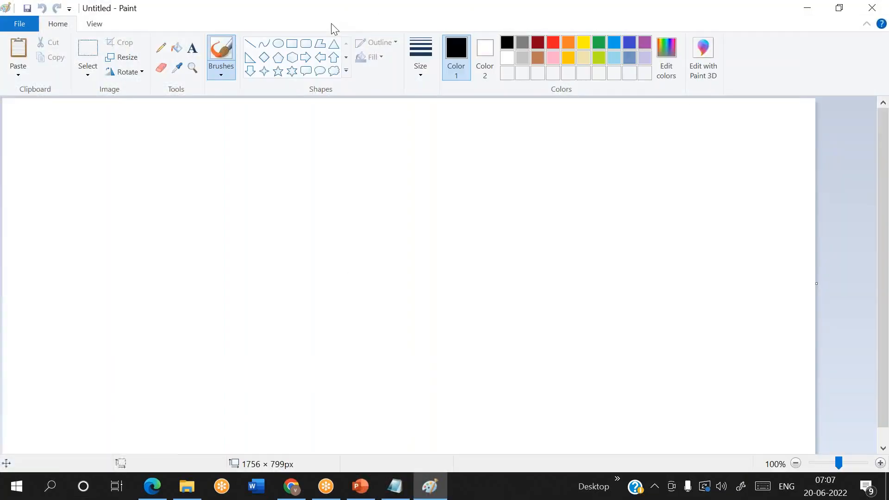
Step: Draw a small box on the left with a right-pointing arrow leaving its right edge
left_click(293, 44)
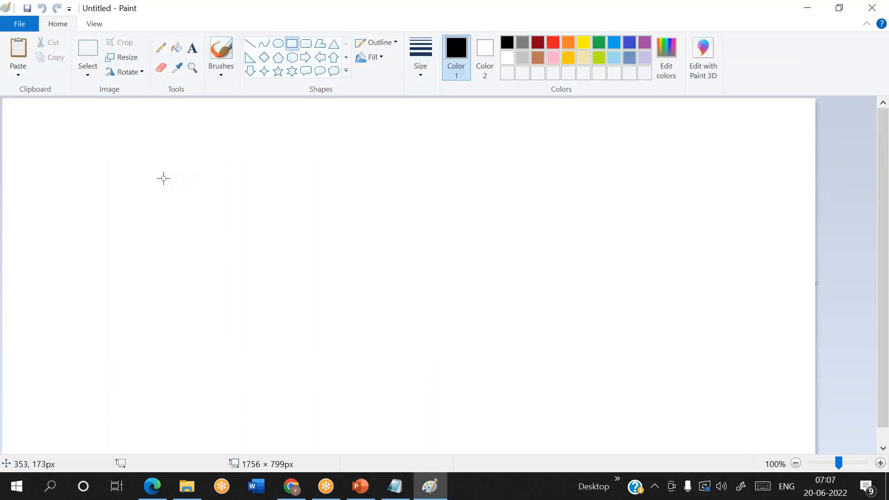
left_click_drag(135, 180, 220, 231)
left_click(284, 253)
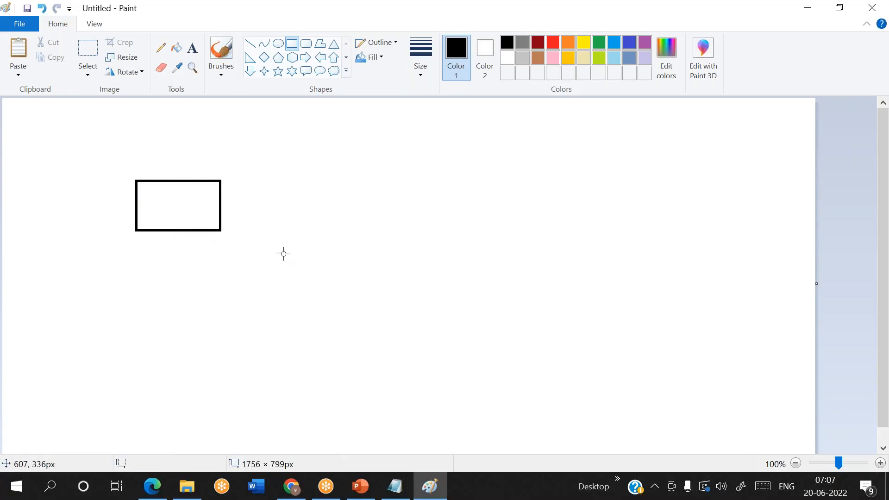
left_click(305, 58)
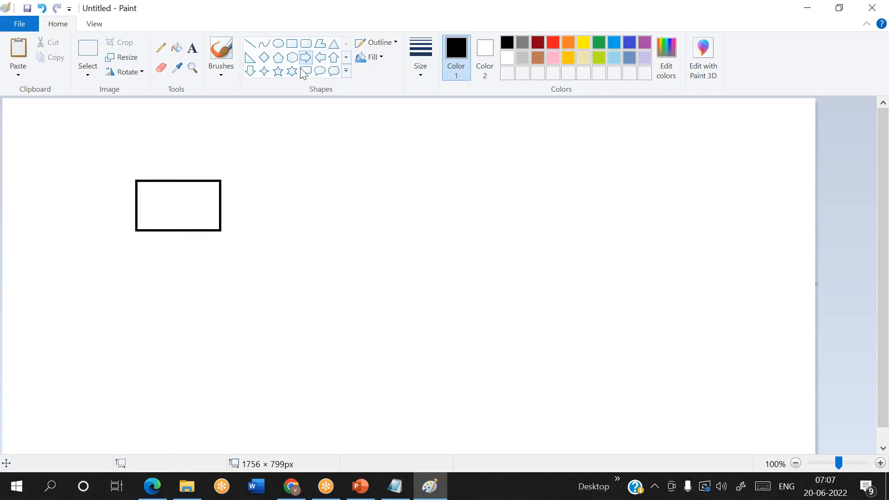
left_click_drag(220, 199, 255, 207)
left_click(337, 279)
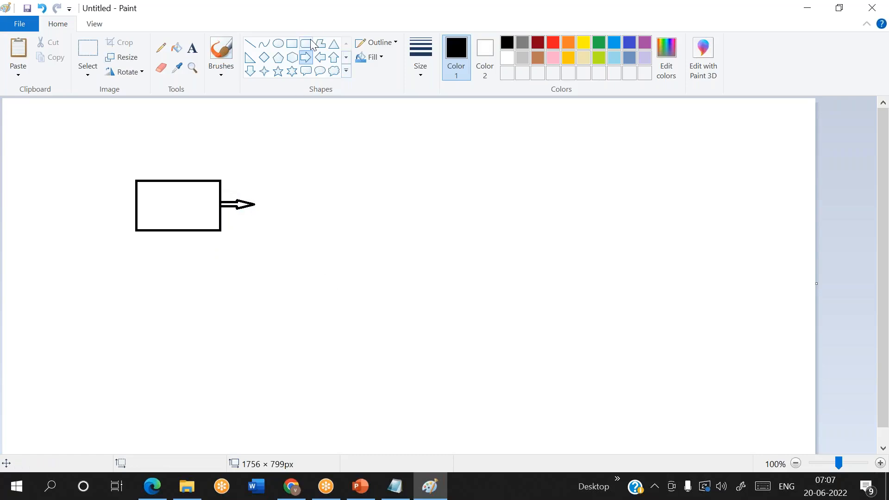
Step: Draw a large container rectangle to the right of the arrow
left_click(293, 43)
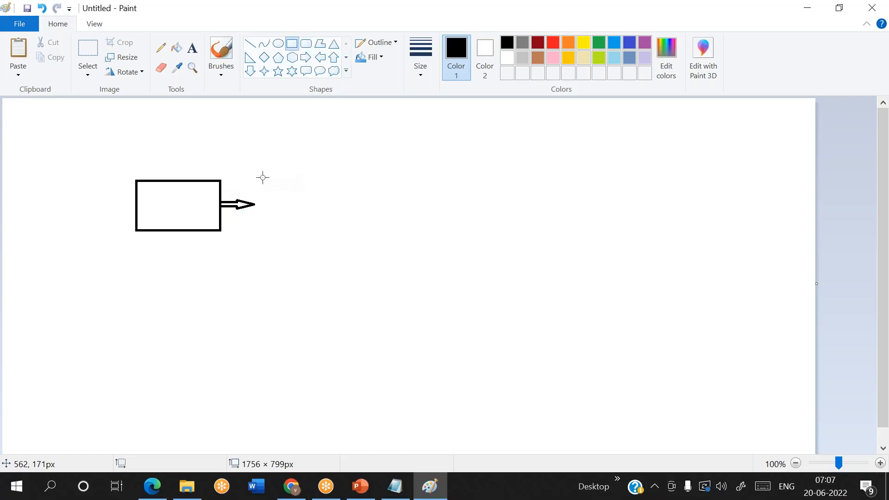
mouse_move(260, 175)
left_mouse_down()
mouse_move(425, 277)
mouse_move(697, 410)
left_mouse_up()
left_click(393, 153)
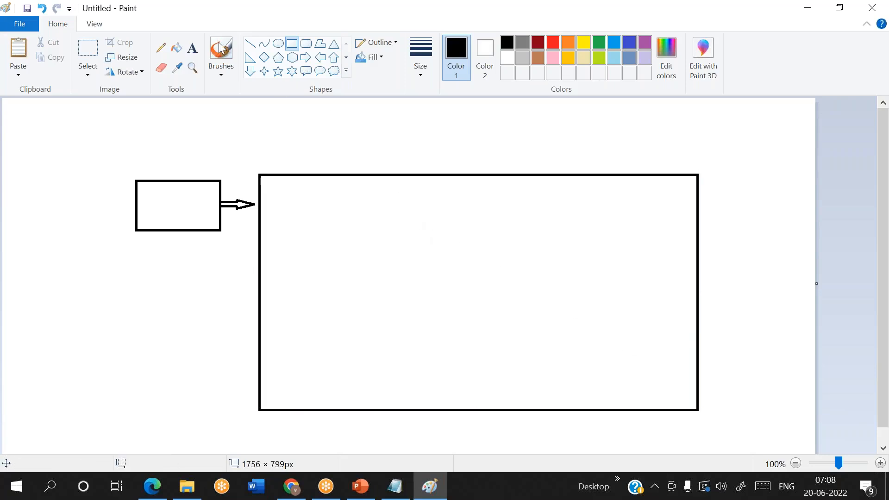
left_click(191, 47)
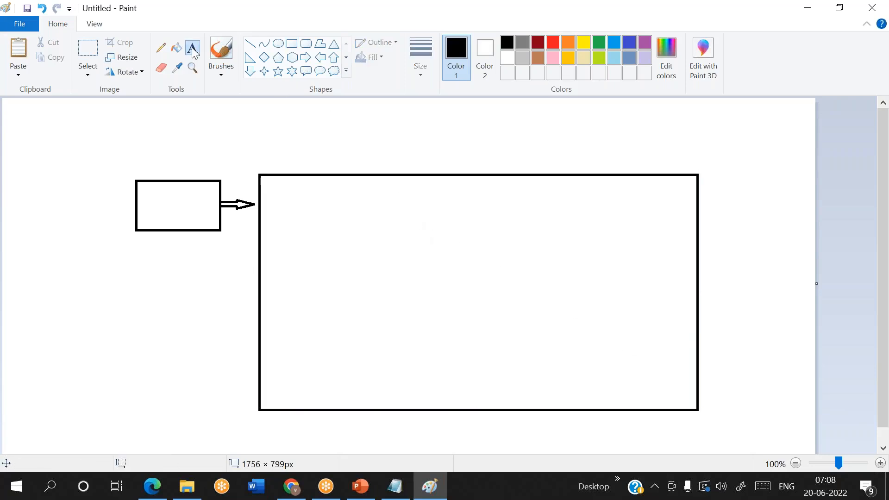
Step: Label the large container 'foreach' and draw a 230×142px rounded box inside it
left_click(327, 149)
type("foreac")
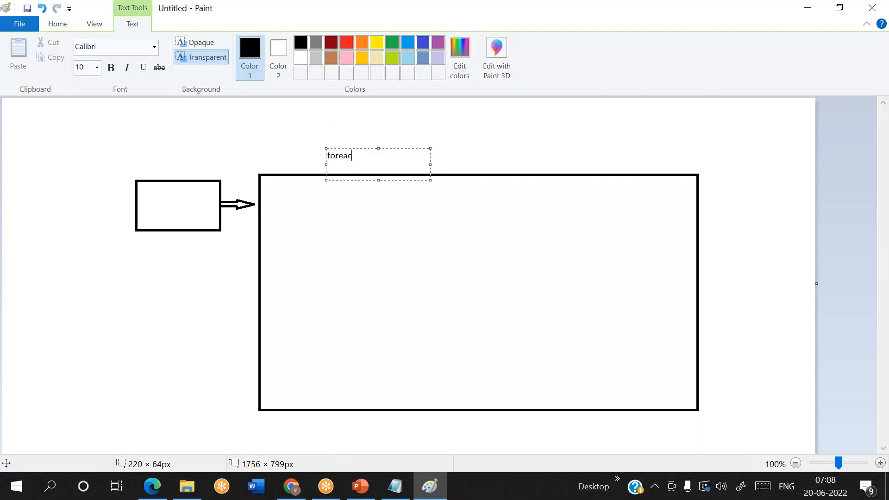
type("h")
left_click(611, 169)
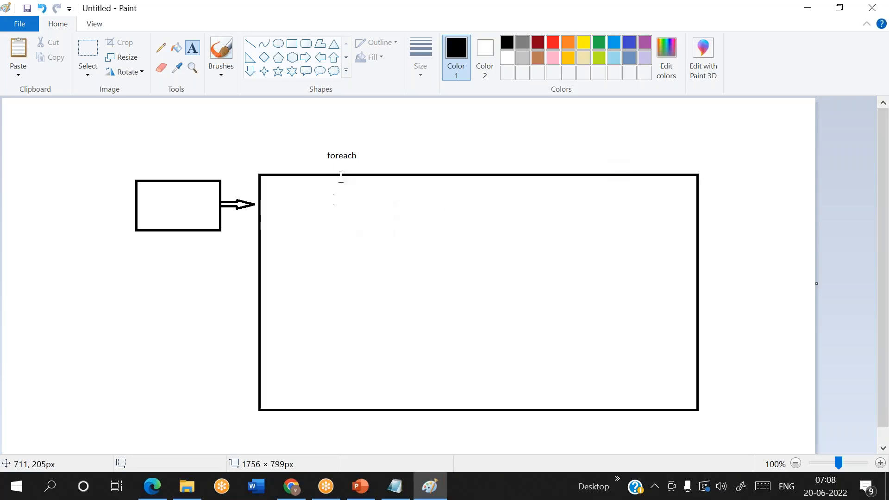
left_click(310, 49)
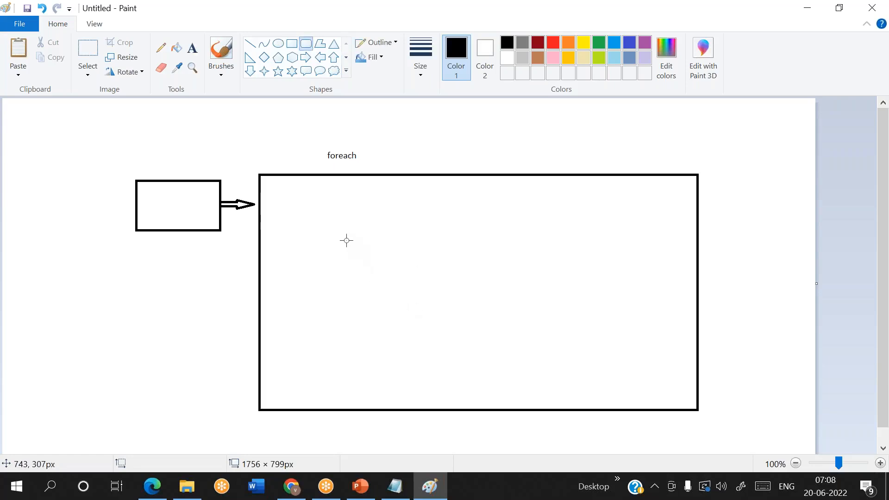
left_click_drag(346, 241, 453, 305)
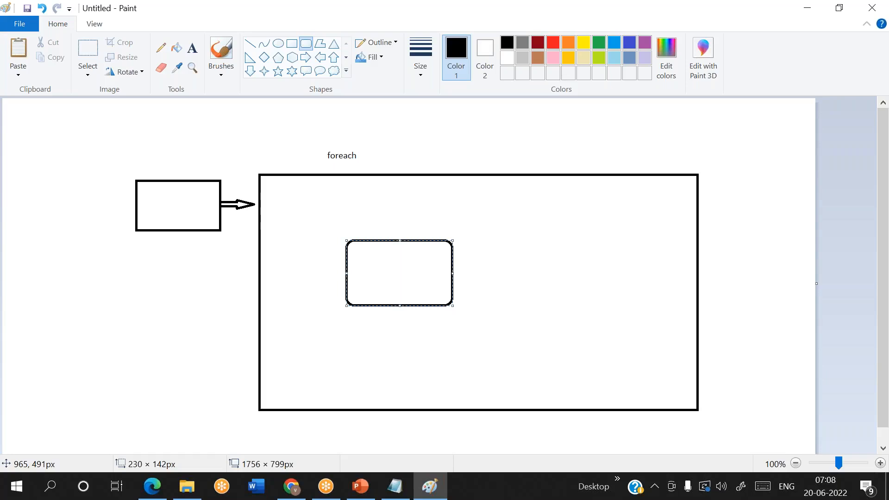
Step: In Notepad, type the header line srcschema,srctable,sinkfolder
left_click(395, 486)
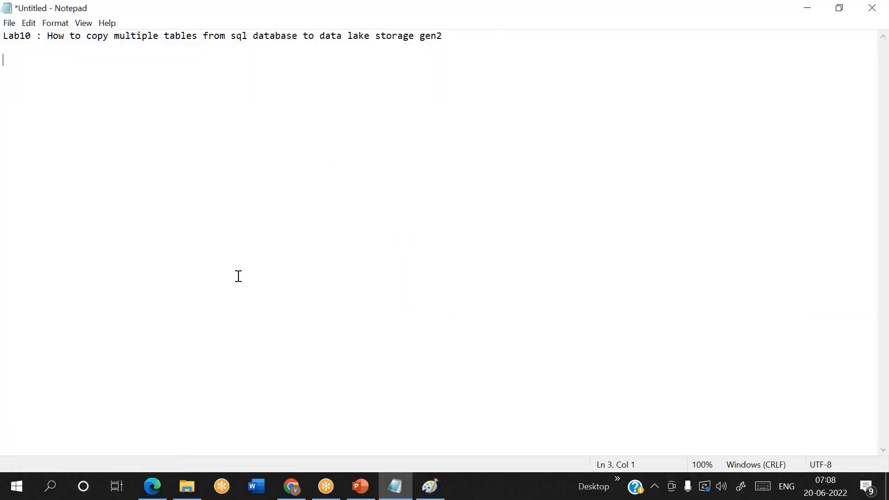
type("srcschema,srctab")
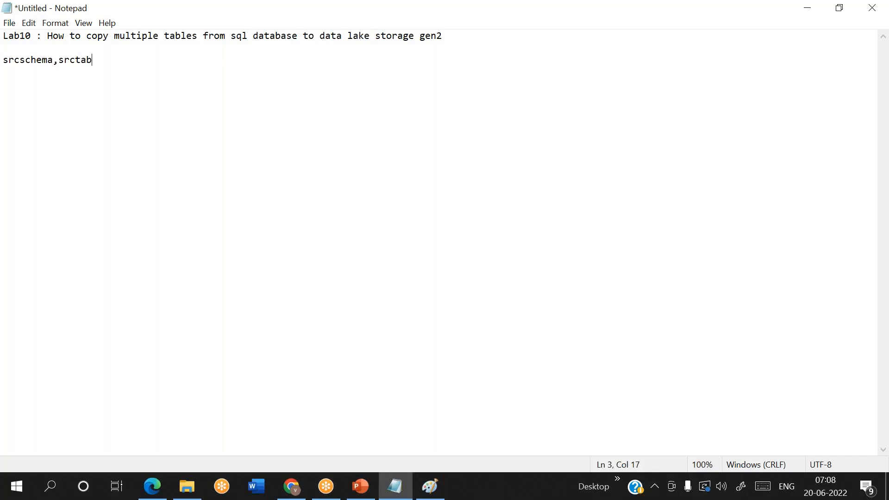
type("le,sinkfolder")
Step: Add rows dbo,cust,custout, dbo,emp,empout and dbo,orders,orderout below the header
key("Return")
type("sbd")
key("BackSpace")
key("BackSpace")
key("BackSpace")
type("dbo,cust")
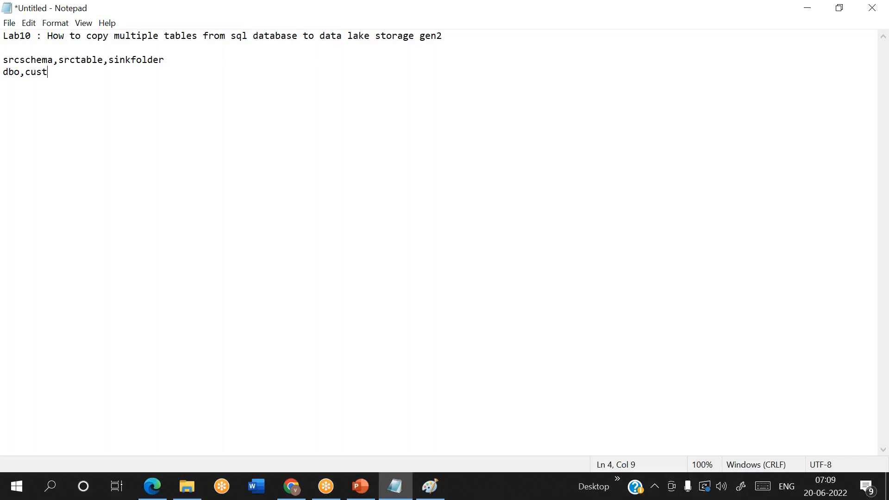
type(",custout")
key("Return")
type("dbo,emp,empou")
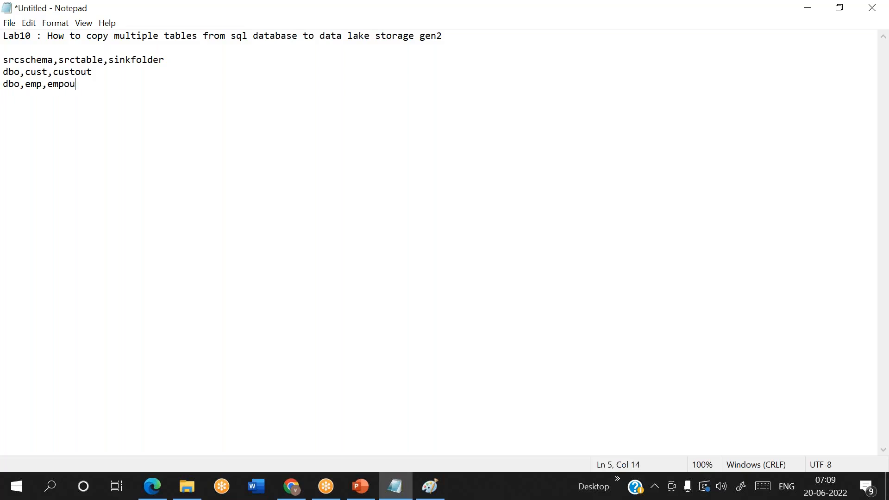
type("t dbo,orders,outd")
key("BackSpace")
key("BackSpace")
key("BackSpace")
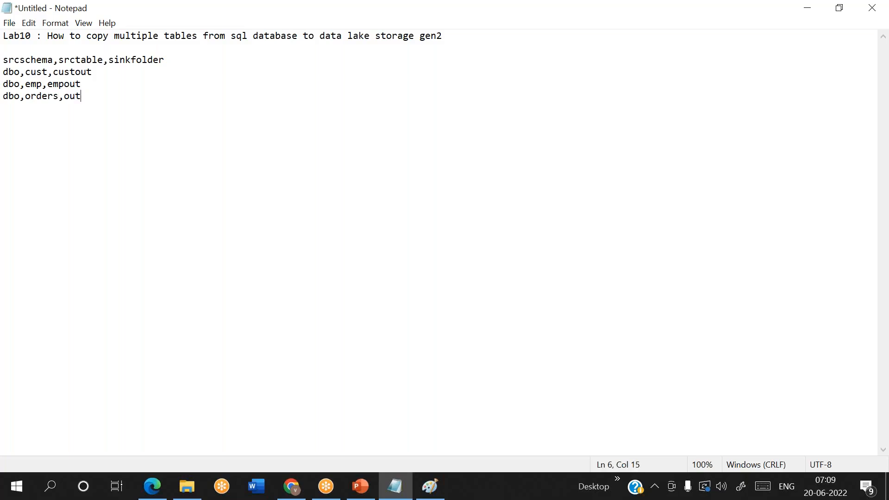
type("rderout")
Step: Shorten cust to cus on the first data row, then return to Paint
left_click(49, 72)
key("BackSpace")
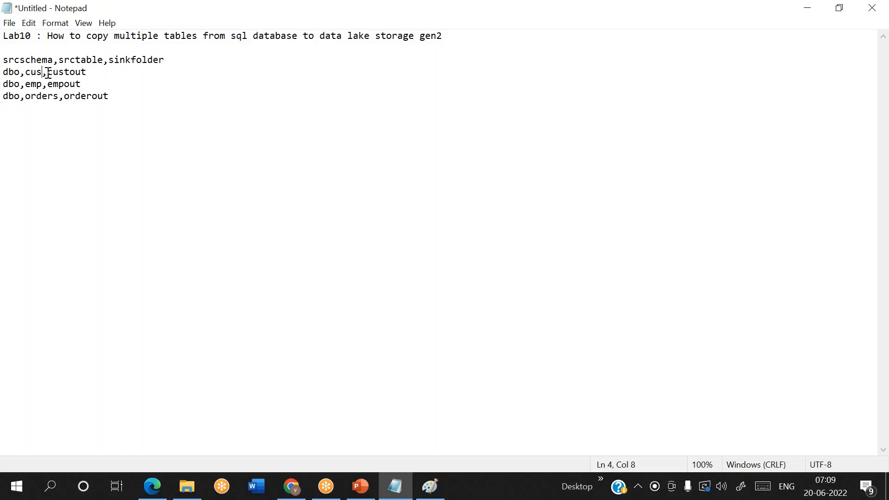
key("alt+Tab")
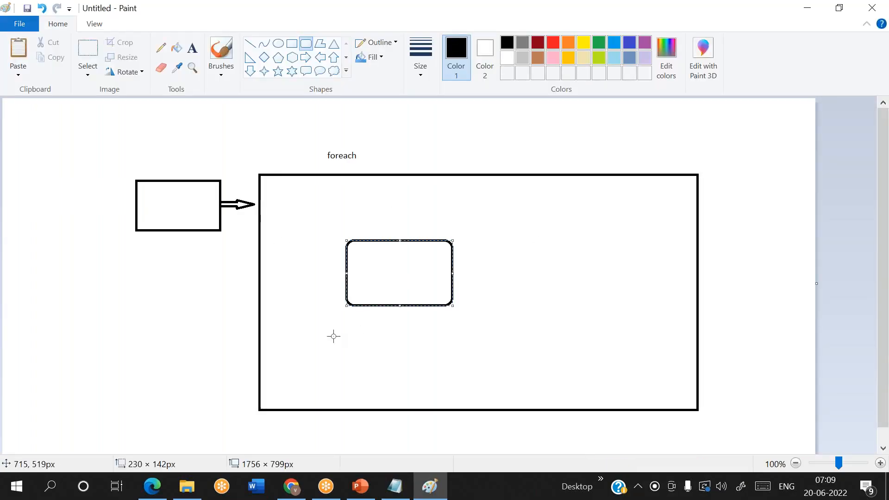
Step: Commit the rounded box in Paint and review the four Notepad list lines
left_click(114, 339)
key("alt+Tab")
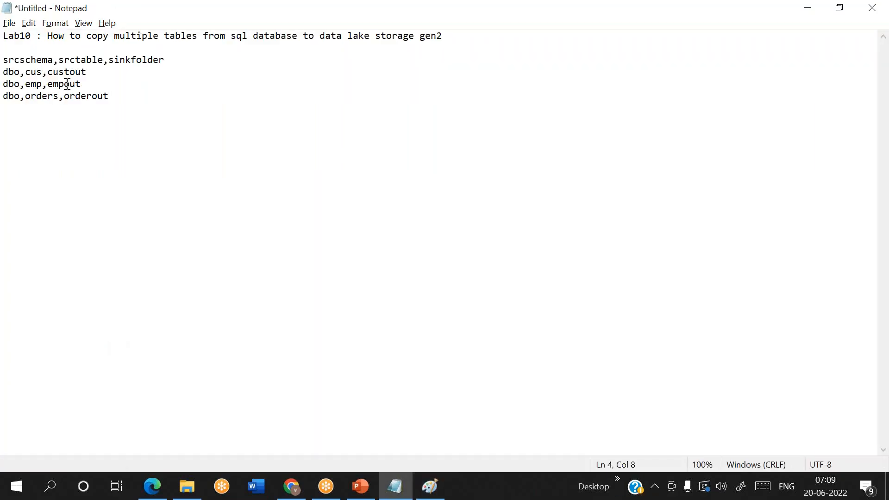
left_click_drag(131, 100, 3, 60)
left_click(257, 200)
key("alt+Tab")
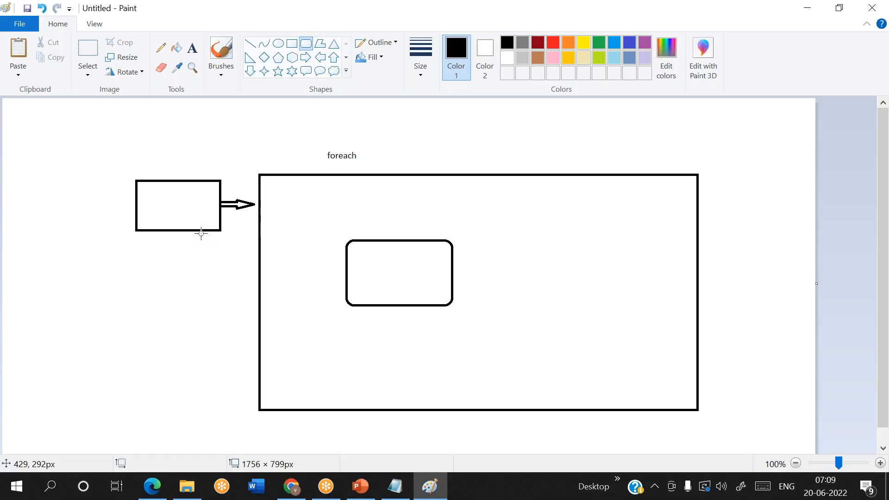
Step: Restore line 4 to dbo,cust,custout in Notepad and return to the Paint diagram
key("alt+Tab")
triple_click(28, 72)
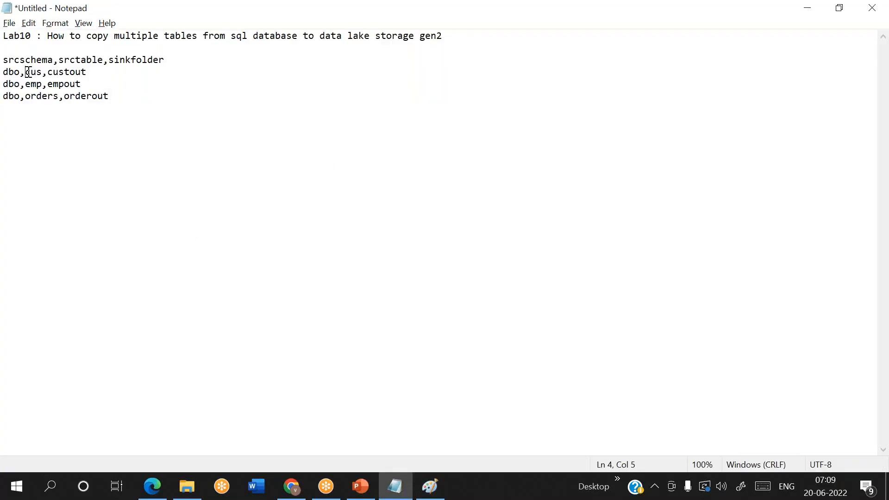
left_click(43, 73)
type("t")
triple_click(31, 69)
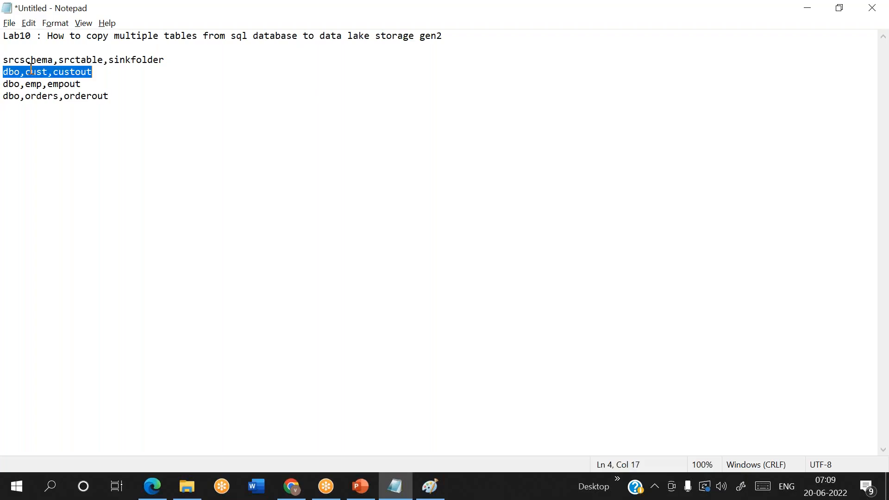
key("alt+Tab")
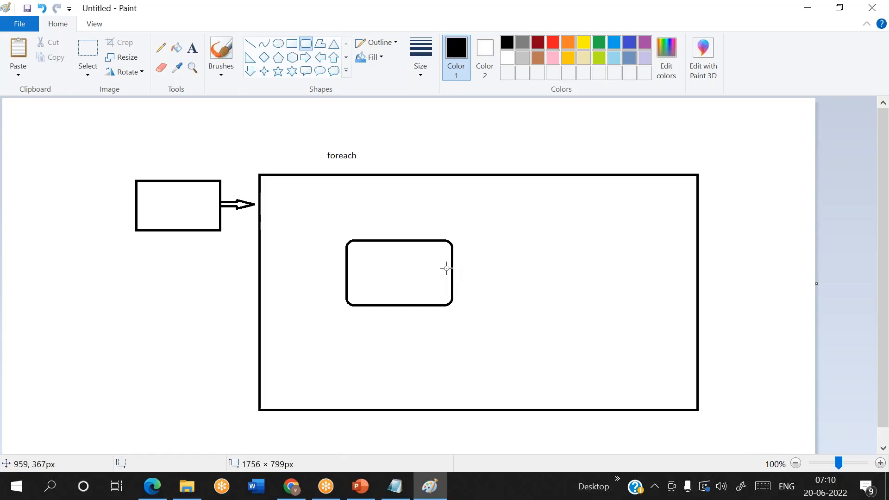
Step: Replace the rounded box with a smaller one placed slightly lower inside foreach
key("ctrl+z")
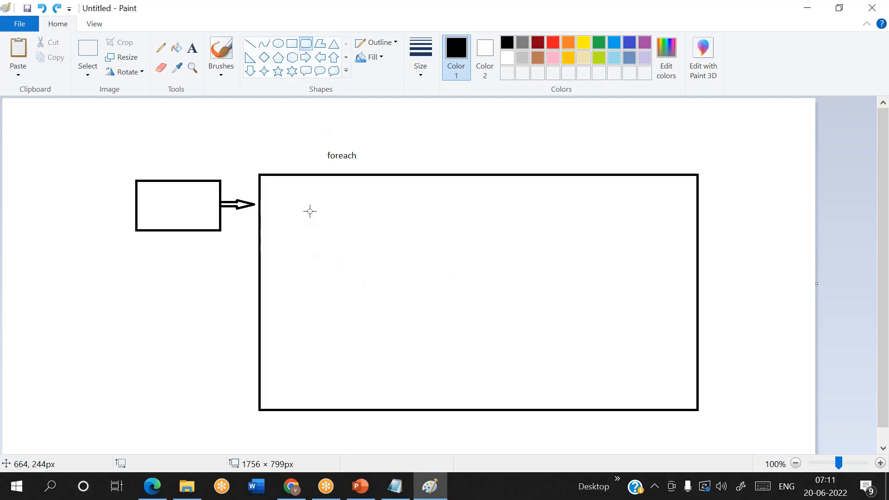
left_click_drag(293, 227, 379, 267)
left_click_drag(337, 240, 337, 251)
Step: Label the left box 'Lookup' and put 'Get Metadata' above the rounded box
left_click(192, 49)
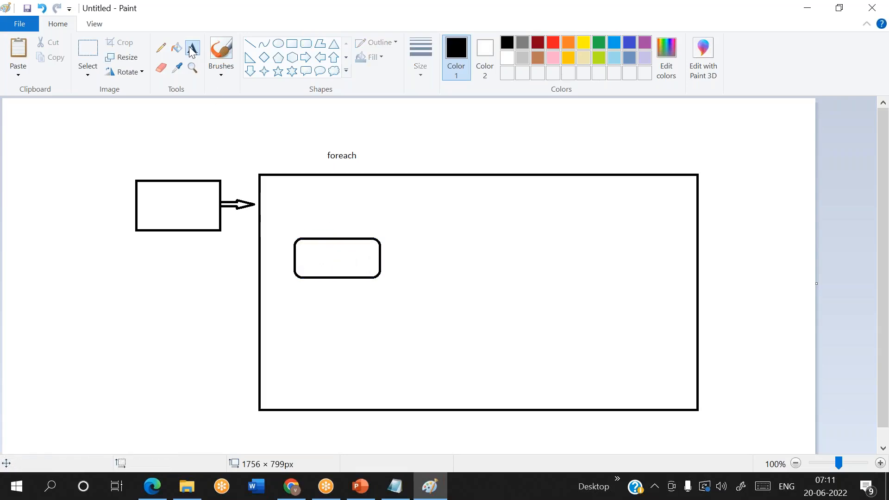
left_click(159, 156)
type("Lookup")
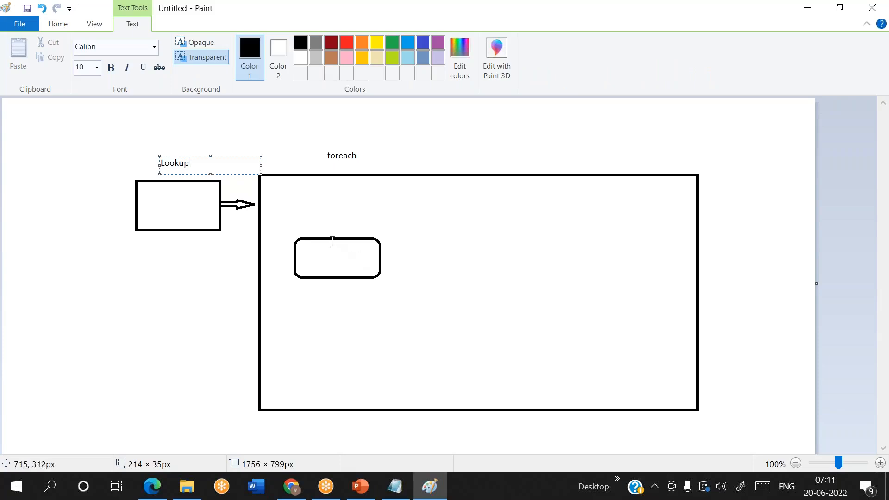
left_click_drag(311, 220, 419, 238)
type("Get")
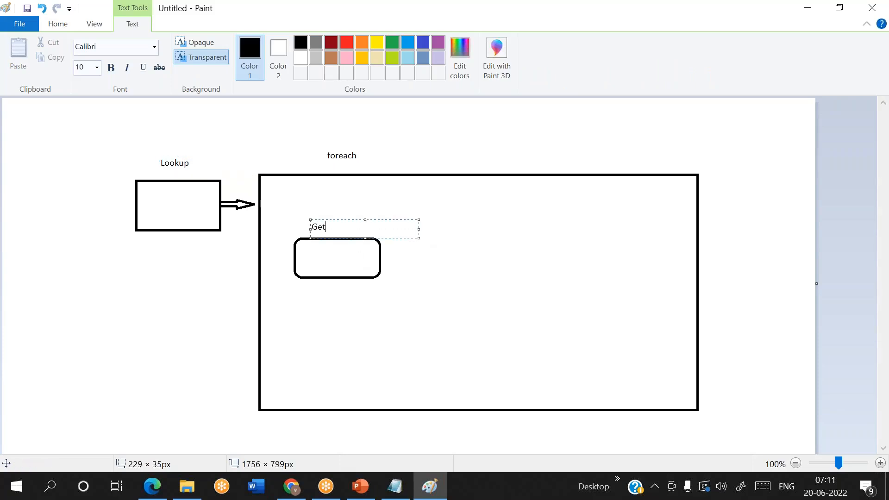
type(" Metadata")
left_click_drag(342, 219, 331, 221)
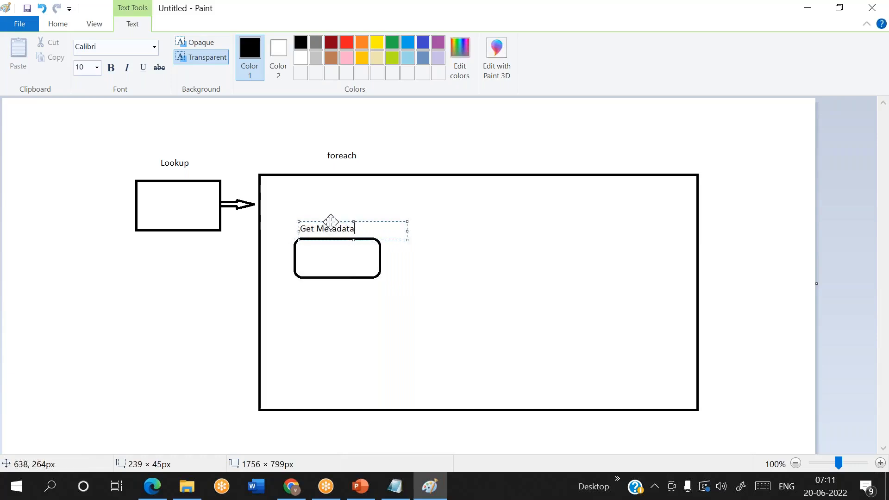
left_click(463, 294)
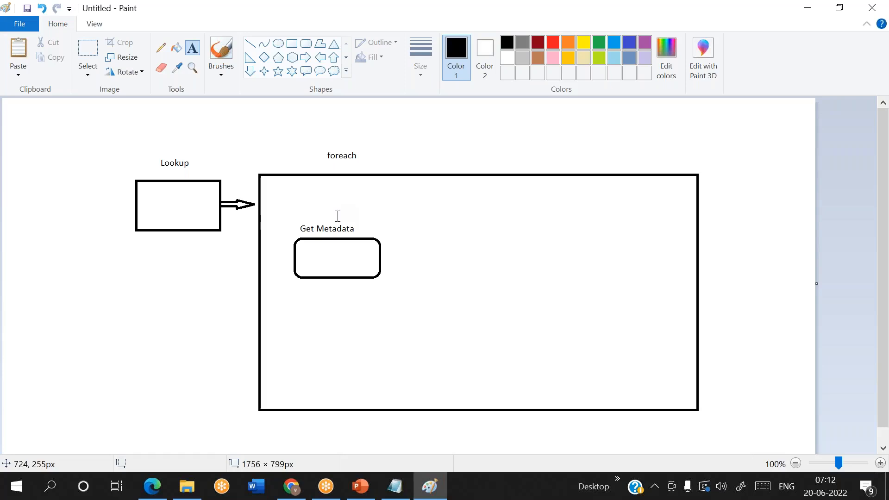
Step: Draw an arrow from the Get Metadata box into a new large rectangle on its right
left_click(306, 59)
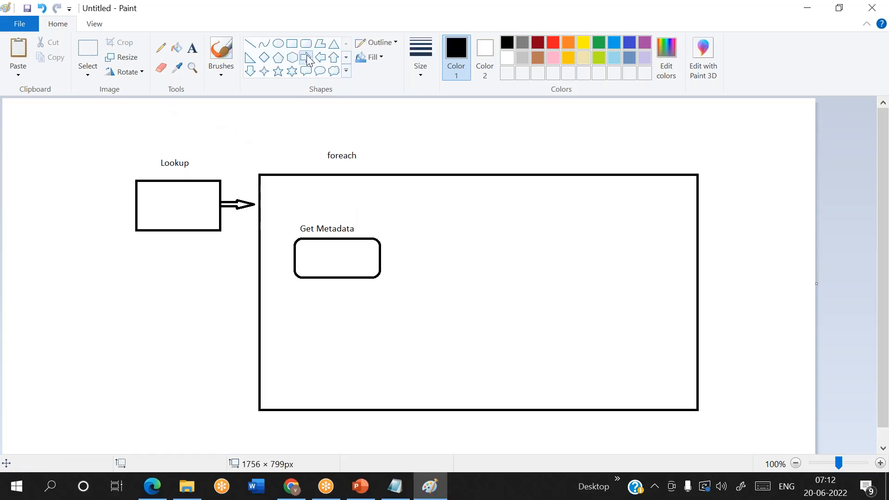
left_click_drag(381, 254, 419, 265)
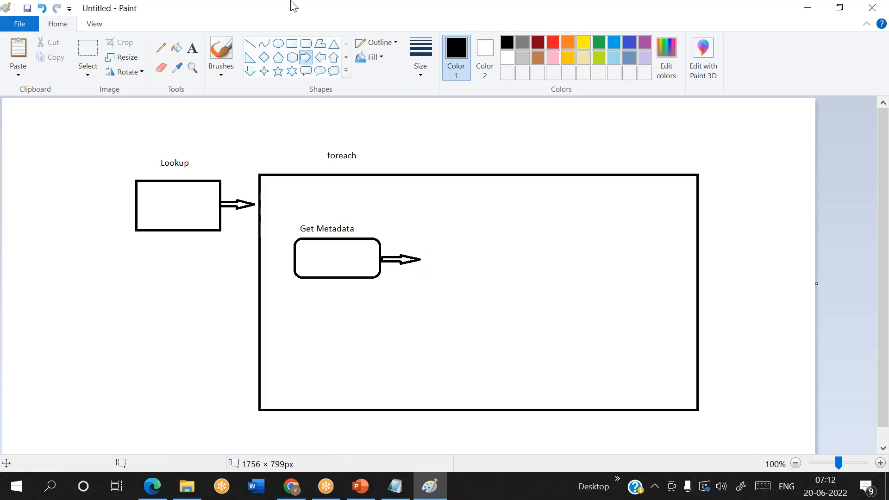
left_click(293, 44)
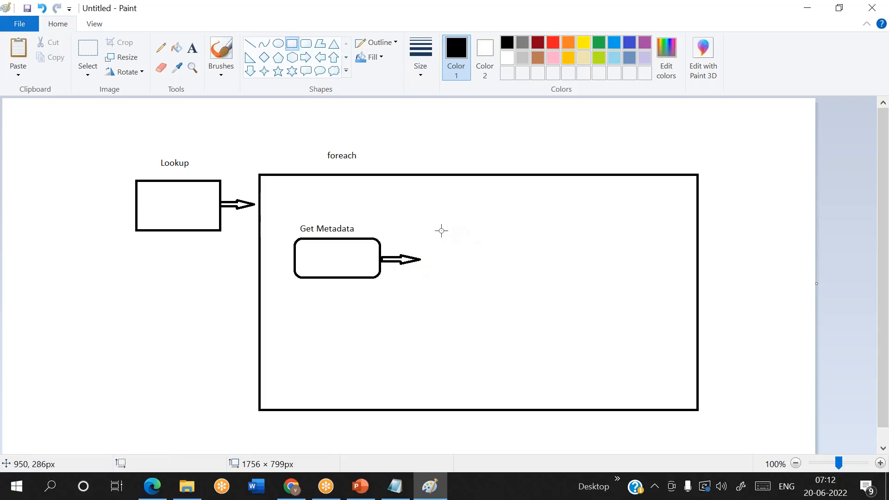
left_click_drag(438, 228, 635, 374)
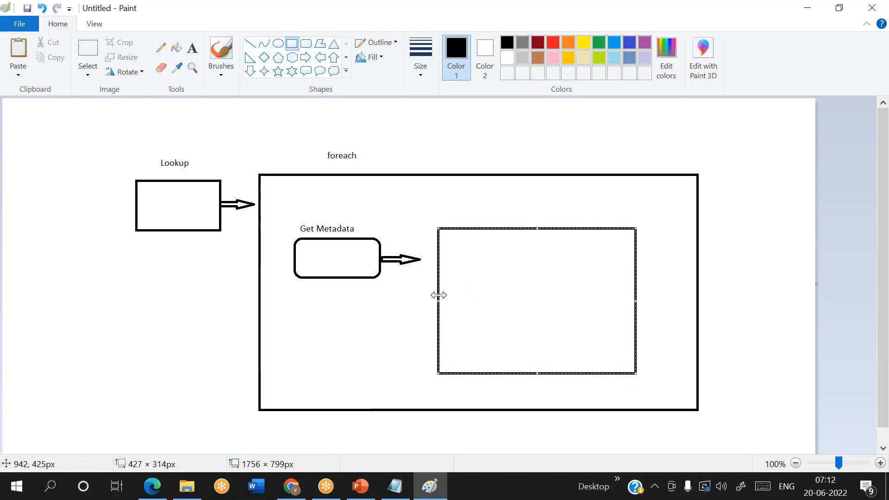
left_click_drag(438, 295, 422, 293)
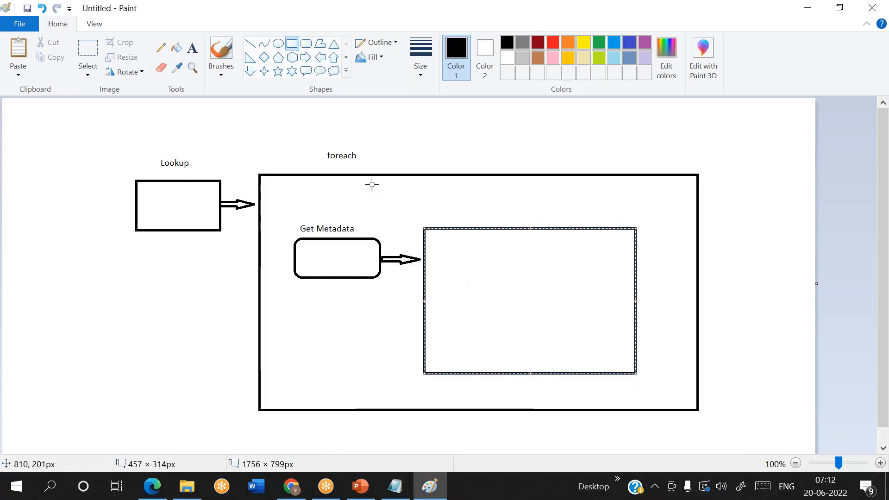
Step: Label the new rectangle 'If Activity'
left_click(192, 48)
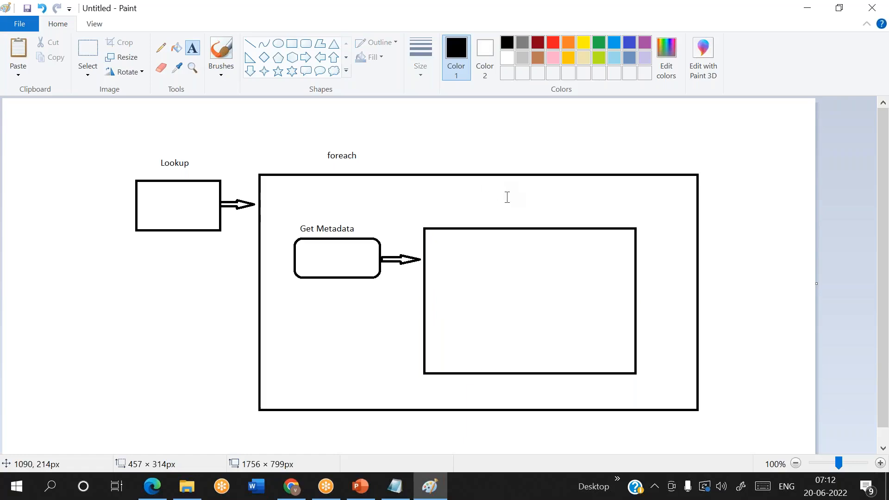
left_click(451, 211)
type("If ")
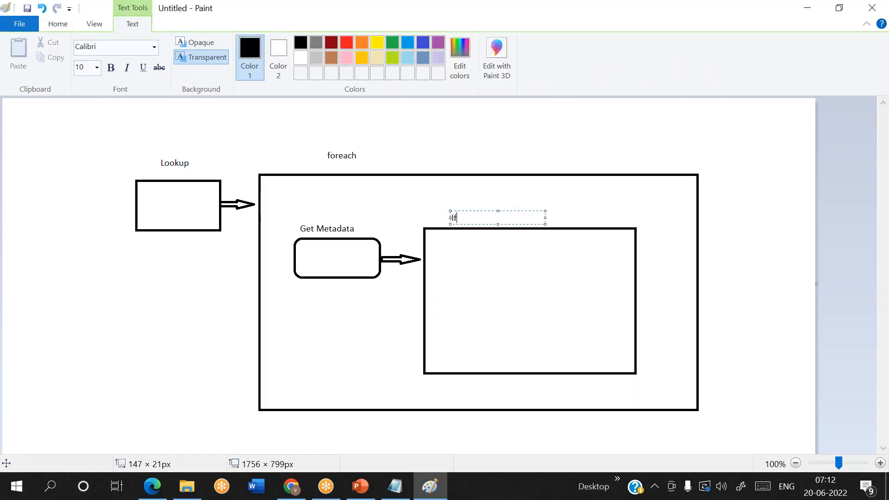
type("Activity")
left_click(595, 212)
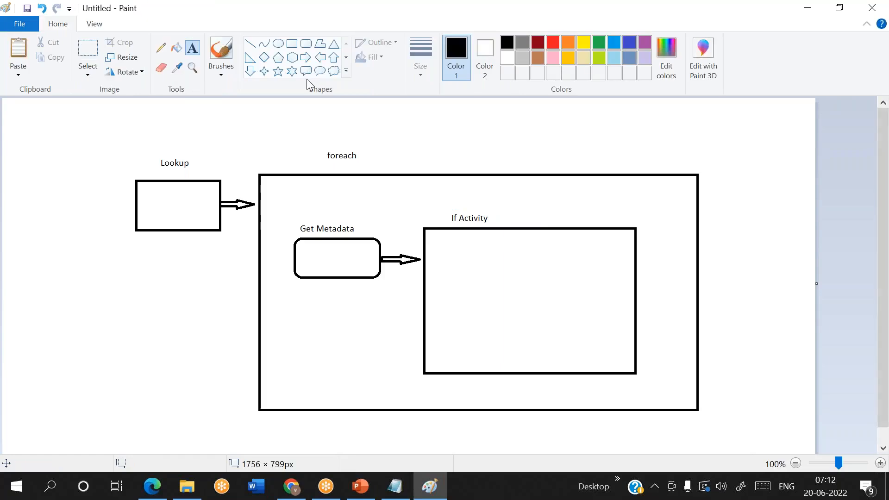
left_click(250, 43)
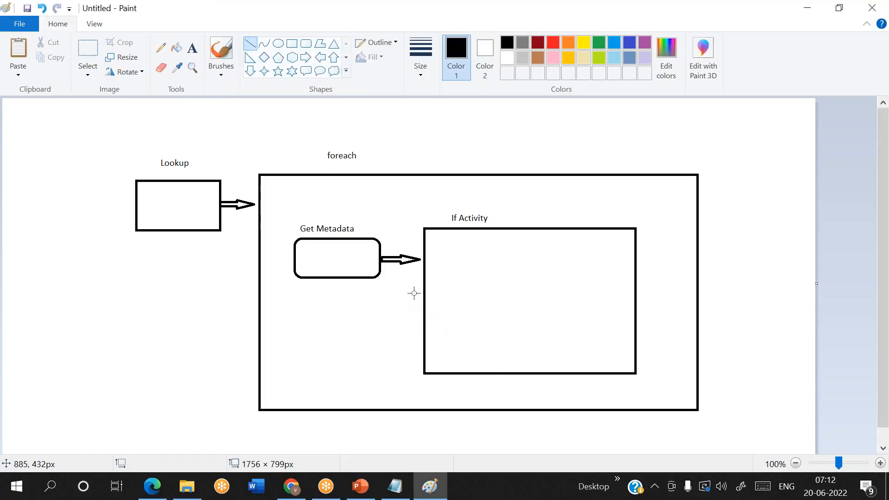
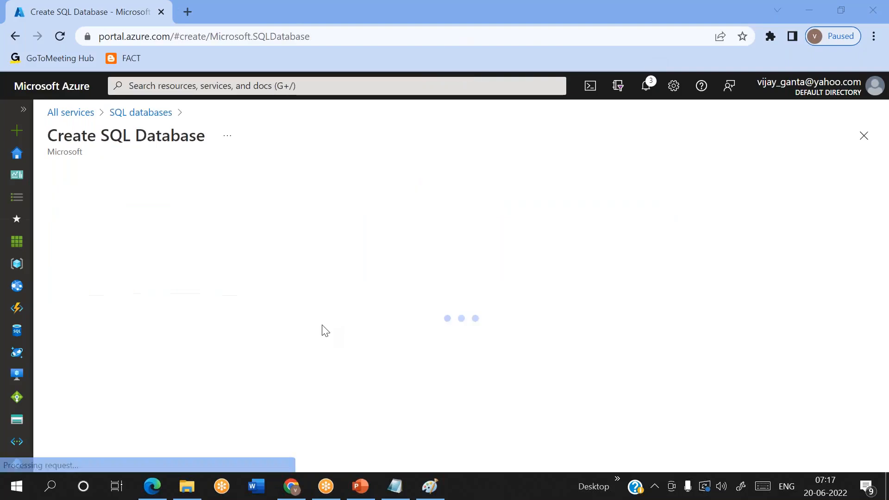
Step: Create a new resource group named cloudpandith-rg for the database
scroll(208, 318, "down", 2)
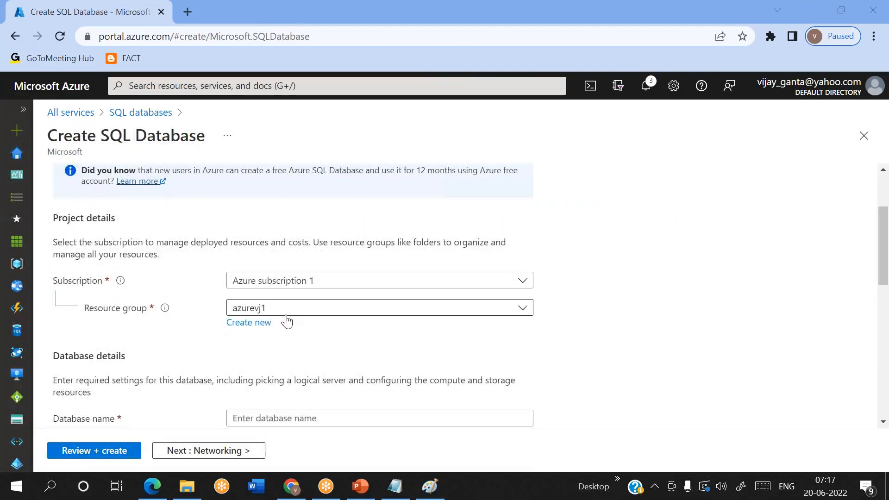
left_click(256, 324)
type("cloudpandith-rg")
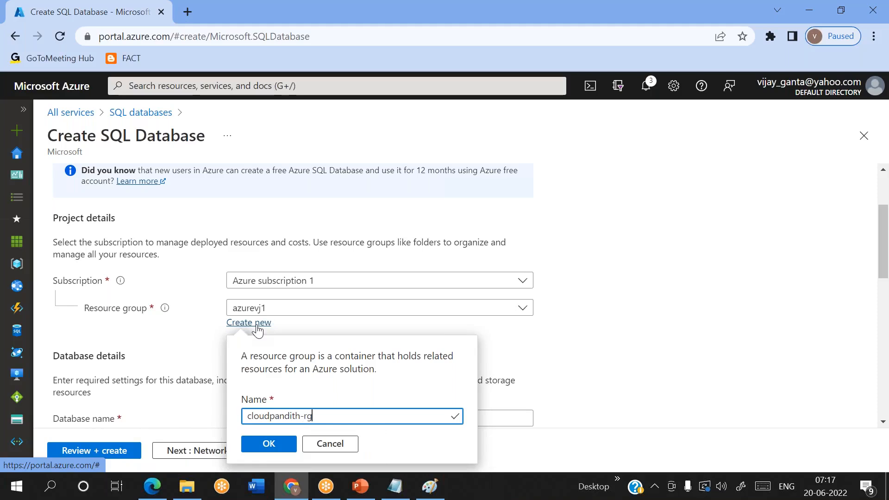
left_click(271, 444)
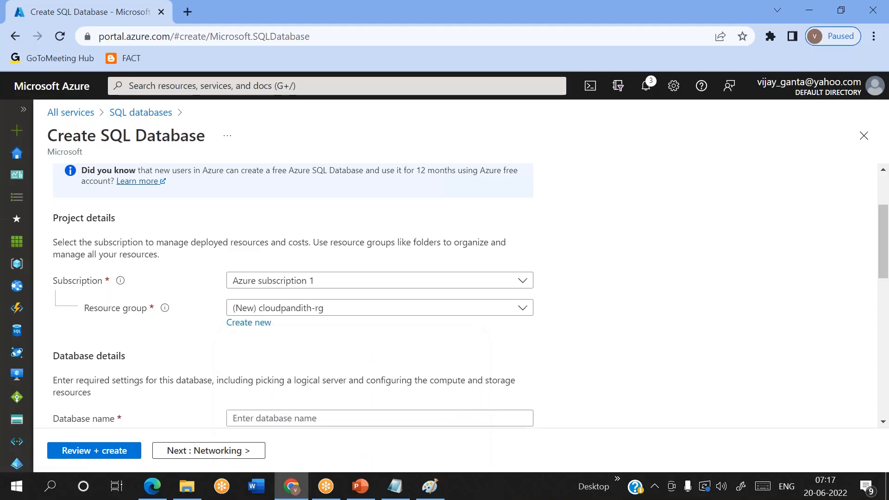
Step: Begin entering the database name cloudpandithsql, correcting an initial typo
scroll(274, 353, "down", 2)
left_click(250, 321)
type("sql")
key("BackSpace")
key("BackSpace")
key("BackSpace")
type("cl")
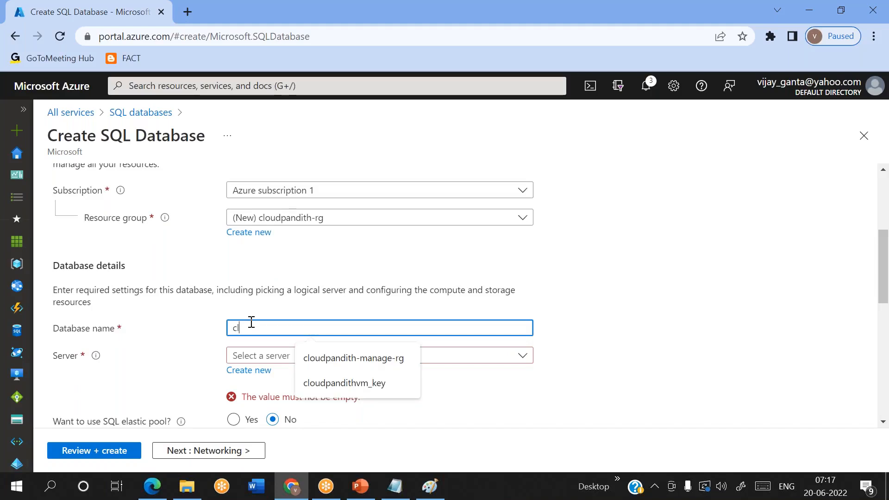
type("oudpandithsqldb")
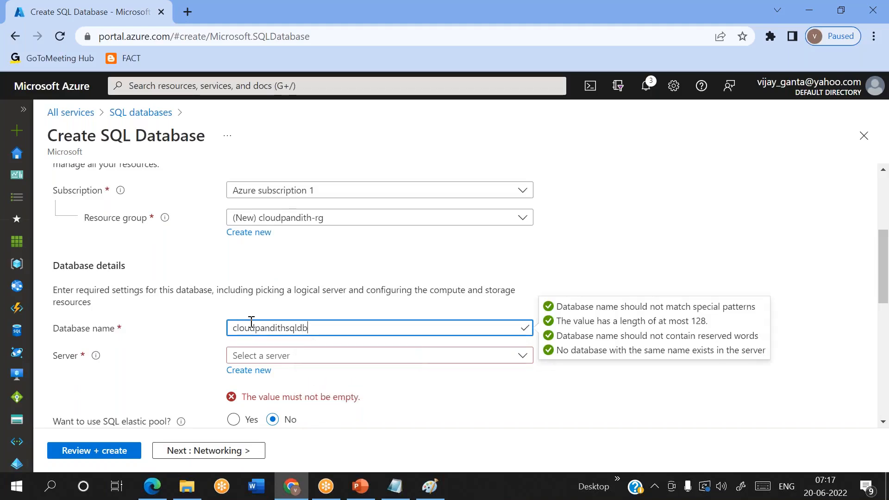
Step: Start a new server and enter its SQL admin login and matching passwords
left_click(247, 372)
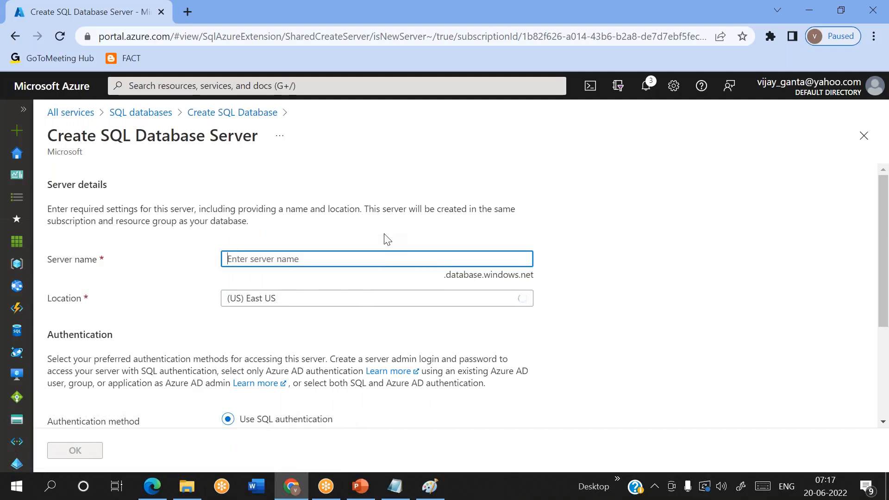
type("cloudpandithsqlserver")
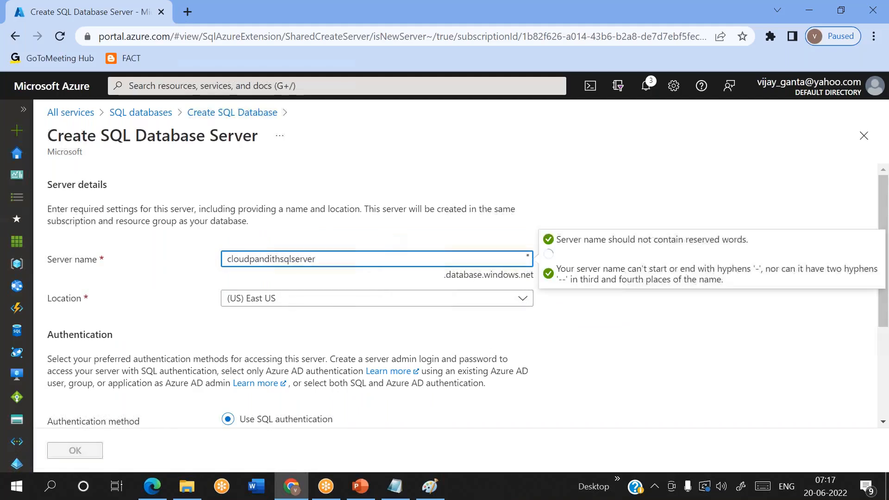
scroll(258, 332, "down", 3)
left_click(258, 332)
type("mallaiah")
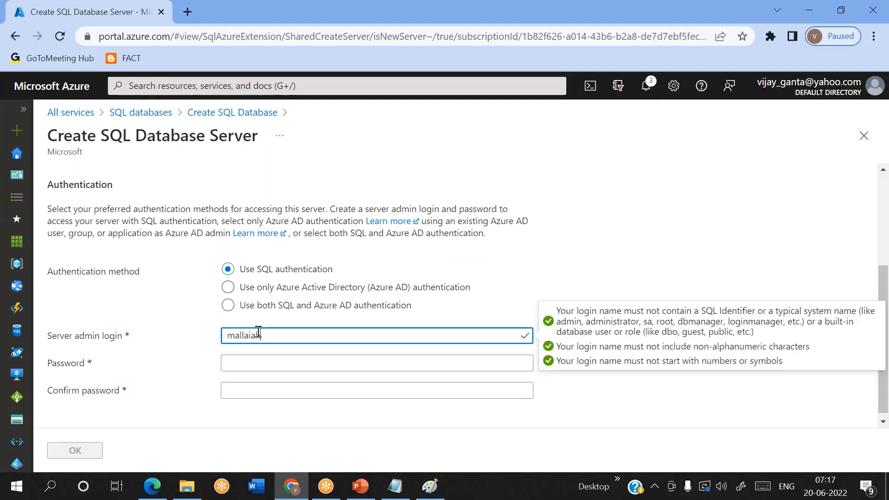
key("Tab")
type("***")
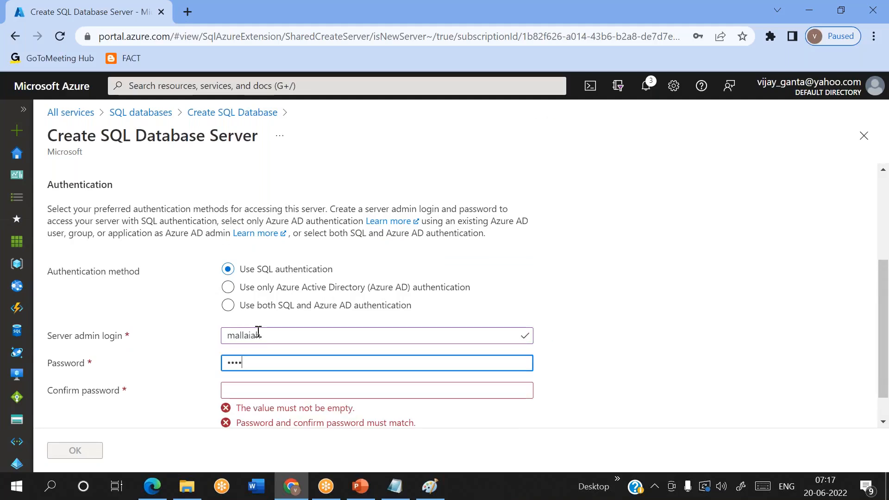
type("*********")
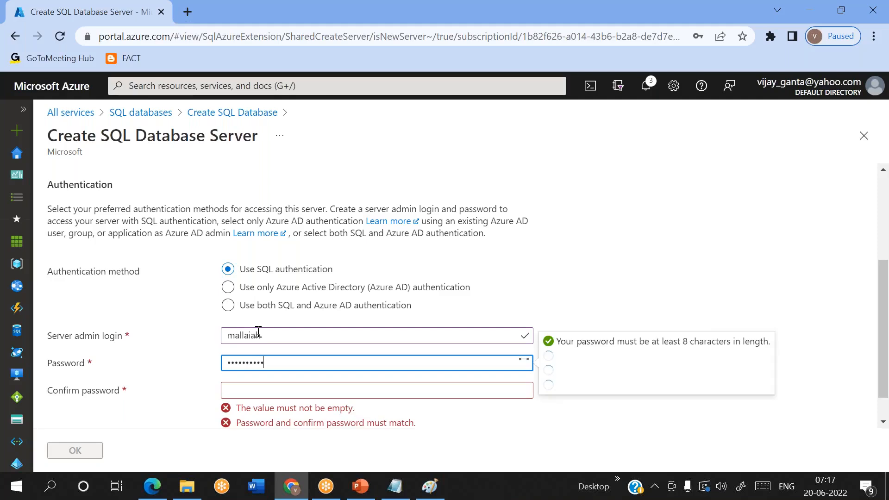
key("Tab")
type("*****")
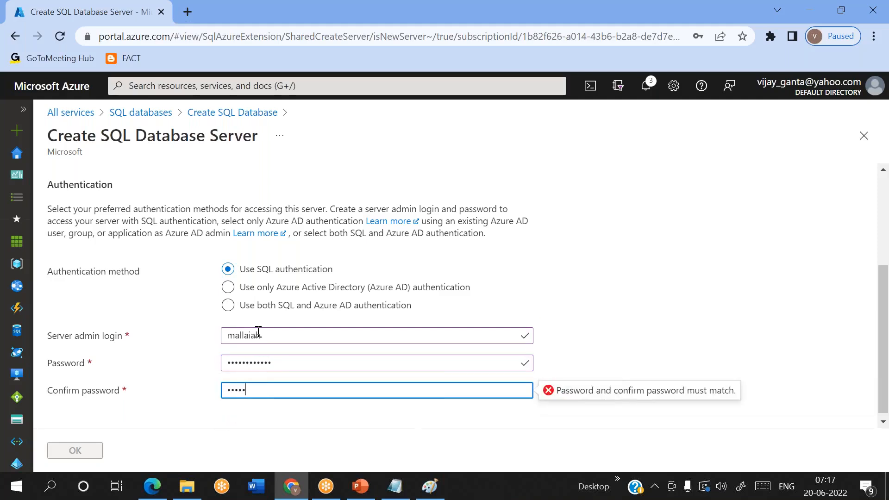
key("ctrl+a")
key("BackSpace")
type("**********")
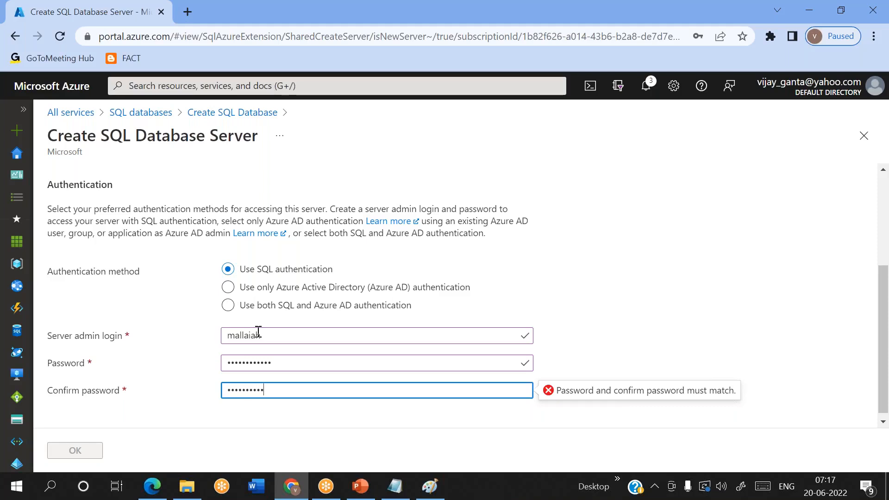
type("*")
left_click(593, 348)
Step: Change the taken server name to cloudpandithsqlserver2006 in East US and confirm the server
scroll(595, 349, "up", 4)
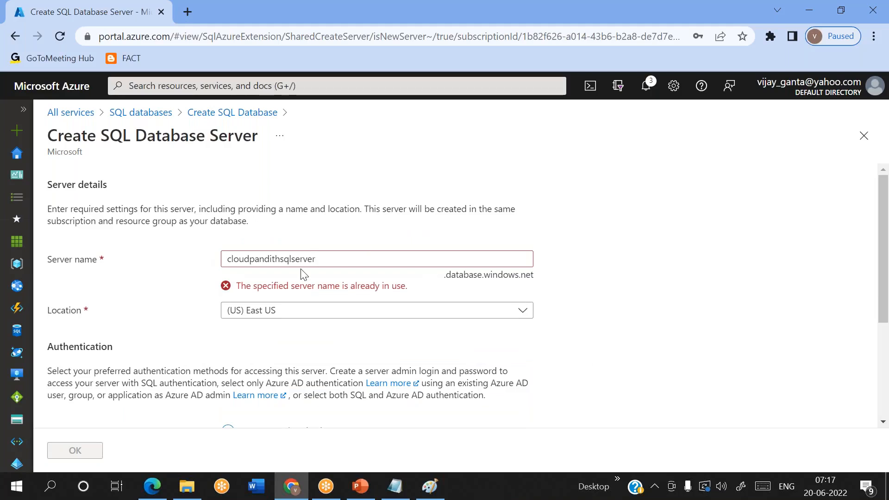
left_click(333, 258)
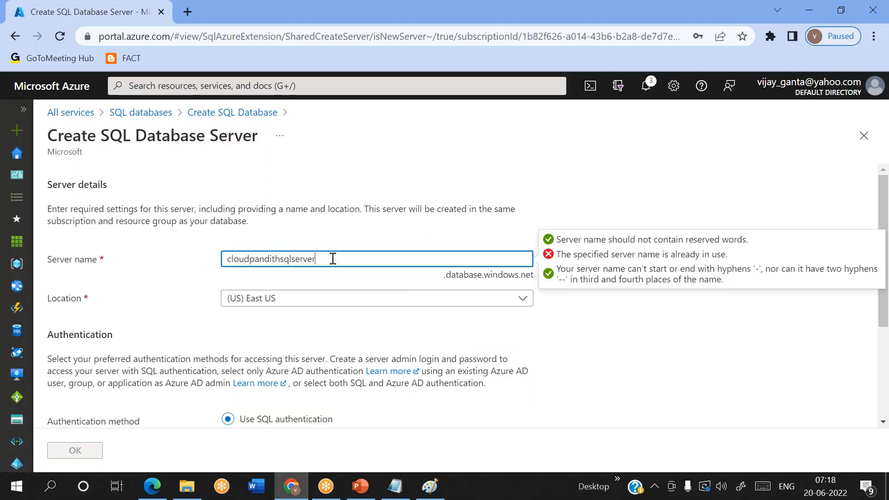
type("2006")
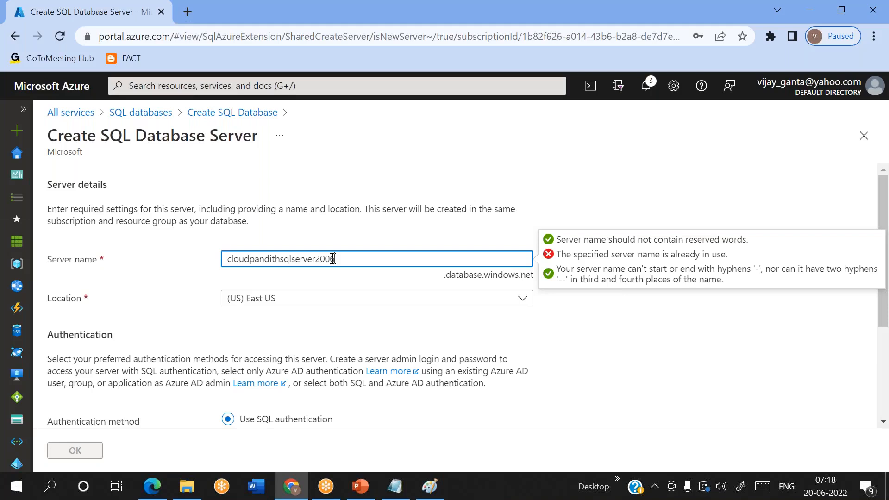
left_click(530, 191)
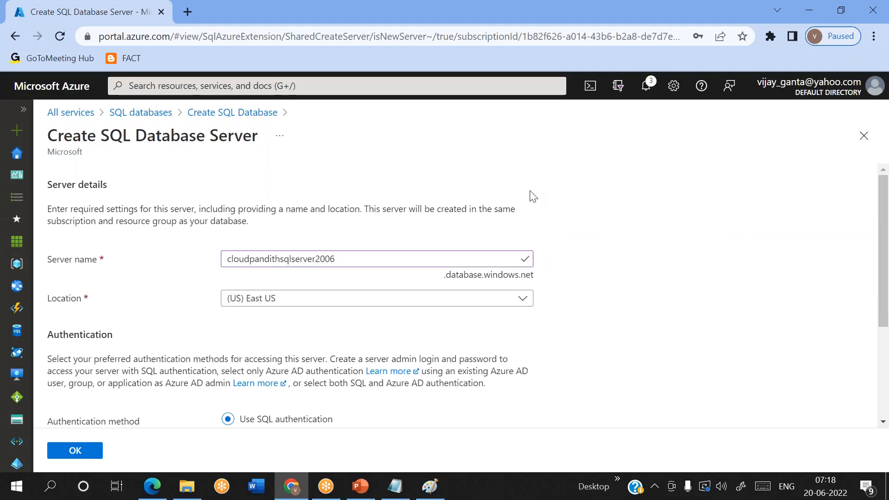
double_click(303, 264)
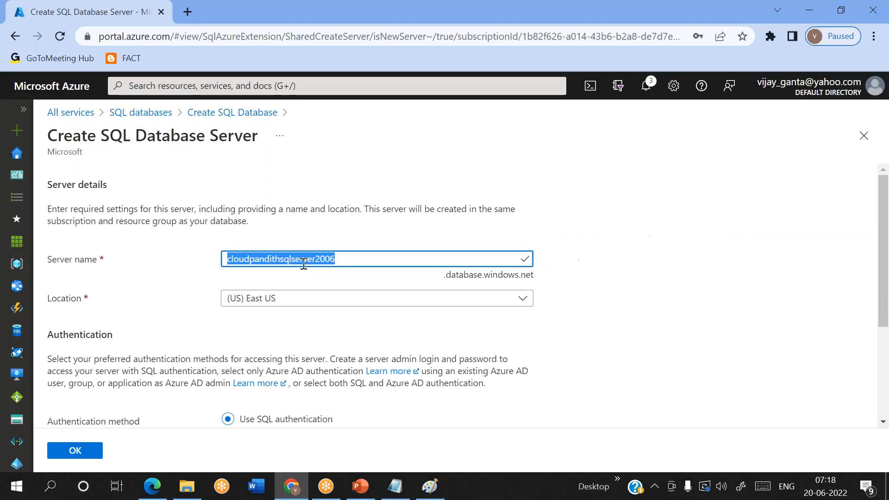
scroll(250, 327, "down", 3)
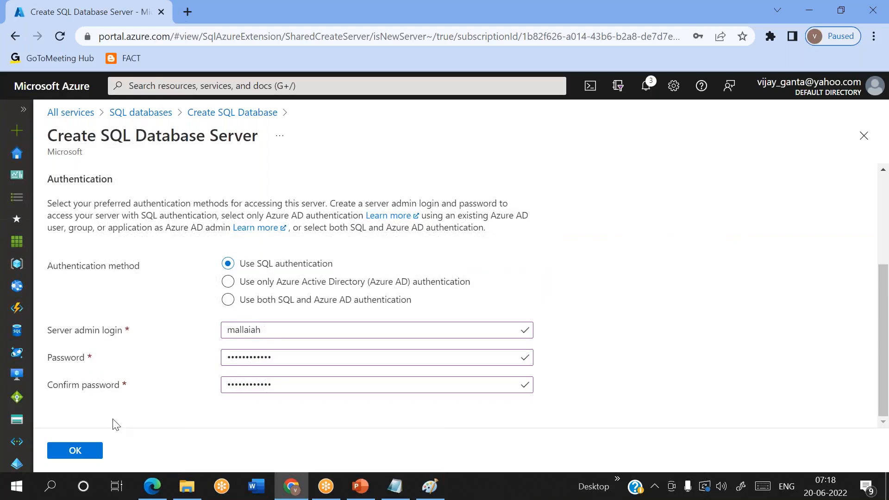
left_click(74, 452)
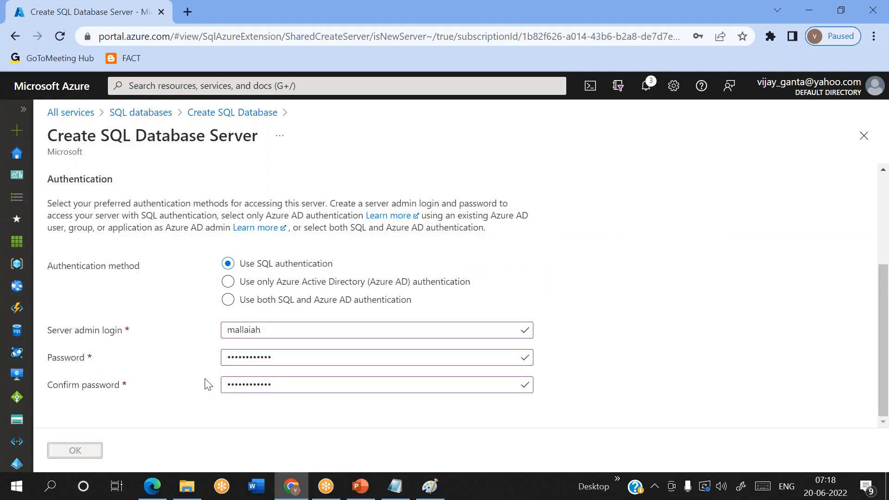
Step: Use the AdventureWorksLT sample as existing data and review the 372.97 USD monthly estimate
scroll(208, 385, "up", 3)
scroll(209, 384, "down", 10)
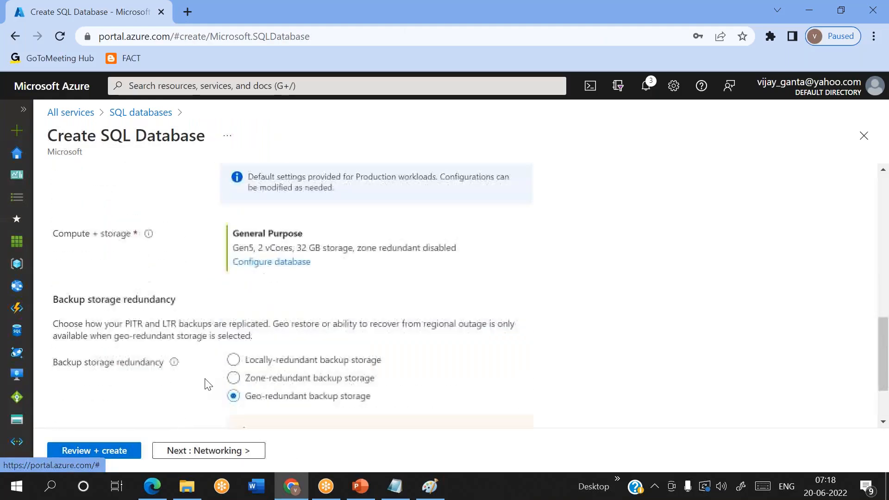
scroll(207, 384, "up", 6)
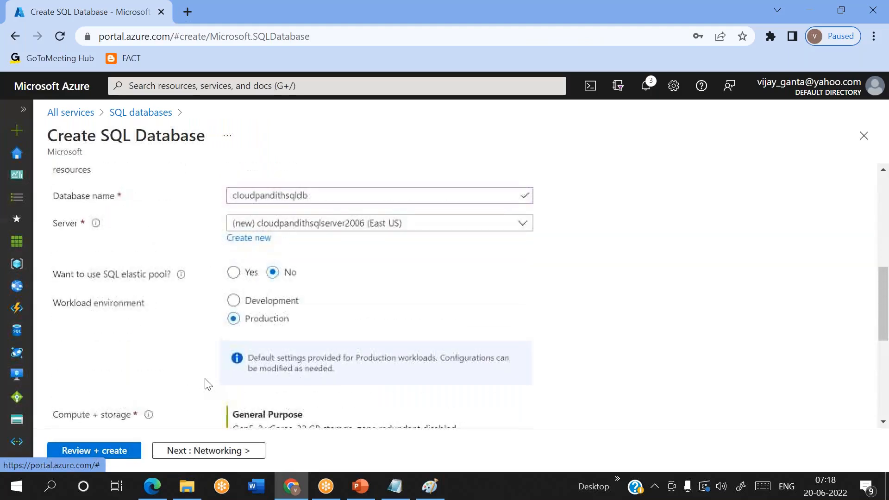
scroll(207, 385, "up", 5)
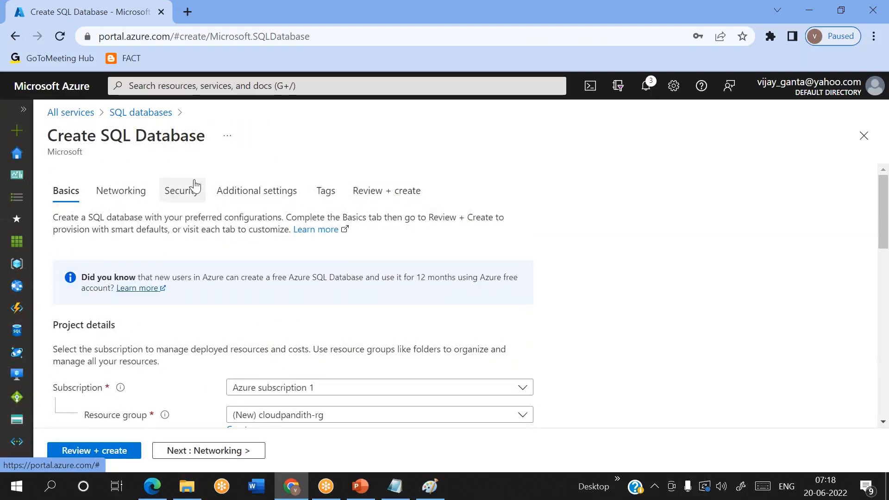
left_click(240, 198)
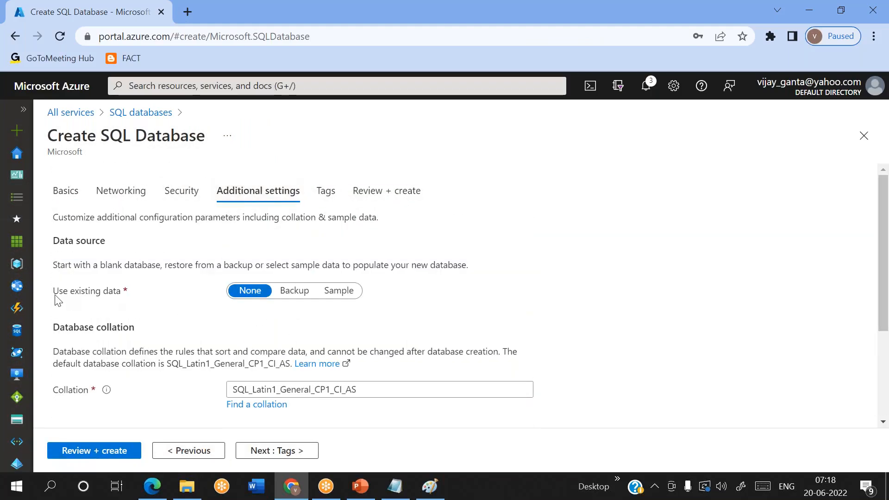
triple_click(88, 291)
left_click(340, 291)
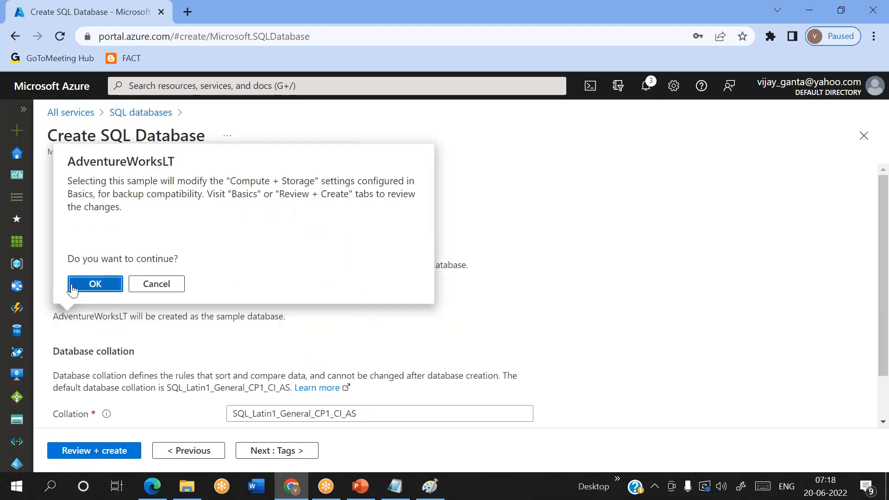
left_click(94, 285)
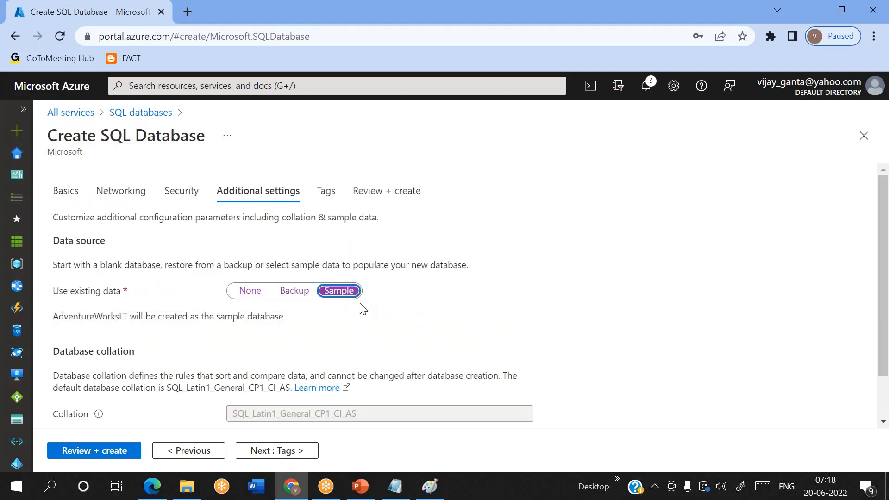
double_click(88, 318)
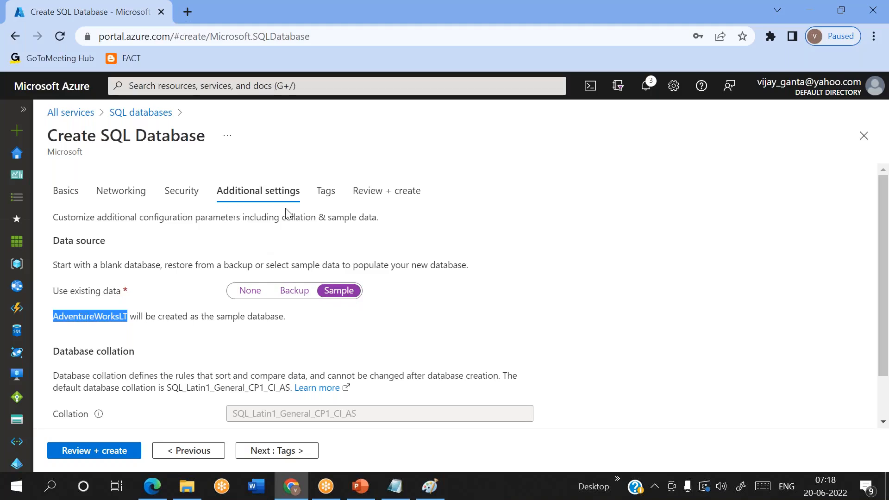
left_click(82, 457)
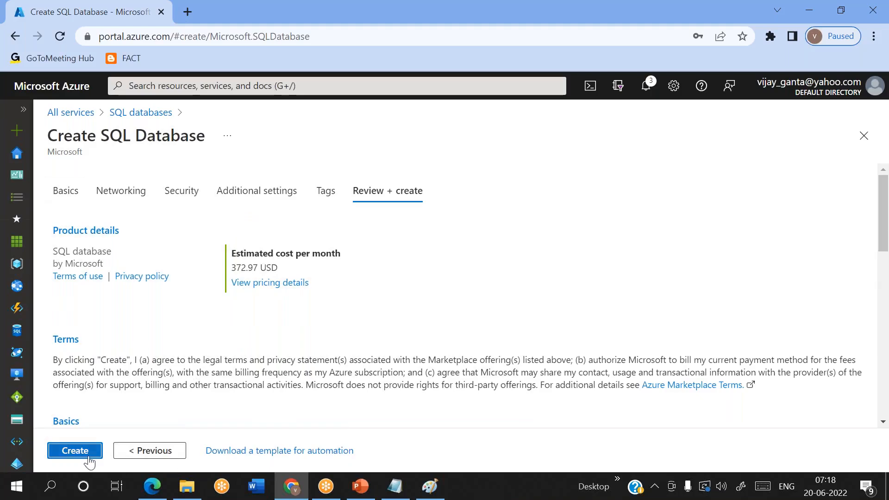
Step: Check the monthly cost breakdown and create the SQL database in cloudpandith-rg
left_click(82, 453)
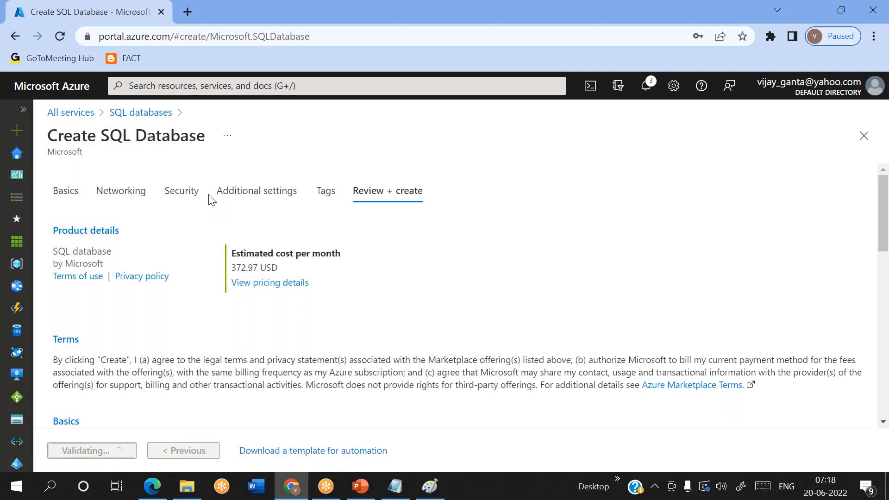
scroll(199, 306, "down", 2)
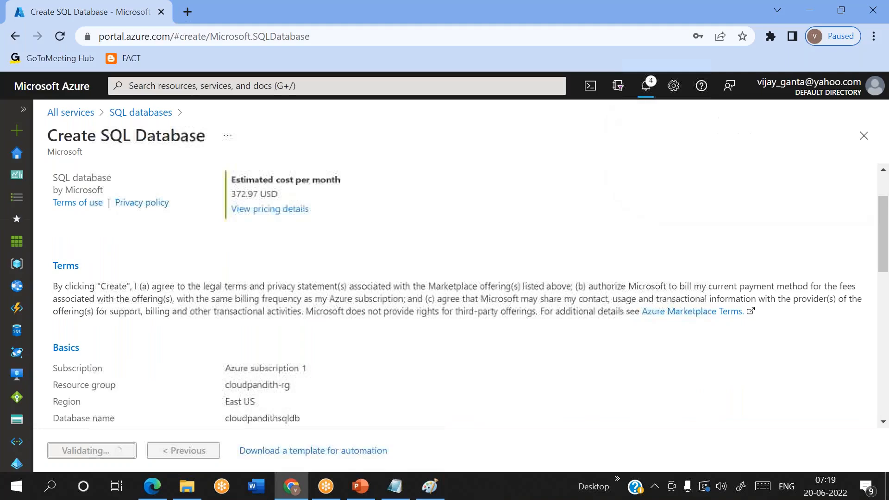
left_click(267, 212)
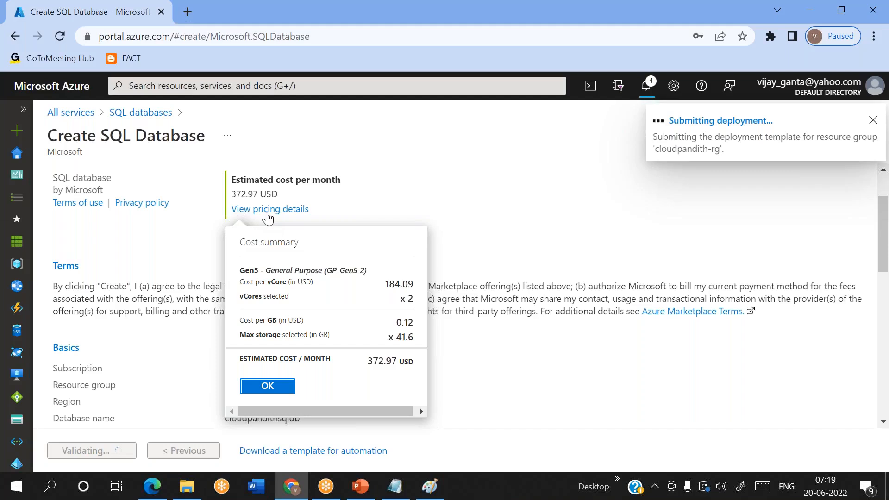
left_click(268, 212)
left_click(268, 212)
left_click(268, 386)
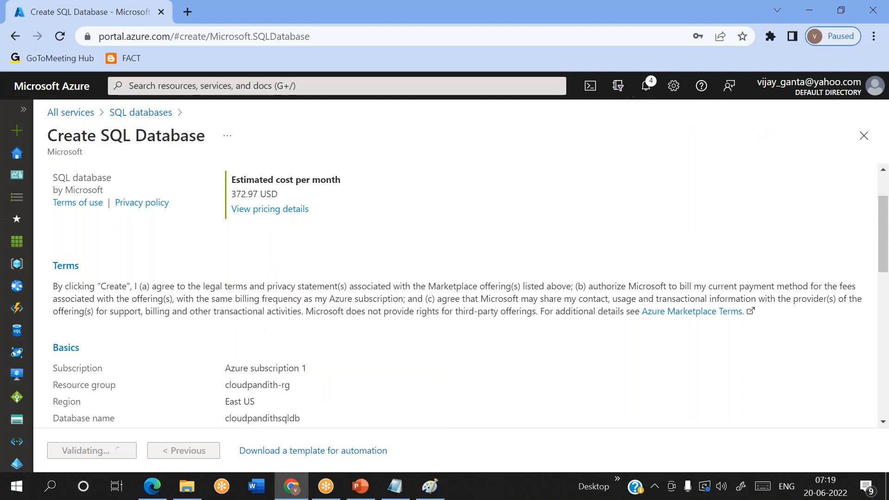
scroll(176, 293, "up", 2)
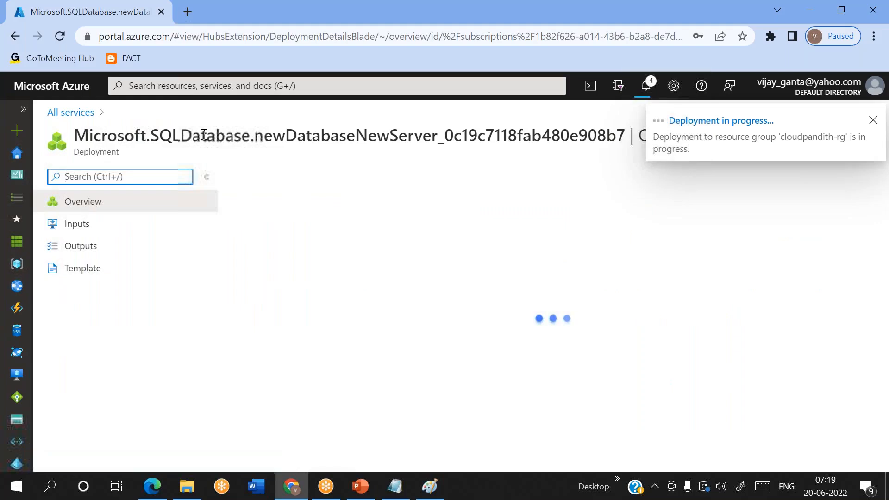
Step: In a new browser tab, sign in and start creating a storage account
left_click(184, 8)
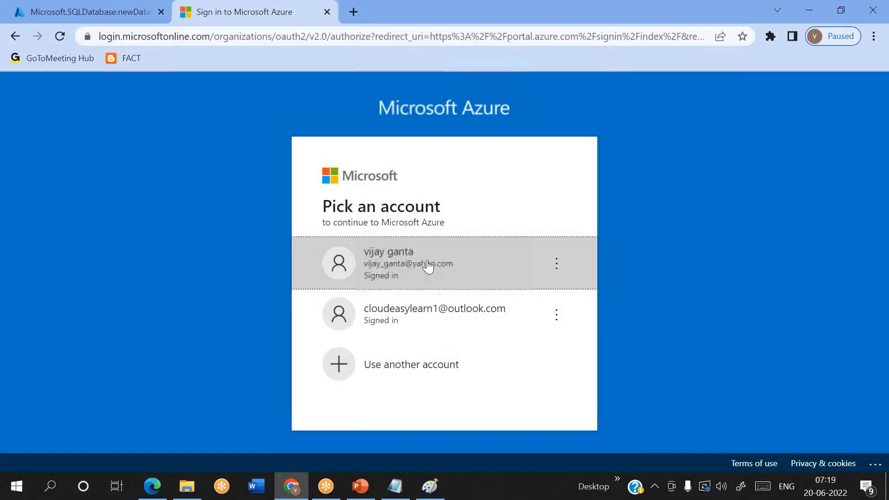
left_click(394, 277)
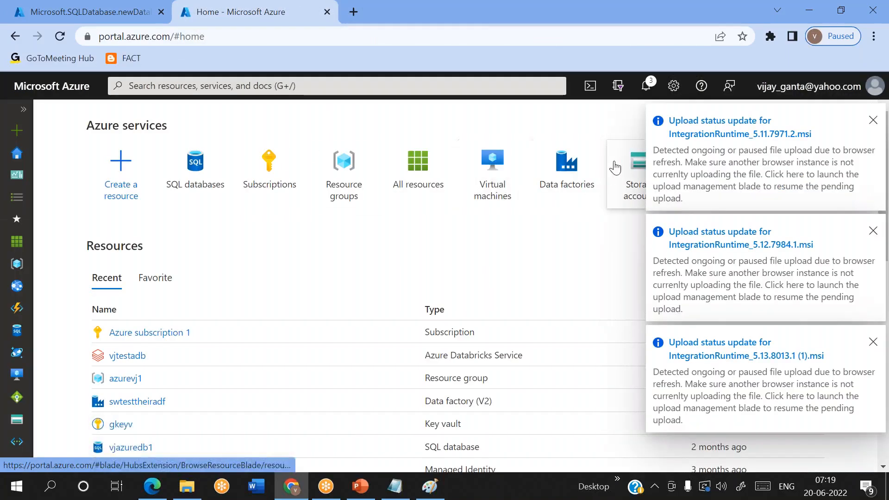
left_click(629, 197)
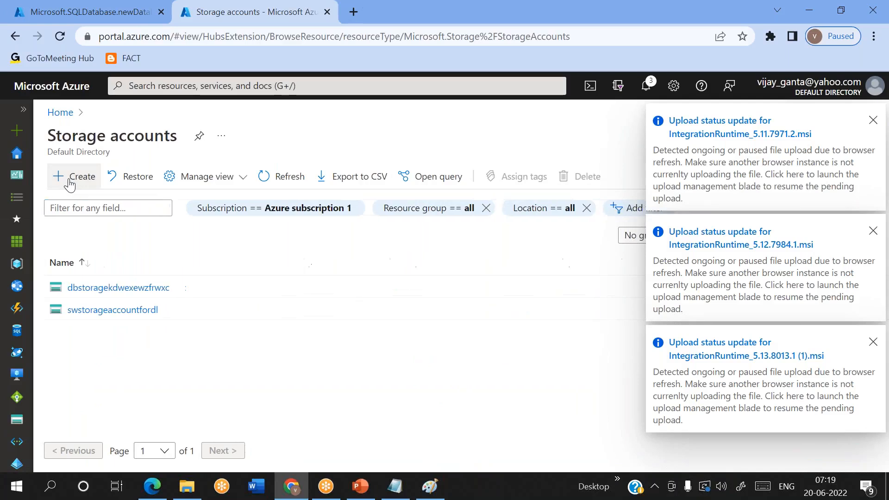
left_click(70, 178)
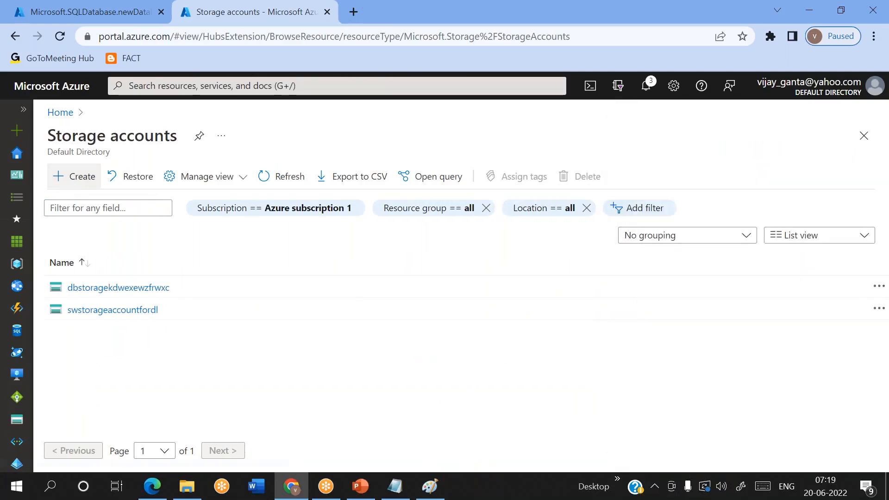
Step: Name the storage account cloudpandithadlsgen2 in resource group cloudpandith-rg and continue to Advanced
scroll(350, 279, "down", 3)
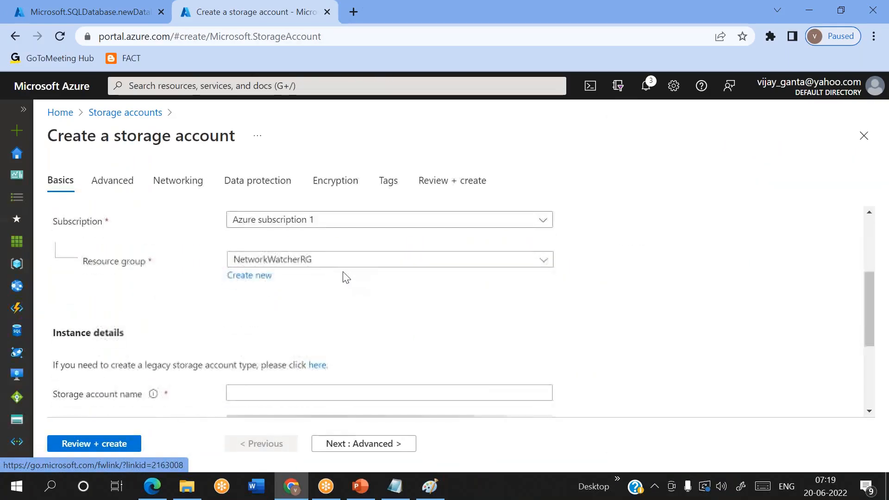
left_click(298, 262)
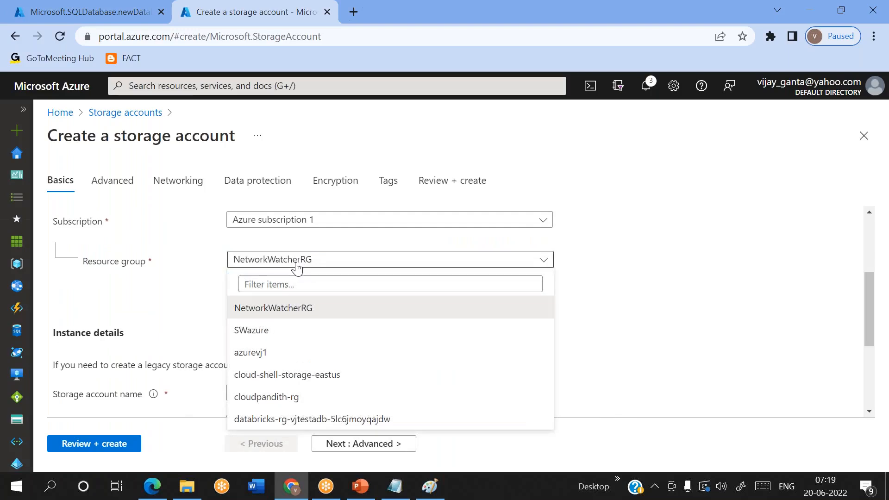
left_click(258, 394)
scroll(258, 272, "down", 3)
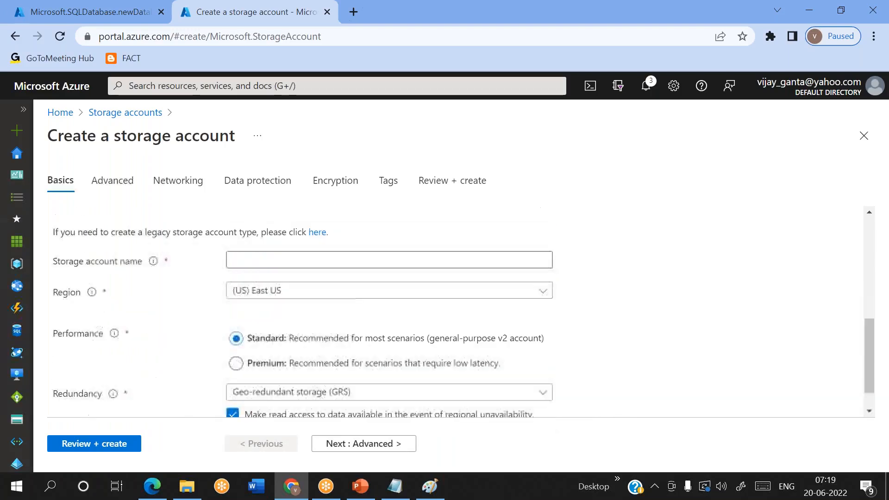
left_click(249, 262)
type("clo")
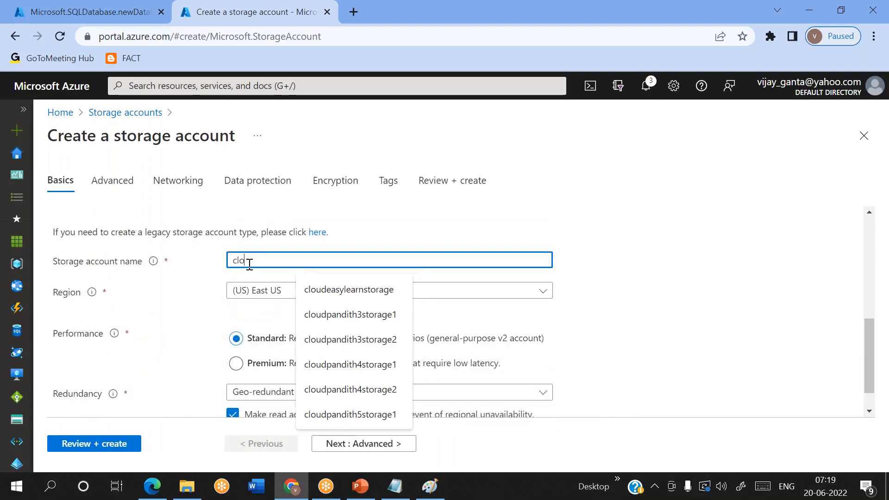
type("udpandithadlsgen2")
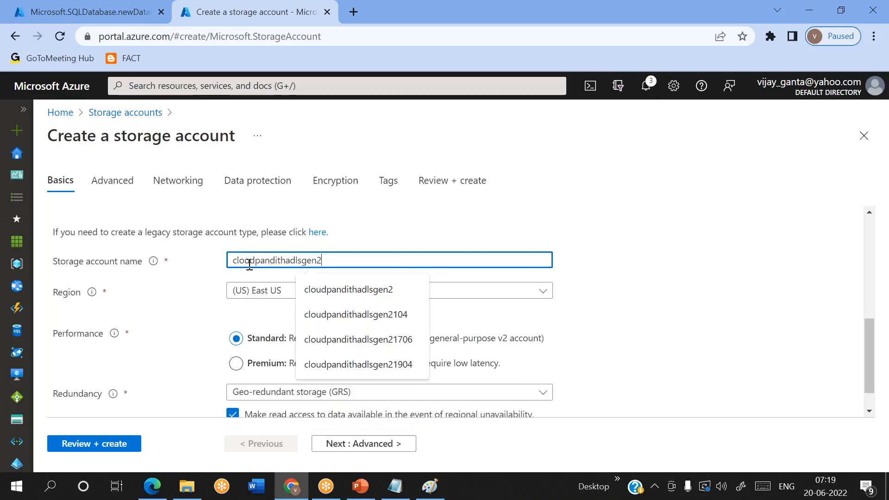
left_click(500, 248)
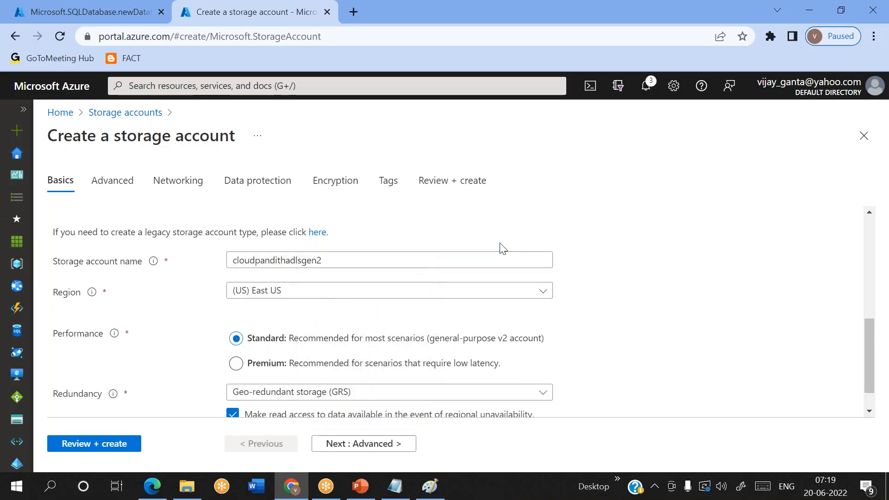
left_click(390, 446)
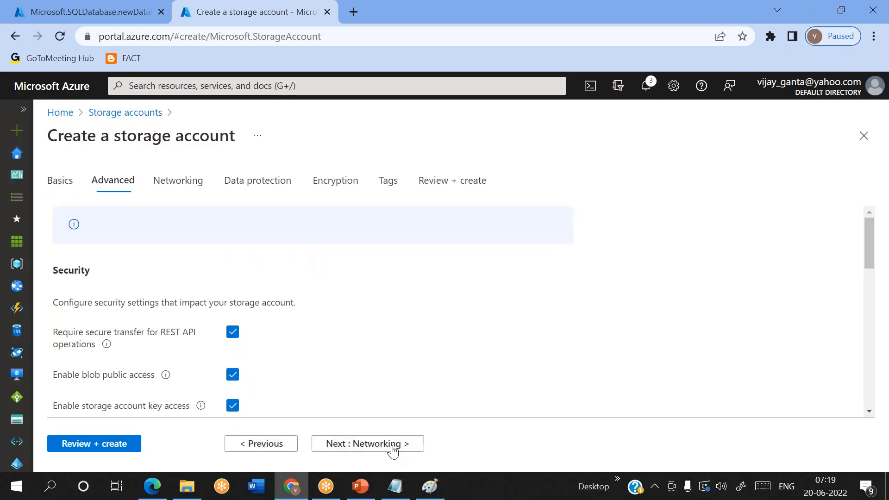
Step: Enable hierarchical namespace, validate, and create the cloudpandithadlsgen2 storage account
scroll(268, 340, "down", 10)
scroll(252, 320, "up", 1)
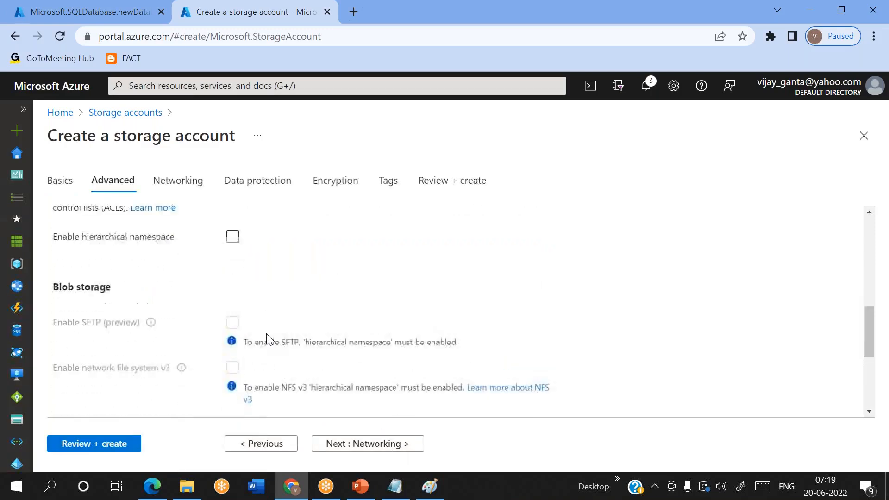
left_click(232, 272)
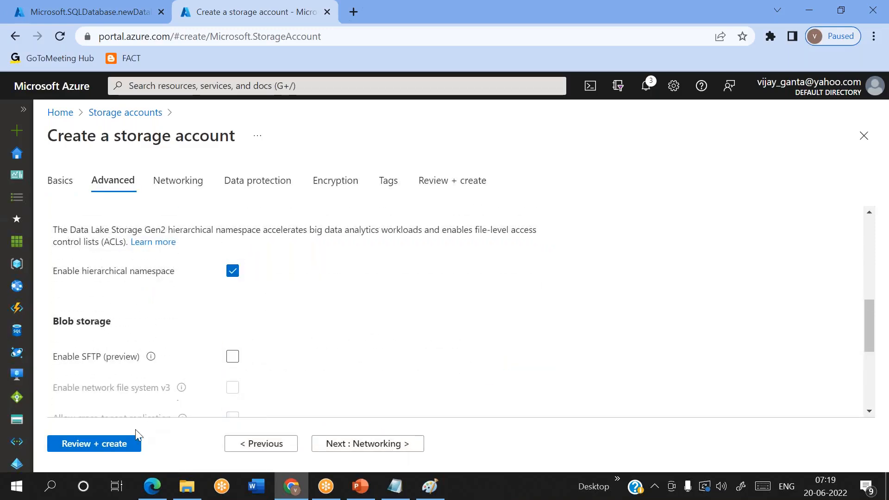
left_click(115, 444)
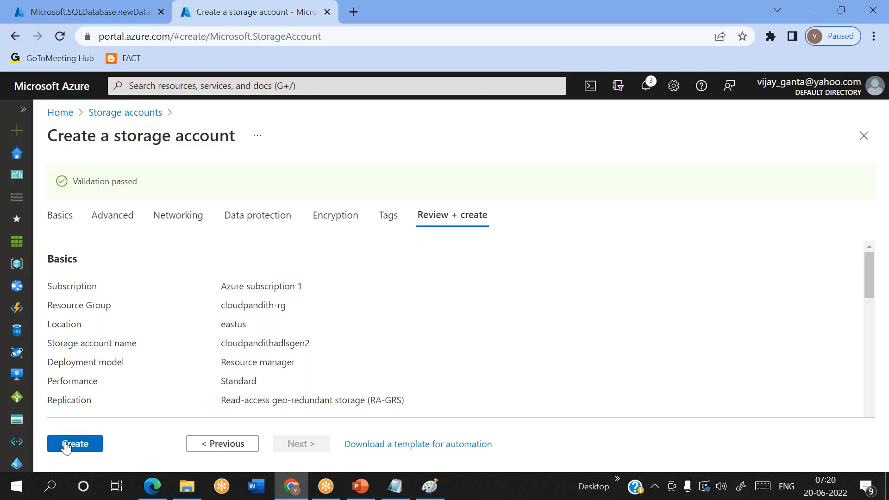
left_click(67, 446)
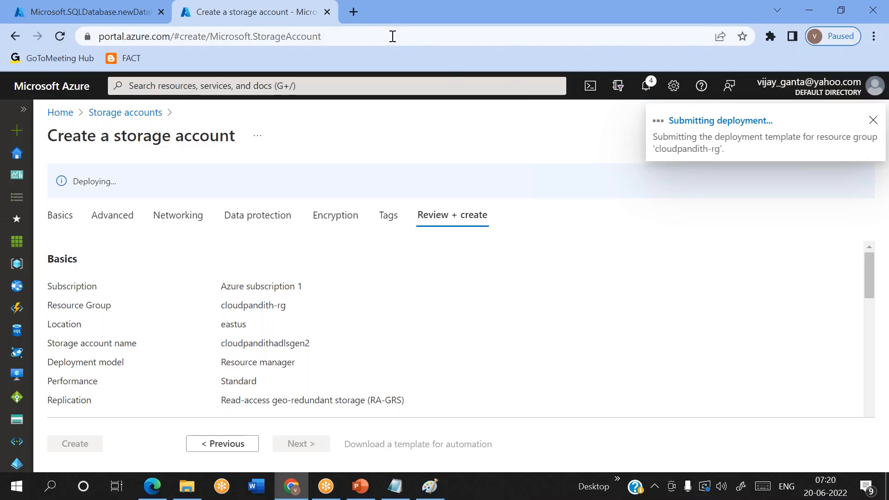
Step: Load portal.azure.com in a third tab, then return to the running SQL deployment
left_click(356, 19)
type("portal.azure.com")
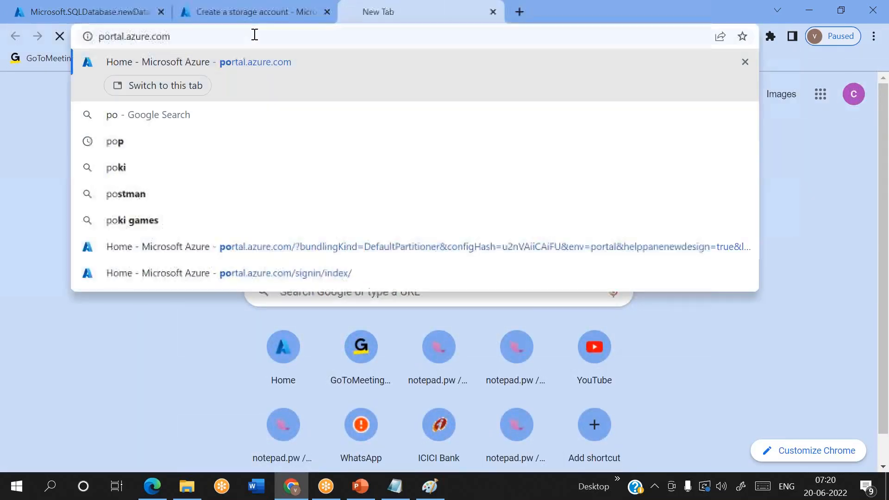
key("Return")
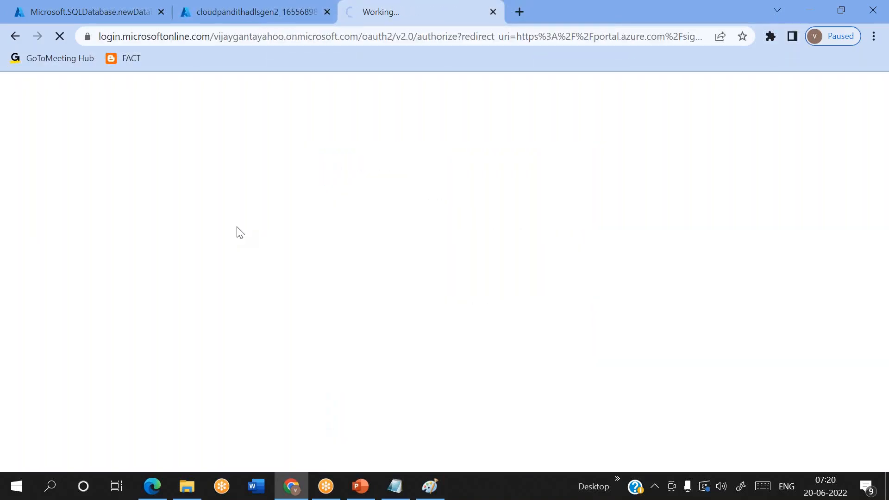
left_click(63, 6)
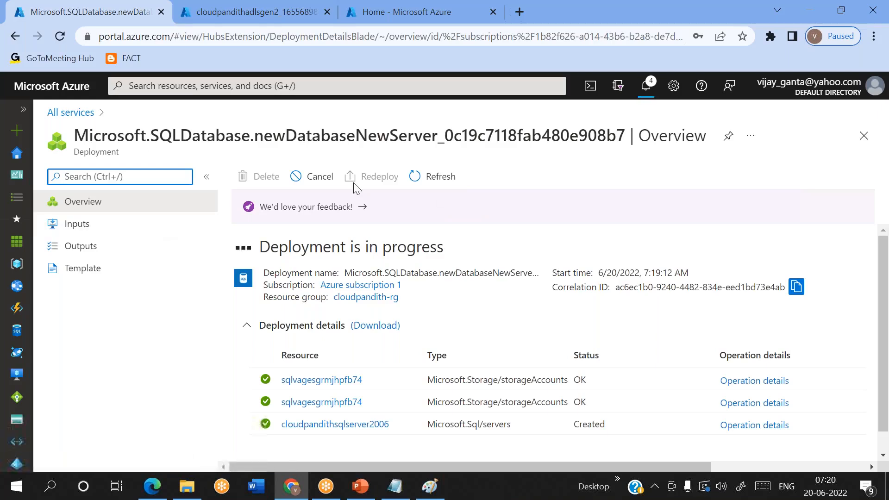
Step: Cancel the SQL database deployment and open SQL databases by searching 'sql data' in All services
left_click(334, 185)
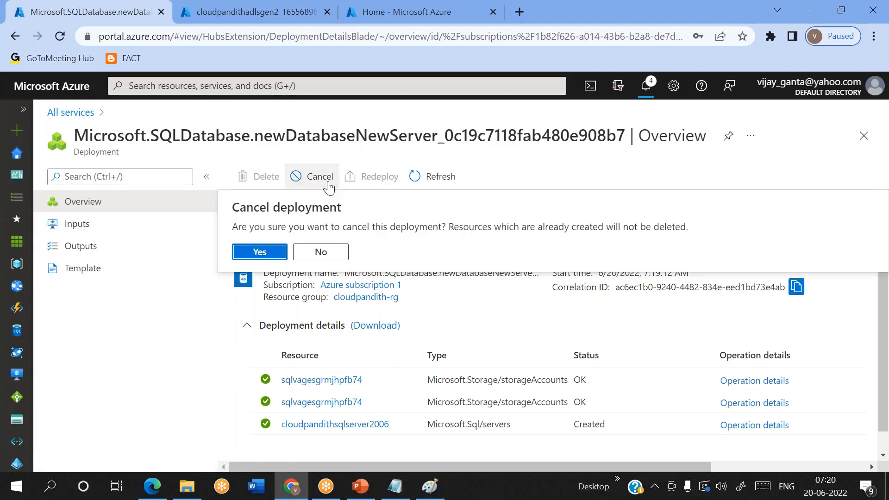
left_click(269, 252)
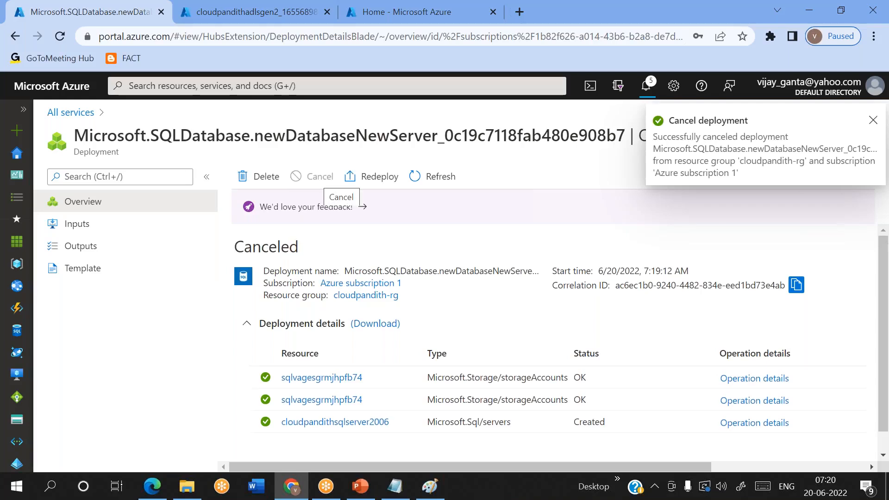
left_click(72, 114)
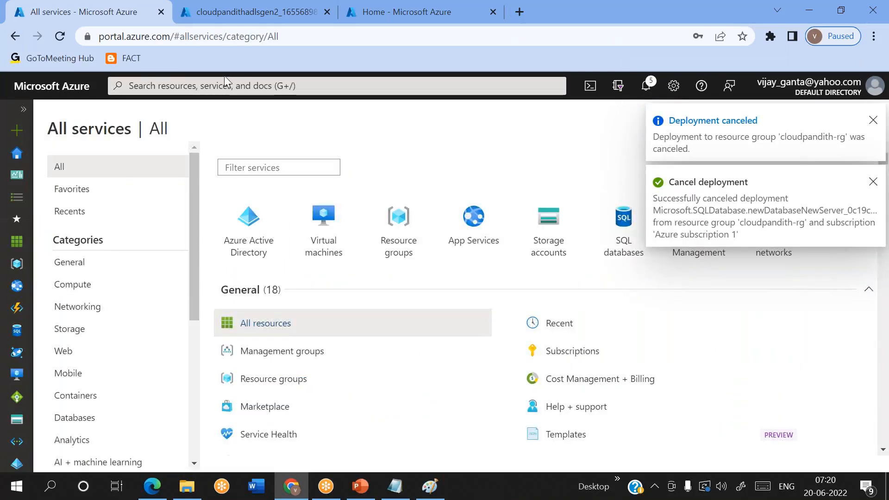
left_click(222, 82)
type("sql data")
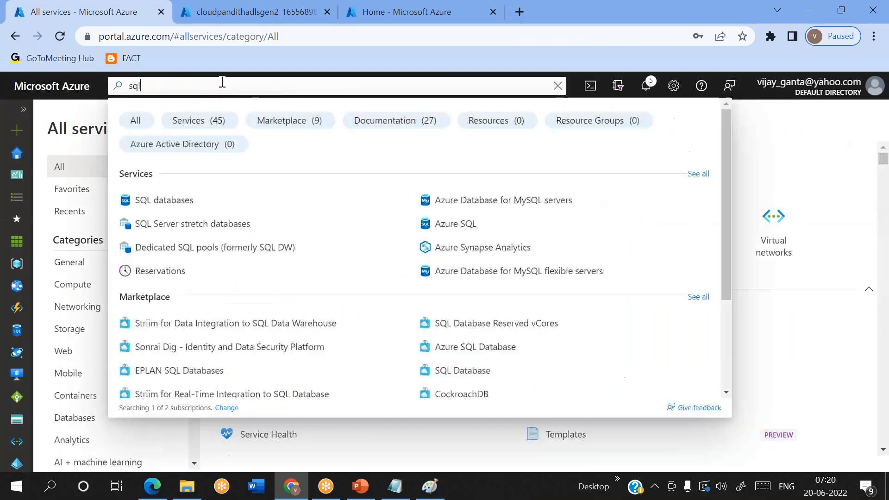
left_click(175, 201)
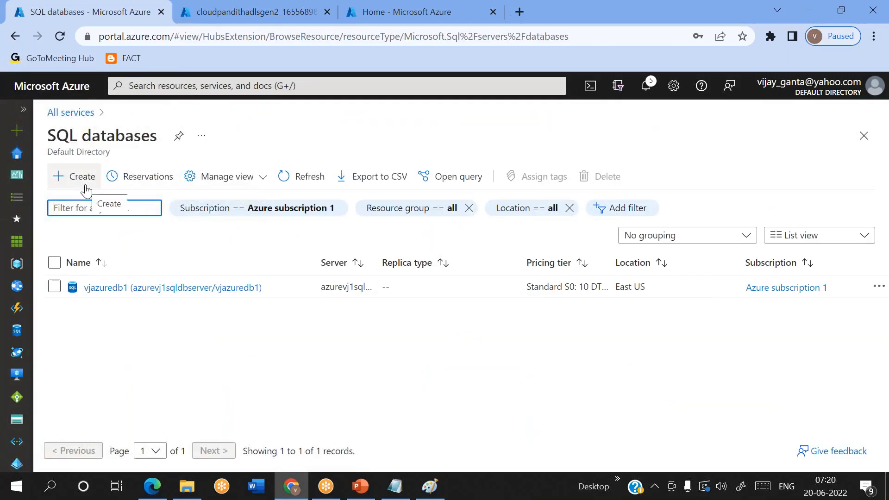
Step: Start a new SQL database cloudpandithsqldb in cloudpandith-rg with the Development workload environment
left_click(86, 186)
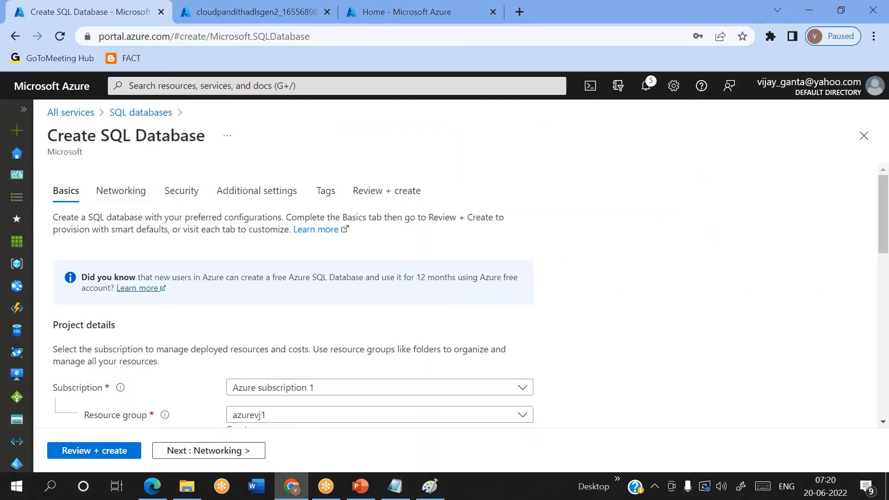
scroll(284, 306, "down", 3)
left_click(320, 284)
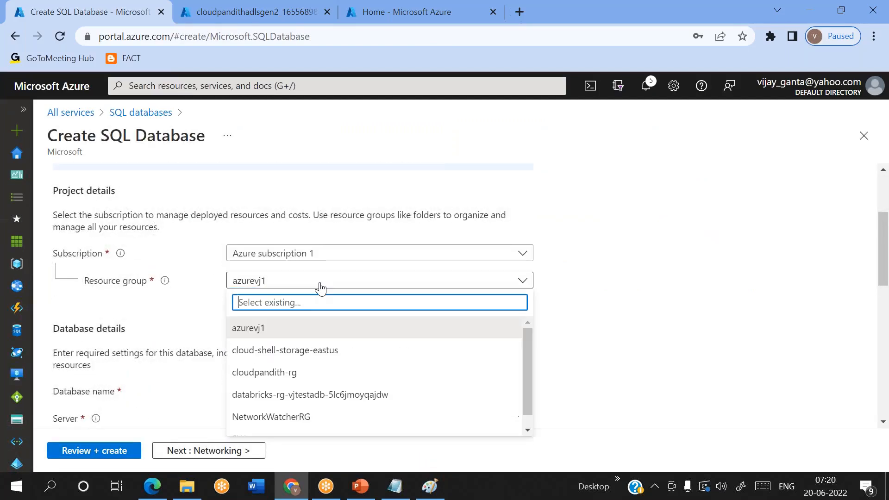
left_click(292, 372)
scroll(259, 301, "down", 2)
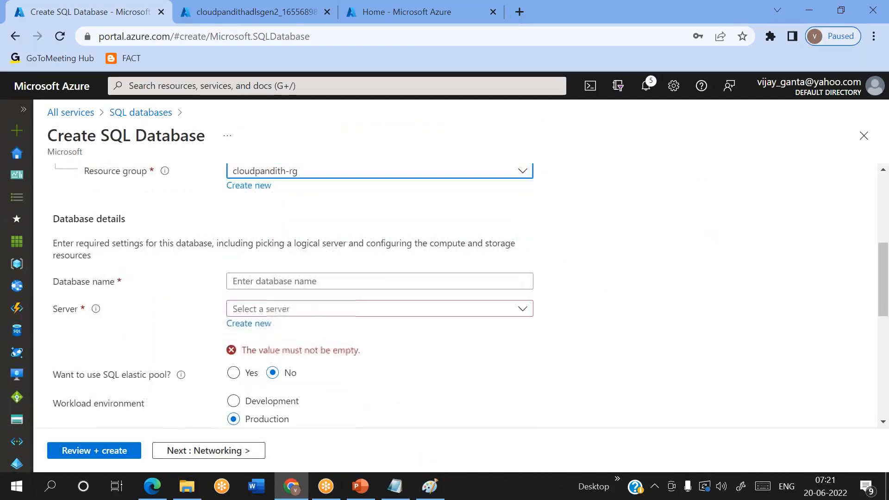
left_click(259, 281)
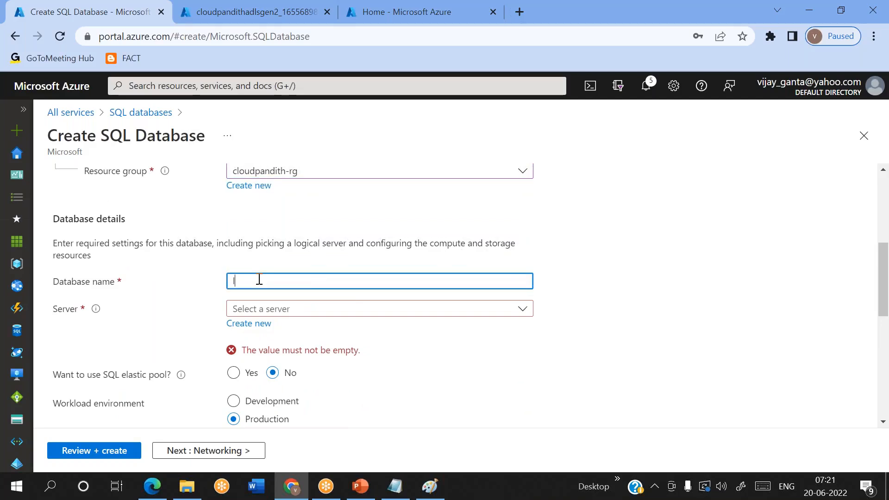
type("cloudpandithsqldb")
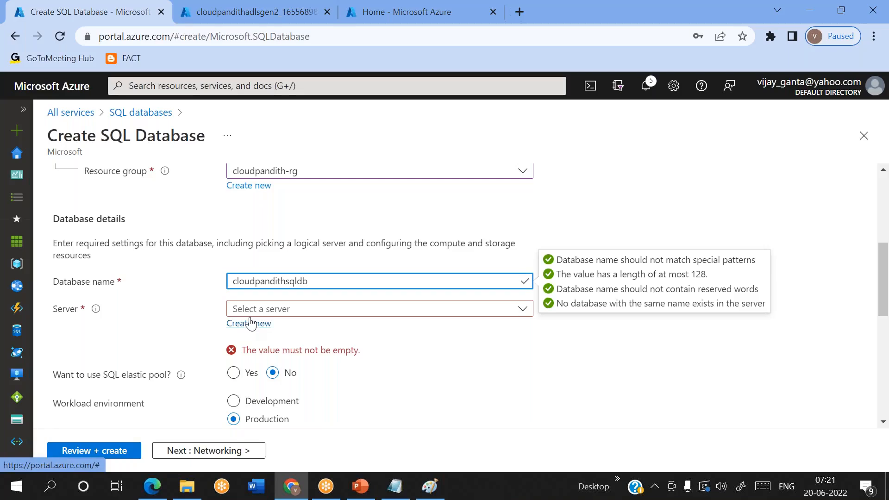
scroll(250, 323, "down", 2)
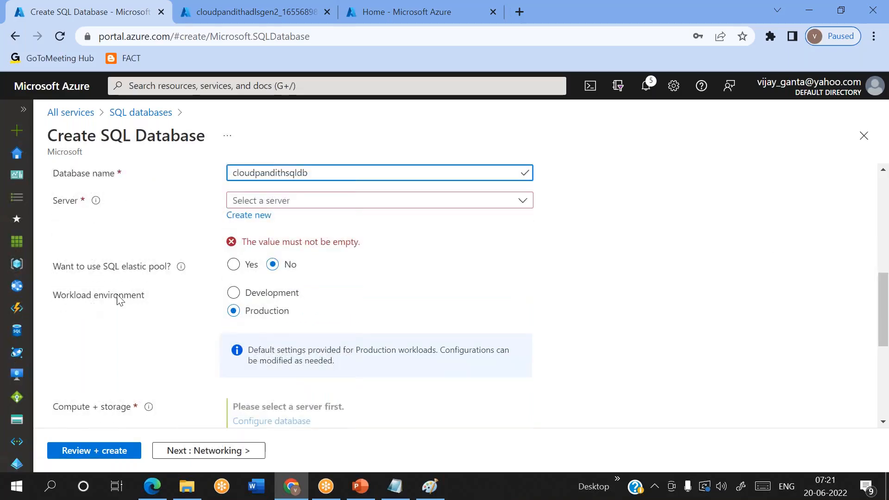
left_click(252, 293)
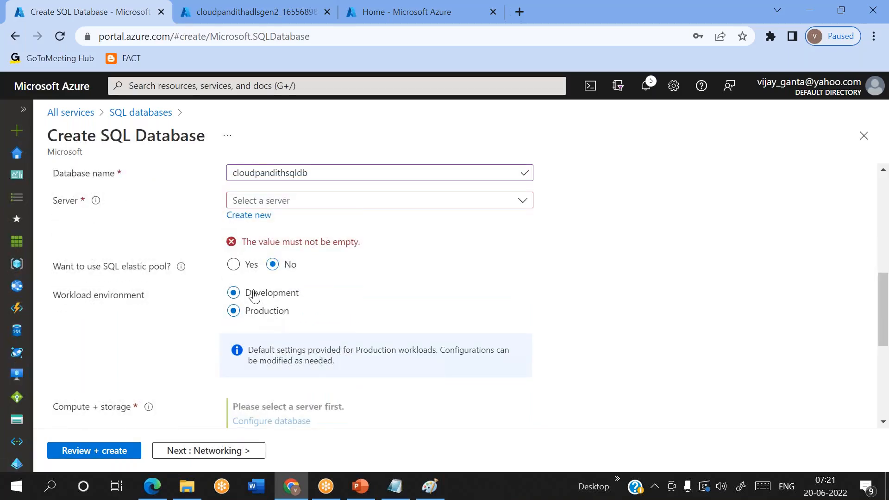
scroll(397, 305, "down", 1)
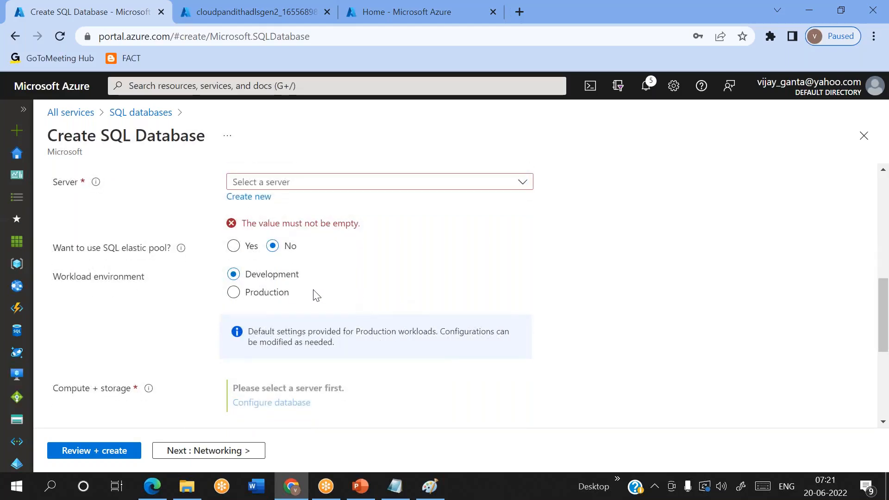
scroll(274, 269, "up", 1)
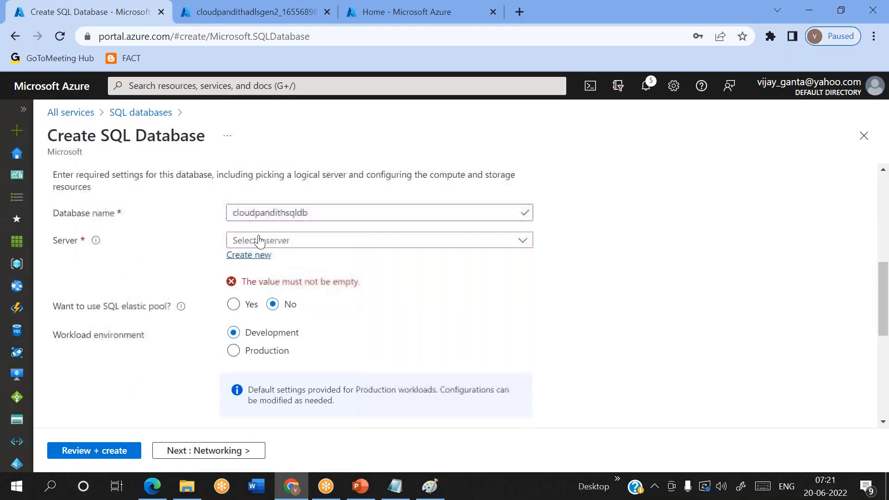
Step: Name the new server cloudpandithsqlserver20062, appending a 2 to make it unique
left_click(249, 254)
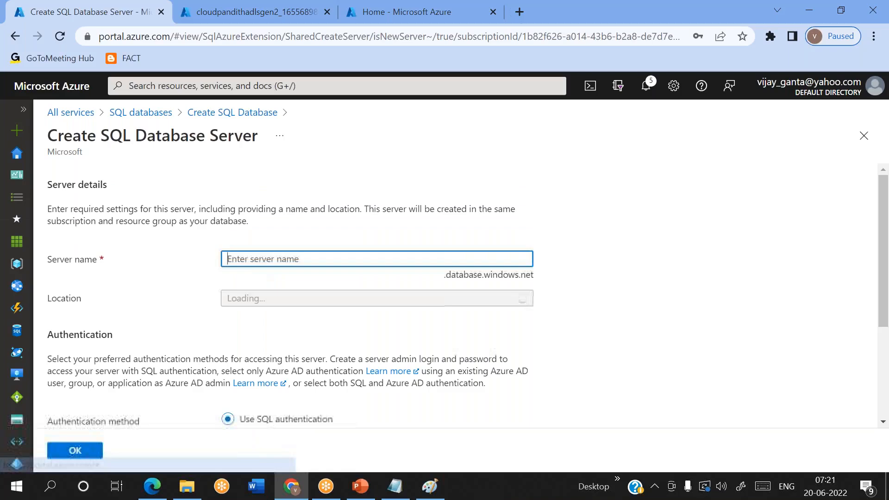
type("cloudpandithsqlsetv")
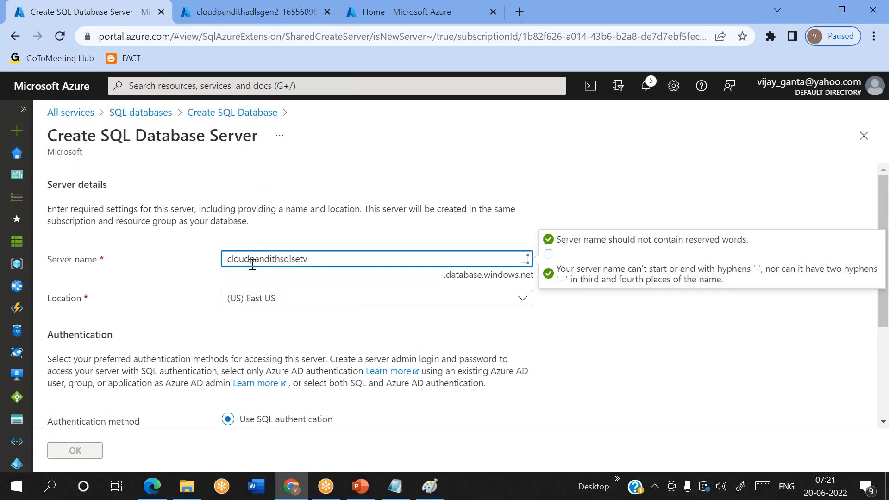
key("BackSpace")
key("BackSpace")
type("rver2006")
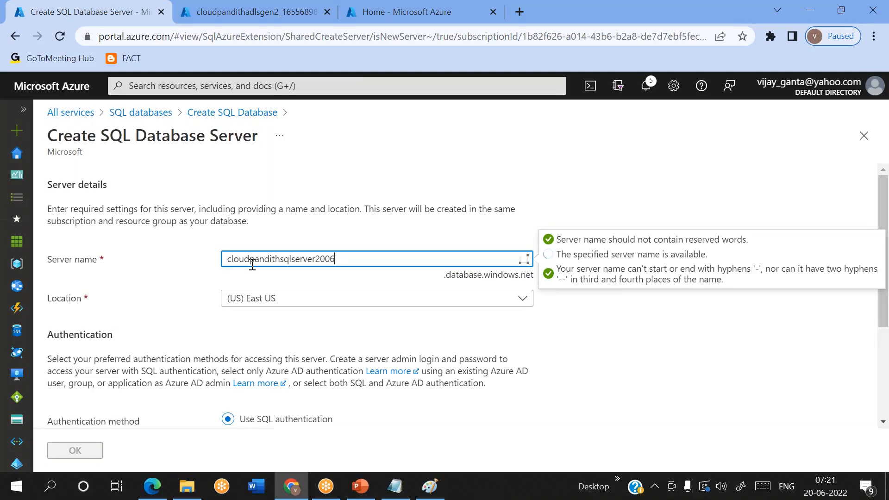
left_click(603, 181)
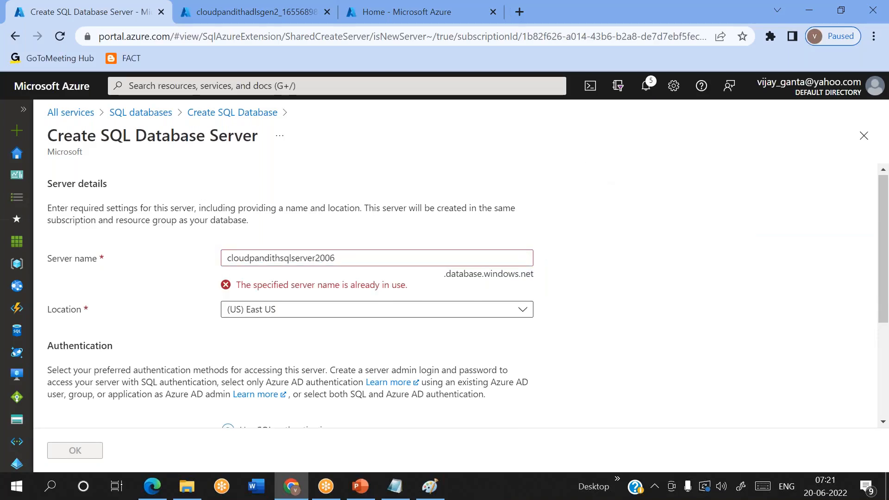
scroll(445, 275, "down", 2)
left_click(340, 190)
type("2")
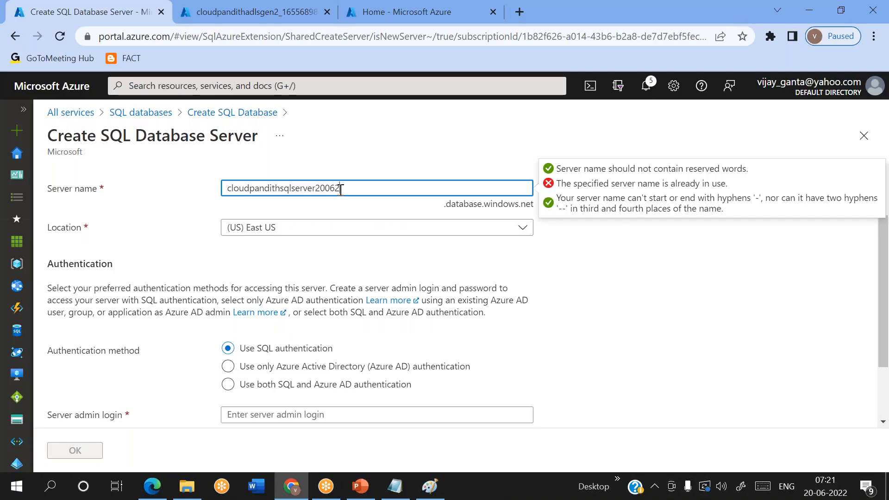
left_click(443, 168)
Step: Enter the SQL admin login and matching passwords, then submit the new server
scroll(377, 276, "down", 2)
left_click(225, 331)
type("mallaiah")
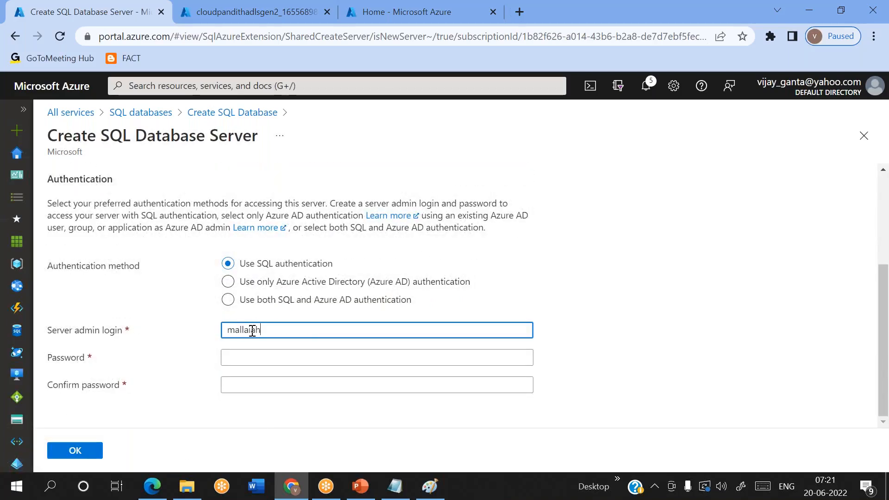
key("Tab")
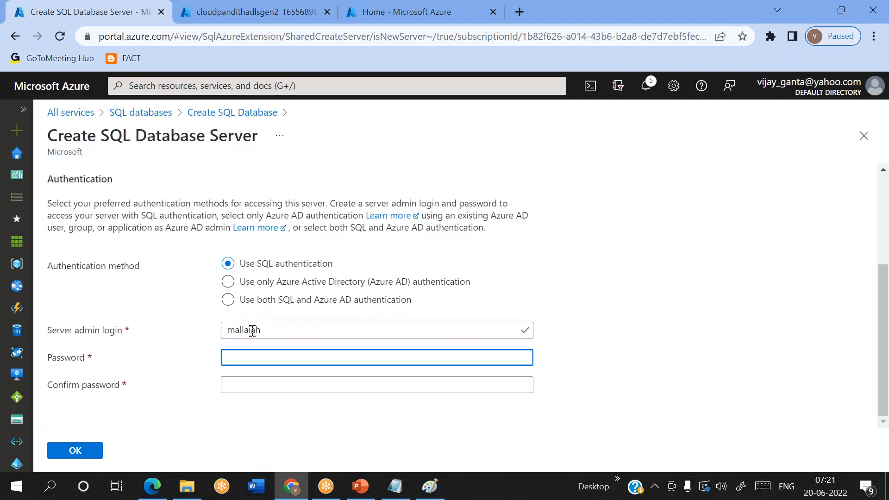
type("Password")
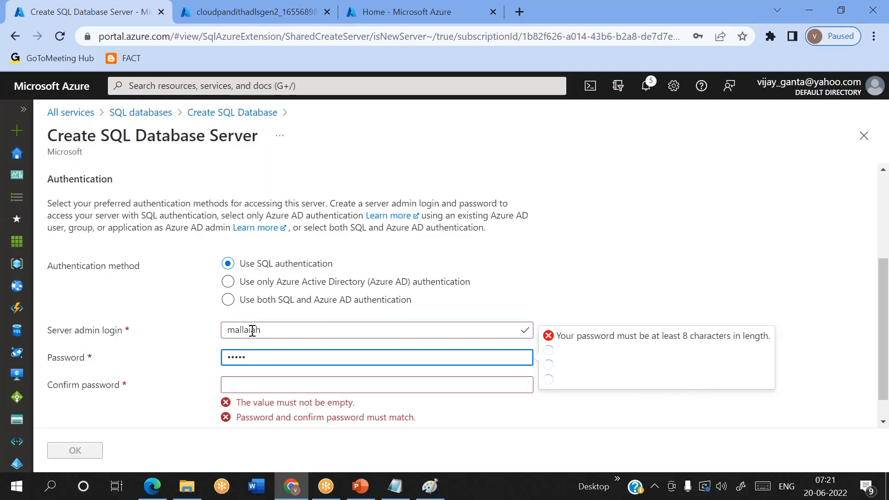
key("Tab")
type("P")
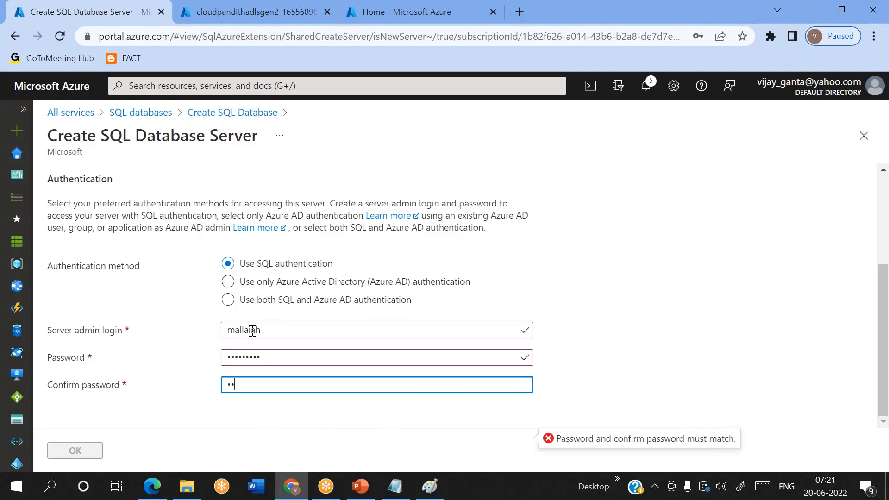
type("••••••••")
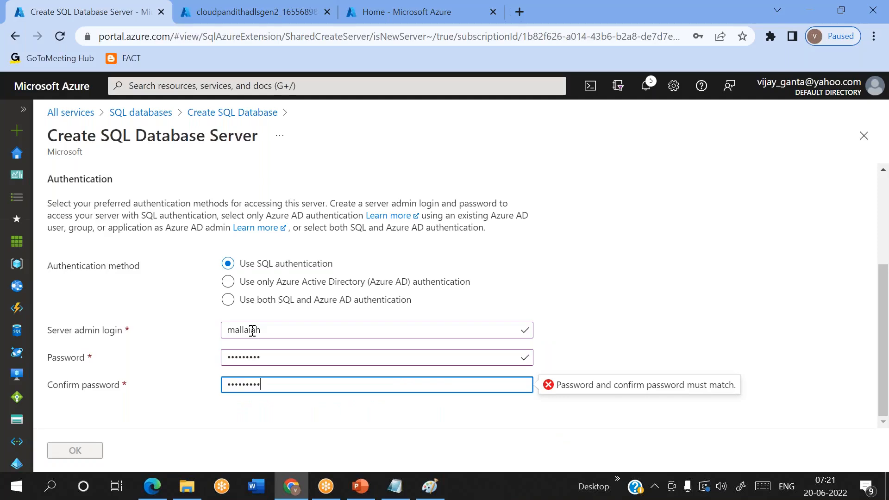
left_click(75, 450)
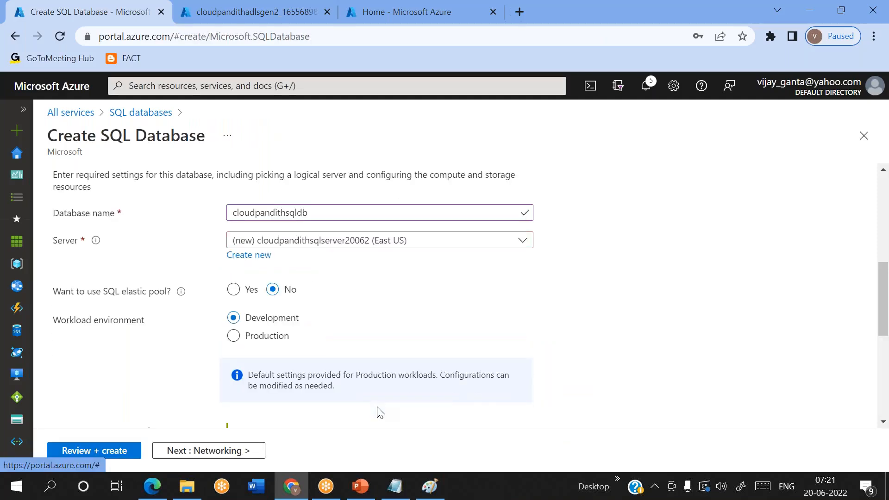
Step: Scroll to Compute + storage to confirm server cloudpandithsqlserver20062 with General Purpose Gen5, 2 vCores, 32 GB
scroll(376, 410, "down", 3)
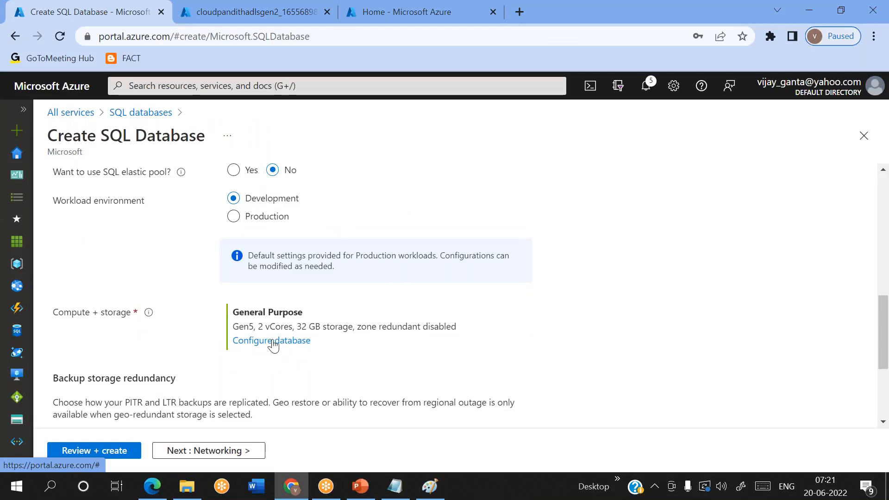
Step: Open the compute configuration and review the General Purpose estimate of 372.97 USD per month
left_click(273, 342)
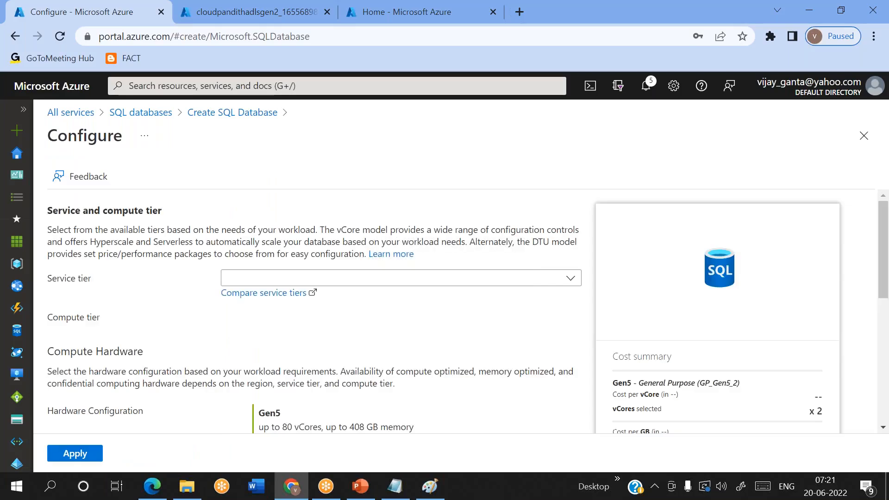
scroll(787, 398, "down", 2)
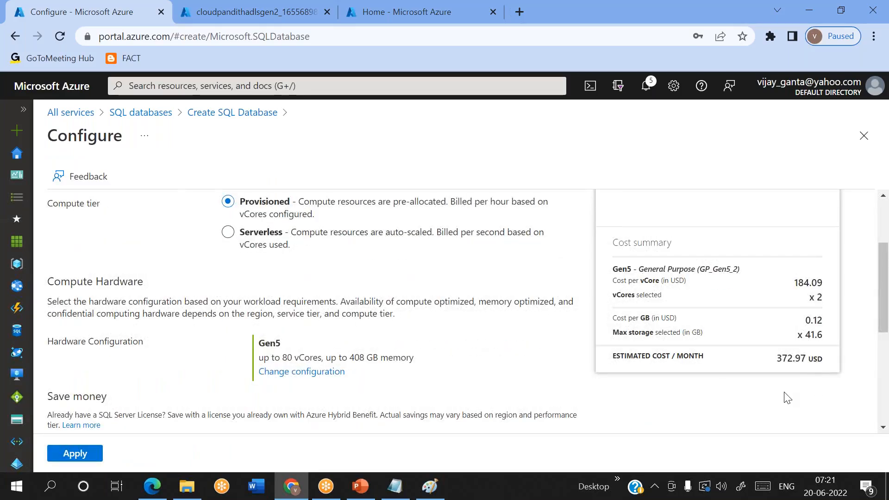
double_click(788, 362)
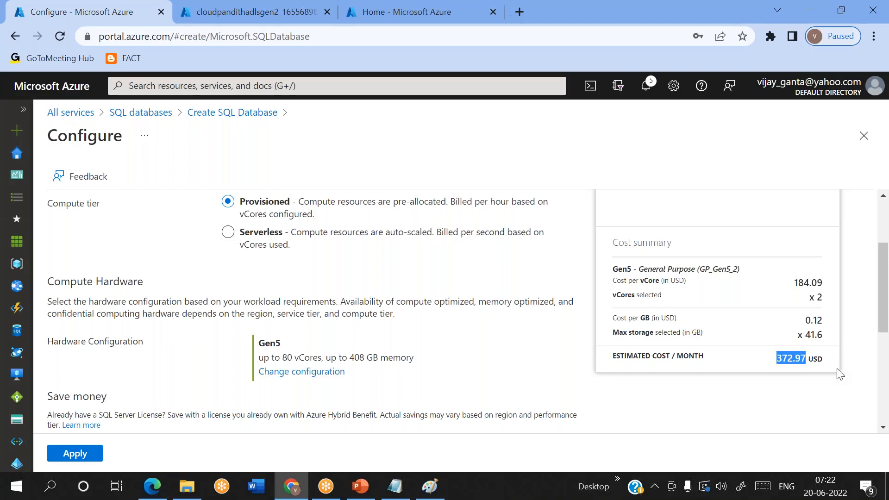
scroll(627, 414, "down", 4)
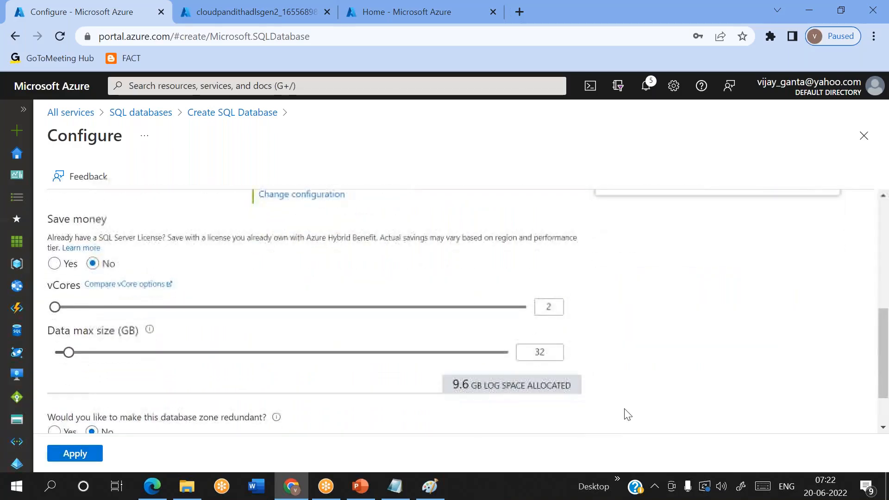
scroll(627, 414, "down", 2)
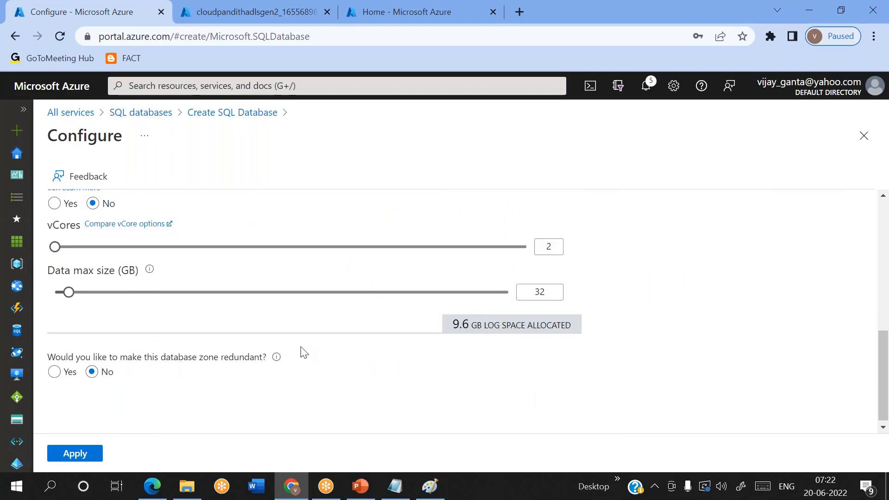
scroll(302, 352, "up", 2)
scroll(302, 351, "up", 3)
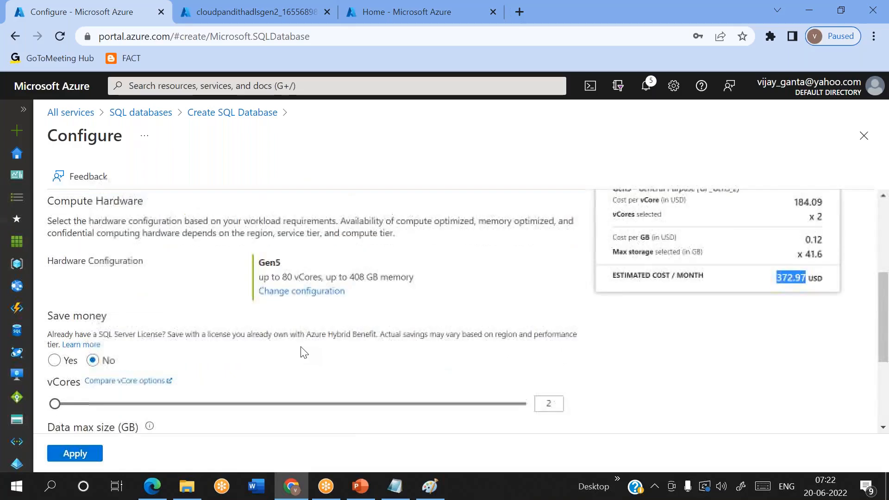
scroll(341, 286, "up", 2)
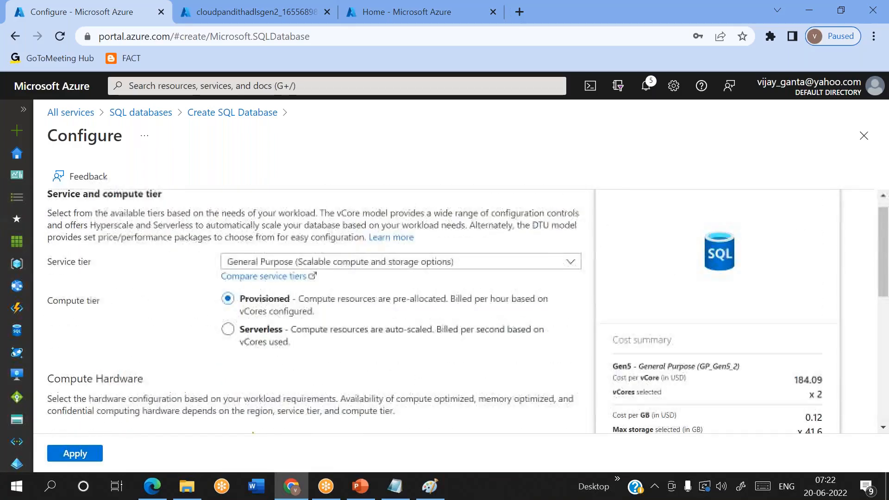
Step: Keep General Purpose as the service tier and review the per-vCore cost summary
left_click(364, 280)
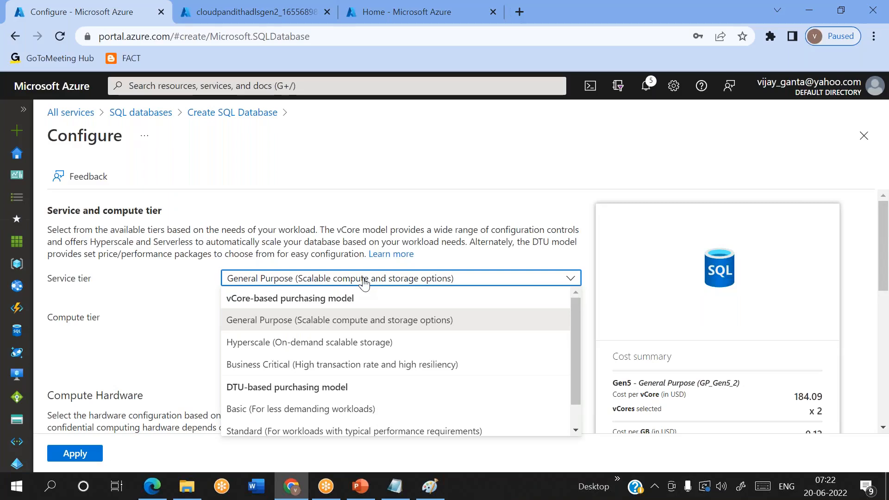
left_click(364, 280)
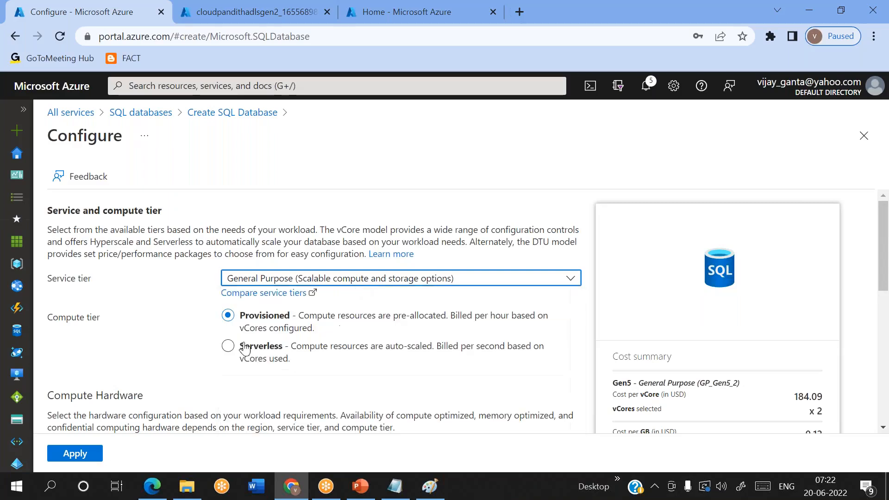
scroll(364, 280, "down", 5)
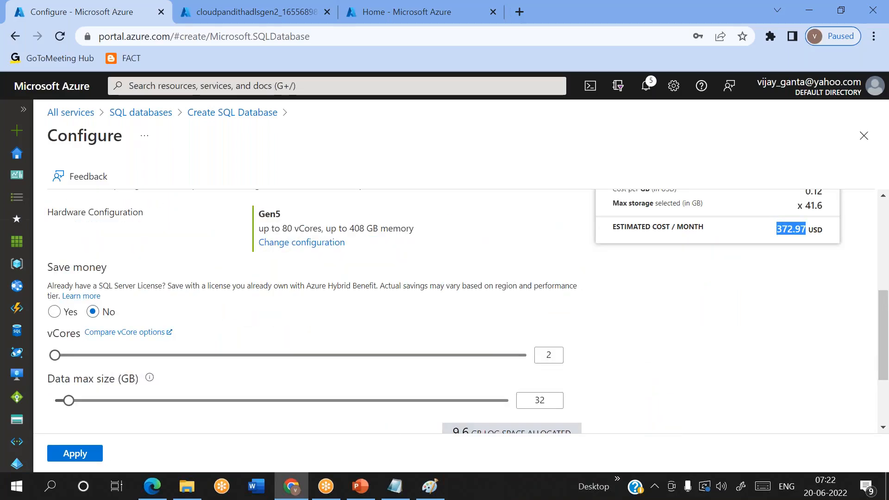
scroll(224, 338, "down", 1)
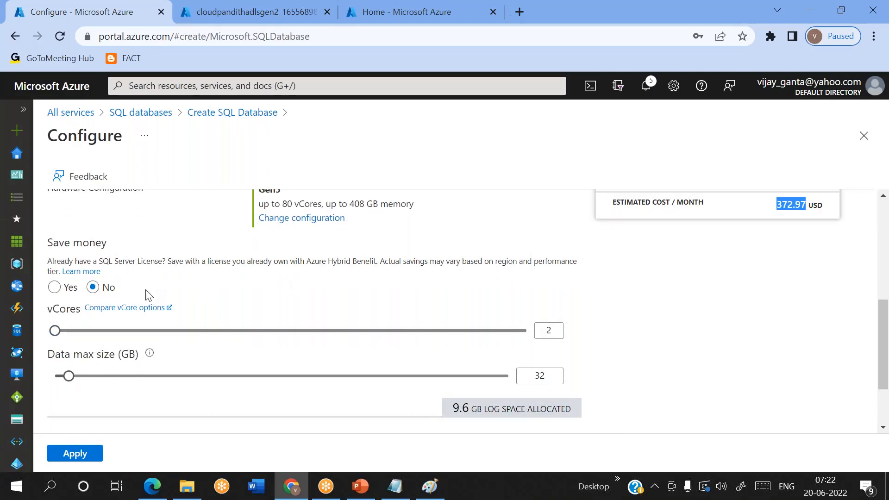
scroll(343, 375, "down", 1)
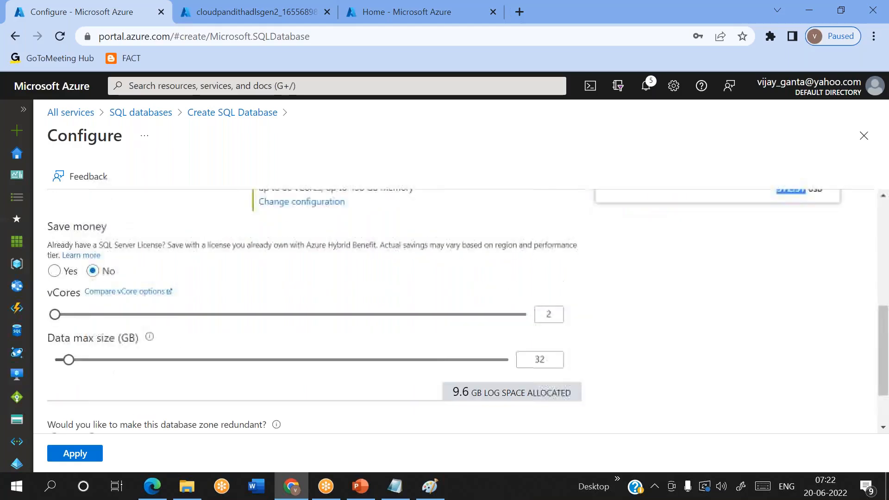
scroll(675, 388, "up", 5)
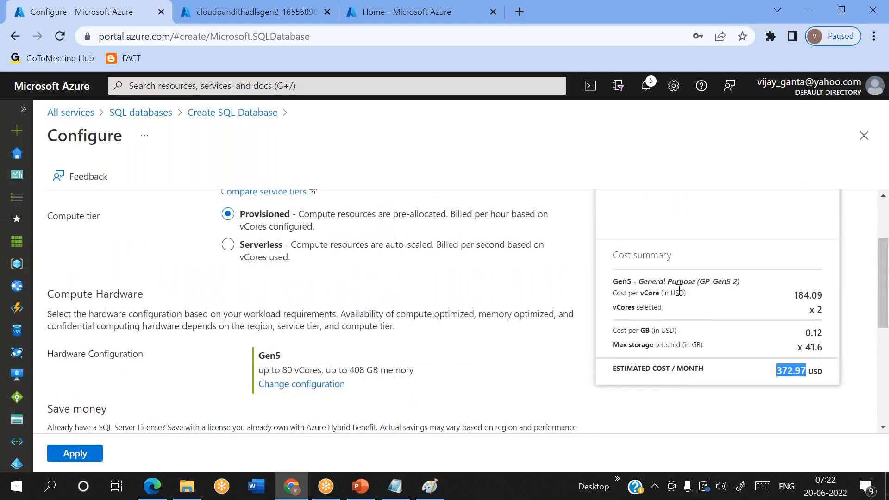
triple_click(637, 297)
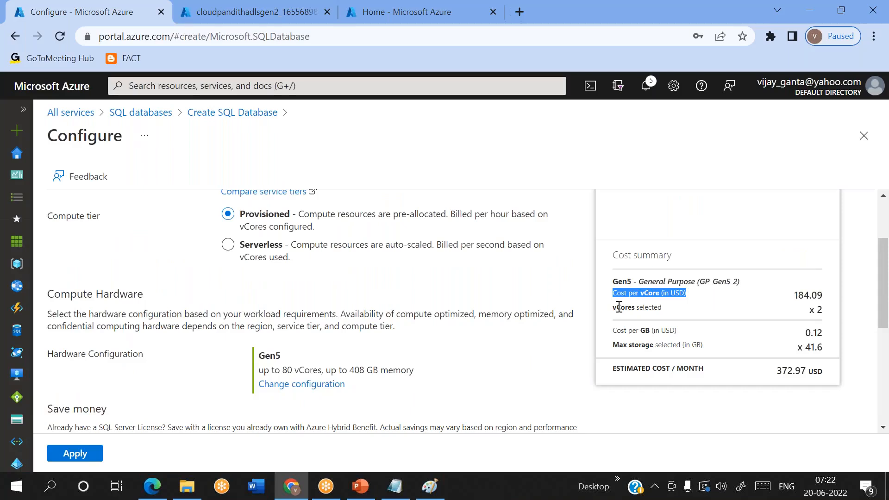
double_click(619, 307)
scroll(486, 360, "down", 5)
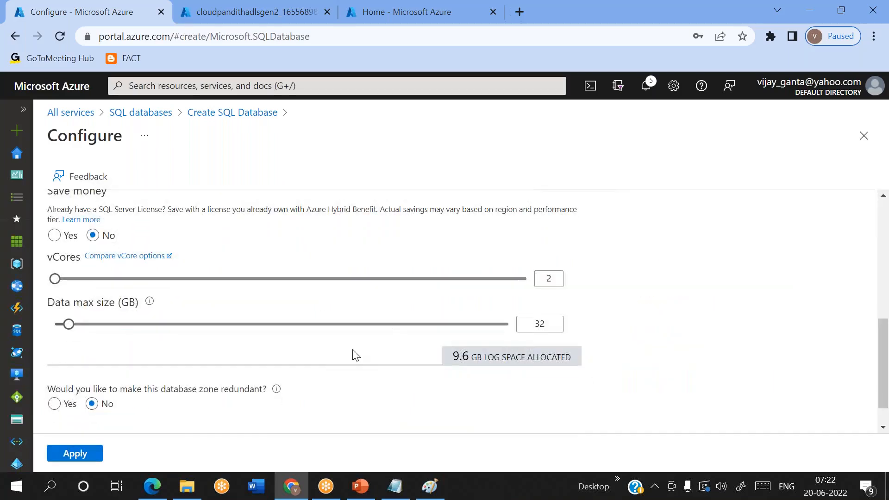
scroll(322, 357, "up", 2)
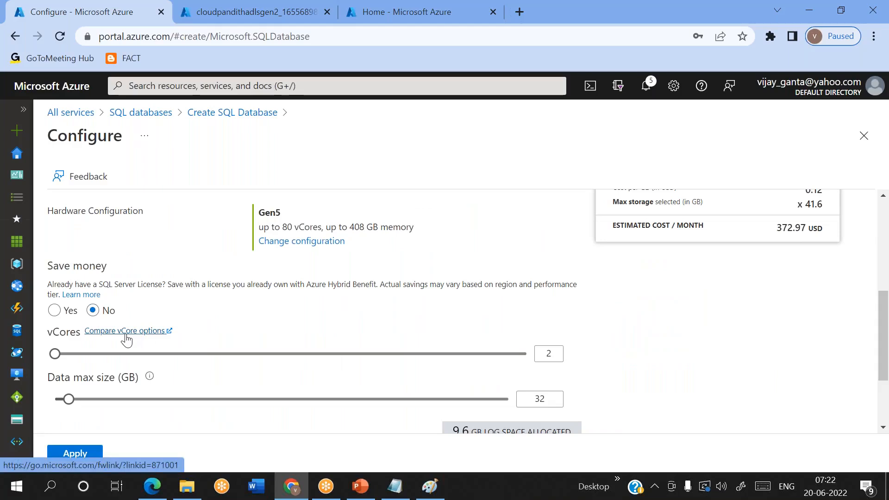
scroll(127, 340, "up", 3)
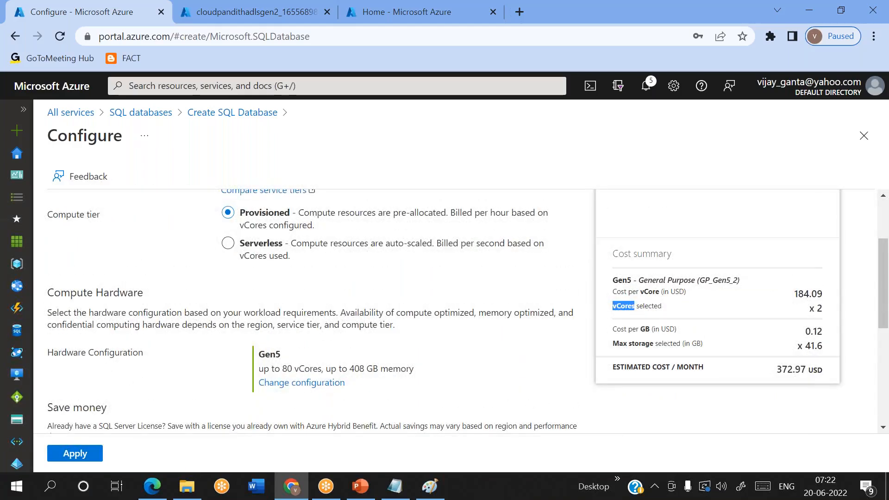
scroll(127, 340, "up", 1)
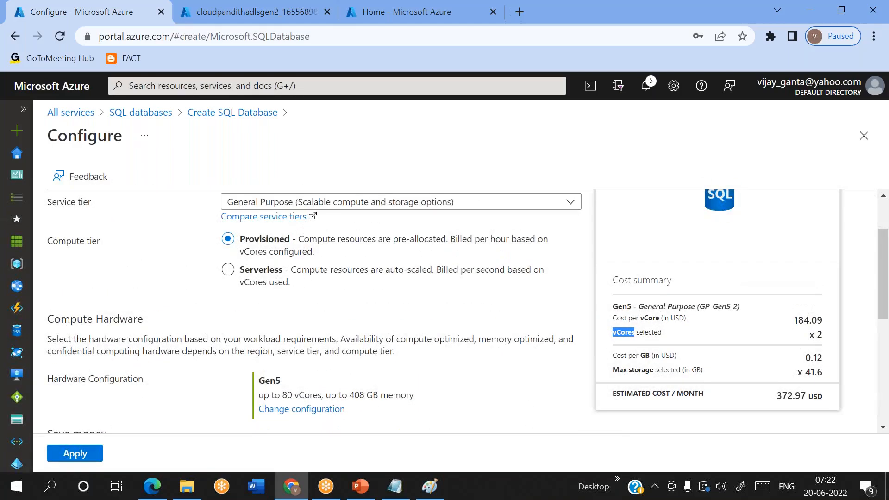
scroll(126, 340, "up", 2)
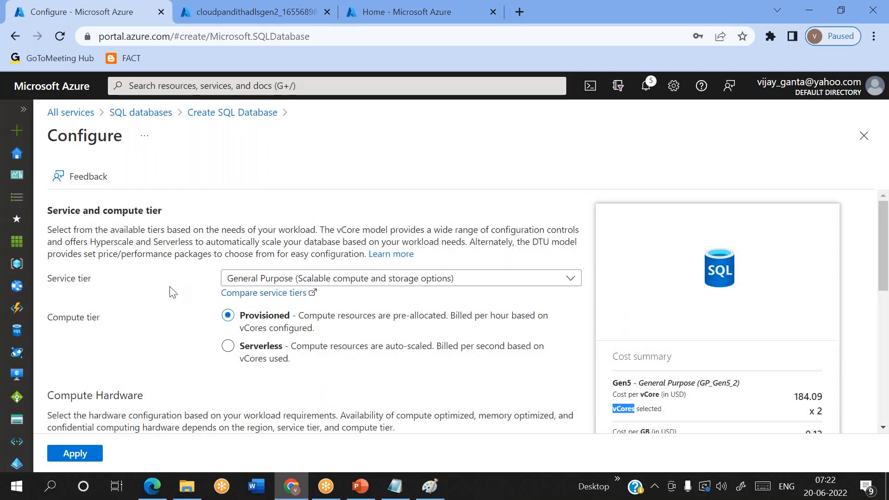
scroll(169, 292, "down", 3)
scroll(169, 292, "up", 2)
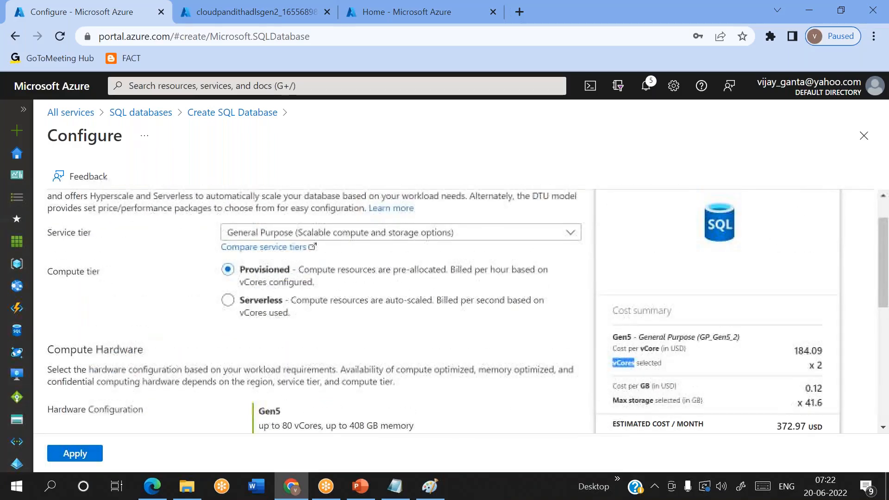
left_click(314, 233)
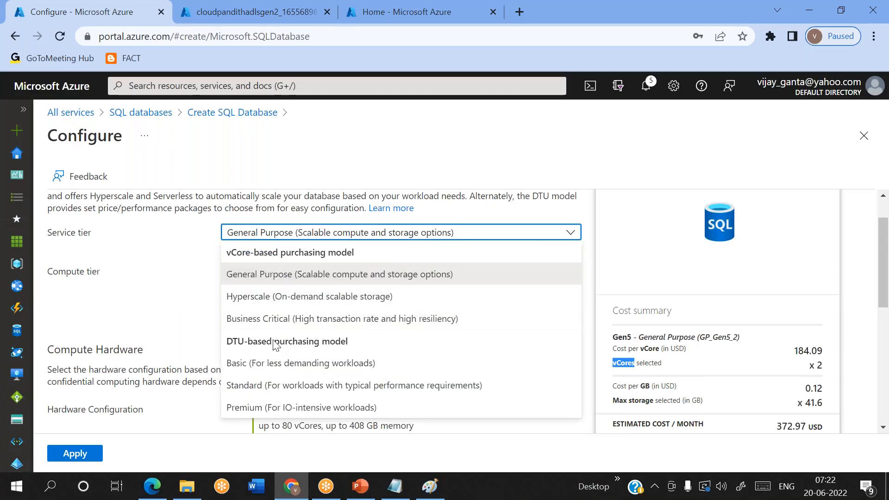
Step: Apply the Standard DTU tier with 10 DTUs and 250 GB, estimated at 14.72 USD monthly
left_click(261, 392)
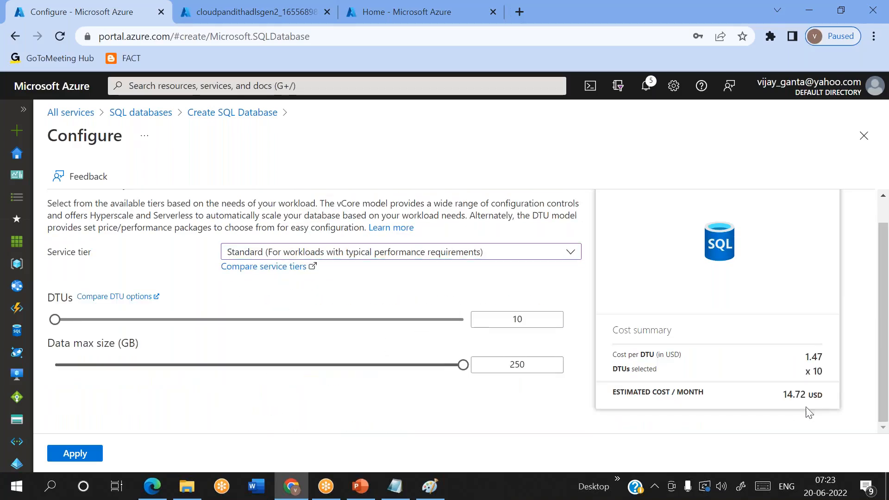
triple_click(792, 397)
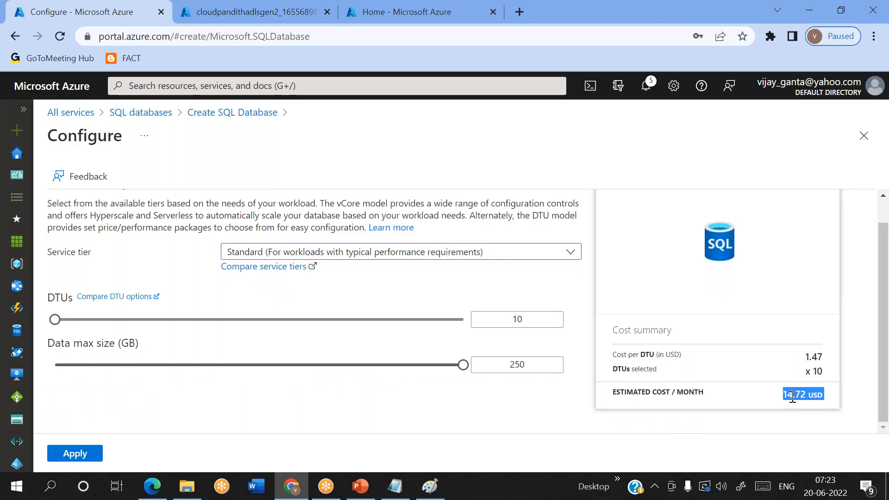
left_click(773, 416)
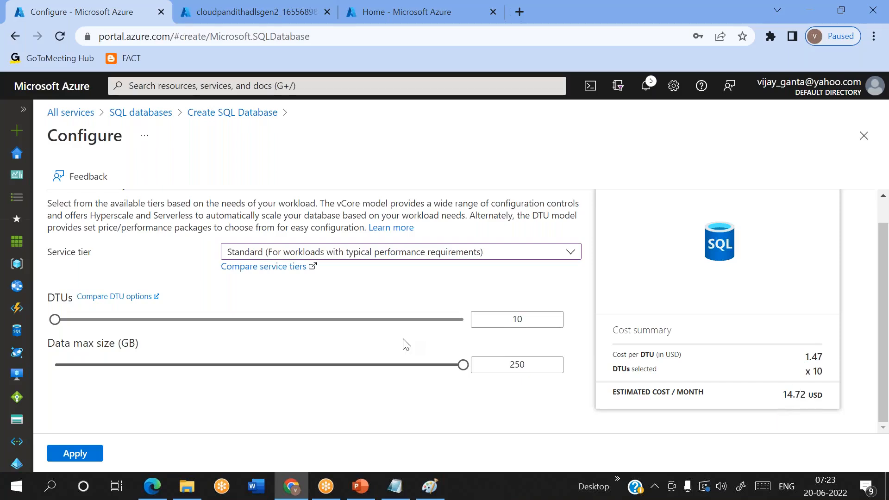
scroll(403, 343, "up", 1)
left_click(329, 280)
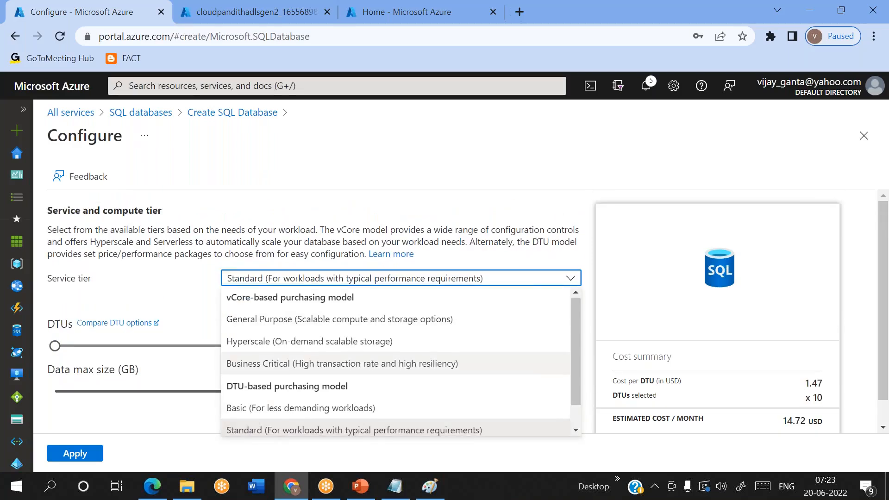
scroll(237, 394, "down", 1)
left_click(233, 402)
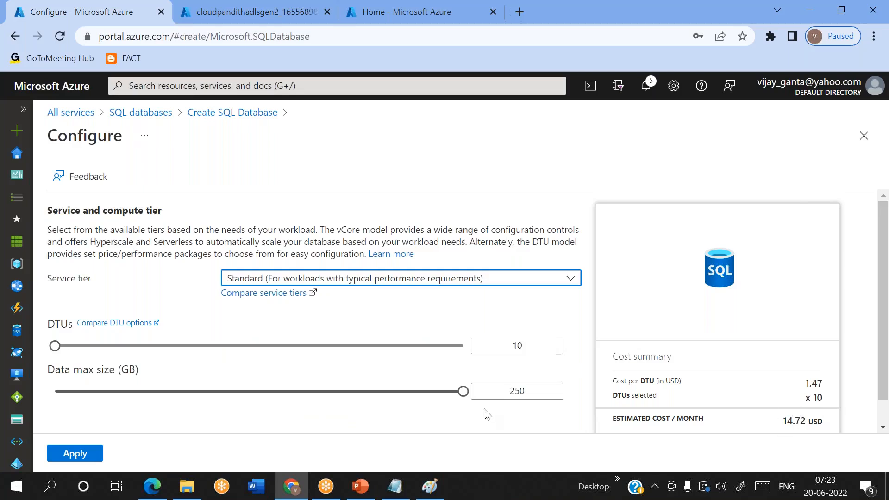
scroll(487, 415, "down", 1)
scroll(295, 357, "up", 1)
scroll(294, 356, "down", 1)
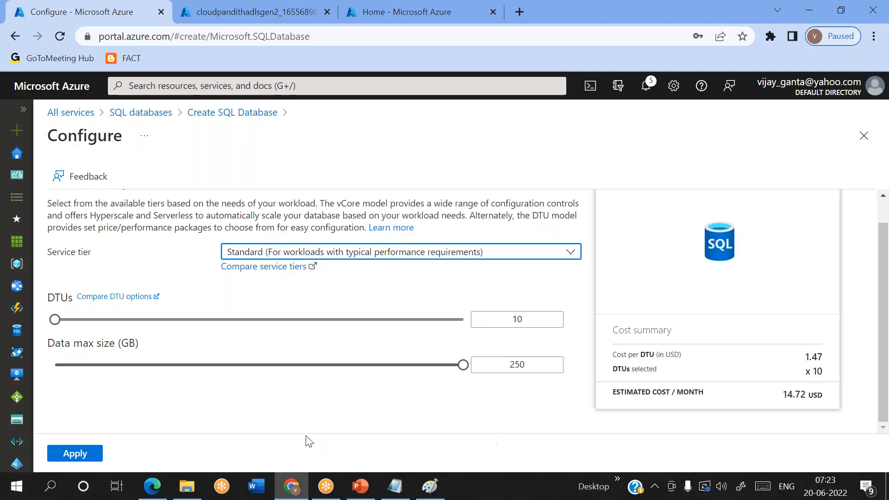
left_click(72, 454)
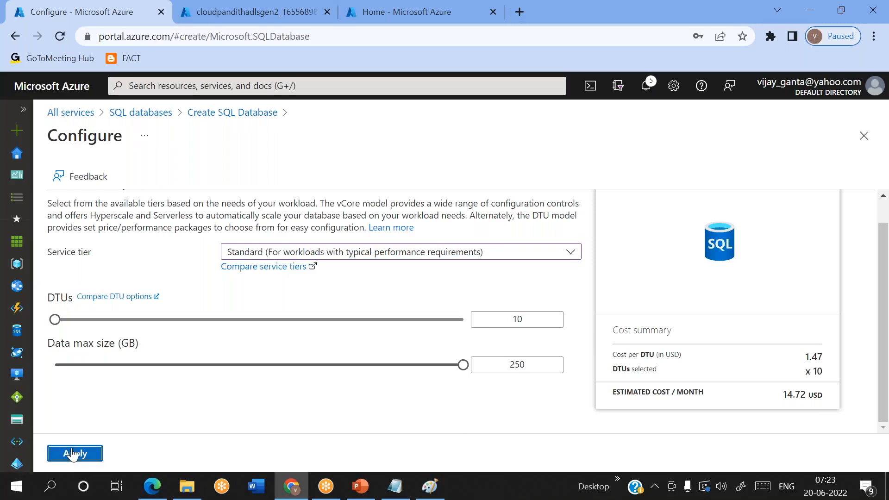
Step: Under Additional settings, set existing data to Sample and accept the AdventureWorksLT database
scroll(431, 379, "down", 1)
scroll(432, 379, "up", 2)
scroll(431, 379, "down", 2)
scroll(431, 379, "up", 2)
scroll(433, 382, "up", 5)
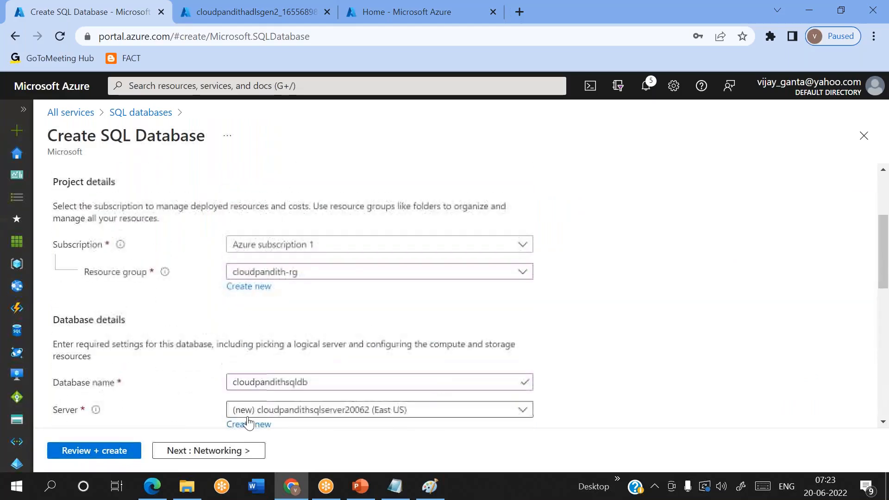
scroll(283, 184, "up", 2)
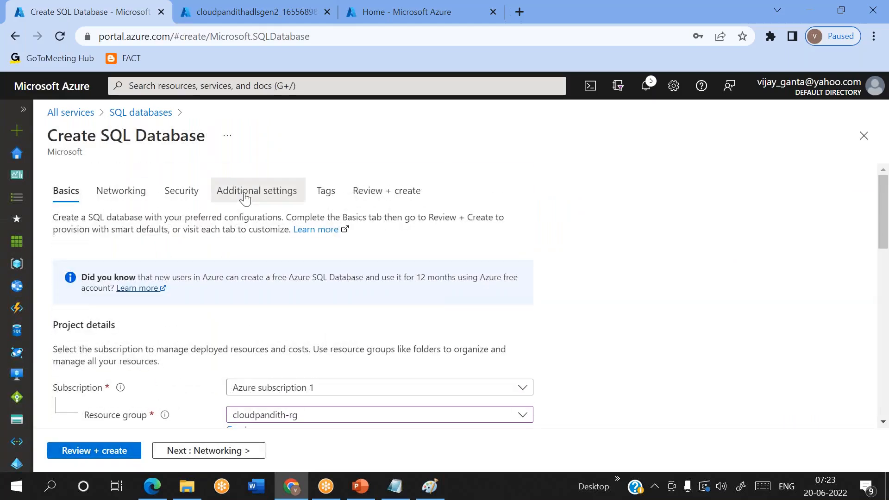
left_click(281, 190)
left_click(343, 292)
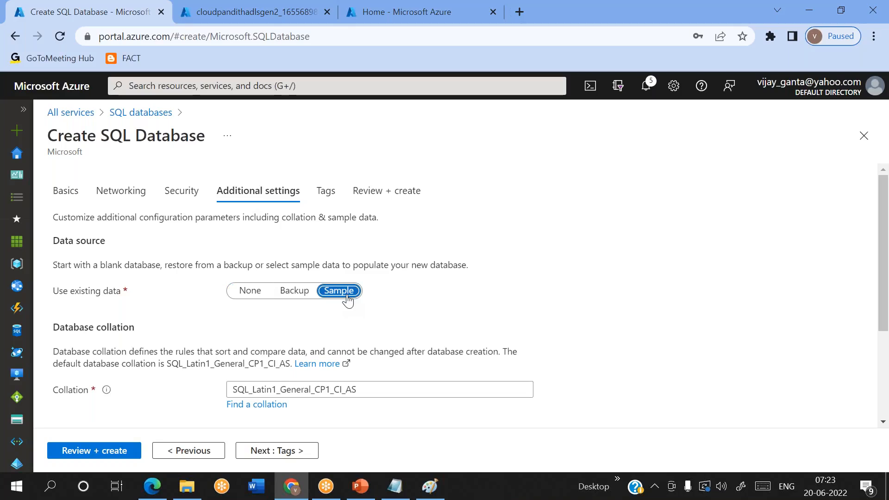
left_click(108, 286)
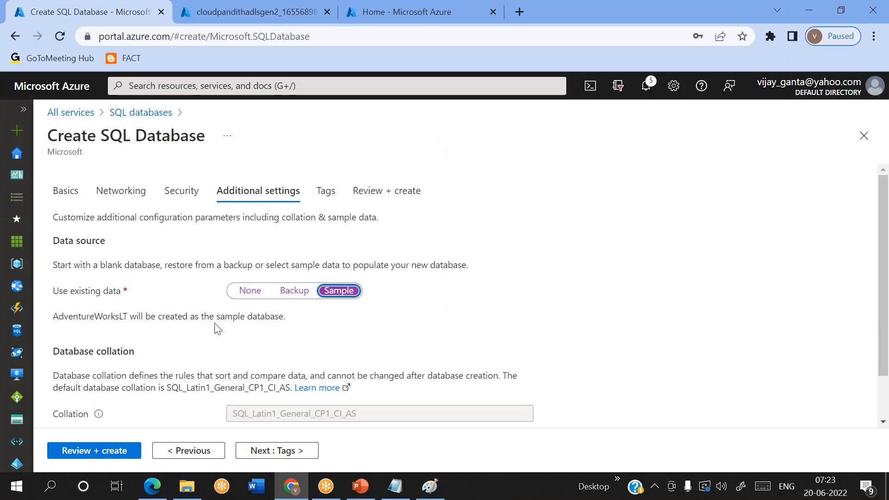
scroll(249, 352, "down", 1)
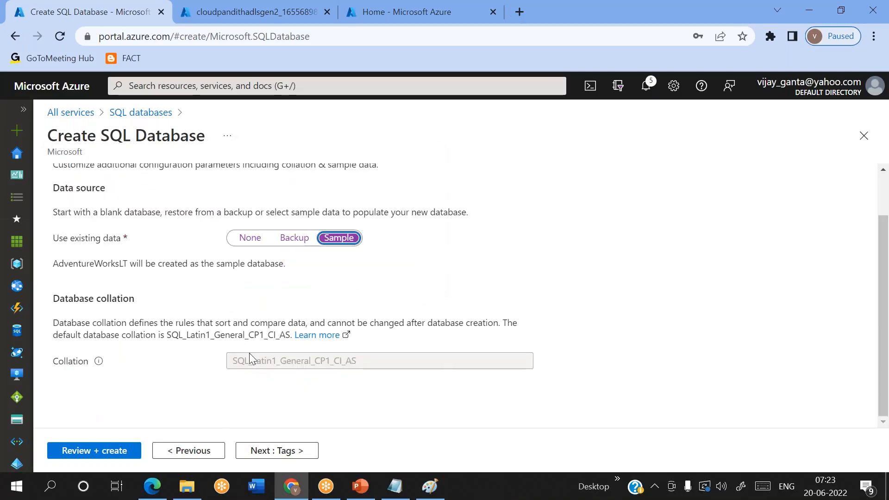
scroll(320, 308, "up", 1)
scroll(320, 307, "down", 1)
Step: Review and create the SQL database, then check the storage account's completed deployment
left_click(96, 453)
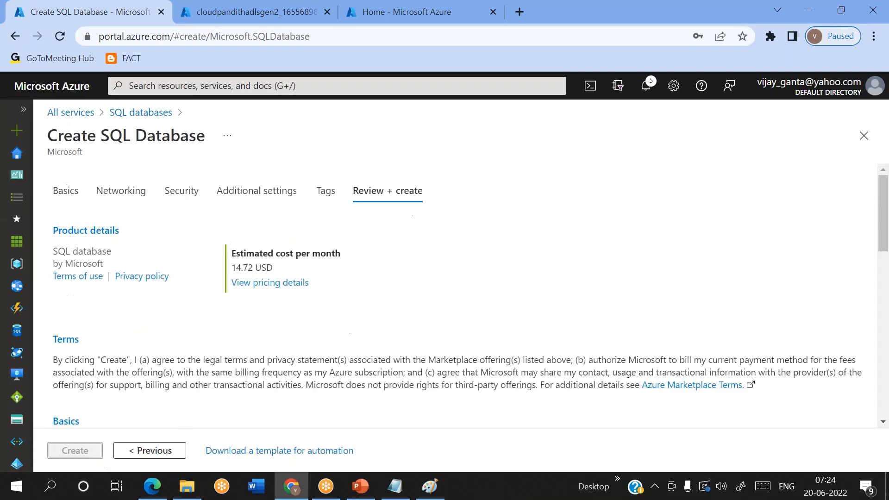
scroll(357, 419, "down", 1)
scroll(357, 418, "up", 1)
left_click(67, 452)
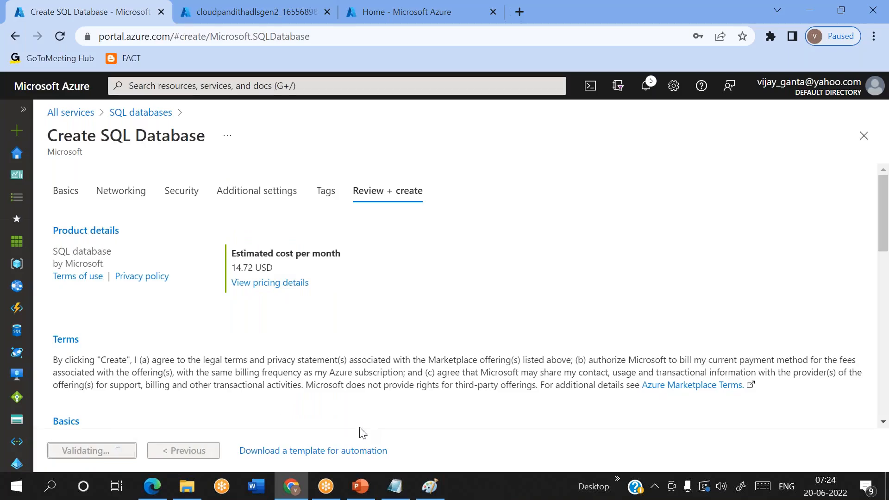
scroll(293, 388, "down", 3)
scroll(294, 388, "up", 3)
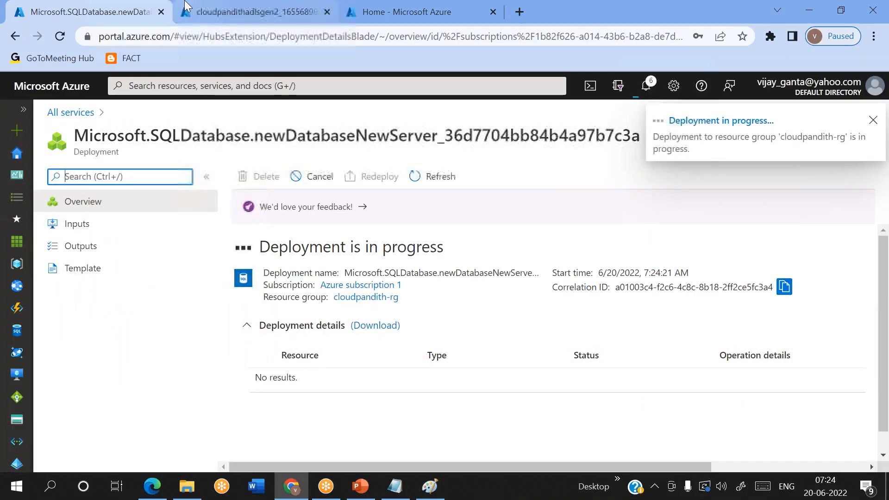
left_click(239, 5)
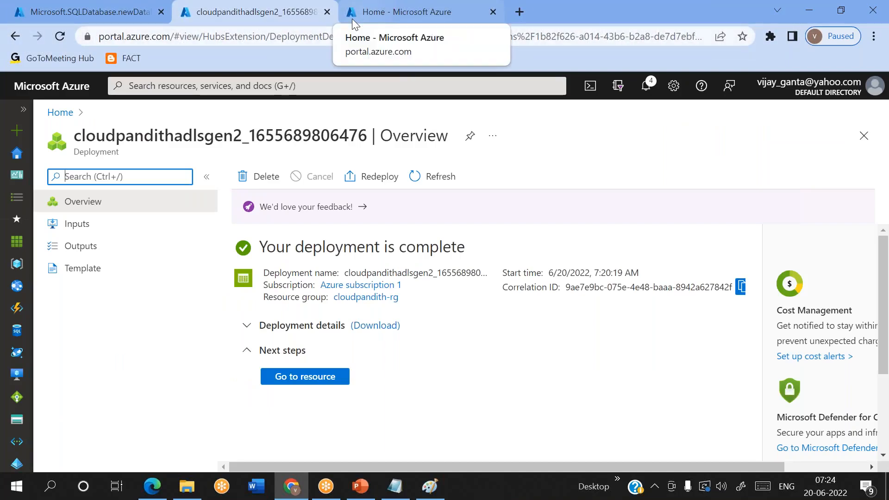
left_click(355, 19)
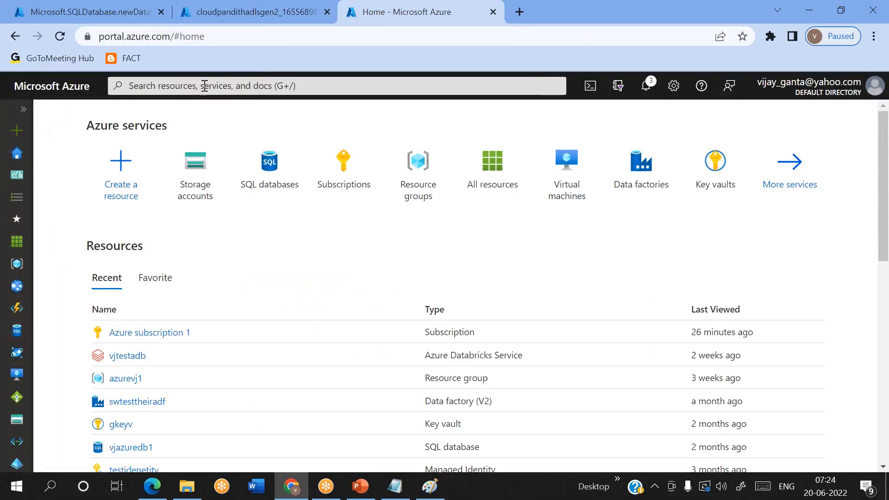
Step: Search the portal for 'sql ser' and open the SQL servers list
left_click(165, 88)
type("sq")
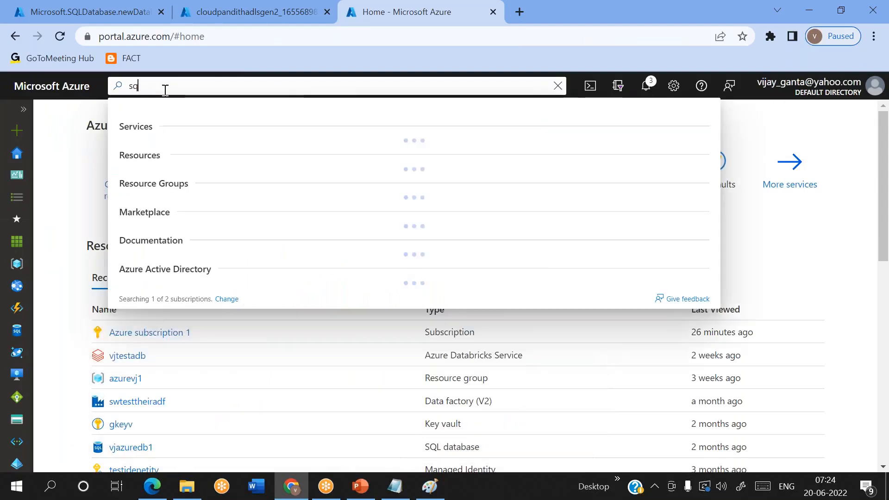
type("l server")
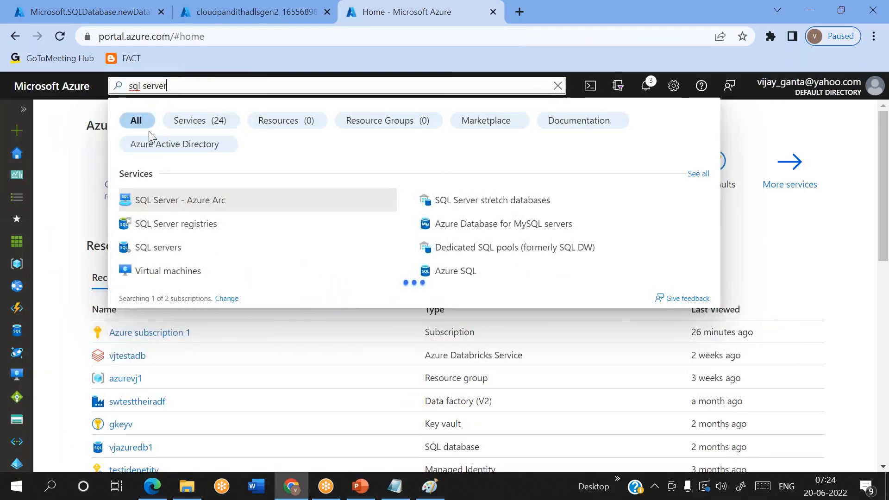
key("Escape")
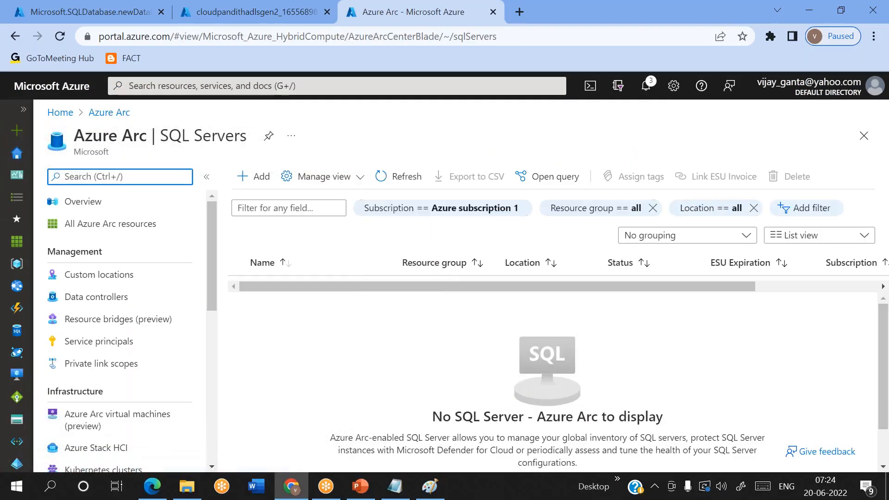
left_click(60, 112)
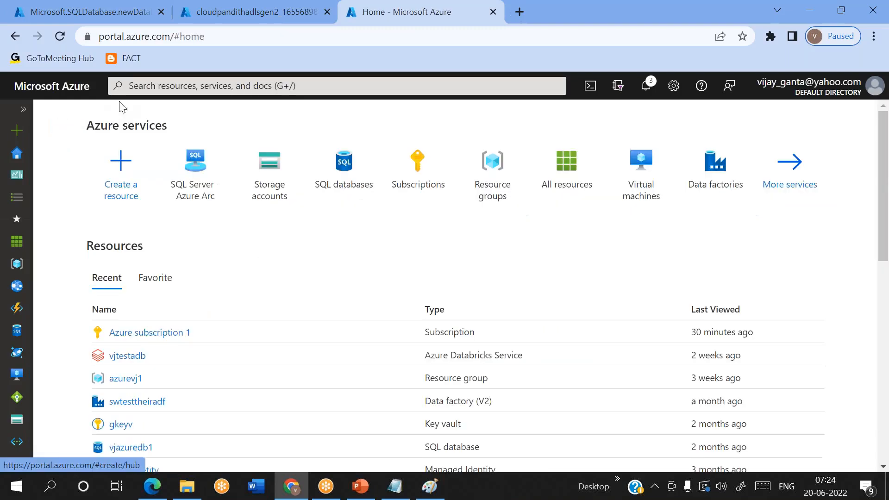
left_click(144, 91)
type("sql ser")
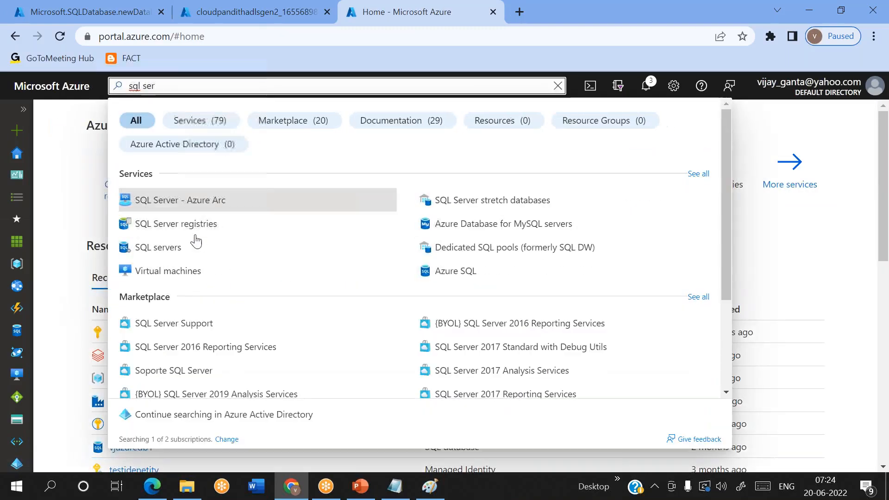
left_click(165, 252)
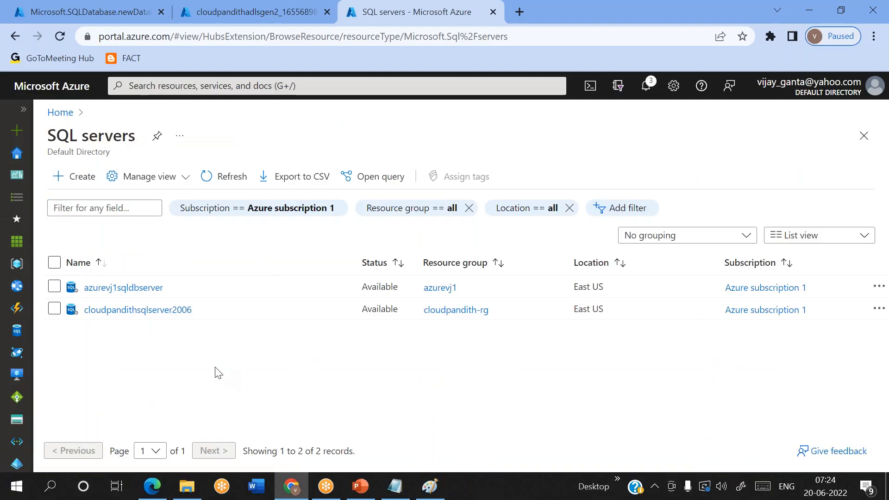
Step: Delete the cloudpandithsqlserver2006 server, confirming with its pasted name
left_click(145, 310)
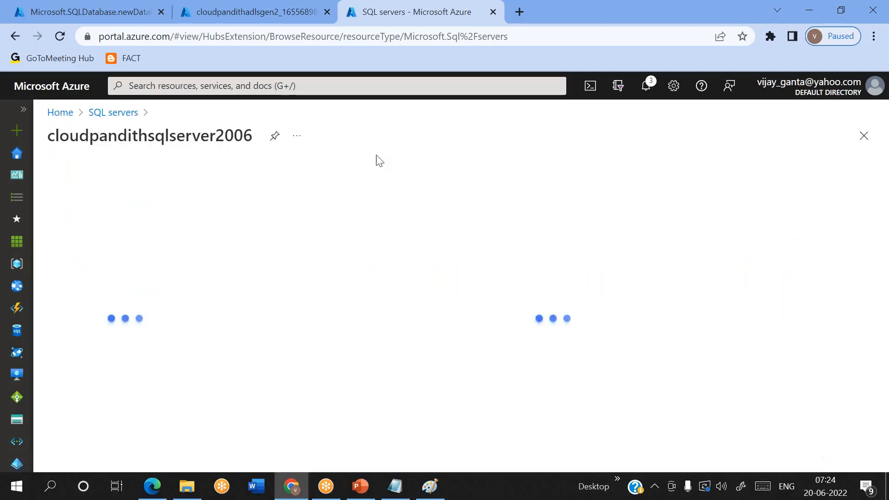
double_click(182, 137)
key("ctrl+c")
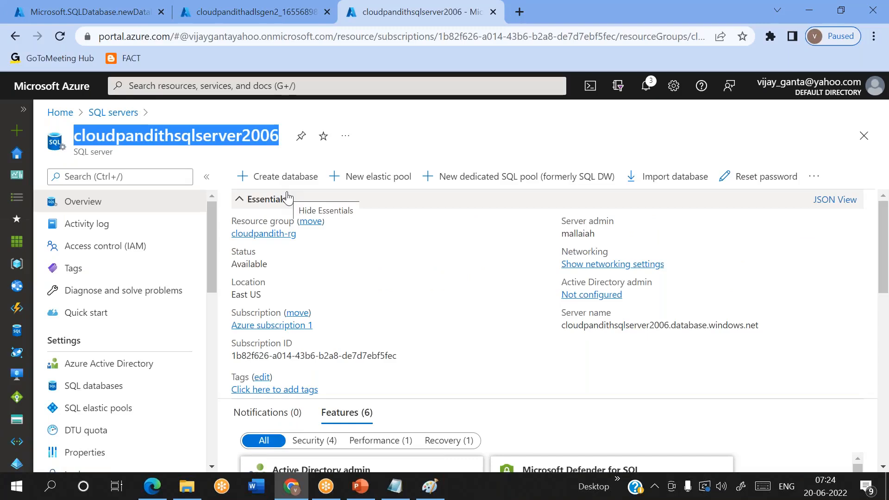
left_click(813, 176)
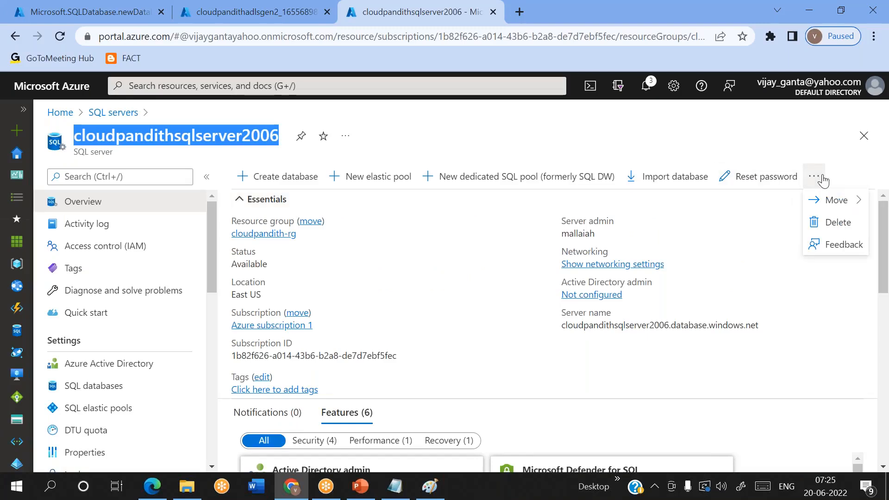
left_click(842, 225)
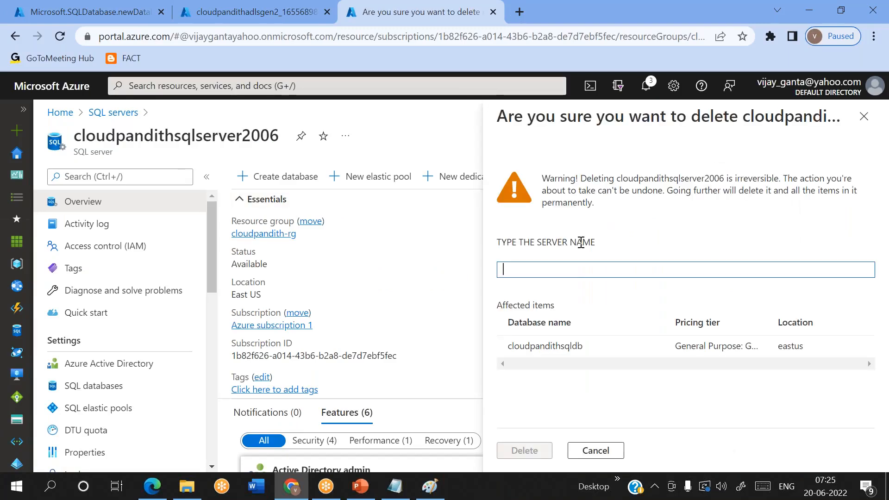
key("ctrl+v")
left_click(519, 455)
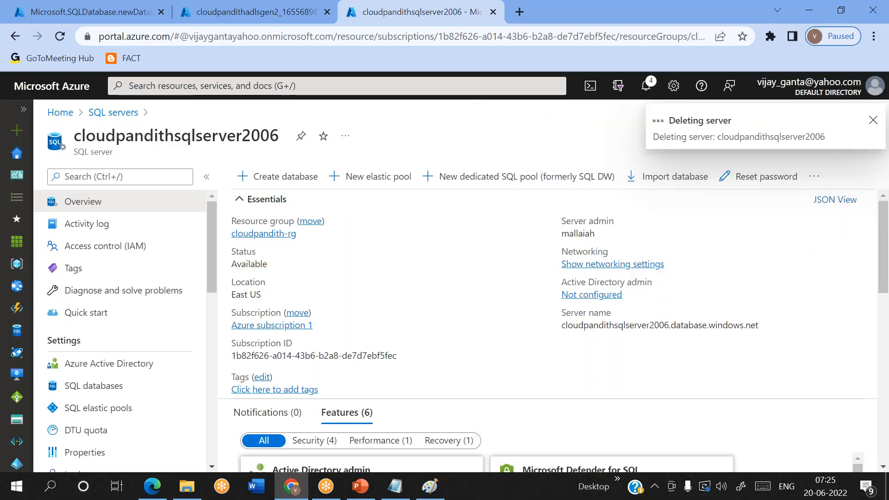
Step: Return to the SQL servers list and refresh it
left_click(113, 113)
left_click(226, 182)
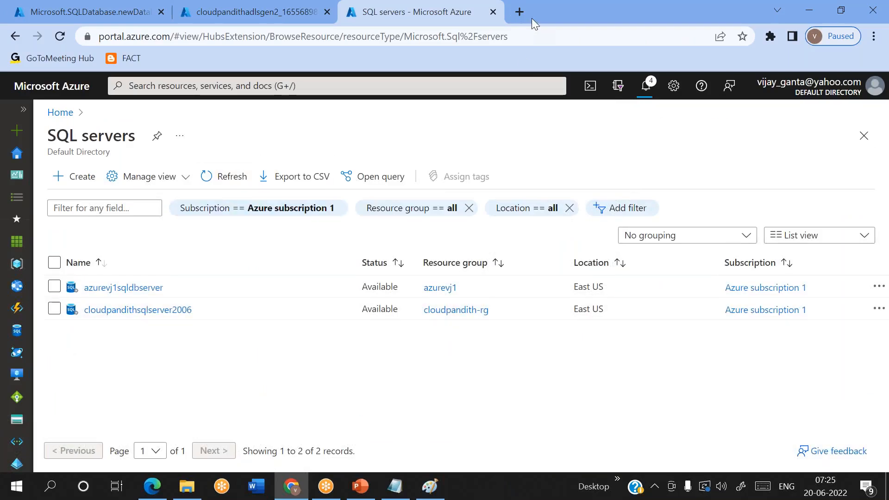
left_click(327, 86)
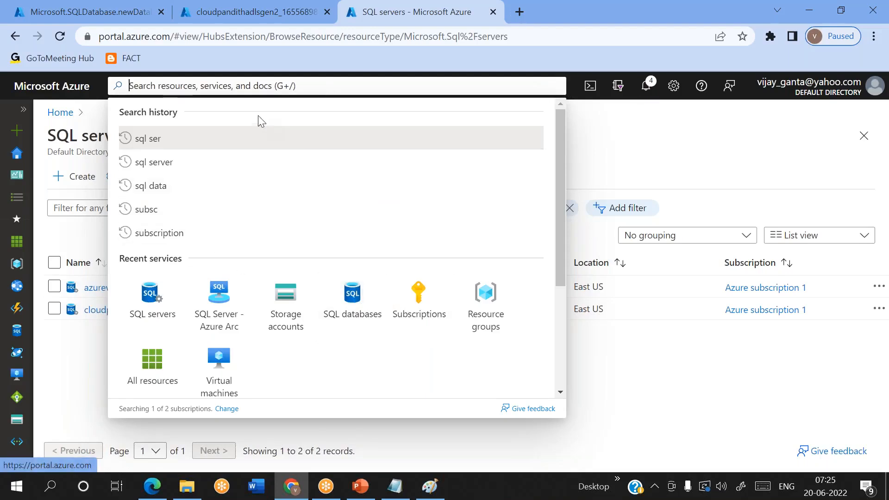
Step: Start a new data factory named cloudpandithadfv22006 in resource group cloudpandith-rg
type("data fac")
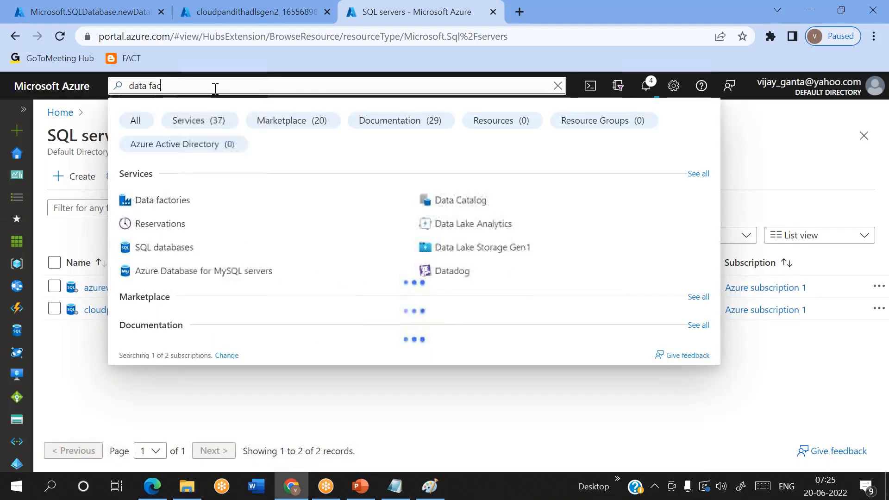
left_click(147, 200)
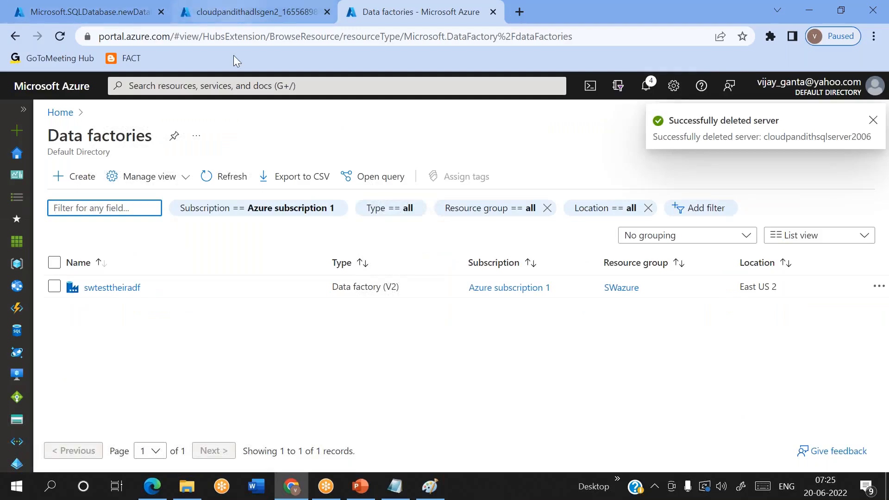
left_click(83, 177)
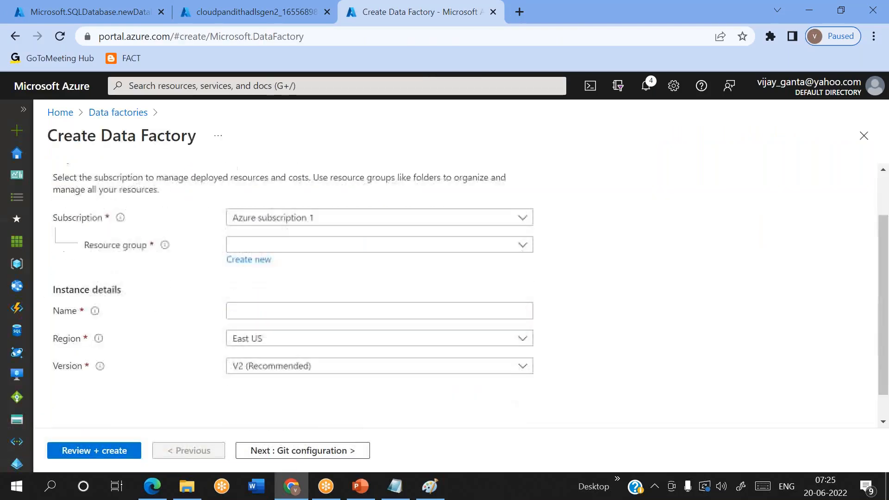
left_click(274, 246)
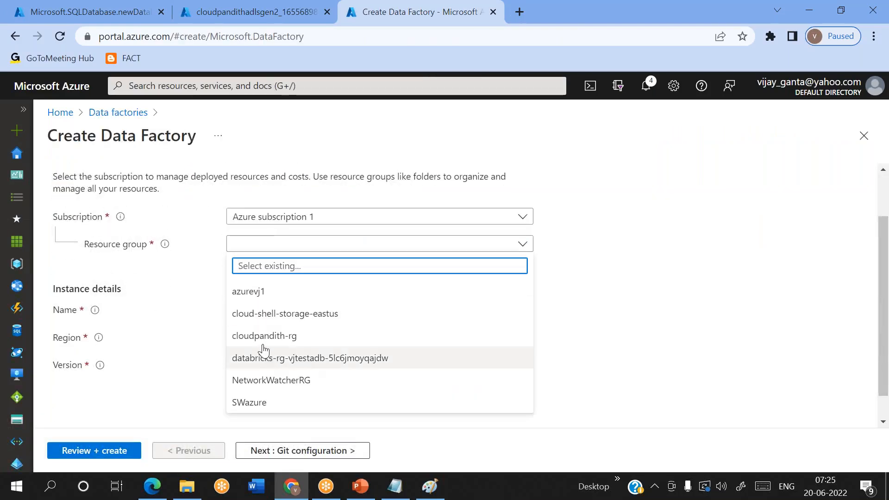
left_click(254, 336)
scroll(250, 315, "down", 1)
left_click(244, 287)
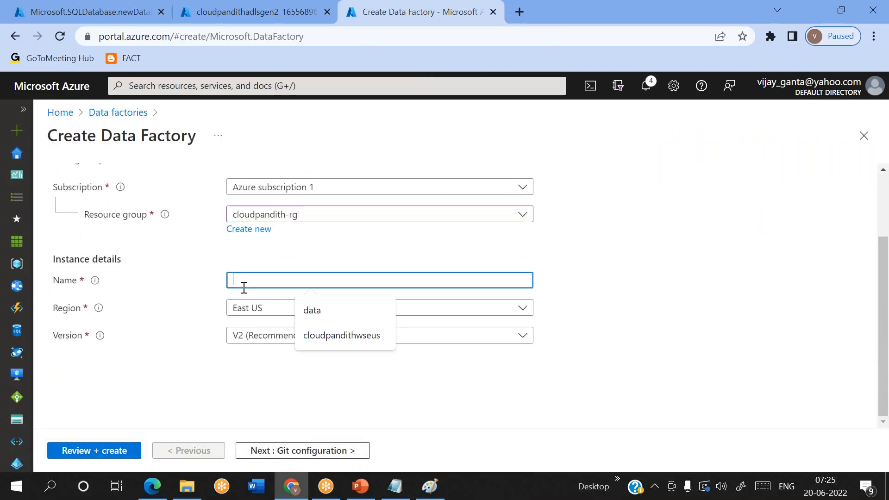
type("cloudpandithadfv22006")
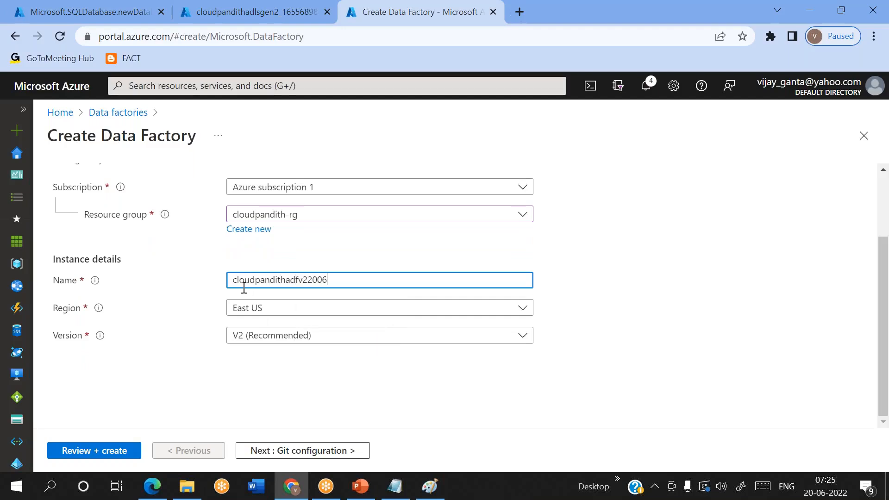
left_click(285, 450)
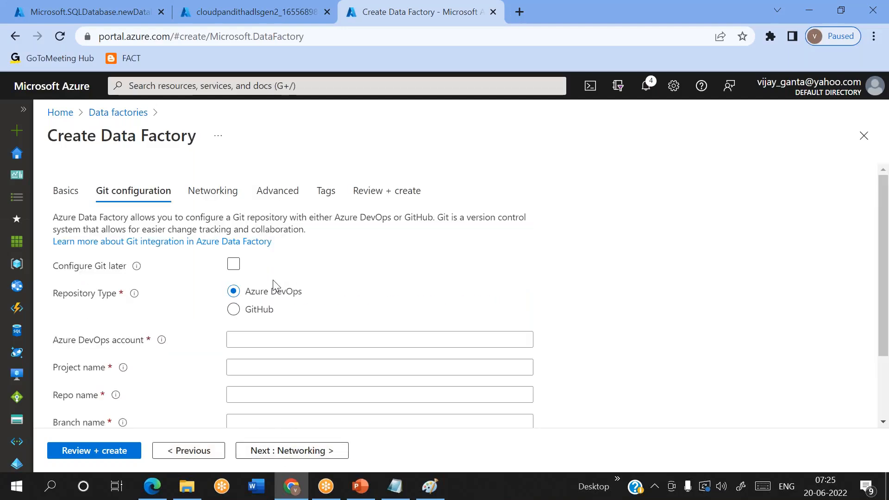
Step: Choose to configure Git later and recheck the Basics settings
left_click(233, 265)
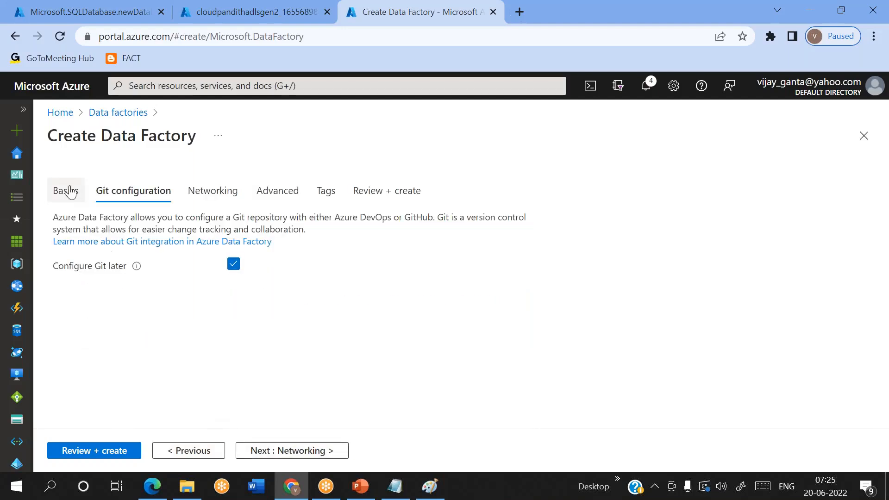
left_click(70, 191)
scroll(266, 316, "down", 2)
scroll(262, 315, "up", 2)
left_click(135, 225)
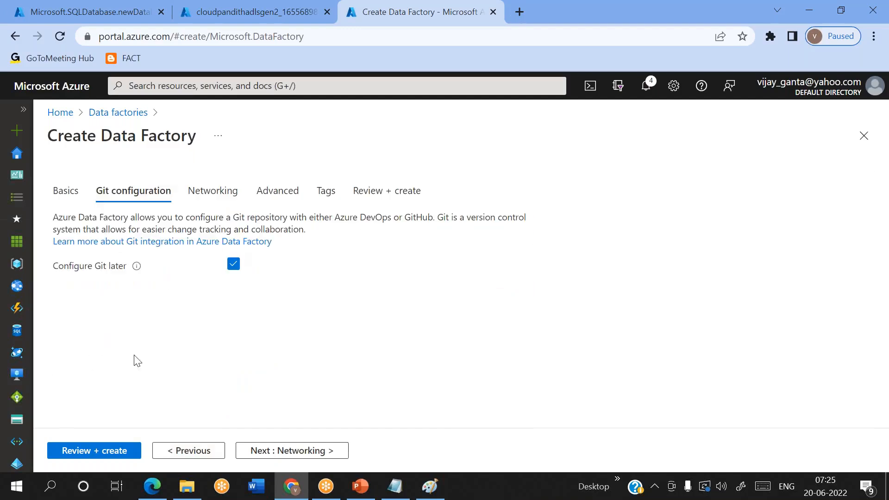
Step: Review and create the data factory, waiting for the deployment to complete
left_click(74, 454)
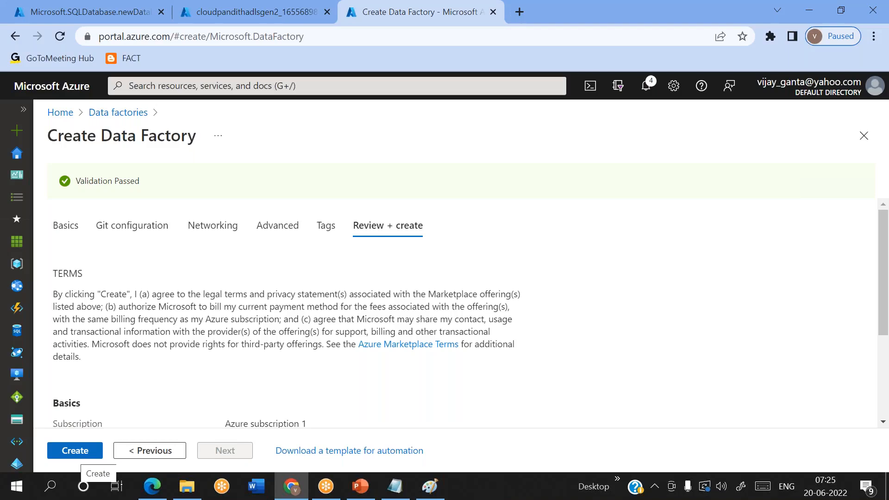
left_click(74, 451)
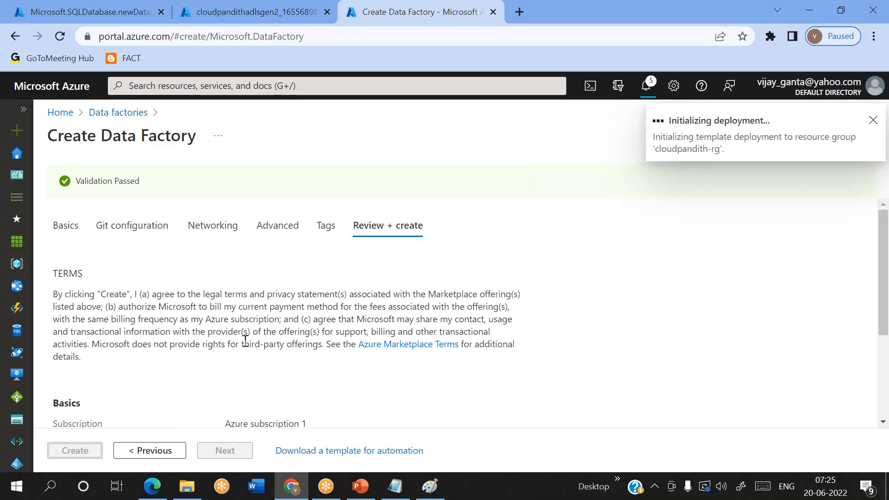
scroll(245, 340, "down", 2)
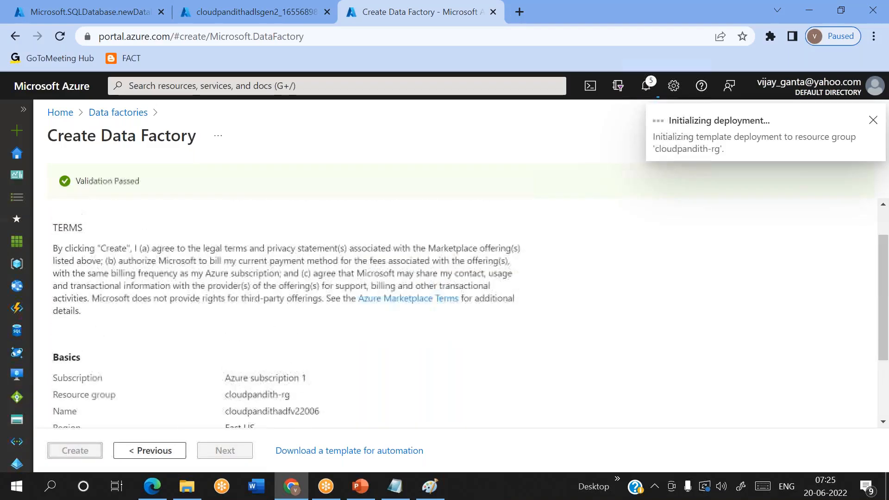
scroll(278, 324, "up", 1)
scroll(278, 324, "down", 2)
scroll(278, 324, "up", 2)
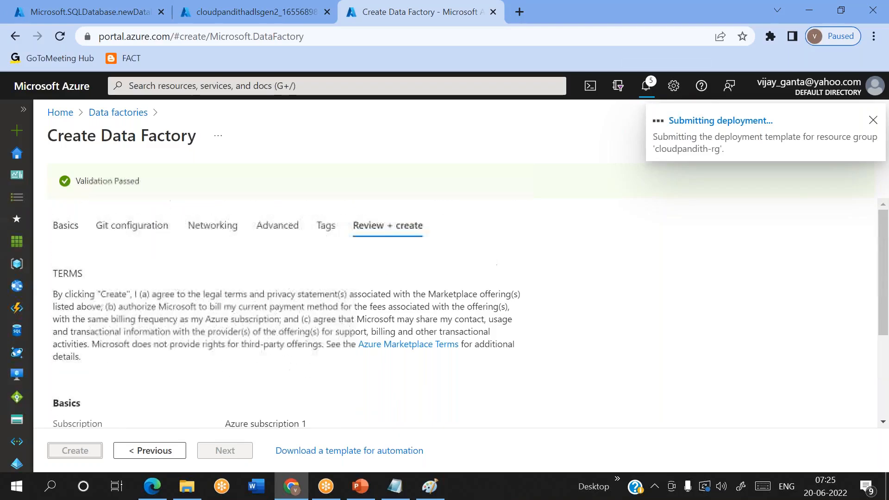
scroll(278, 324, "down", 3)
scroll(278, 324, "up", 3)
scroll(277, 324, "down", 3)
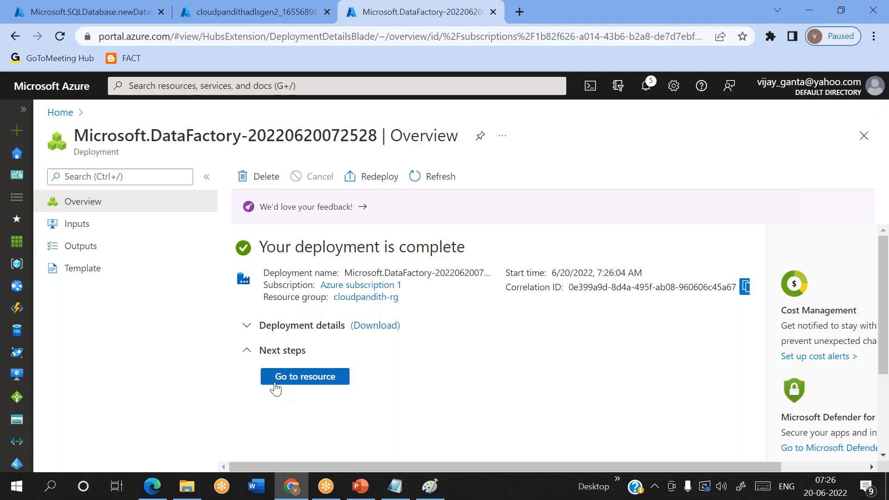
Step: Open the new data factory and ADLS Gen2 account, check the SQL deployment, then show PowerPoint
left_click(306, 377)
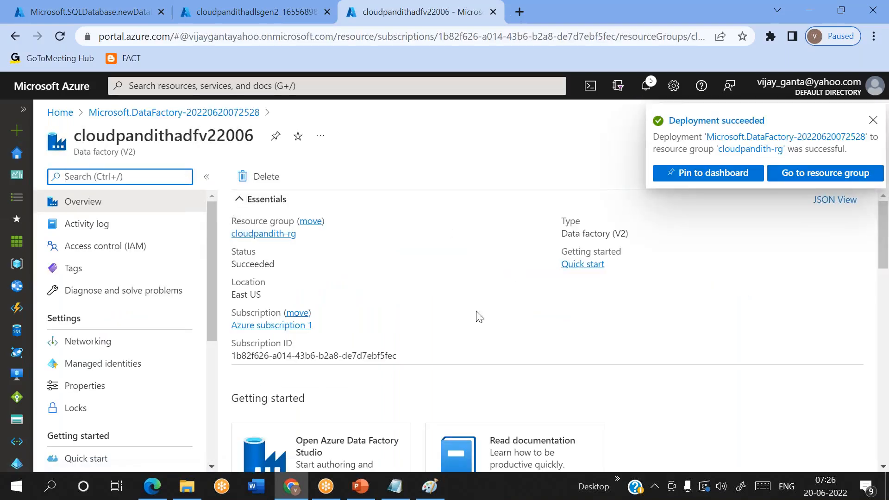
left_click(262, 21)
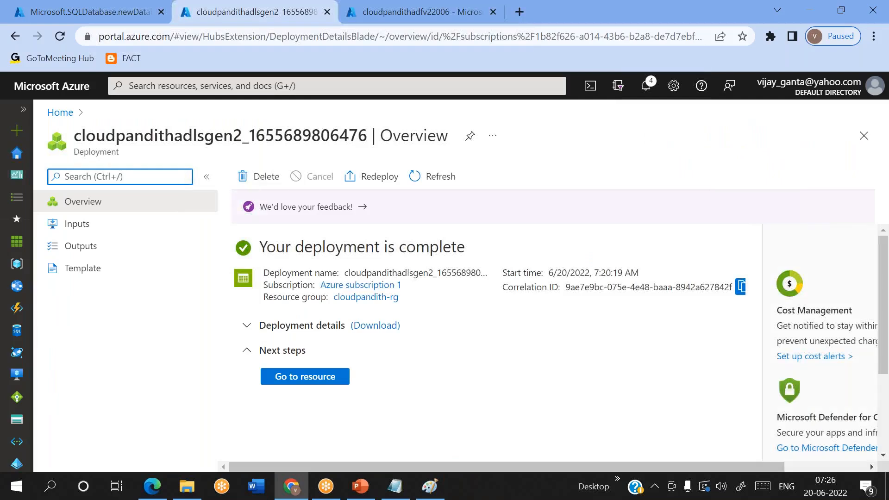
left_click(288, 383)
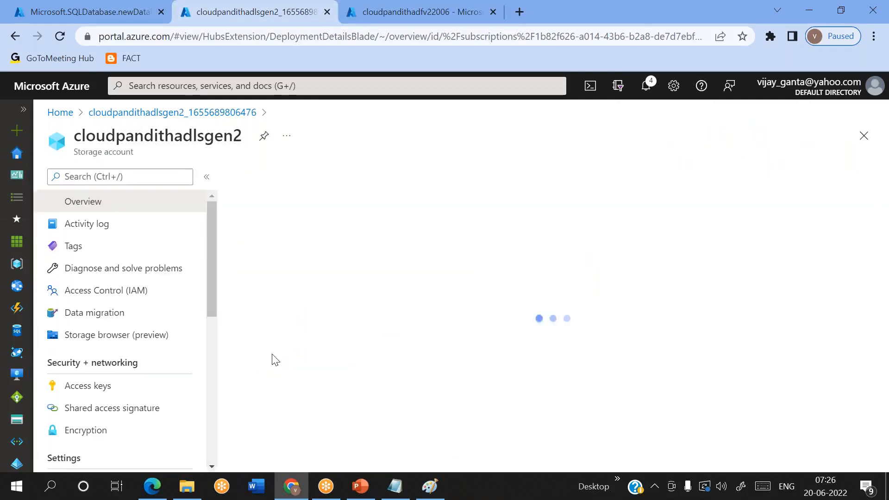
left_click(63, 6)
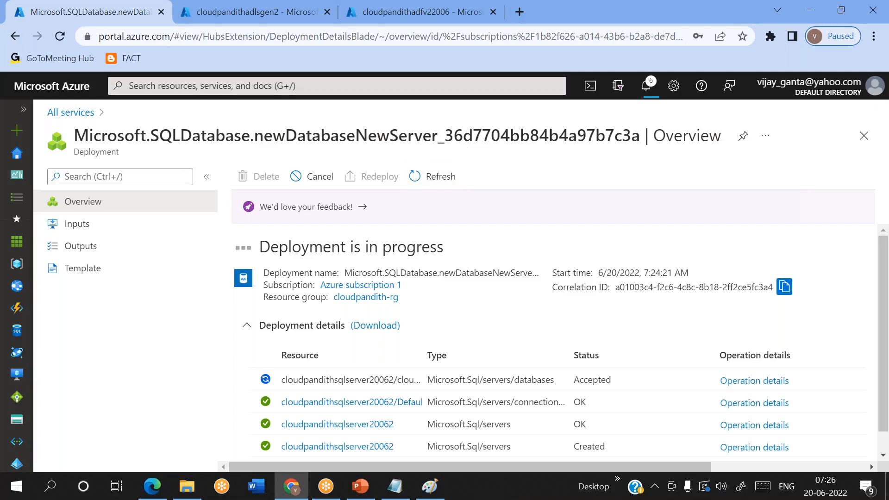
left_click(360, 486)
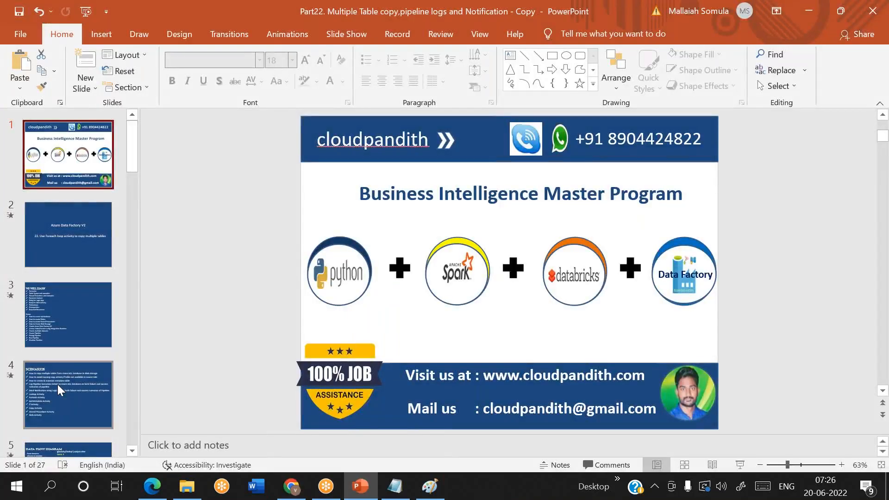
Step: Present slide 5's Data Flow Diagram full screen, revealing the Lookup file list (cust.csv to order.csv) and later boxes
scroll(58, 384, "down", 3)
left_click(57, 263)
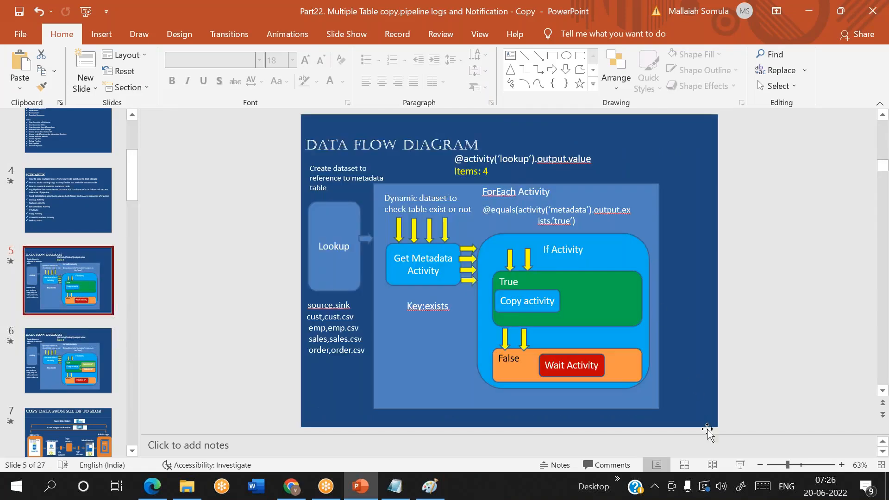
left_click(743, 465)
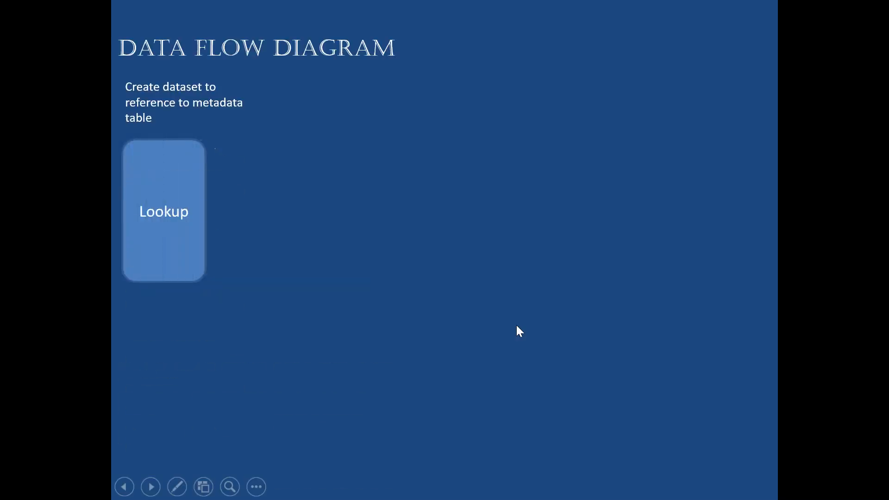
key("Right")
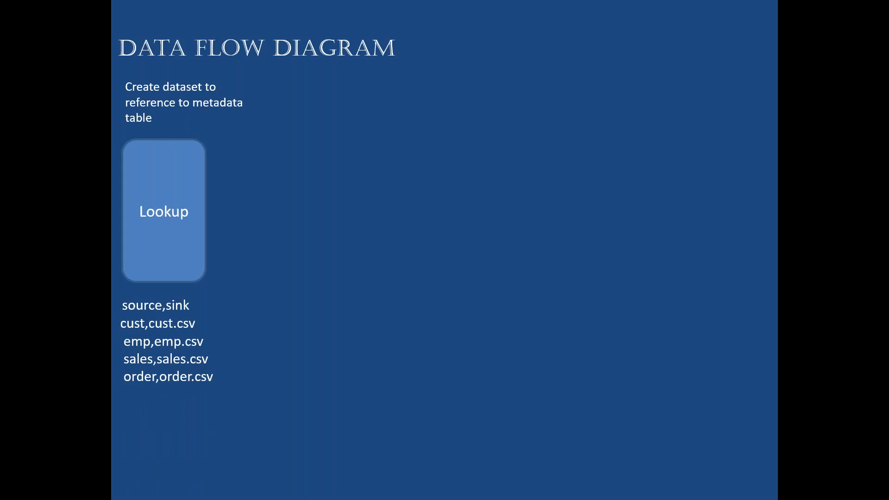
key("Right")
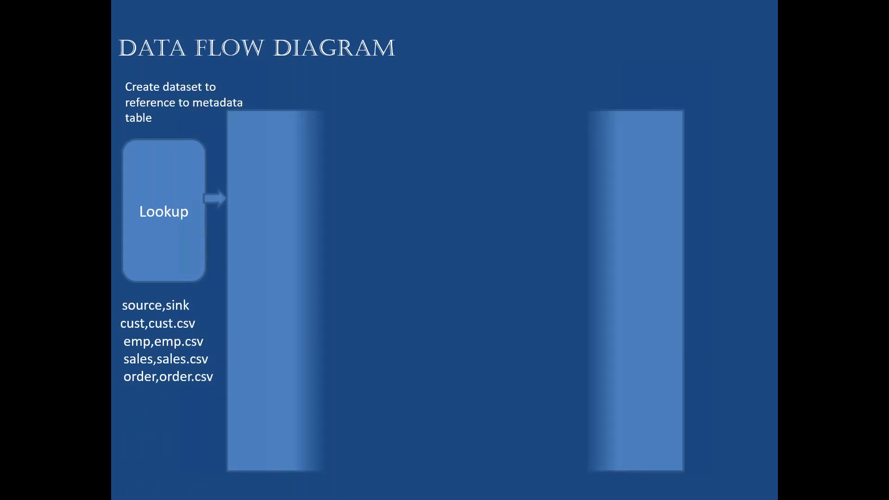
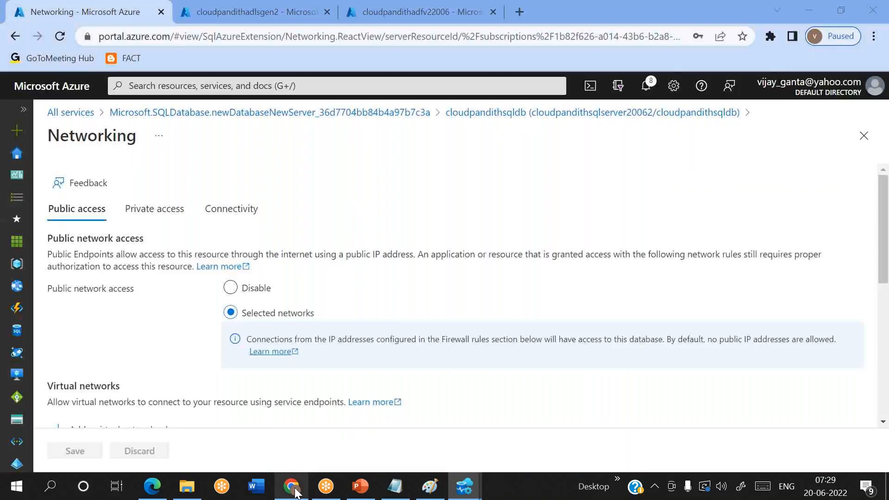
Step: Copy the server name cloudpandithsqlserver20062.database.windows.net from the cloudpandithsqldb overview page
left_click(605, 115)
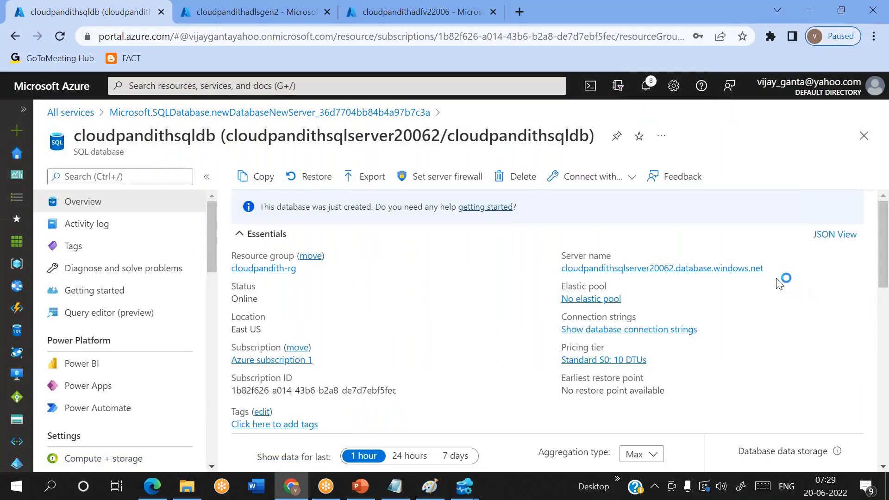
left_click(772, 273)
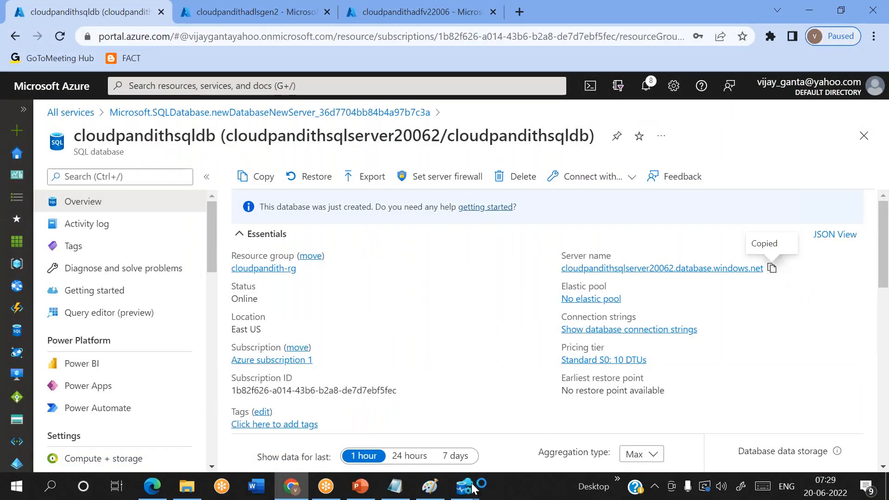
mouse_move(469, 494)
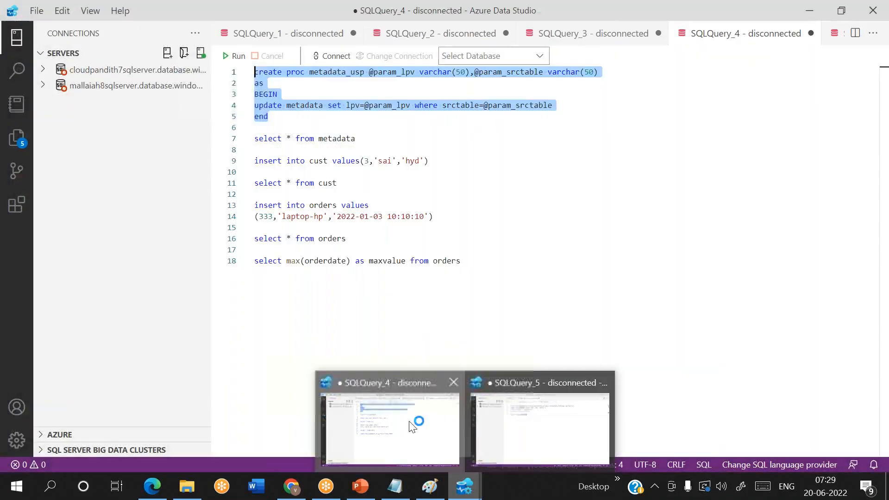
Step: Start a new connection to cloudpandithsqlserver20062 using SQL Login with the user name and password
left_click(411, 425)
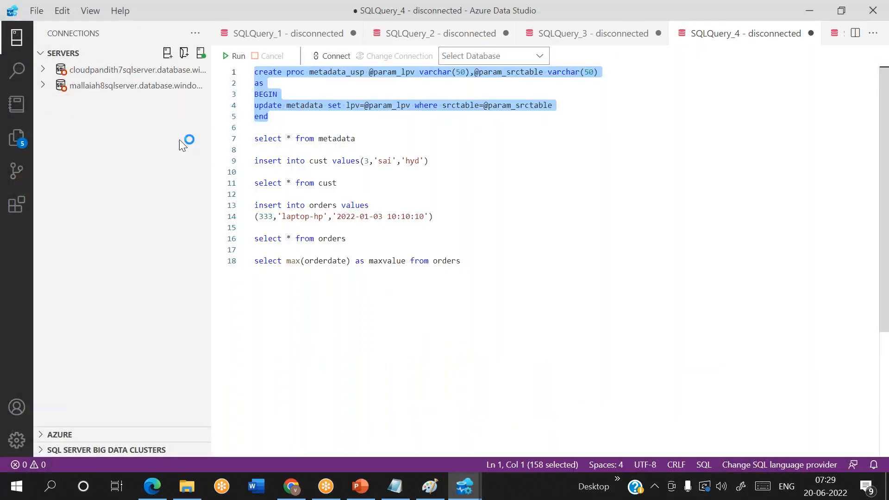
left_click(167, 53)
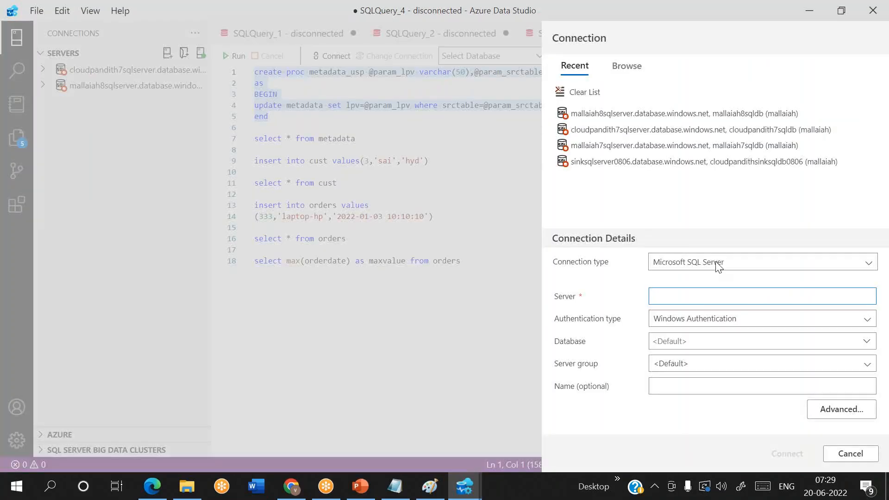
left_click(672, 289)
key("ctrl+v")
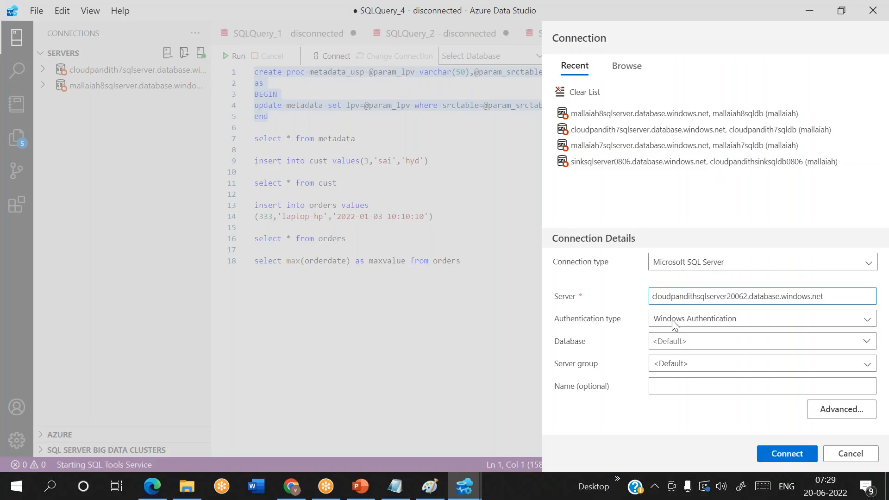
left_click(675, 323)
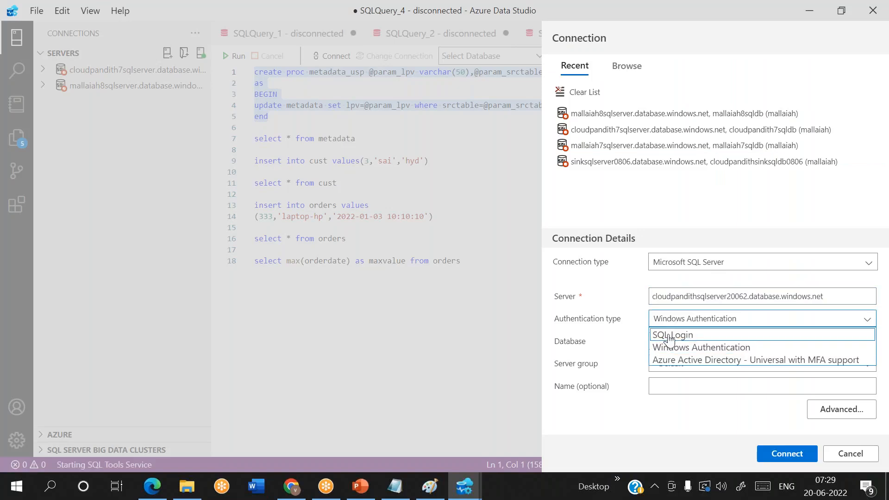
left_click(669, 336)
left_click(658, 277)
type("mallaiah")
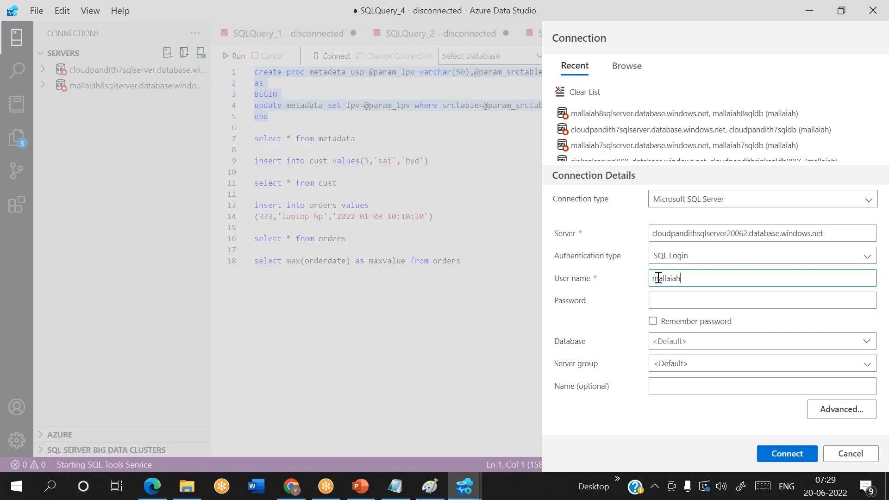
key("Tab")
type("******")
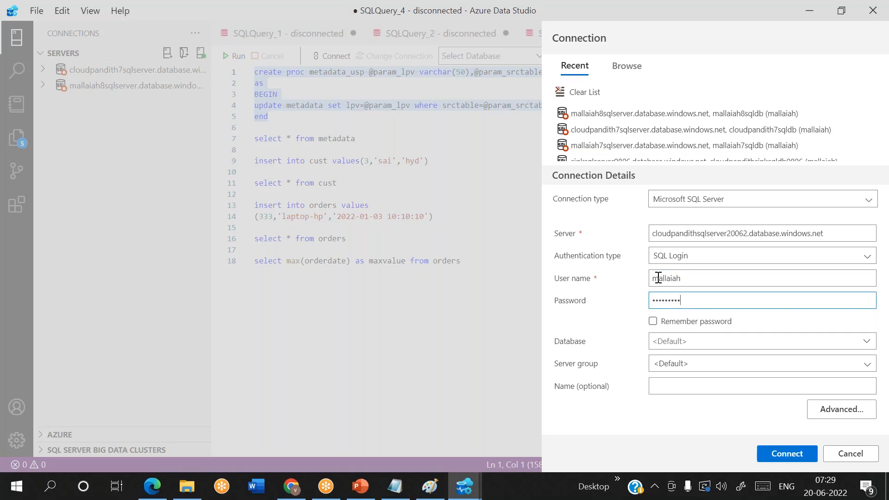
Step: Copy the database name cloudpandithsqldb from the portal into the form and connect
left_click(679, 340)
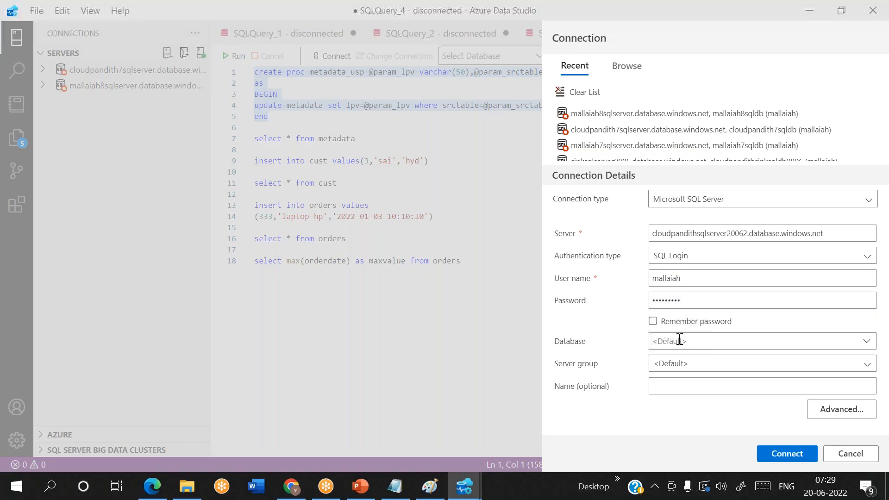
key("alt+Tab")
double_click(156, 136)
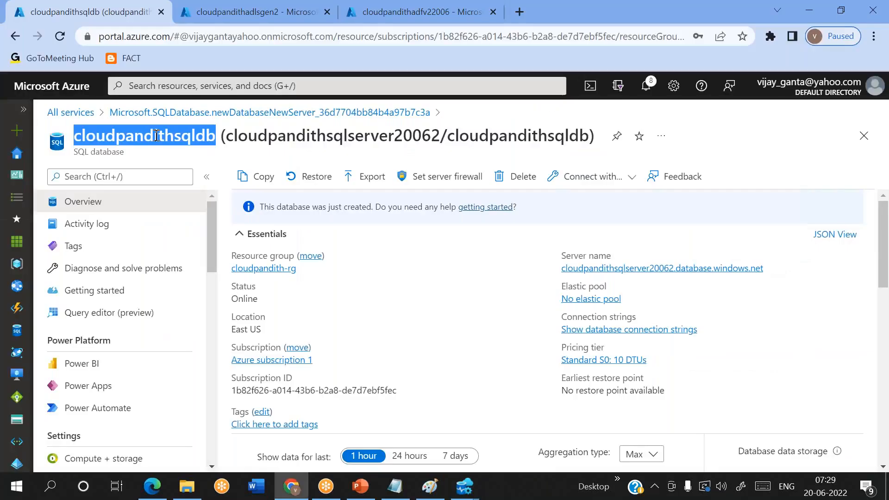
key("ctrl+c")
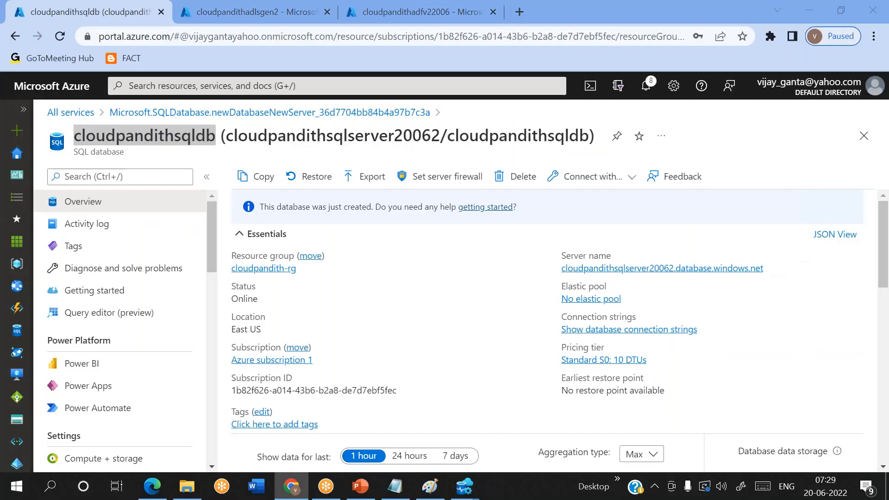
key("alt+Tab")
key("ctrl+v")
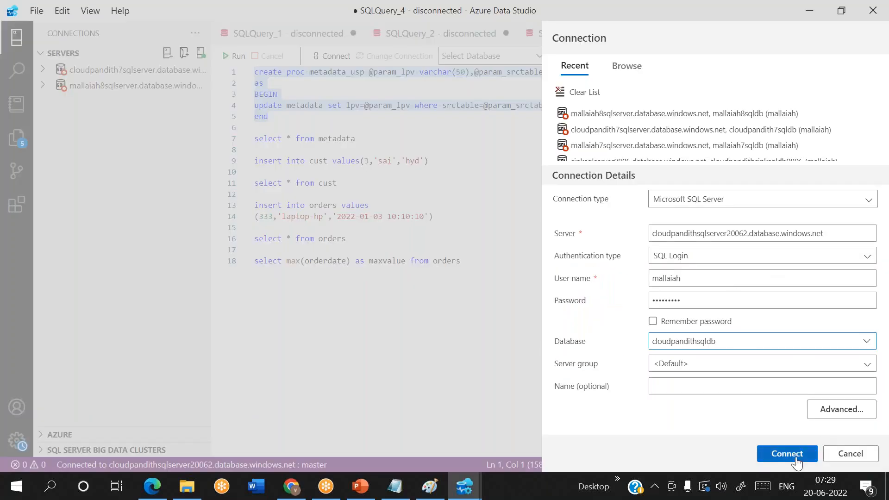
left_click(790, 458)
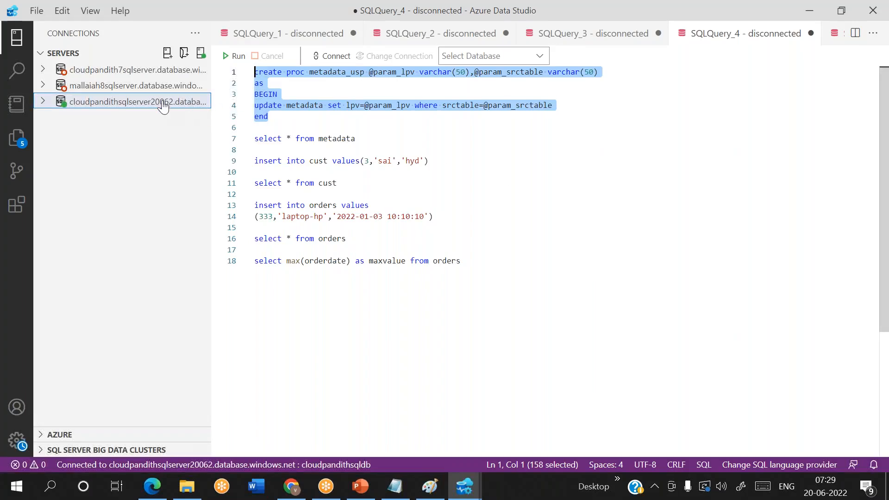
Step: Open the cloudpandithsqldb dashboard, expand its SalesLT tables, and start a new SQLQuery_6 query
left_click(43, 103)
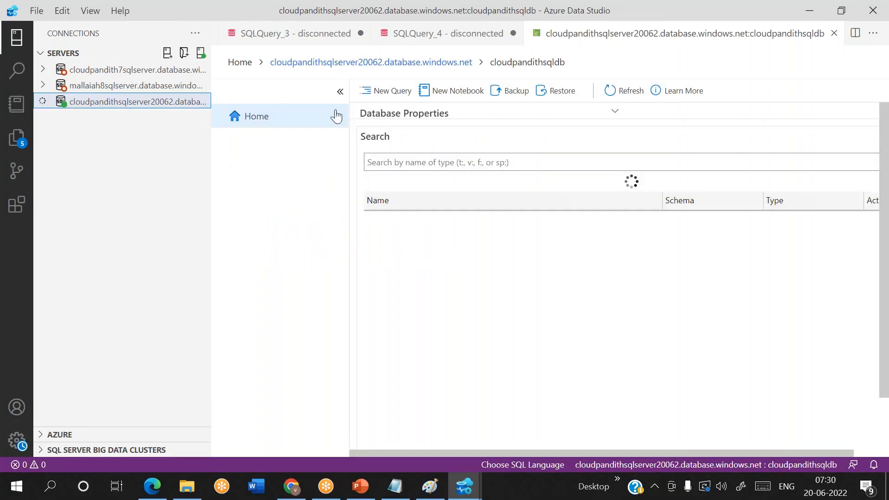
left_click(49, 117)
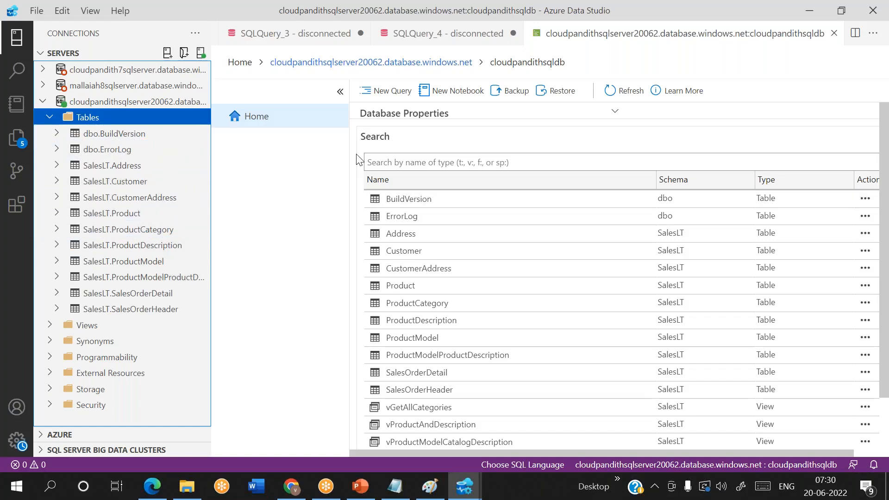
left_click(384, 90)
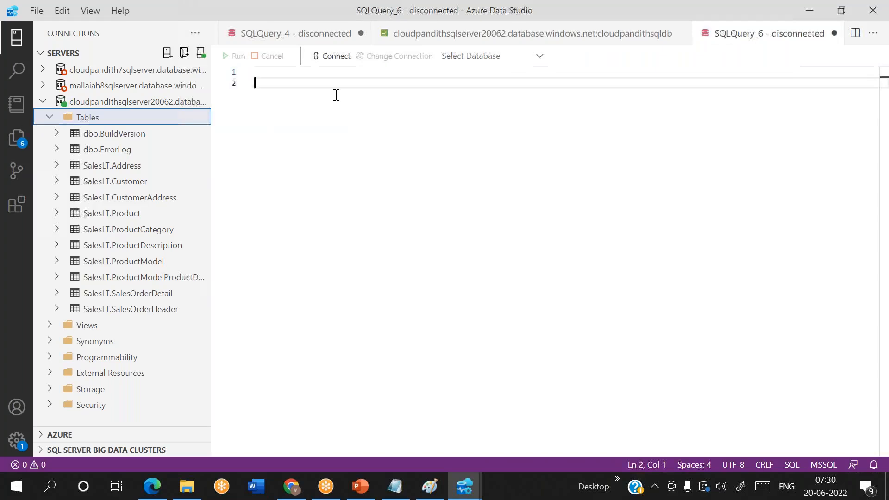
Step: Type create table metadata with srcschema, srctable, sinkfolder, status varchar(50) and is_active int
key("Return")
key("Return")
key("Return")
type("create table me")
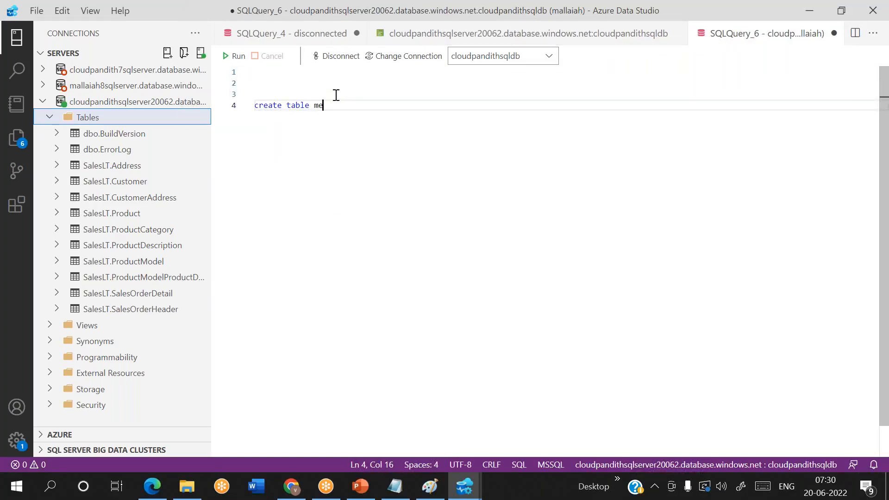
type("tadata(")
type("src")
type("schema varch")
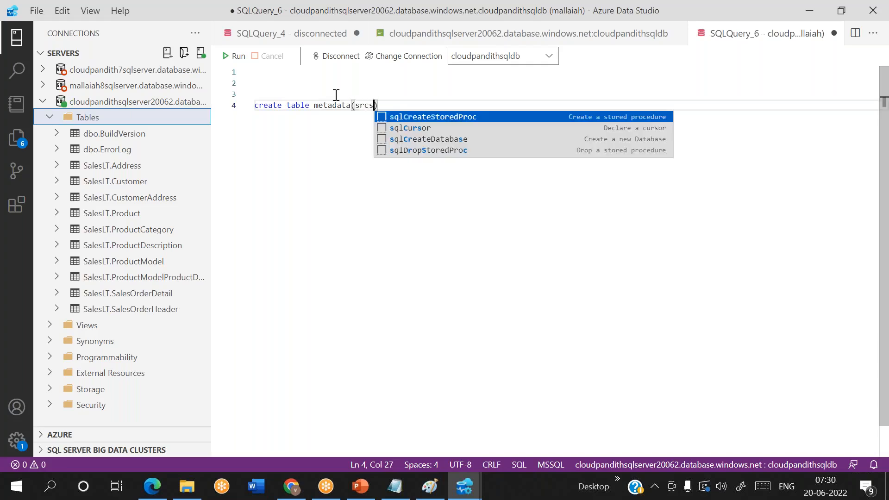
type("ar(50),si")
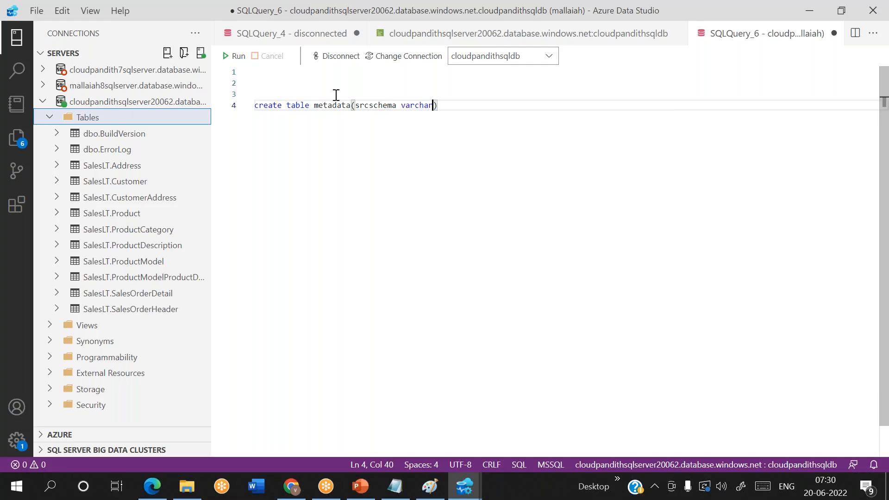
type("nk")
key("BackSpace")
key("BackSpace")
key("BackSpace")
type("rctable varca")
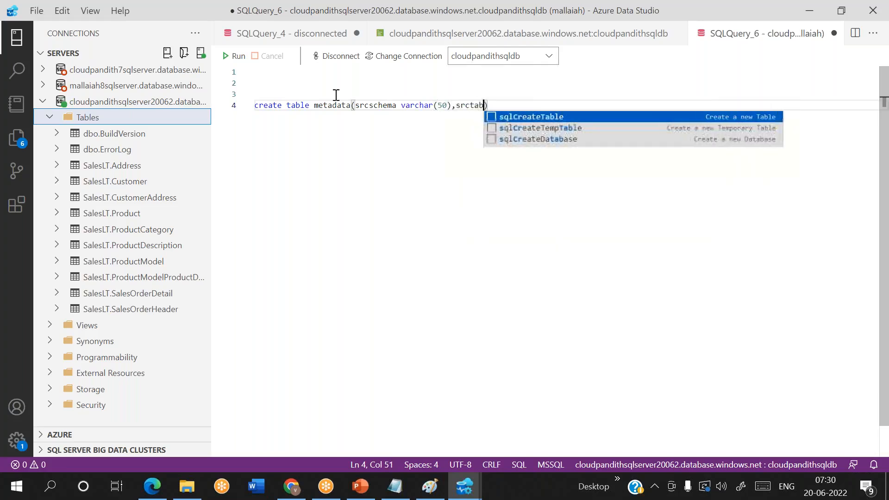
key("BackSpace")
type("har*(")
key("BackSpace")
key("BackSpace")
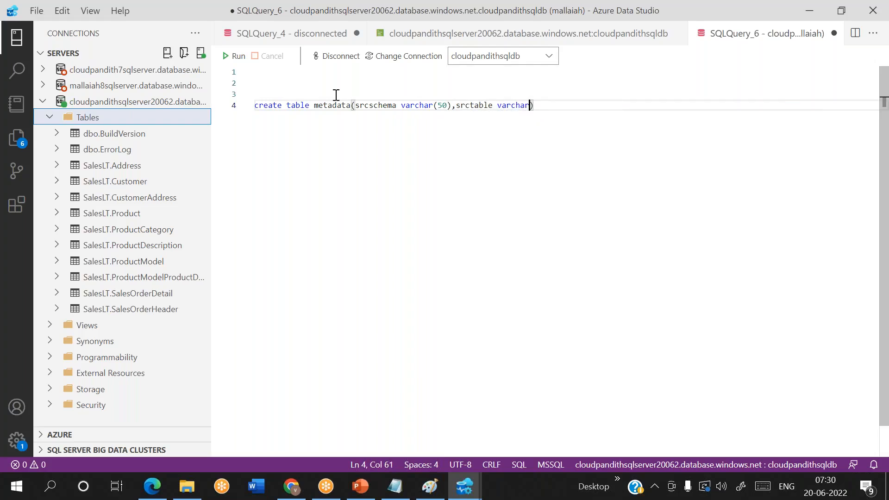
type("(50")
key("BackSpace")
type("),sink")
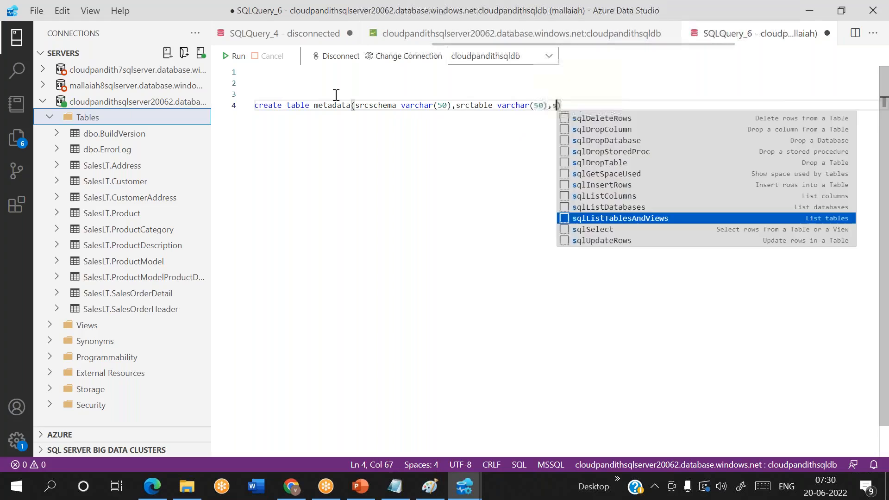
type("folder varcha")
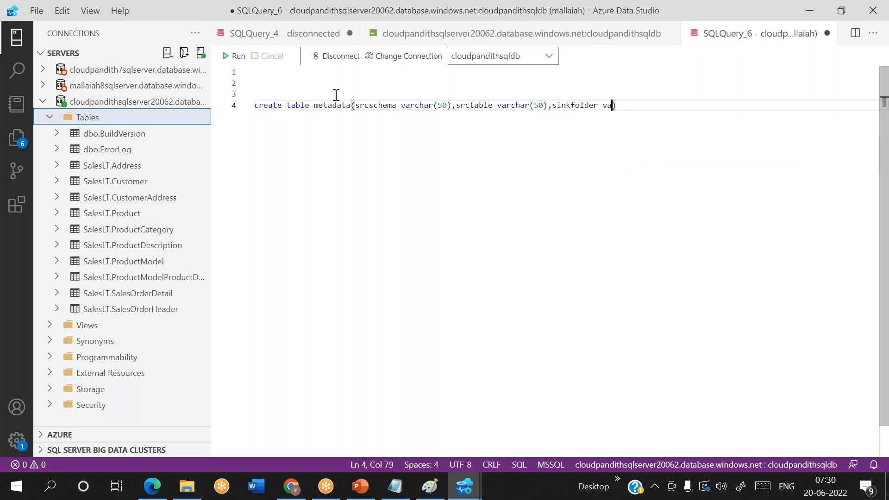
type("r(50)")
type(".sq")
key("BackSpace")
key("BackSpace")
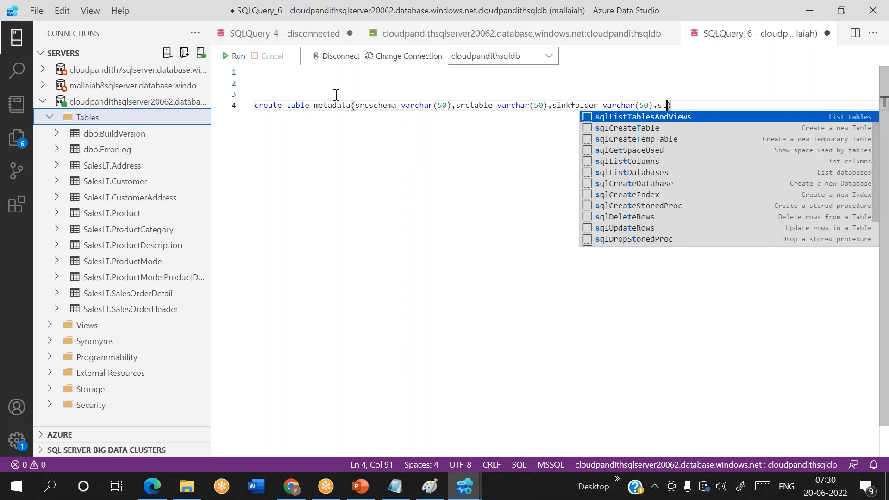
key("BackSpace")
type(",st")
type("atus varchar")
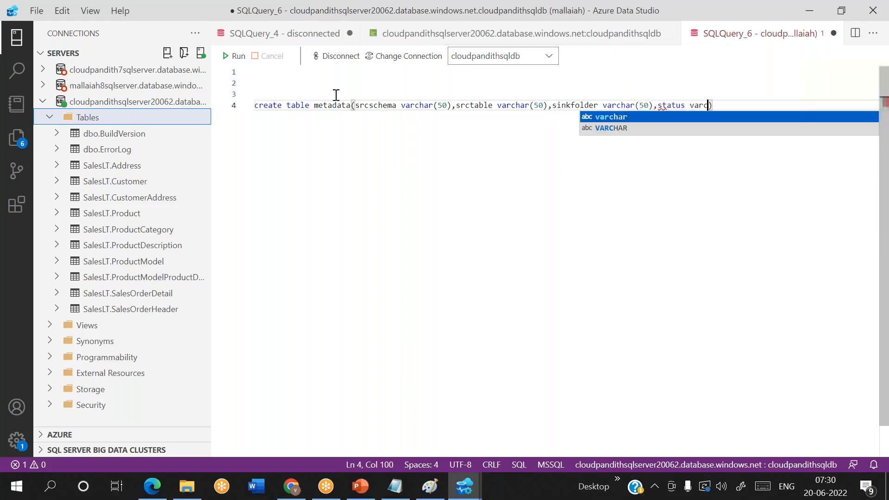
type("(50)")
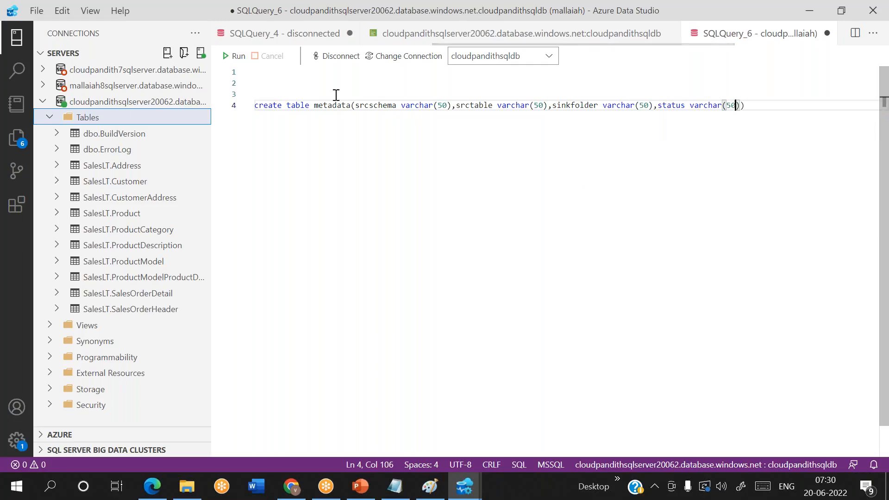
type(",is_acti")
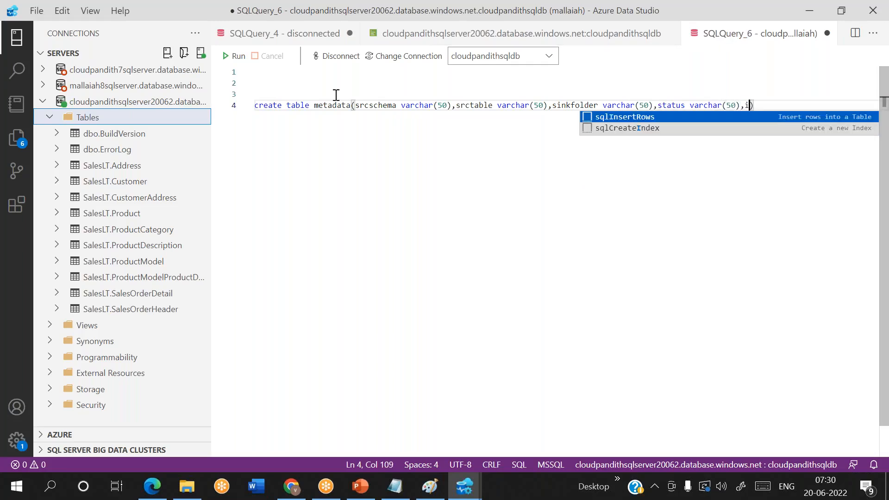
type("ve ")
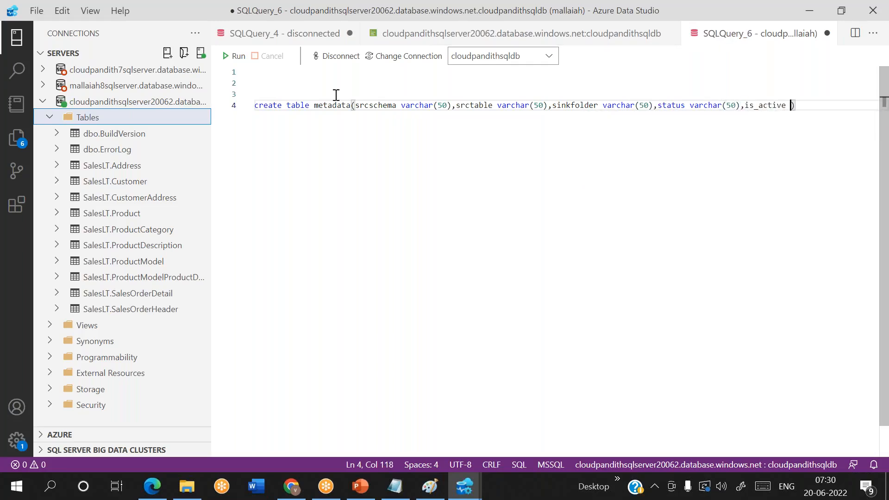
type("int)")
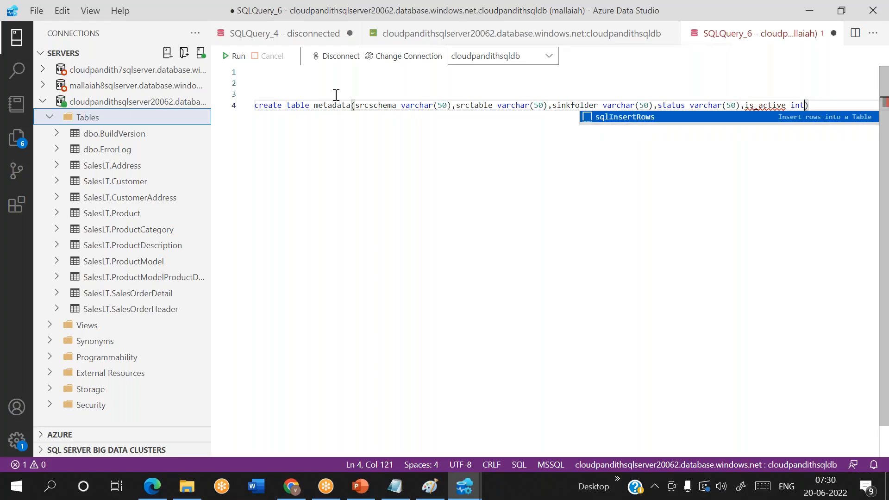
key("Return")
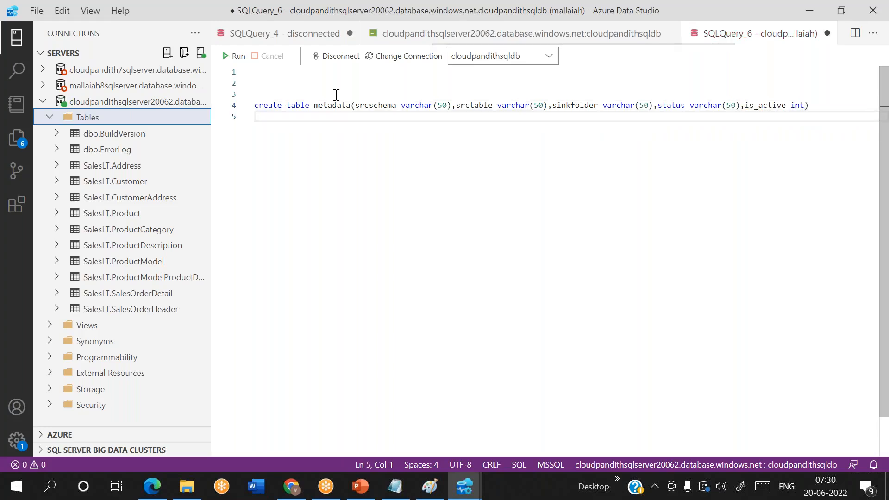
Step: Write insert into metadata('dbo','ErrorLog','errorlog','ready',1)
type("inser")
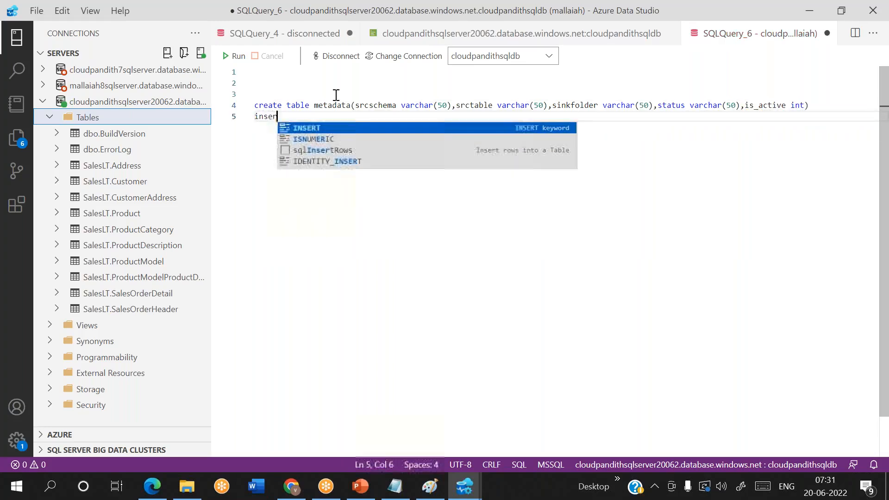
type("t into metada")
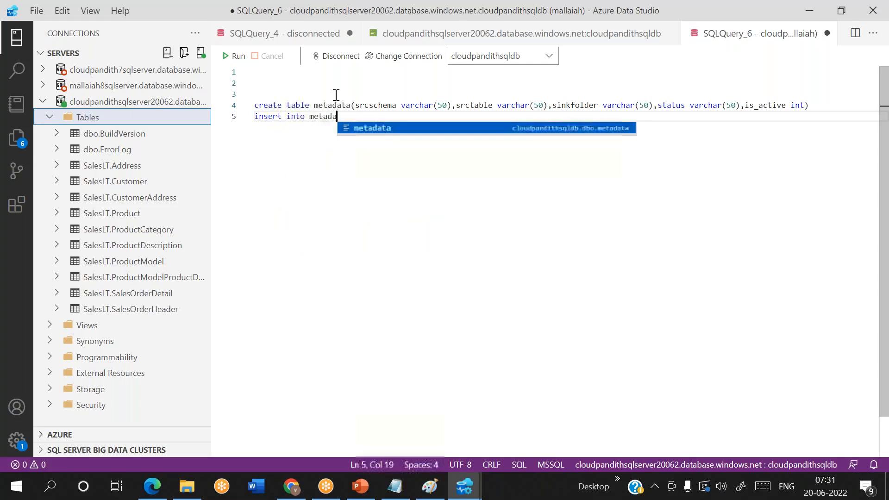
type("ta('")
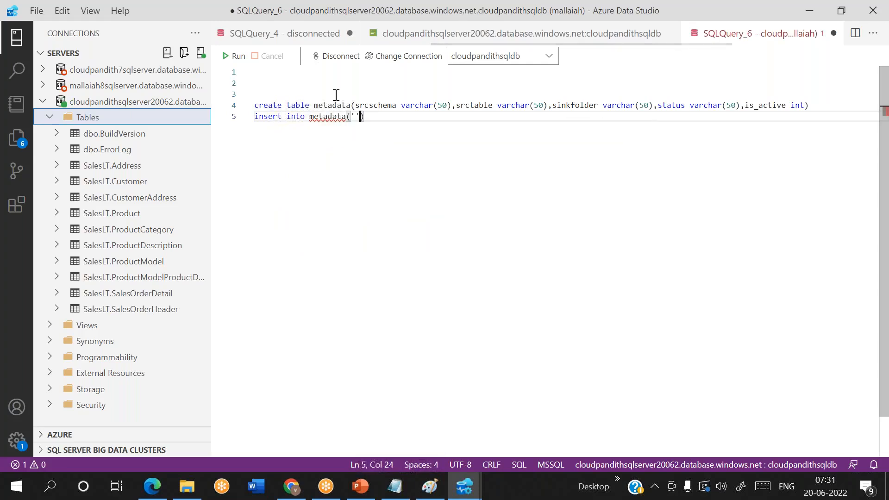
type("dbi")
key("BackSpace")
type("o")
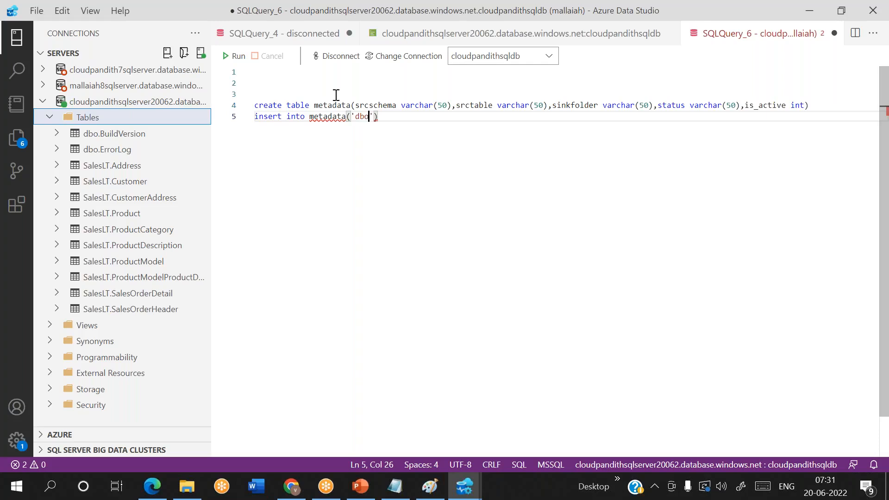
type(",''")
type("Error")
type("Log")
type(",''")
type("errorlog")
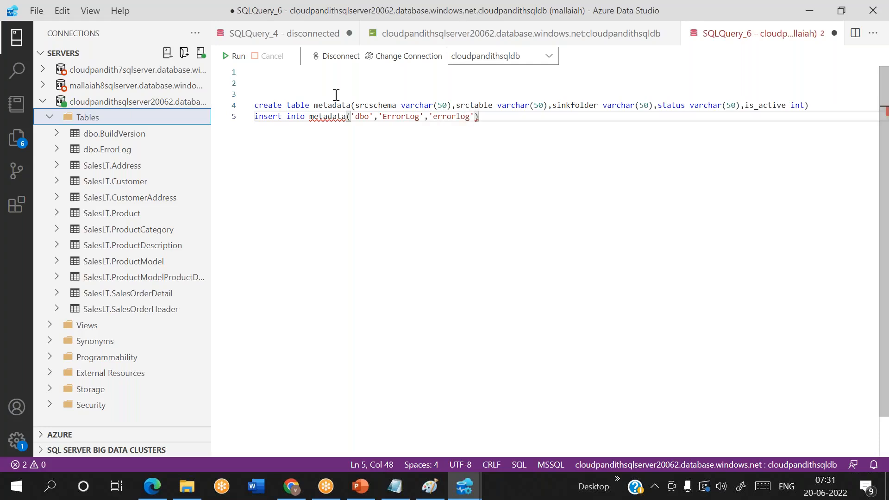
type(",'ready")
type(",")
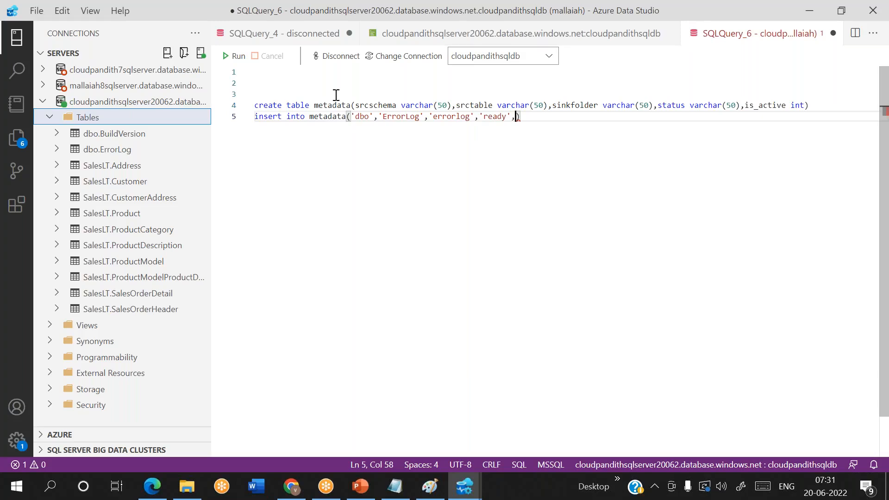
type("''")
key("Delete")
key("BackSpace")
type("1")
Step: Duplicate the ErrorLog insert statement into four more lines
key("shift+Home")
key("ctrl+c")
key("End")
key("Return")
key("ctrl+v")
key("Return")
key("ctrl+v")
key("Return")
key("ctrl+v")
key("Return")
key("ctrl+v")
key("Return")
key("ctrl+v")
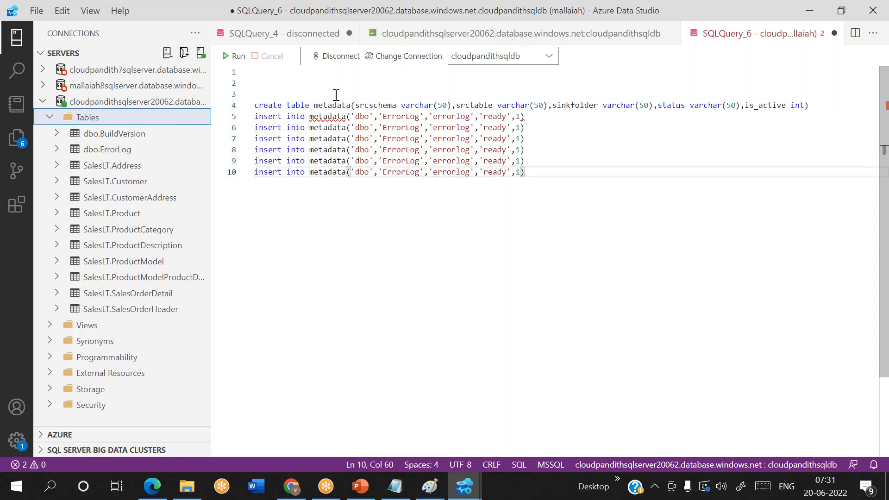
Step: Change the second insert to schema salesLt, table customer, sink folder custout
double_click(368, 128)
type("sales")
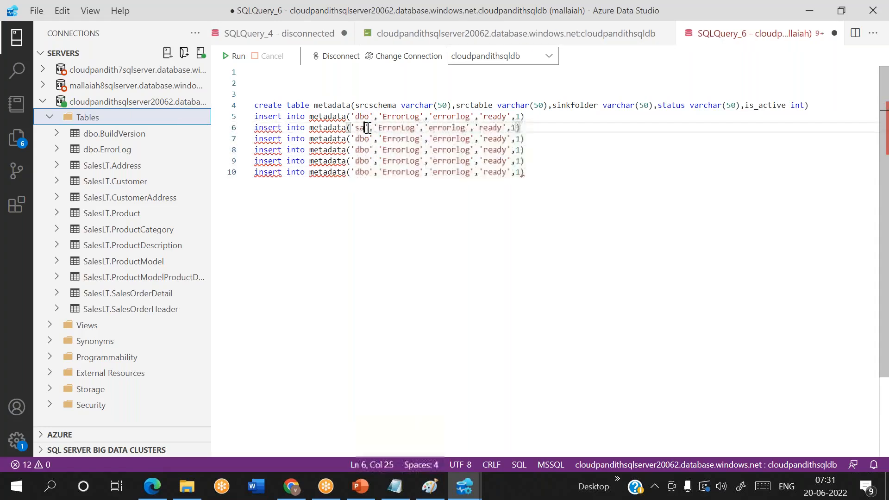
type("Lt")
key("Right")
key("Right")
key("Right")
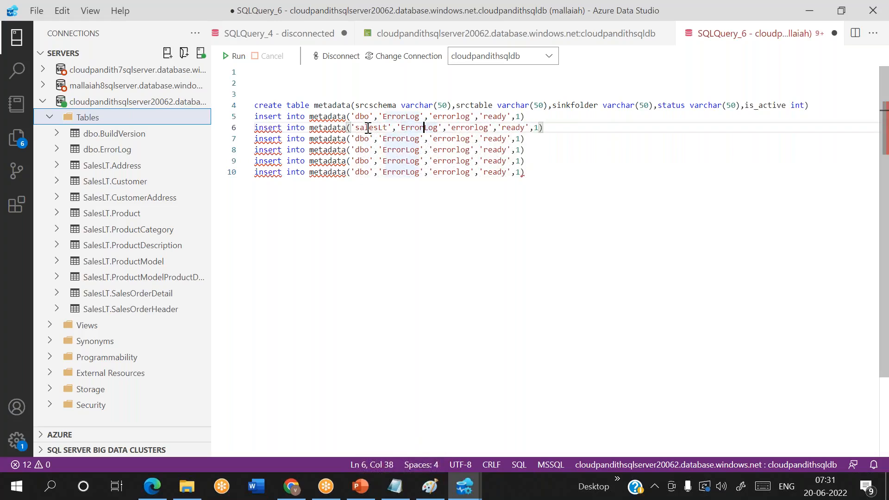
key("BackSpace")
key("BackSpace")
key("BackSpace")
key("BackSpace")
key("BackSpace")
key("BackSpace")
key("BackSpace")
key("BackSpace")
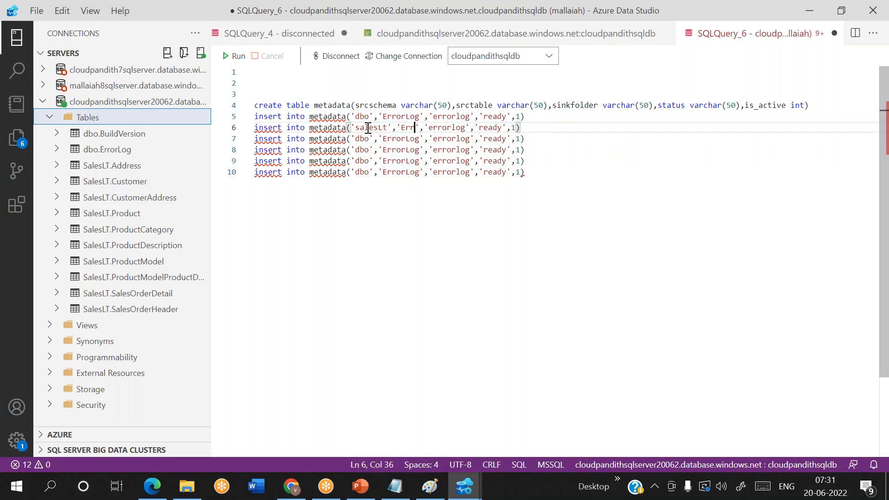
type("customer")
key("Right")
key("Right")
key("Right")
key("Right")
key("Right")
key("Right")
key("Right")
key("Right")
key("Right")
key("Right")
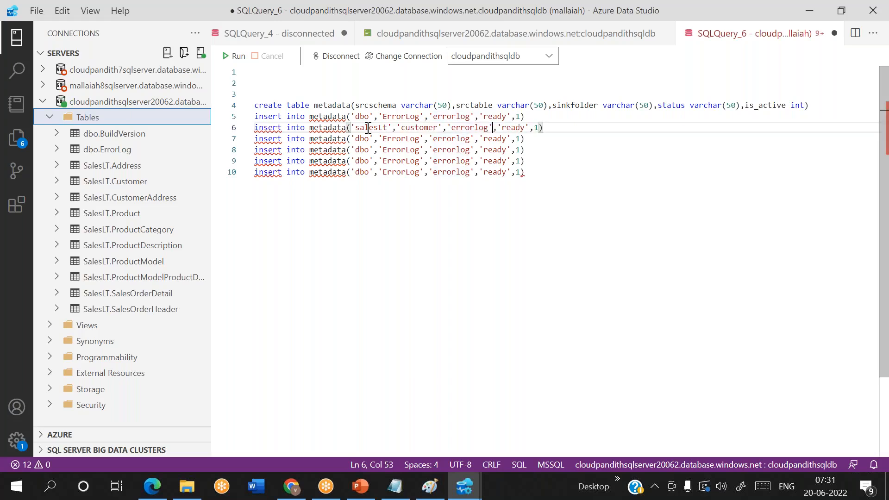
key("BackSpace")
key("BackSpace")
key("BackSpace")
key("BackSpace")
key("BackSpace")
key("BackSpace")
key("BackSpace")
key("BackSpace")
type("custout")
key("Right")
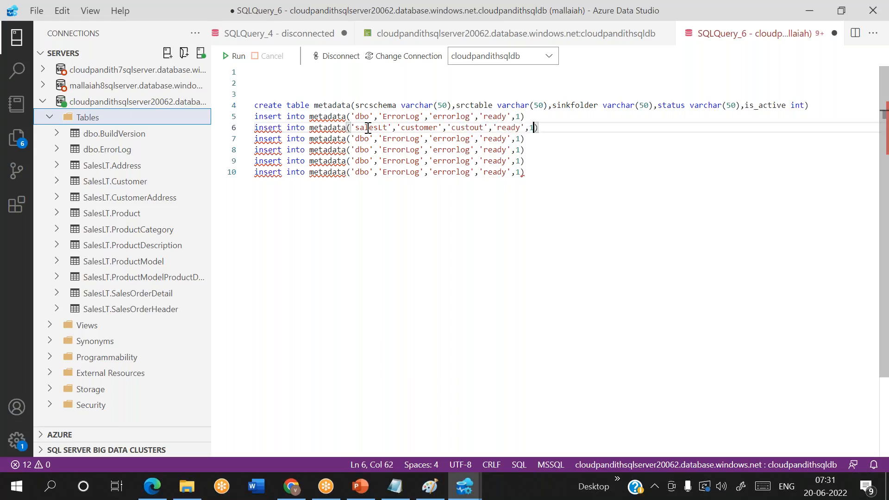
key("Down")
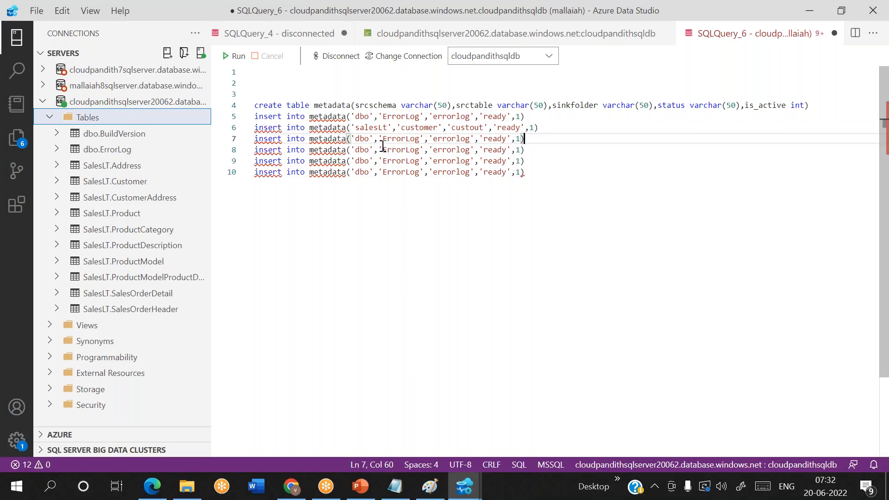
Step: Set schema salesLt on the third and fourth inserts and delete the two surplus lines
double_click(372, 129)
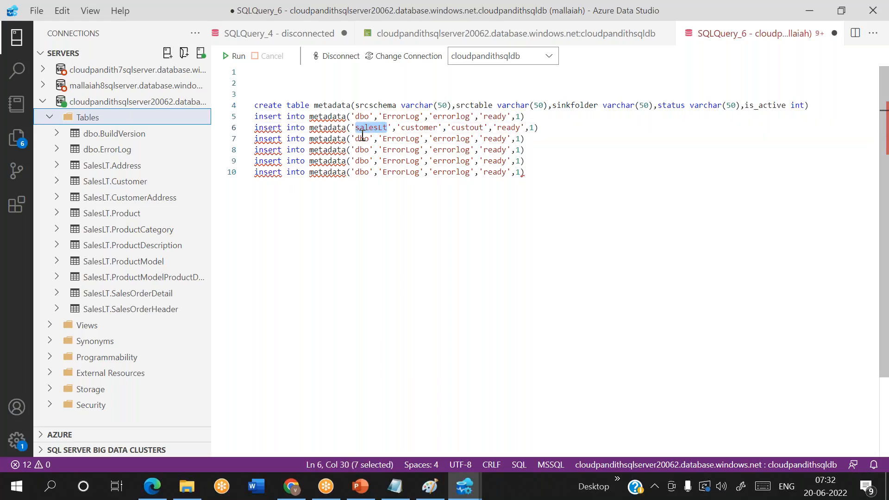
double_click(363, 139)
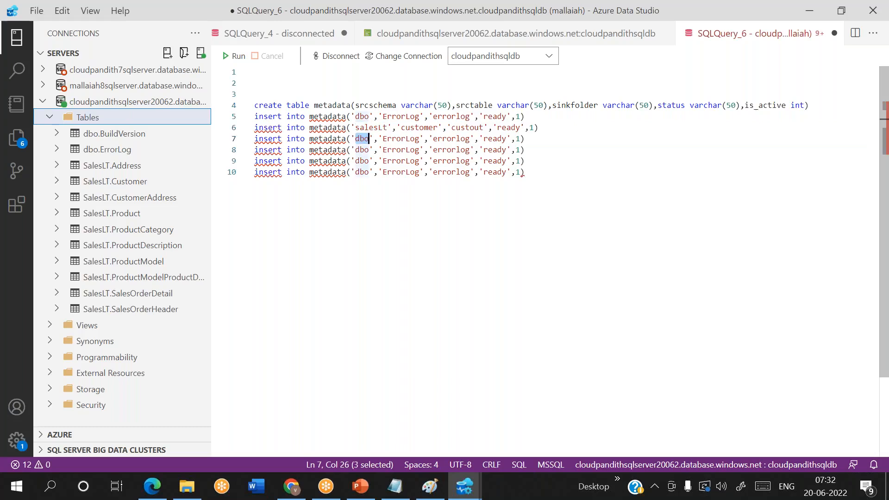
key("ctrl+v")
double_click(363, 150)
key("ctrl+v")
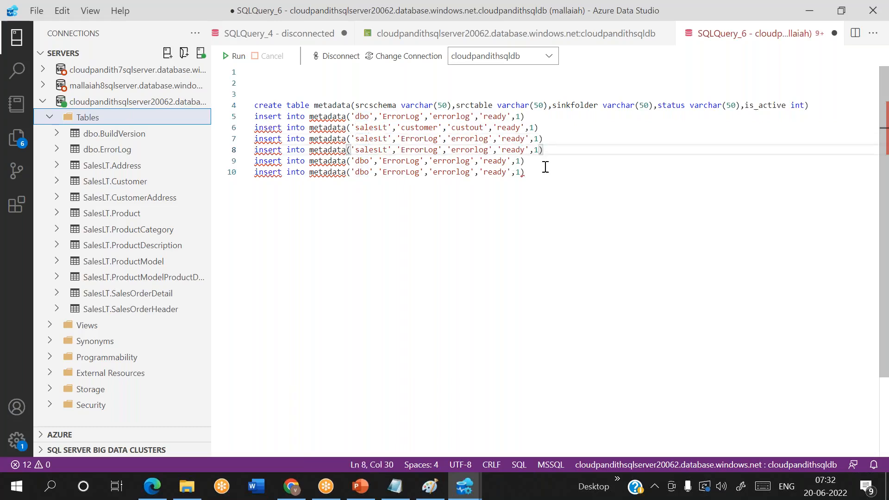
left_click_drag(545, 172, 243, 165)
key("Delete")
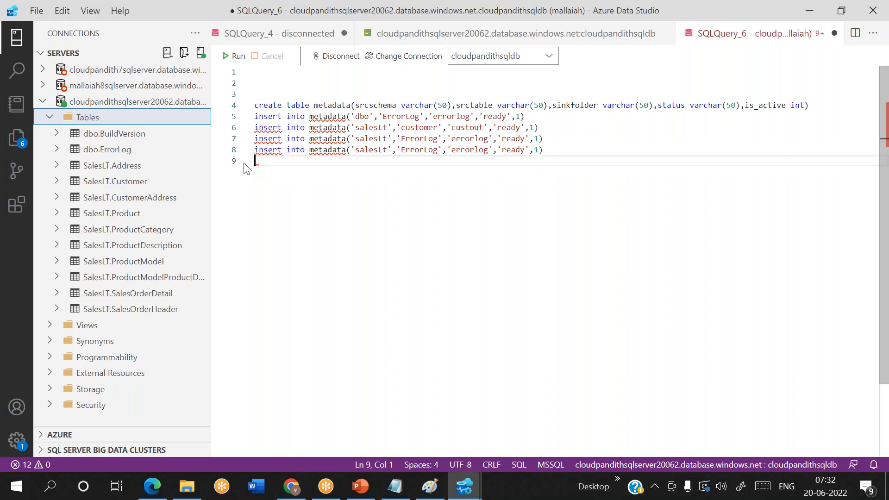
Step: Change the third insert to product/prodout and the fourth to productModel/model
double_click(418, 138)
key("BackSpace")
type("product")
double_click(467, 138)
key("BackSpace")
type("prod")
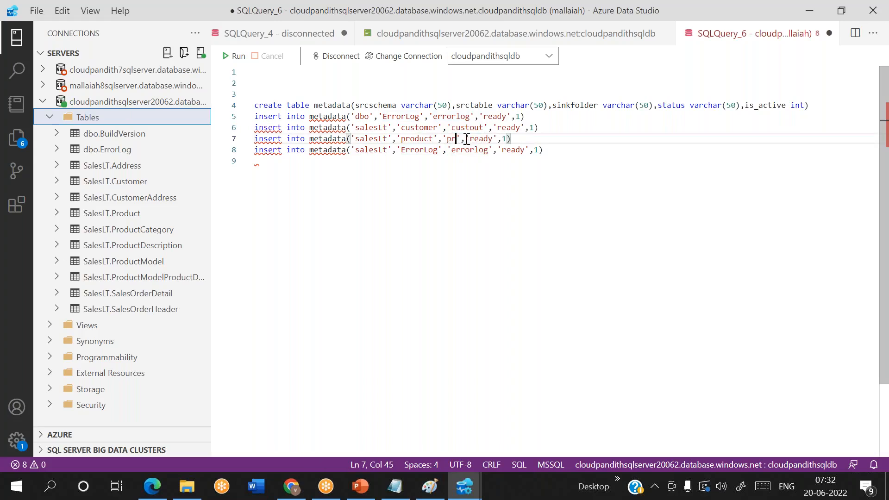
type("out")
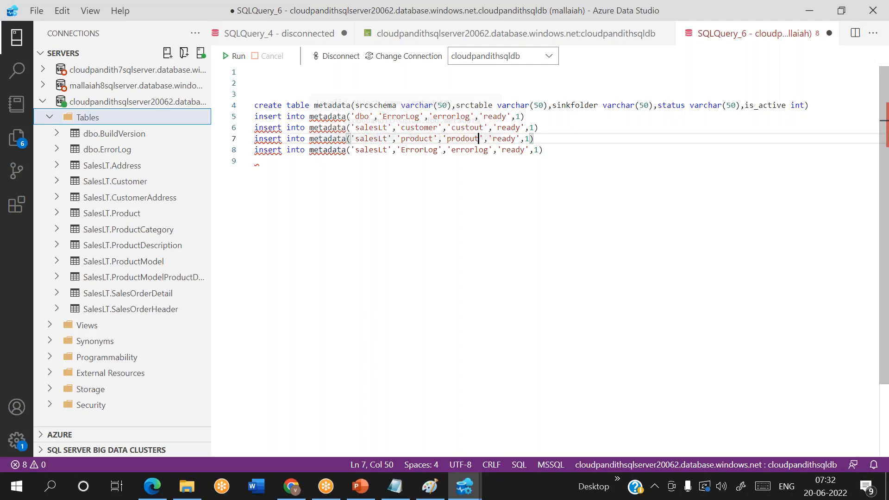
double_click(435, 154)
type("productModel")
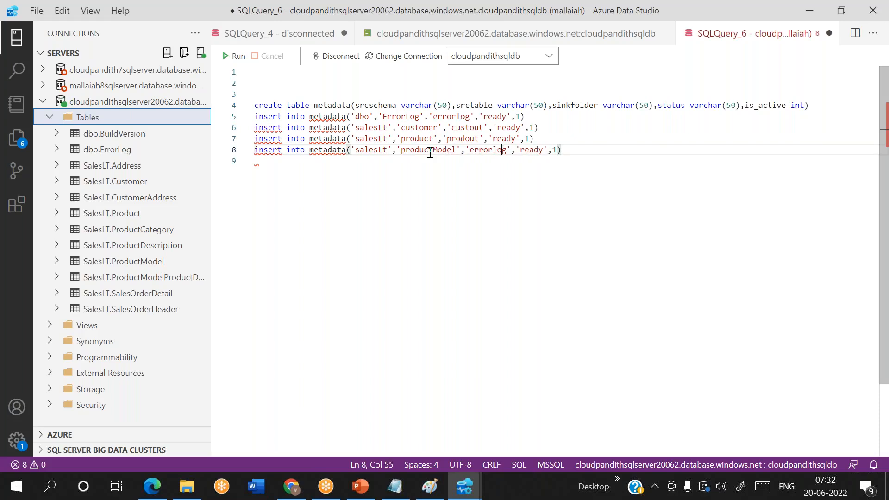
key("Delete")
key("BackSpace")
key("BackSpace")
key("BackSpace")
key("BackSpace")
key("BackSpace")
key("BackSpace")
key("BackSpace")
type("model")
key("Right")
key("Right")
key("Right")
key("Right")
key("Right")
key("Right")
key("Right")
key("Right")
key("Right")
key("Right")
key("Right")
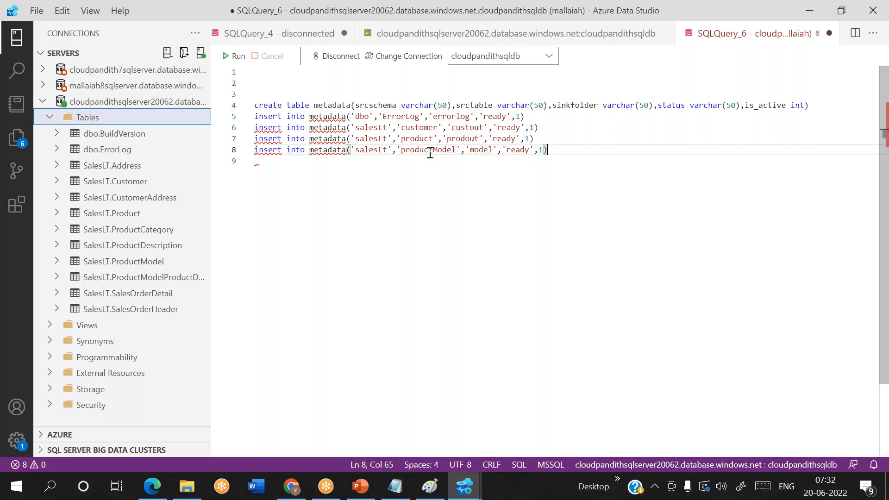
Step: Duplicate the productModel insert line below itself
key("shift+Home")
key("ctrl+c")
key("End")
key("Return")
key("ctrl+v")
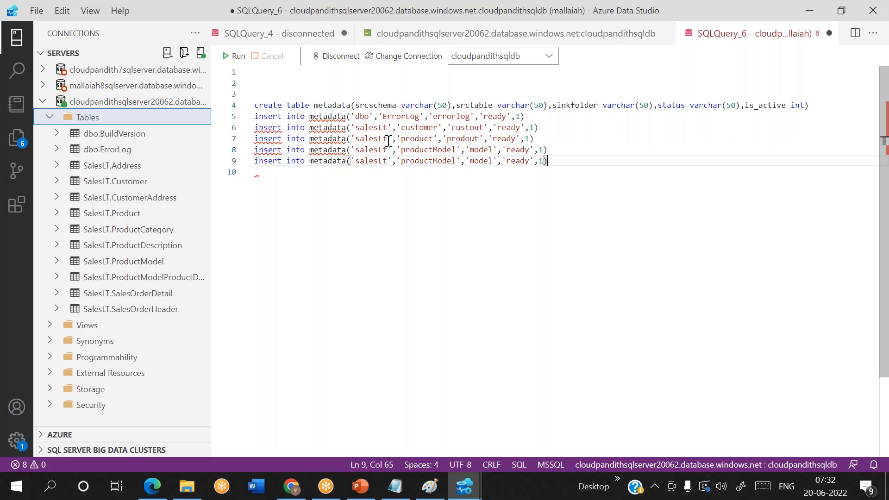
Step: Add the missing VALUES keyword to all five insert statements
left_click(349, 116)
type("values")
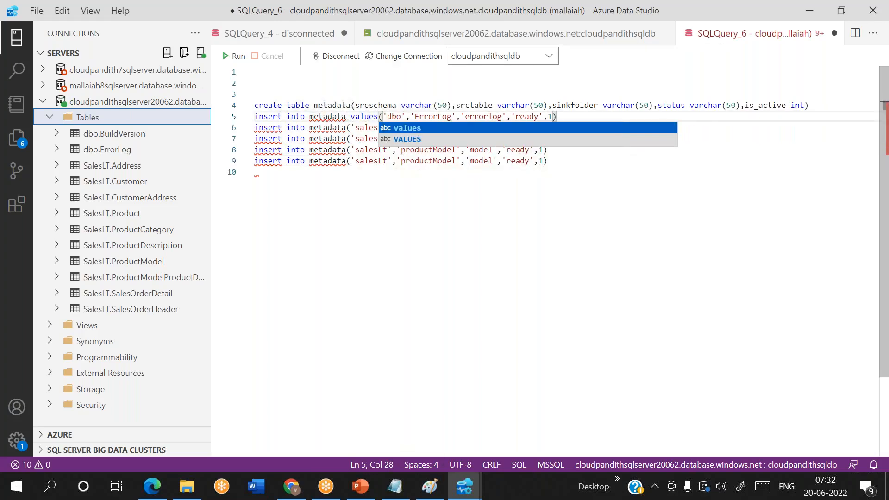
left_click(349, 128)
type("valu")
type("es")
left_click(348, 138)
type("values")
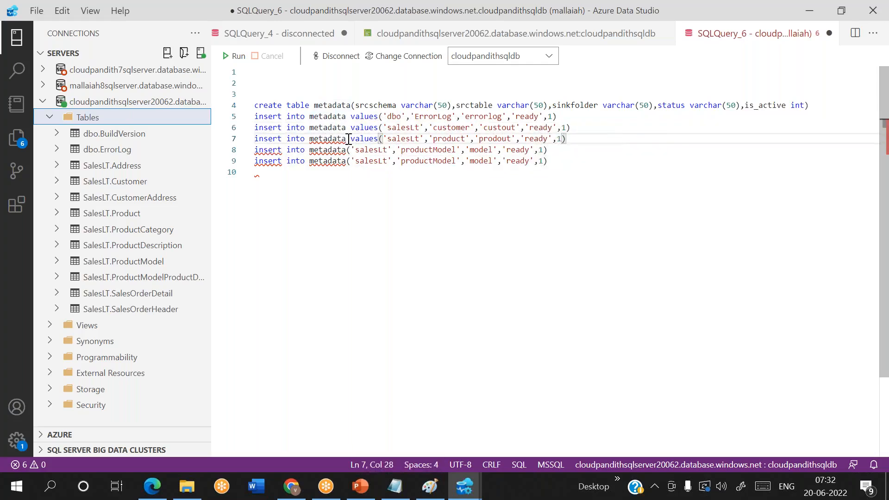
left_click(349, 149)
type("val")
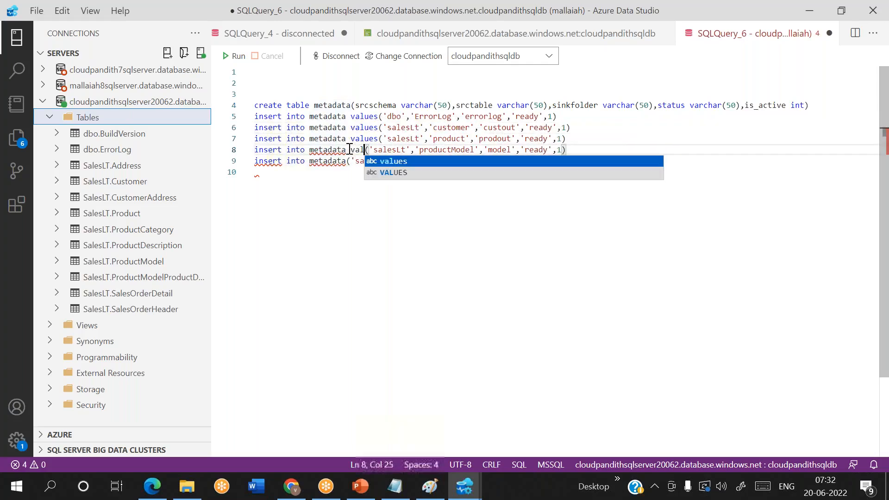
key("Return")
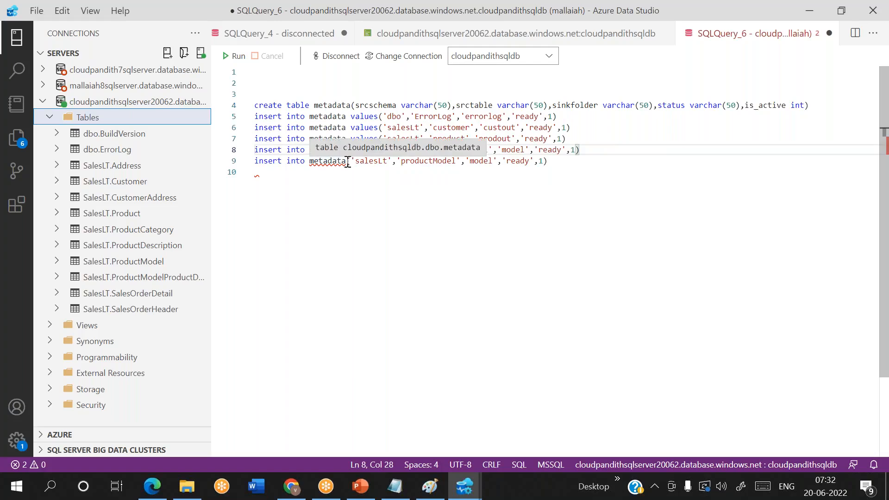
left_click(347, 161)
type("val")
key("Return")
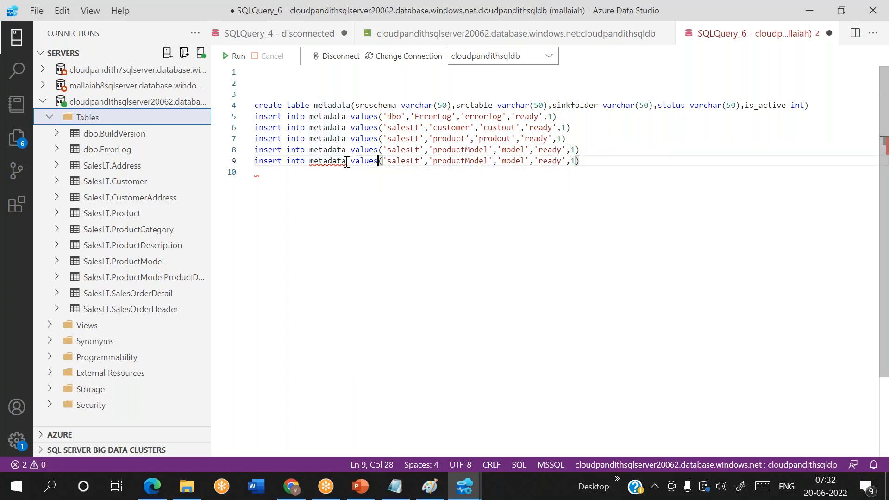
Step: Copy the last insert and change its table and sink folder to orders
left_click(586, 160)
key("shift+Home")
key("End")
key("Return")
key("ctrl+v")
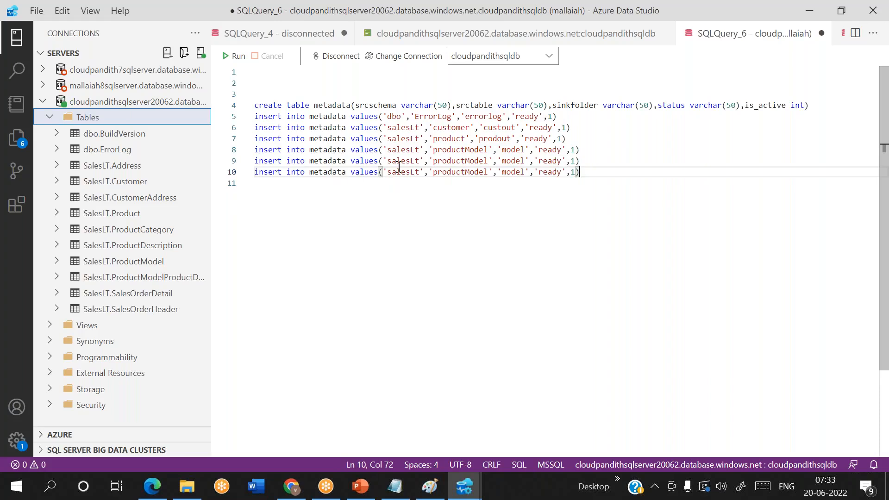
left_click(488, 172)
key("BackSpace")
key("BackSpace")
key("BackSpace")
key("BackSpace")
key("BackSpace")
key("BackSpace")
key("BackSpace")
key("BackSpace")
key("BackSpace")
key("BackSpace")
key("BackSpace")
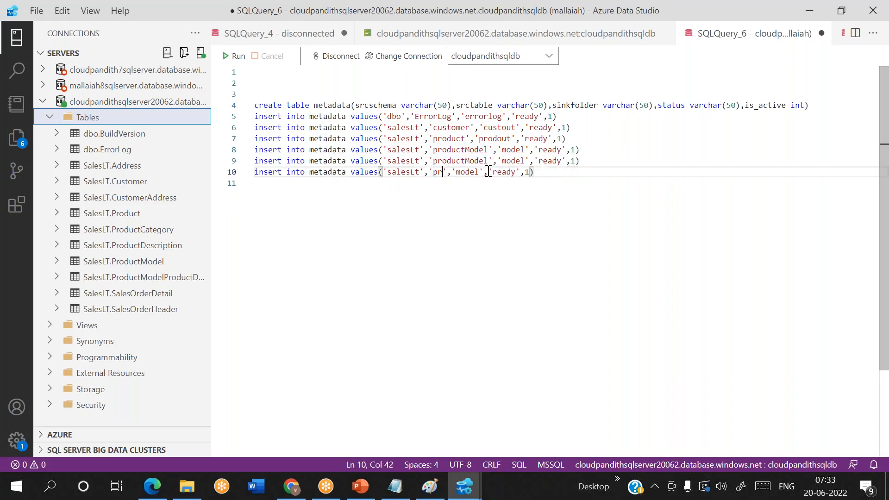
key("BackSpace")
type("orders")
key("Right")
key("Right")
key("Right")
key("Right")
key("Right")
key("Right")
key("Right")
key("Right")
key("Left")
key("BackSpace")
key("BackSpace")
key("BackSpace")
key("BackSpace")
key("BackSpace")
type("orders")
key("BackSpace")
type("s")
key("Right")
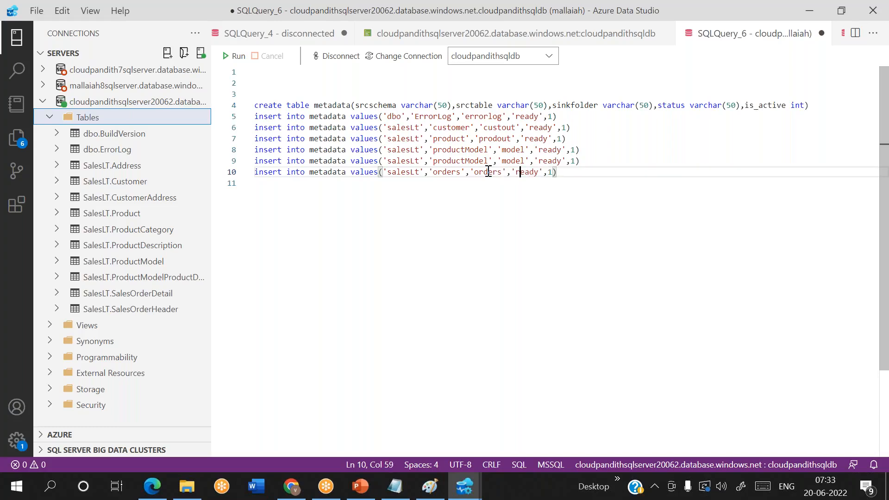
Step: Duplicate the orders insert and change it to debts, sink folder debt, is_active 0
key("shift+Home")
key("Down")
key("Return")
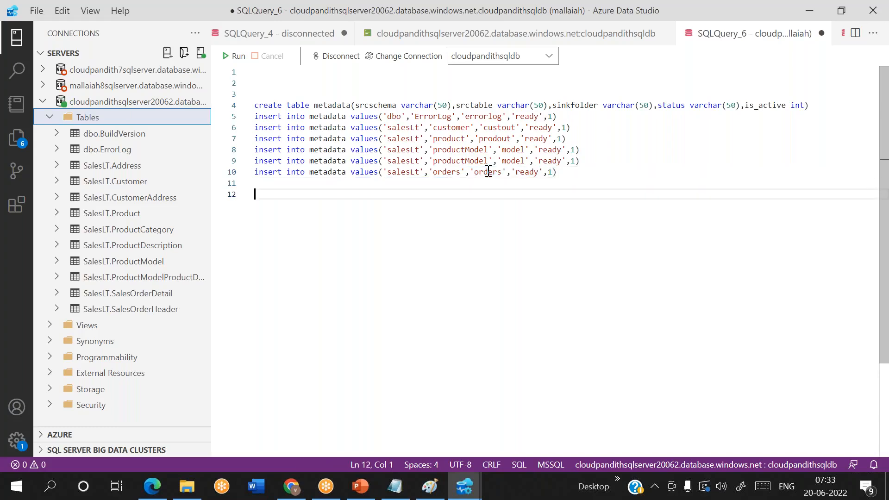
key("Up")
key("ctrl+v")
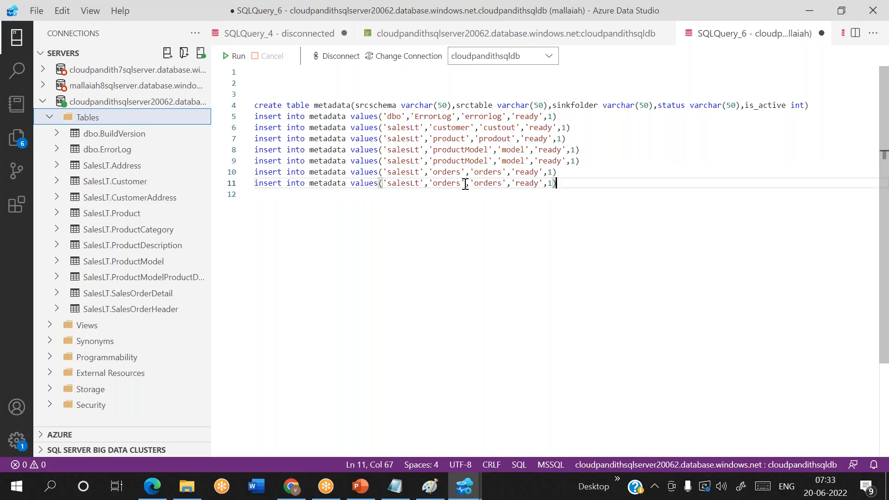
left_click(464, 184)
key("BackSpace")
key("BackSpace")
key("BackSpace")
key("BackSpace")
key("BackSpace")
key("BackSpace")
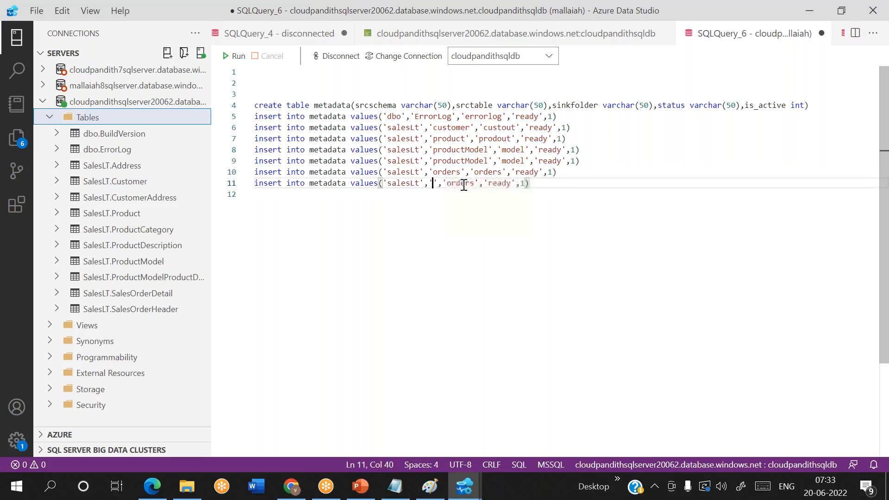
type("debt")
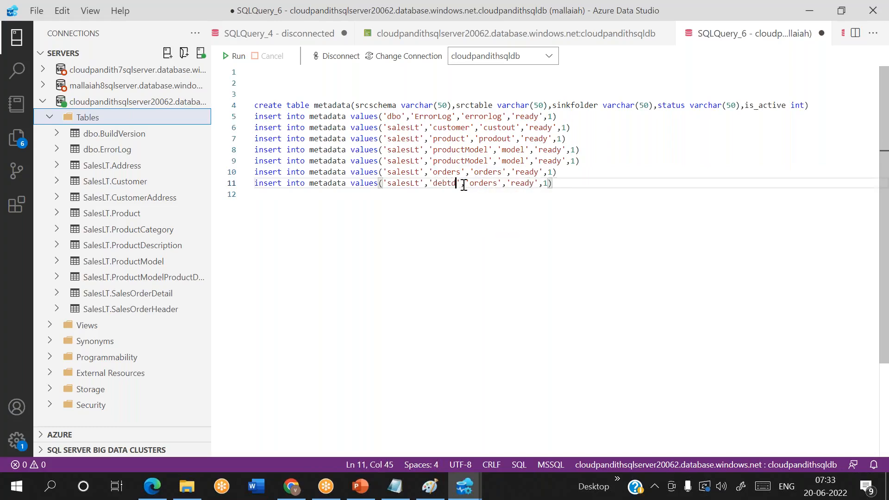
type("s")
key("Right")
key("Right")
key("Right")
key("Right")
key("Right")
key("Right")
key("Right")
key("Right")
key("Right")
key("BackSpace")
key("BackSpace")
key("BackSpace")
key("BackSpace")
key("BackSpace")
key("BackSpace")
type("debt")
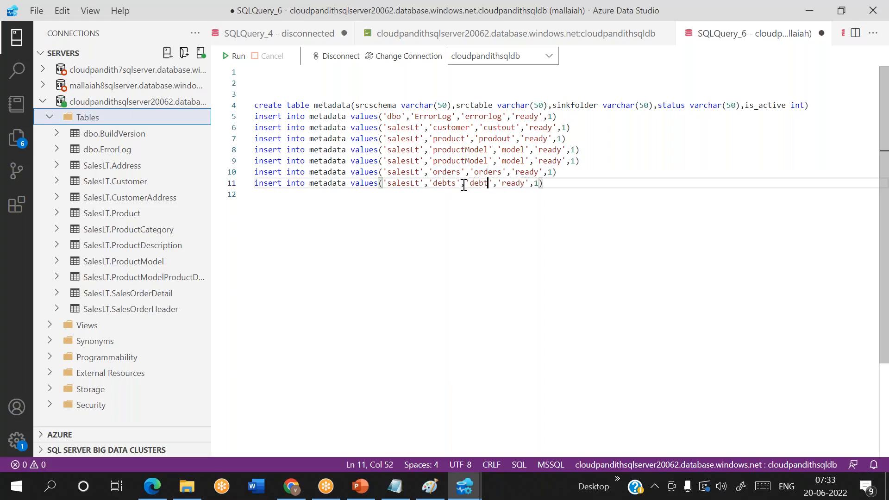
key("Right")
key("Right")
key("Right")
key("Right")
key("Right")
key("Right")
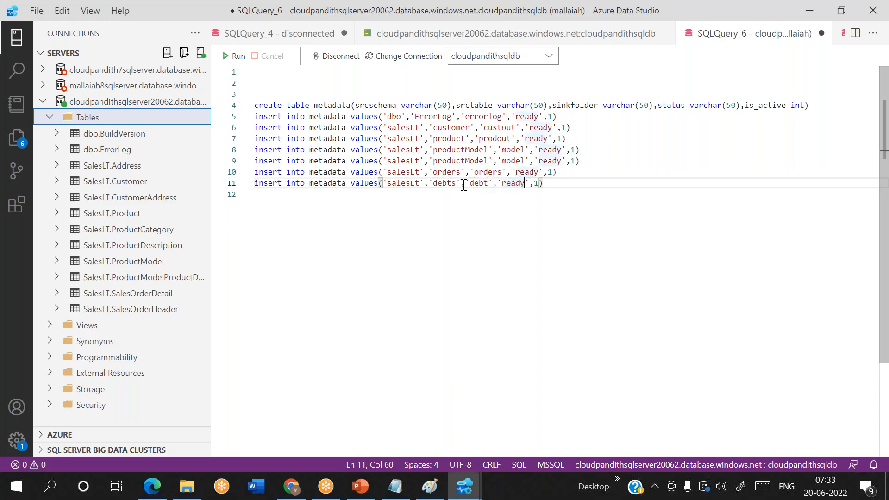
key("Right")
key("Right")
key("Right")
key("BackSpace")
type("0")
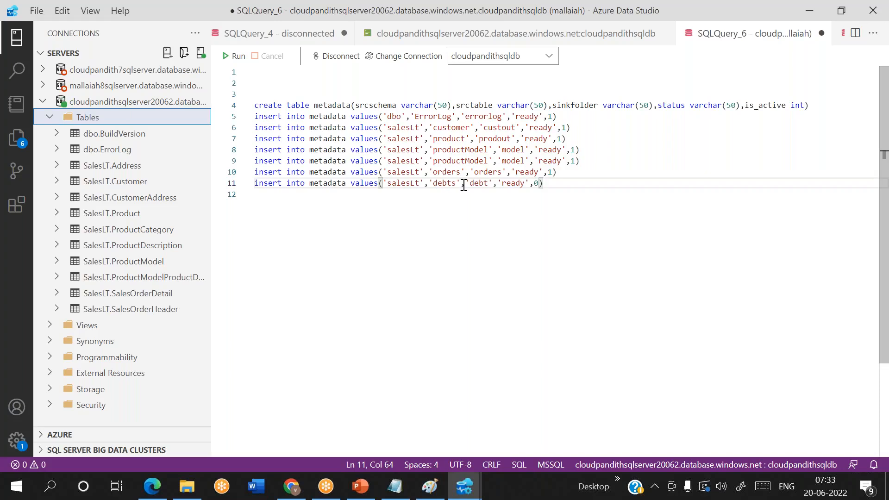
Step: Review the new debts insert row and its is_active value 0
left_click_drag(439, 184, 448, 184)
left_click_drag(540, 184, 535, 183)
left_click(550, 186)
left_click_drag(546, 184, 245, 188)
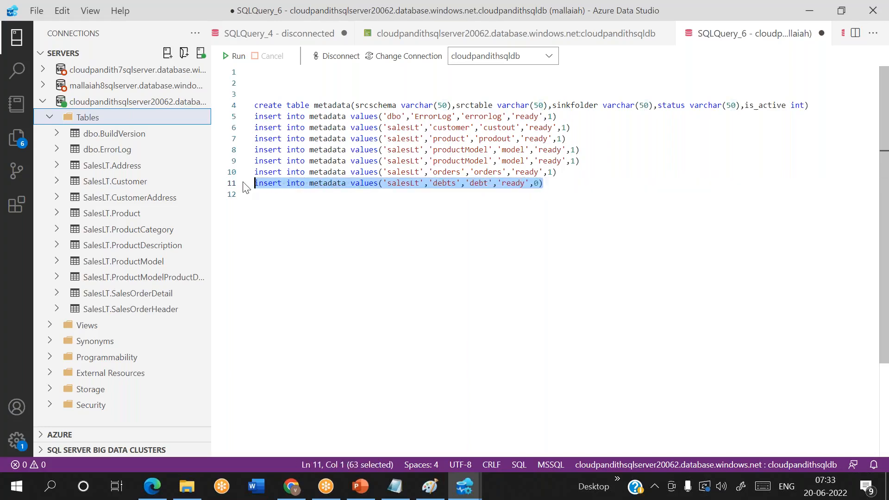
left_click(443, 199)
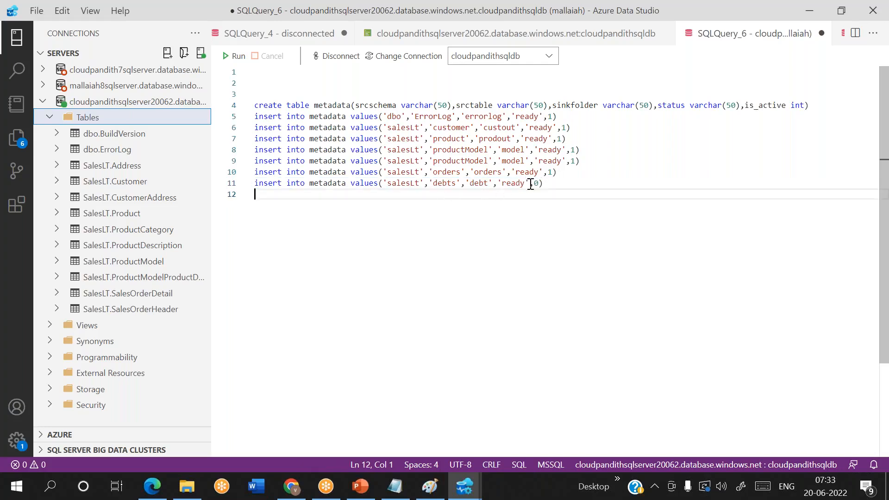
left_click_drag(544, 184, 533, 186)
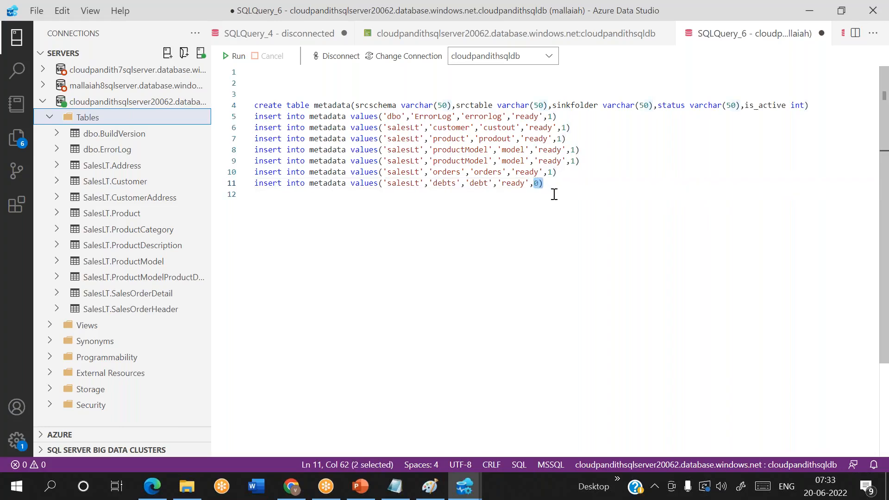
left_click(555, 194)
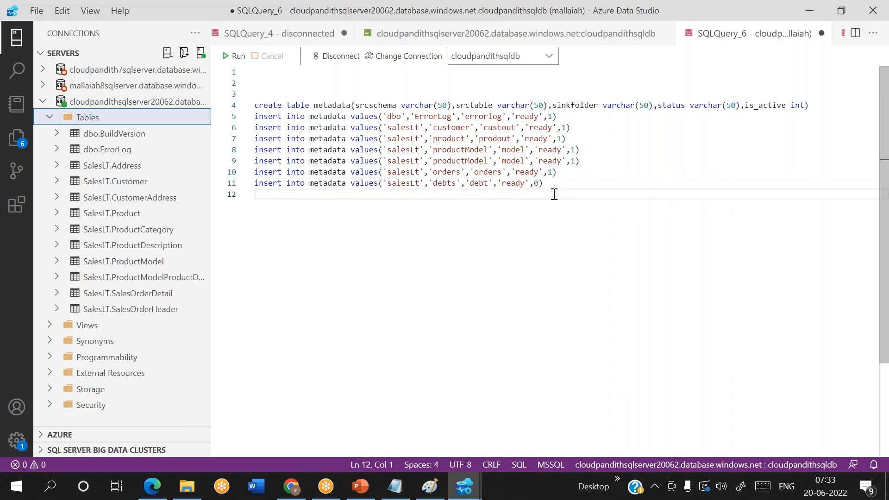
left_click_drag(552, 185, 253, 184)
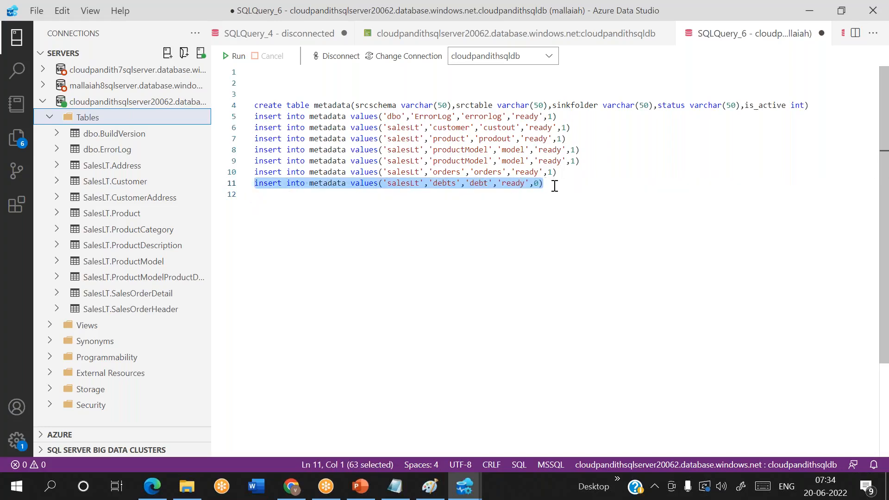
left_click(555, 185)
Step: Add blank lines below the inserts and write the query 'select * from metadata'
key("Return")
key("Return")
key("Return")
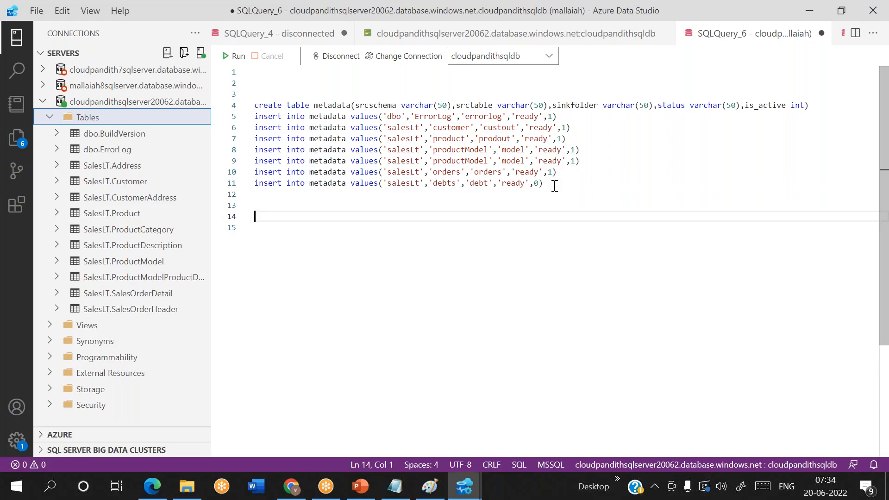
left_click_drag(554, 185, 255, 188)
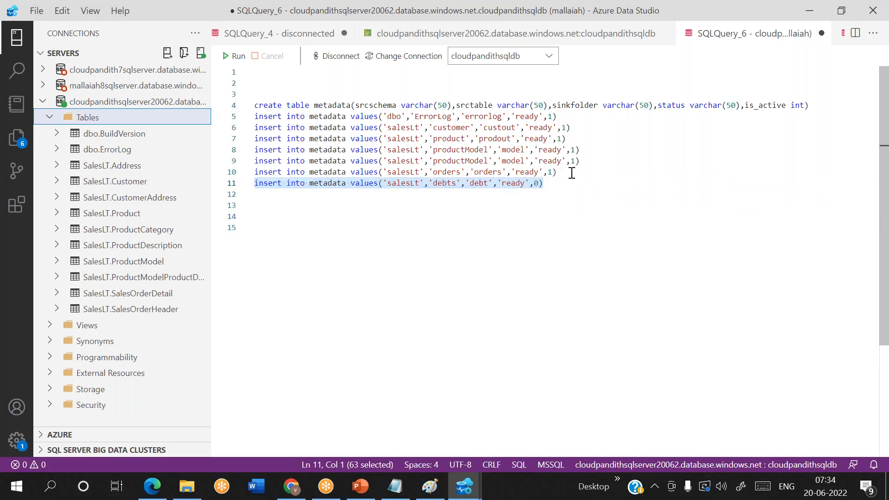
right_click(273, 106)
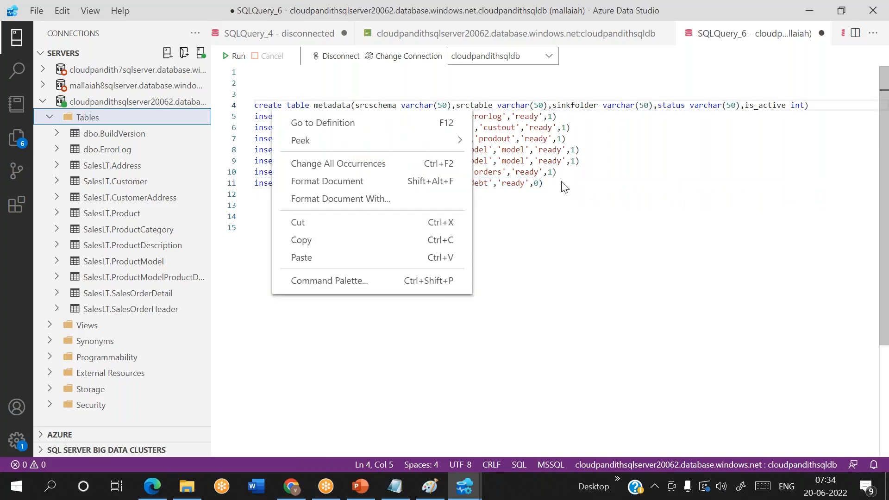
key("Escape")
left_click(542, 184)
key("Return")
key("Return")
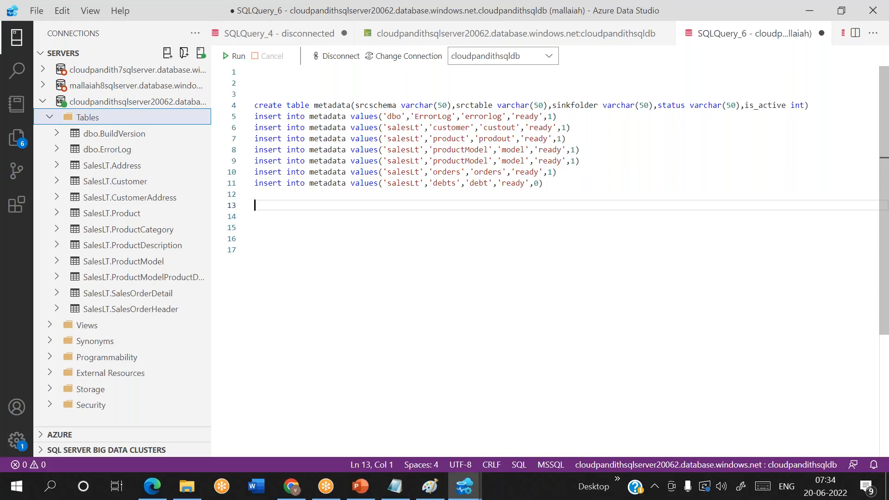
key("Return")
key("Return")
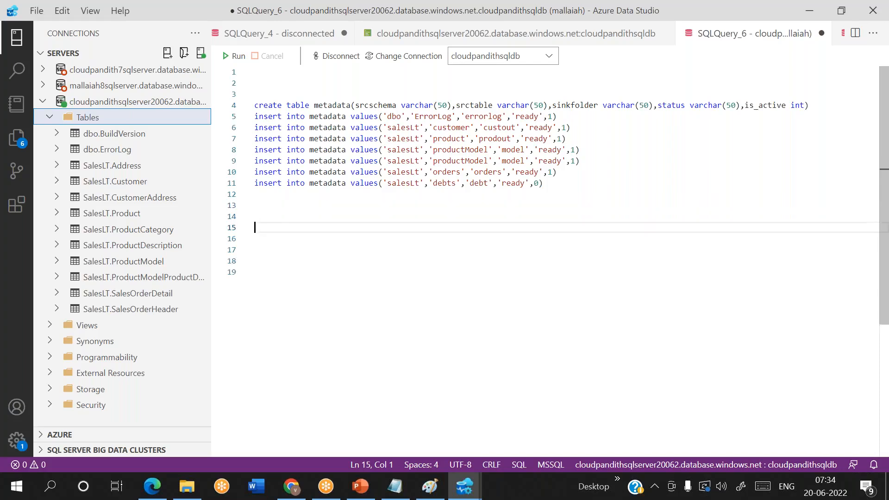
type("select * from ,m")
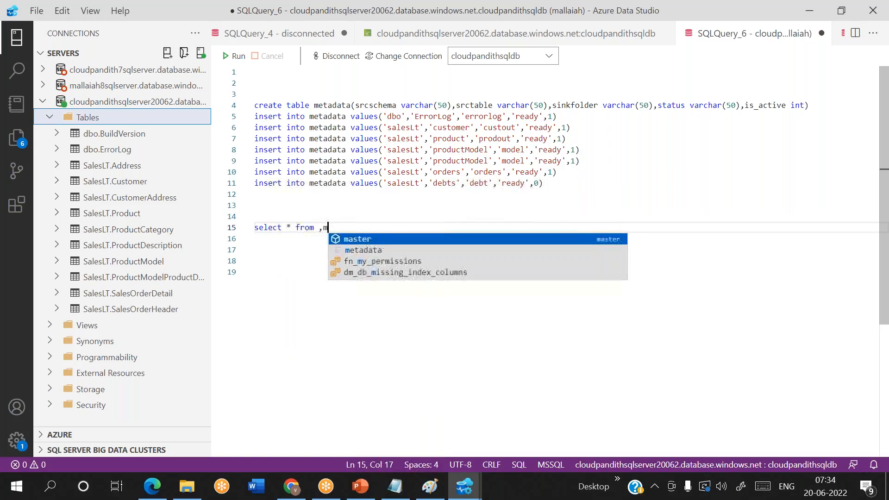
key("Escape")
type("metadata")
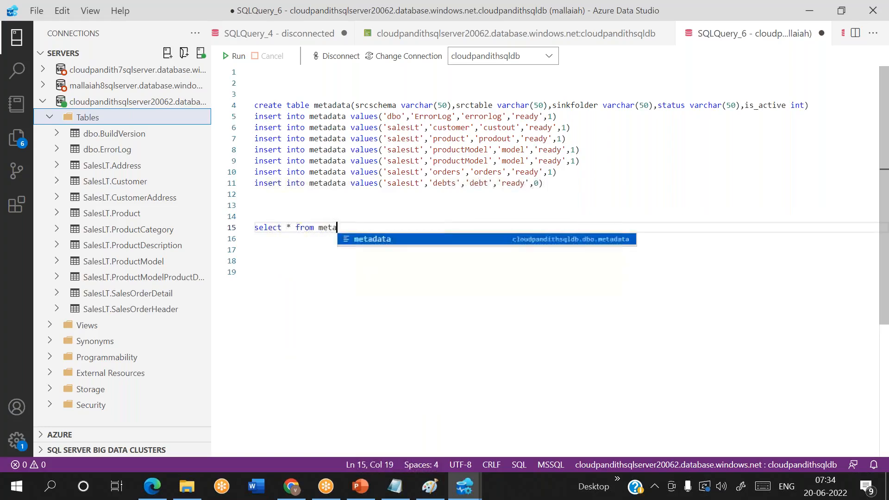
Step: Run the create table and insert statements, then run 'select * from metadata'
left_click_drag(560, 182, 254, 106)
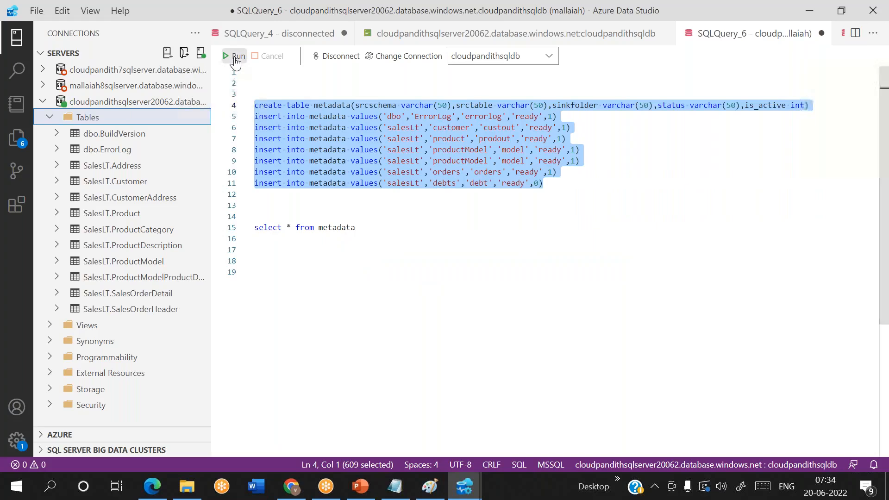
left_click(236, 56)
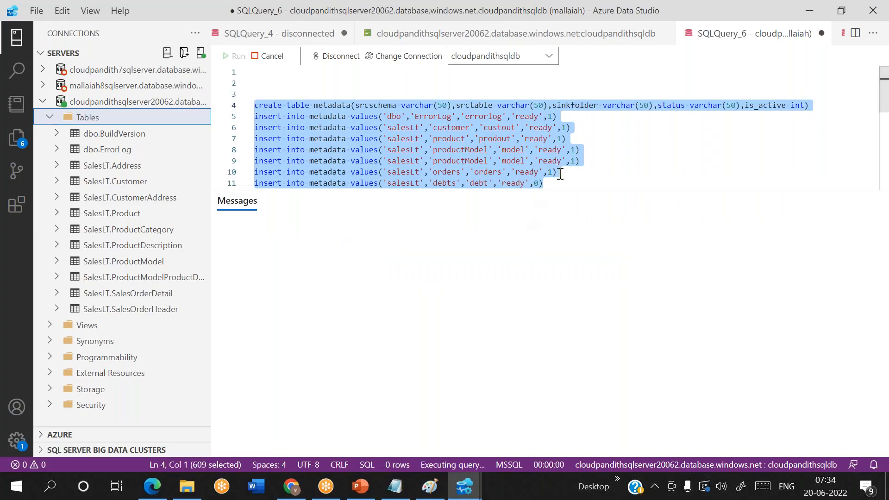
scroll(575, 167, "down", 2)
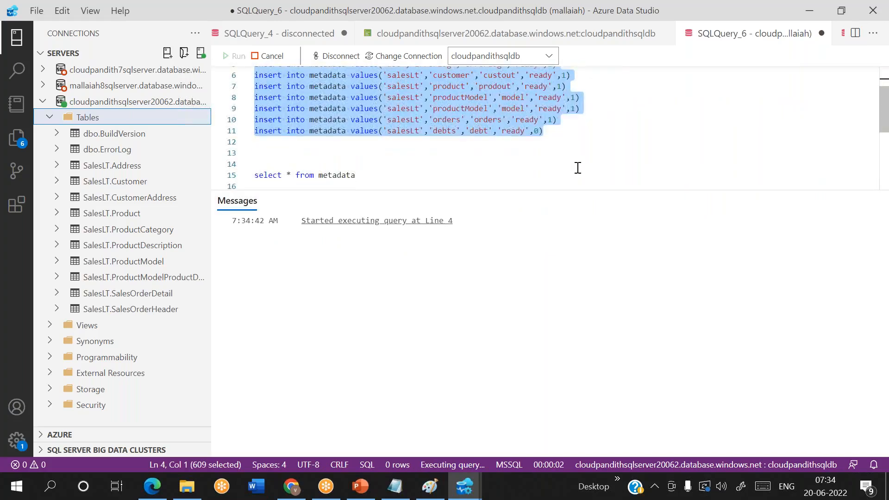
left_click_drag(373, 174, 233, 176)
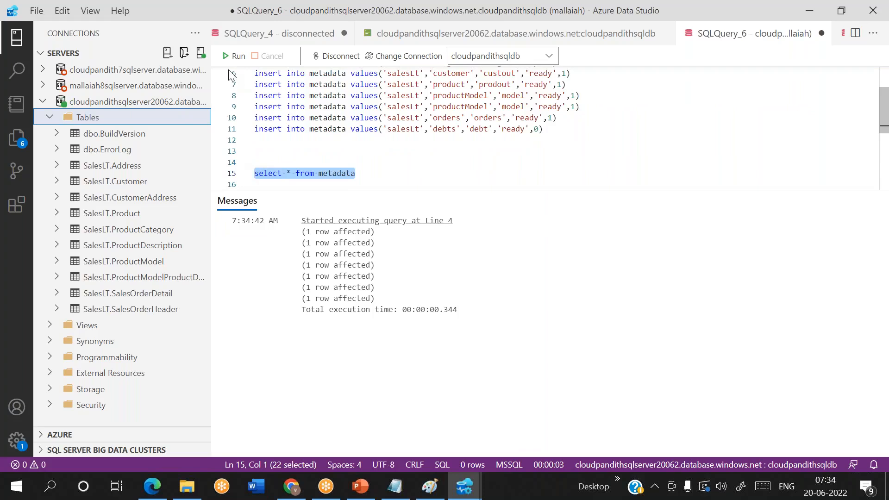
left_click(237, 55)
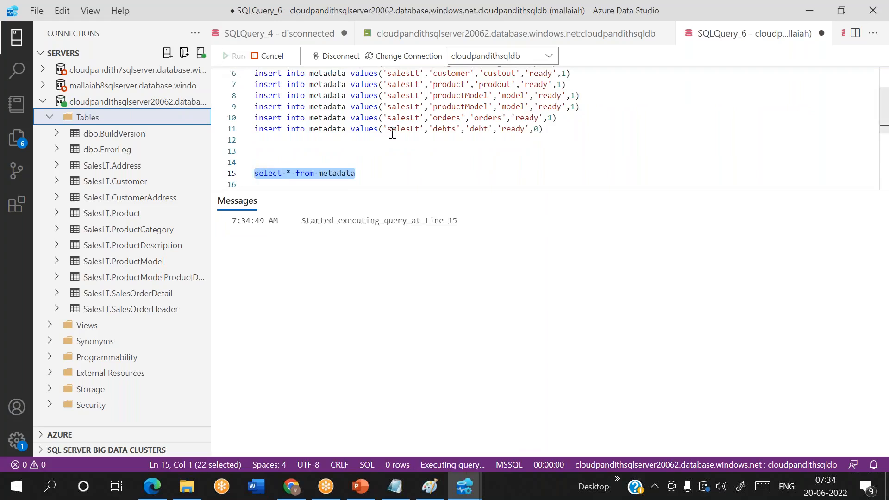
Step: Add 'where is_active=1' to the query and run it, returning six active rows
left_click(375, 178)
type("where ")
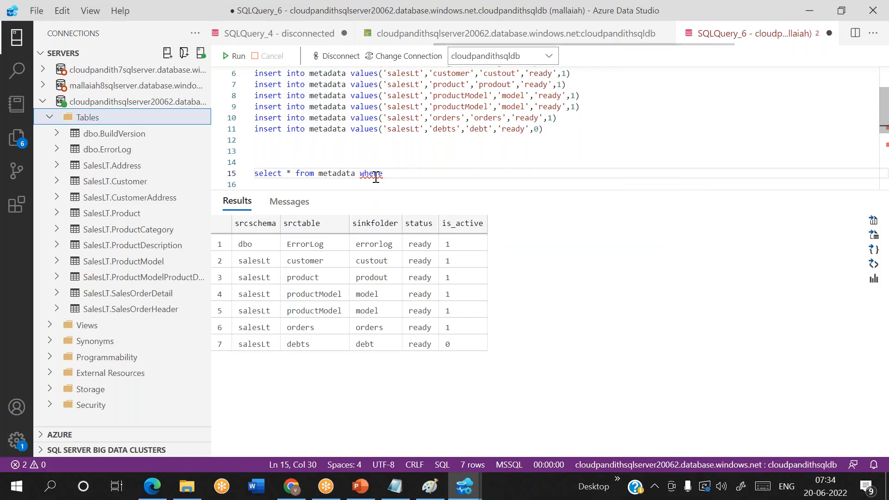
type("is_activ")
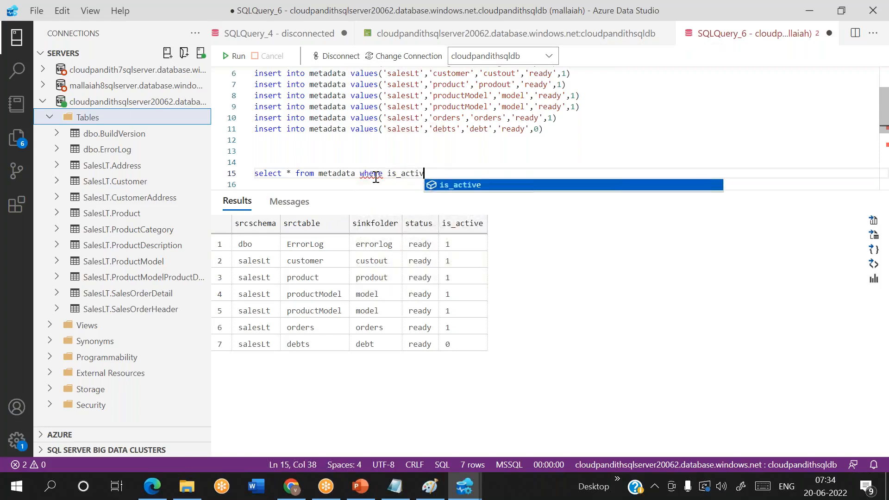
type("e=1")
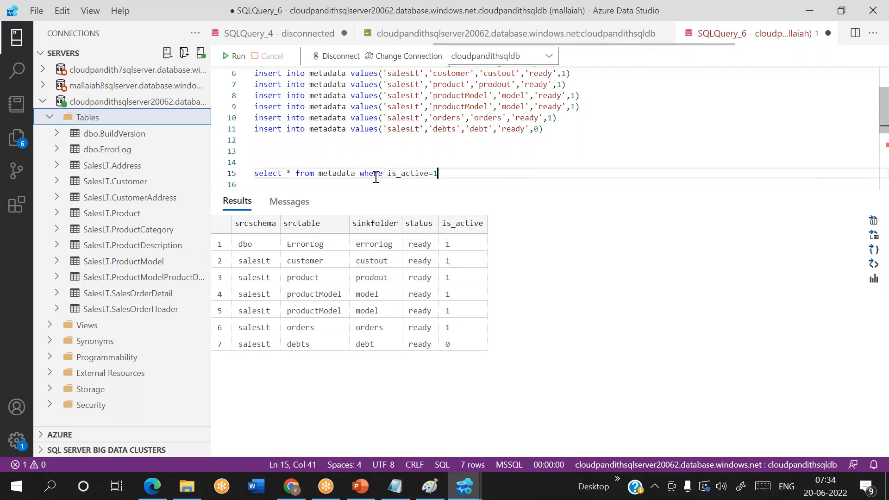
key("shift+Home")
left_click(243, 60)
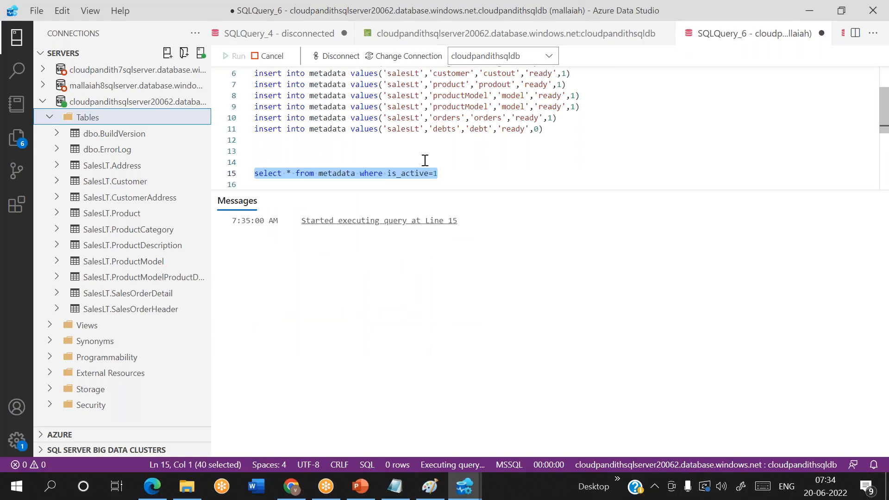
left_click(462, 179)
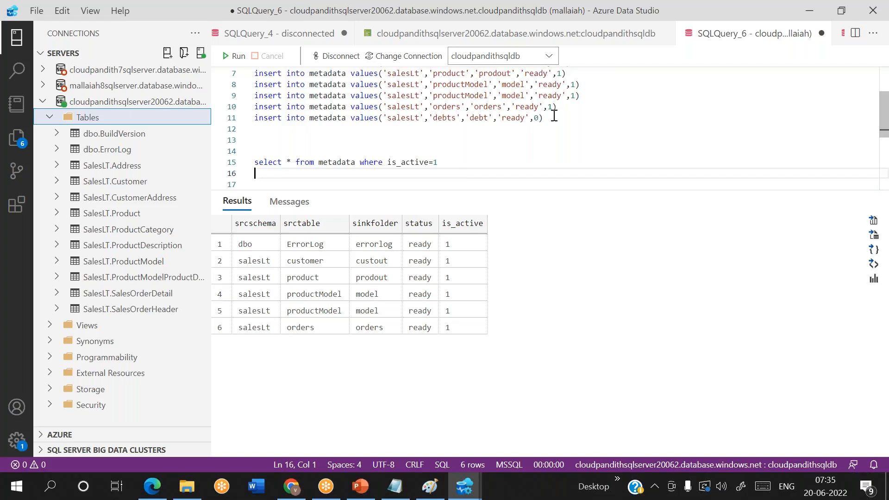
left_click_drag(548, 117, 254, 118)
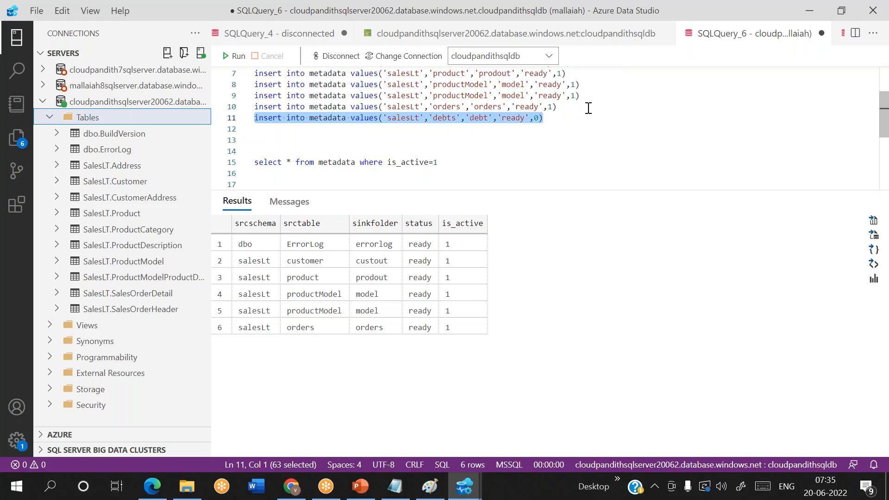
Step: Inspect the insert rows, checking the orders row's is_active and status values on line 10
scroll(587, 106, "up", 2)
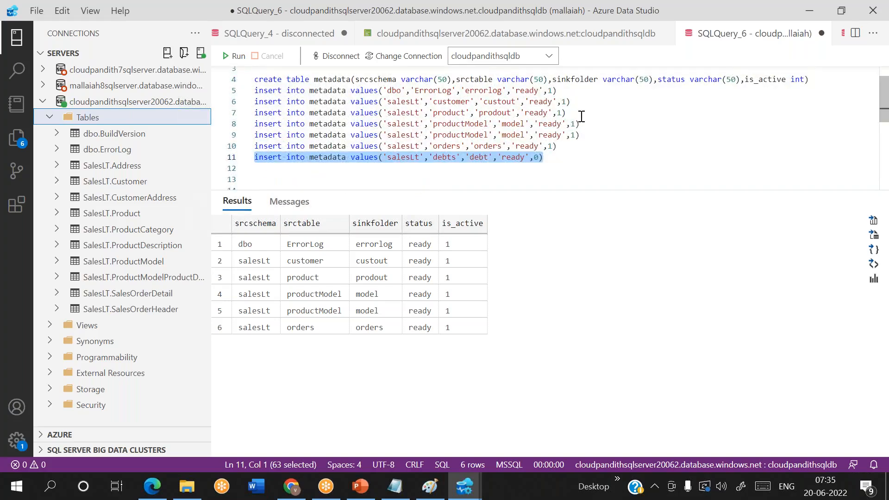
left_click_drag(566, 147, 262, 95)
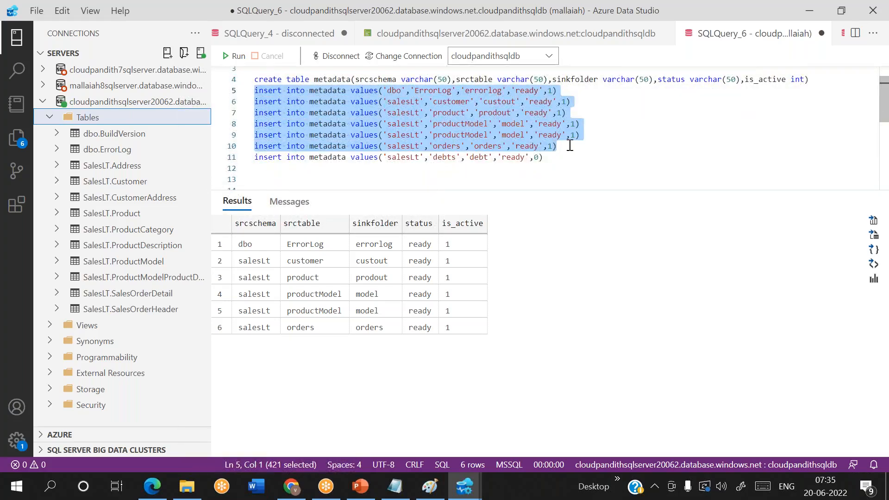
scroll(597, 152, "down", 1)
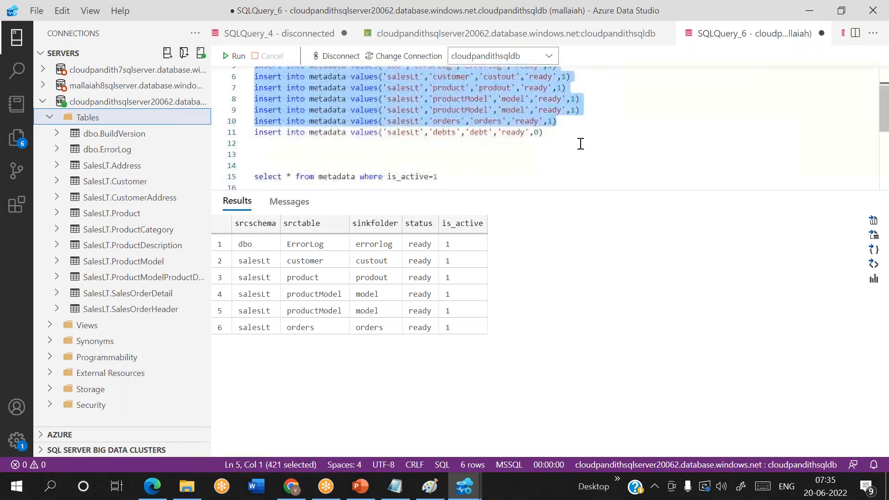
left_click(554, 120)
left_click_drag(554, 120, 550, 121)
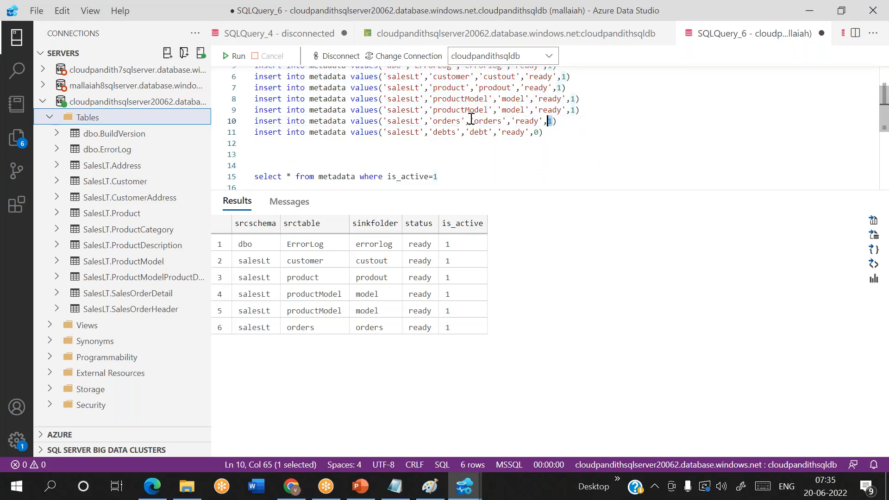
left_click(457, 121)
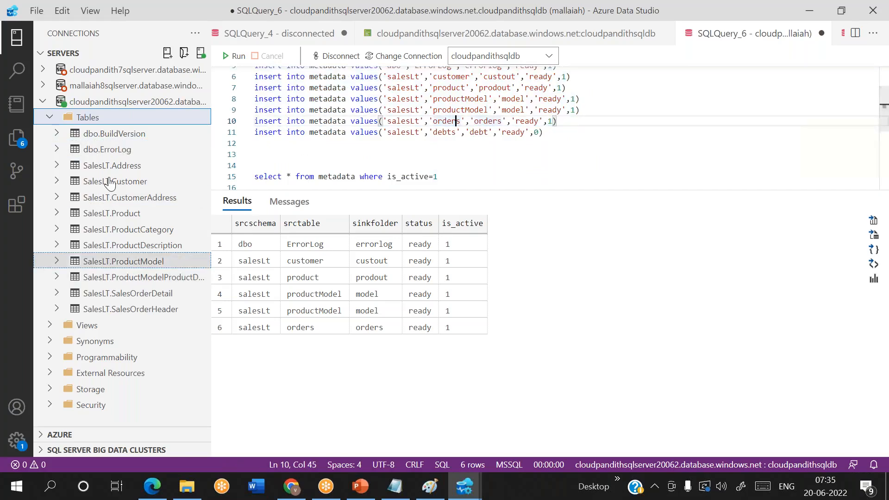
left_click(451, 181)
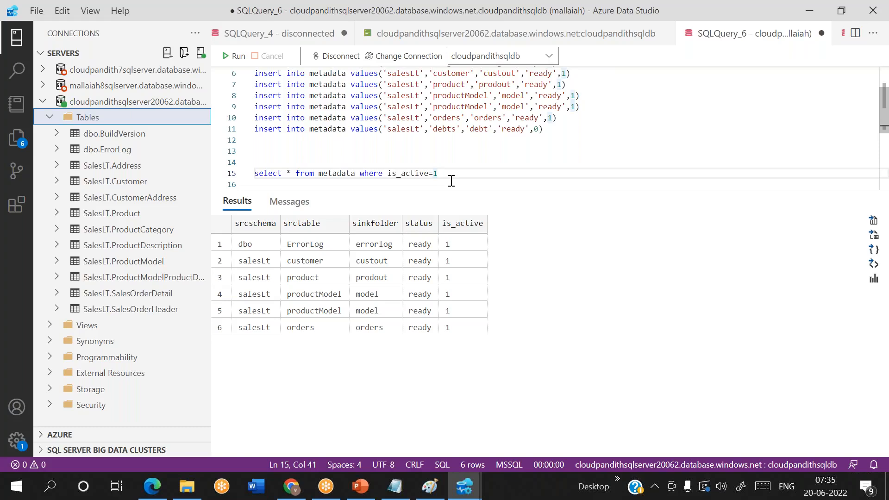
double_click(528, 119)
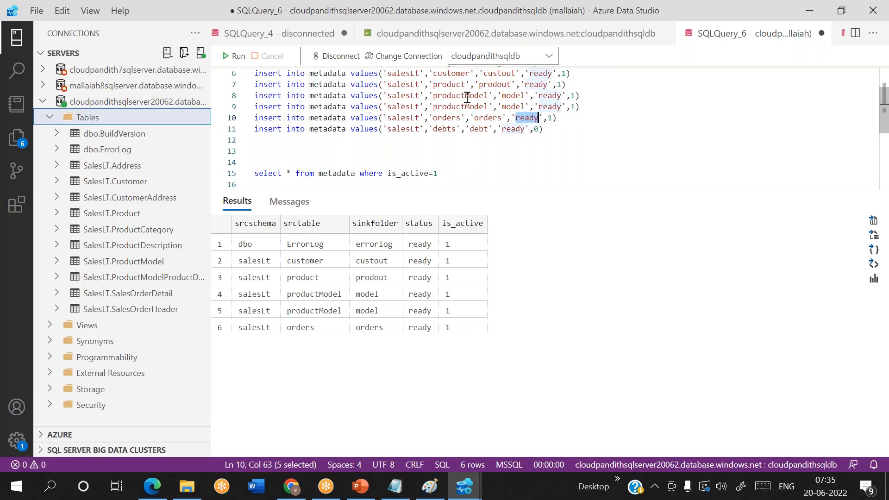
double_click(447, 118)
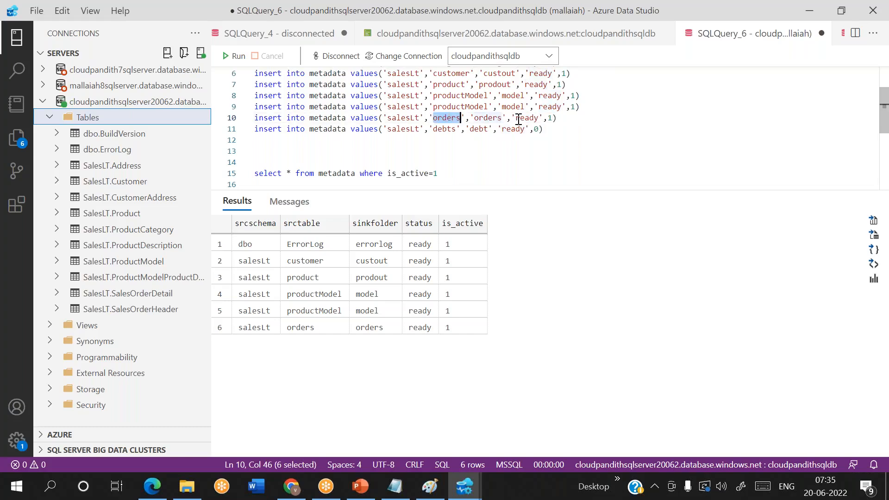
left_click_drag(516, 119, 558, 126)
scroll(536, 118, "up", 1)
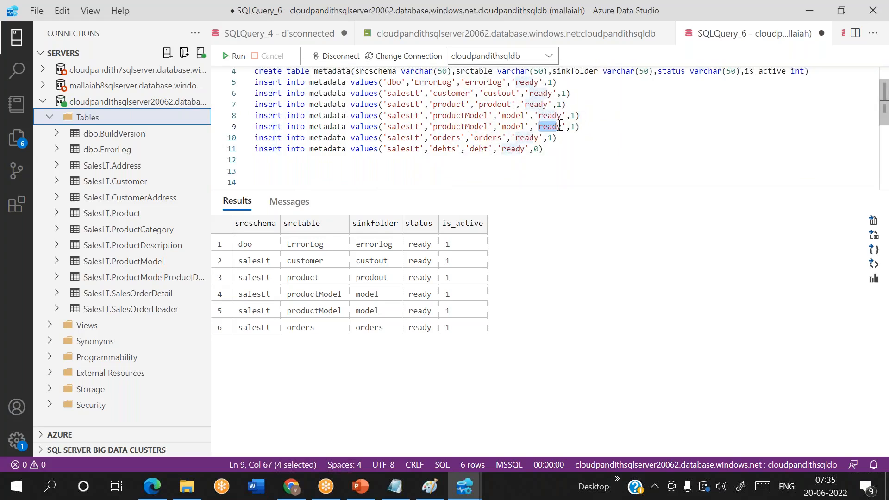
Step: Delete the duplicate productModel insert line and its leftover blank line
left_click(608, 124)
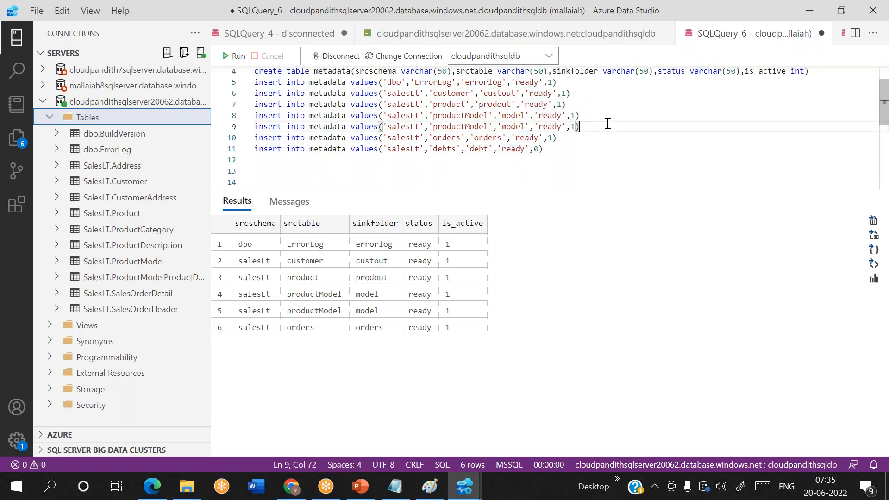
key("shift+Home")
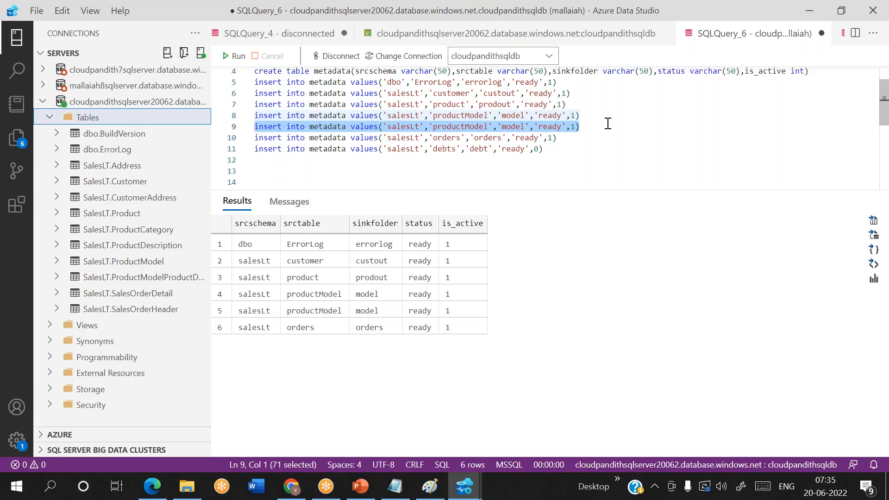
key("Delete")
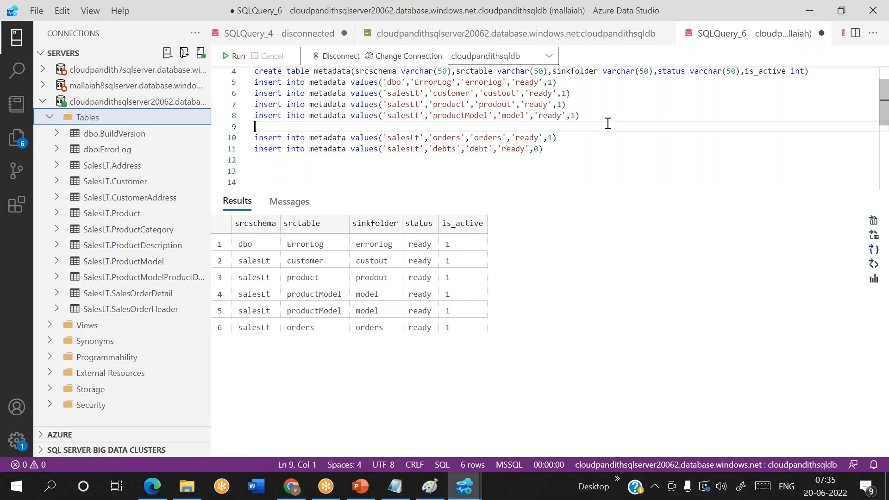
key("BackSpace")
left_click(271, 297)
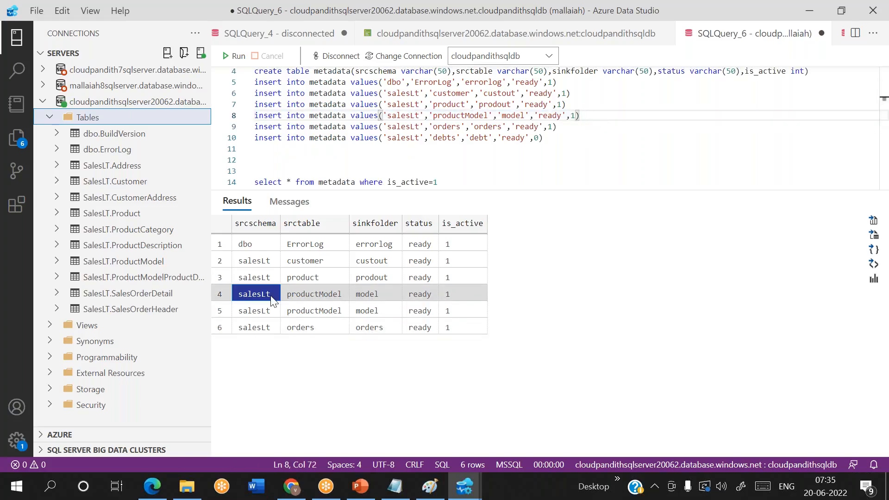
Step: Draft a 'delete from metadata where srctable' statement on line 12, then discard it
left_click(564, 139)
key("Return")
key("Return")
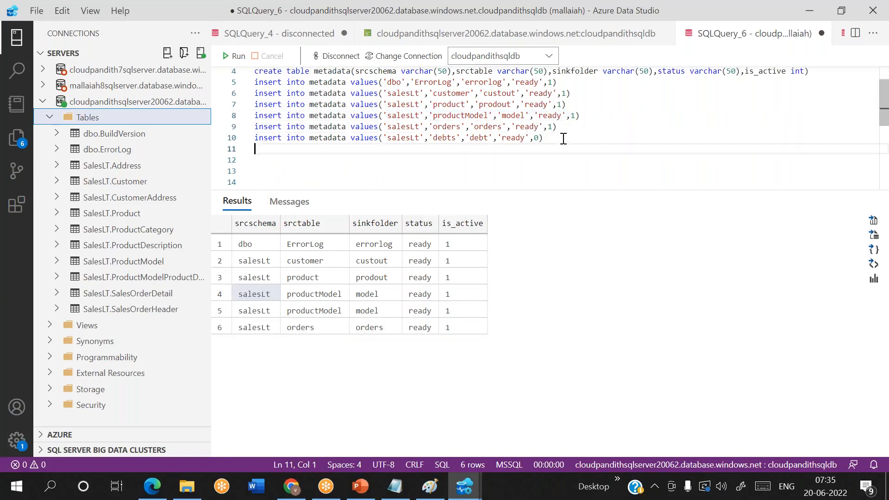
type("dee")
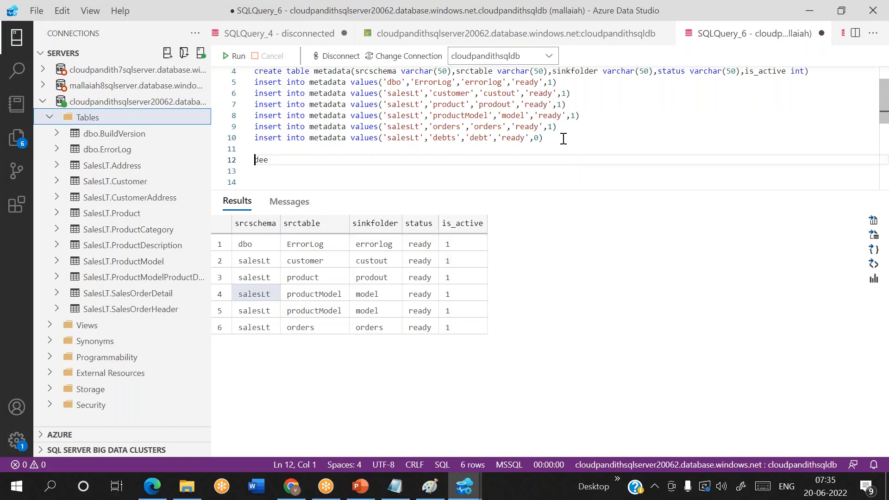
key("Home")
type("lete")
key("BackSpace")
key("shift+Home")
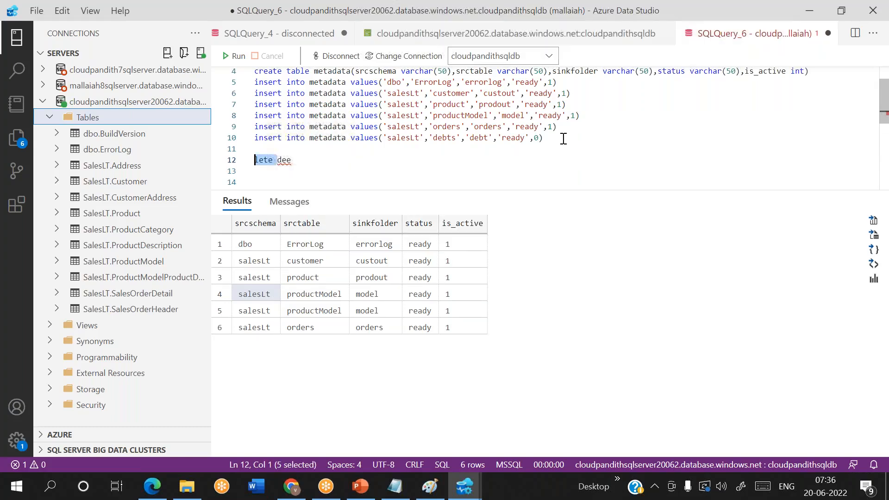
key("BackSpace")
key("End")
type("le")
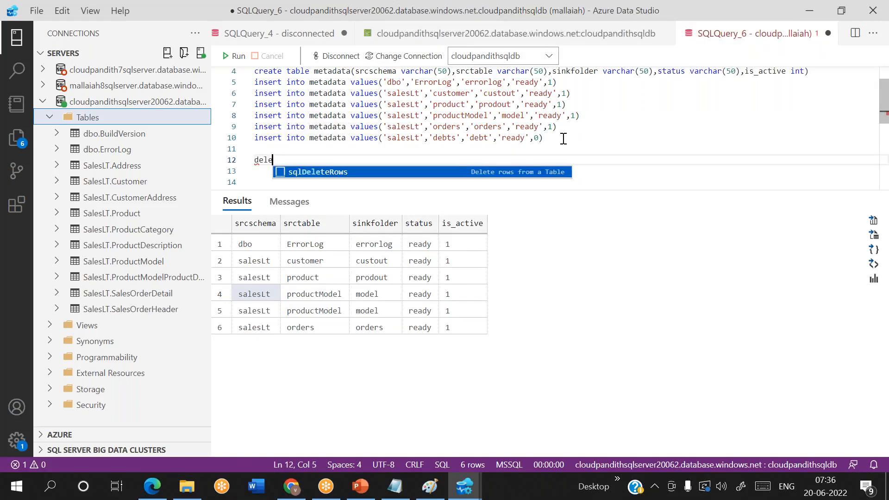
type("te from ")
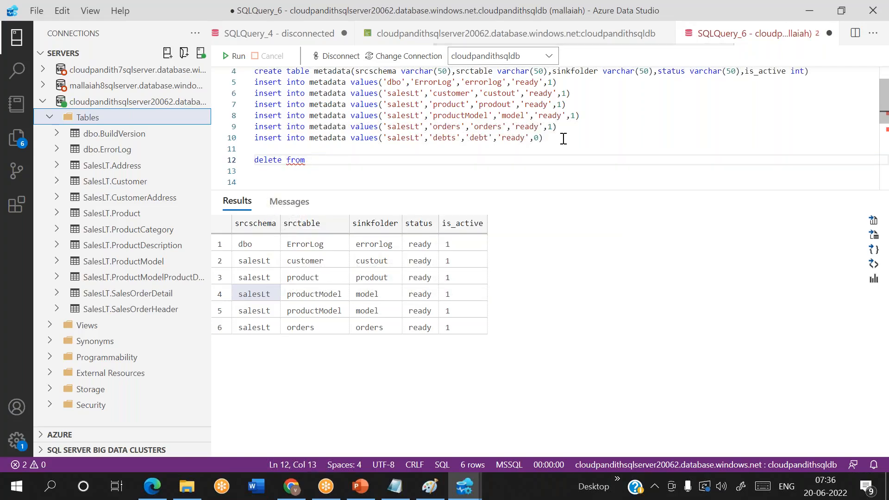
type("metadat")
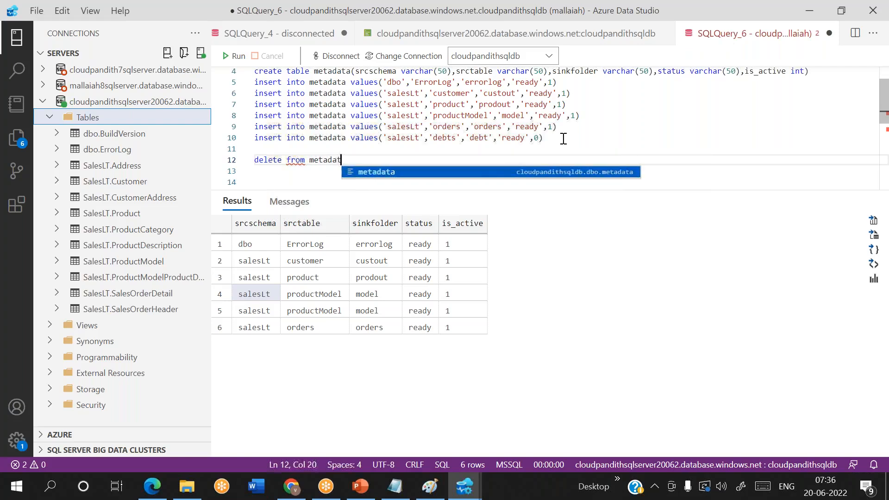
type("a where stays")
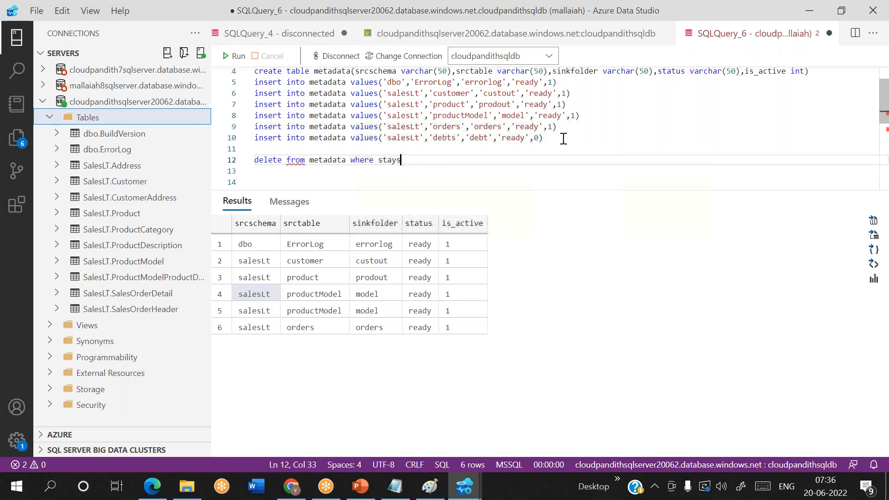
key("BackSpace")
type("t")
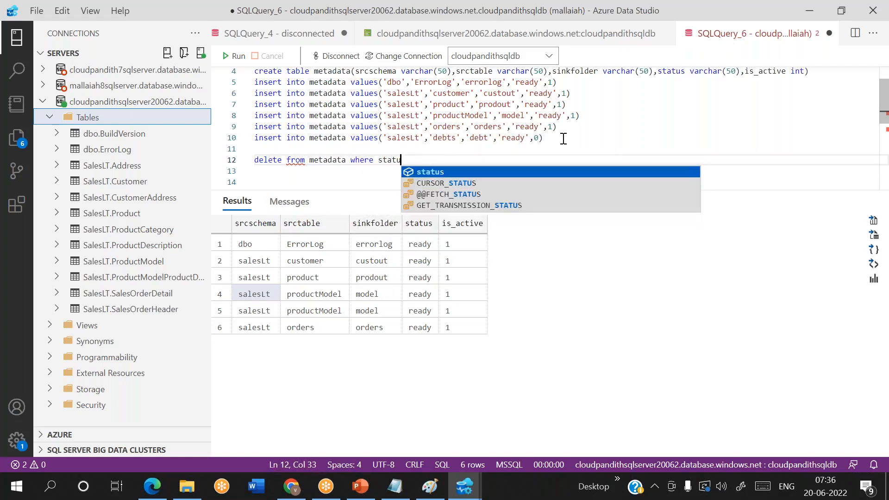
key("ctrl+BackSpace")
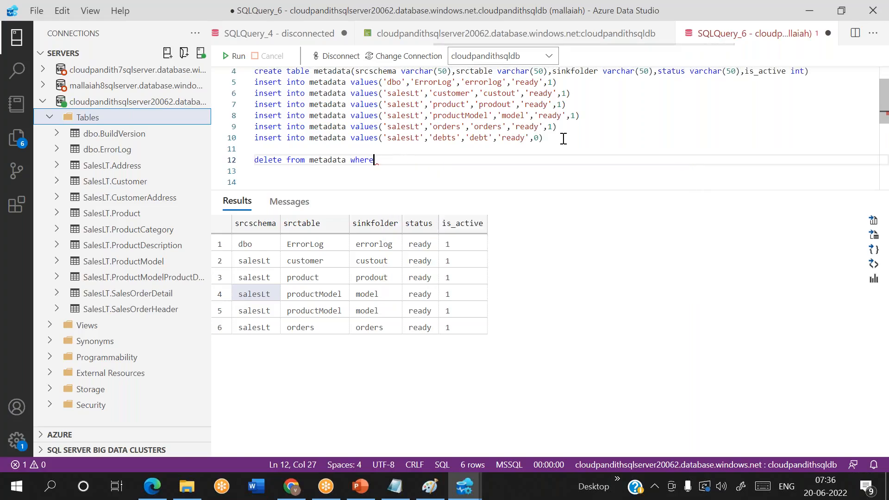
type("s")
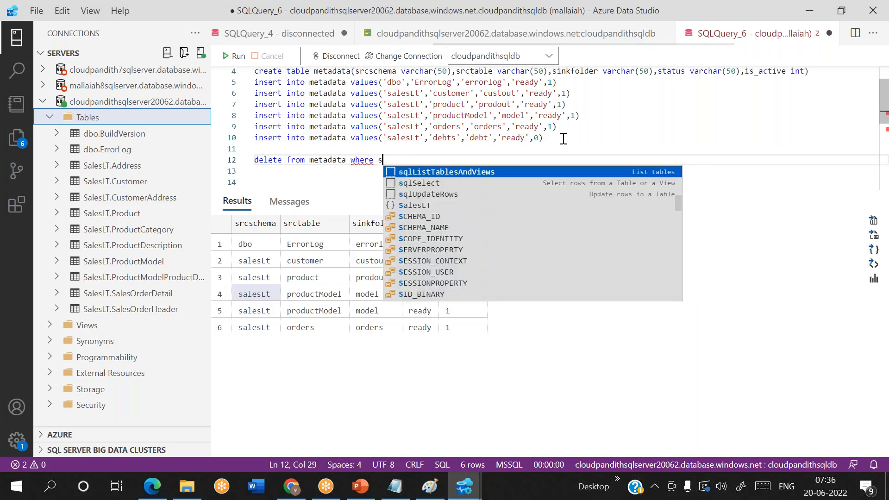
type("rctable")
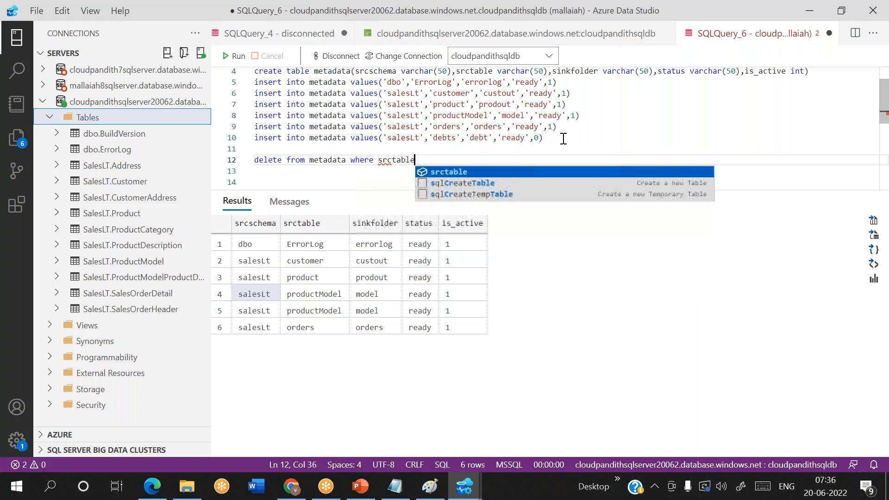
key("shift+Home")
key("BackSpace")
Step: Run 'truncate table metadata', then re-run the six insert statements
type("truncat")
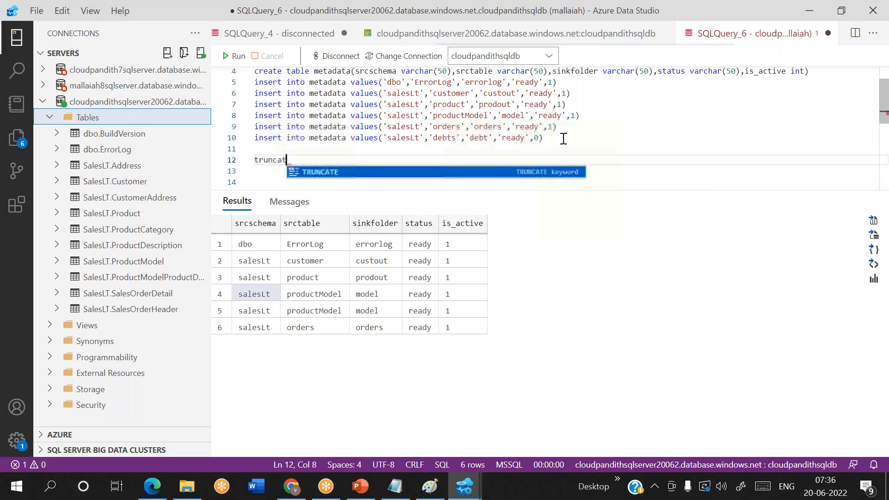
type("e table metadata")
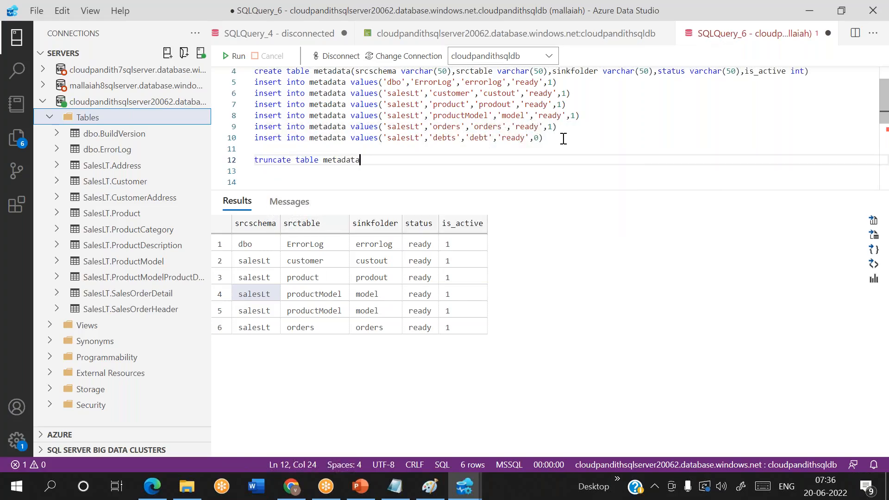
key("shift+Home")
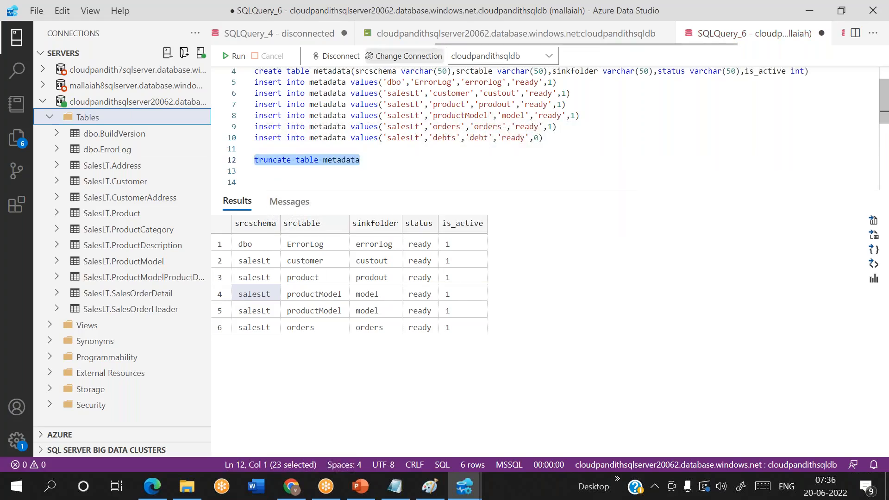
left_click(236, 56)
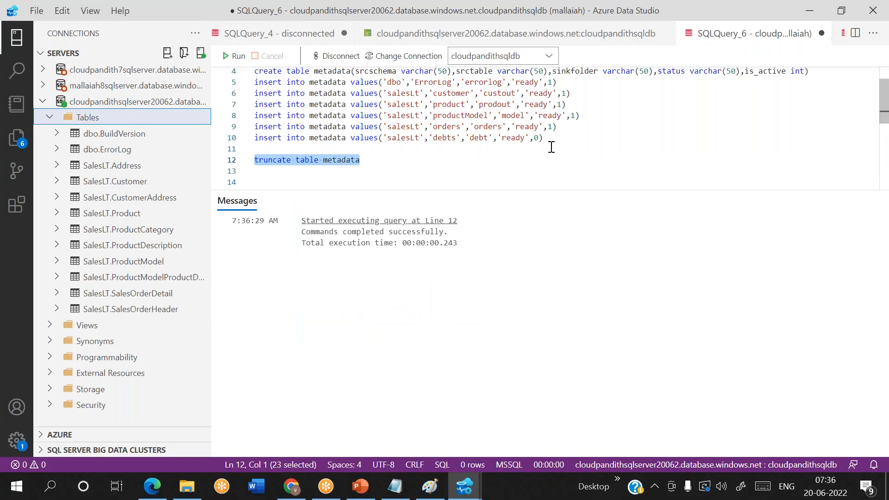
scroll(550, 147, "up", 1)
left_click_drag(551, 165, 244, 106)
left_click(236, 56)
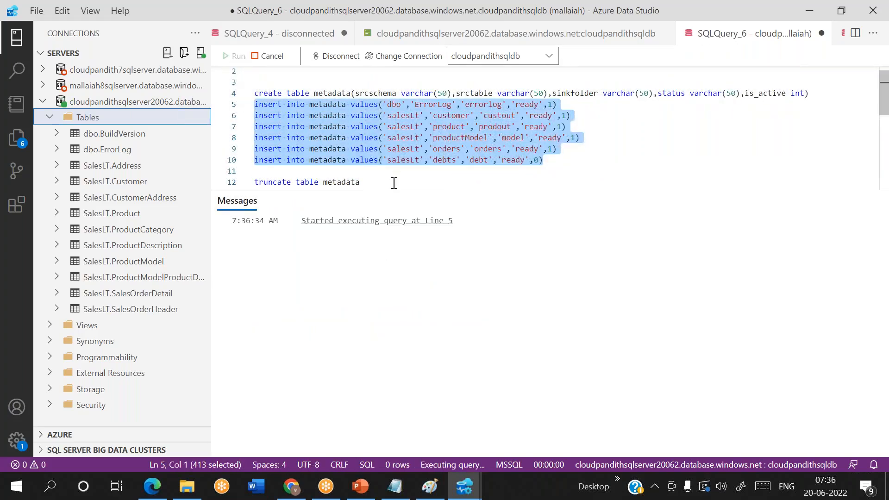
Step: Replace line 12 with the query 'select * from metadata'
left_click(374, 182)
key("shift+Home")
key("BackSpace")
type("sel")
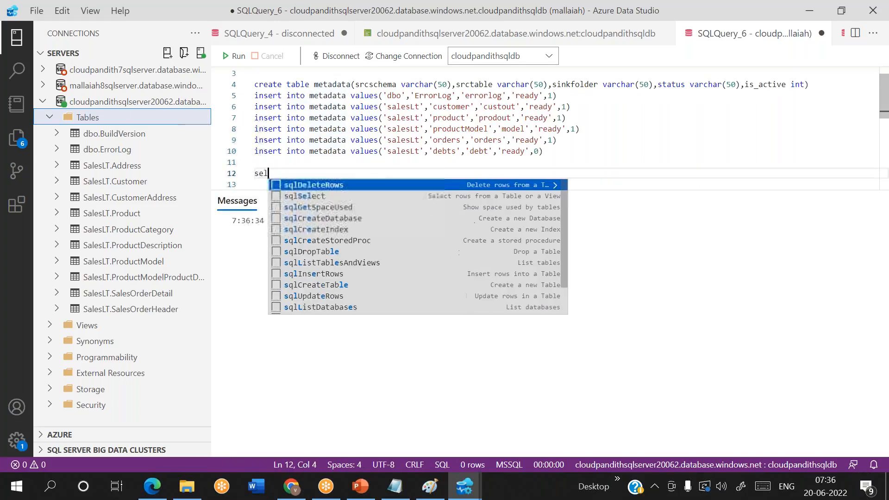
type("ect * from metadata")
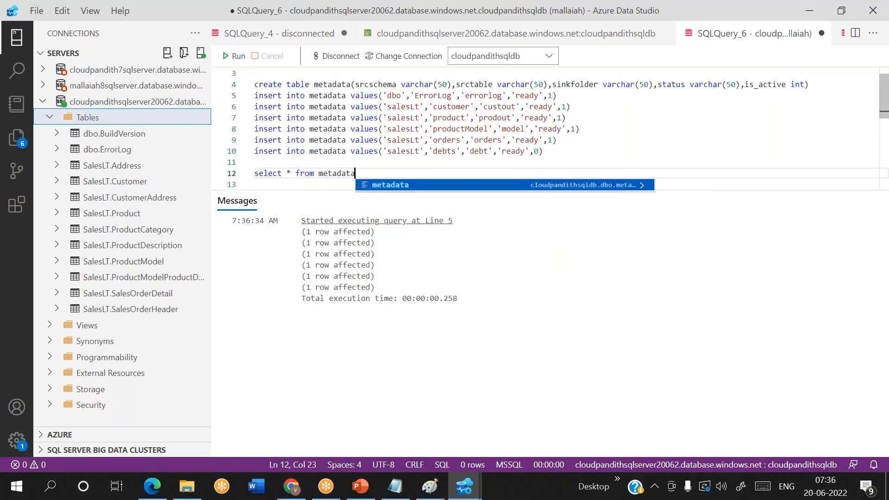
key("shift+Home")
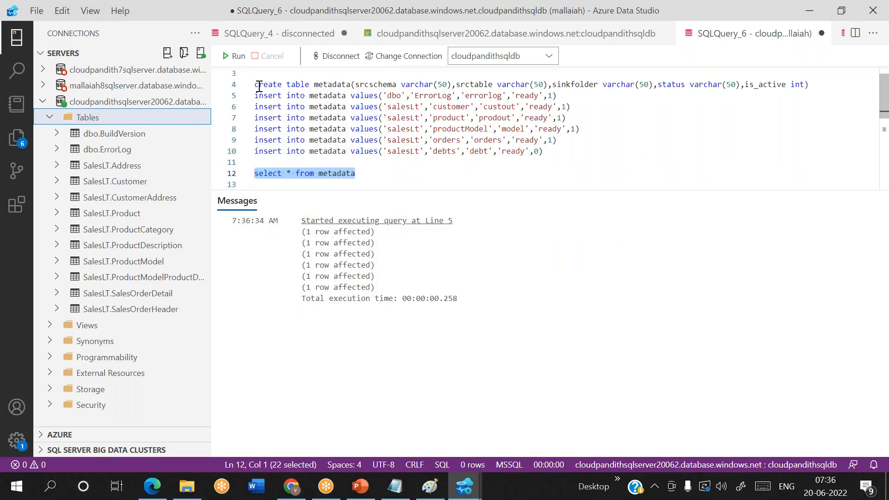
left_click(235, 55)
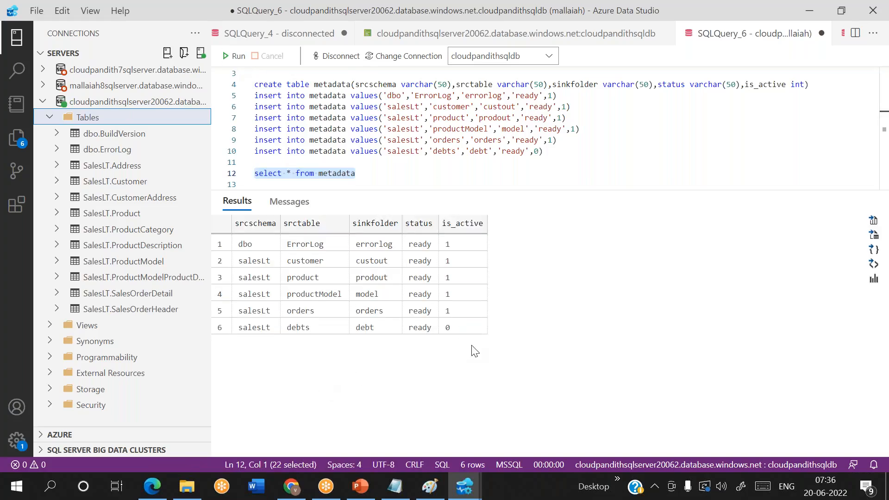
left_click(457, 329)
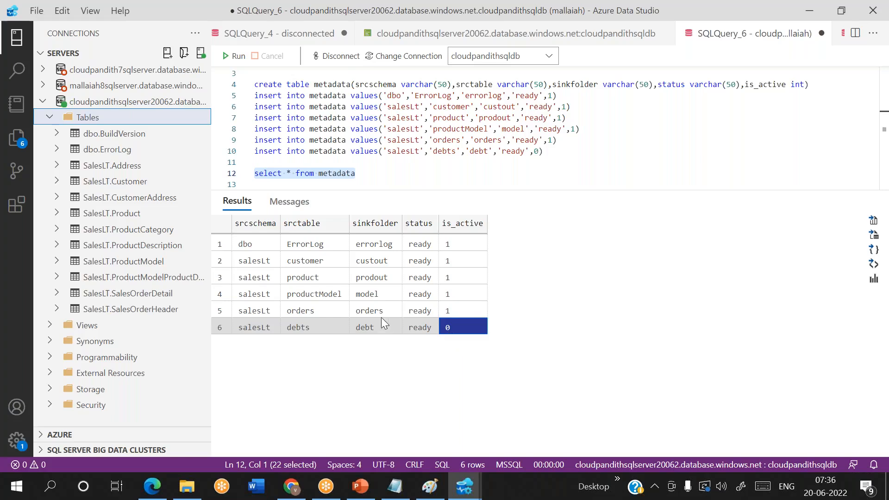
left_click(320, 310)
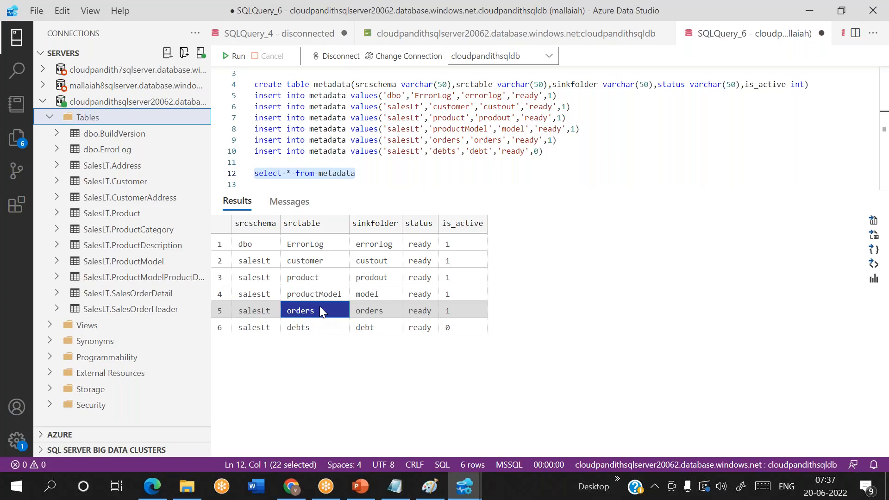
left_click(395, 173)
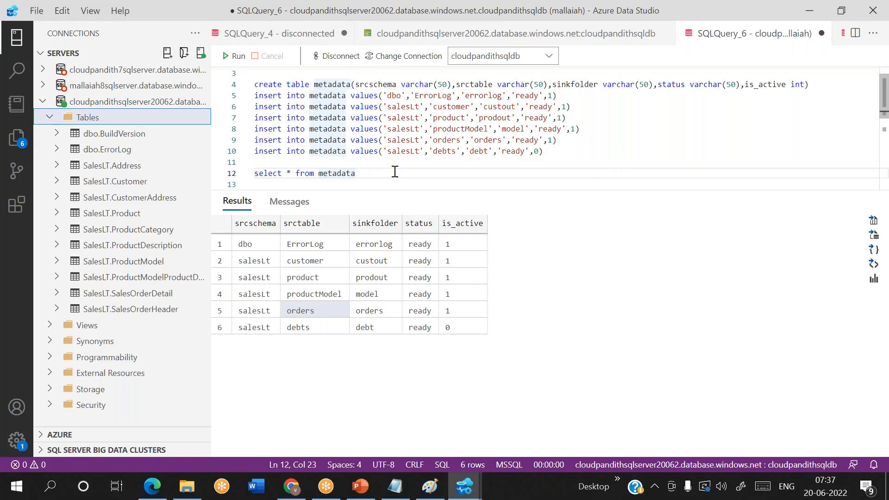
mouse_move(289, 496)
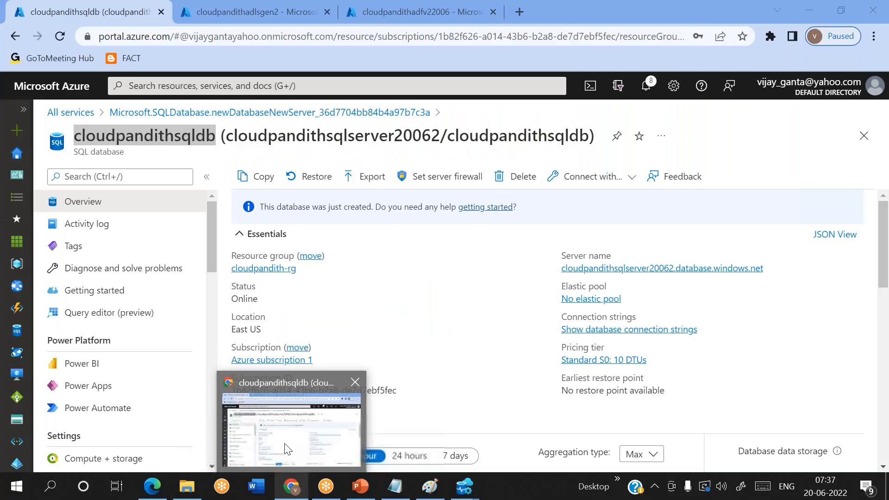
Step: From the cloudpandithadfv22006 overview's Getting started section, open Data Factory Studio in a new tab
left_click(287, 448)
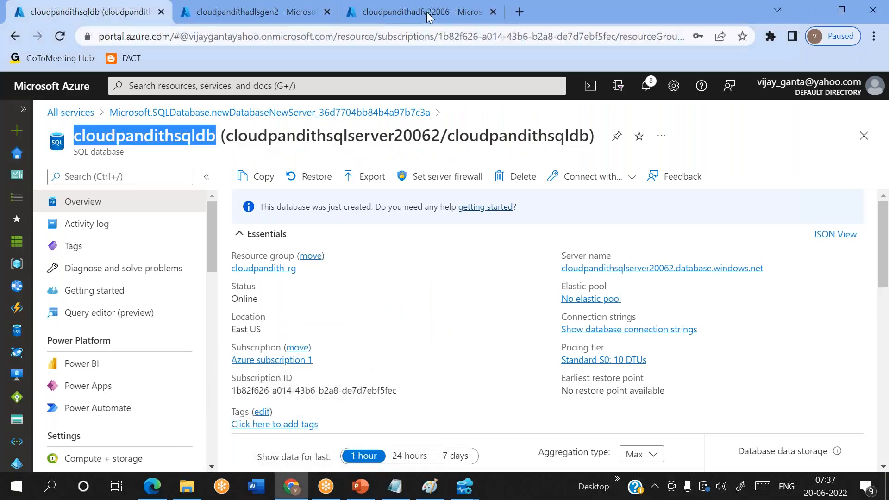
left_click(426, 20)
scroll(318, 402, "down", 2)
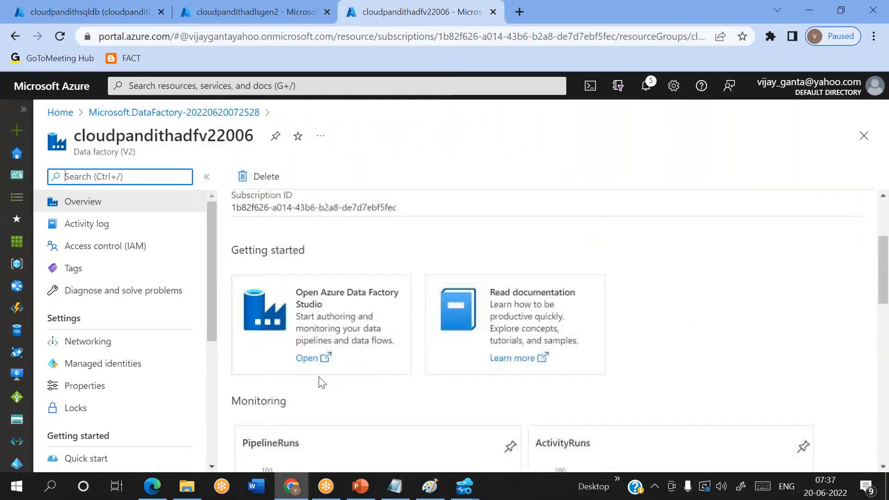
left_click(311, 365)
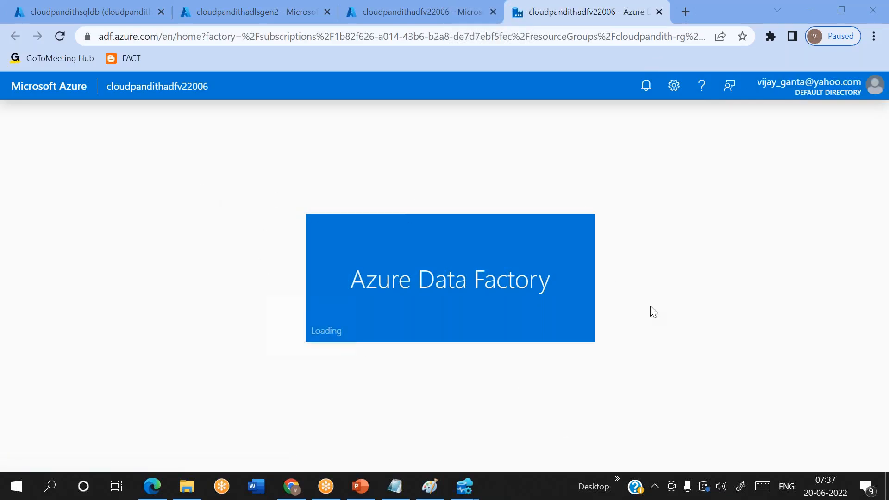
Step: Start a new linked service in Manage using the Azure SQL Database connector
left_click(10, 239)
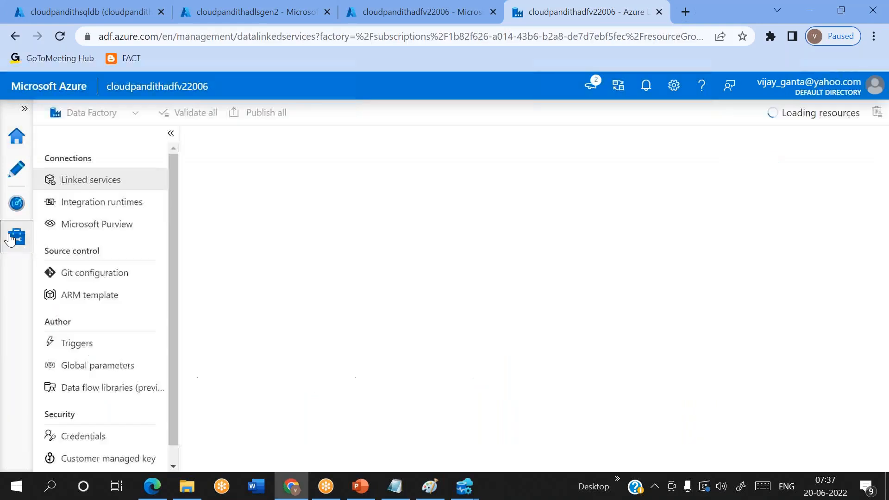
left_click(225, 192)
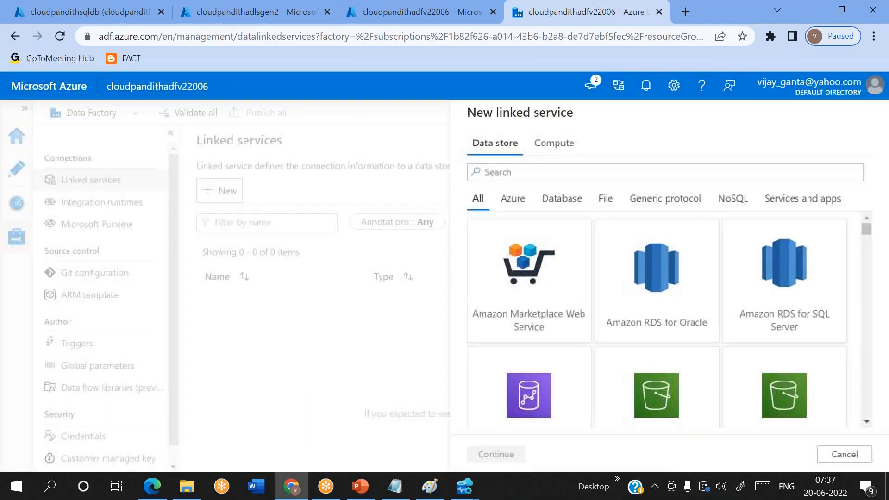
type("porta")
key("ctrl+a")
key("BackSpace")
type("sql da")
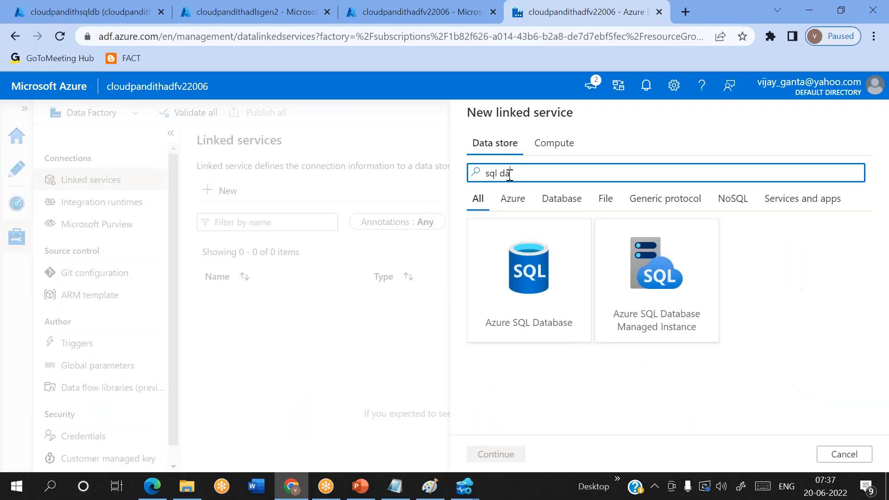
double_click(532, 271)
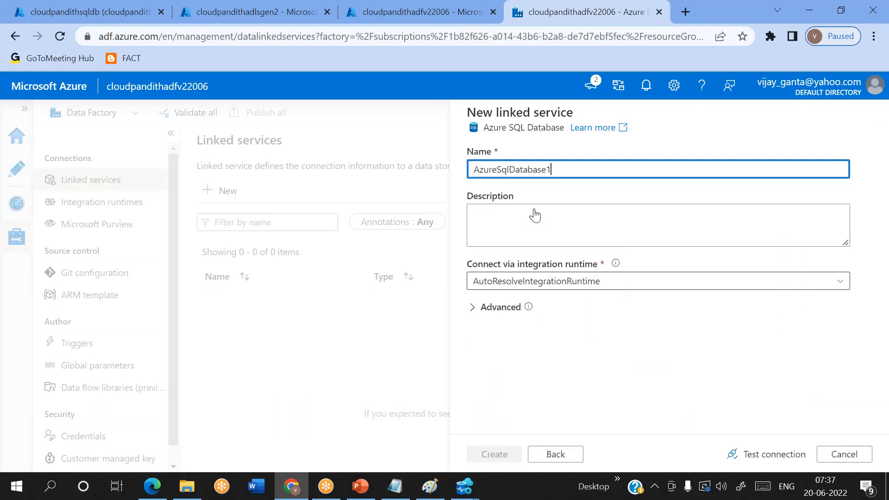
left_click(613, 23)
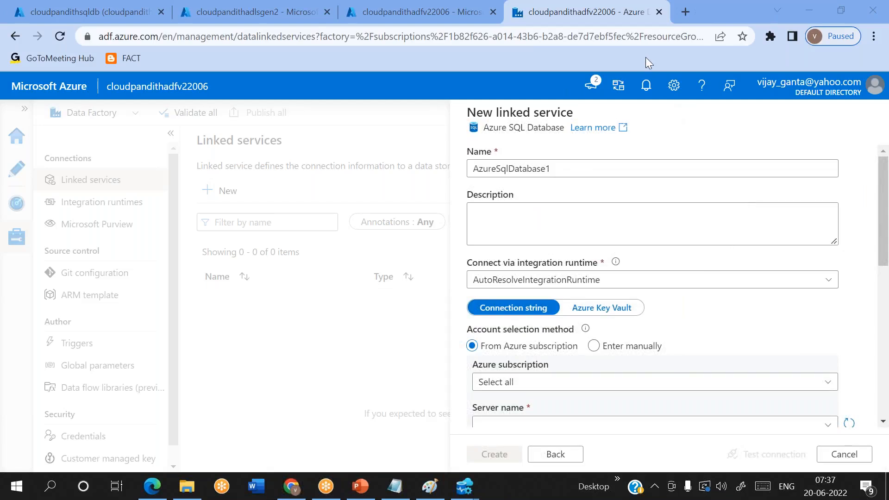
Step: Name the linked service LS_ASDB
left_click(571, 164)
double_click(572, 165)
type("LS_ASDB")
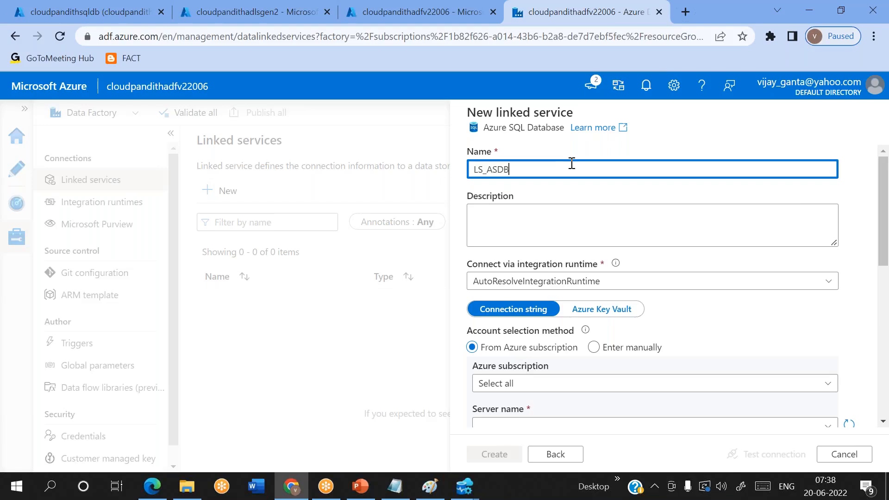
key("super+Tab")
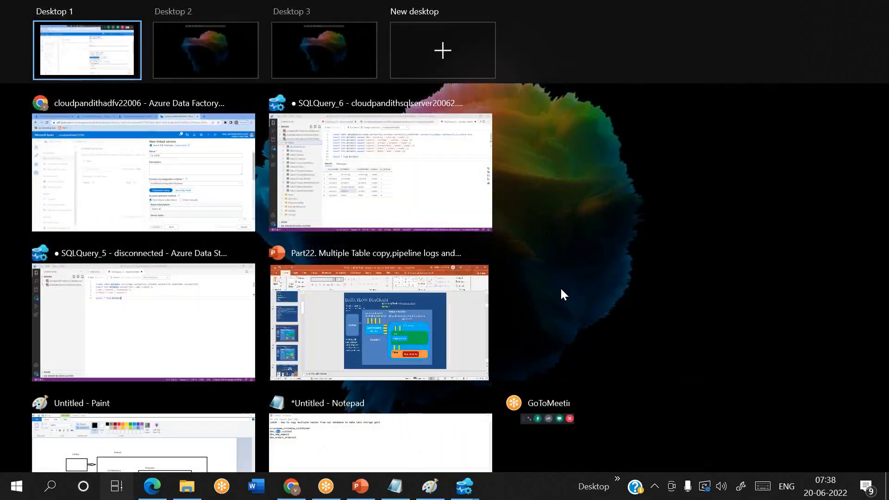
left_click(166, 193)
Step: Select Azure subscription 1, server cloudpandithsqlserver20062 and database cloudpandithsqldb
scroll(539, 292, "down", 5)
left_click(498, 168)
left_click(527, 214)
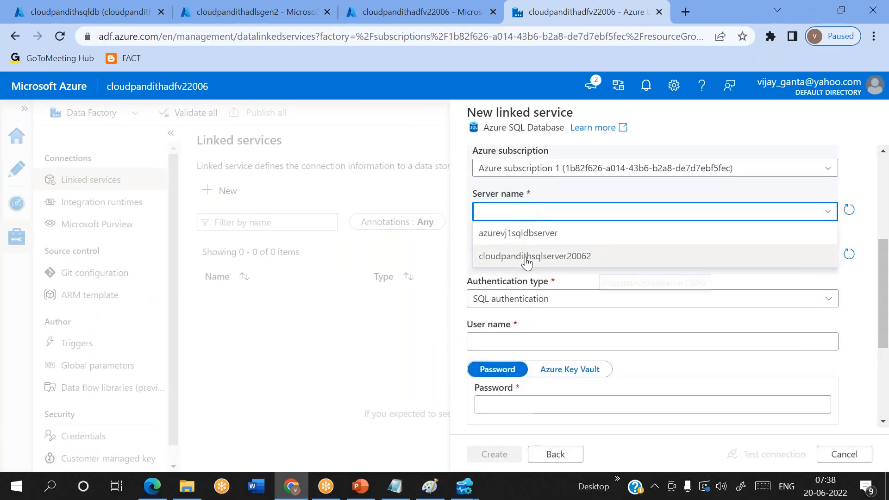
left_click(527, 258)
left_click(512, 256)
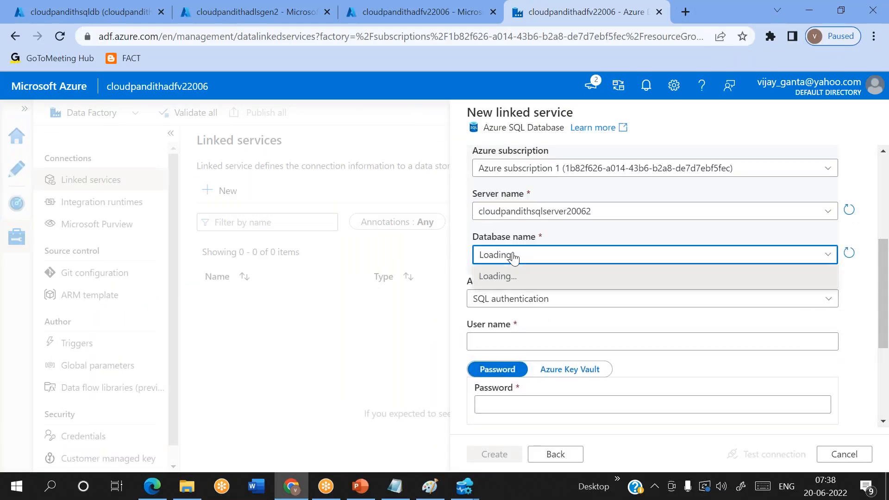
left_click(508, 297)
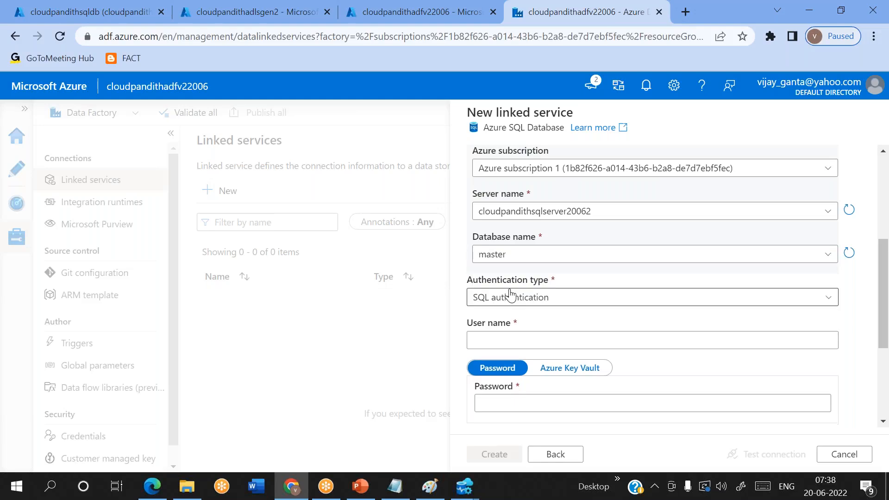
left_click(530, 257)
left_click(535, 280)
scroll(509, 260, "down", 2)
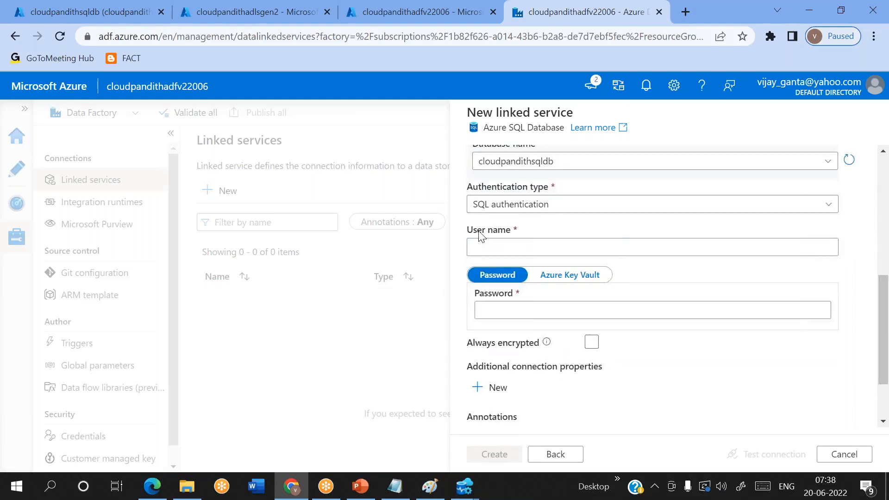
Step: Enter the SQL user name and password, test the connection, and create LS_ASDB
left_click(477, 248)
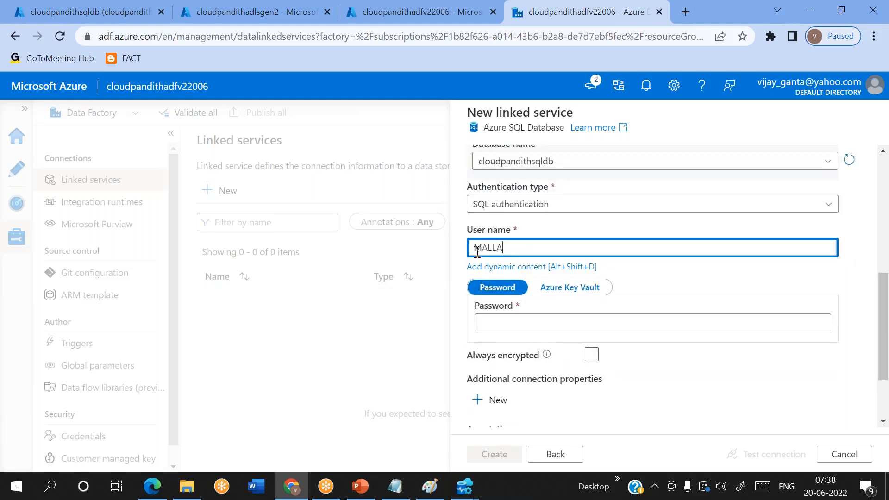
key("ctrl+a")
key("BackSpace")
key("Tab")
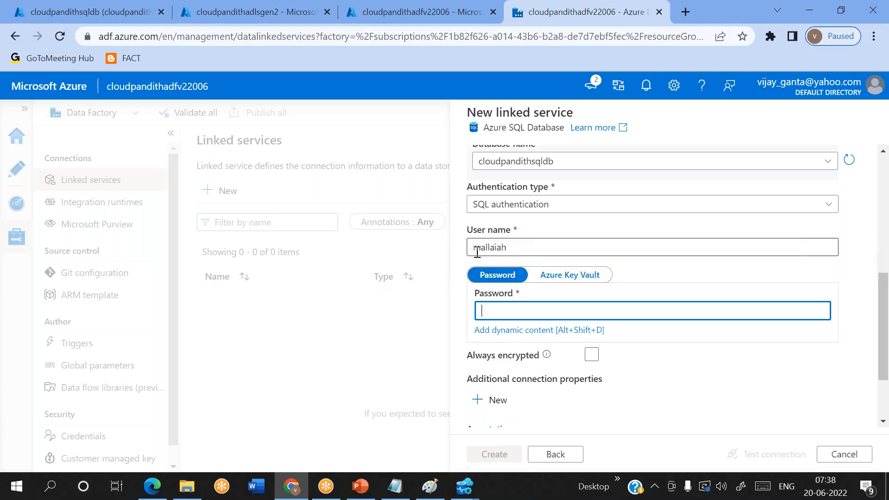
type("••••••")
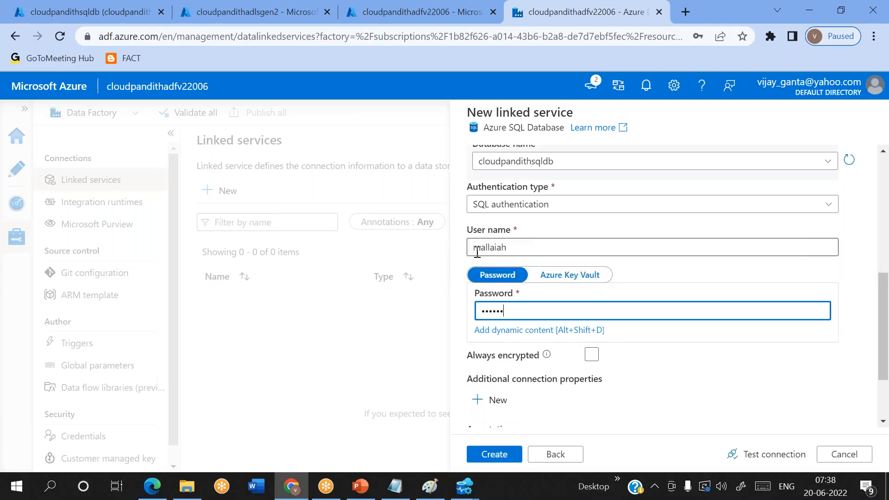
left_click(757, 453)
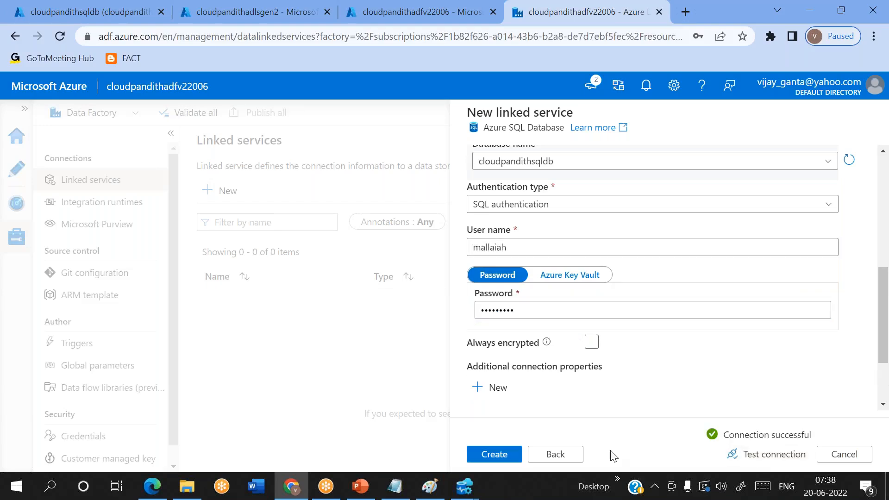
left_click(509, 454)
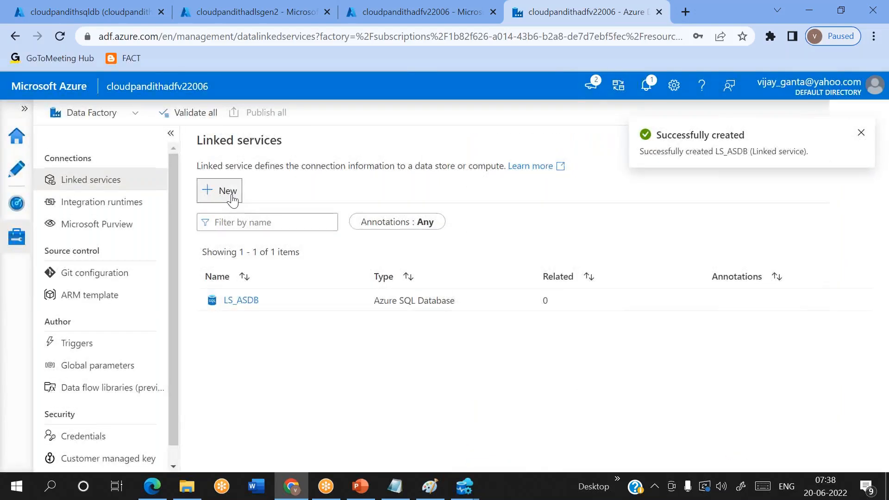
Step: Start an Azure Data Lake Storage Gen2 linked service named LS_ASDLGen2
left_click(231, 194)
left_click(536, 169)
type("2")
left_click(540, 297)
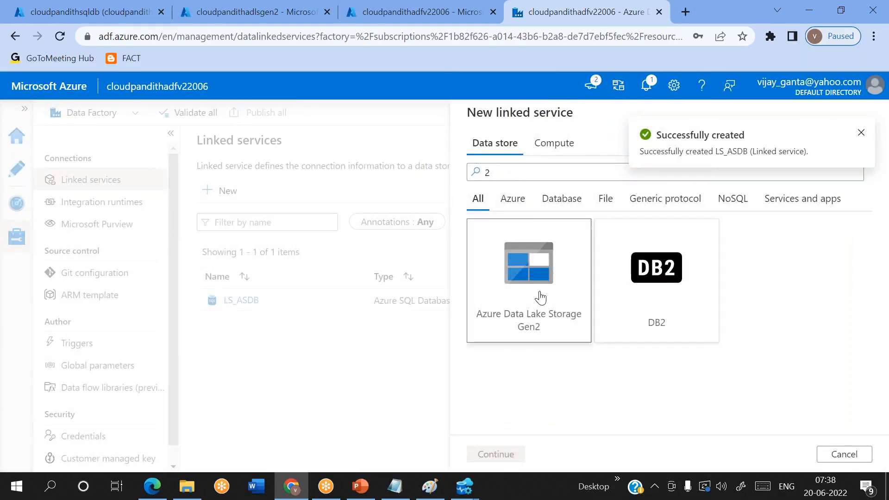
left_click(496, 454)
key("ctrl+a")
key("BackSpace")
type("LS")
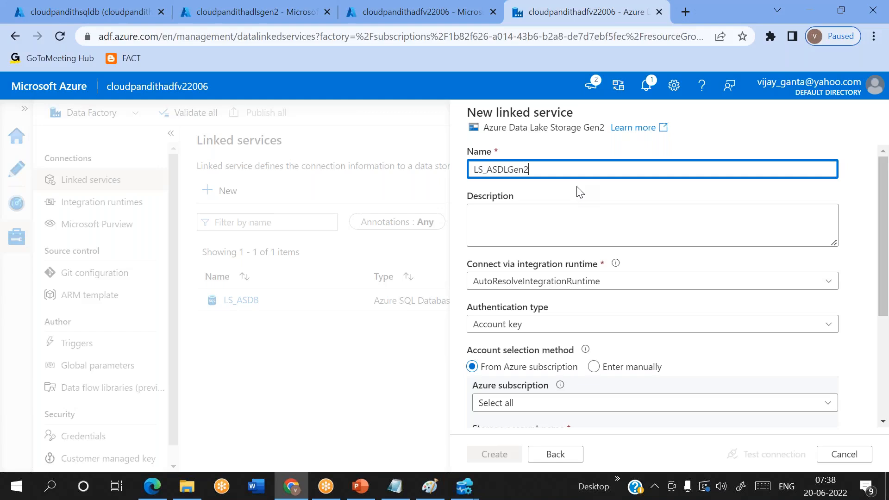
type("_ASDLGen2")
Step: Point it at Azure subscription 1 and storage account cloudpandithadlsgen2, test, and create it
scroll(580, 192, "down", 4)
left_click(511, 227)
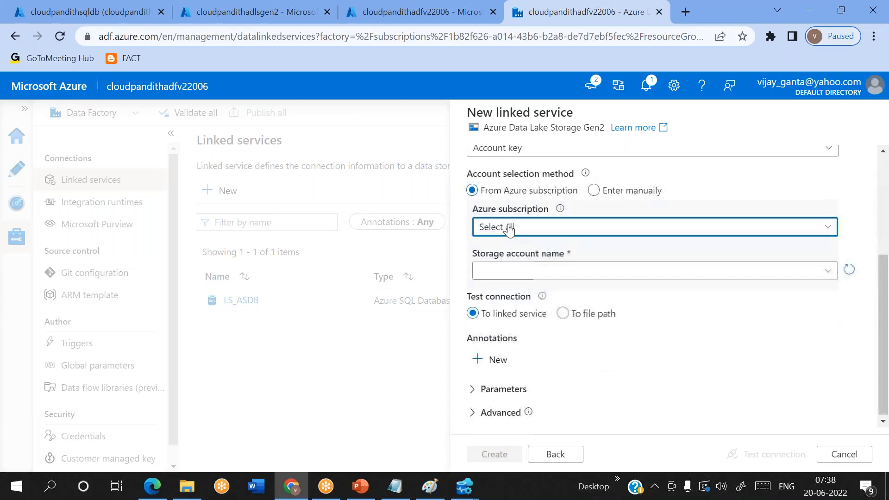
left_click(523, 272)
left_click(523, 273)
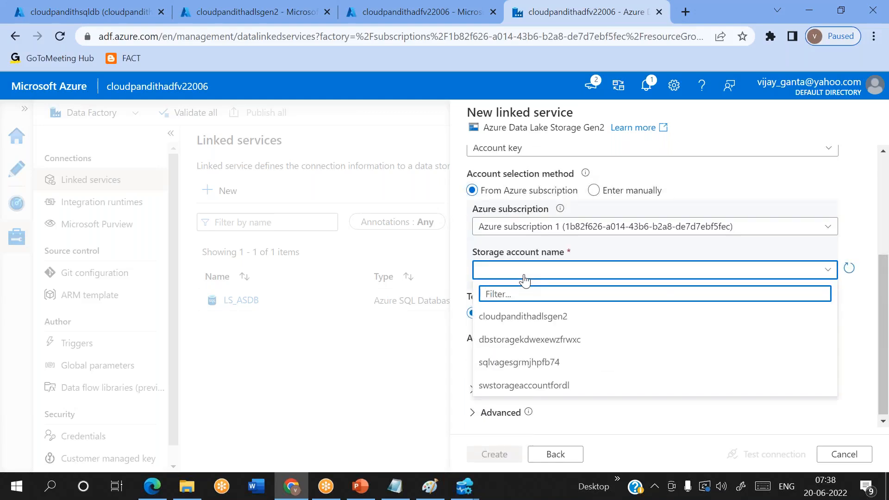
left_click(528, 317)
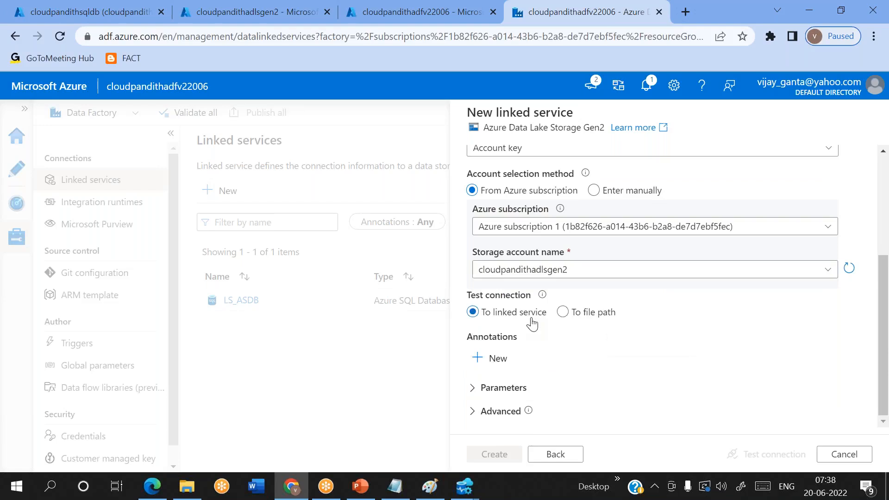
left_click(780, 454)
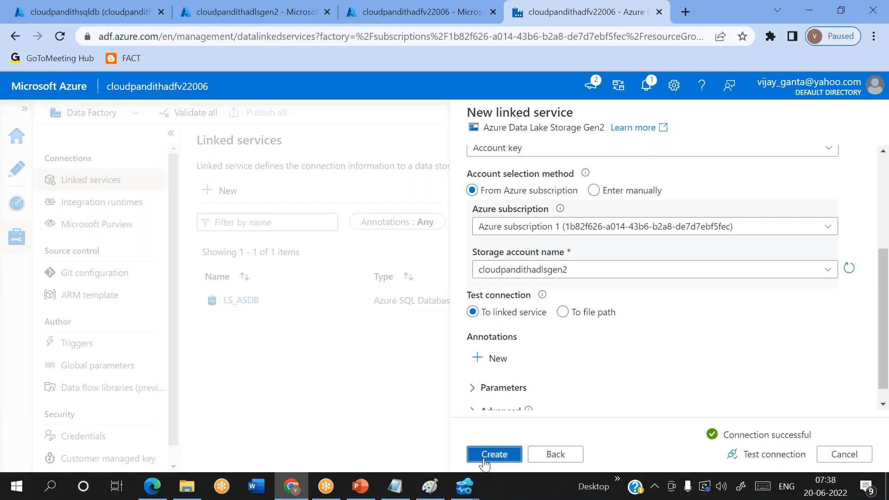
left_click(492, 454)
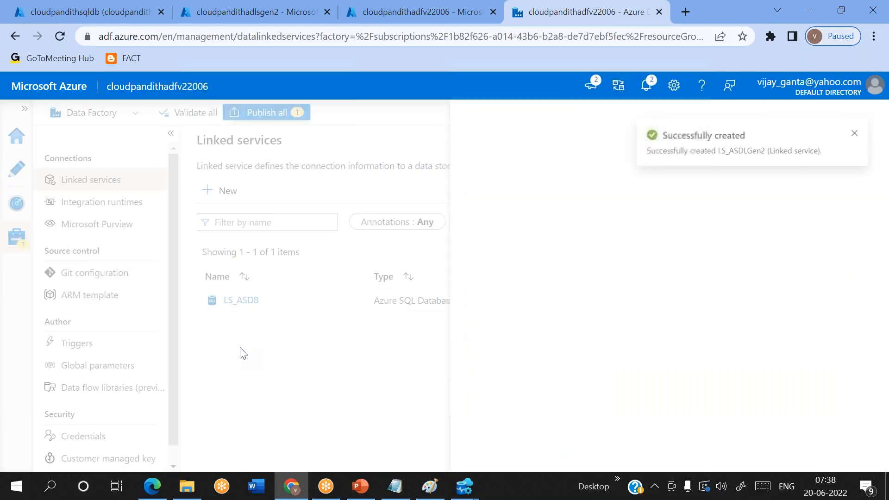
Step: Create a new pipeline and drop a Lookup activity onto its canvas
left_click(27, 181)
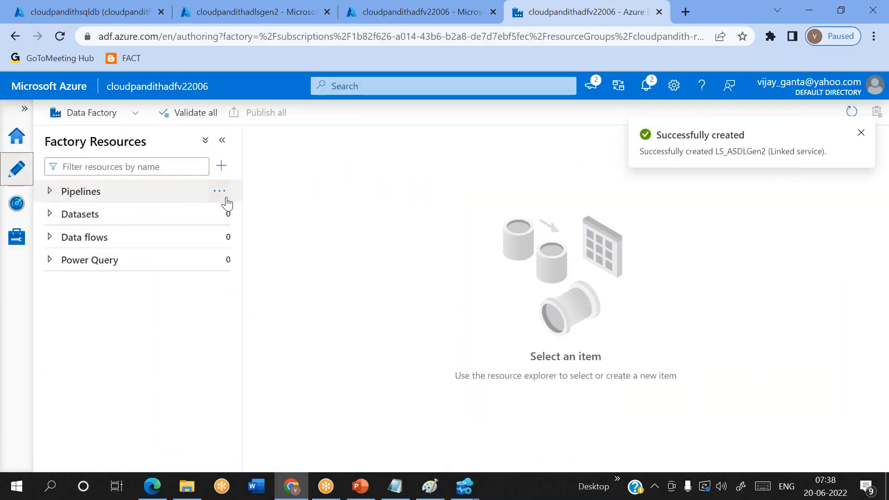
left_click(223, 191)
left_click(259, 214)
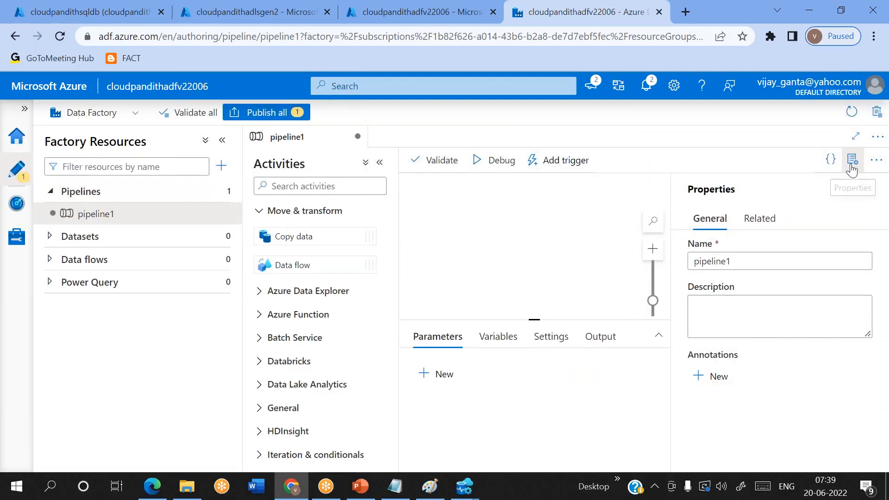
left_click(853, 160)
left_click(272, 186)
type("look")
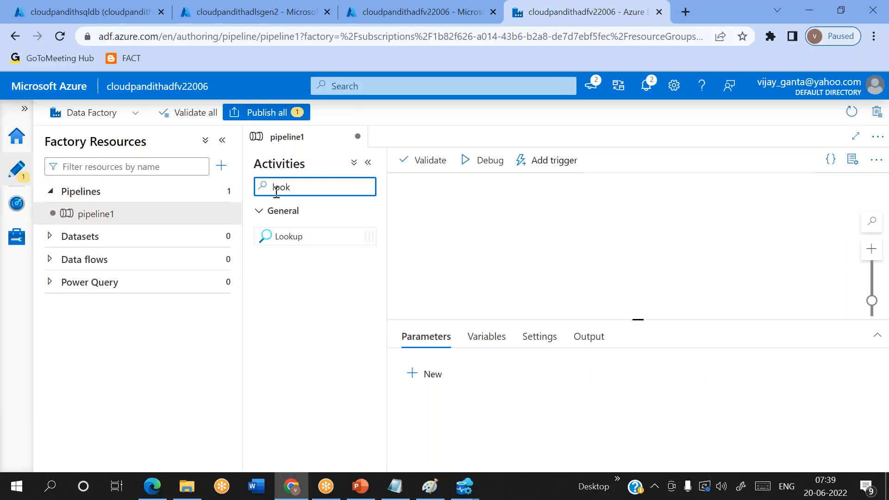
left_click_drag(278, 236, 516, 225)
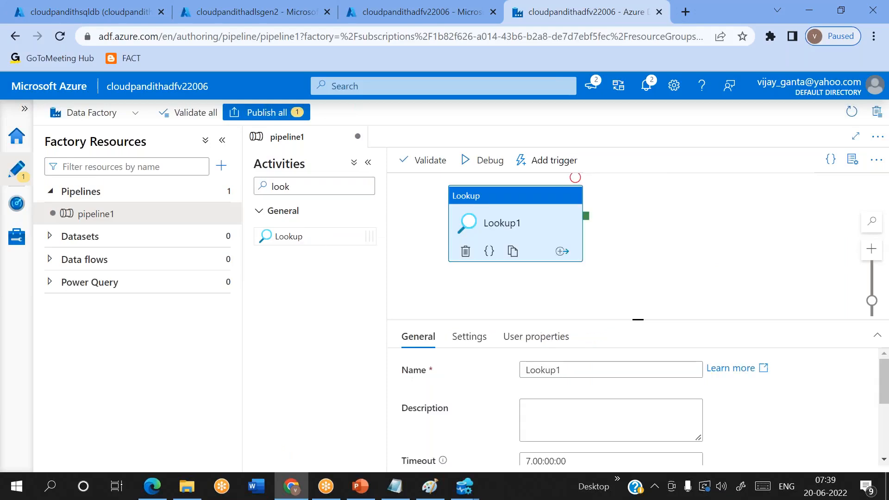
left_click(222, 141)
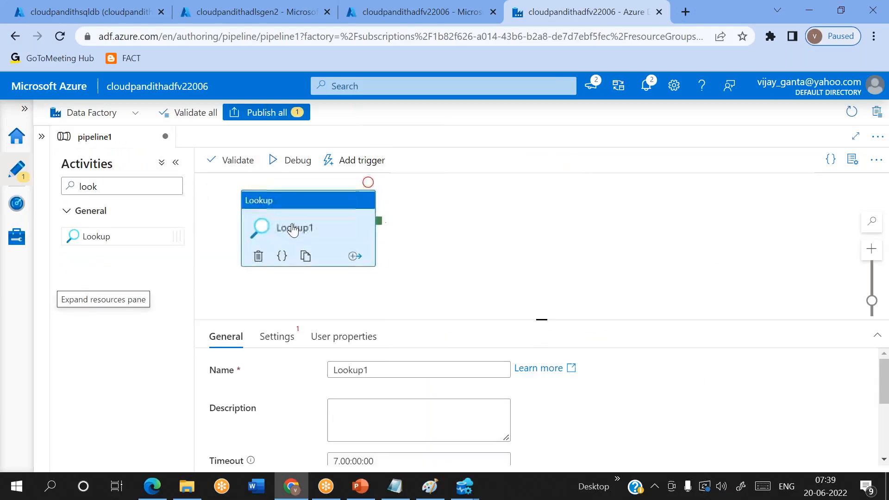
Step: Make Lookup1 return all rows by unchecking First row only
left_click(287, 335)
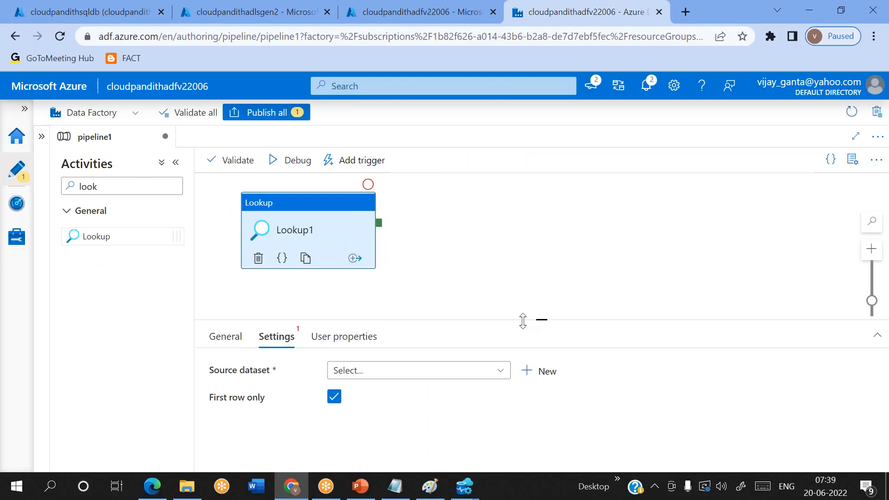
left_click_drag(535, 321, 541, 261)
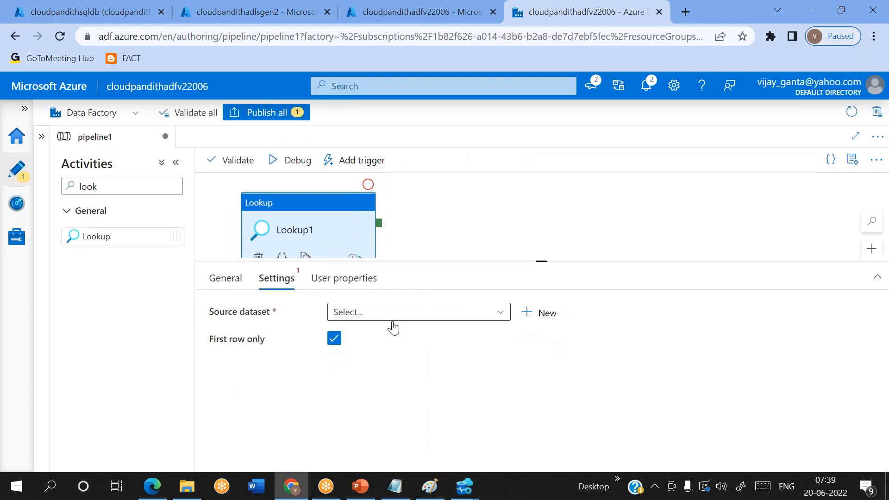
left_click(335, 341)
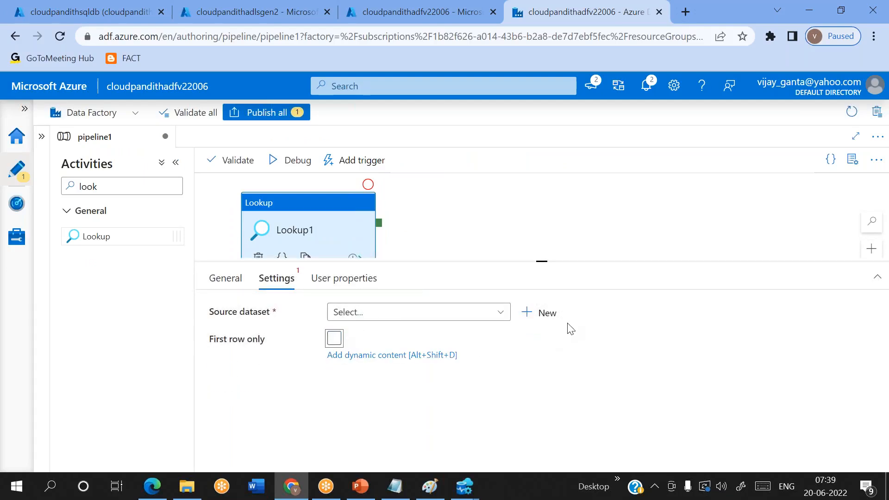
Step: Begin a new Azure SQL Database source dataset on LS_ASDB and browse its tables
left_click(544, 313)
left_click(495, 196)
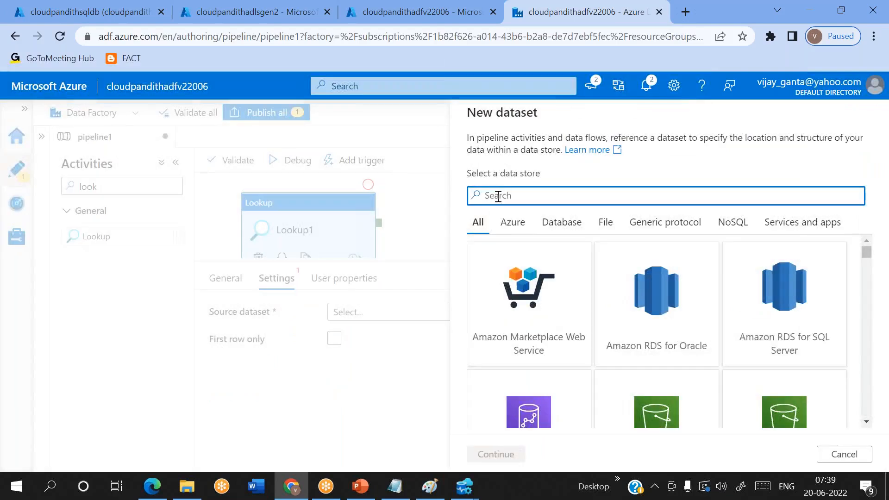
type("sql data")
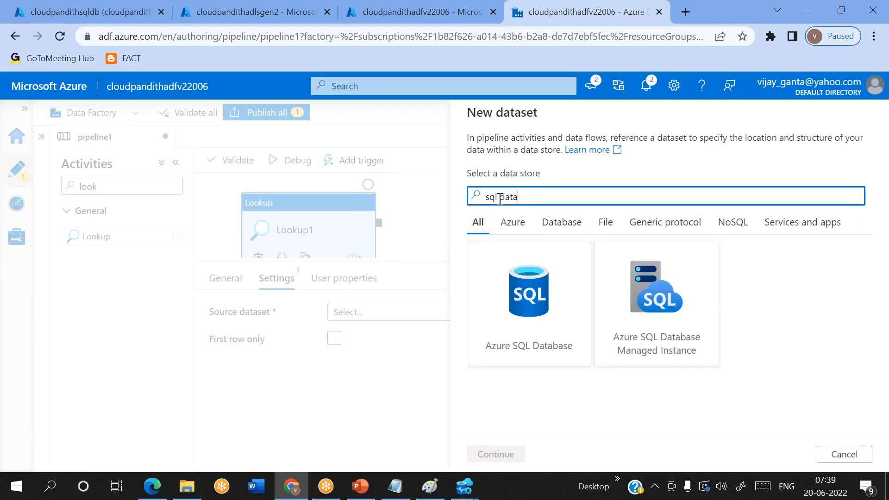
left_click(529, 296)
left_click(496, 454)
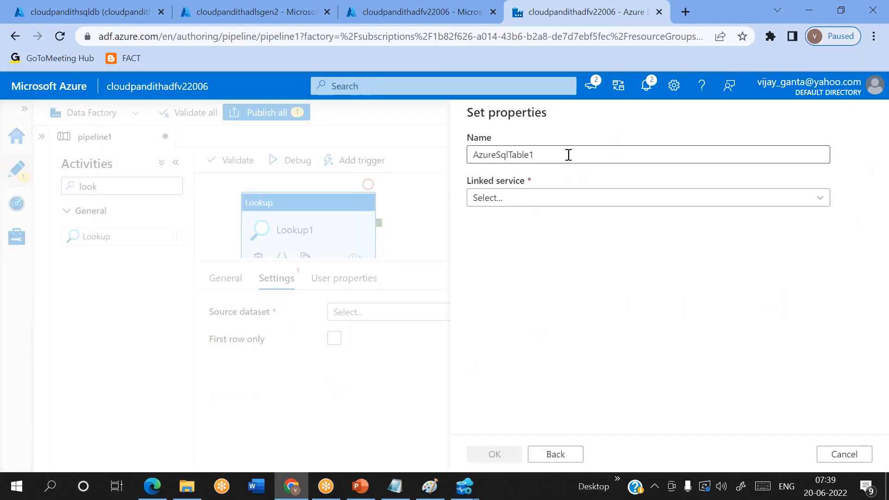
left_click_drag(570, 154, 426, 152)
key("BackSpace")
type("DS_ASDB_LKP")
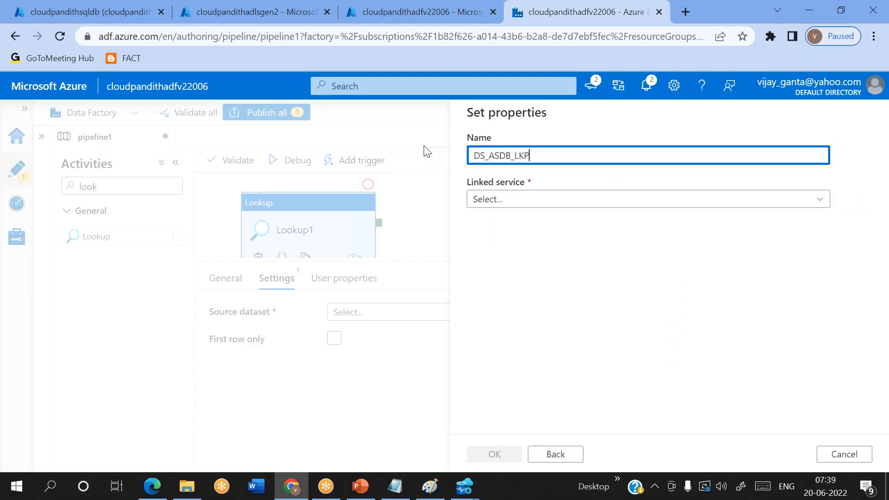
left_click(505, 199)
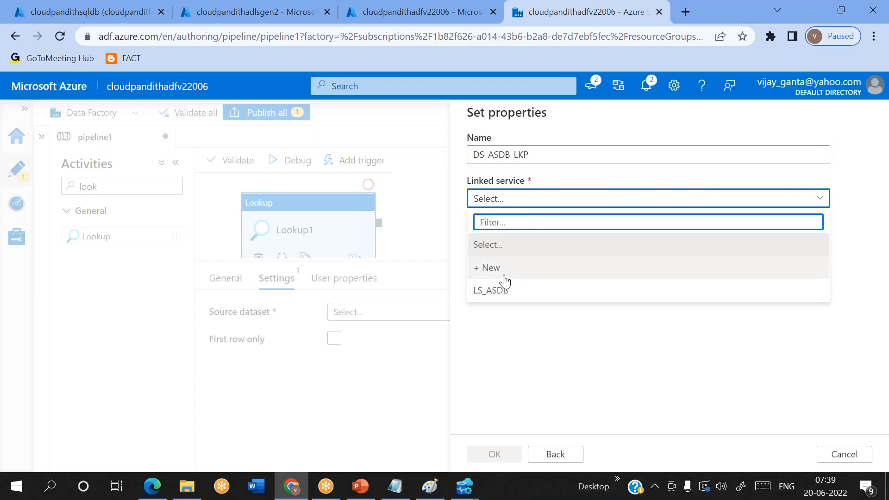
left_click(503, 288)
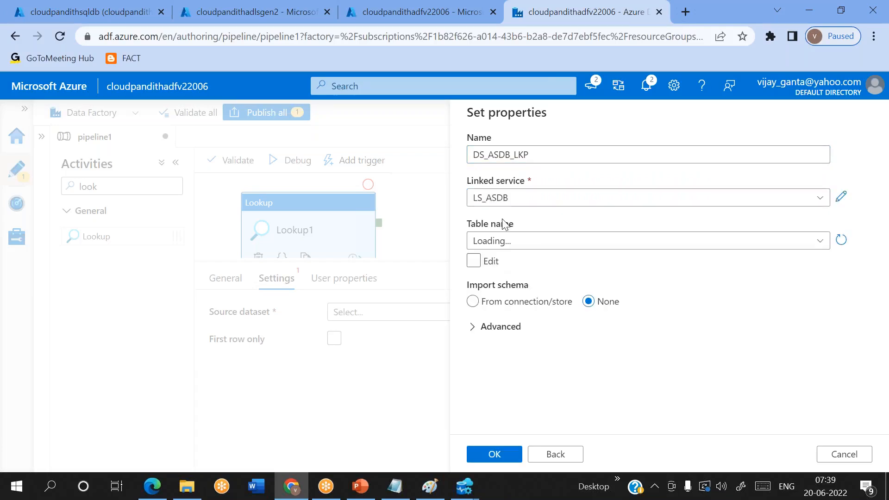
left_click(513, 243)
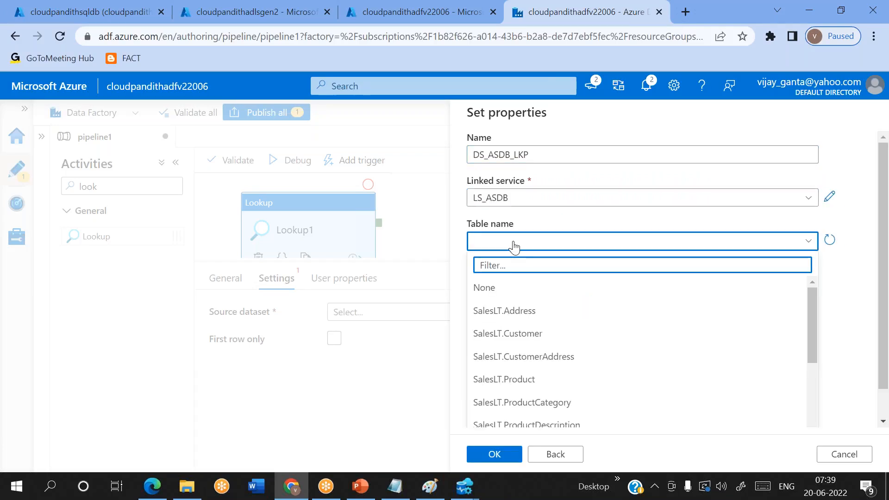
scroll(568, 373, "down", 5)
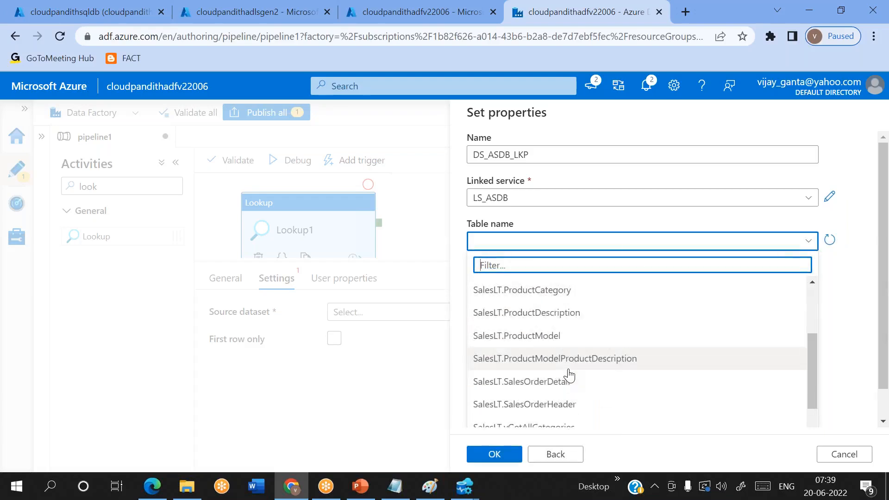
scroll(547, 405, "down", 2)
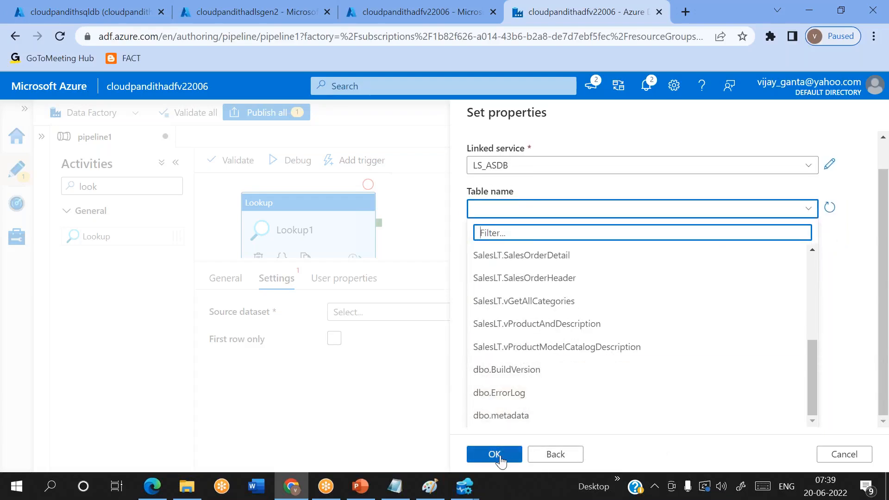
Step: Name the Azure SQL Database dataset DS_ASDB_LKP on LS_ASDB and create it without a table
left_click(555, 456)
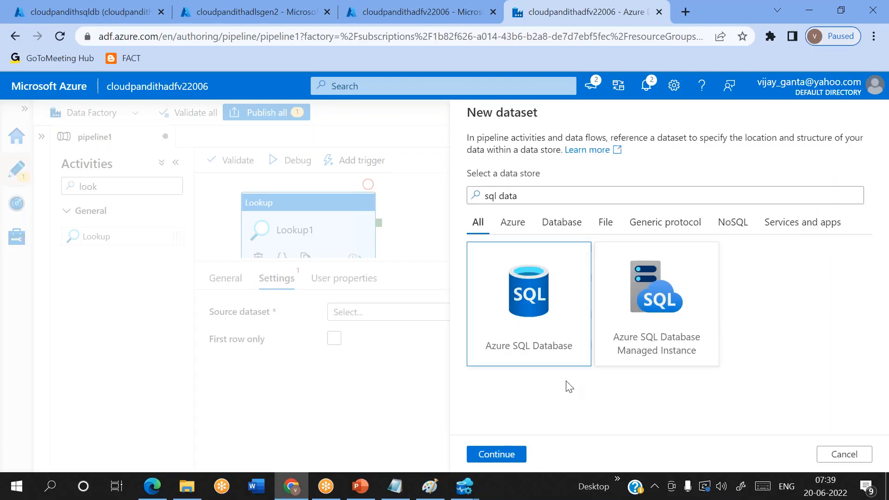
double_click(549, 332)
left_click(545, 160)
key("ctrl+a")
key("BackSpace")
type("DS_ASDB_LKP")
left_click_drag(492, 199, 506, 260)
left_click(499, 205)
left_click(498, 208)
left_click(498, 205)
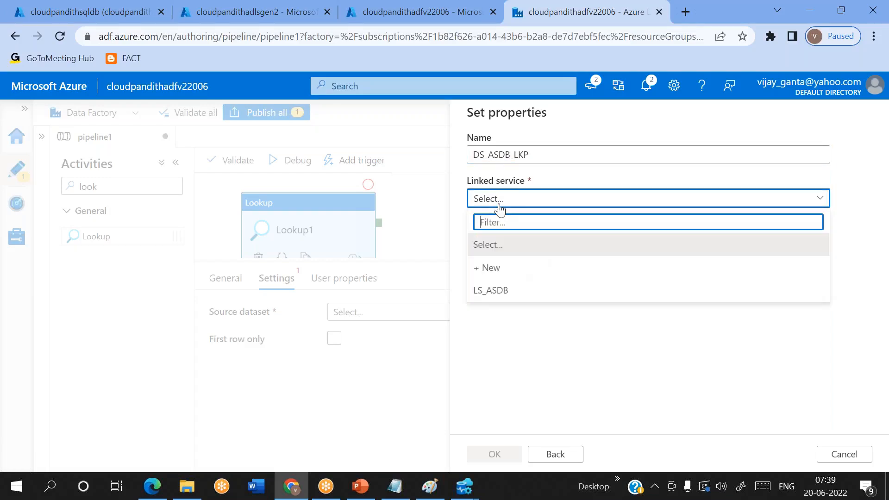
left_click(493, 291)
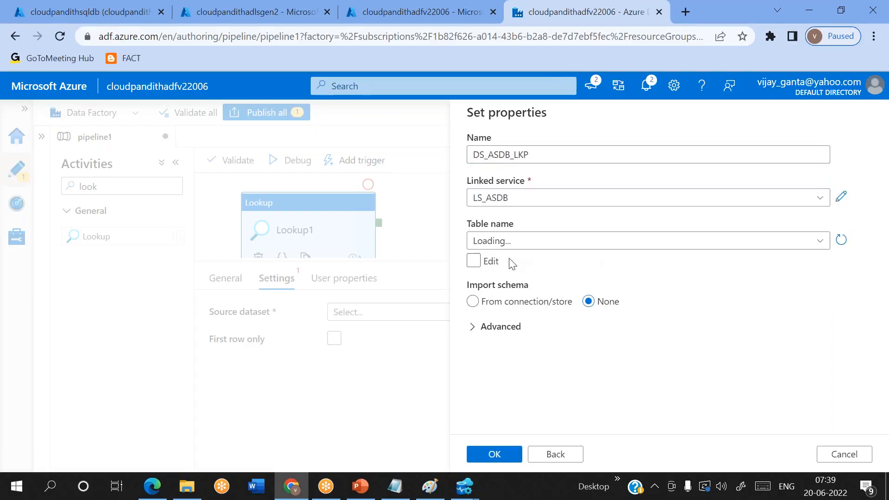
left_click(493, 454)
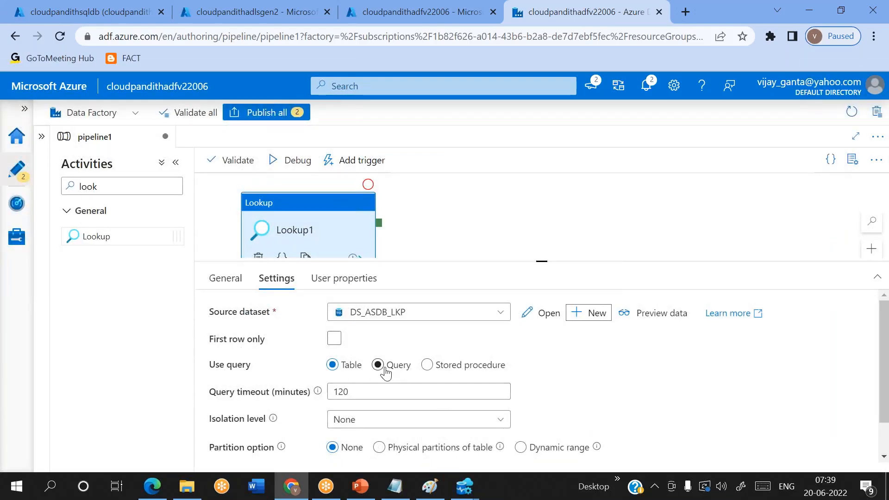
Step: Switch Lookup1's source to use a Query
left_click(378, 366)
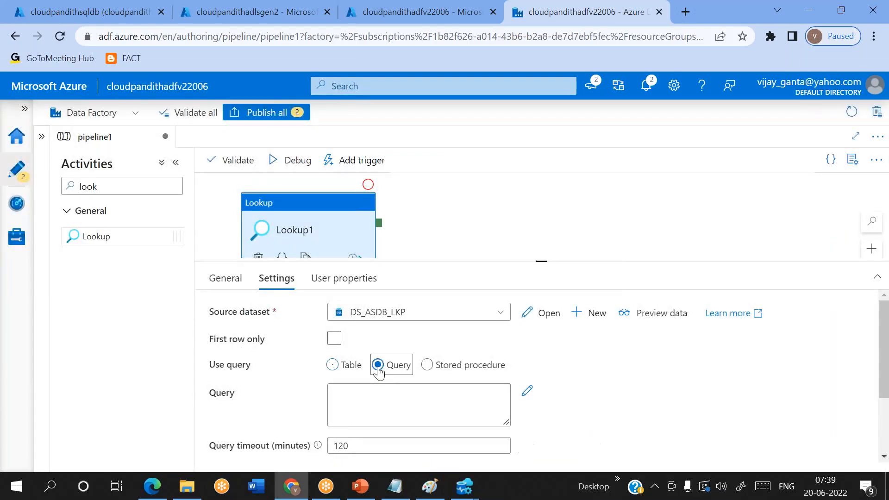
left_click(383, 401)
left_click(477, 498)
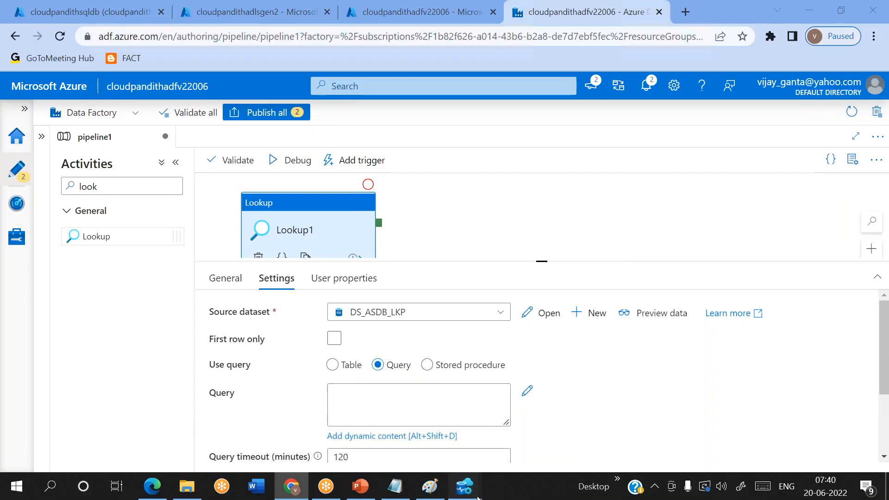
Step: Append 'where is_active=1' to the line 12 metadata select and run it
left_click(553, 416)
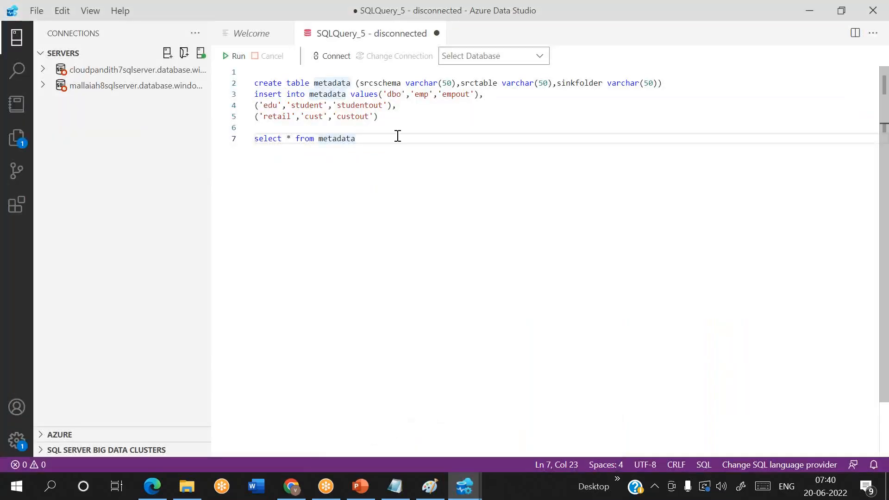
key("shift+Home")
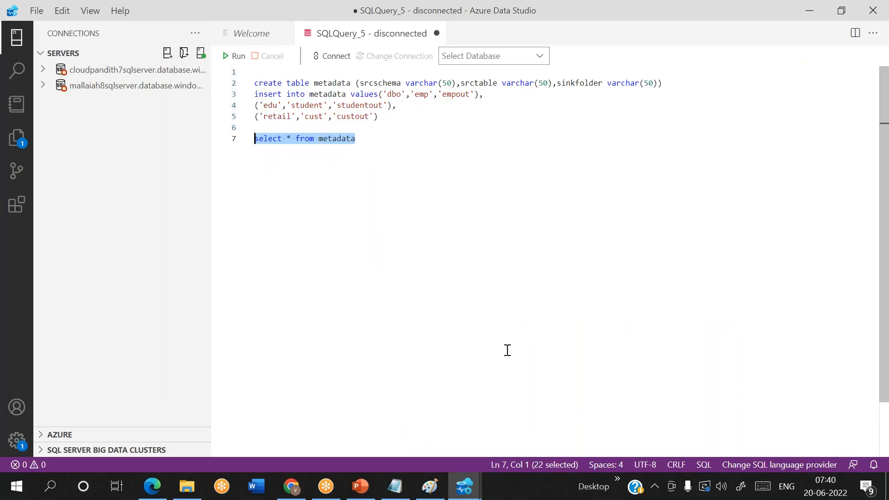
mouse_move(464, 486)
left_click(368, 429)
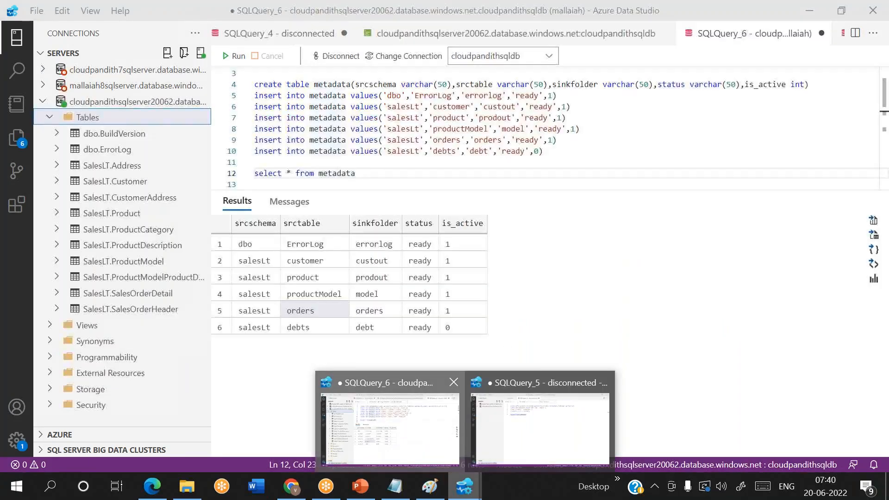
key("shift+Home")
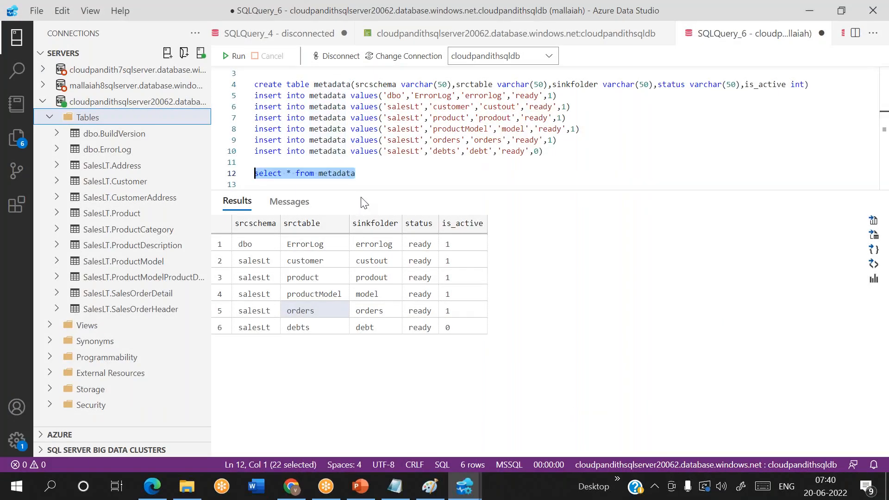
left_click(379, 176)
type("where ")
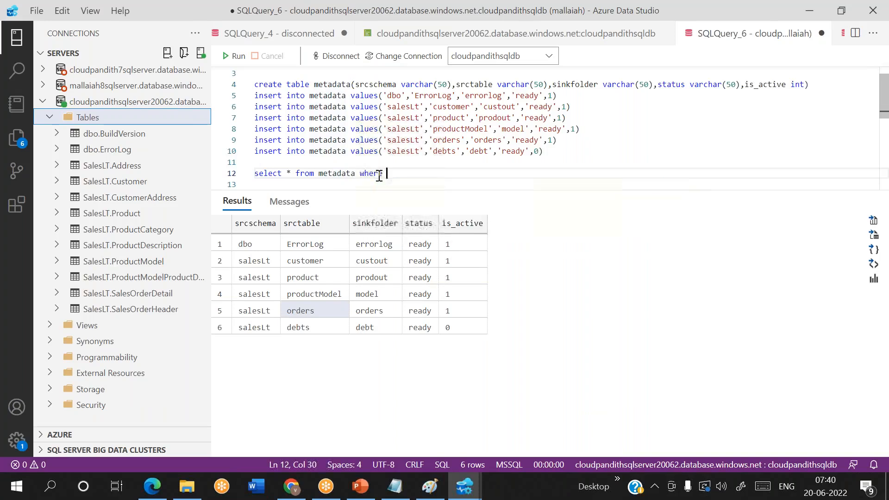
type("is_active")
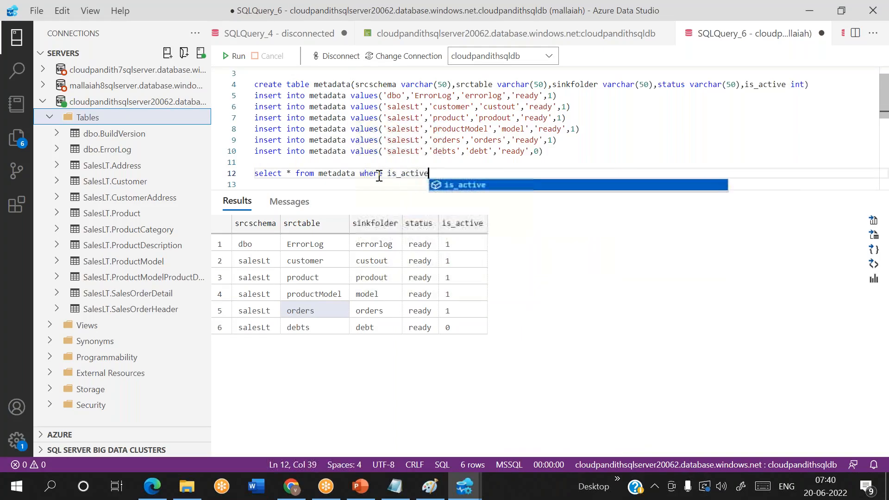
type("=1")
key("shift+Home")
left_click(236, 55)
Step: Select the filtered query line and copy it
left_click(460, 183)
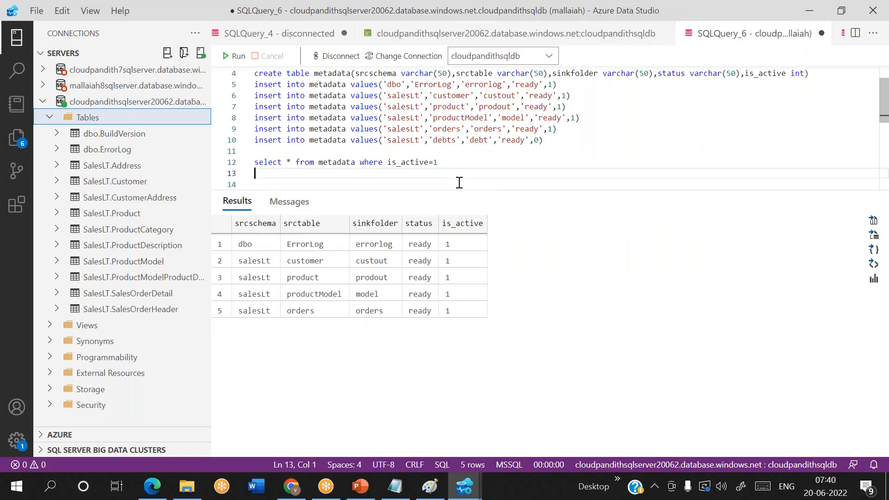
key("Up")
key("shift+End")
key("ctrl+c")
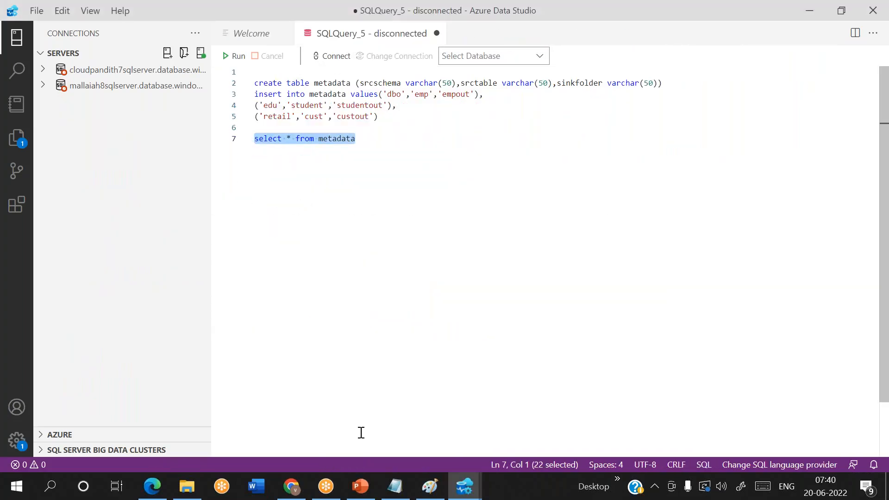
left_click(296, 490)
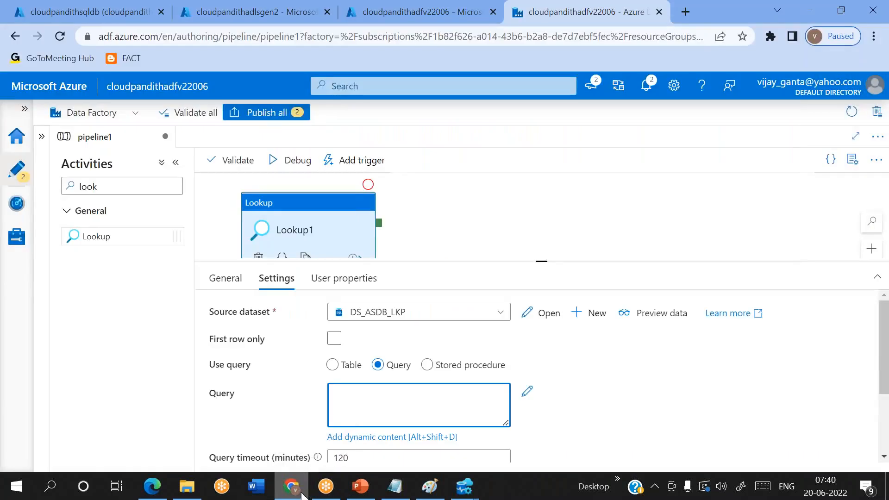
Step: Paste the filtered query into Lookup1, debug-run the pipeline, and view Lookup1's output
key("ctrl+v")
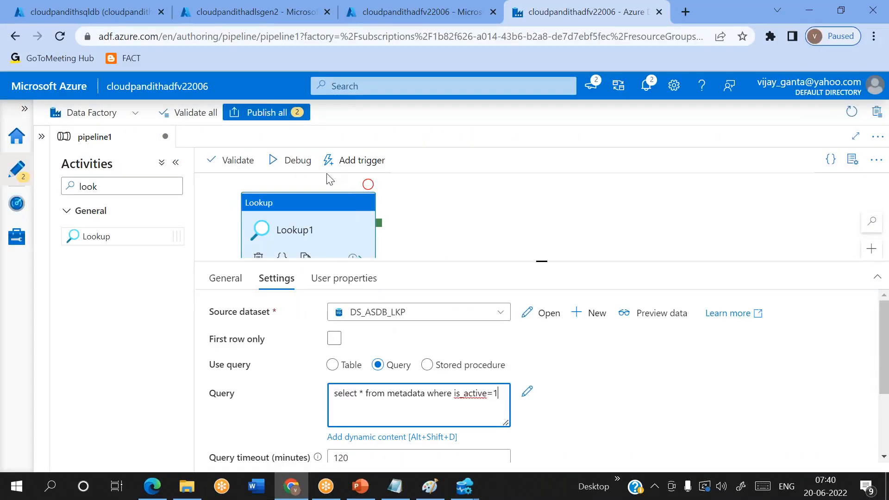
left_click(303, 163)
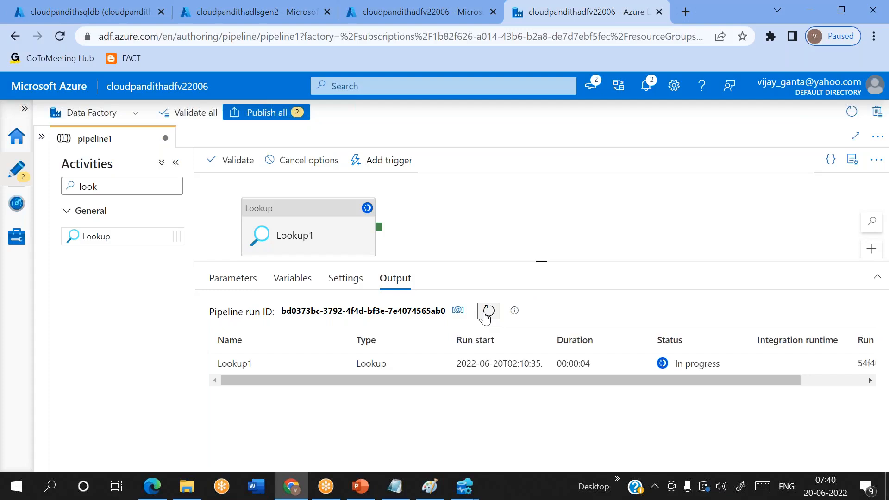
mouse_move(342, 364)
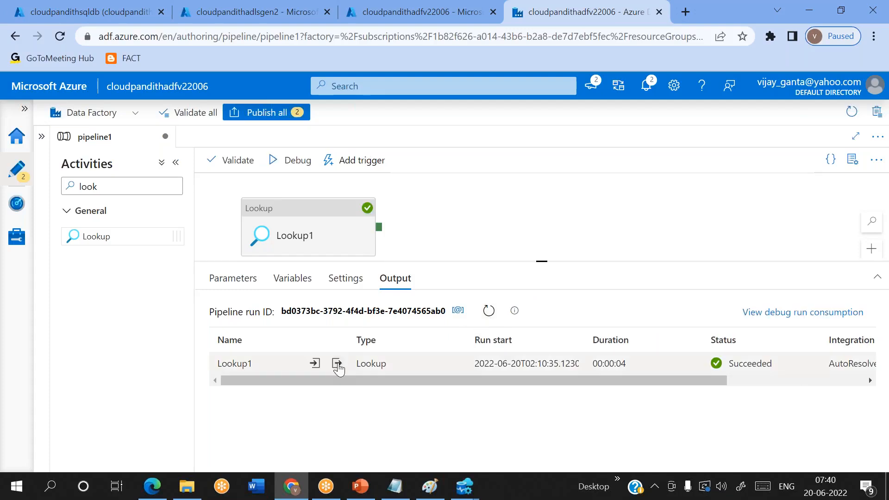
left_click(338, 365)
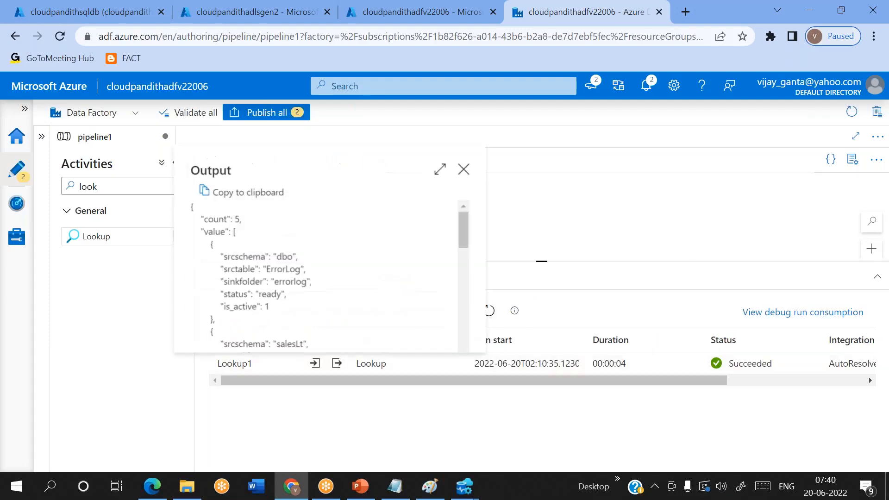
Step: Maximize and copy Lookup1's five-row output JSON, then put the cursor after Notepad's CSV rows
left_click(441, 170)
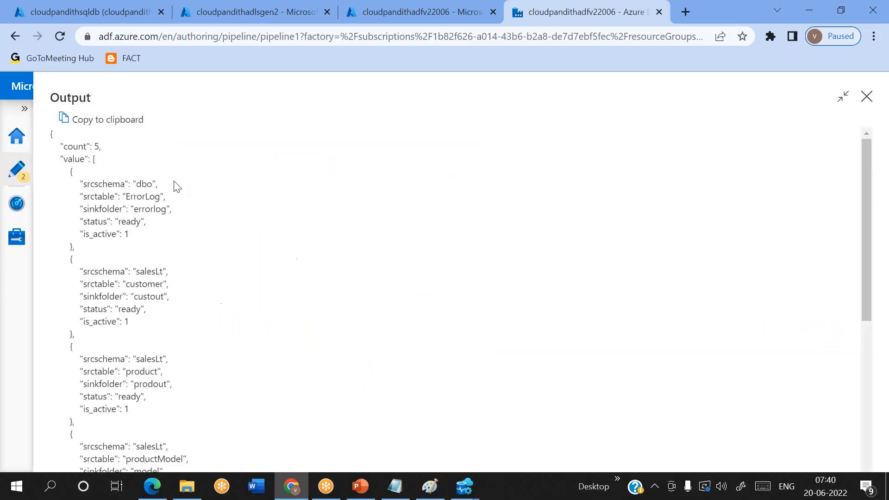
left_click(64, 119)
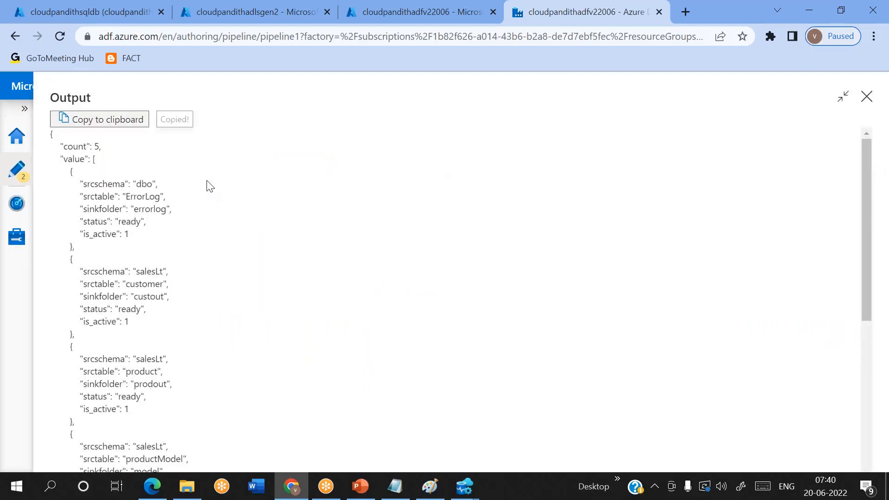
left_click(394, 486)
left_click(129, 209)
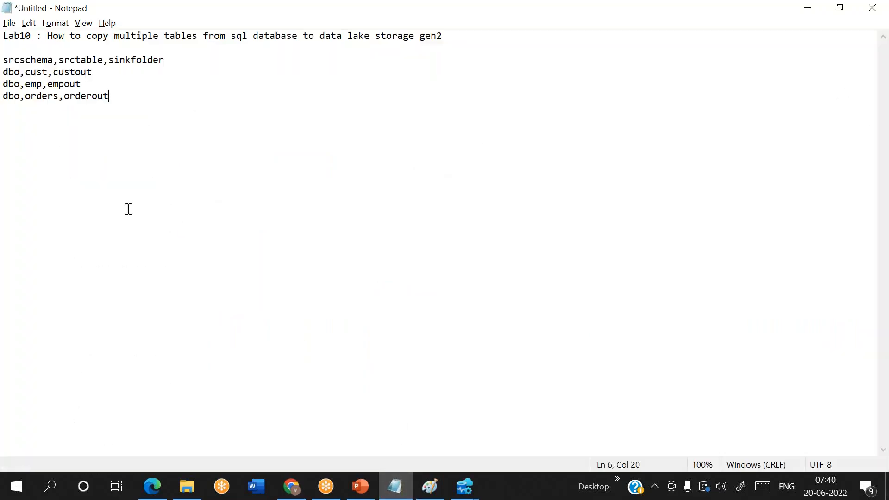
Step: Paste Lookup1's JSON output on a new line below the CSV rows in Notepad
key("Return")
key("Return")
key("Return")
key("ctrl+v")
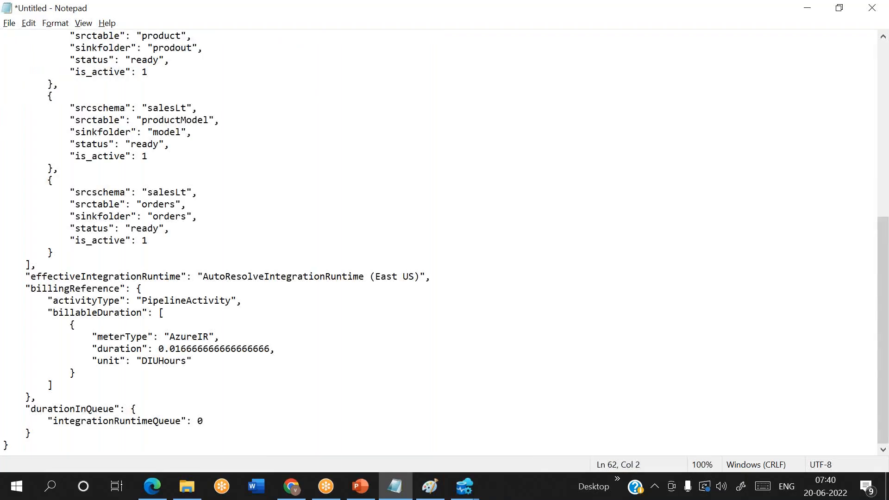
scroll(165, 214, "up", 9)
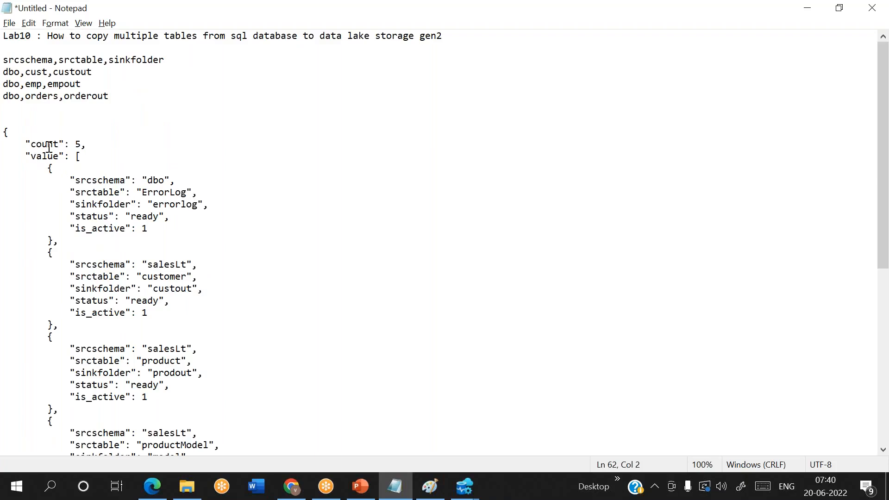
key("alt+Tab")
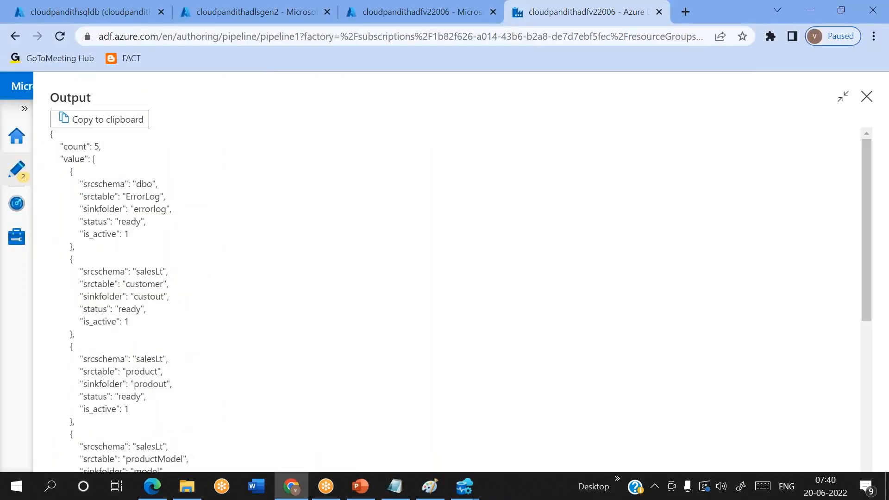
Step: Add a ForEach activity connected to Lookup1's success output
left_click(866, 95)
left_click_drag(114, 188, 39, 191)
type("for")
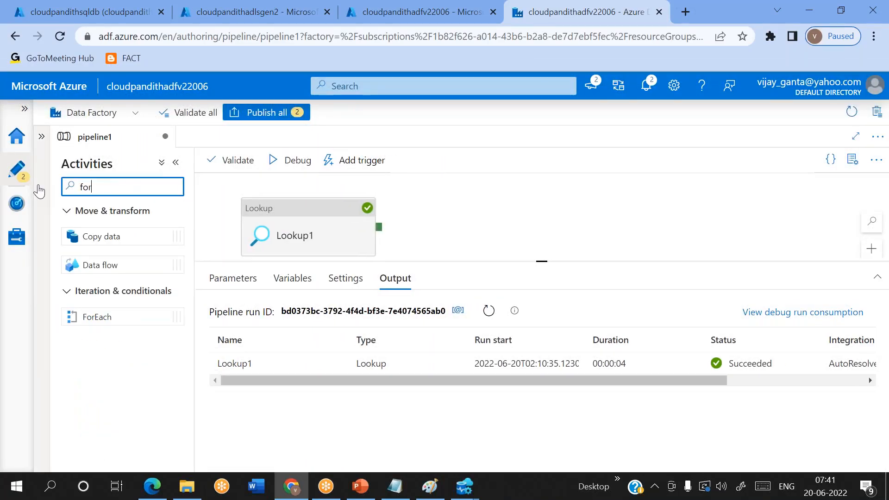
left_click_drag(101, 314, 514, 225)
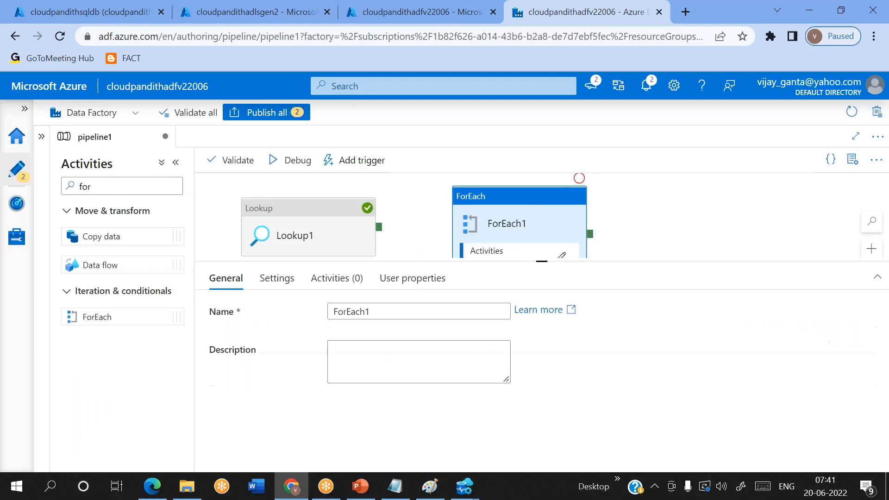
left_click_drag(380, 227, 488, 226)
left_click(490, 230)
left_click(275, 279)
left_click(334, 310)
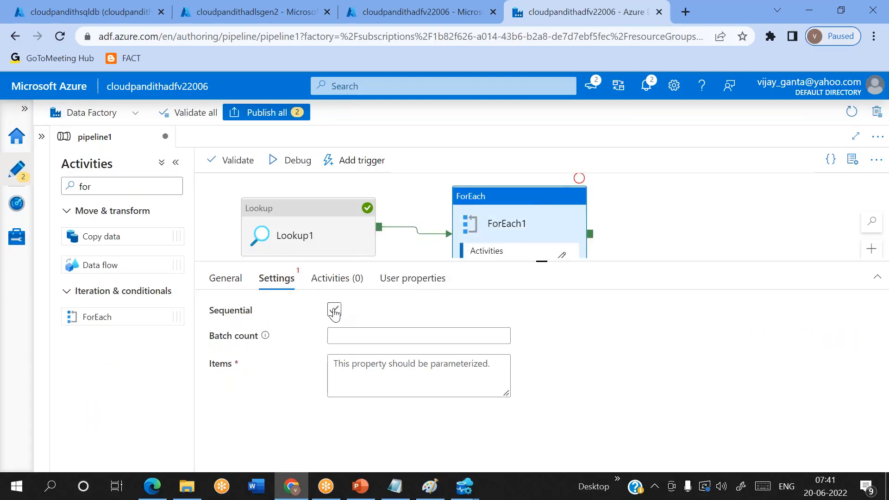
left_click(374, 361)
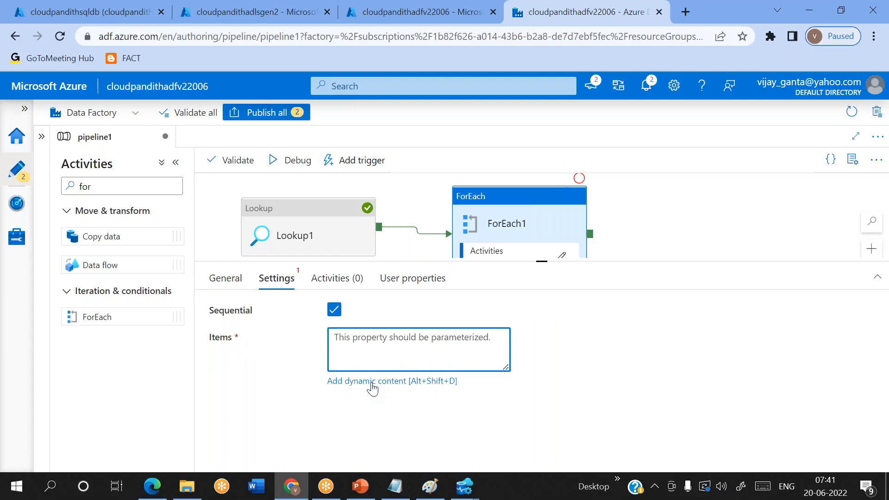
left_click(371, 383)
scroll(518, 403, "down", 3)
left_click(519, 407)
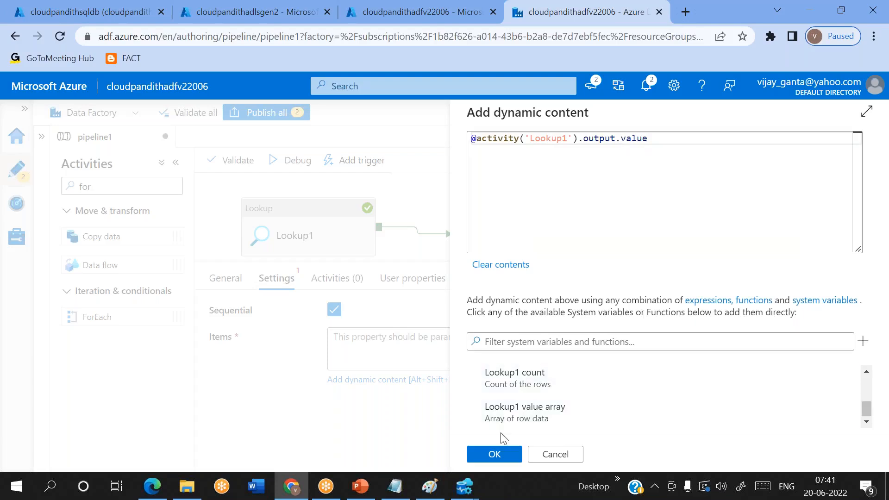
left_click(510, 454)
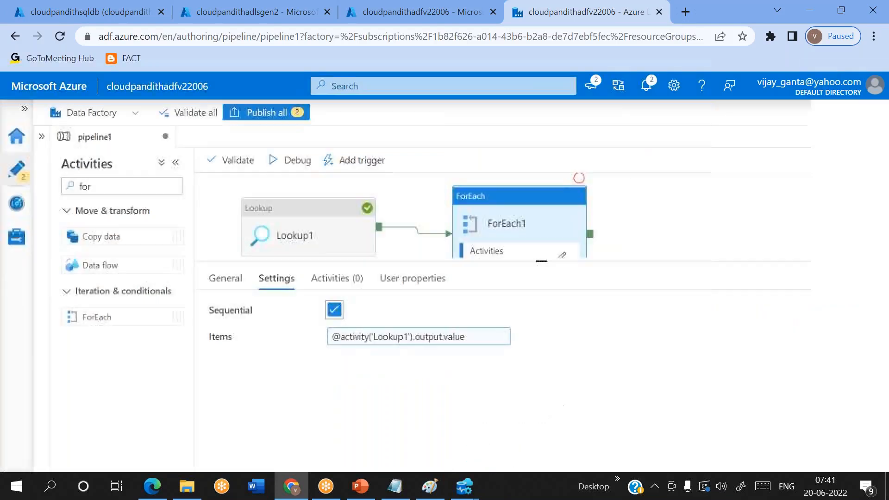
left_click(562, 254)
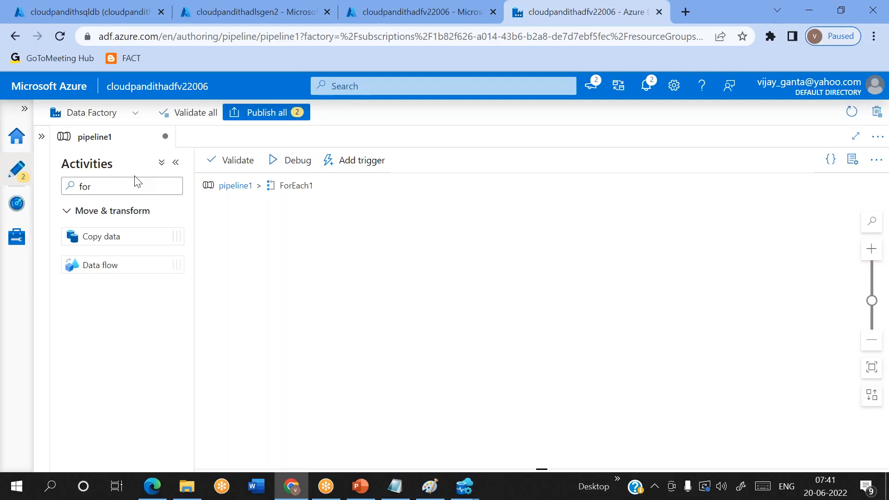
Step: Search activities for 'get' and drop Get Metadata inside ForEach1
left_click_drag(104, 187, 66, 184)
key("BackSpace")
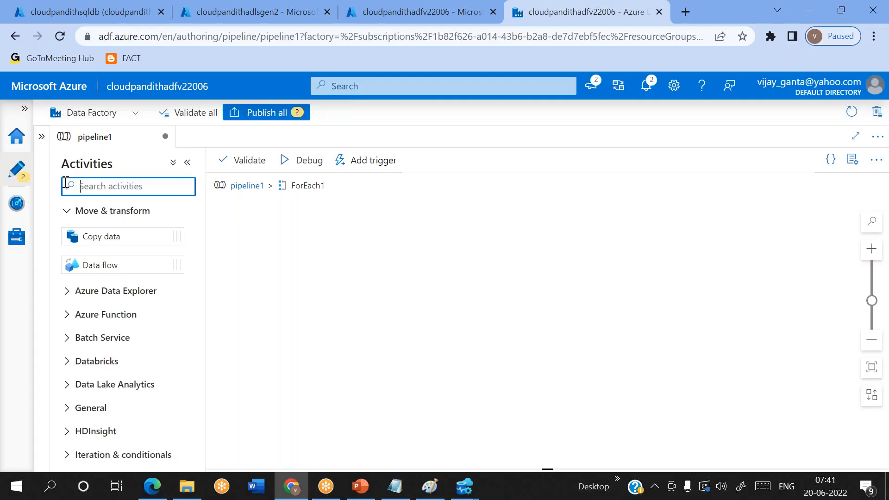
type("get")
left_click_drag(117, 236, 435, 249)
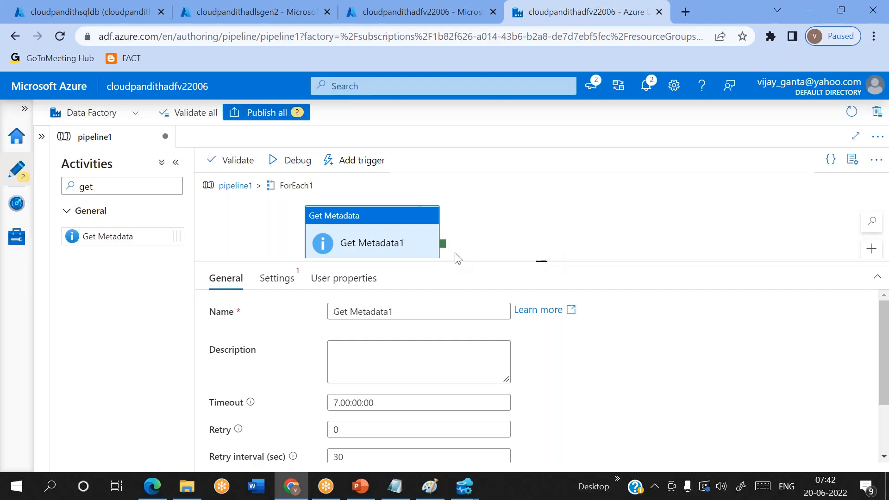
Step: Create Azure SQL Database dataset DS_ASDB_GM on LS_ASDB for Get Metadata1, leaving Table empty
left_click(274, 284)
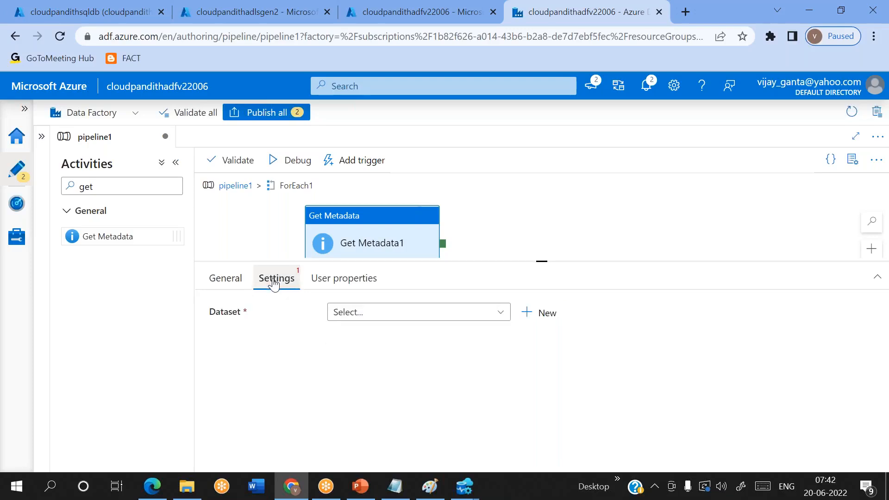
left_click(540, 313)
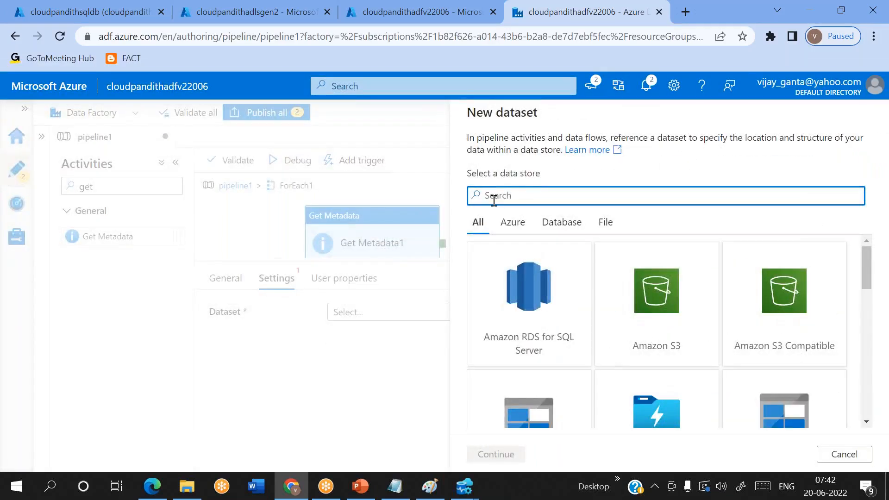
type("sql data")
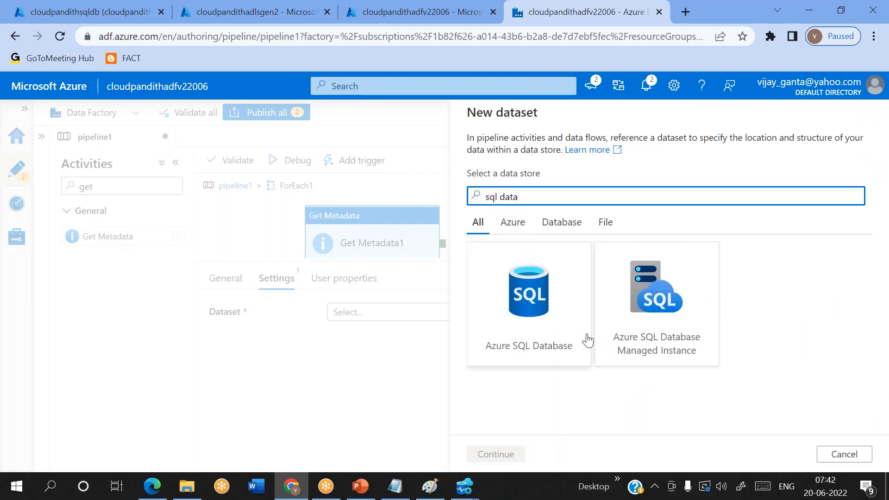
double_click(550, 308)
type("DS_ASDB_GM")
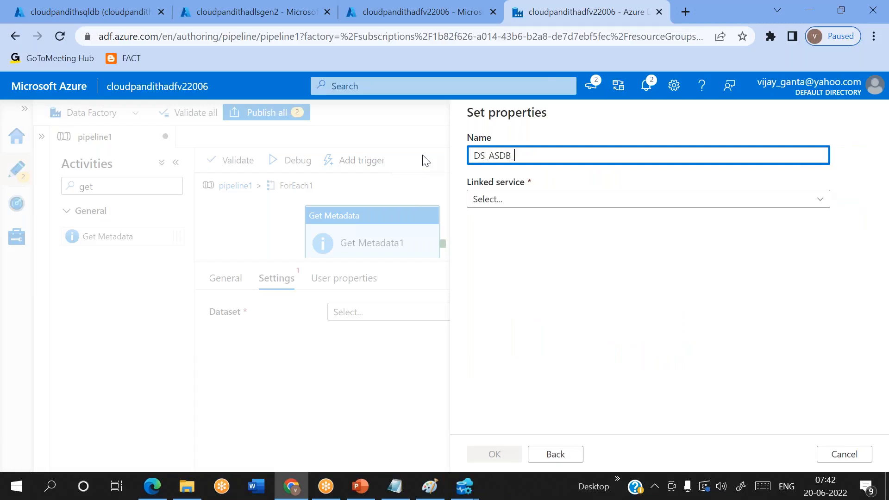
left_click(510, 200)
left_click(502, 292)
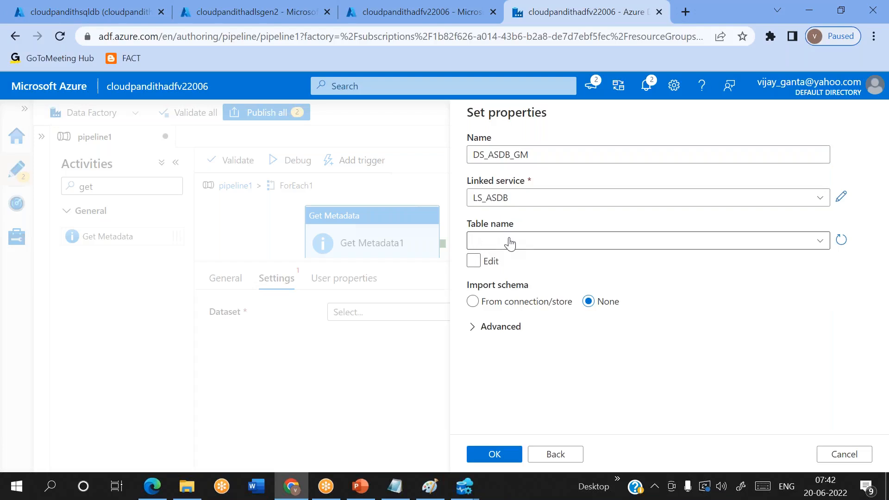
left_click(509, 241)
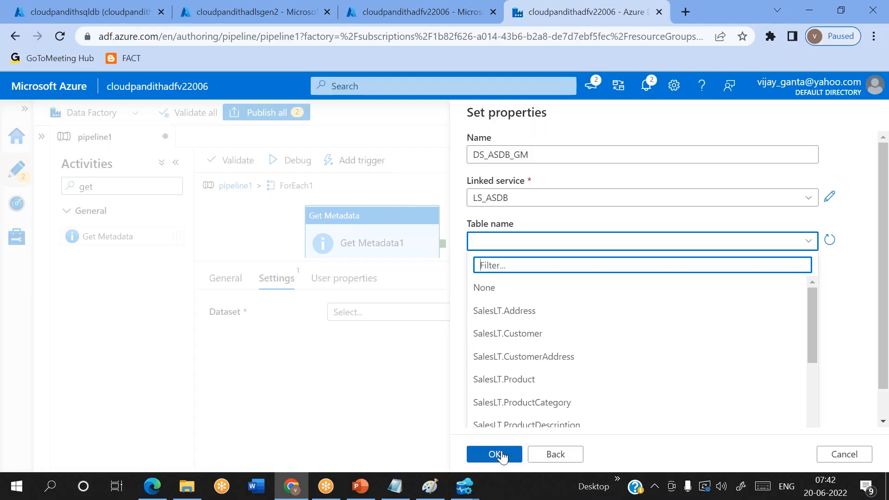
left_click(495, 455)
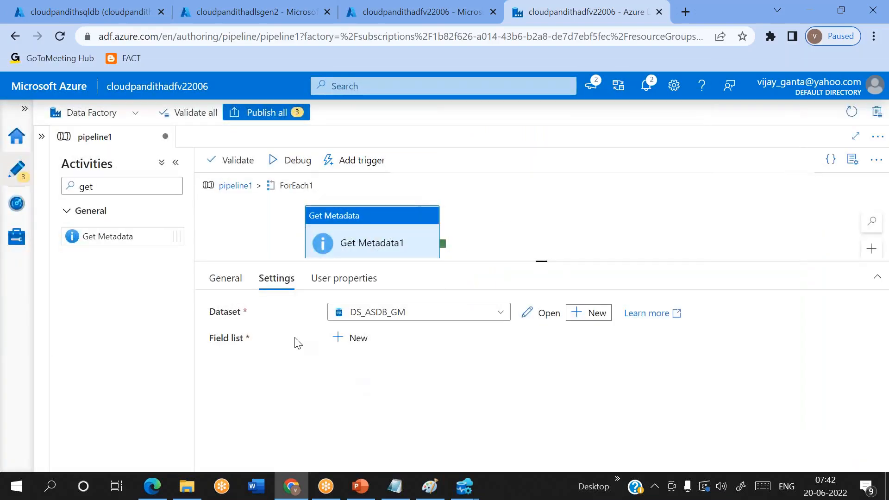
Step: Open the DS_ASDB_GM dataset from the factory resources
left_click(41, 137)
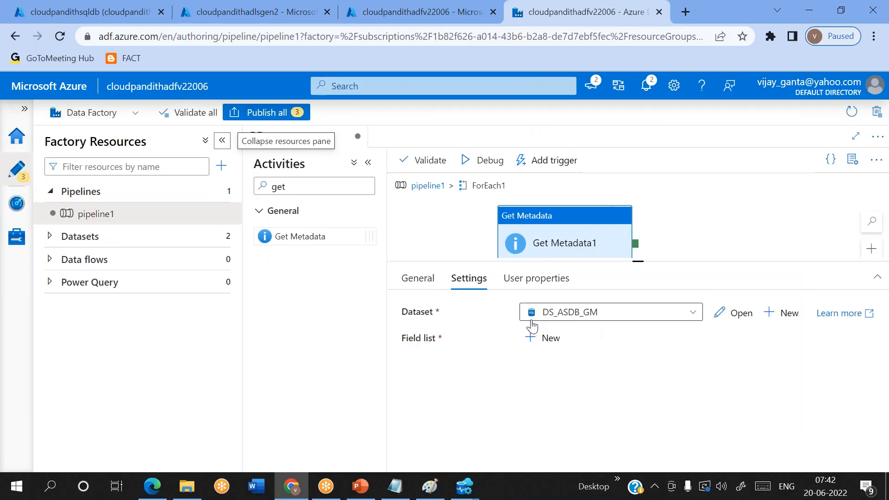
left_click(51, 237)
left_click(106, 260)
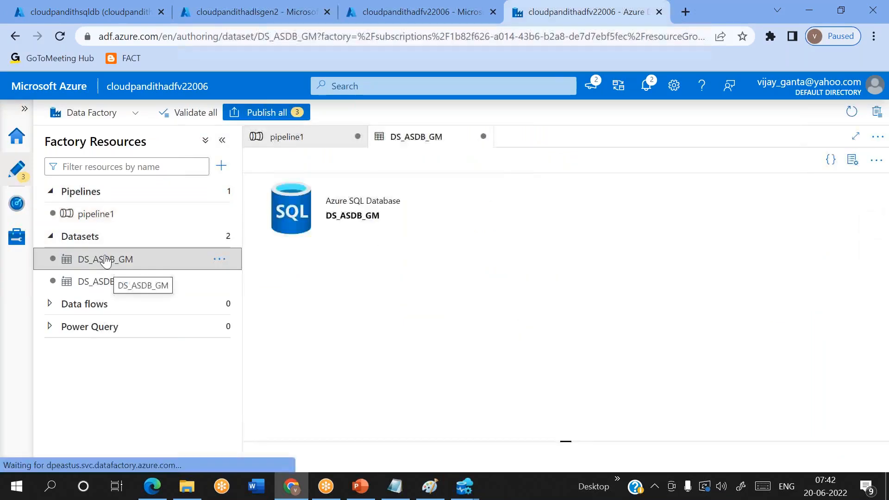
left_click(853, 161)
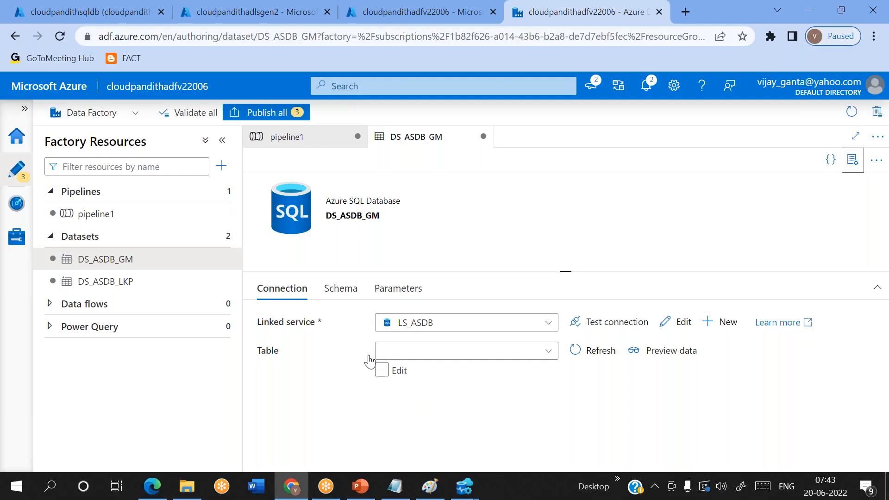
Step: Add dataset parameters ds_param_srcschema and ds_param_srctable
left_click(391, 294)
left_click(288, 334)
left_click(285, 337)
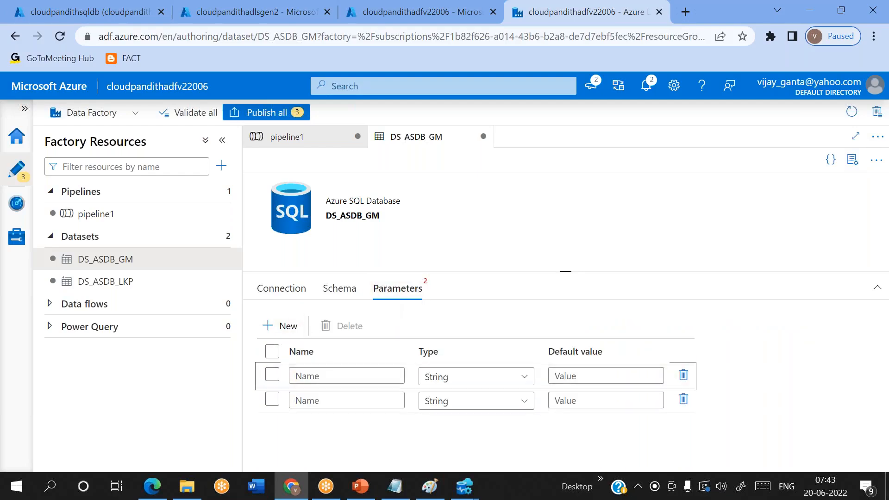
left_click(314, 377)
type("ds")
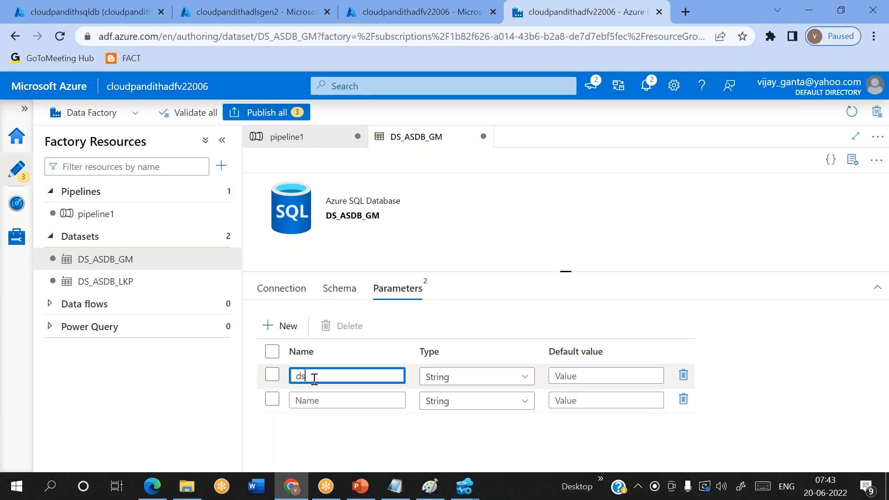
type("_param_srcschema")
double_click(314, 377)
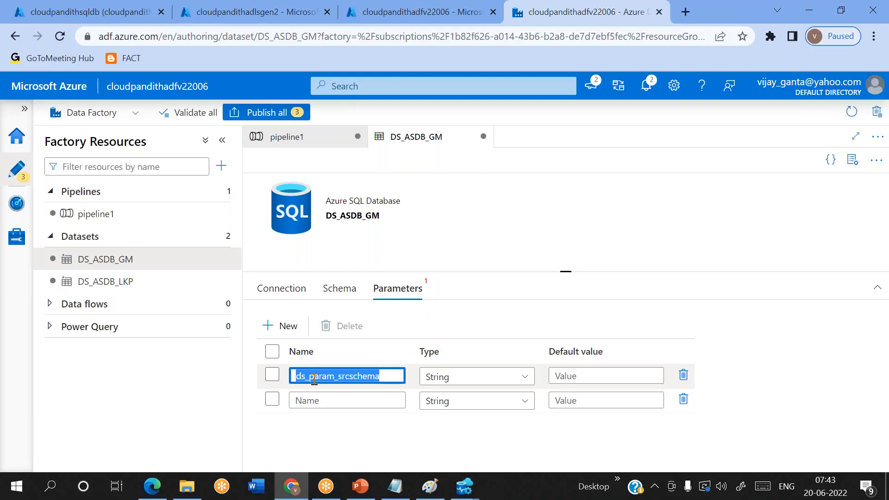
key("ctrl+c")
left_click(316, 395)
key("ctrl+v")
key("BackSpace")
key("BackSpace")
key("BackSpace")
key("BackSpace")
key("BackSpace")
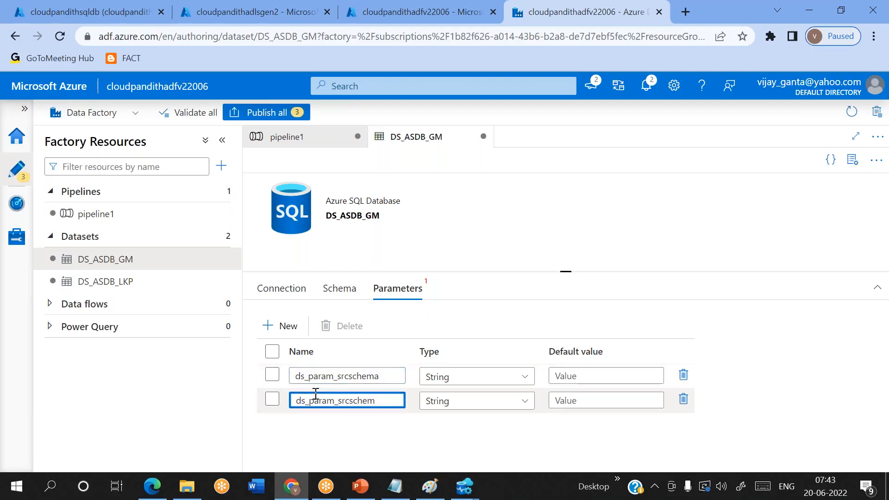
key("BackSpace")
type("table")
left_click(286, 288)
left_click(382, 371)
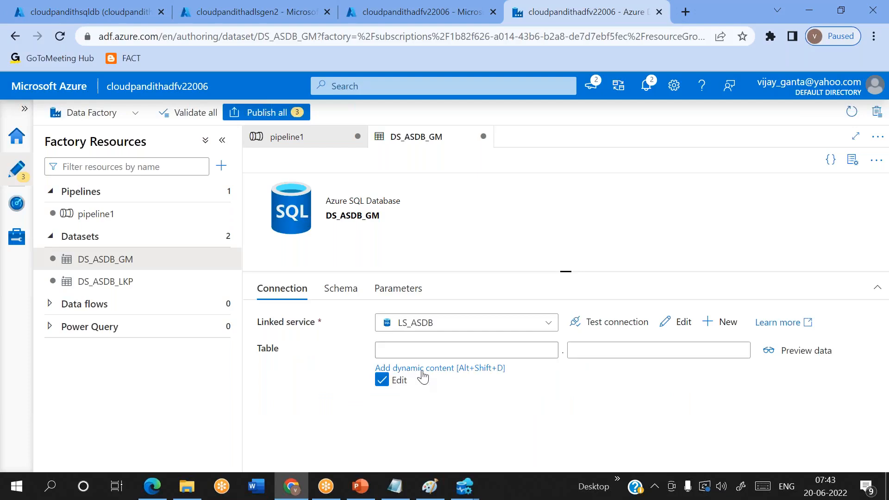
left_click(422, 370)
left_click(546, 419)
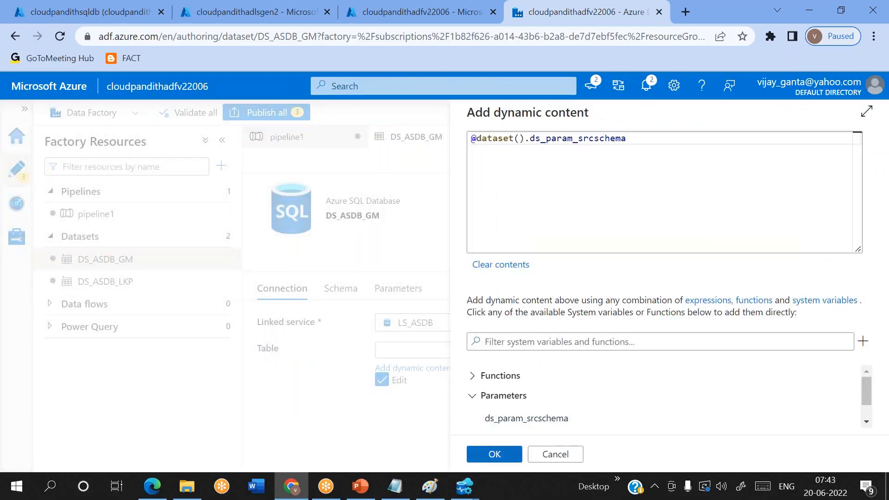
left_click(495, 454)
left_click(605, 350)
left_click(608, 368)
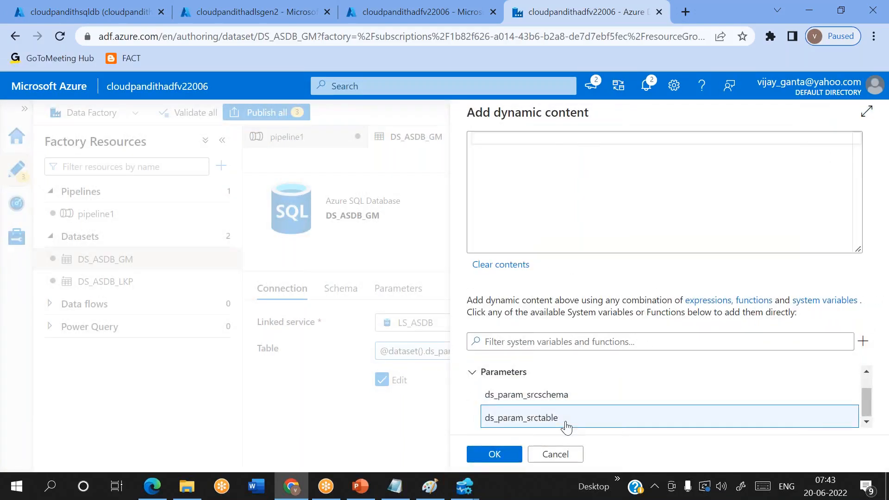
left_click(566, 427)
left_click(493, 454)
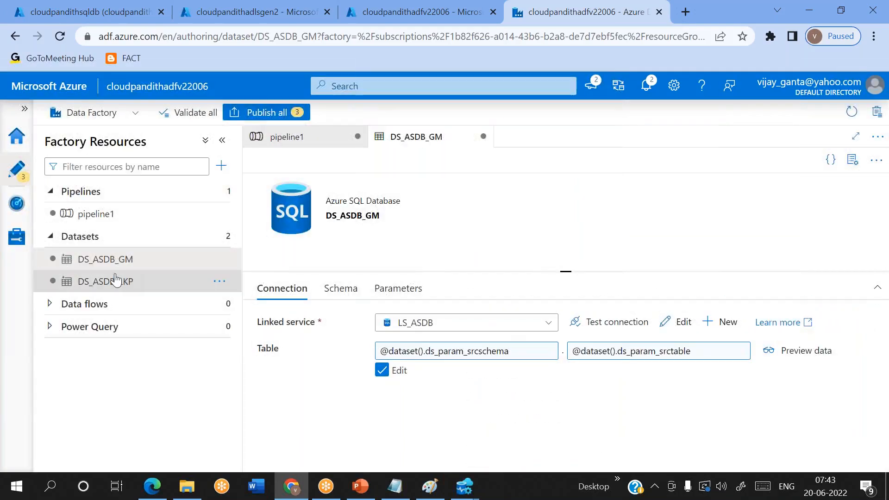
left_click(94, 213)
scroll(479, 361, "down", 1)
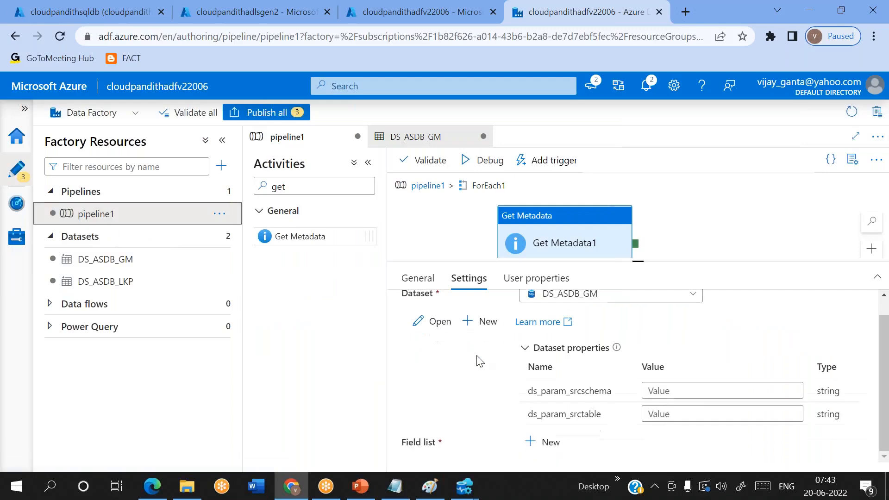
left_click(661, 395)
left_click(667, 424)
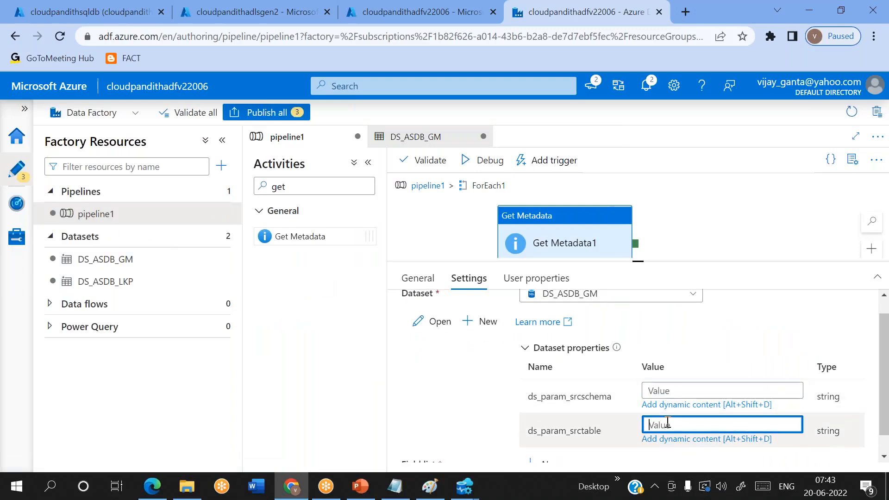
left_click(395, 486)
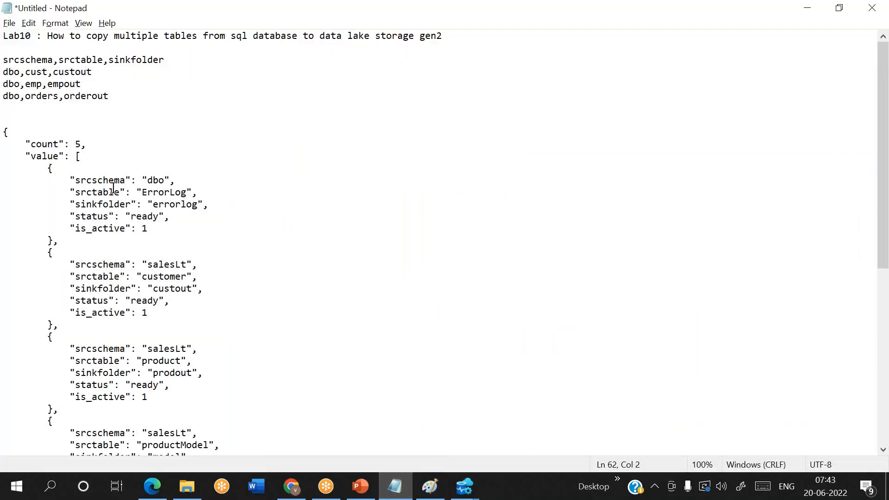
left_click_drag(77, 180, 125, 181)
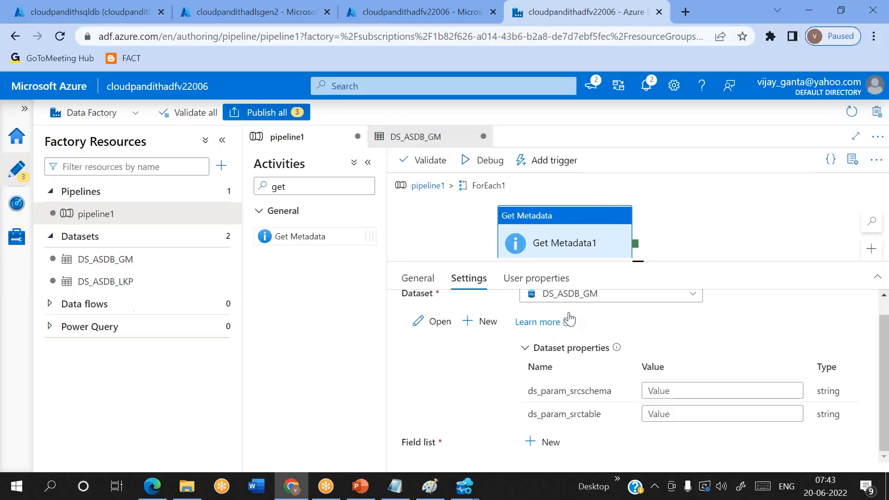
key("alt+Tab")
left_click(715, 390)
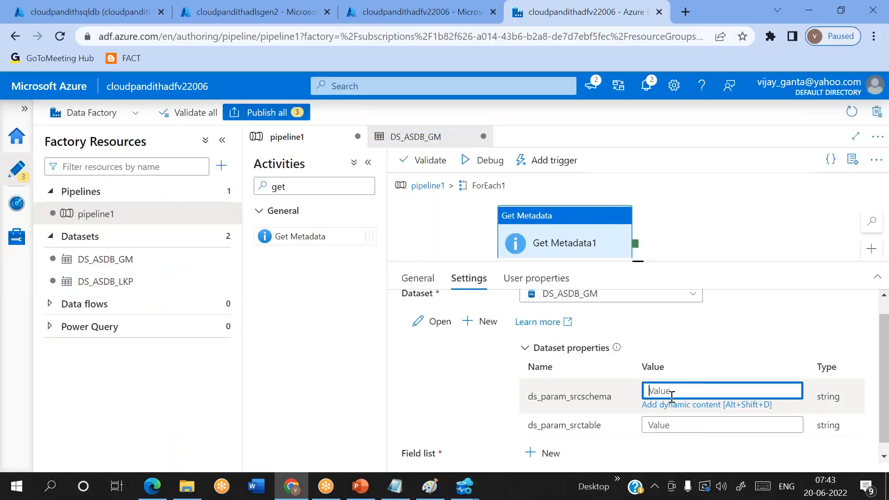
left_click(685, 407)
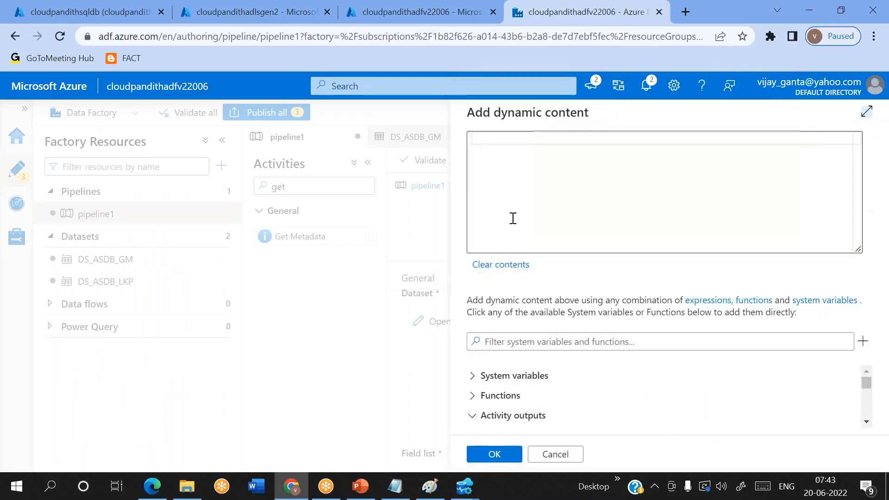
scroll(528, 398, "down", 3)
left_click(522, 412)
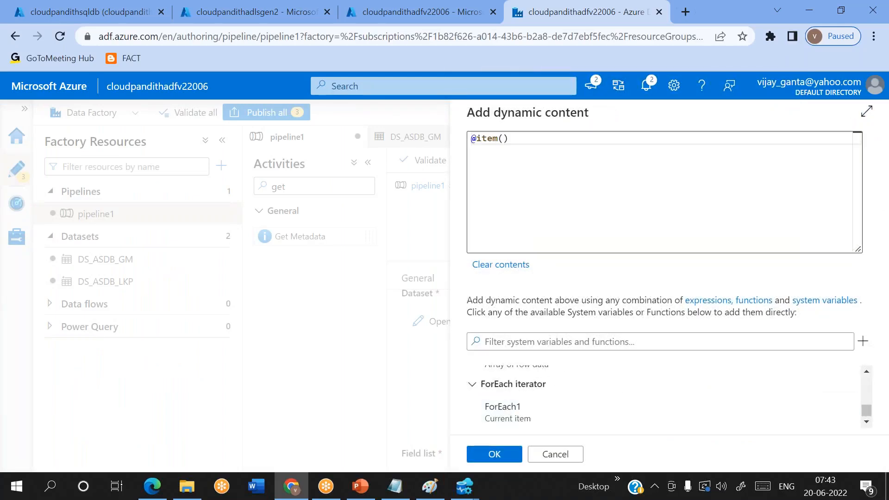
left_click(527, 144)
type(".srcschema")
left_click(498, 454)
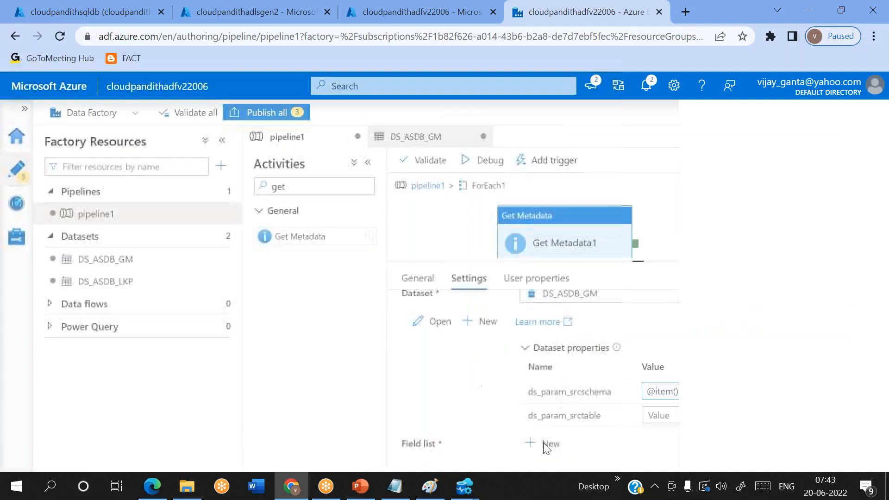
left_click(673, 416)
left_click(662, 430)
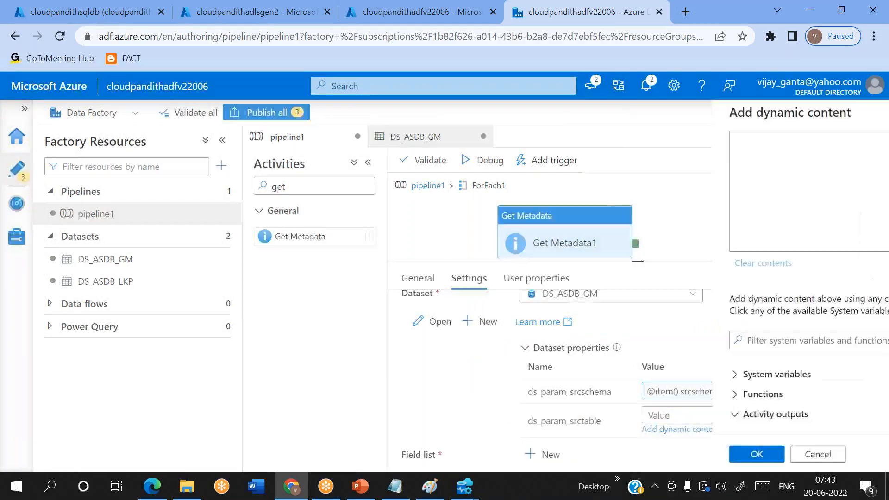
scroll(615, 413, "down", 3)
left_click(520, 419)
left_click(520, 136)
type(".")
key("alt+Tab")
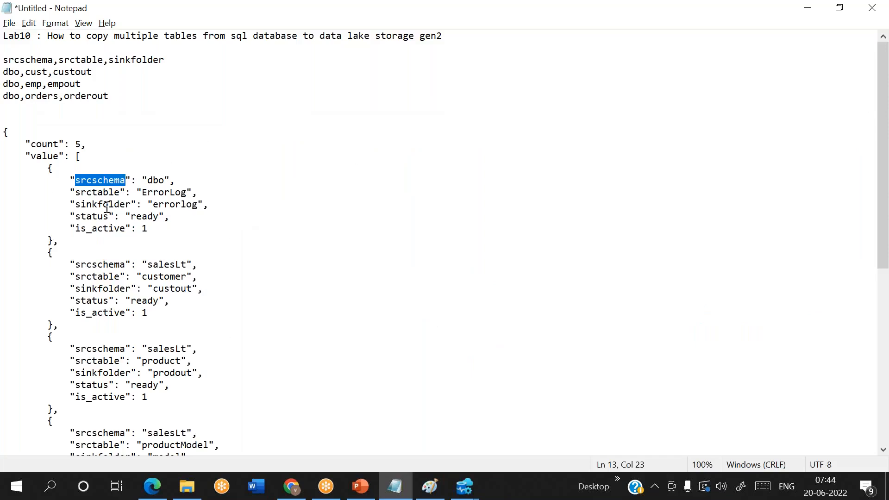
left_click_drag(75, 193, 121, 193)
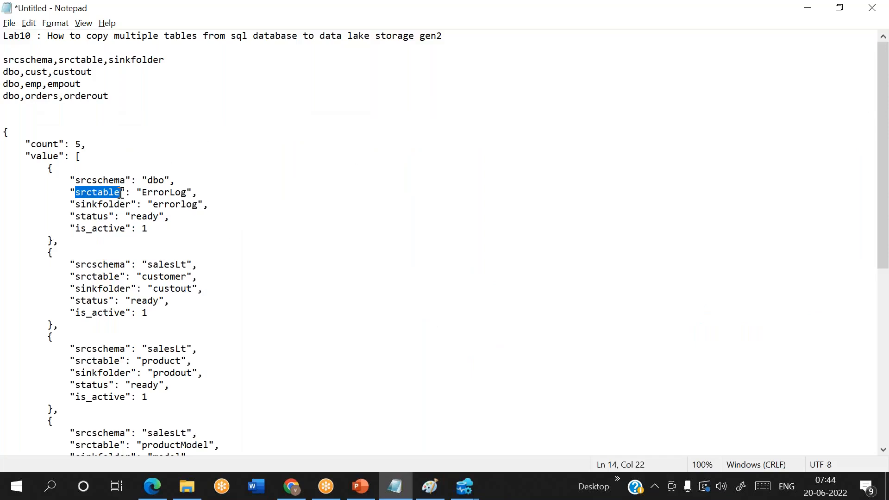
key("ctrl+c")
key("alt+Tab")
key("ctrl+v")
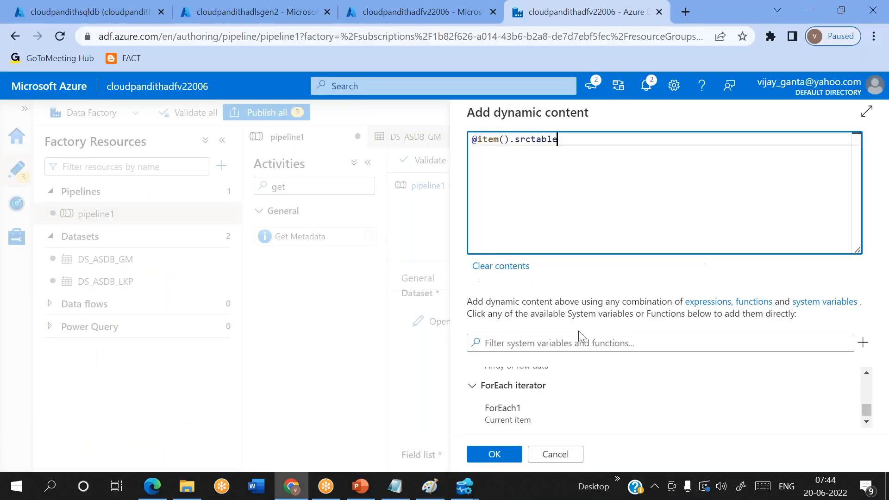
left_click(506, 455)
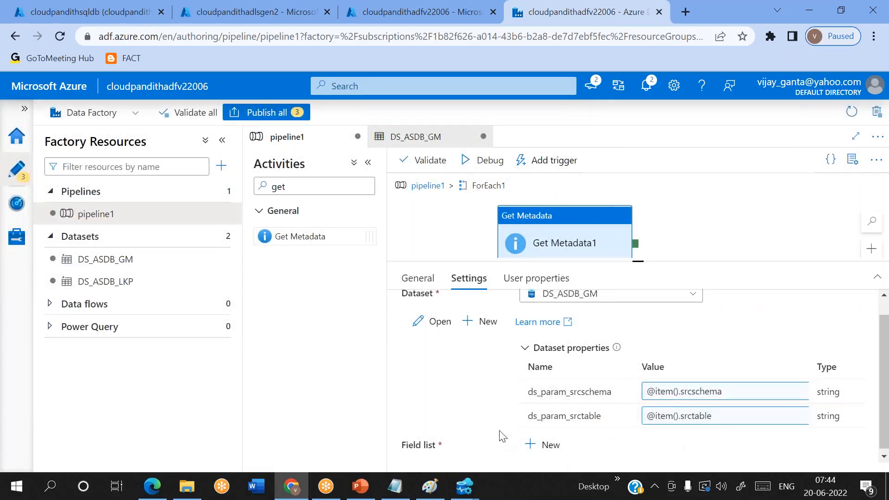
left_click(541, 442)
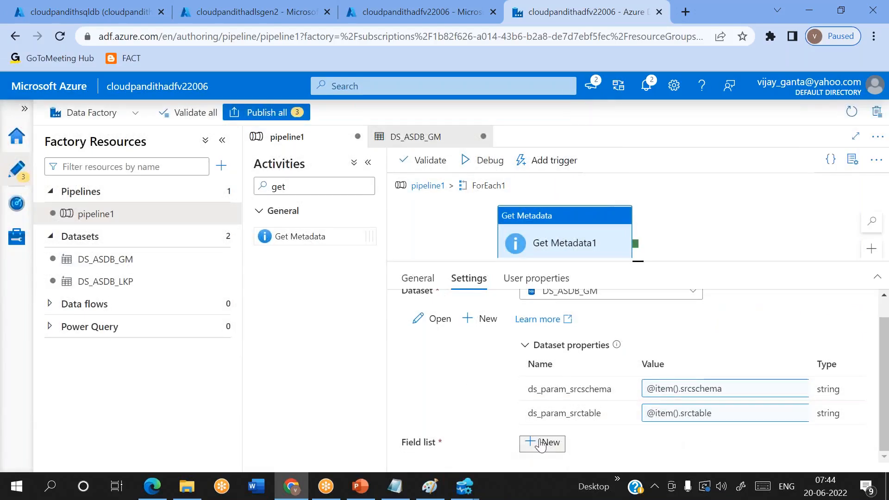
Step: Add the Exists argument to Get Metadata1's field list, then debug pipeline1 and check its Output
left_click(617, 440)
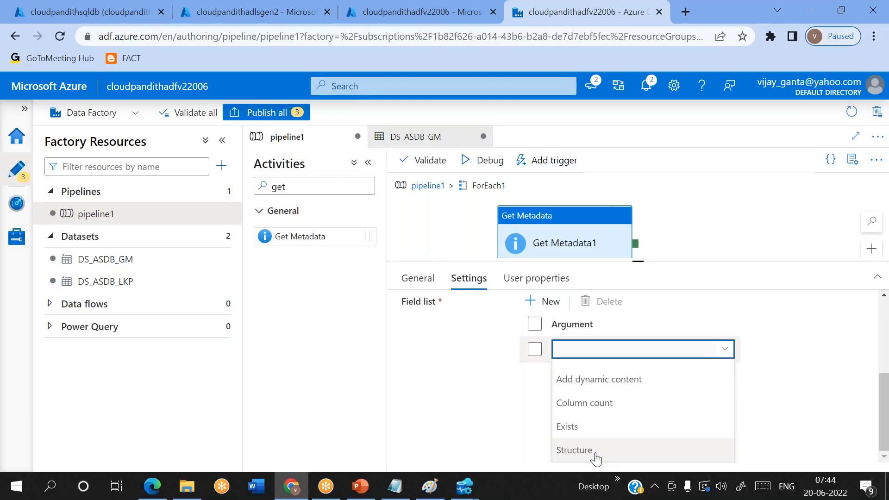
left_click(566, 426)
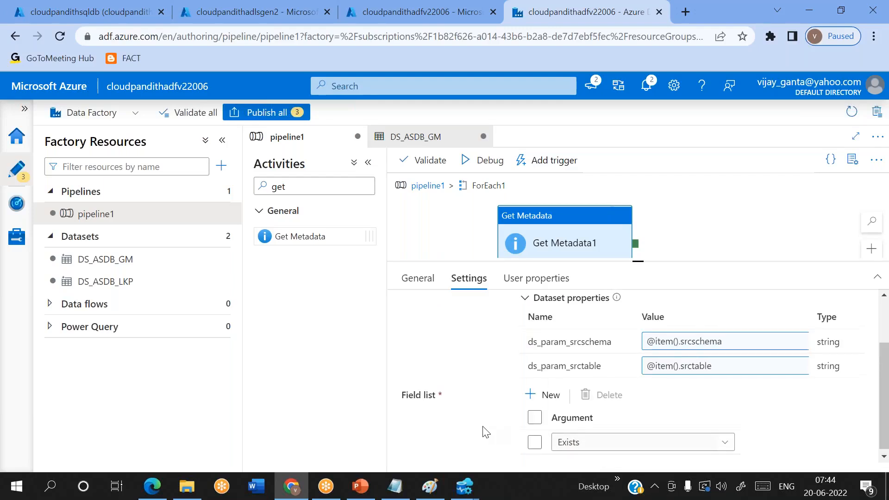
scroll(483, 431, "up", 1)
left_click(473, 160)
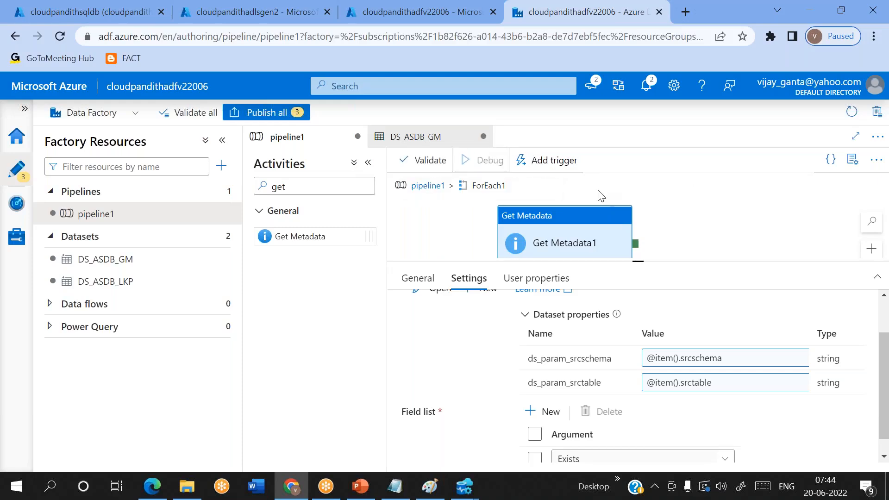
left_click(669, 311)
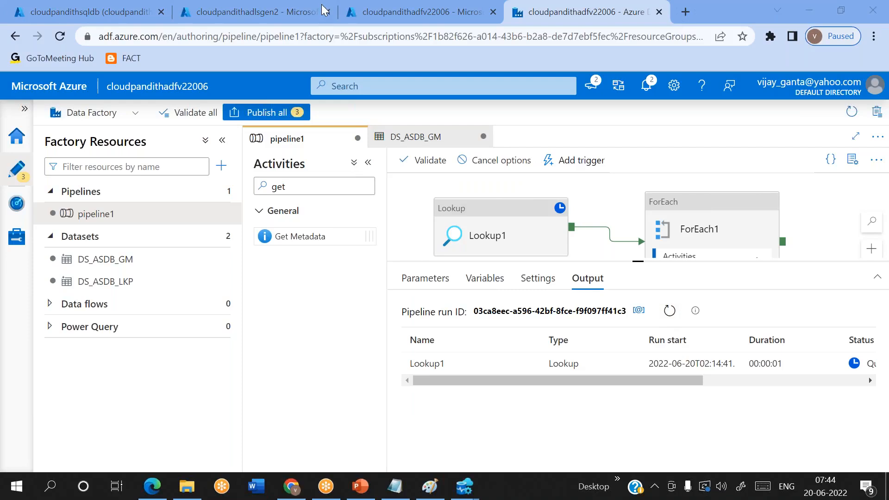
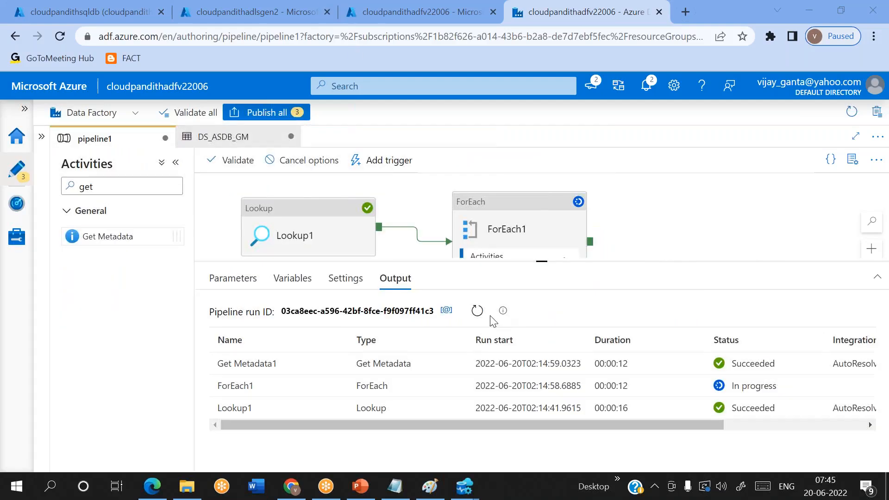
Step: Refresh the debug output and inspect the first Get Metadata1 run, whose output shows exists true
left_click(484, 319)
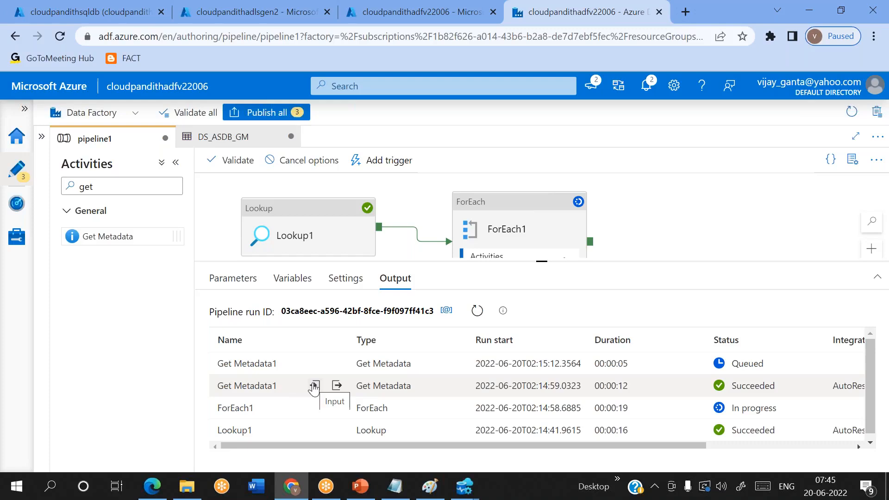
left_click(315, 385)
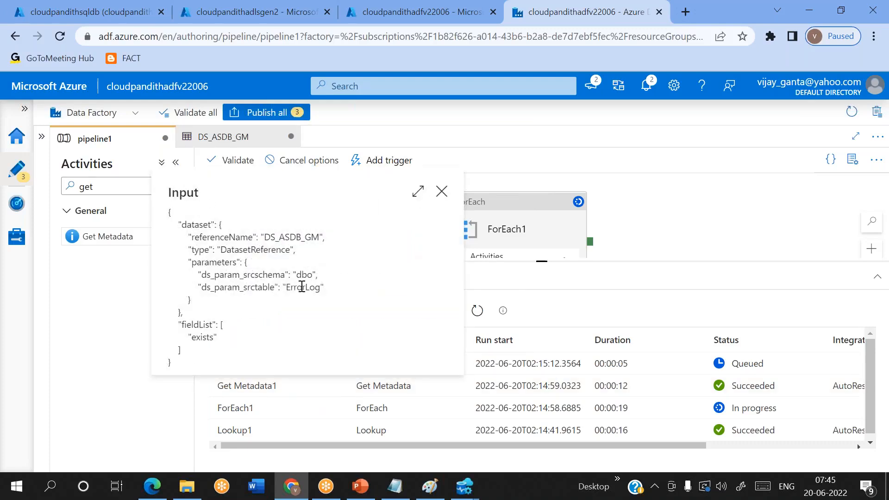
left_click(440, 198)
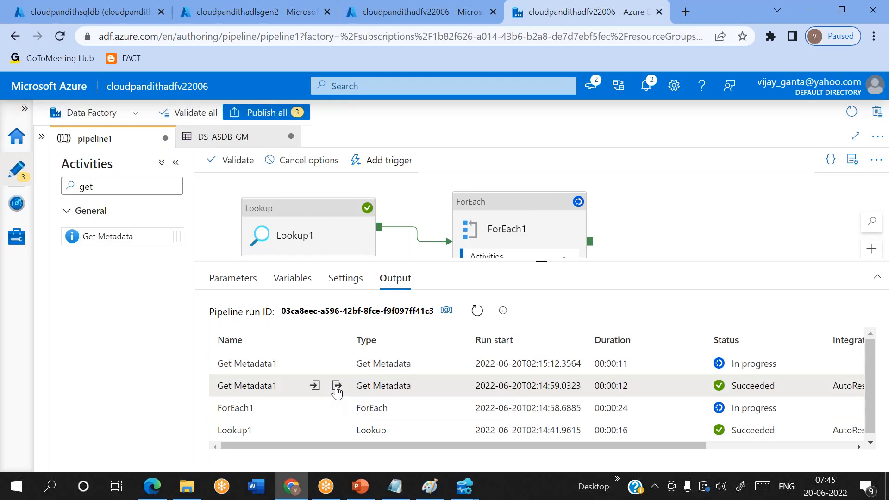
left_click(336, 386)
double_click(220, 241)
double_click(241, 241)
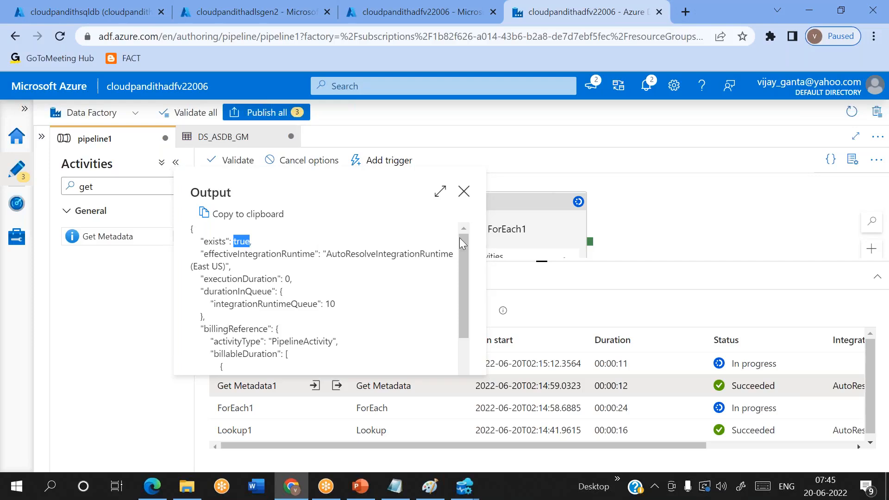
left_click(464, 193)
Step: Refresh again and inspect the customer table run's input and output
left_click(480, 317)
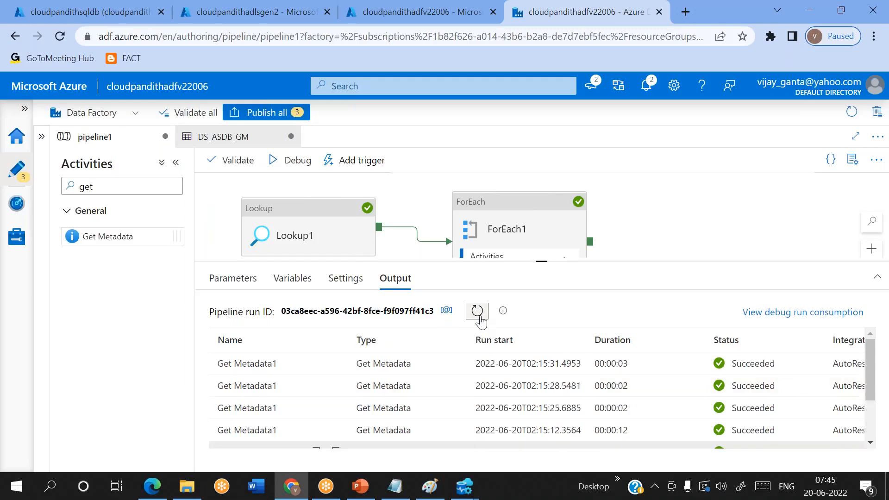
scroll(293, 431, "down", 1)
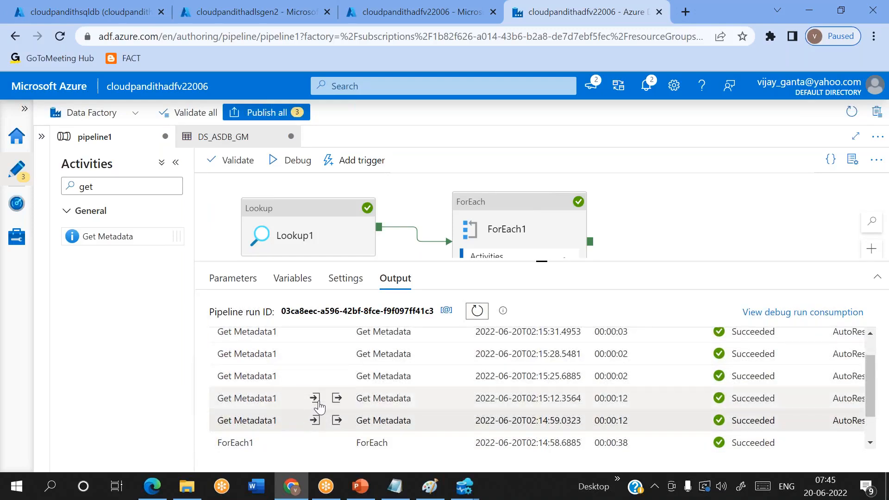
left_click(315, 419)
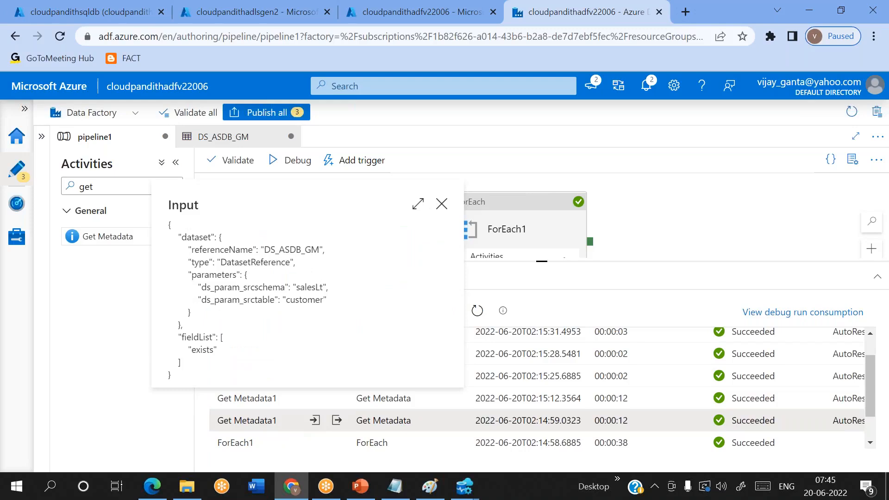
left_click(339, 399)
left_click(338, 400)
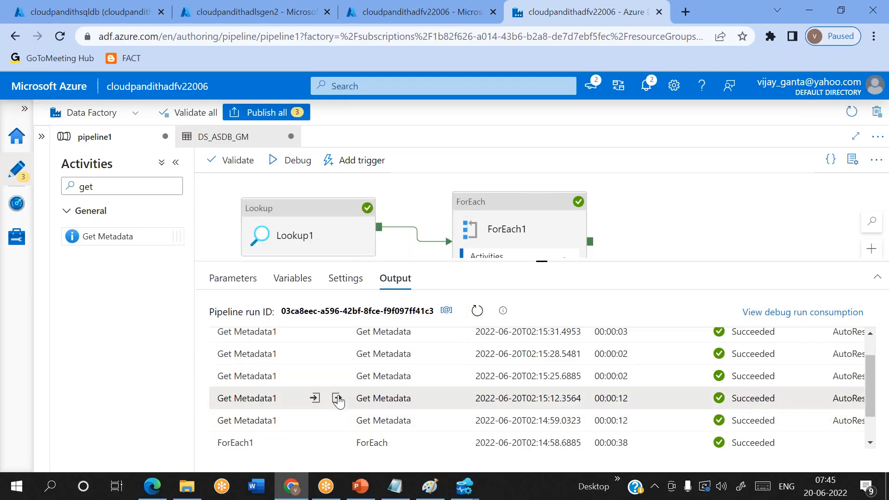
Step: Inspect the input and output JSON of the product and productModel table runs
left_click(315, 376)
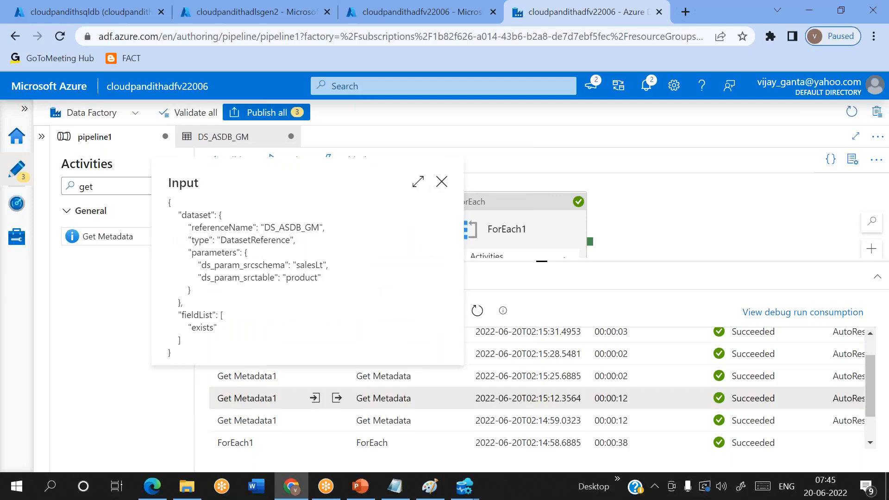
left_click(337, 376)
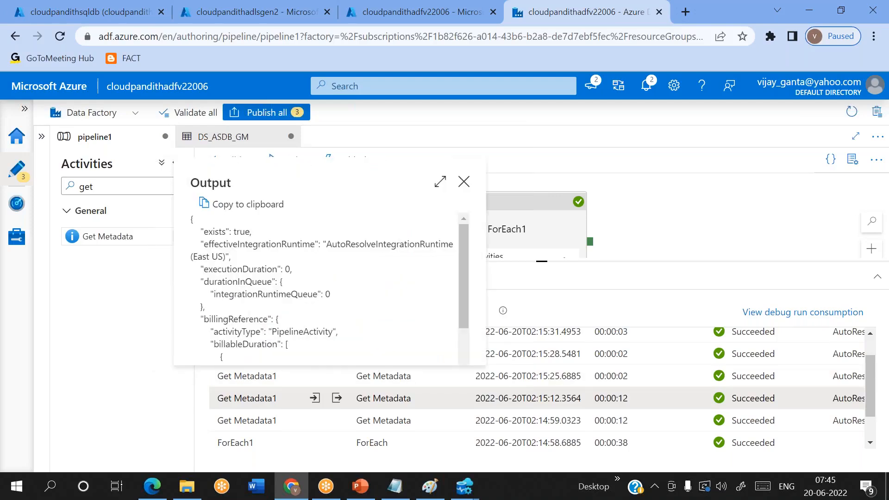
left_click(315, 376)
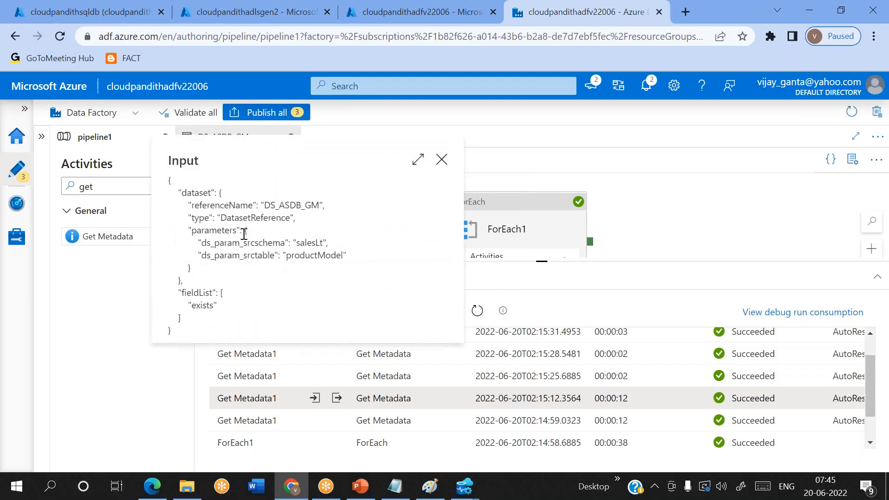
double_click(316, 256)
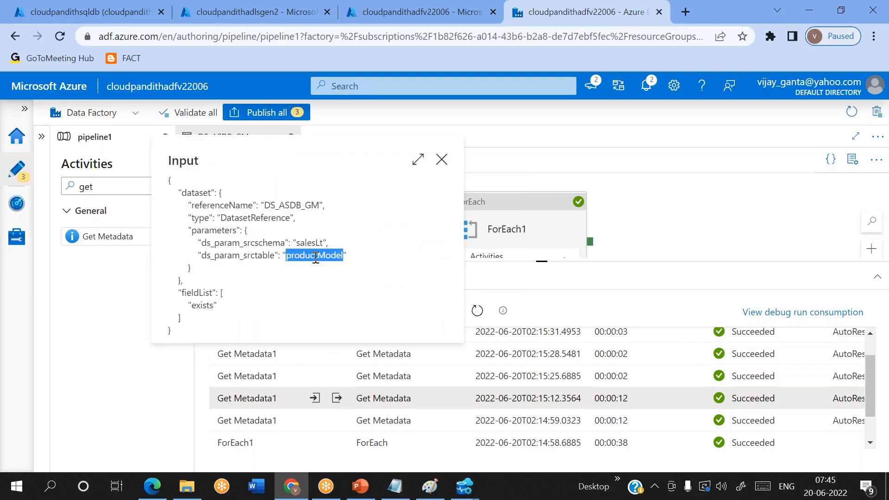
left_click(441, 162)
left_click(337, 354)
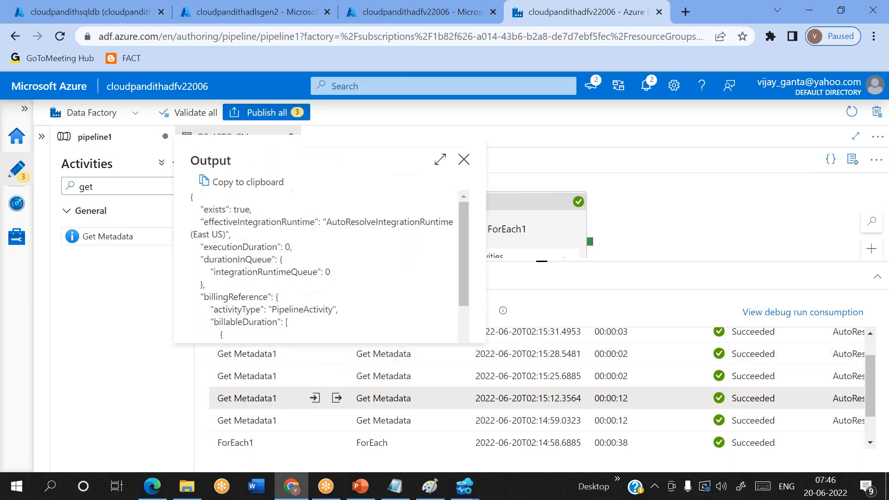
left_click(463, 157)
scroll(293, 444, "up", 2)
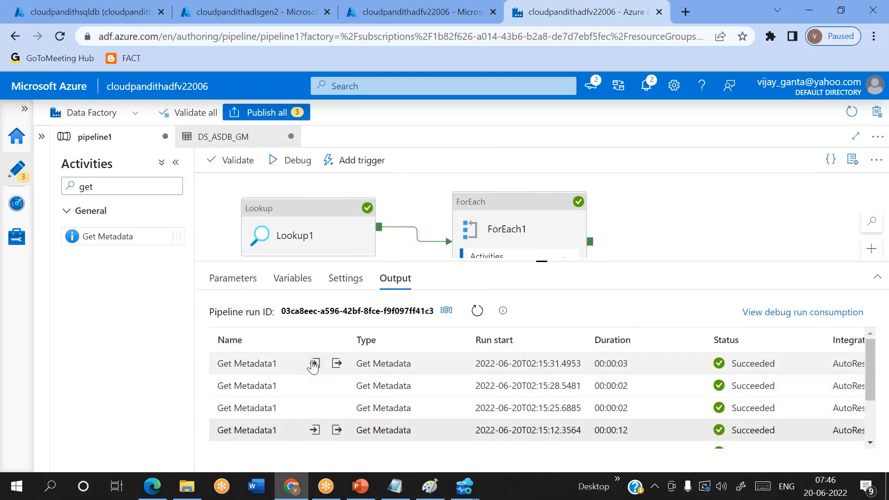
Step: Check the latest Get Metadata1 run's input, which targets the salesLt orders table
left_click(315, 364)
double_click(314, 252)
double_click(297, 266)
left_click(442, 169)
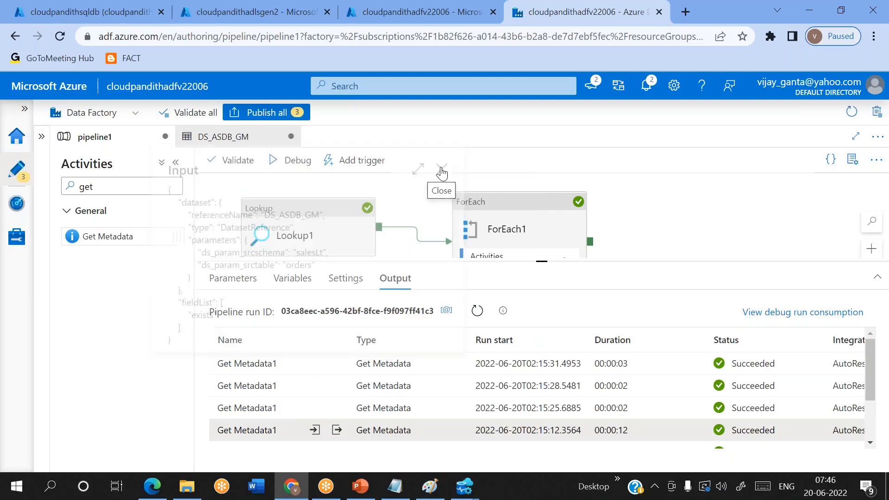
Step: Highlight the "exists": false line in that run's output JSON
left_click(337, 364)
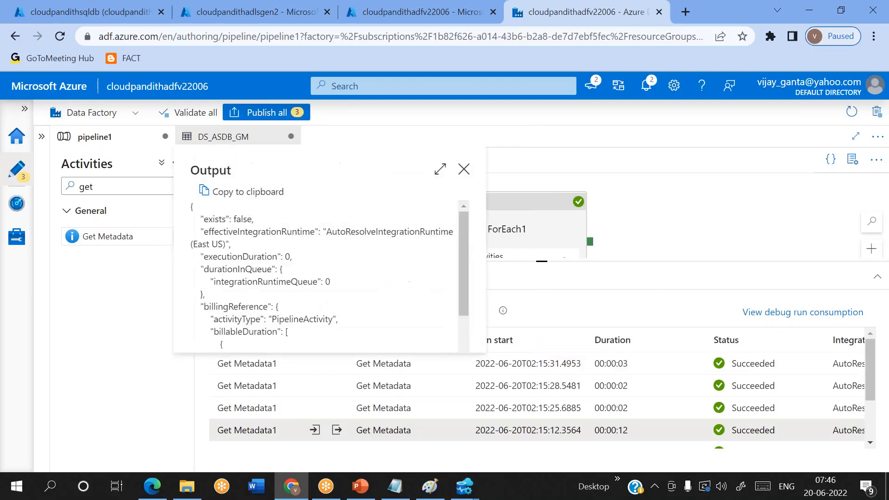
double_click(240, 220)
double_click(217, 220)
triple_click(217, 221)
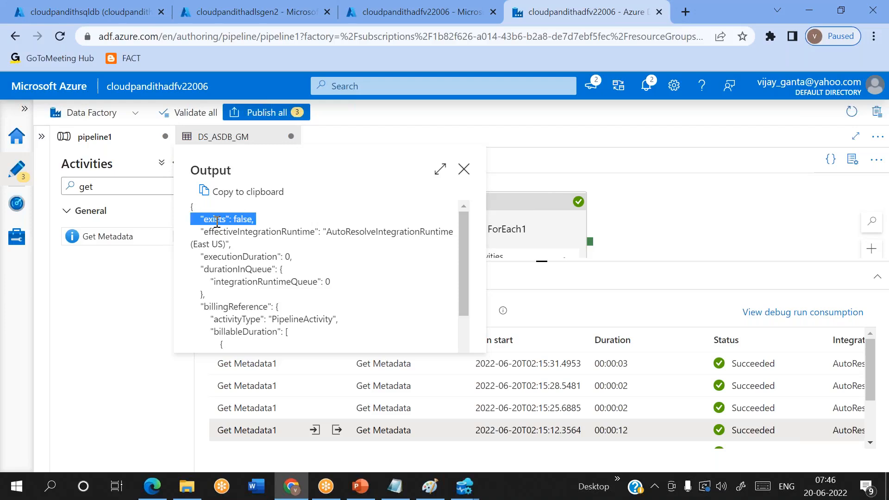
double_click(217, 220)
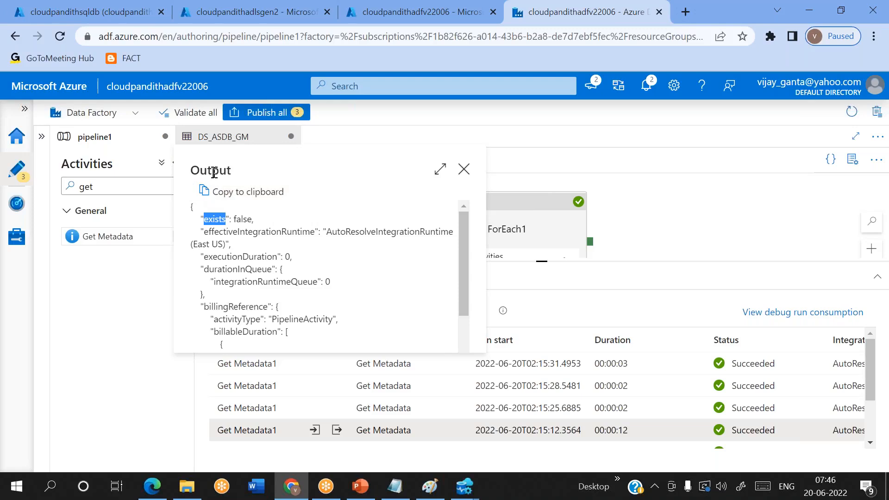
double_click(214, 172)
double_click(216, 219)
Step: Inside ForEach1, add an If Condition that runs after Get Metadata1 succeeds
left_click(464, 169)
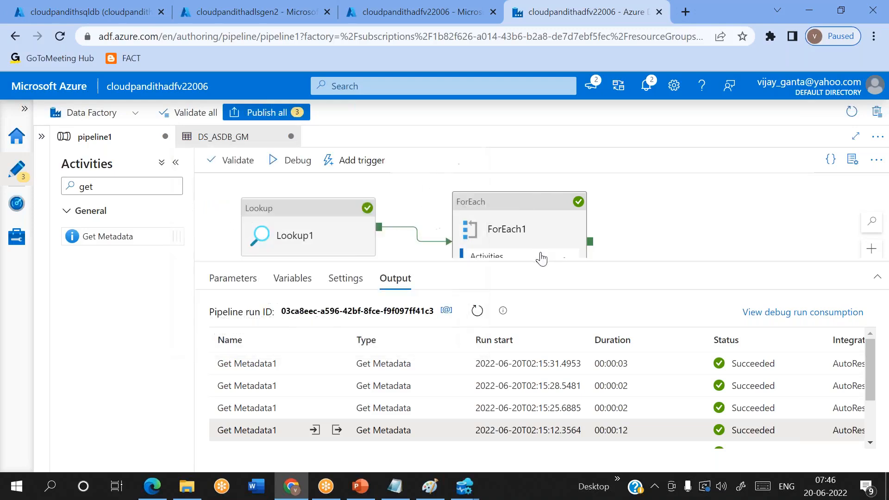
left_click_drag(538, 260, 541, 324)
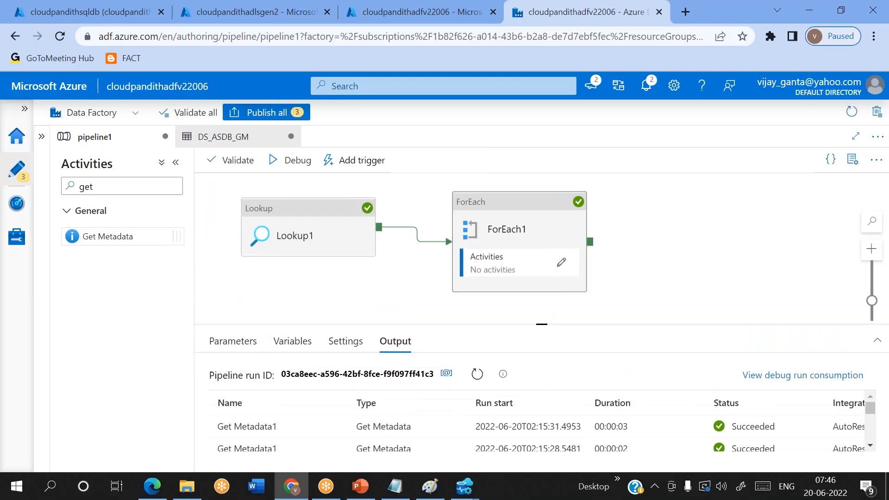
left_click(561, 264)
left_click_drag(535, 200, 343, 259)
left_click_drag(163, 190, 45, 192)
key("BackSpace")
type("if")
left_click_drag(122, 236, 561, 238)
left_click_drag(412, 263, 509, 221)
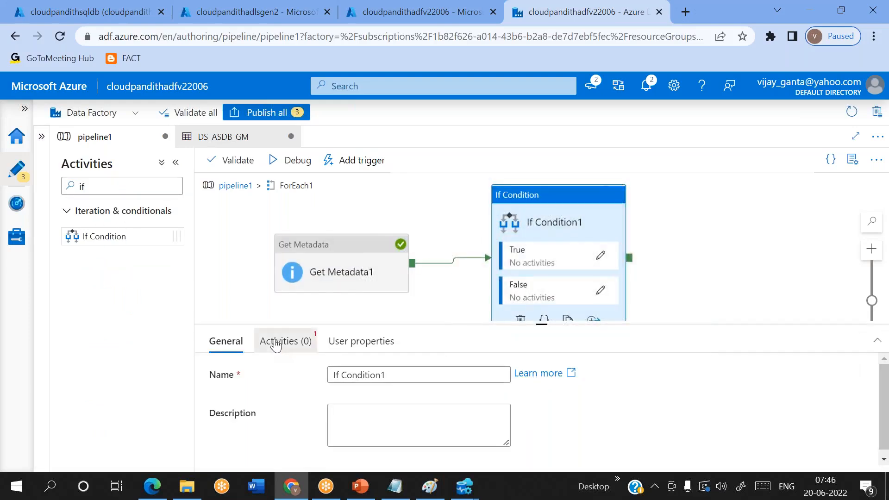
left_click(282, 341)
scroll(394, 373, "down", 1)
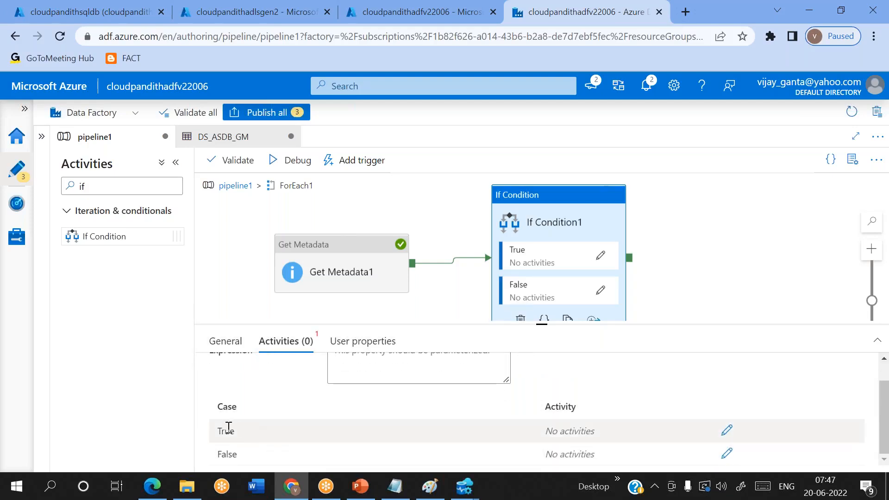
scroll(280, 445, "up", 1)
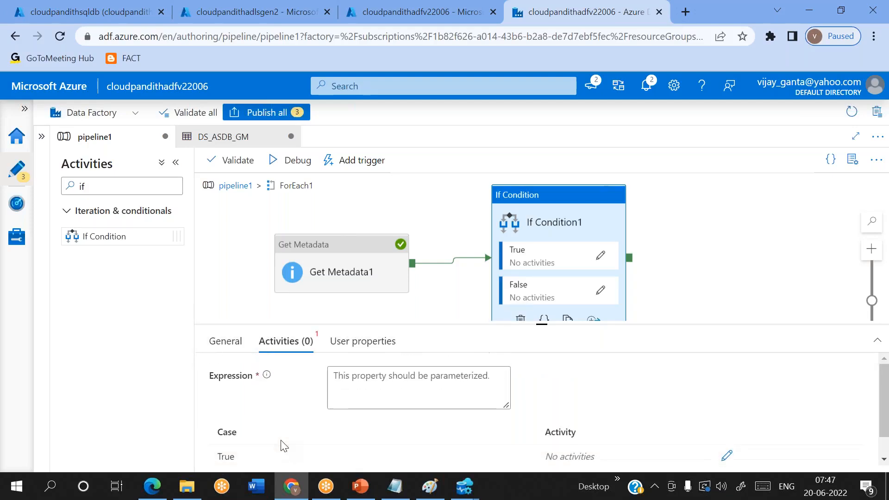
left_click(361, 393)
left_click(361, 419)
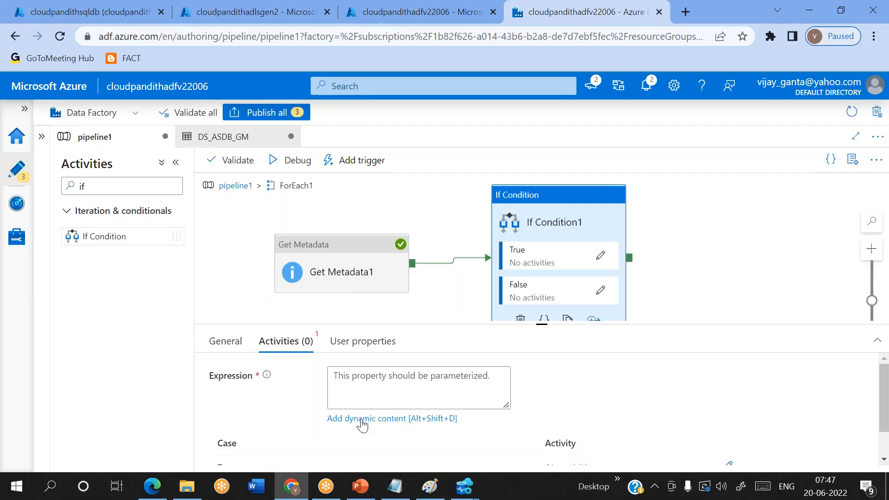
scroll(523, 413, "down", 2)
scroll(522, 414, "down", 1)
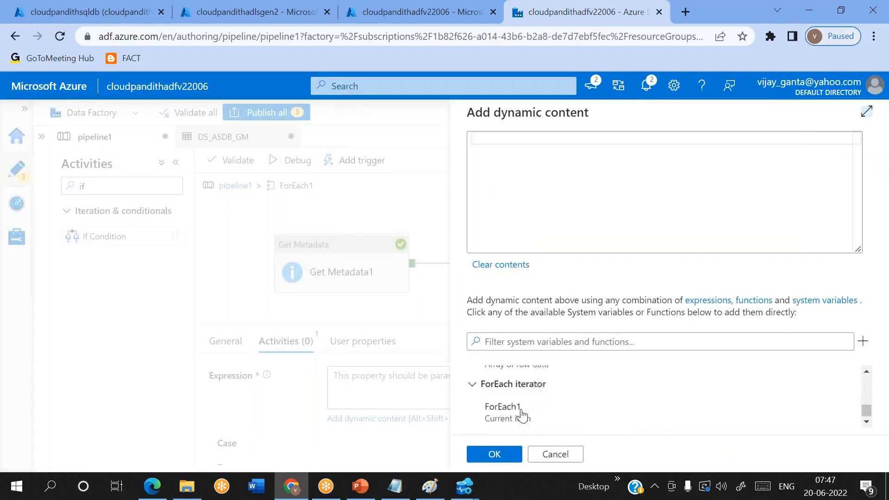
scroll(522, 414, "up", 4)
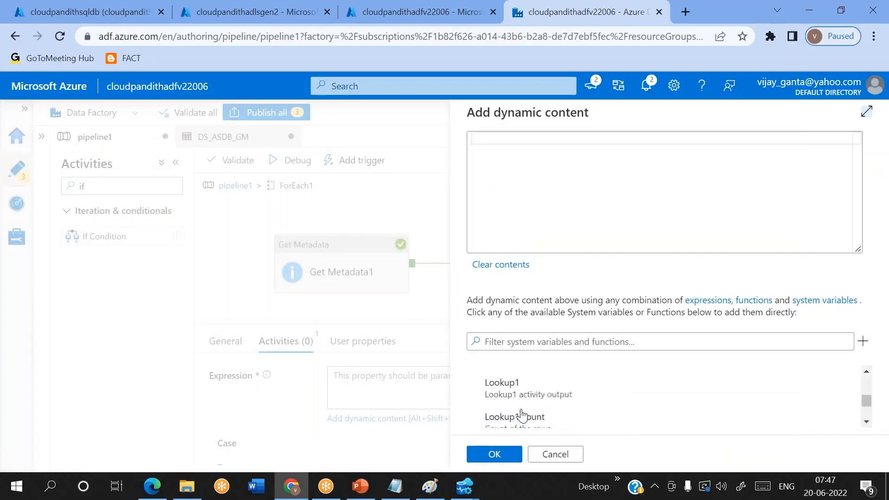
scroll(522, 414, "up", 1)
scroll(514, 415, "up", 1)
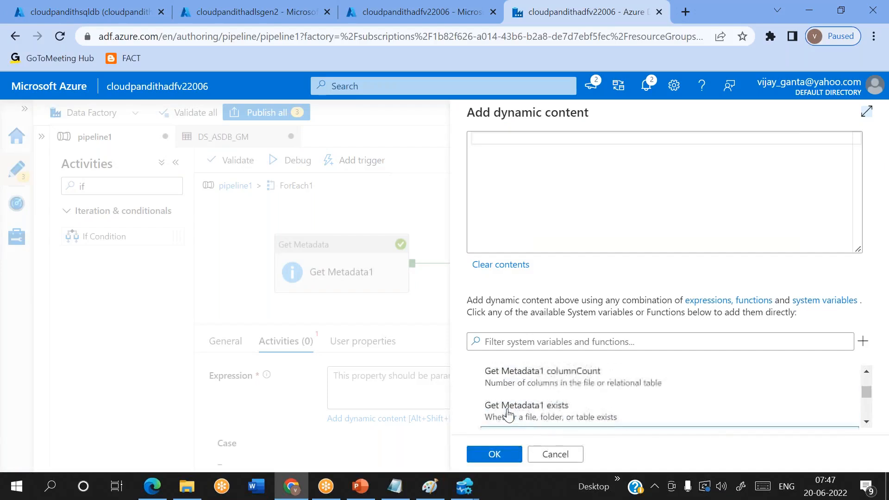
left_click(537, 413)
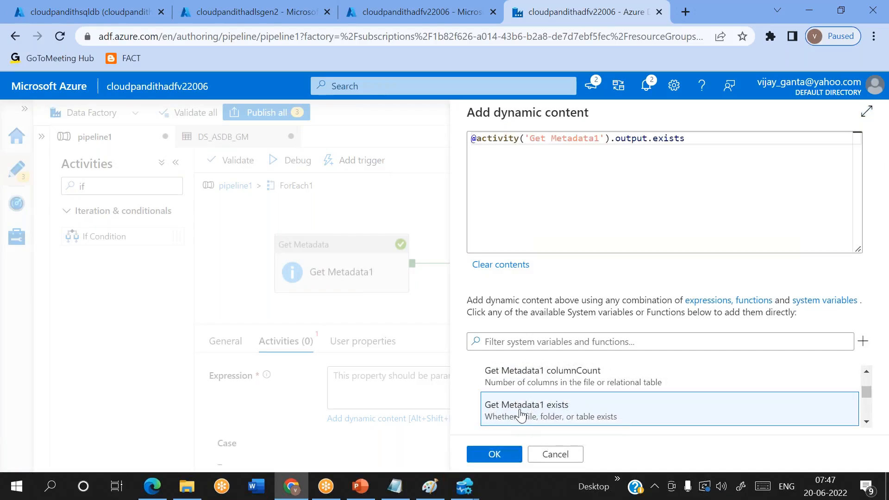
double_click(635, 141)
left_click(503, 456)
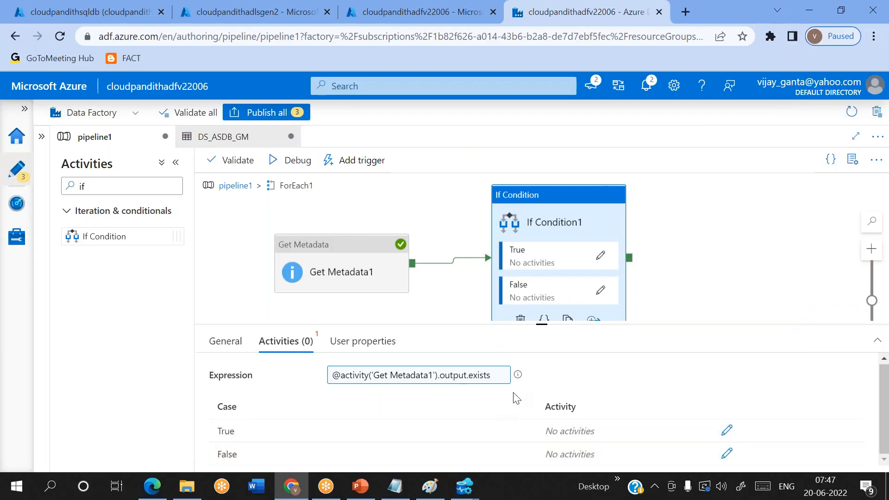
Step: Add a Copy data activity to If Condition1's True branch
left_click(726, 432)
left_click(97, 183)
key("BackSpace")
key("BackSpace")
type("copy")
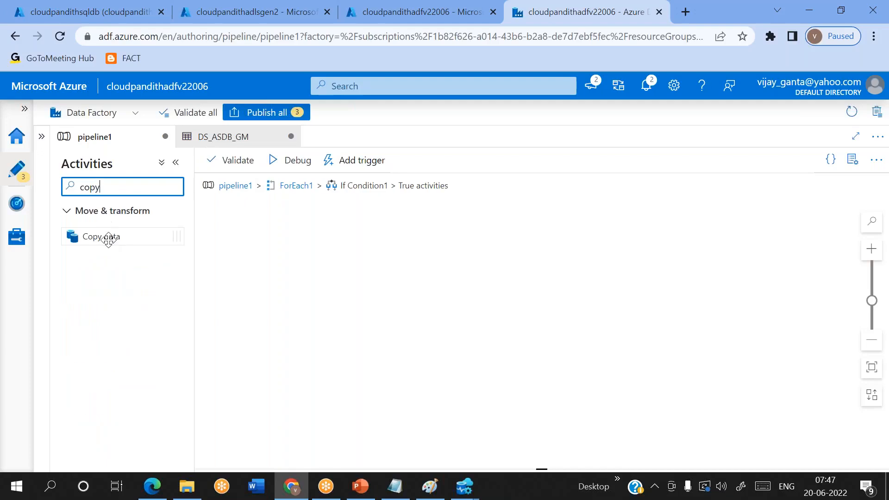
left_click_drag(109, 236, 368, 252)
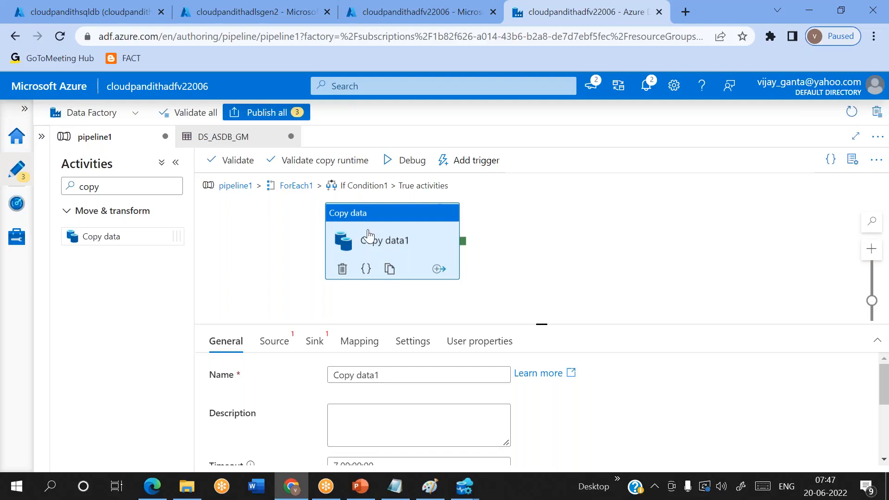
left_click_drag(369, 240, 374, 254)
left_click_drag(536, 323, 522, 307)
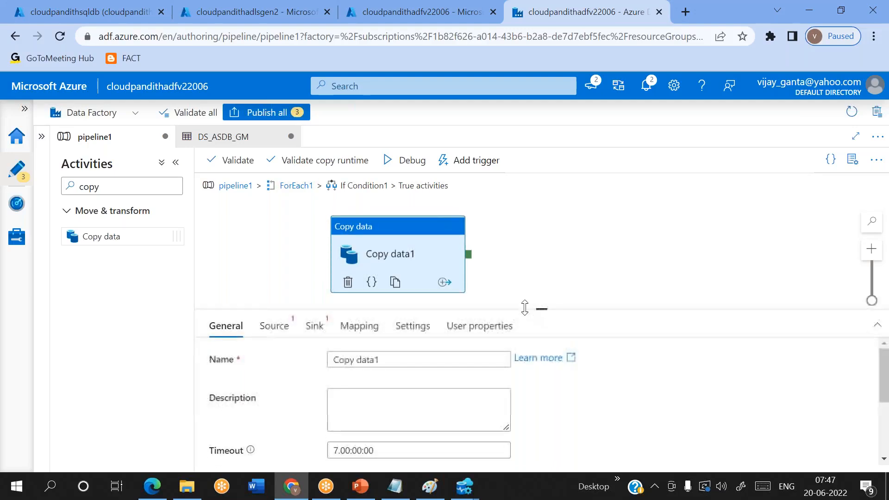
Step: Select DS_ASDB_GM as Copy data1's source dataset
left_click(265, 331)
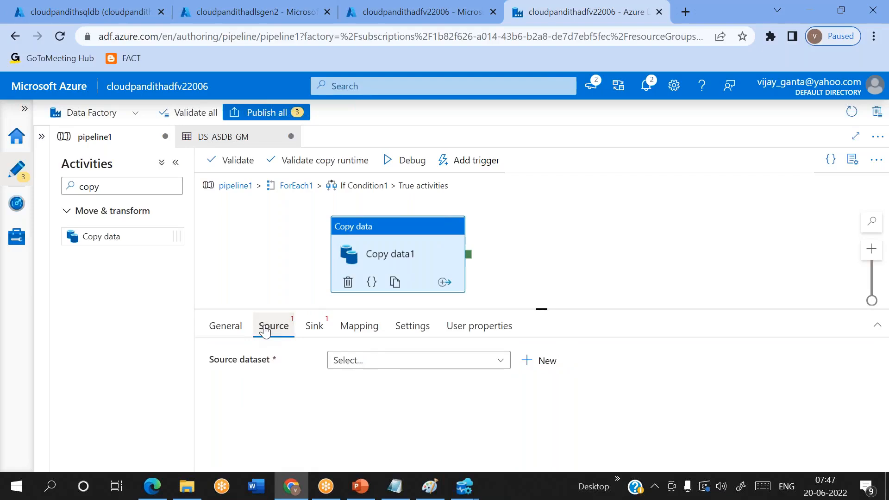
left_click(345, 362)
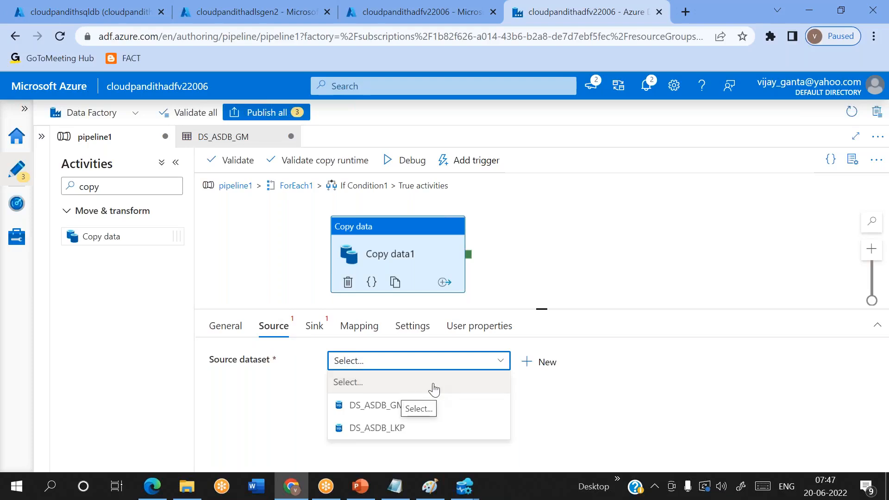
left_click(368, 406)
scroll(310, 405, "down", 1)
scroll(314, 409, "up", 1)
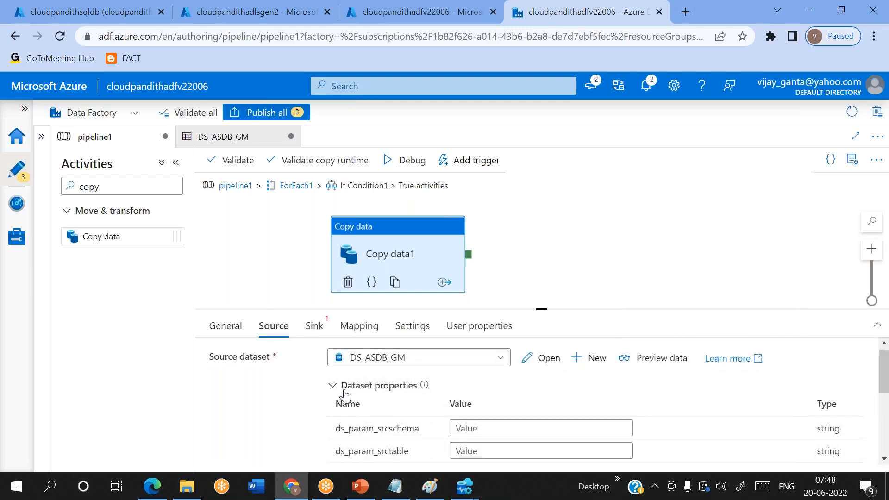
scroll(338, 397, "down", 1)
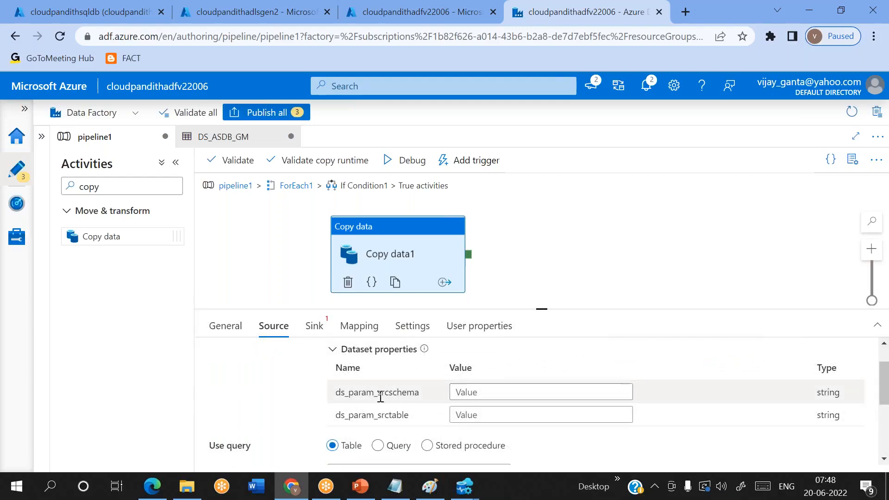
scroll(416, 407, "up", 1)
scroll(465, 435, "down", 1)
scroll(518, 386, "up", 1)
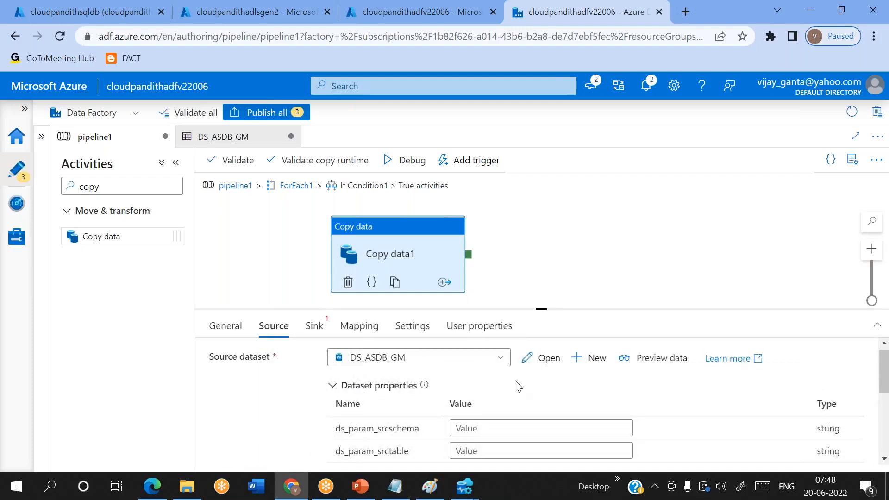
left_click(545, 368)
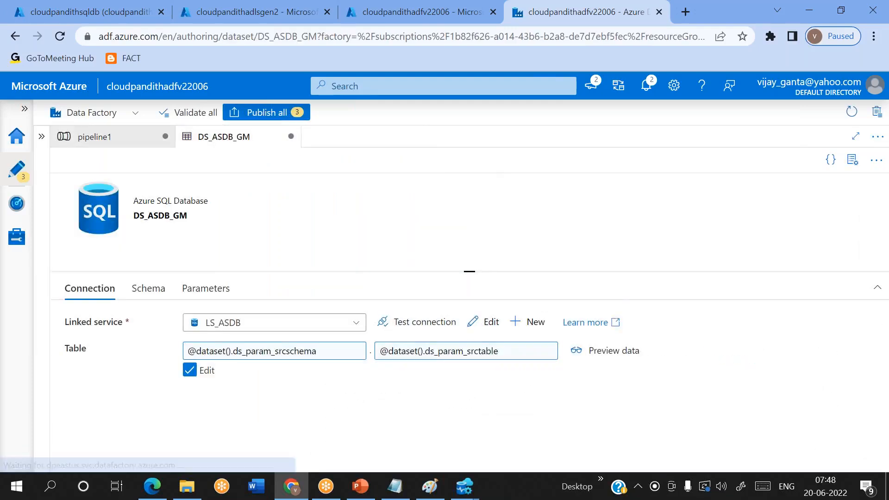
left_click(129, 137)
scroll(407, 417, "down", 1)
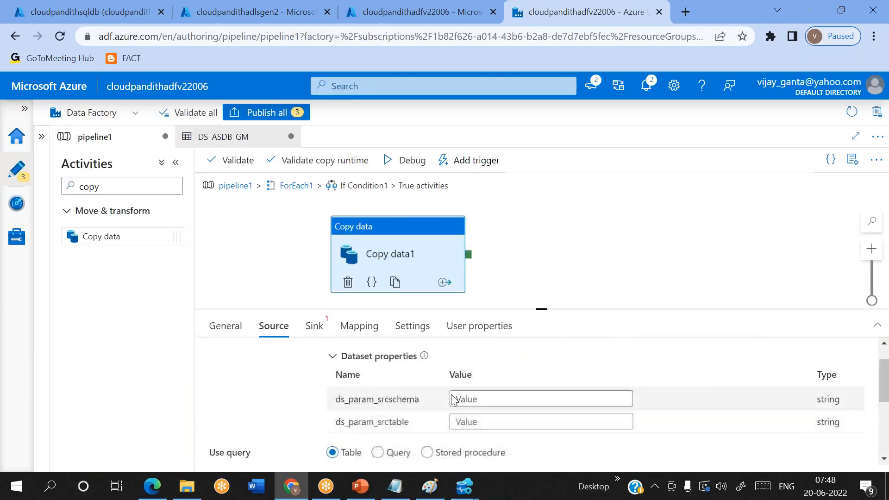
left_click(473, 396)
scroll(473, 396, "down", 1)
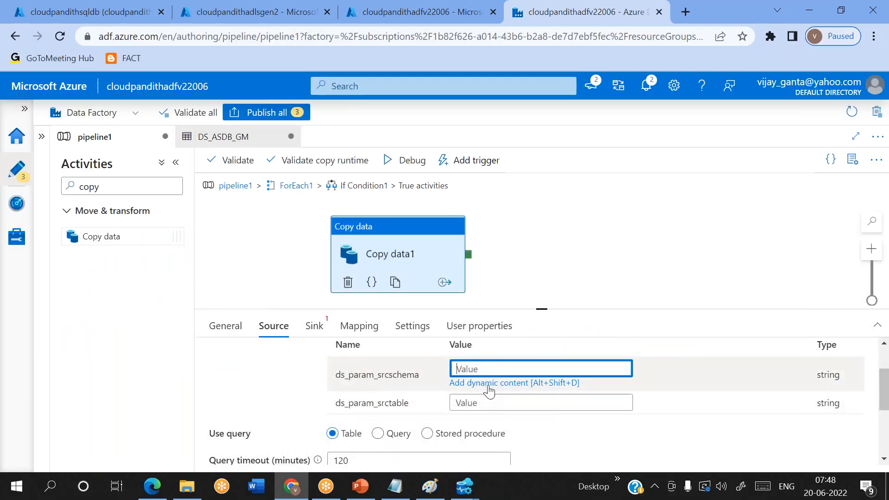
left_click(490, 383)
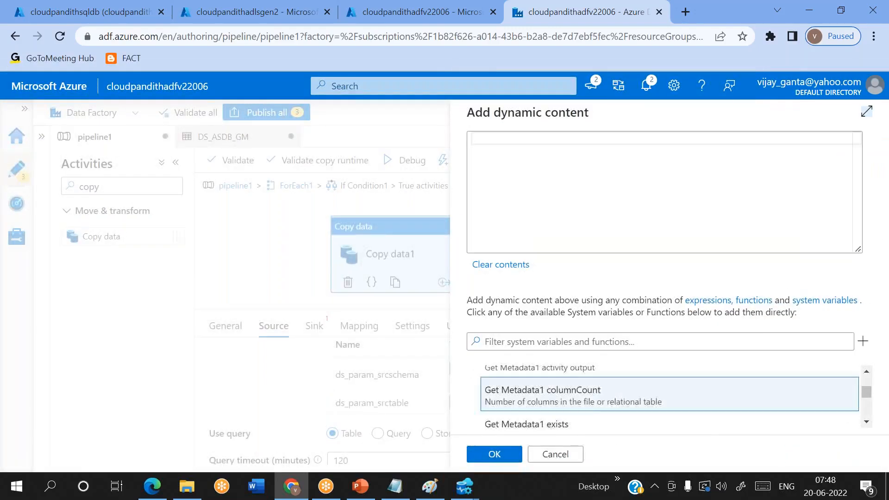
left_click(525, 158)
type("@item().")
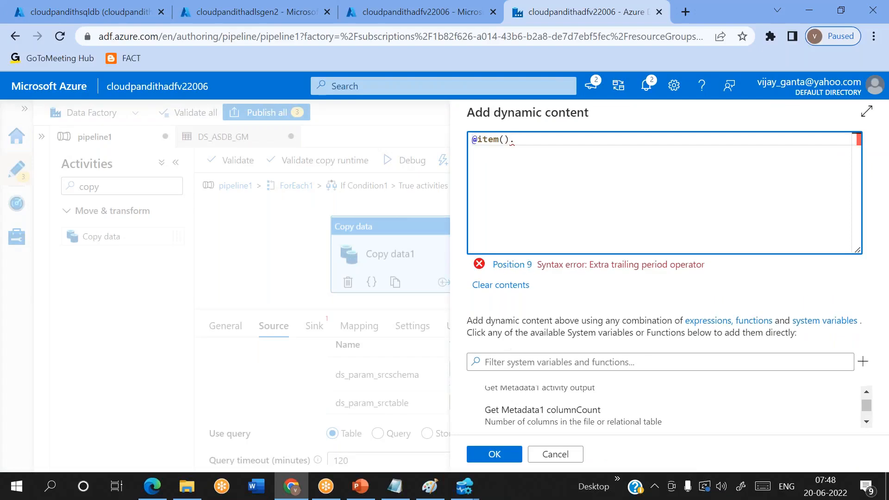
Step: Copy the srcschema field name from the lab notes in Notepad
key("alt+Tab")
left_click(102, 181)
double_click(103, 181)
left_click(102, 181)
left_click_drag(77, 180, 130, 181)
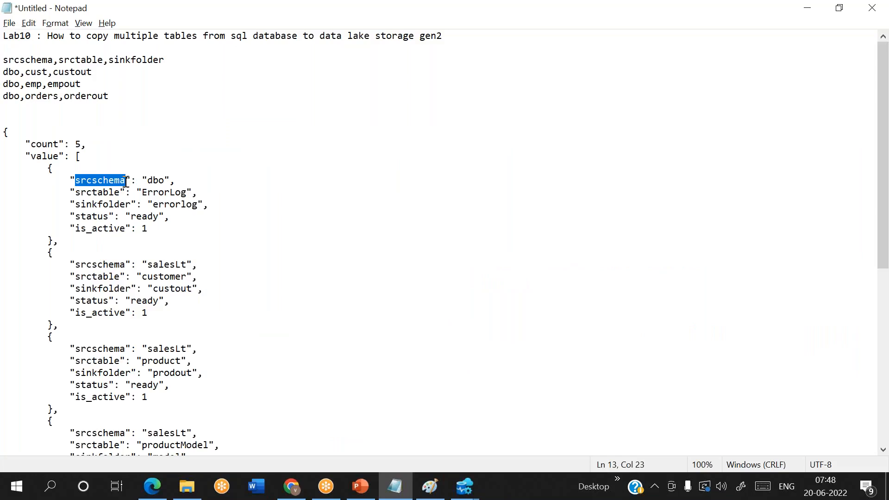
key("ctrl+c")
key("alt+Tab")
key("ctrl+v")
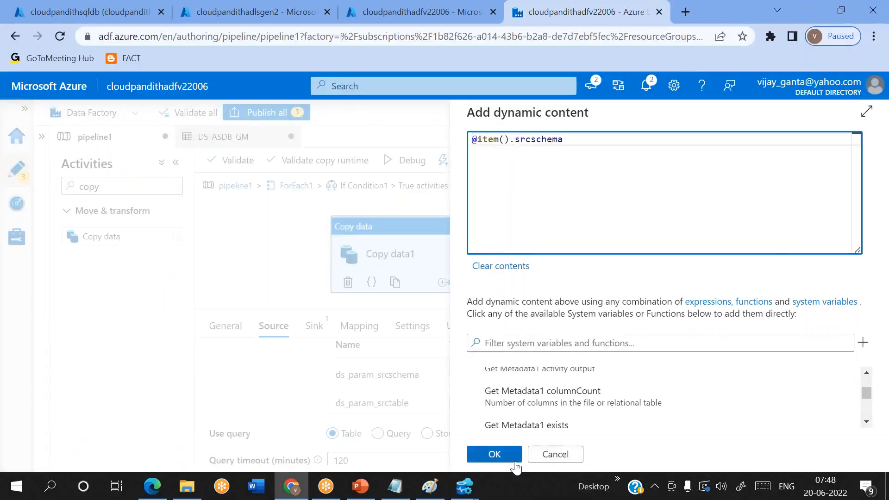
left_click(494, 454)
left_click(478, 395)
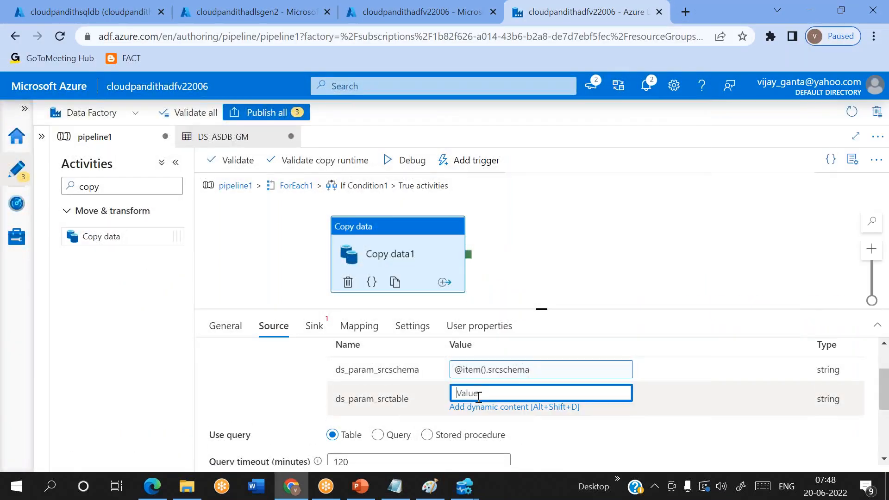
left_click(472, 406)
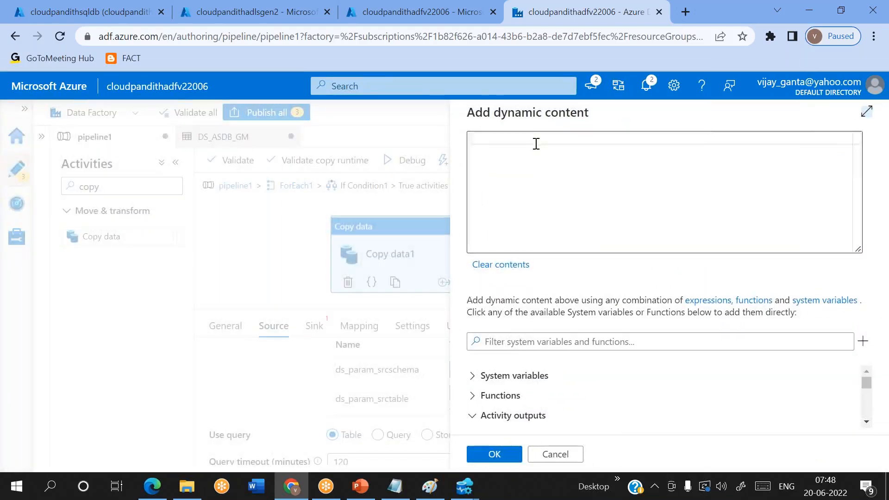
type("@item().")
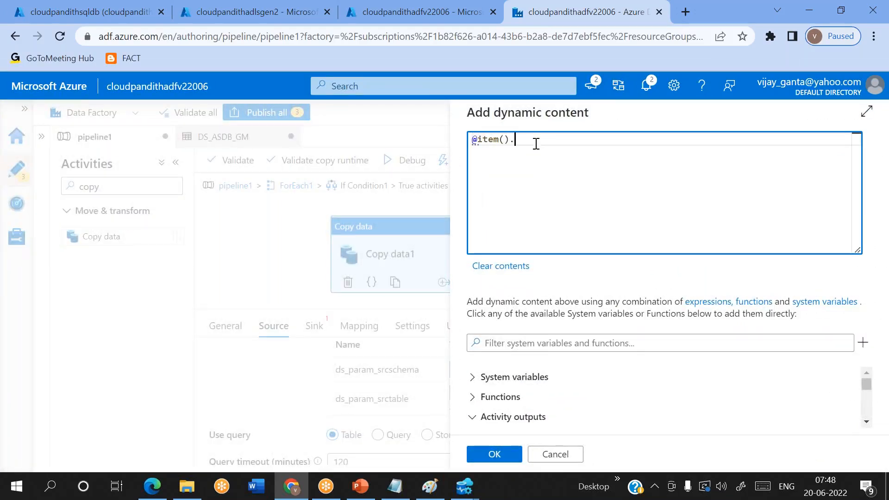
key("alt+Tab")
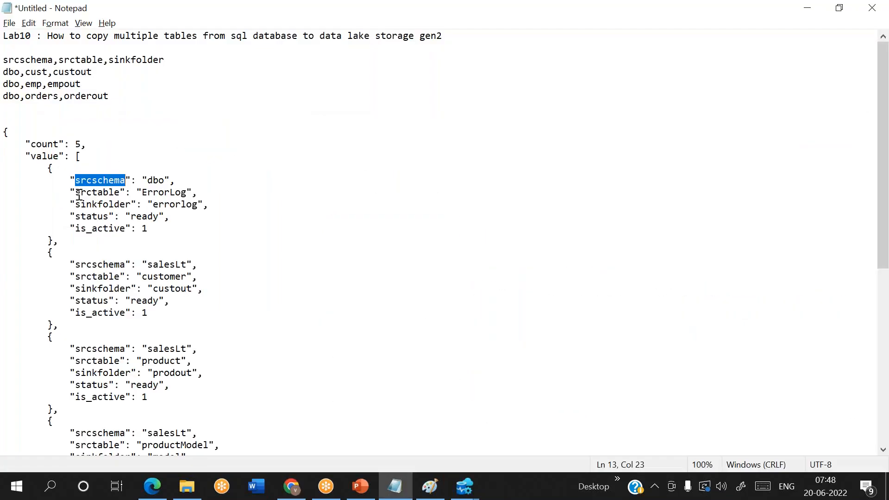
left_click_drag(75, 192, 111, 192)
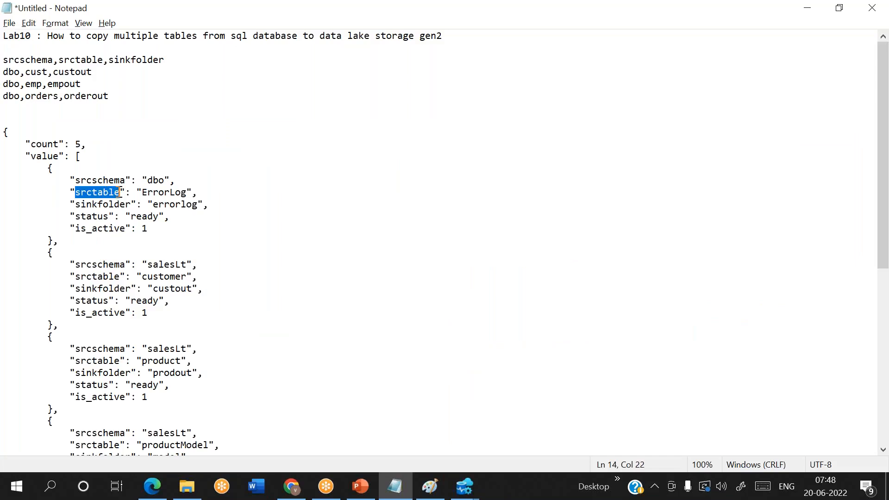
key("ctrl+c")
key("alt+Tab")
key("ctrl+v")
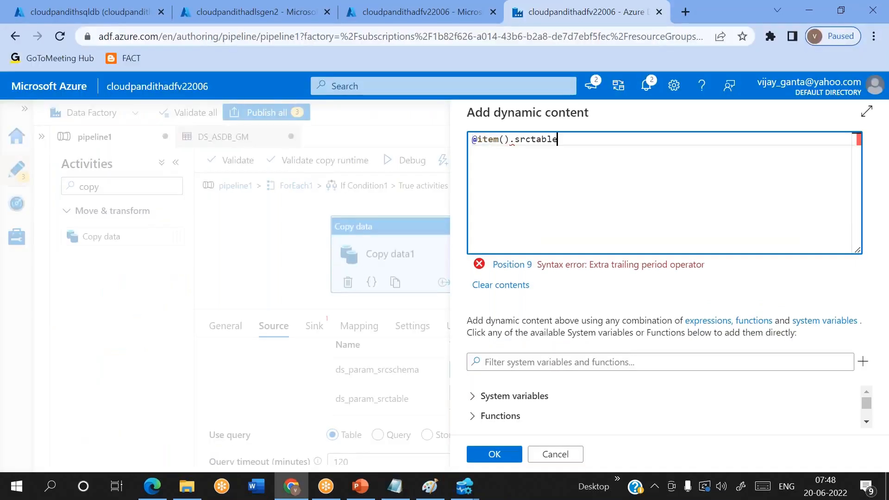
left_click(494, 454)
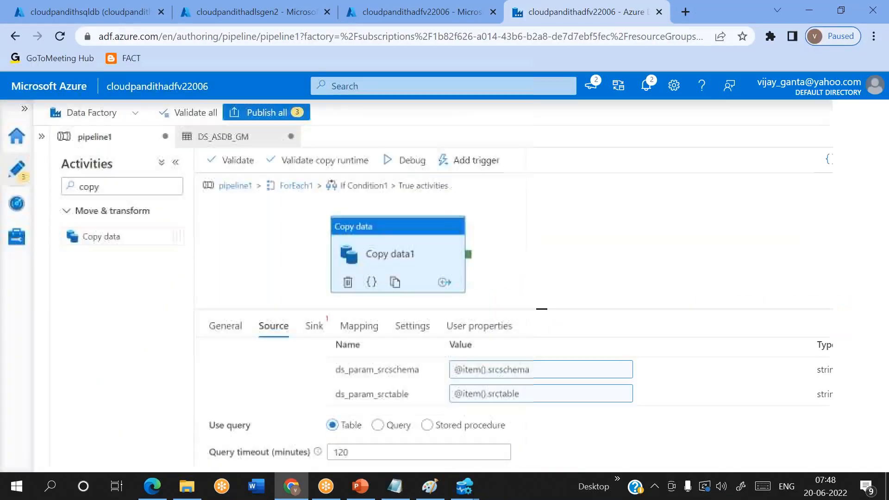
scroll(509, 402, "down", 2)
scroll(509, 403, "up", 3)
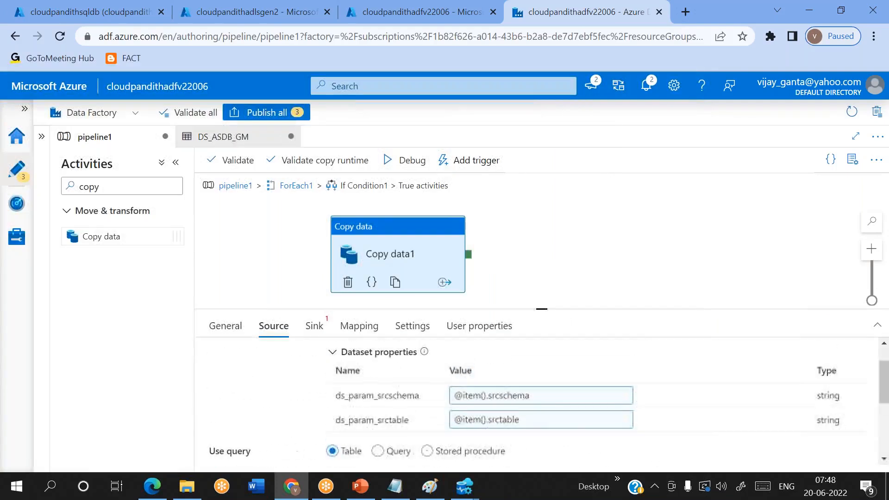
scroll(509, 431, "up", 1)
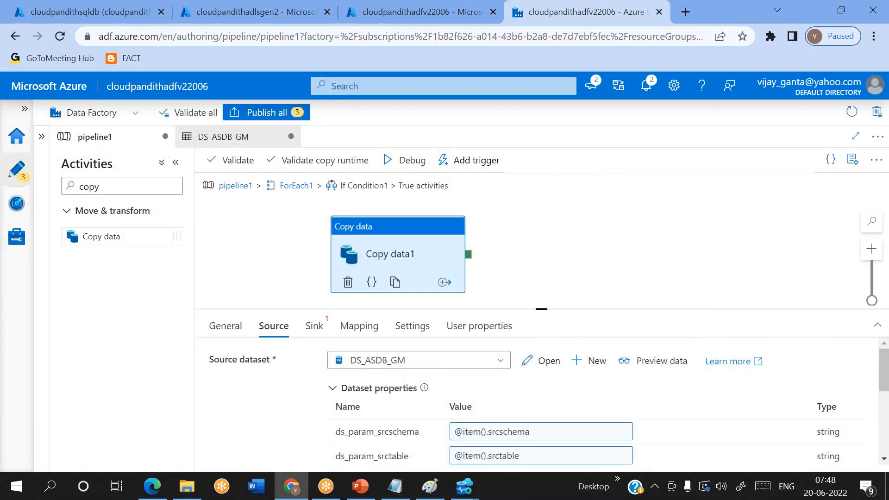
Step: Start a new Azure Data Lake Storage Gen2 DelimitedText sink dataset for Copy data1
left_click(313, 326)
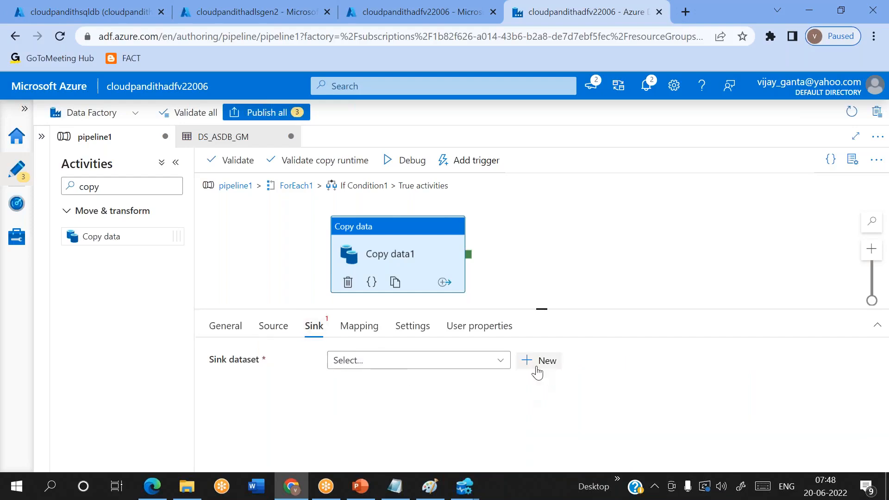
left_click(533, 360)
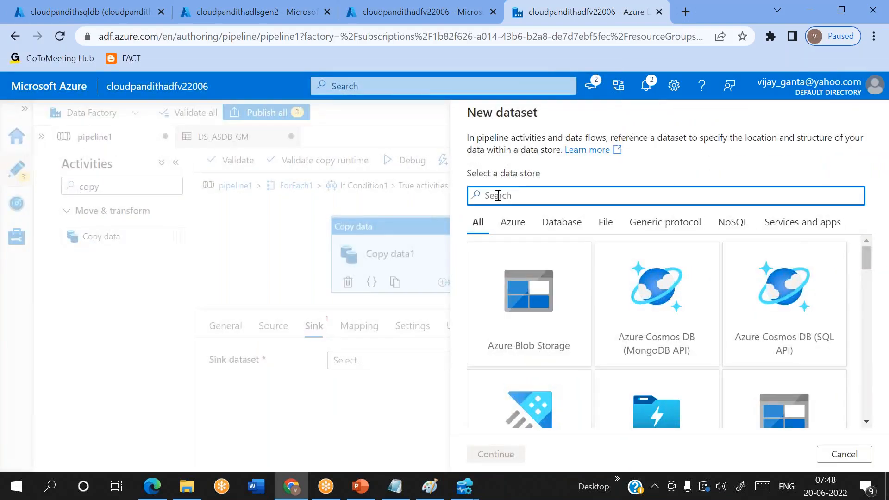
type("21")
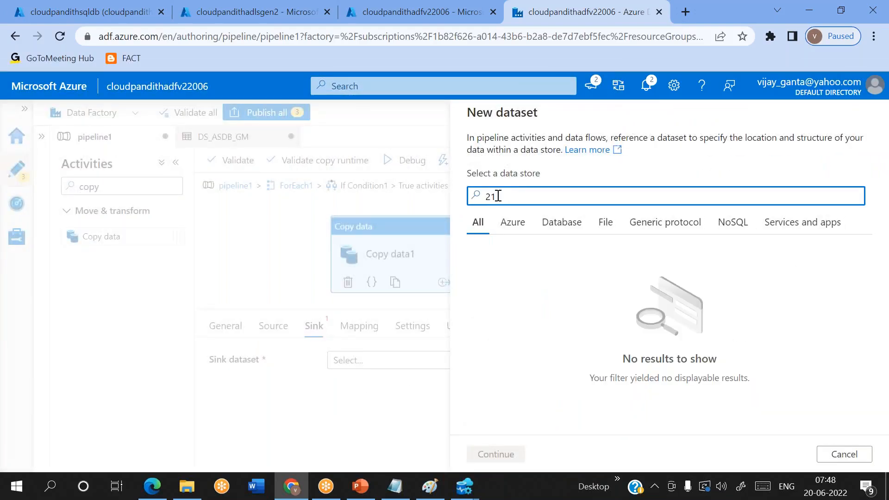
key("BackSpace")
double_click(527, 315)
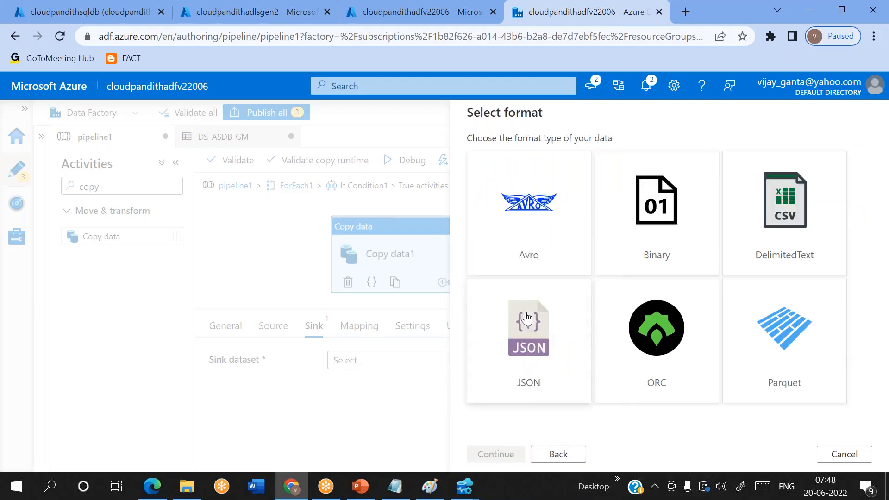
double_click(782, 223)
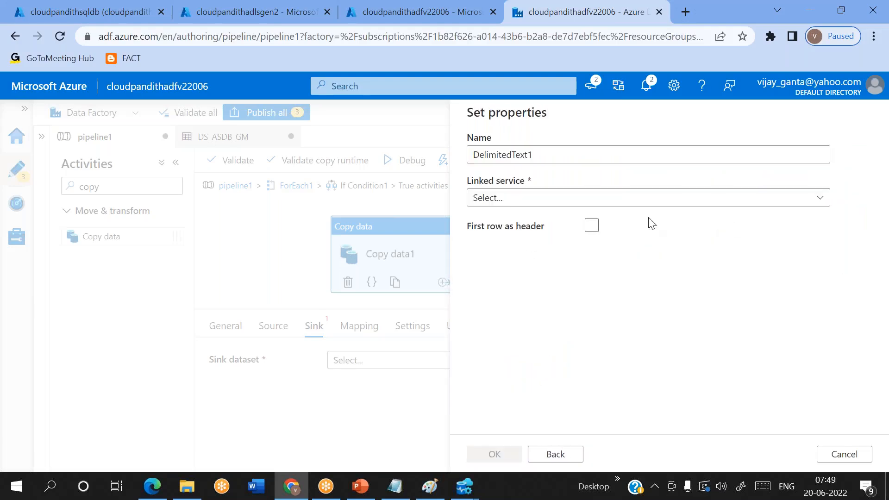
Step: Name it DS_ADLSGen2_Sink on LS_ASDLGen2 with first row as header, and create it
left_click(551, 155)
key("ctrl+a")
key("BackSpace")
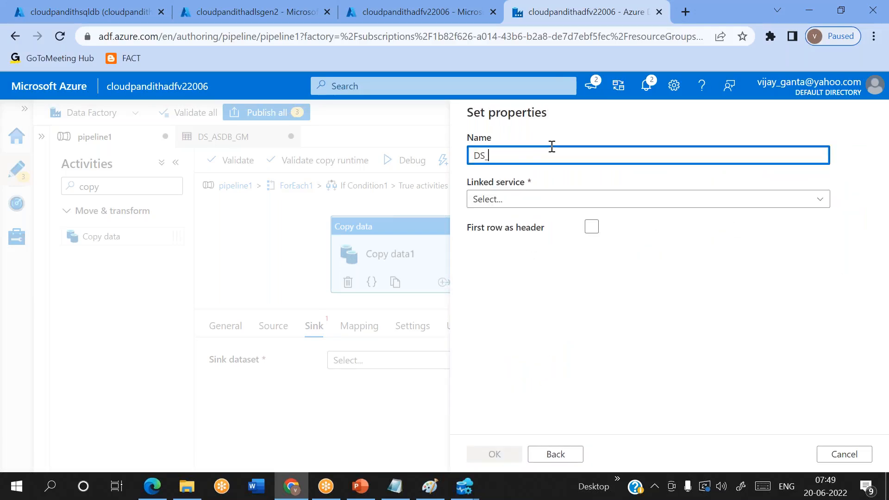
type("DS_ADLSGen2_Sink")
left_click(524, 198)
left_click(497, 287)
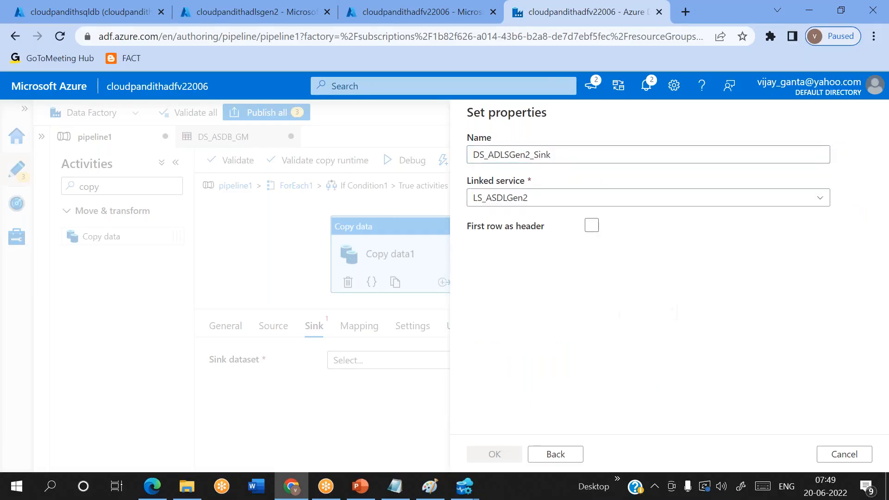
left_click(591, 264)
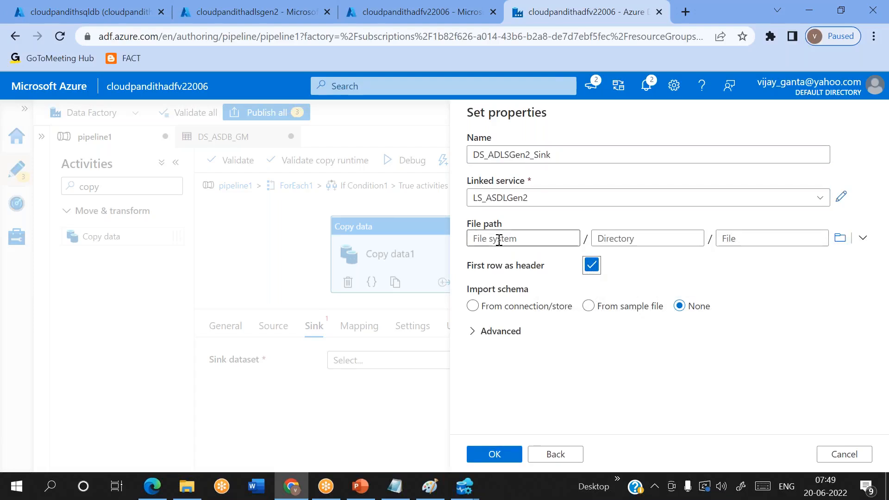
left_click(520, 238)
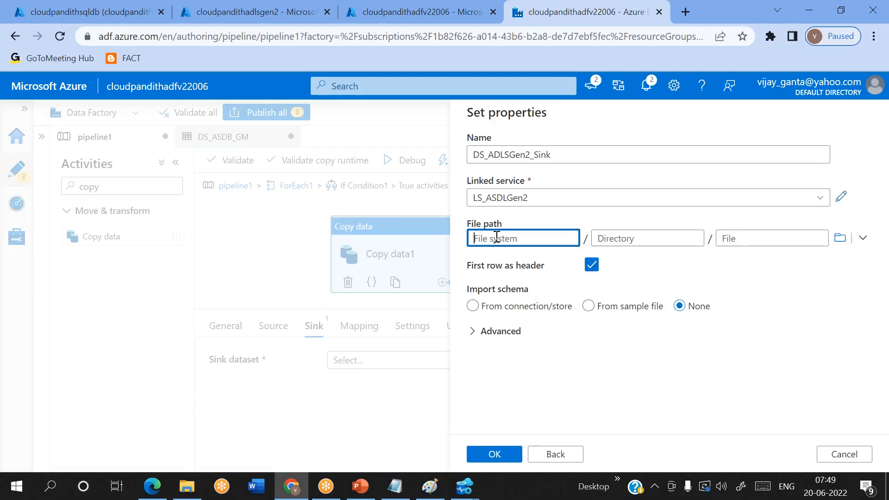
left_click(506, 455)
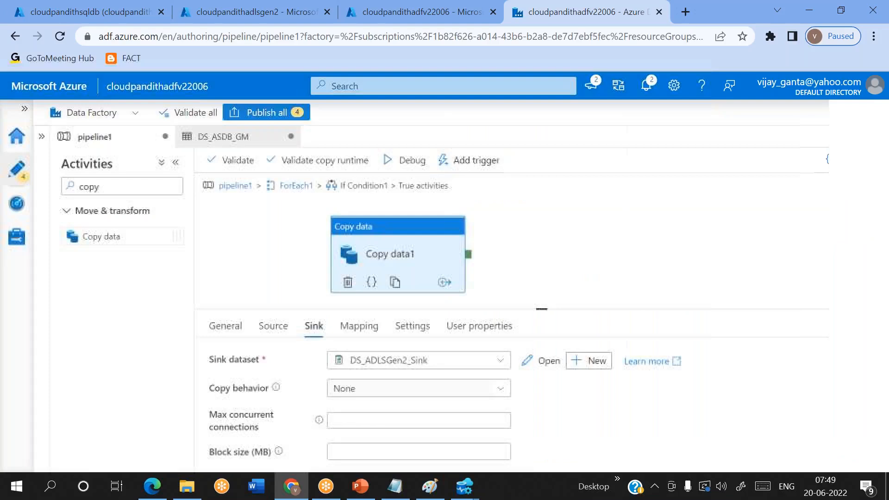
left_click(41, 138)
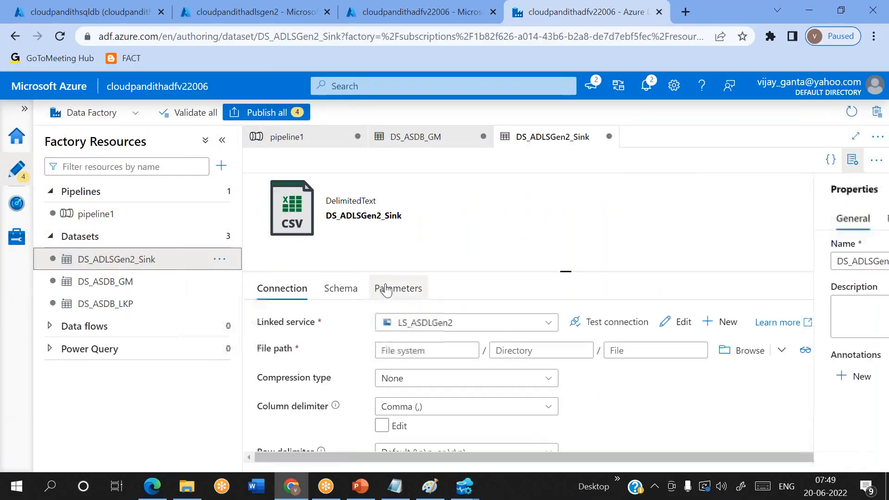
left_click(383, 288)
left_click(286, 326)
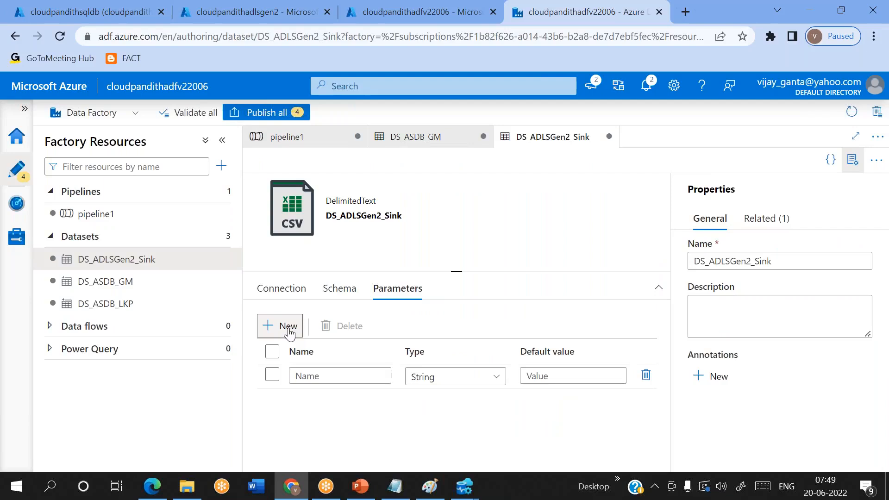
left_click(303, 376)
type("ds_param_sinkfolder")
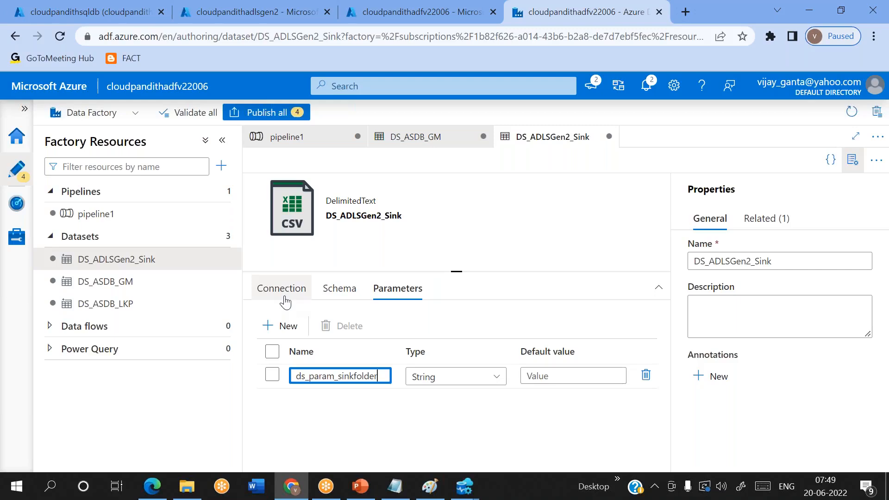
left_click(301, 300)
left_click(423, 371)
left_click(414, 391)
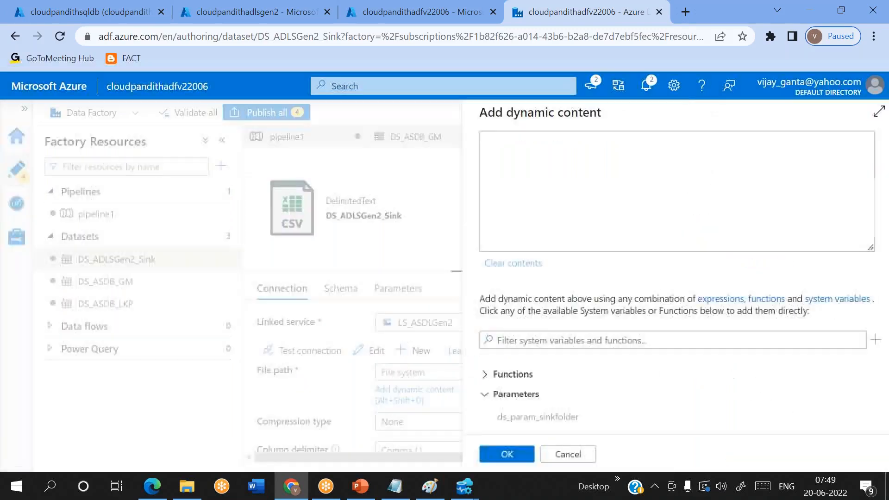
left_click(558, 418)
left_click(495, 454)
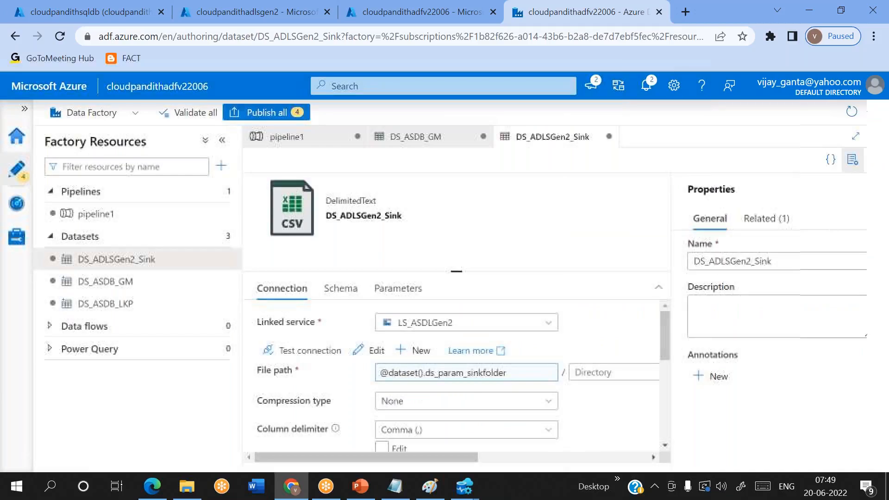
left_click(855, 159)
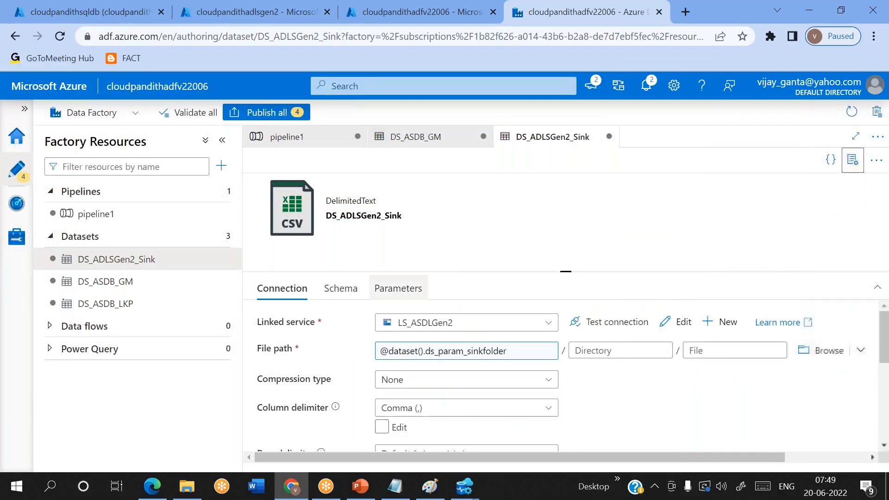
left_click(118, 214)
scroll(610, 404, "down", 2)
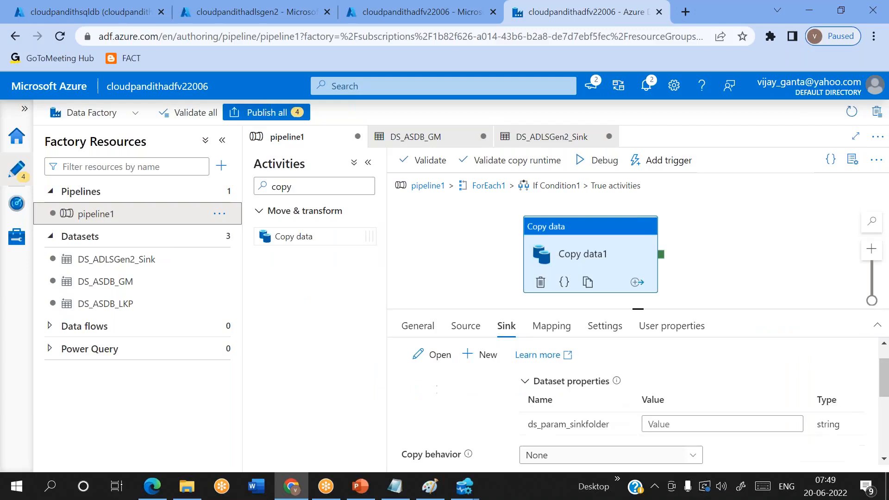
left_click(672, 389)
left_click(674, 405)
left_click(491, 147)
type("@item().")
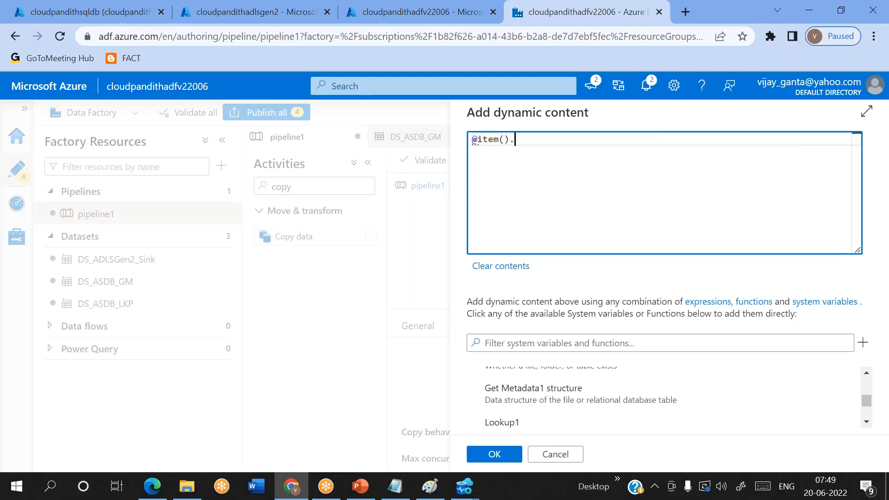
key("alt+Tab")
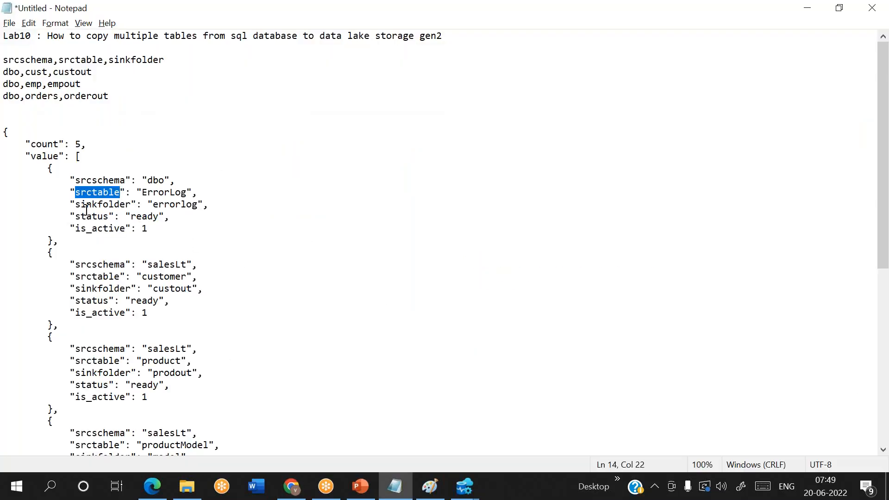
left_click_drag(75, 205, 132, 202)
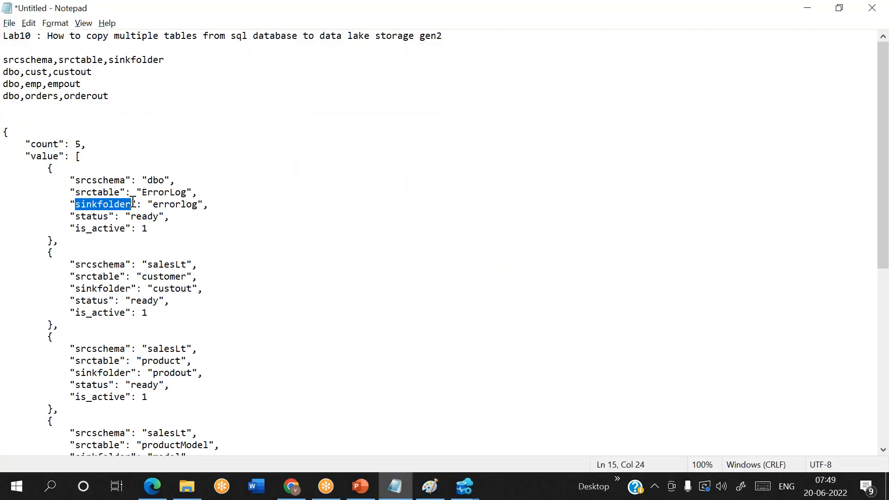
key("ctrl+c")
key("alt+Tab")
type(".")
key("ctrl+v")
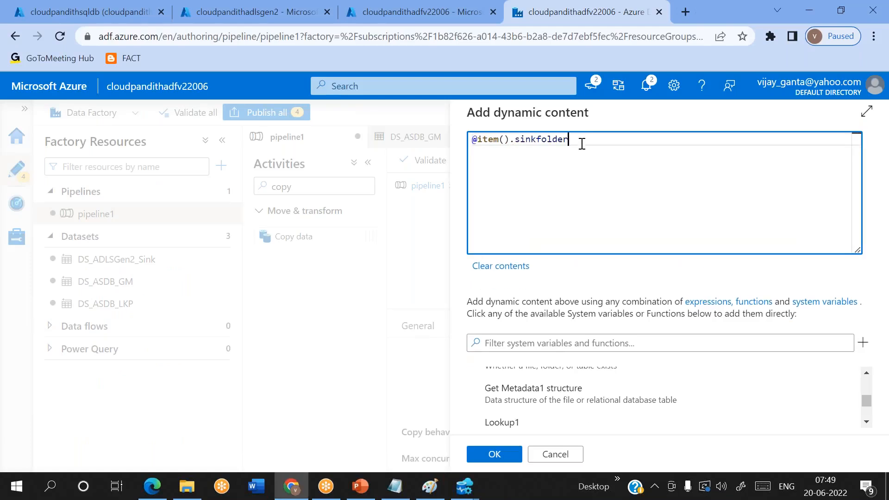
left_click(495, 454)
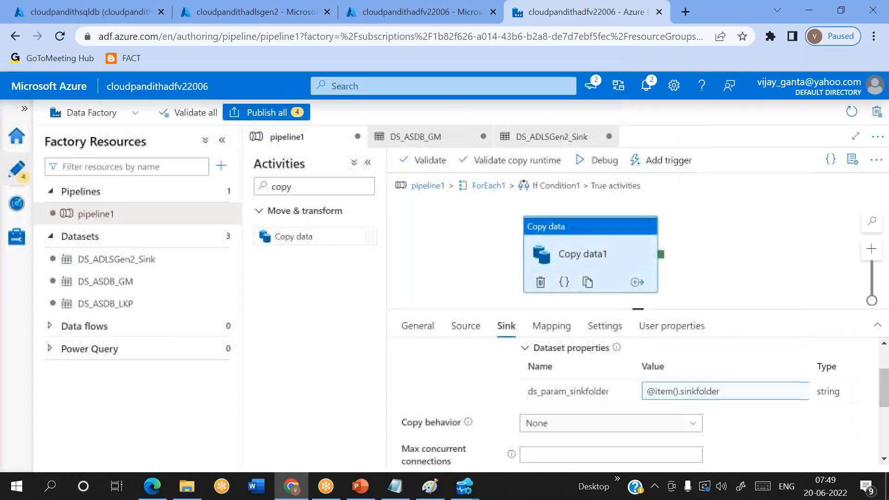
scroll(499, 427, "up", 2)
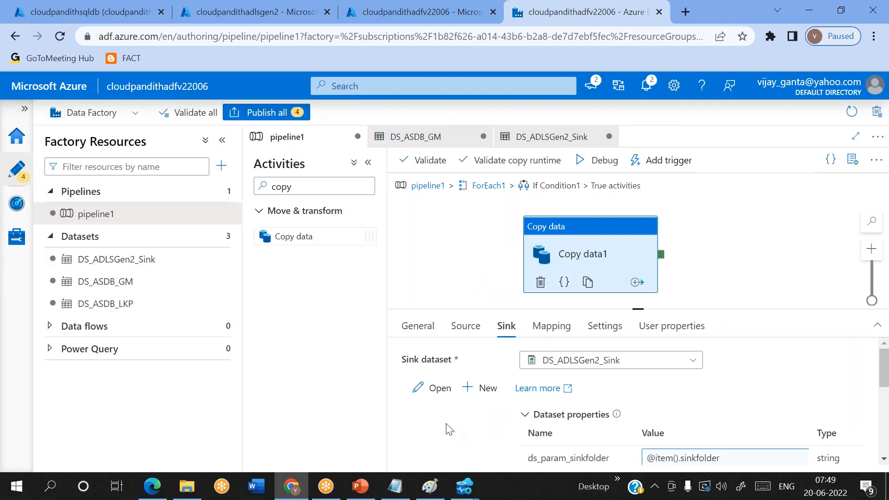
left_click(435, 493)
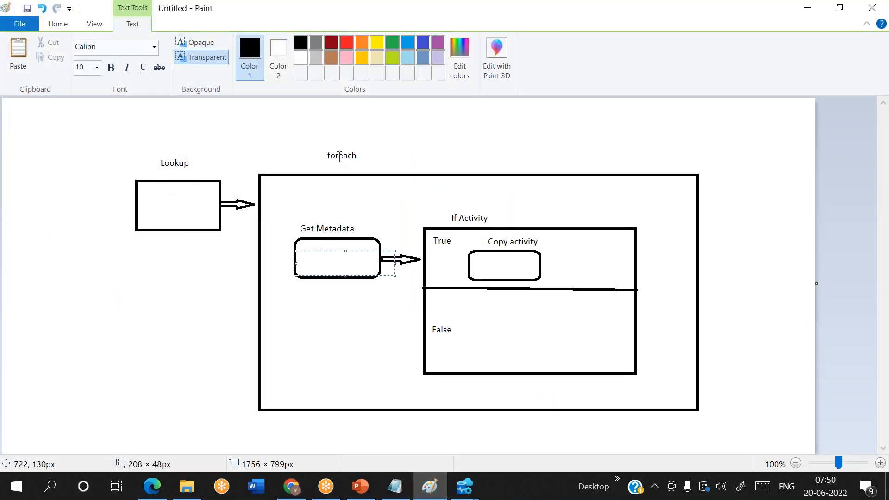
Step: Review the foreach label on the Paint sketch, then return to ADF's ForEach1 loop contents
left_click_drag(314, 150, 378, 157)
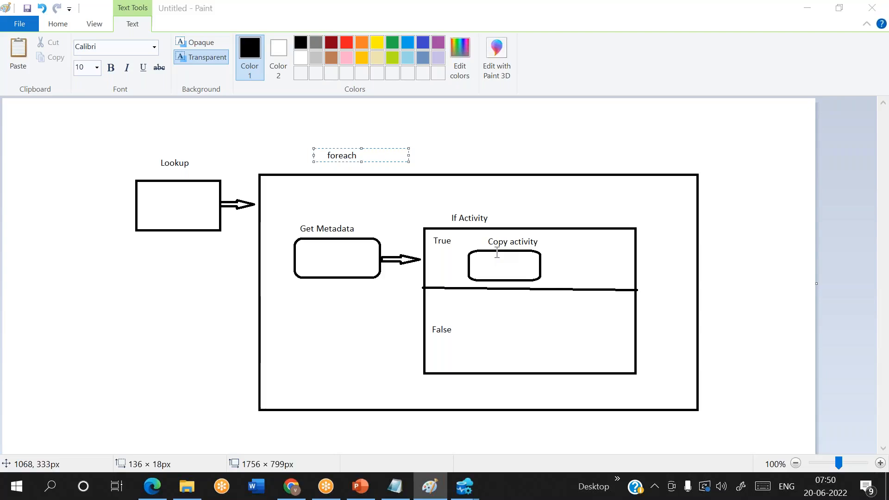
key("alt+Tab")
left_click(482, 188)
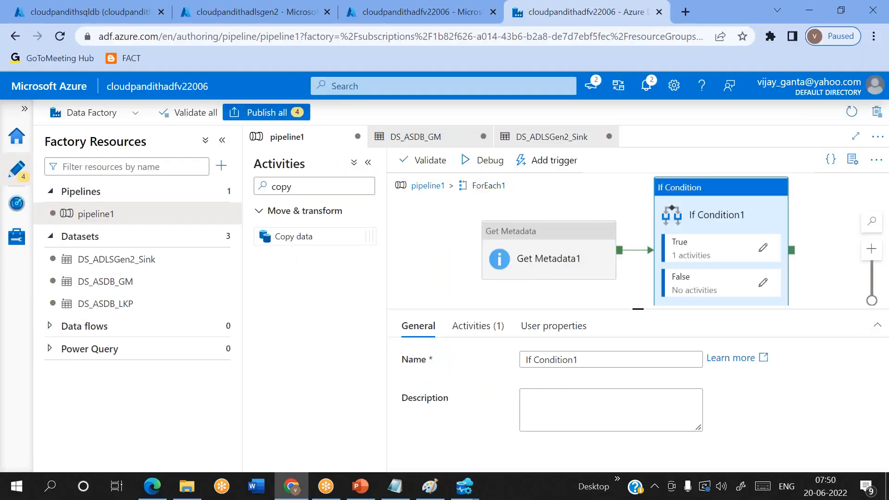
Step: Compare pipeline1's top level with the Paint sketch, then open the activities inside ForEach1
left_click(430, 187)
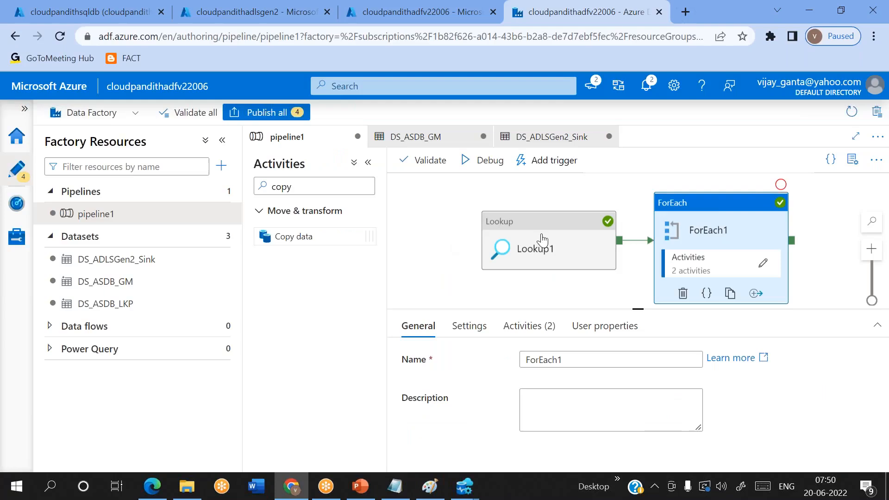
key("alt+Tab")
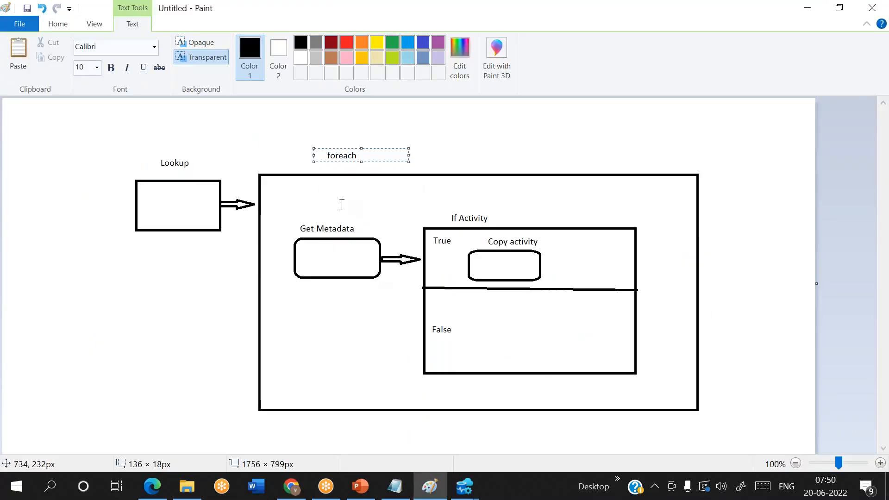
key("alt+Tab")
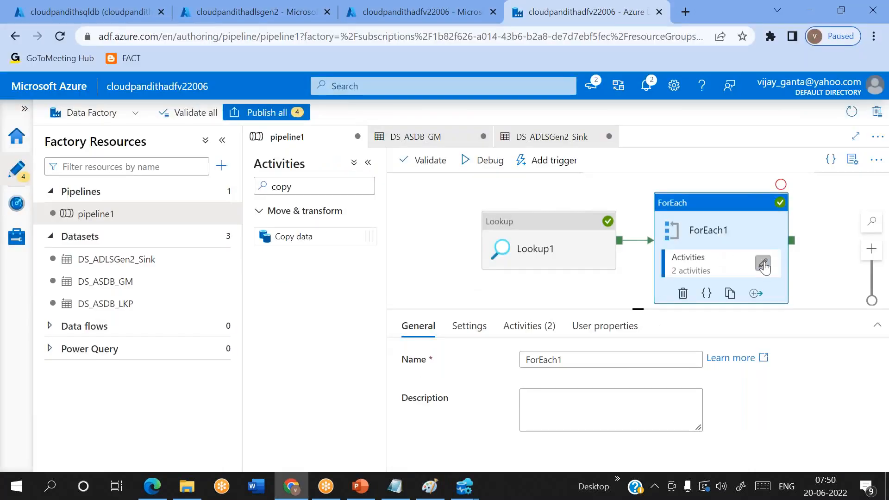
left_click(762, 261)
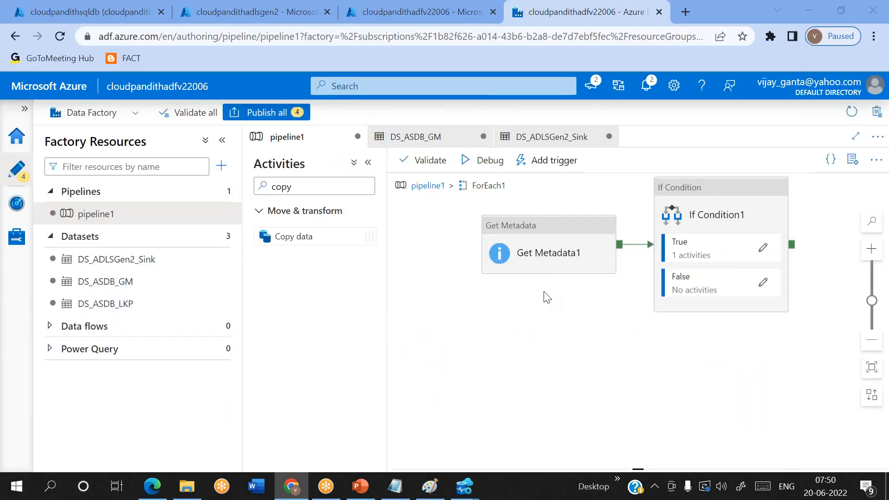
Step: Mark the sketch, then select If Condition1 to show its Get Metadata1 exists expression and cases
key("alt+Tab")
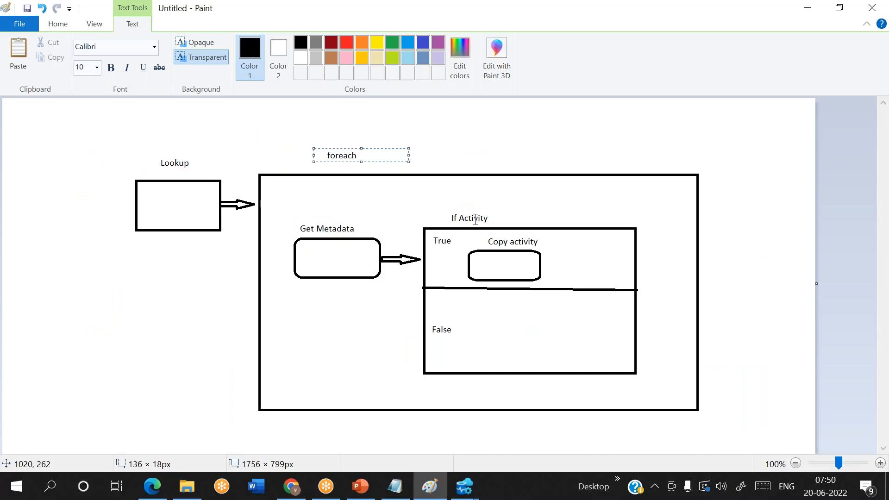
type("x")
key("alt+Tab")
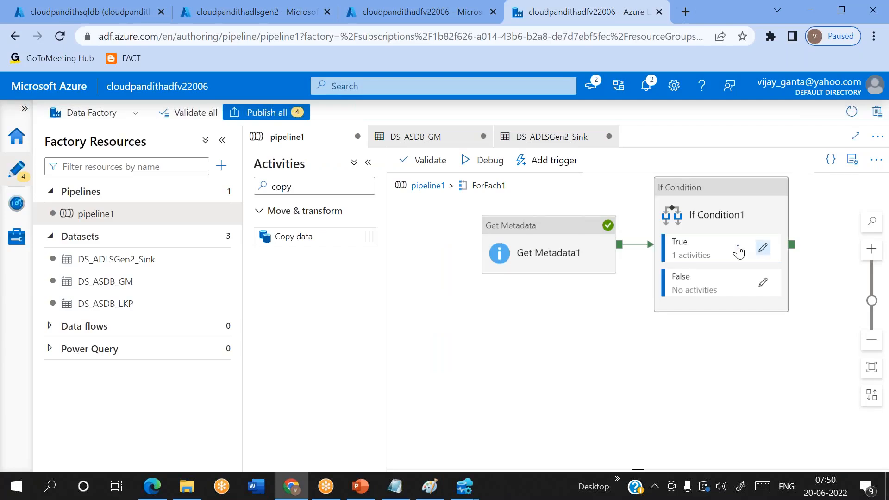
left_click(718, 216)
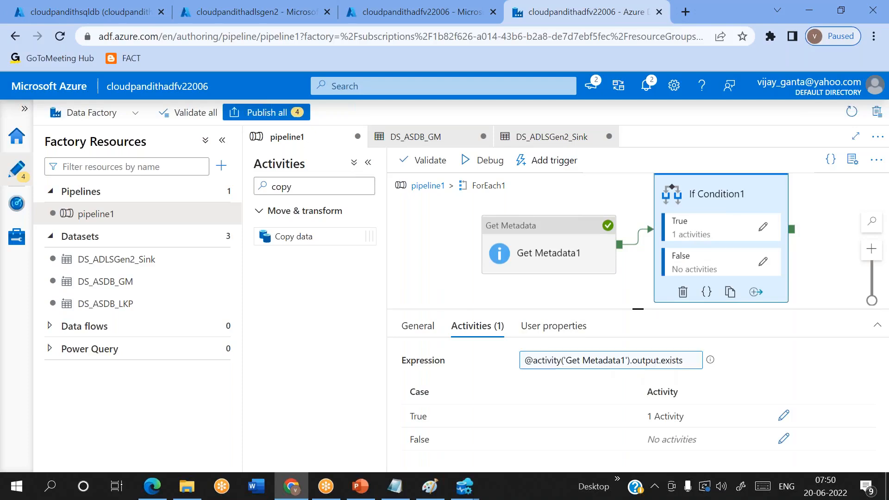
key("alt+Tab")
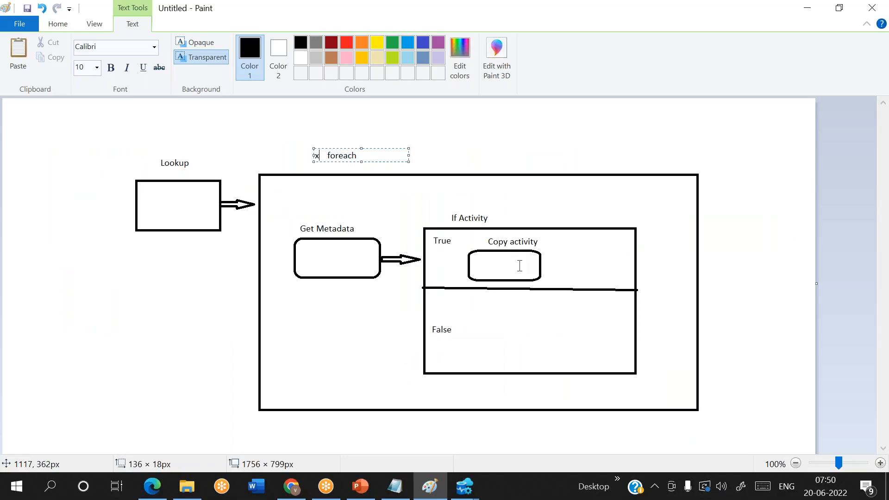
key("alt+Tab")
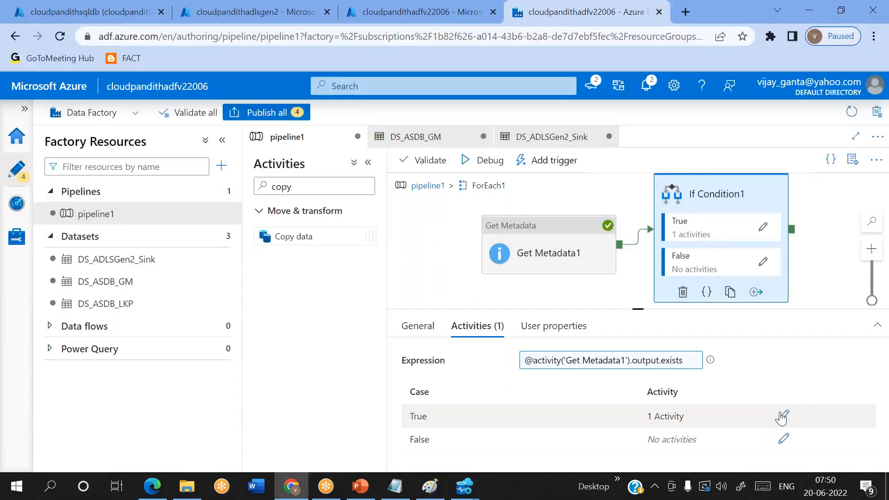
Step: Open the True case and review Copy data1's source settings
left_click(781, 416)
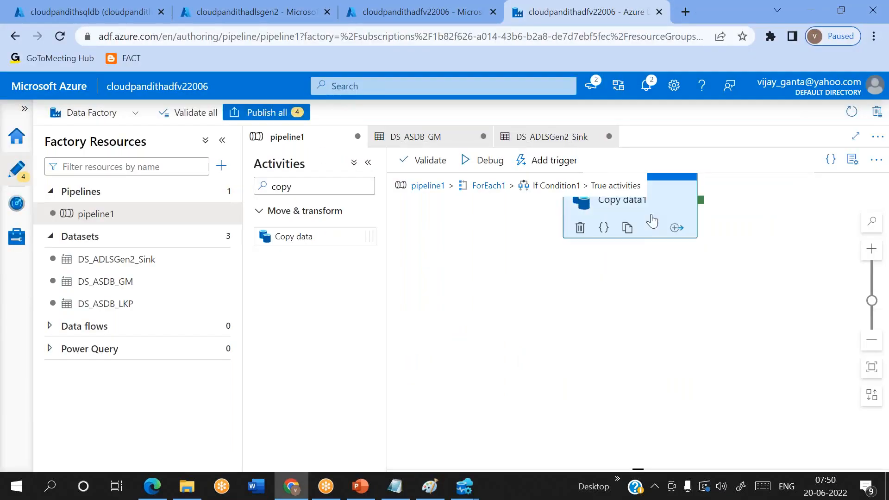
left_click(630, 258)
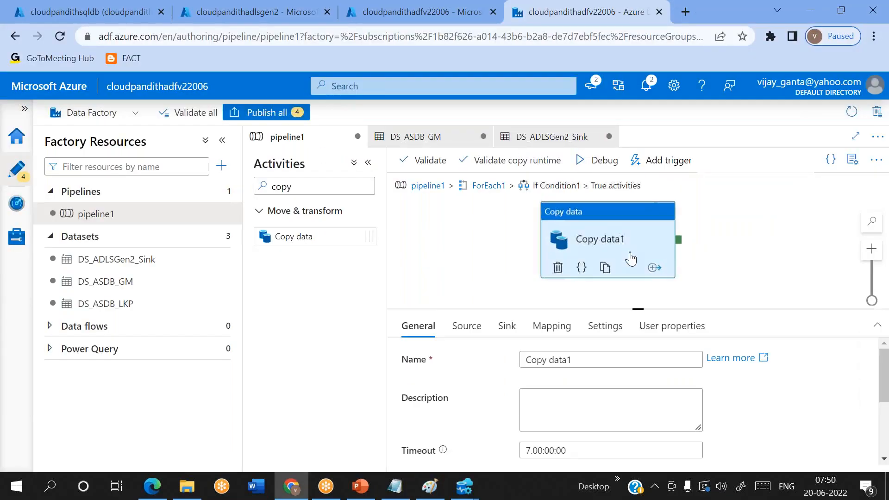
left_click(466, 326)
scroll(470, 437, "down", 1)
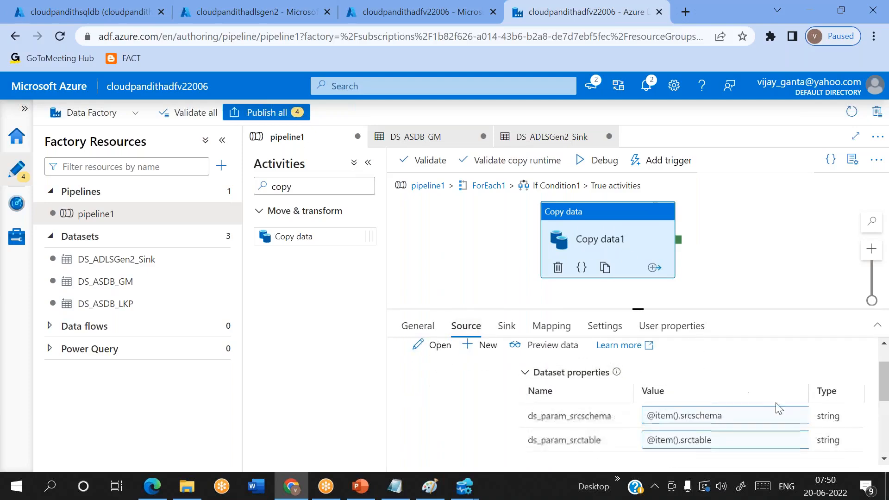
Step: Change Copy data1's sink file extension from .txt to .csv
left_click(506, 326)
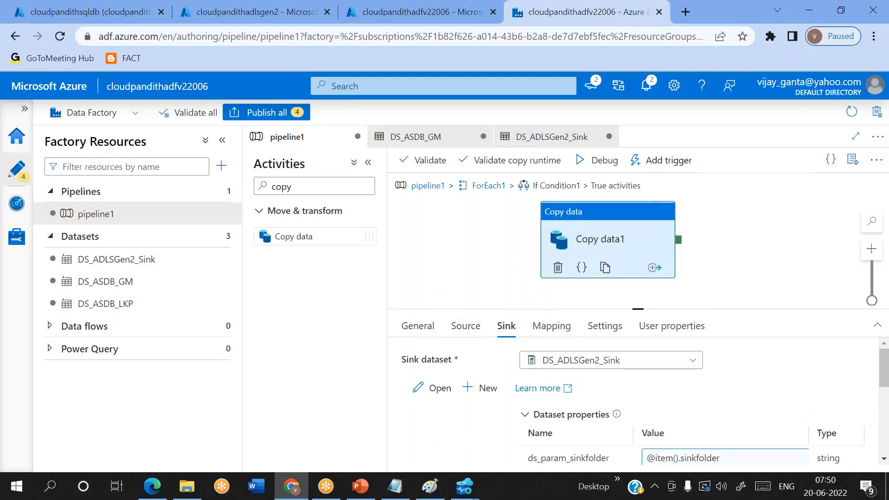
scroll(727, 389, "down", 2)
scroll(722, 402, "down", 3)
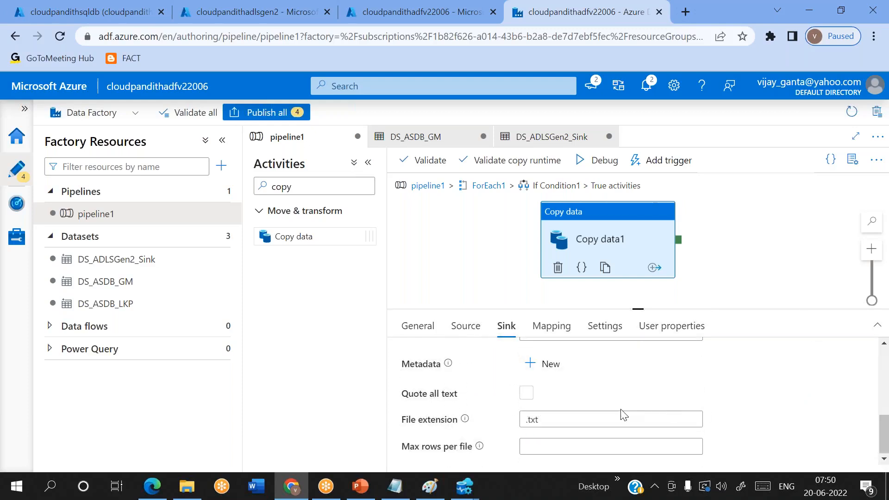
left_click(573, 418)
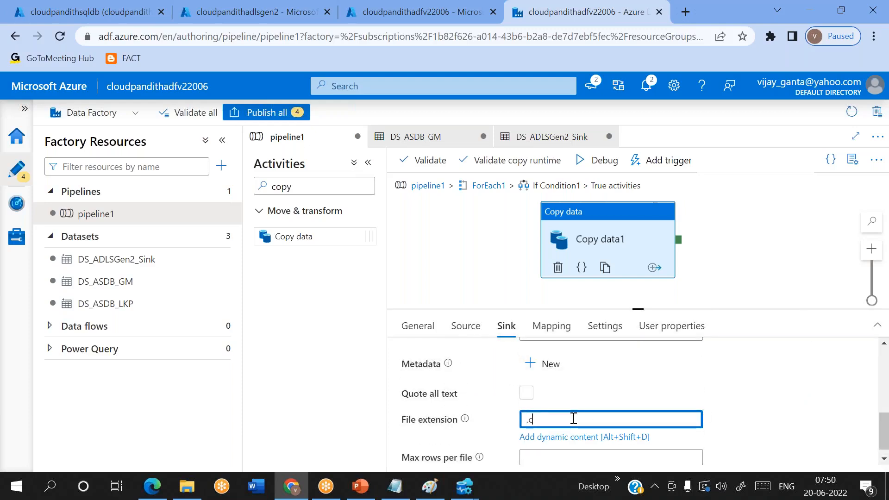
scroll(696, 387, "up", 5)
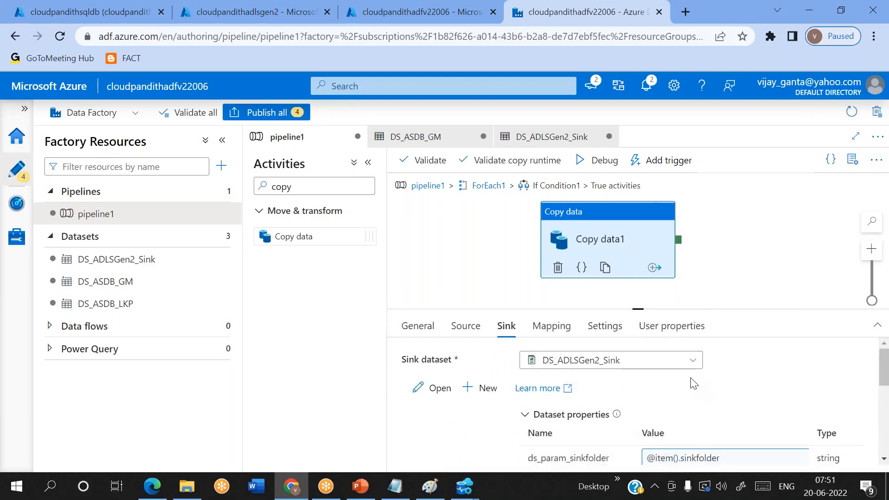
Step: Return to pipeline1's top level, resize the output panel and start a Debug run
left_click(428, 186)
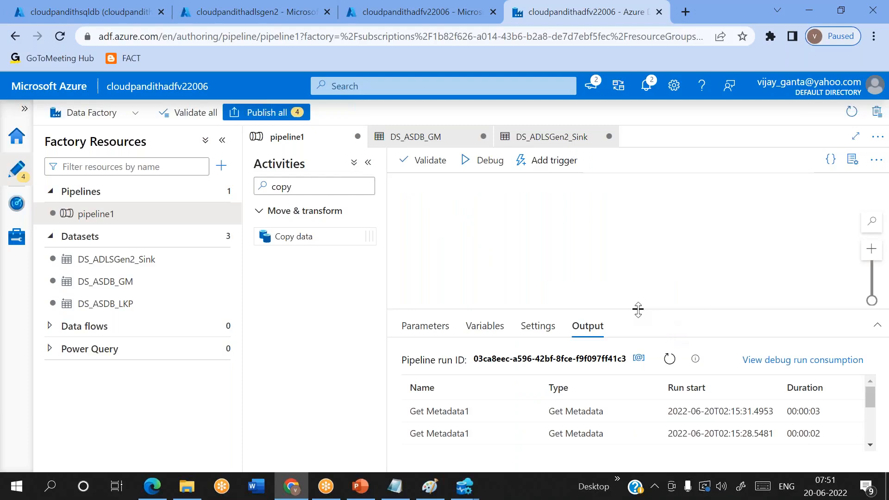
left_click_drag(638, 309, 638, 332)
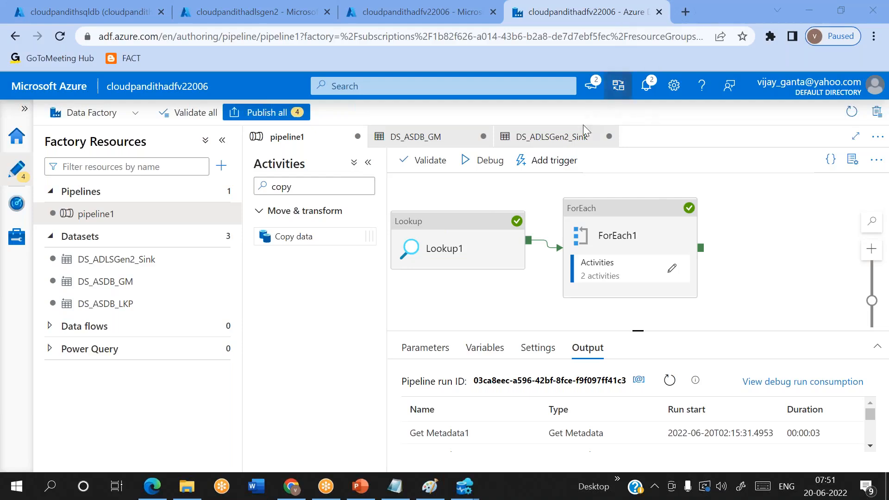
left_click(484, 160)
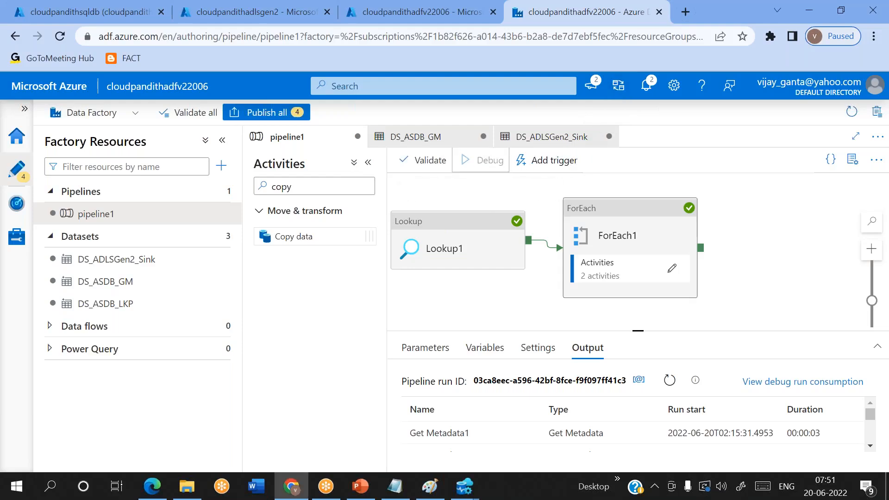
Step: Enlarge the debug output panel and refresh until the ForEach1 activity runs appear
left_click_drag(641, 328, 637, 176)
right_click(631, 187)
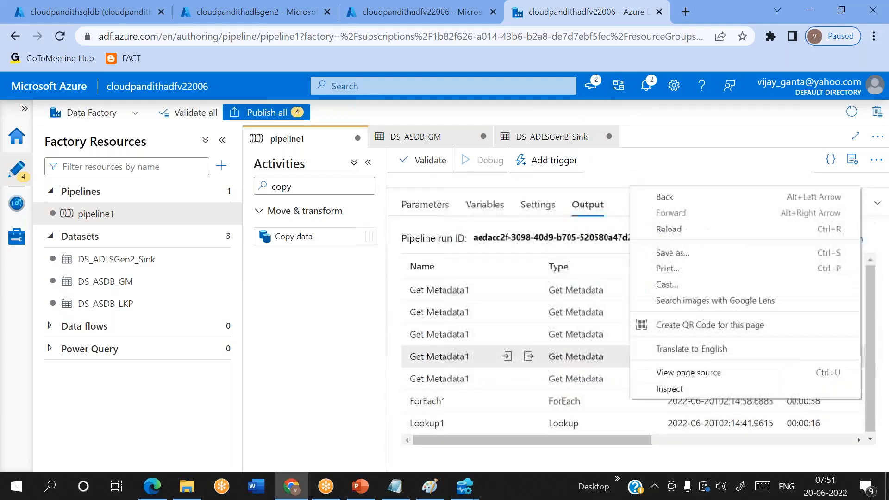
left_click(725, 176)
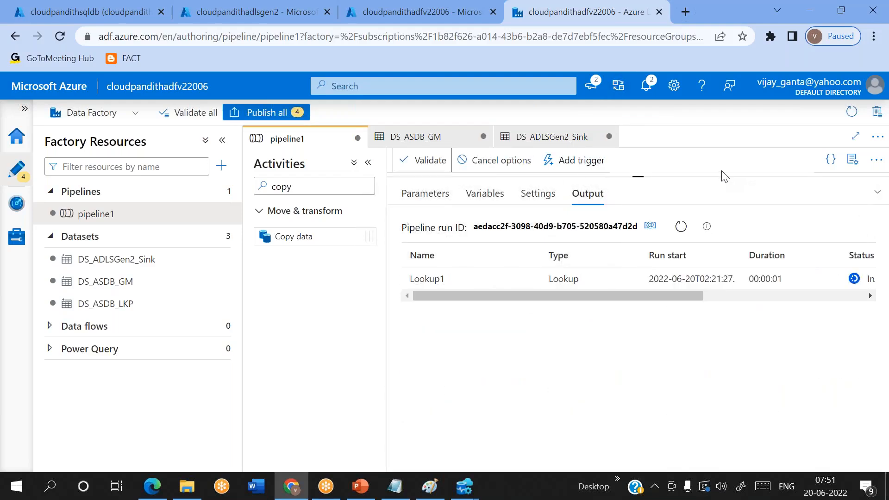
left_click(680, 227)
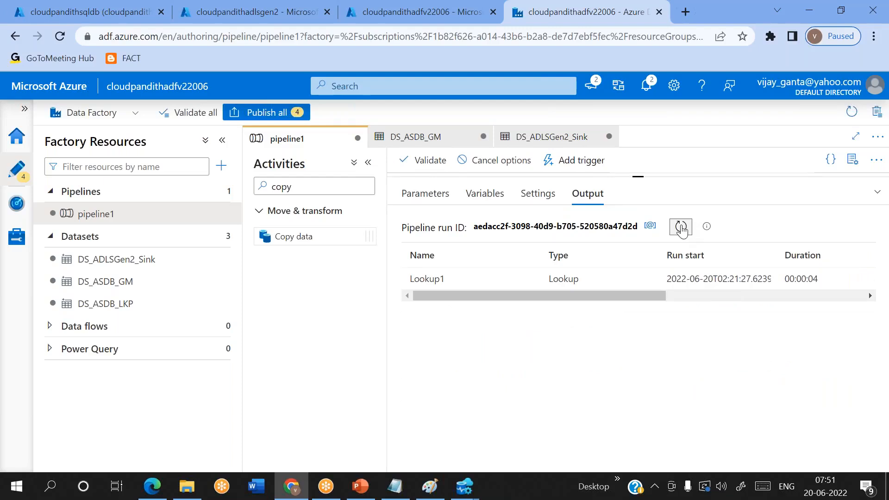
left_click(680, 227)
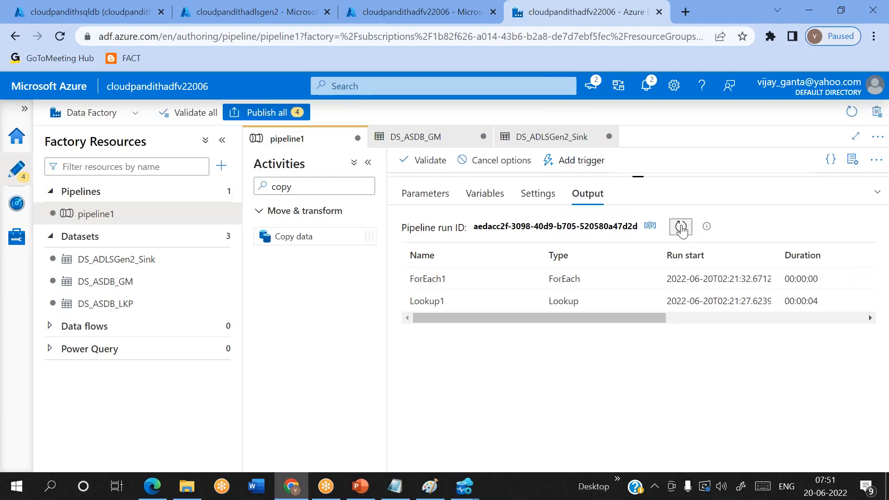
left_click(680, 228)
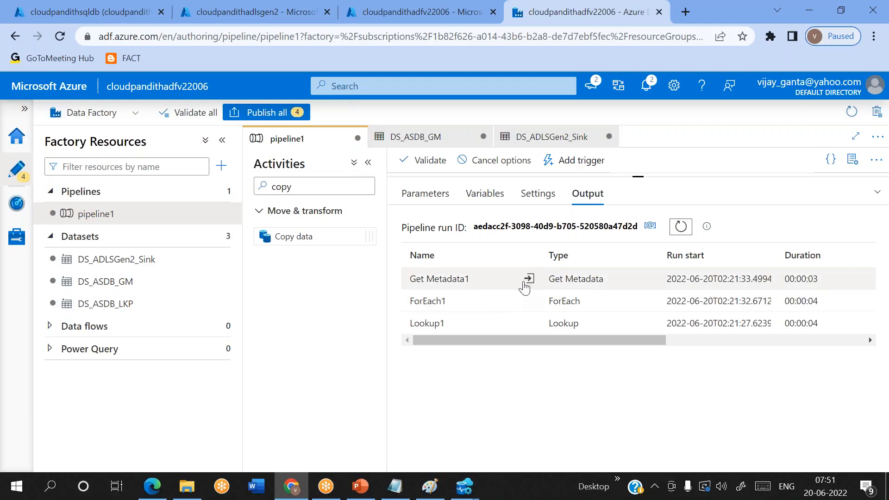
Step: Inspect the input parameters of Get Metadata1 runs, refreshing the activity run list between checks
left_click(528, 278)
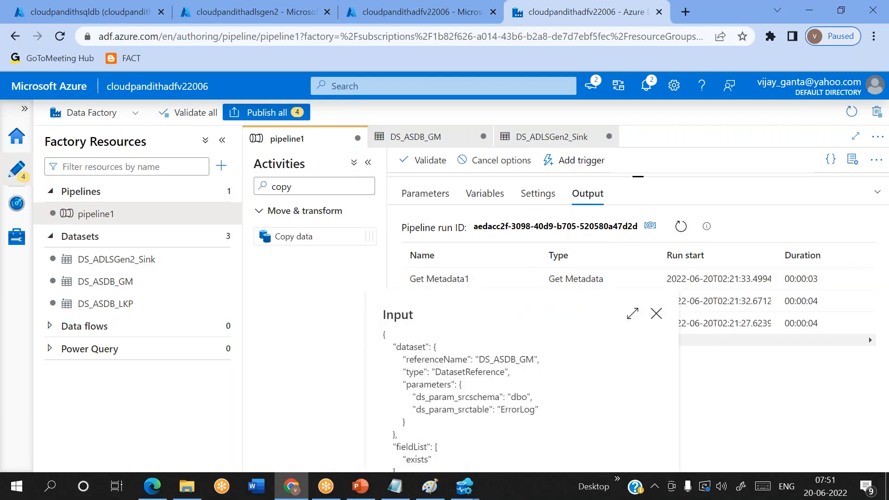
left_click(656, 314)
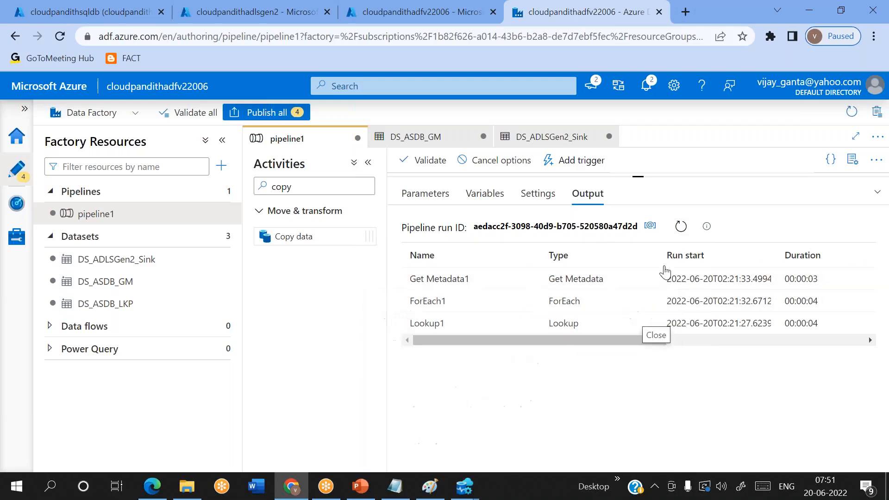
left_click(682, 227)
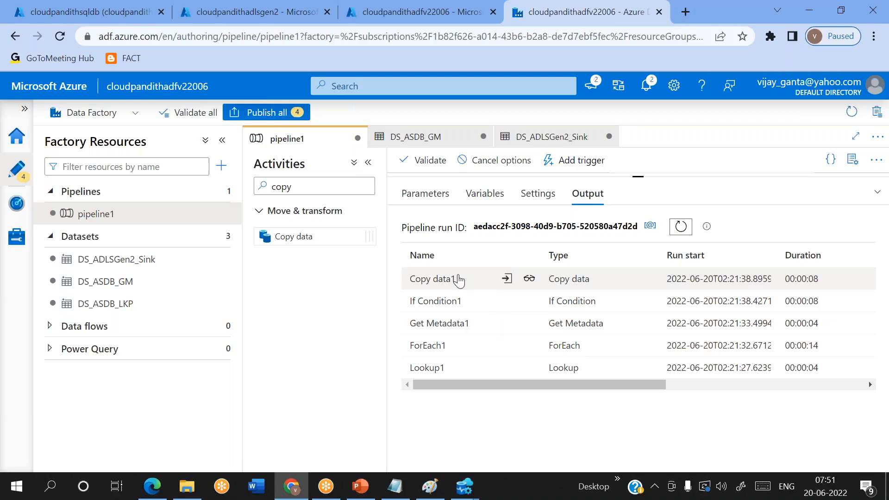
left_click(678, 229)
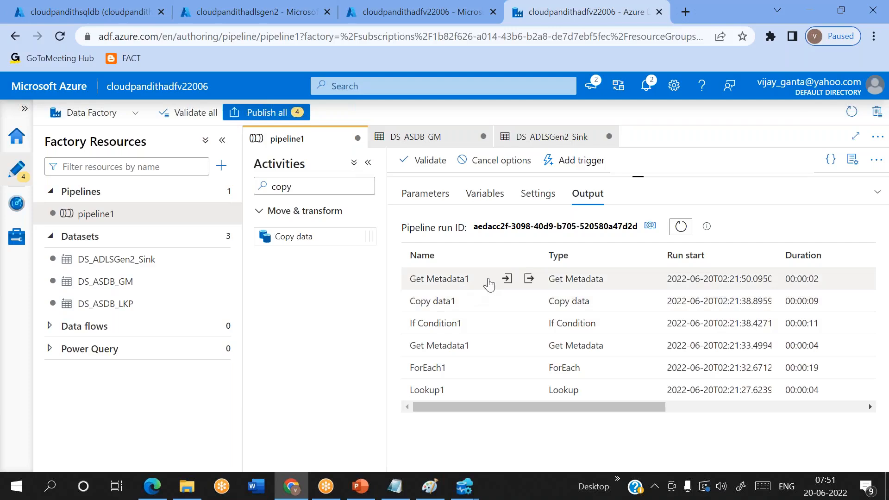
left_click(507, 279)
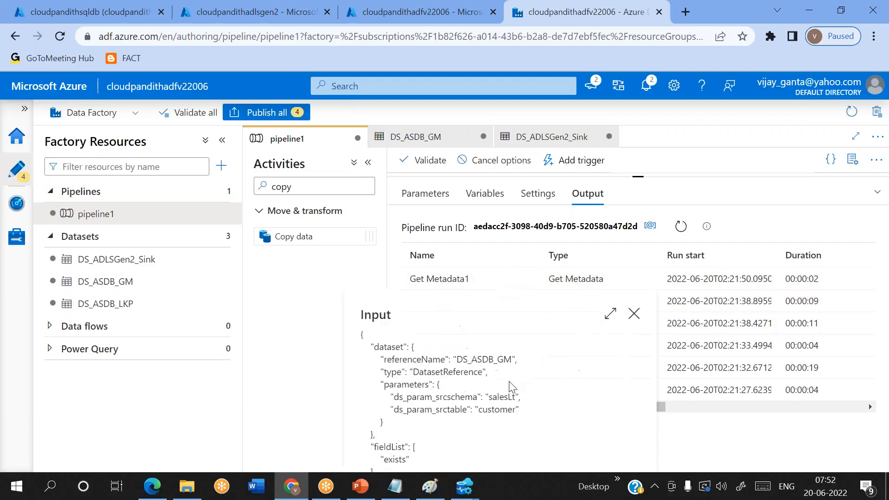
left_click(634, 314)
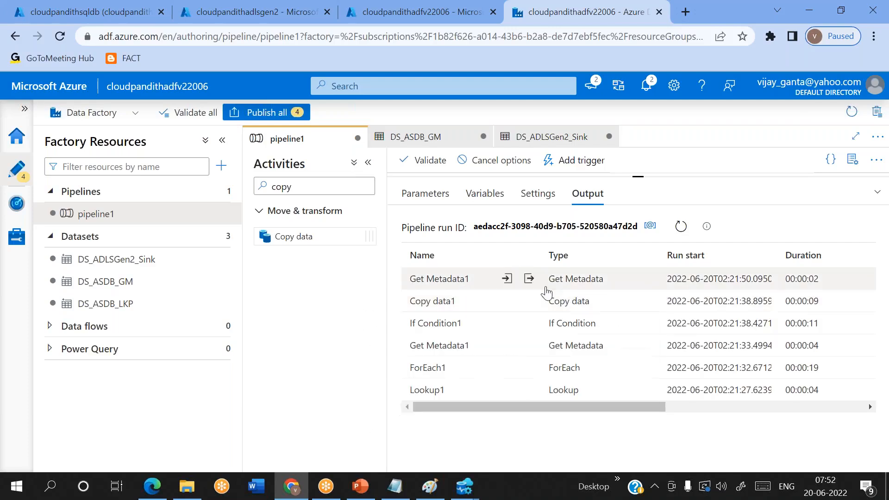
left_click(681, 231)
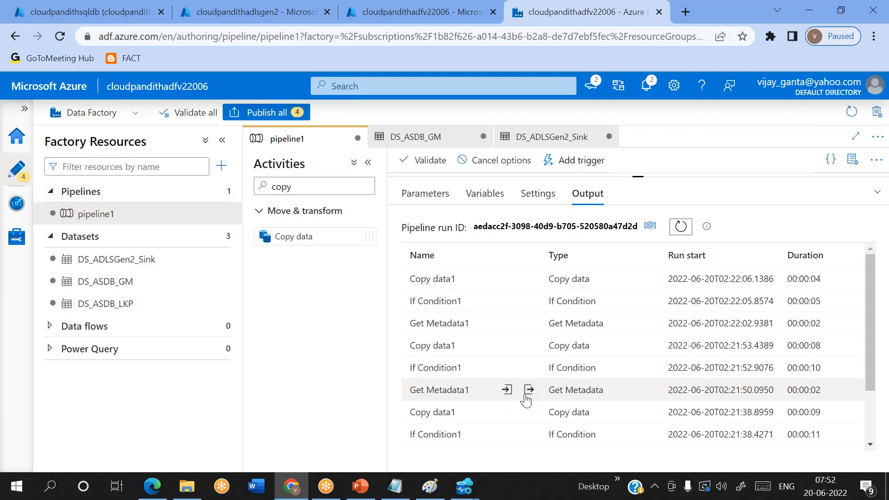
Step: Inspect the input and output details of earlier Get Metadata1 runs
left_click(506, 391)
left_click(507, 390)
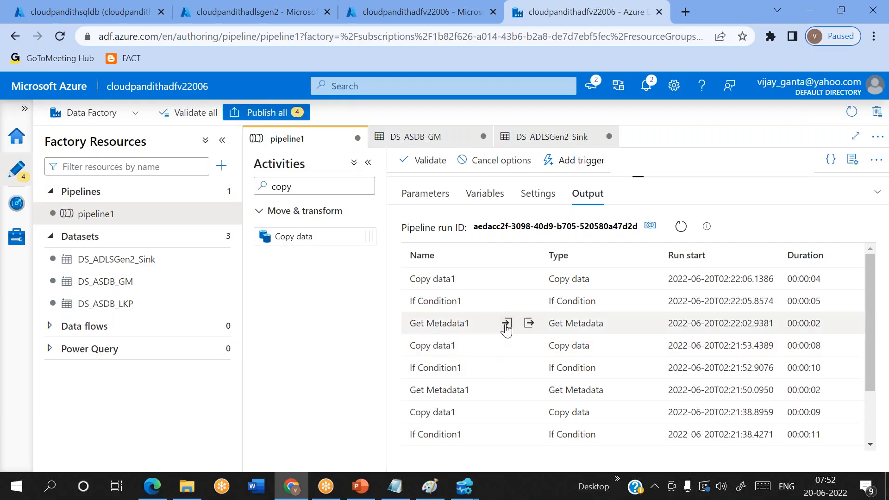
left_click(506, 324)
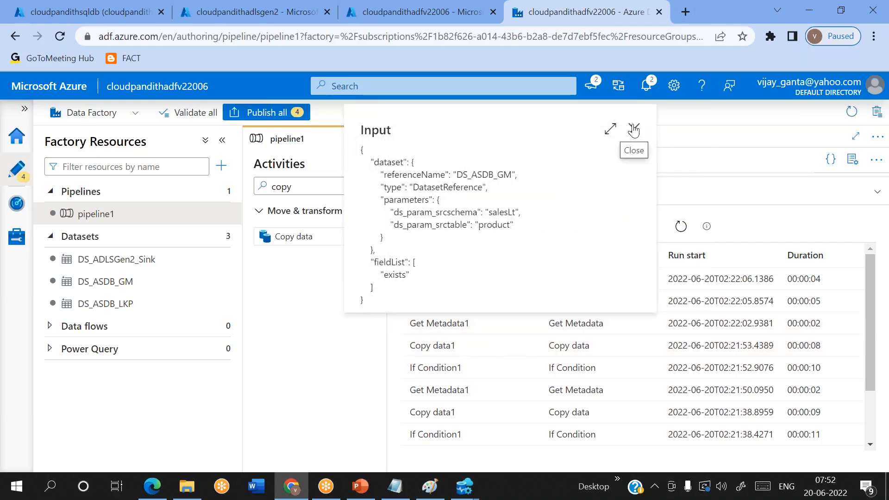
left_click(634, 130)
left_click(530, 323)
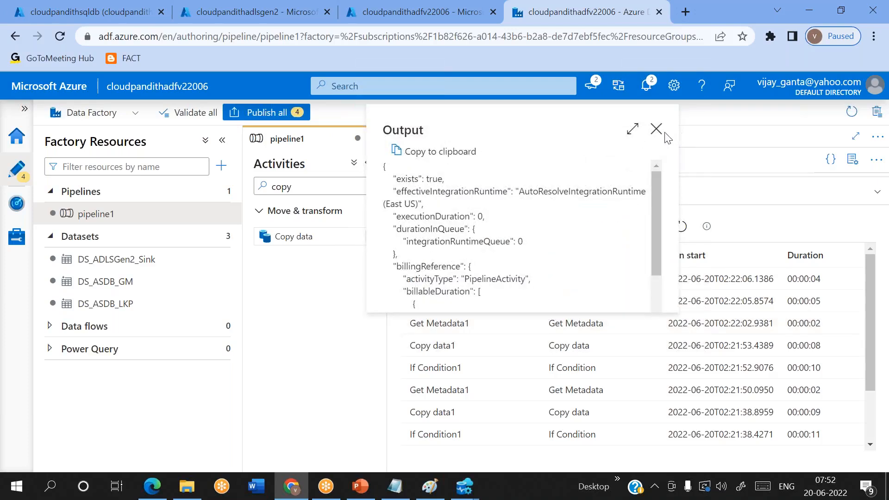
left_click(656, 129)
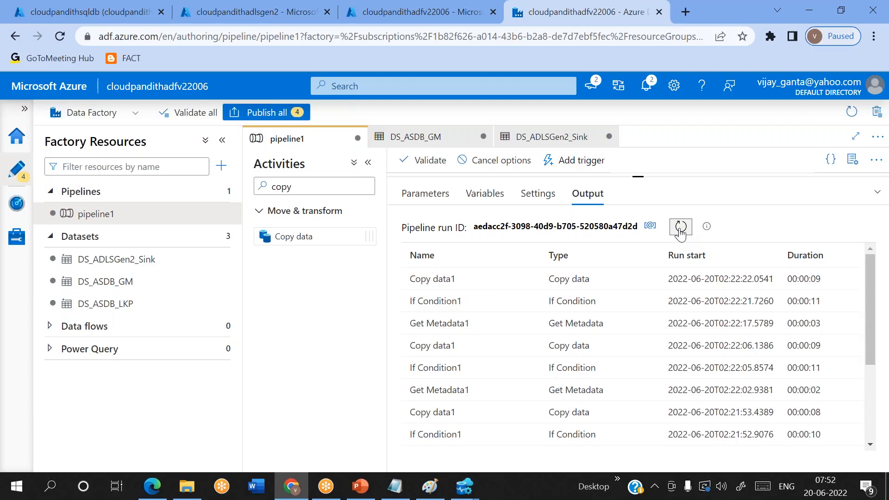
Step: Refresh and confirm the newest Get Metadata1 run's output shows exists as false
left_click(680, 227)
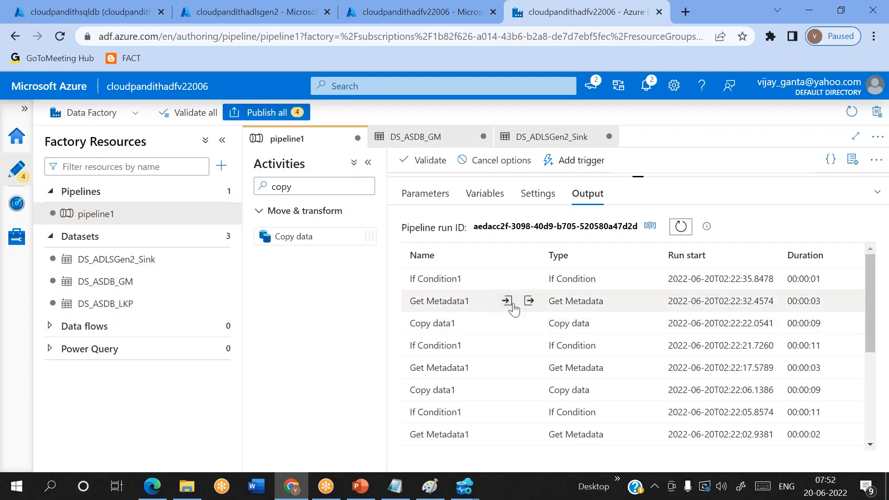
left_click(507, 301)
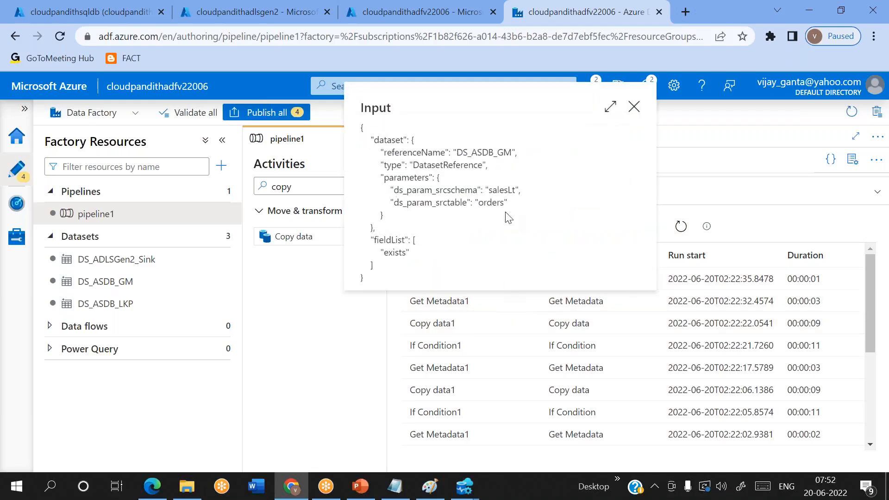
left_click(634, 107)
left_click(525, 300)
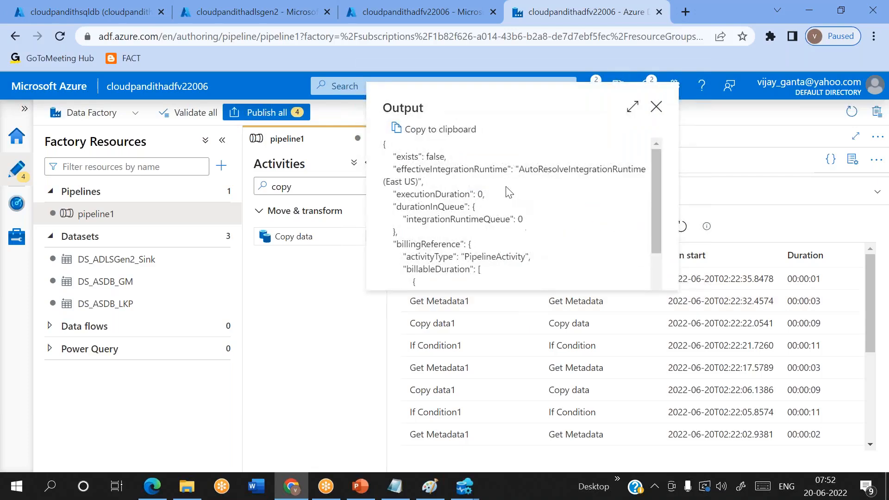
double_click(435, 156)
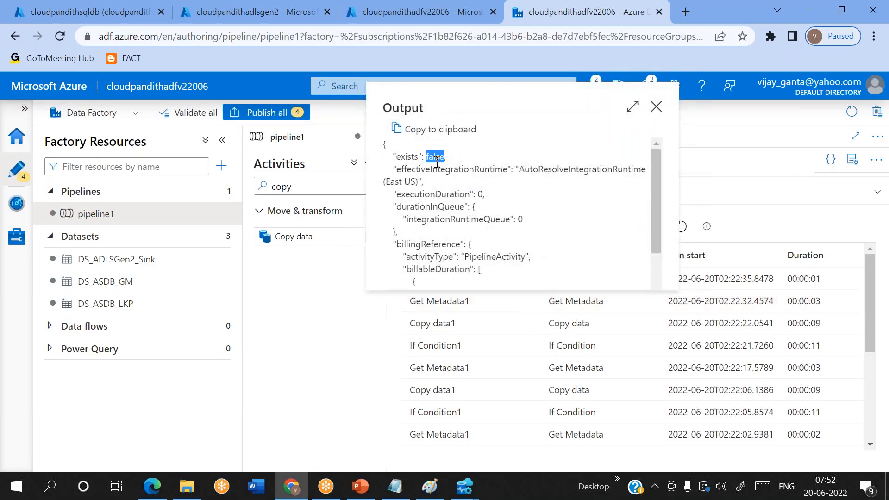
left_click(656, 107)
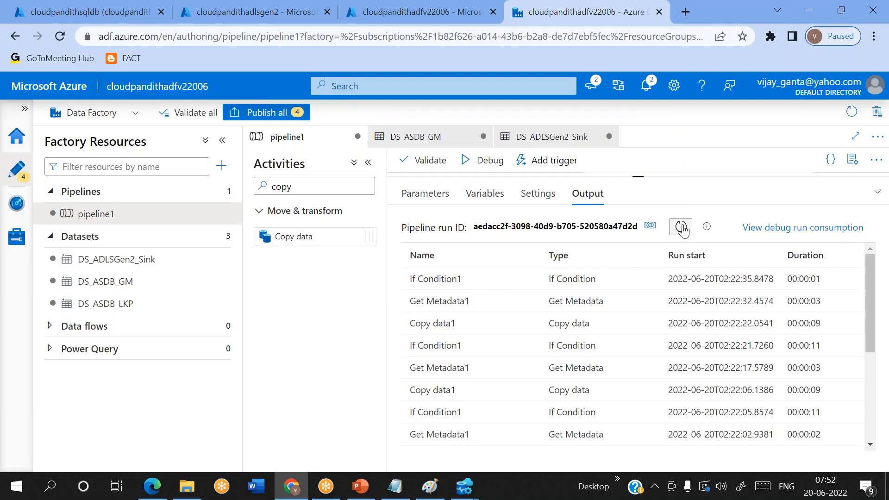
Step: Scroll through the activity-runs table, then shrink the output panel to reveal the succeeded Lookup1 and ForEach1
scroll(554, 359, "right", 5)
scroll(555, 359, "left", 5)
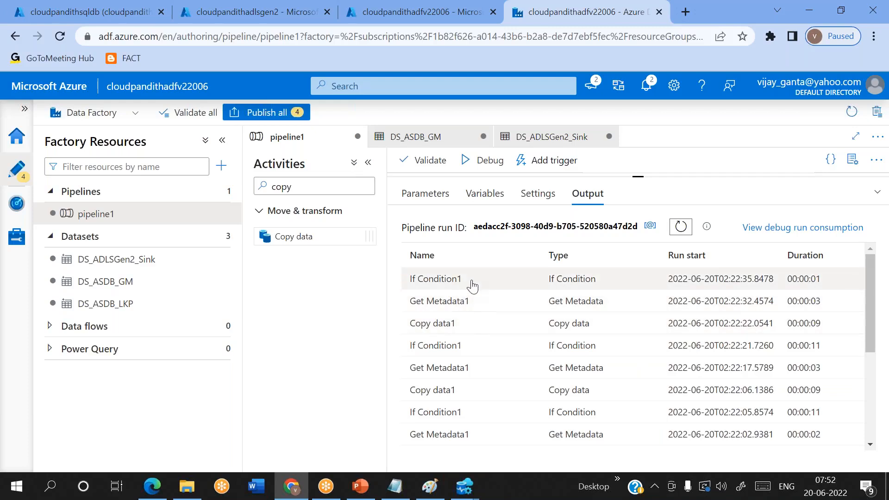
scroll(472, 285, "down", 5)
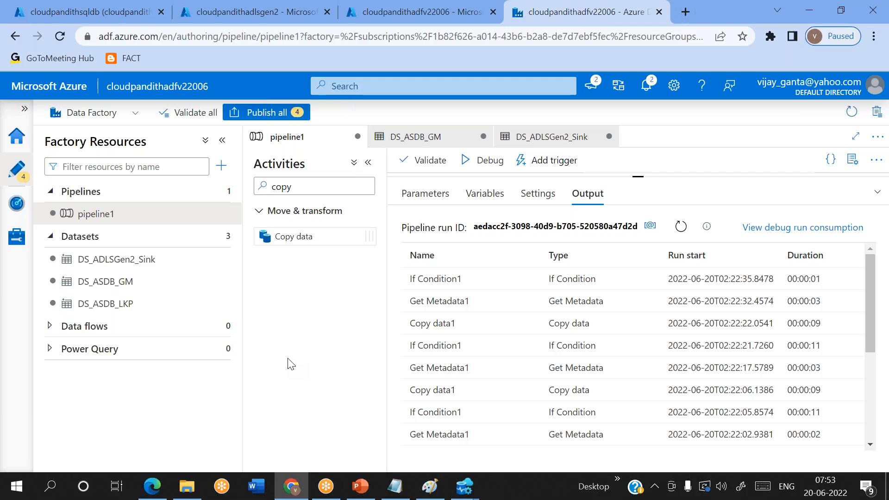
left_click(641, 51)
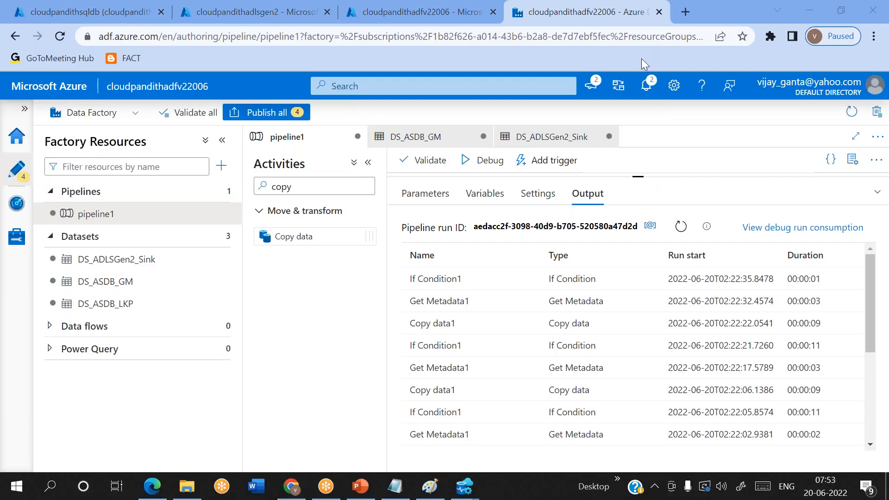
mouse_move(637, 176)
left_mouse_down()
mouse_move(657, 253)
mouse_move(631, 306)
left_mouse_up()
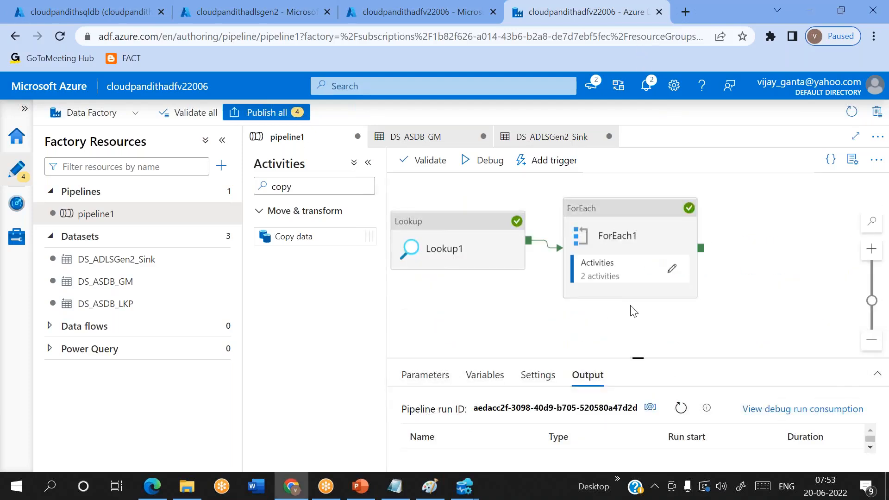
Step: Inside ForEach1, select If Condition1, enlarge its properties pane and open its empty False branch
left_click(671, 266)
left_click(709, 208)
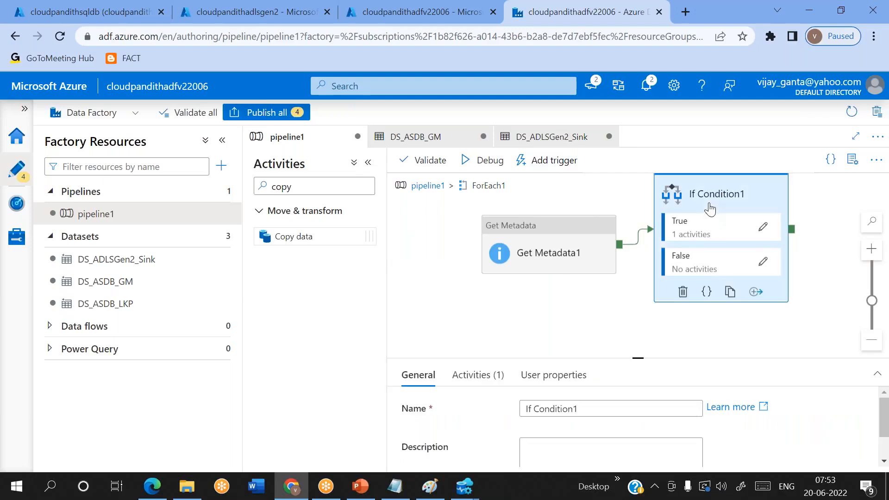
left_click_drag(639, 359, 623, 323)
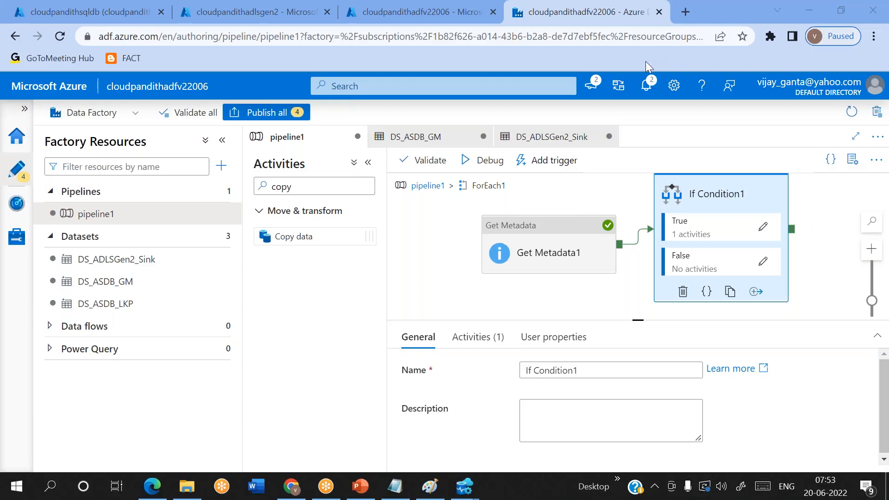
left_click(761, 264)
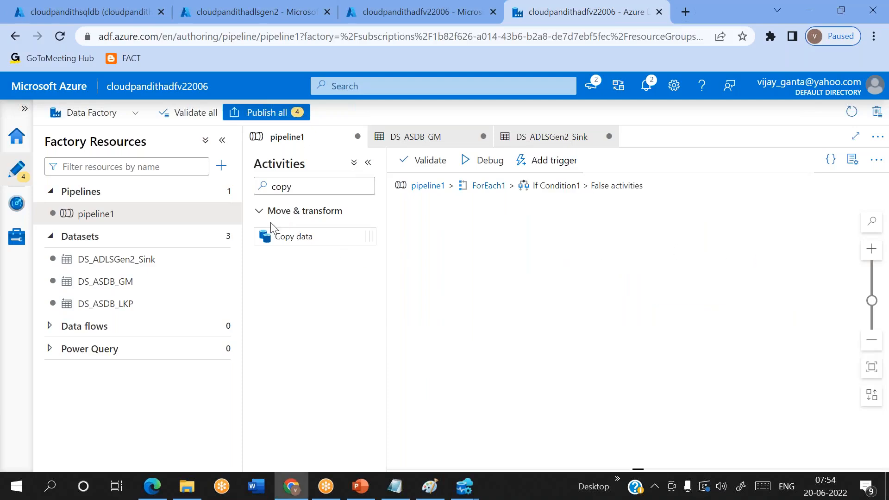
Step: Change the Activities search from 'copy' to 'if' and go back up to ForEach1's inner canvas
double_click(312, 185)
key("BackSpace")
type("if")
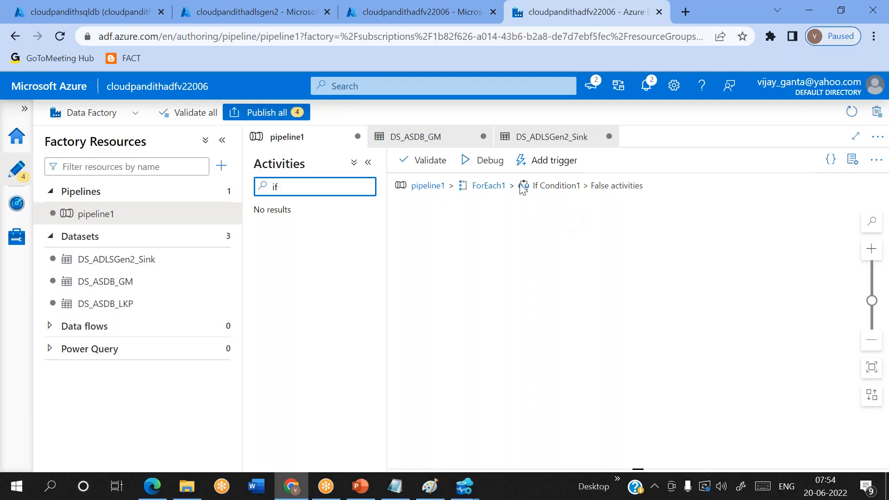
left_click(489, 186)
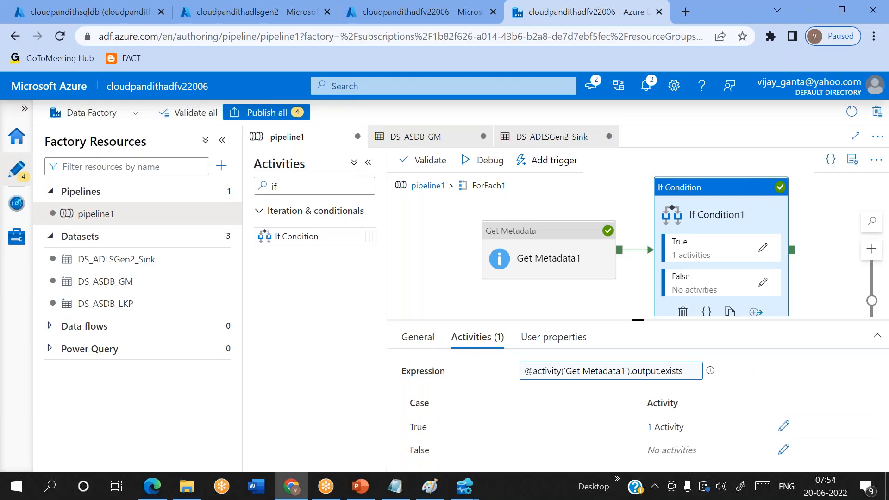
Step: Create a new pipeline2 holding an If Condition activity, then request its deletion
left_click(221, 165)
mouse_move(324, 198)
left_click(377, 187)
left_click(317, 186)
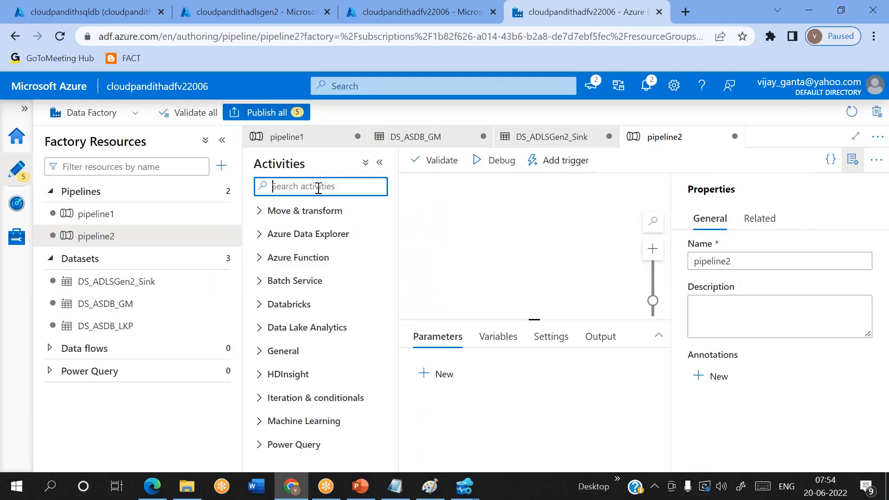
type("if")
left_click_drag(299, 236, 509, 244)
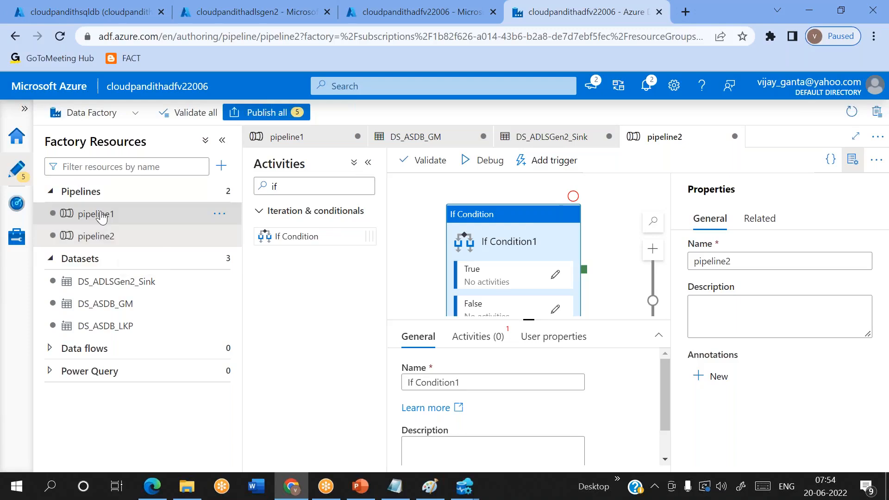
left_click(220, 237)
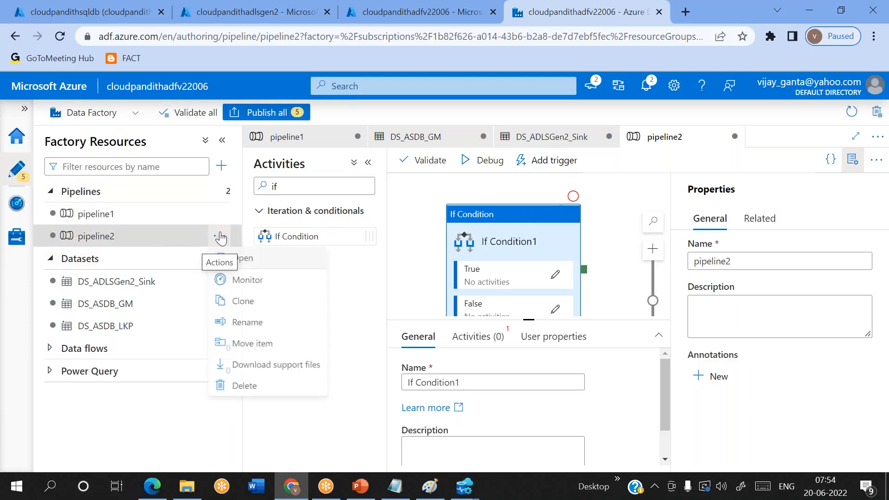
left_click(244, 386)
Step: Confirm deletion of pipeline2 and reopen pipeline1 at its top-level Lookup1 → ForEach1 flow
left_click(363, 326)
left_click(110, 212)
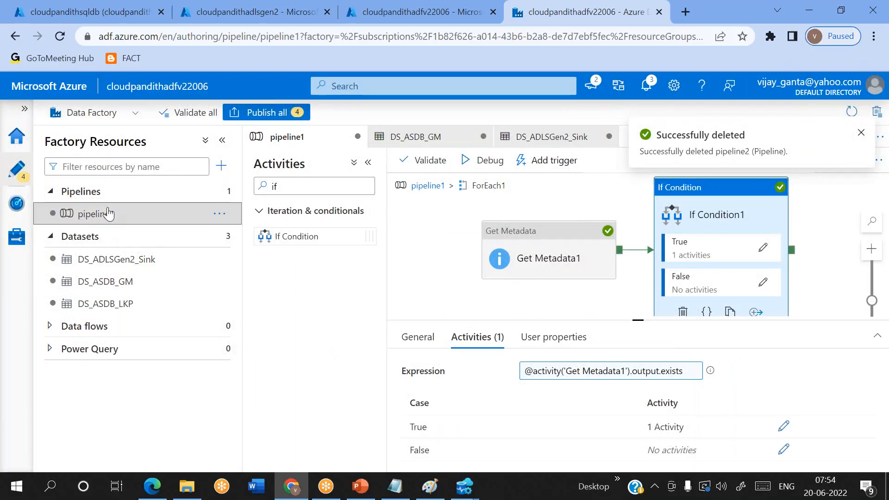
left_click(427, 186)
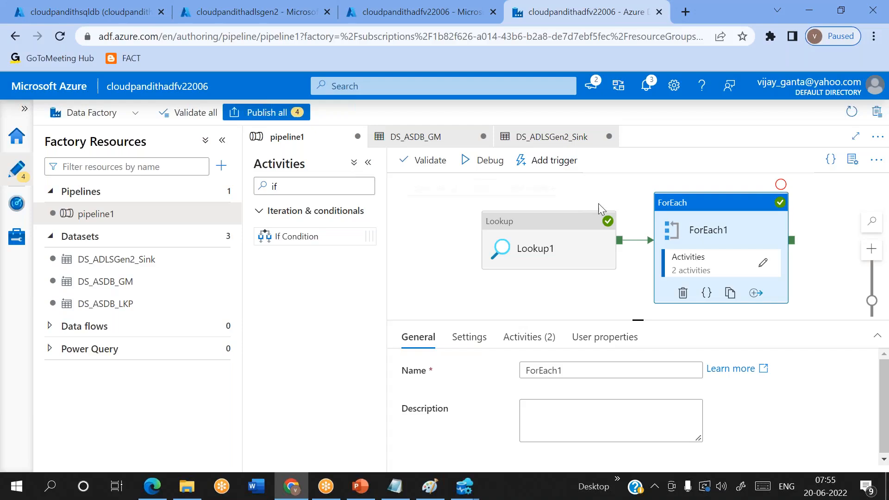
Step: Show ForEach1's Activities (2) tab, then its Settings with Sequential on and Items from Lookup1's output
left_click(548, 347)
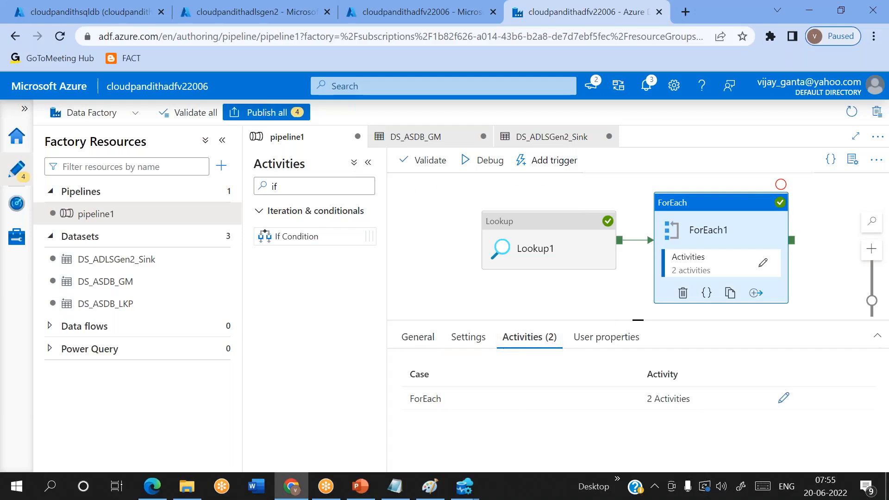
left_click(468, 338)
left_click(517, 336)
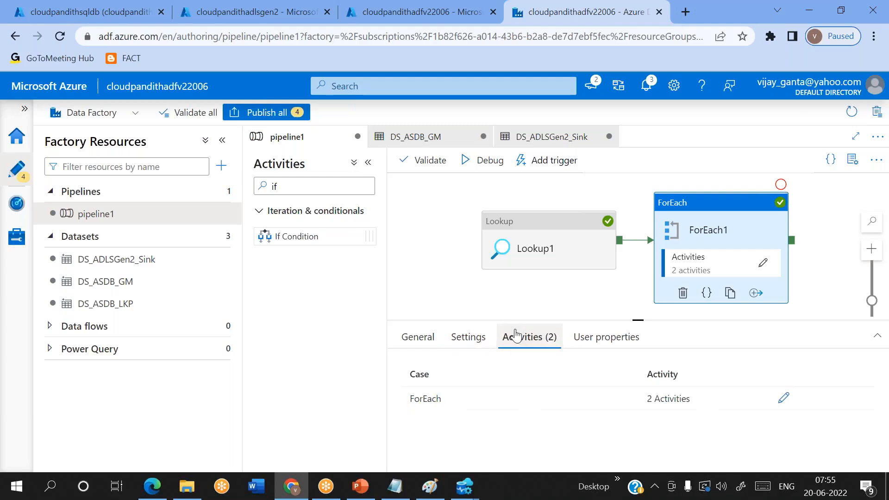
left_click(478, 337)
left_click(507, 338)
left_click(472, 339)
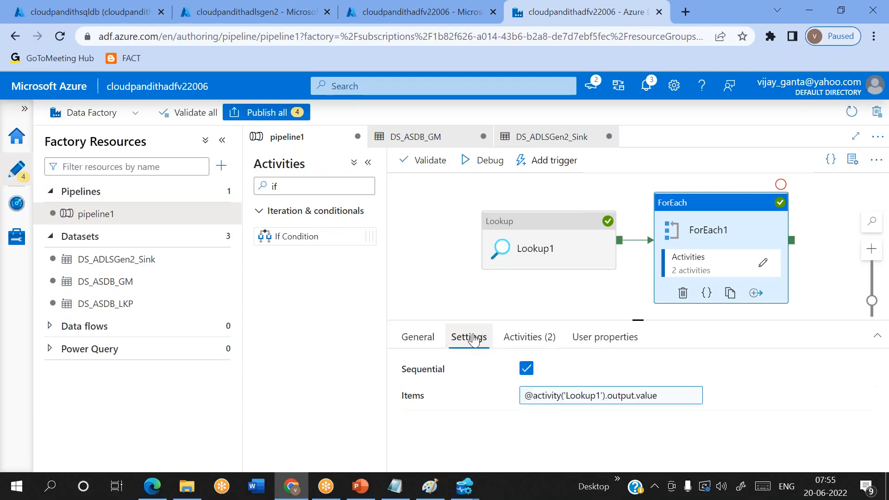
left_click(522, 342)
left_click(478, 346)
left_click(521, 339)
left_click(470, 340)
left_click(522, 340)
left_click(471, 341)
left_click(526, 339)
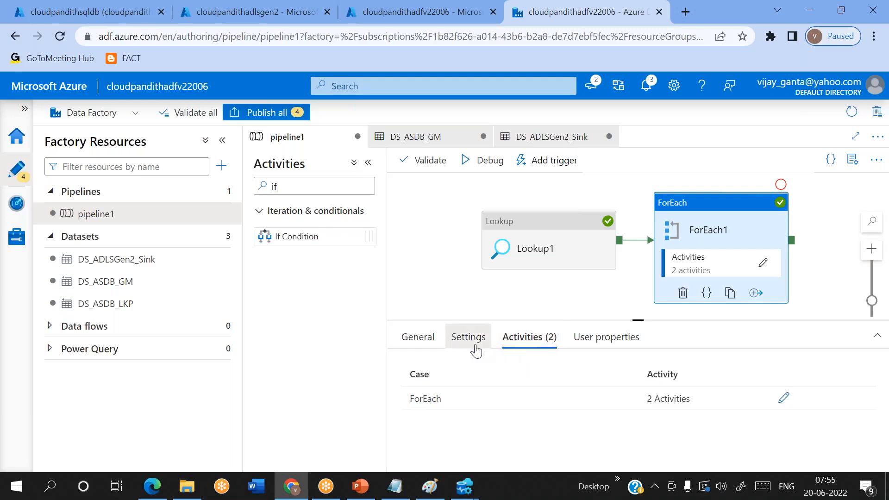
left_click(475, 346)
left_click(532, 338)
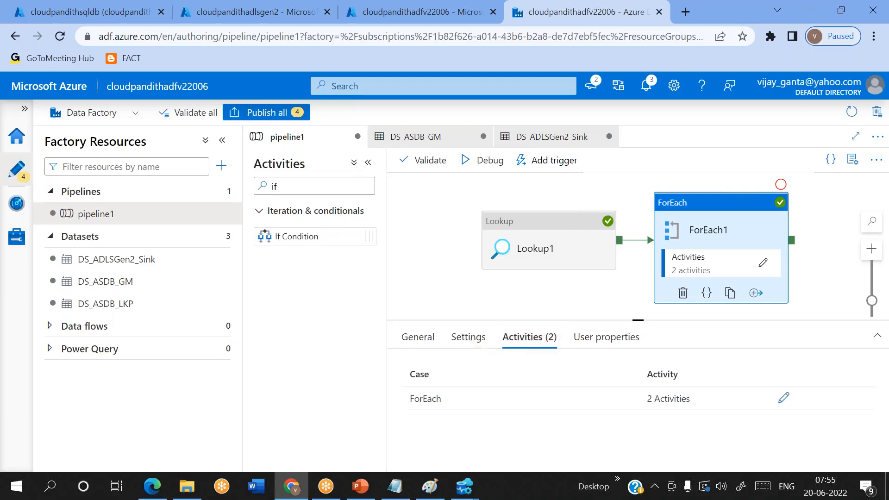
left_click(467, 342)
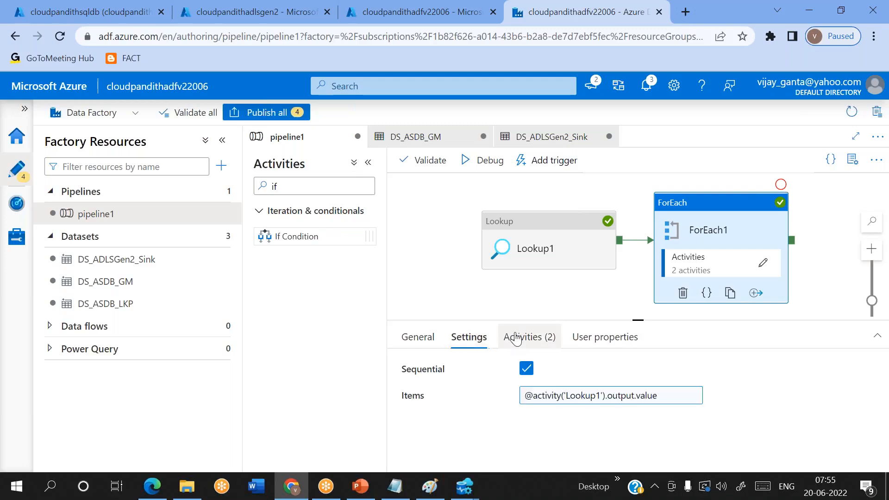
Step: Finish on ForEach1's Settings and bring up the Lookup1 output JSON notes in Notepad
left_click(517, 339)
left_click(466, 337)
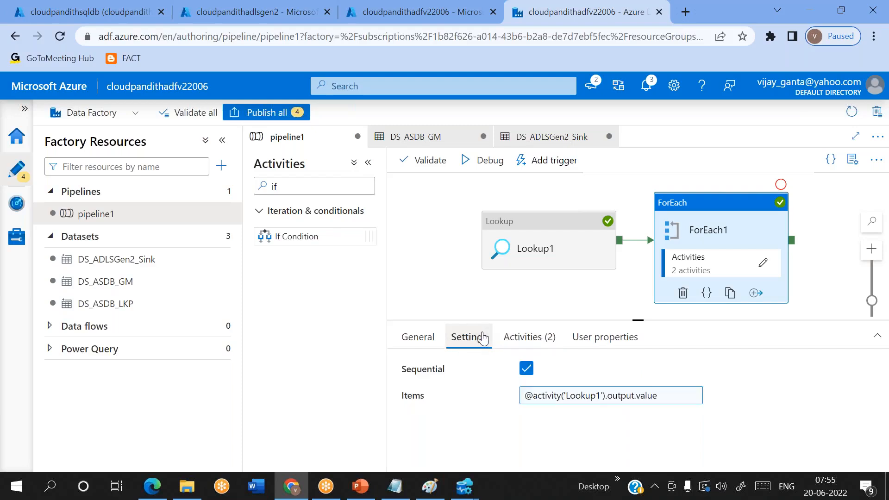
left_click(396, 486)
scroll(251, 348, "down", 9)
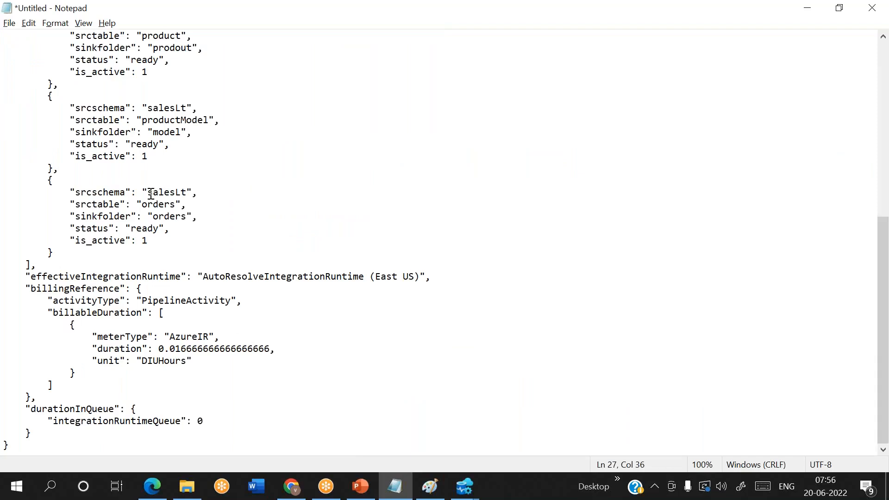
Step: Below the JSON, type 'if table existed and copied successfully then will update status as success'
left_click_drag(152, 216, 185, 218)
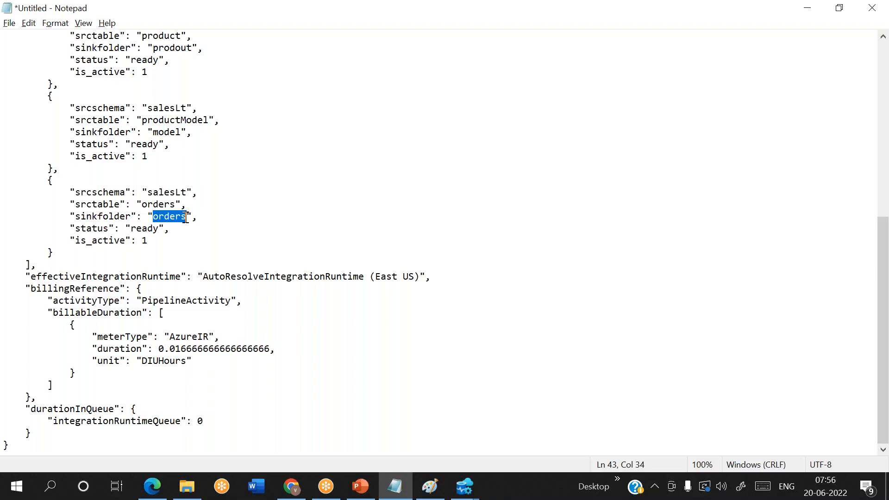
left_click(38, 443)
key("Return")
key("Return")
key("Return")
key("Return")
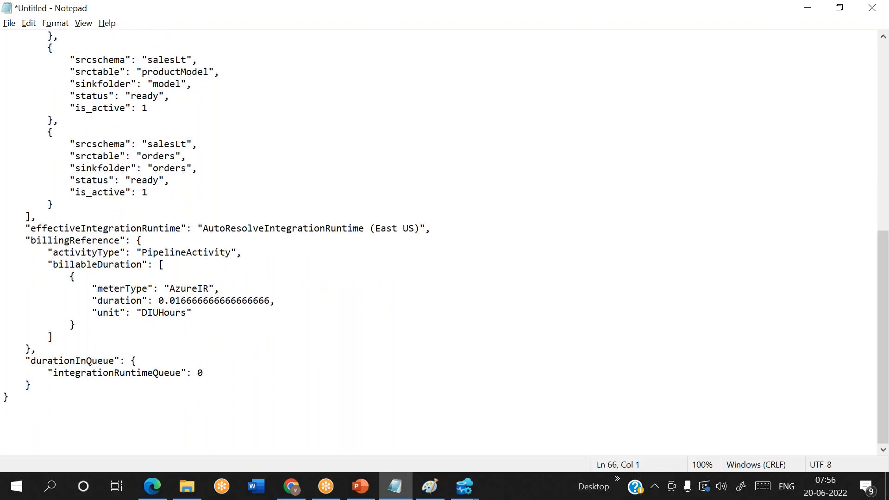
type("if table existed and copied successfully then will update c")
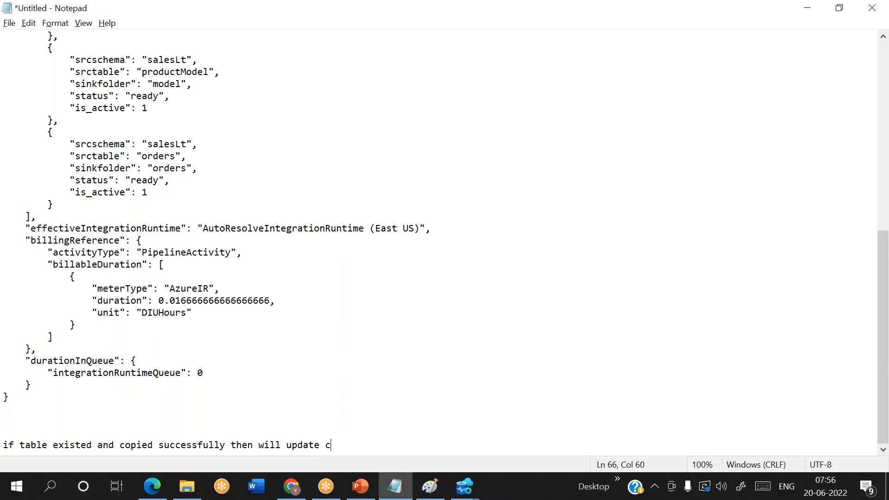
key("BackSpace")
type("status as success")
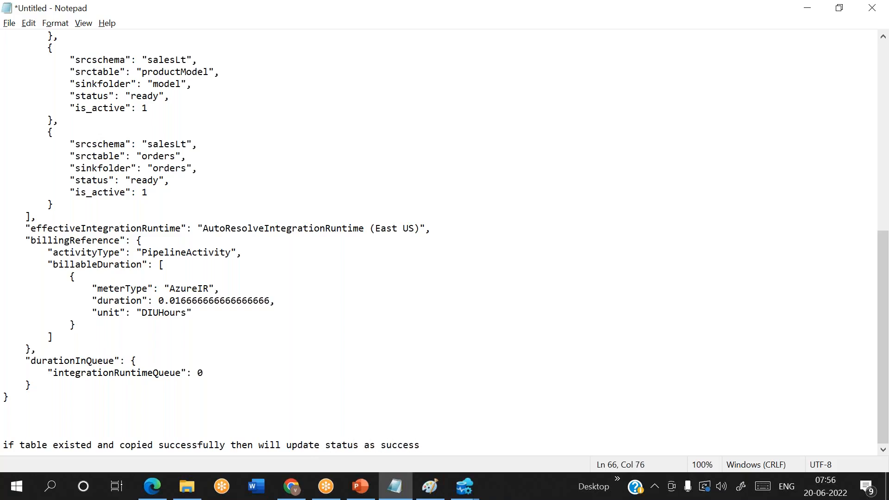
Step: Append 'else failed' to the note, then cut the whole note line
key("shift+Home")
key("End")
type("else failed")
key("Return")
key("Return")
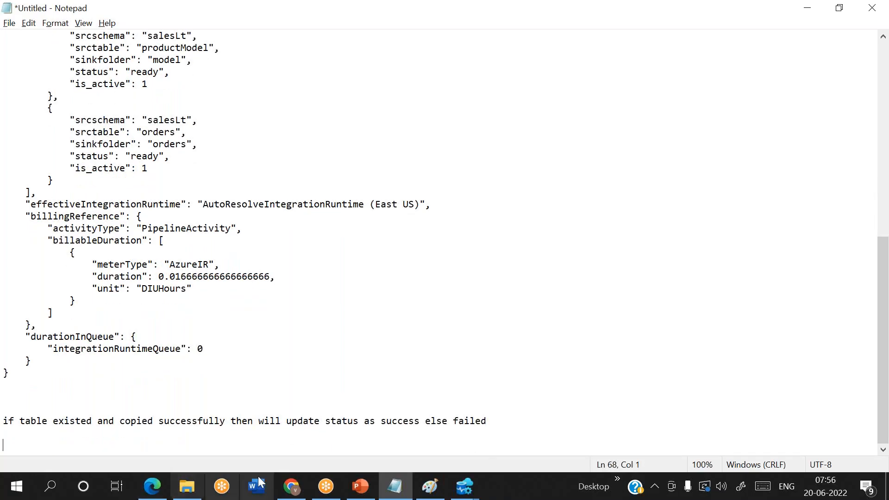
left_click(496, 424)
key("shift+Home")
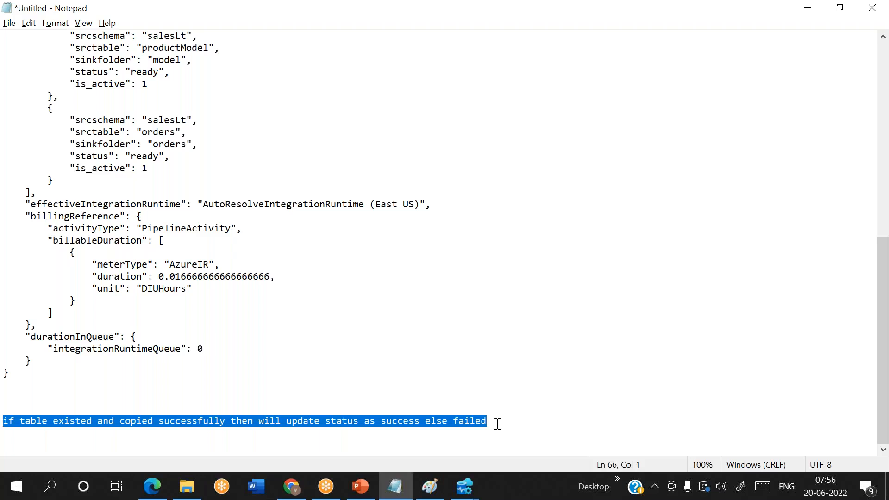
key("ctrl+x")
Step: Rerun the active-metadata query in SQLQuery_6 and paste the status-update note on line 13
mouse_move(464, 486)
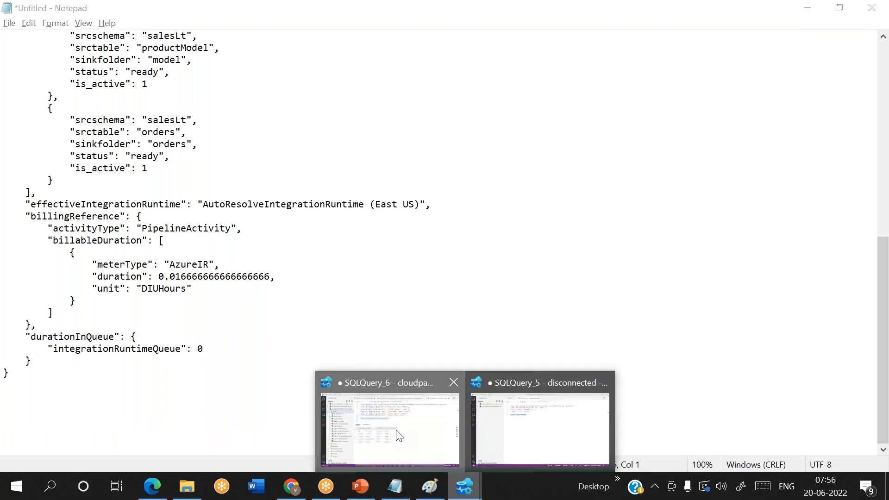
left_click(399, 435)
left_click(450, 162)
key("shift+Home")
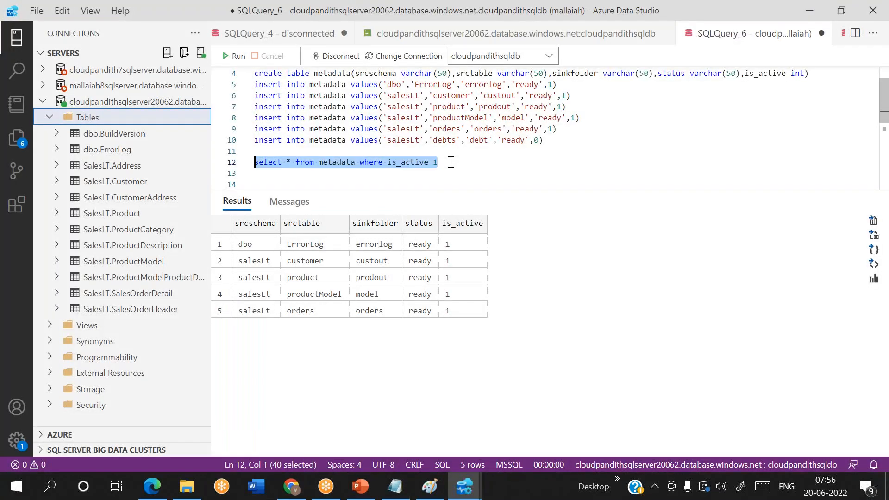
left_click(234, 56)
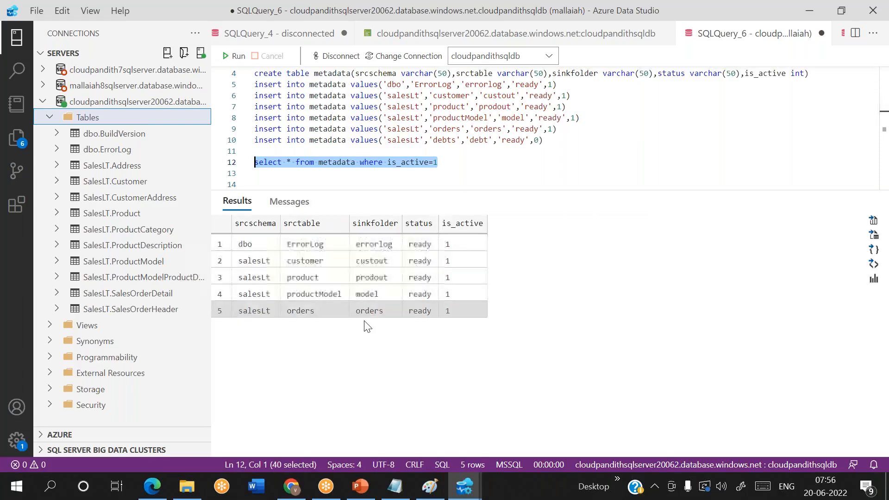
left_click(415, 248)
left_click(418, 261)
left_click(456, 175)
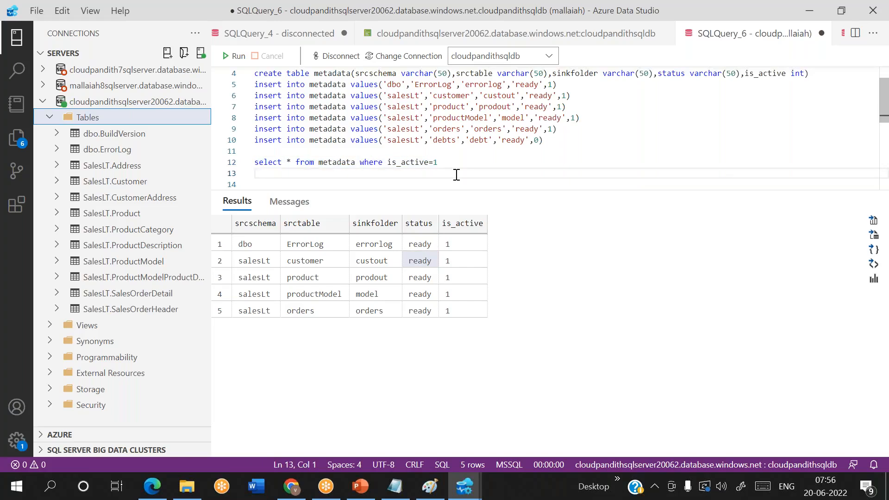
key("ctrl+v")
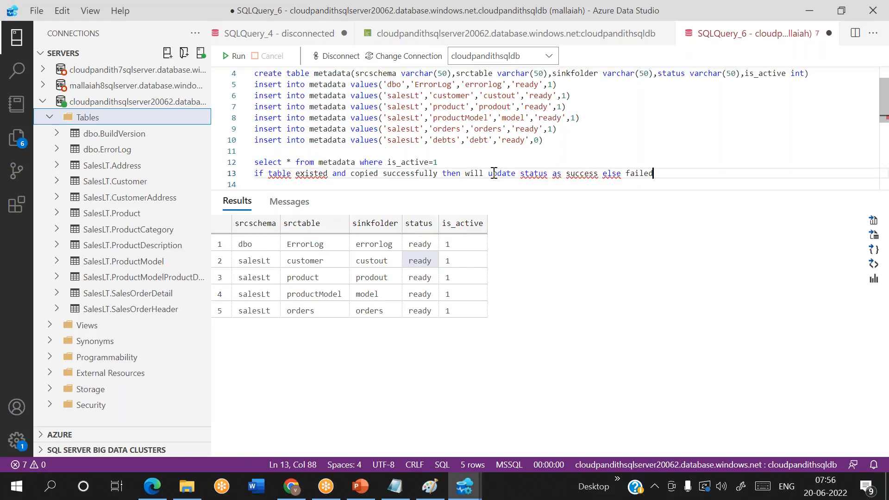
Step: Check the status values of the productModel and orders rows, then add blank lines below the note
left_click(426, 242)
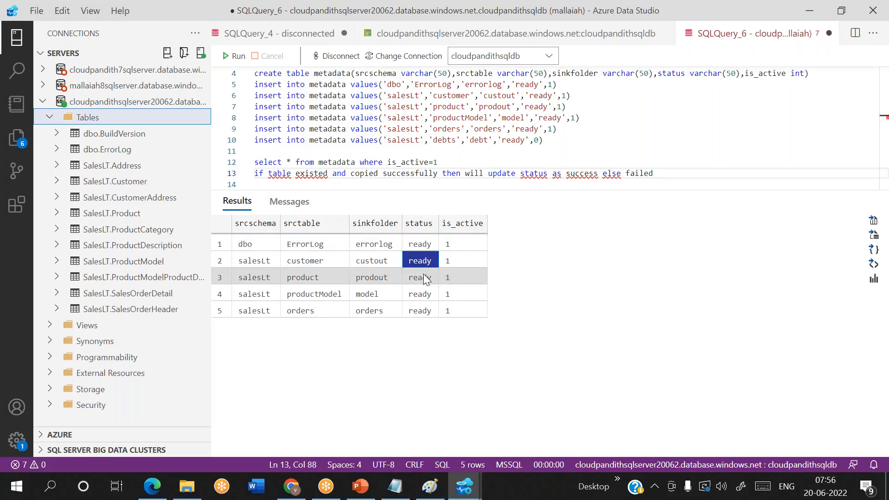
left_click(423, 273)
left_click(423, 296)
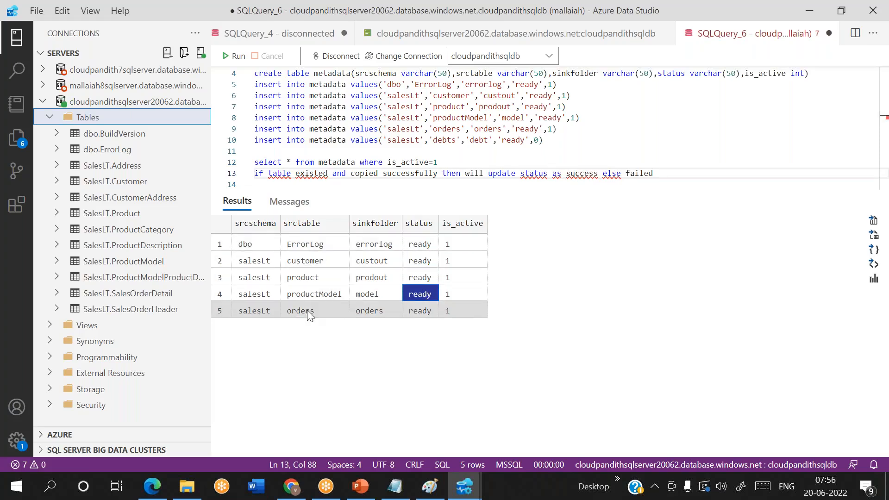
left_click(259, 314)
left_click(316, 312)
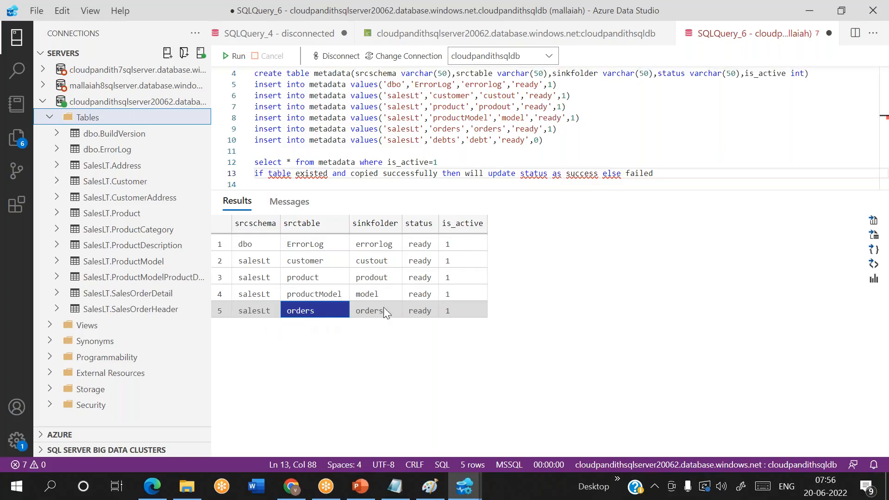
left_click(433, 313)
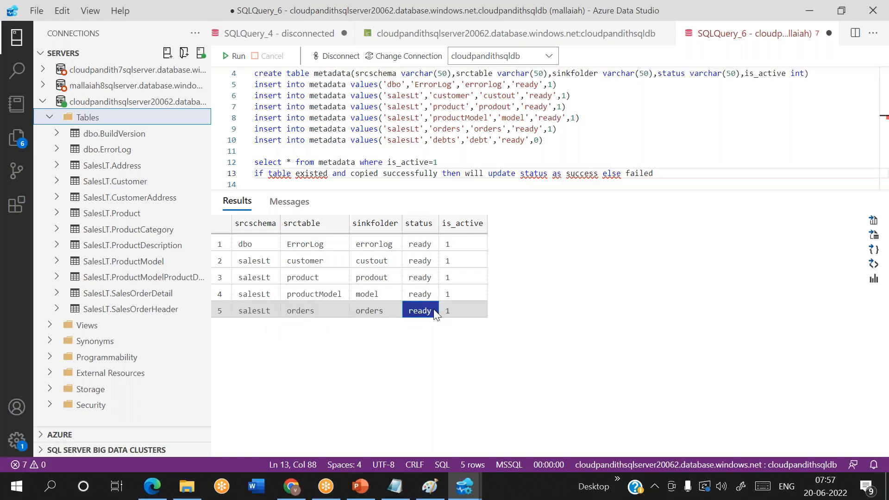
left_click(309, 295)
left_click(306, 310)
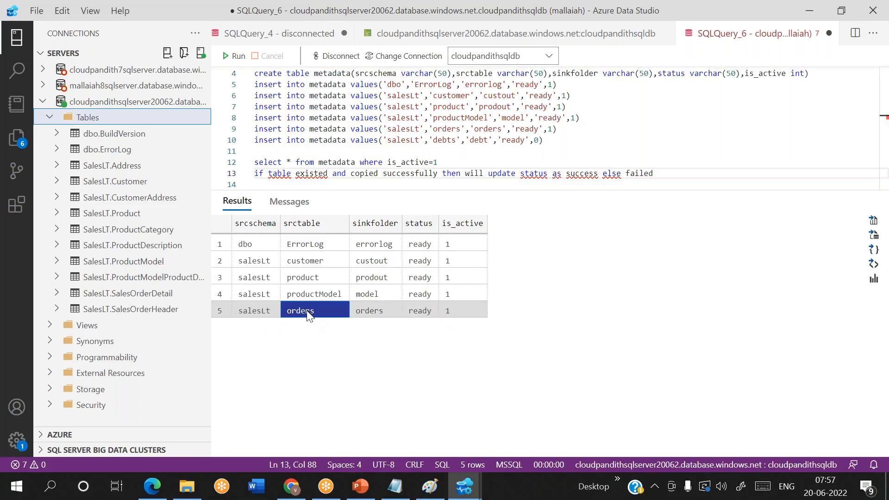
left_click(420, 312)
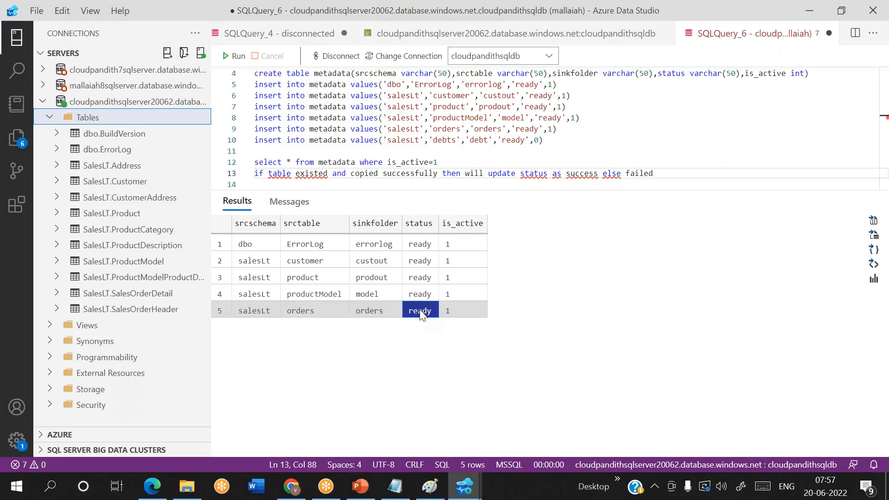
left_click(674, 170)
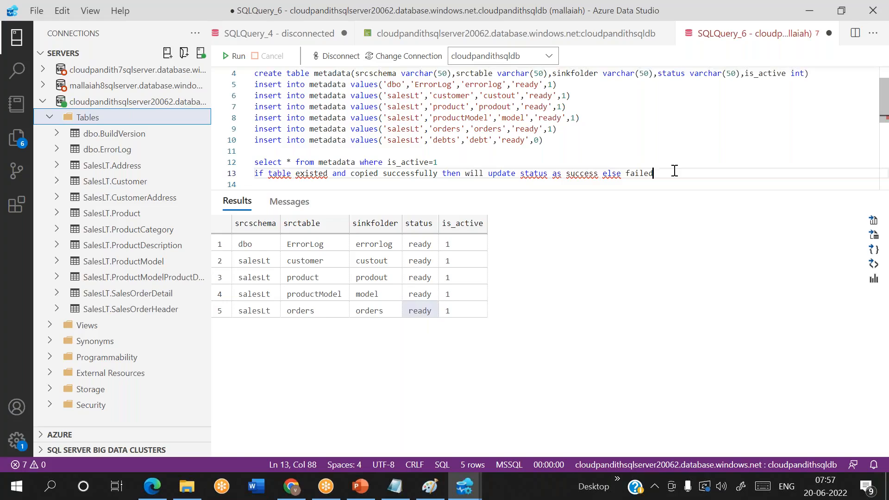
key("Return")
key("Return")
key("Return")
key("Return")
key("Return")
key("Return")
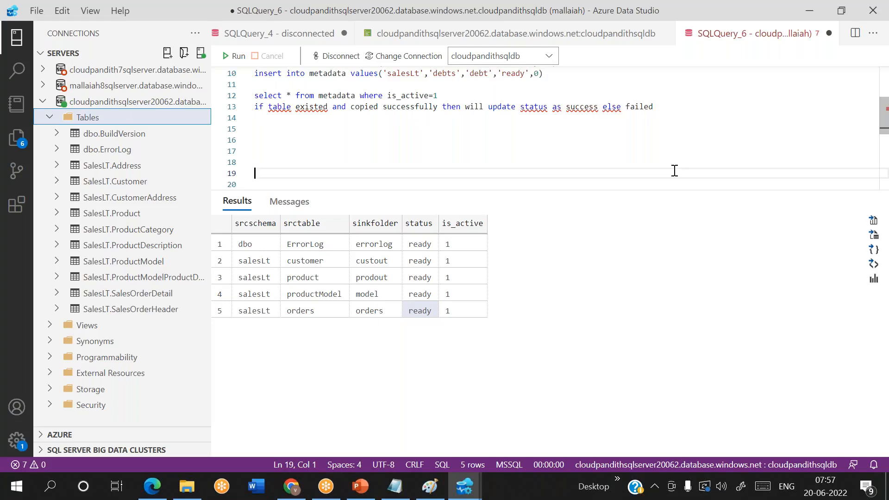
Step: Type 'create proc update_status_usp' on line 16
key("Up")
key("Up")
key("Up")
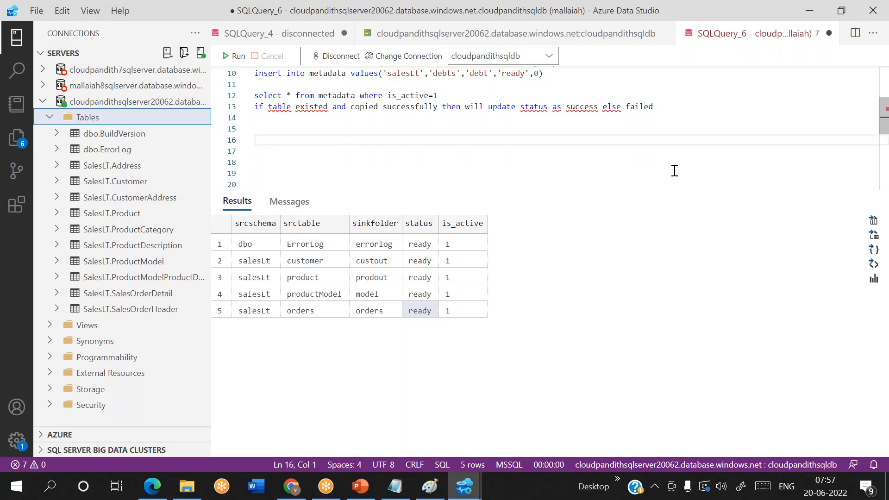
type("create table")
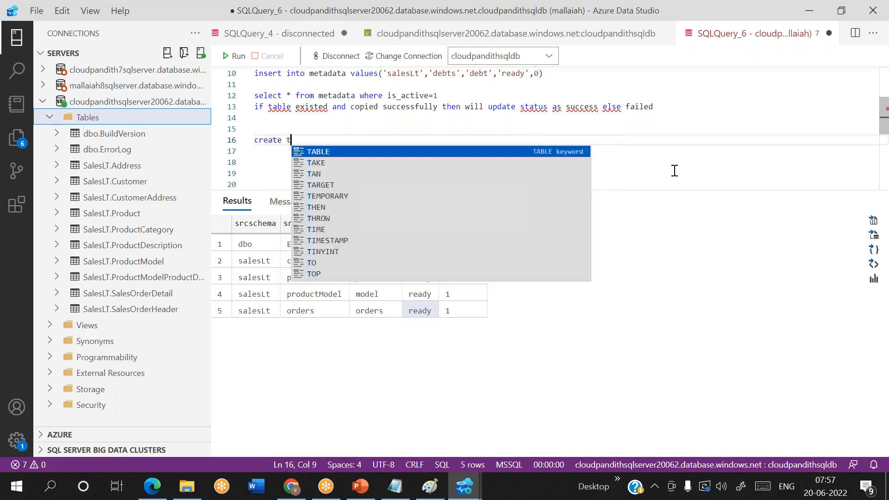
key("BackSpace")
key("BackSpace")
key("BackSpace")
key("BackSpace")
key("BackSpace")
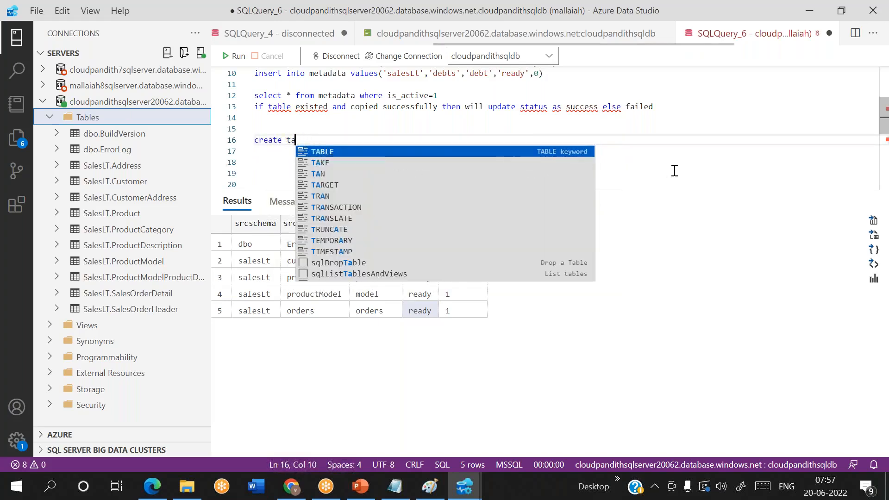
type("proc")
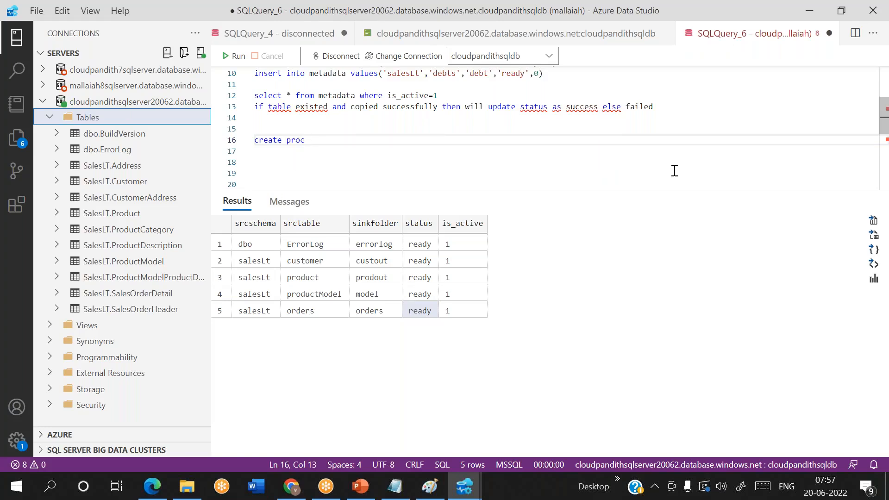
type(" update")
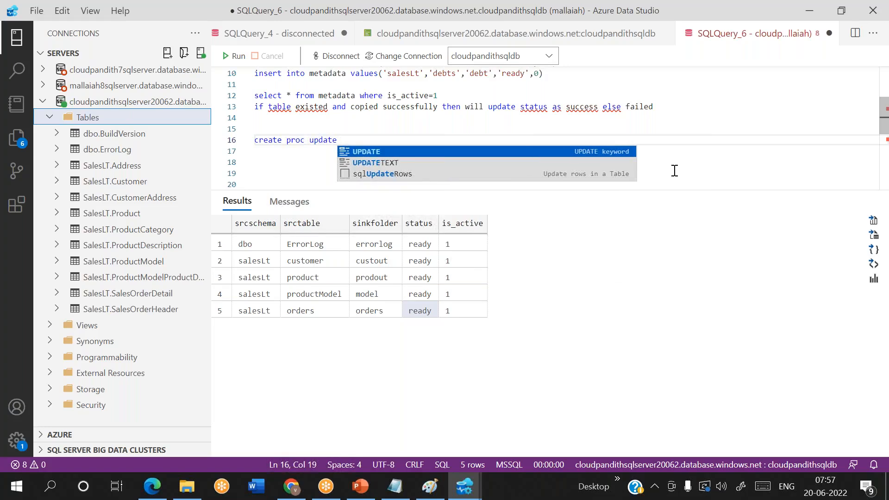
key("BackSpace")
type("_staus")
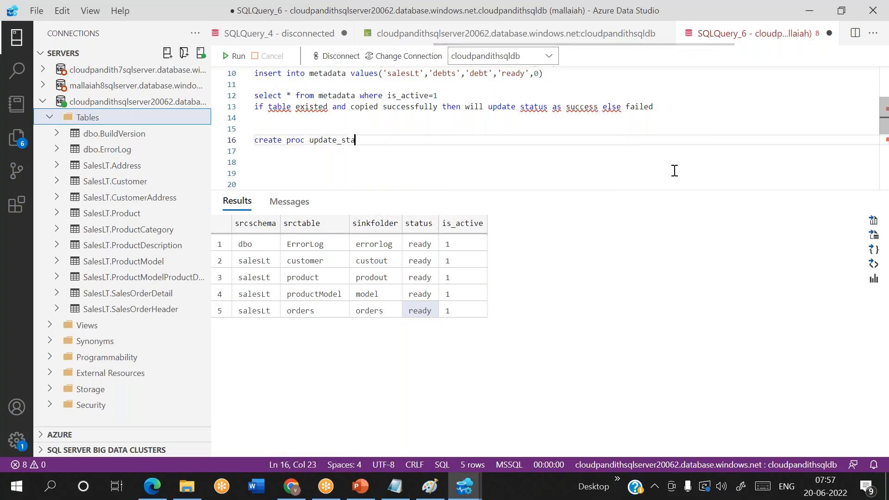
key("BackSpace")
key("BackSpace")
type("tus")
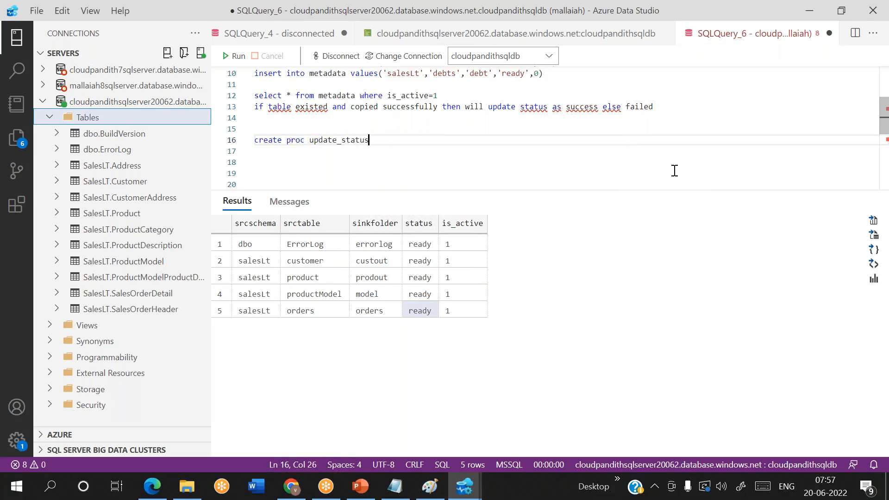
type("_usp")
Step: Give update_status_usp an AS, BEGIN and end body
double_click(300, 142)
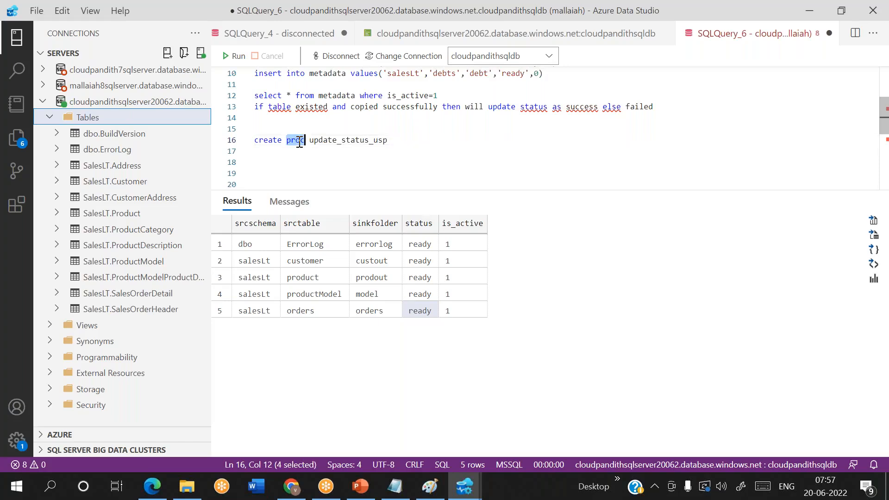
double_click(352, 140)
left_click(403, 142)
key("Return")
type("AS")
key("Return")
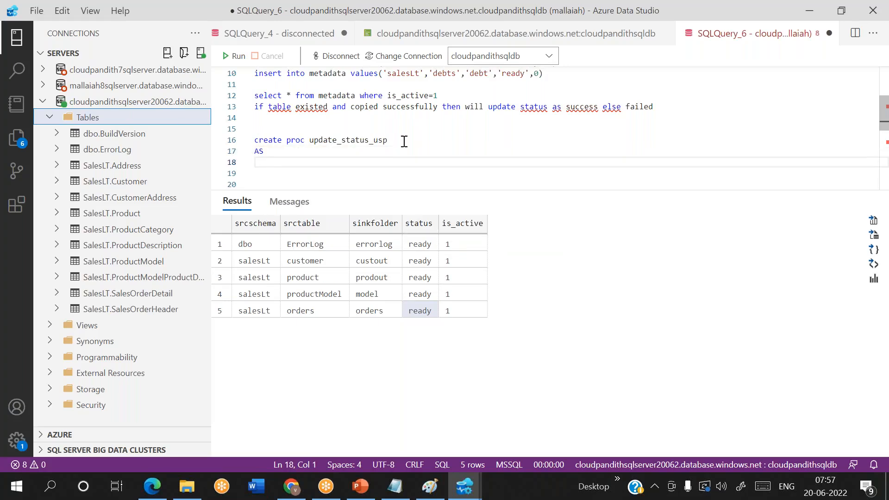
type("begi")
key("Return")
key("Return")
key("Return")
type("end")
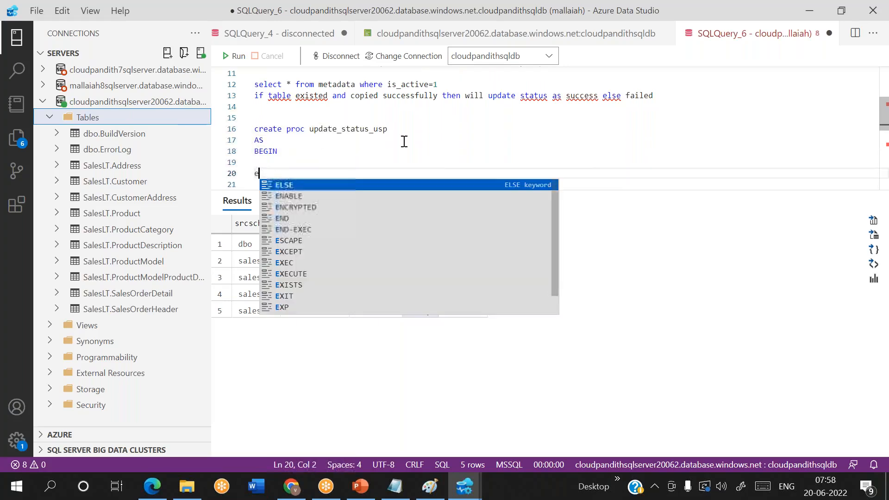
left_click(284, 163)
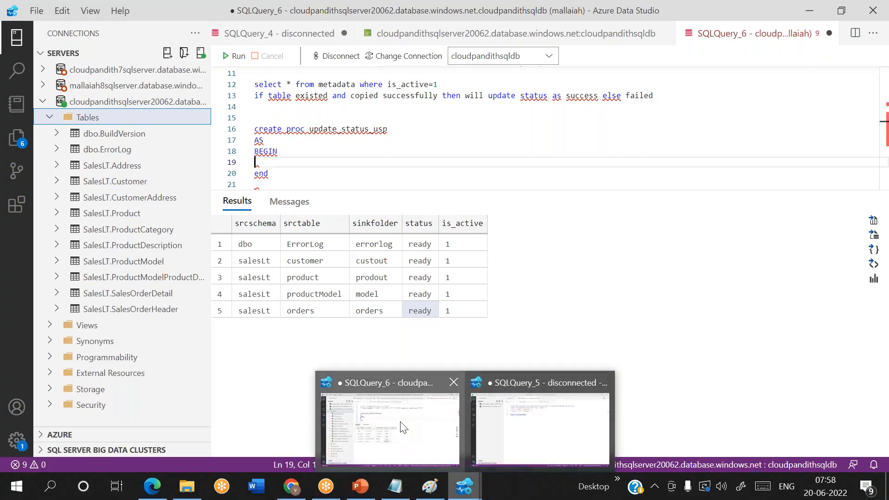
Step: Below end, begin the statement 'update metadata'
left_click(402, 424)
left_click(323, 175)
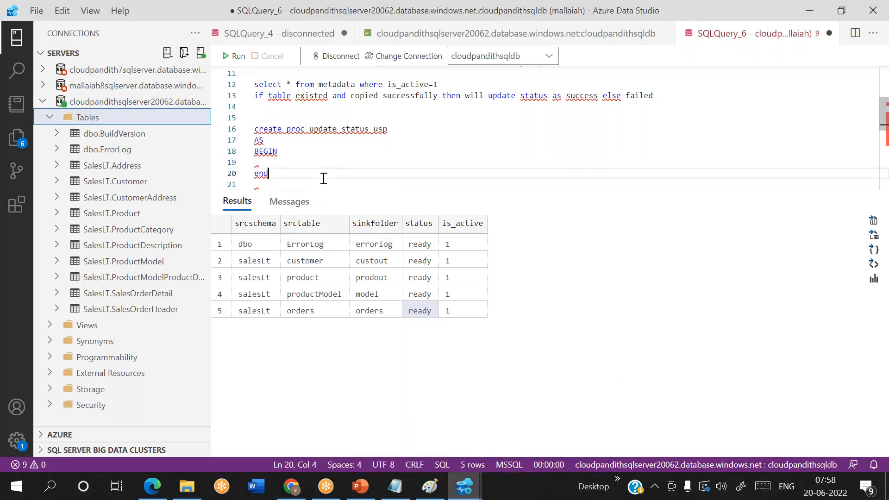
key("Return")
key("Return")
key("Return")
key("Return")
key("Return")
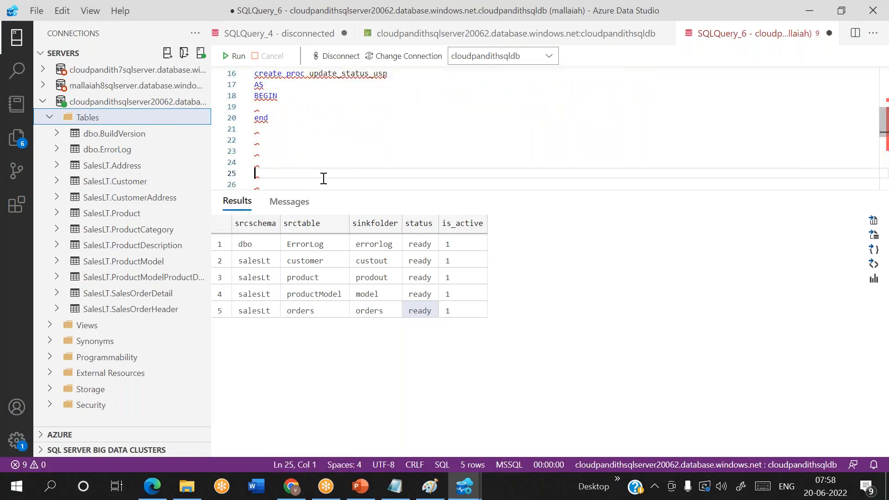
type("update ")
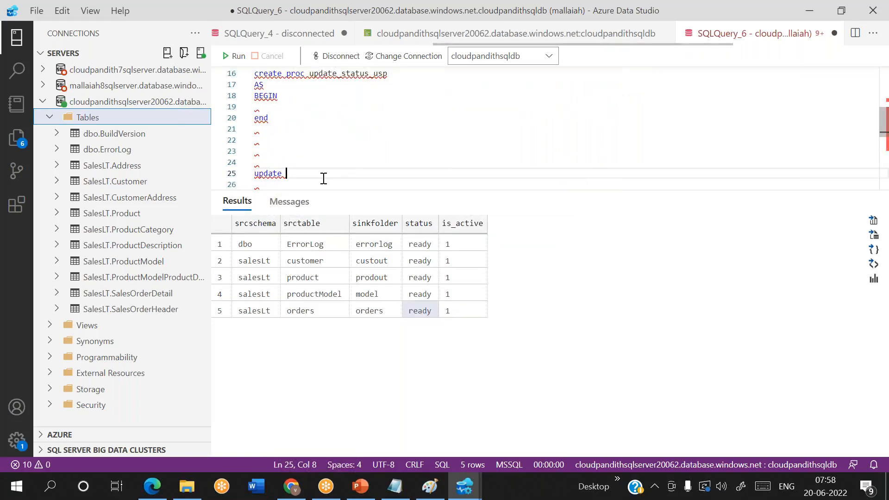
type("metadata")
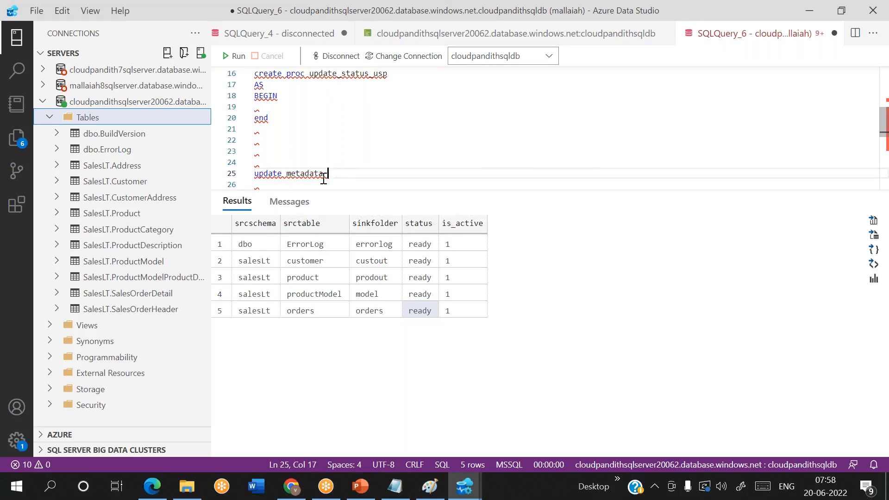
Step: Extend the statement to 'update metadata set status='succeeded''
type("set status")
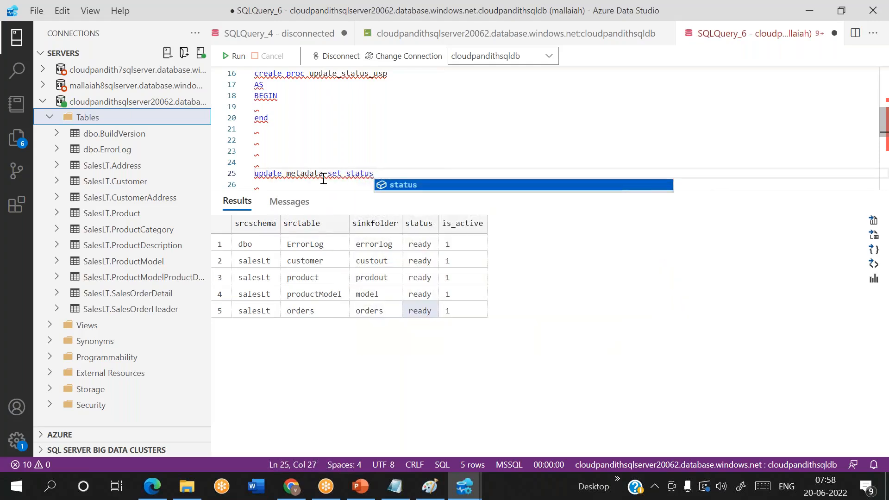
type("=''")
key("Left")
type("succ")
type("eeded")
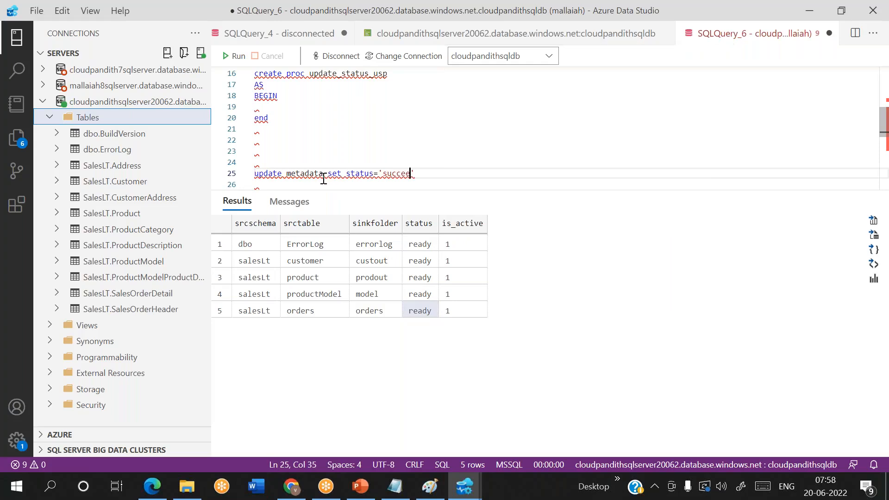
key("Right")
key("shift+Home")
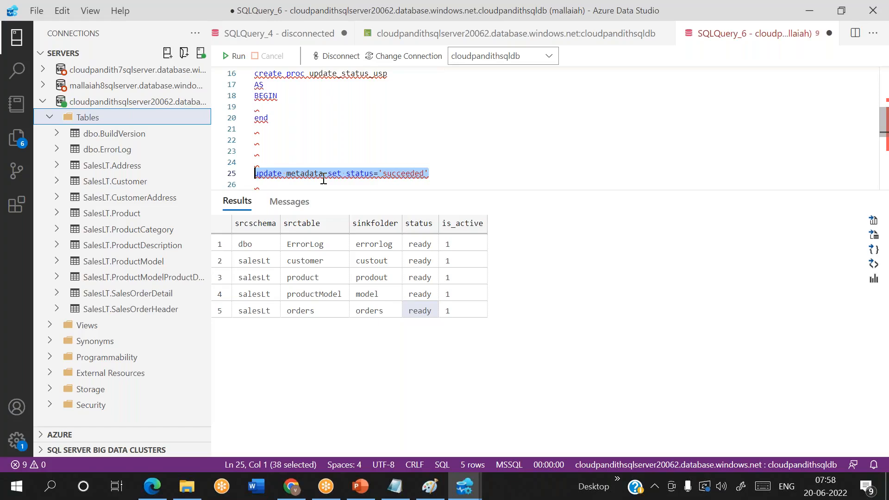
double_click(315, 174)
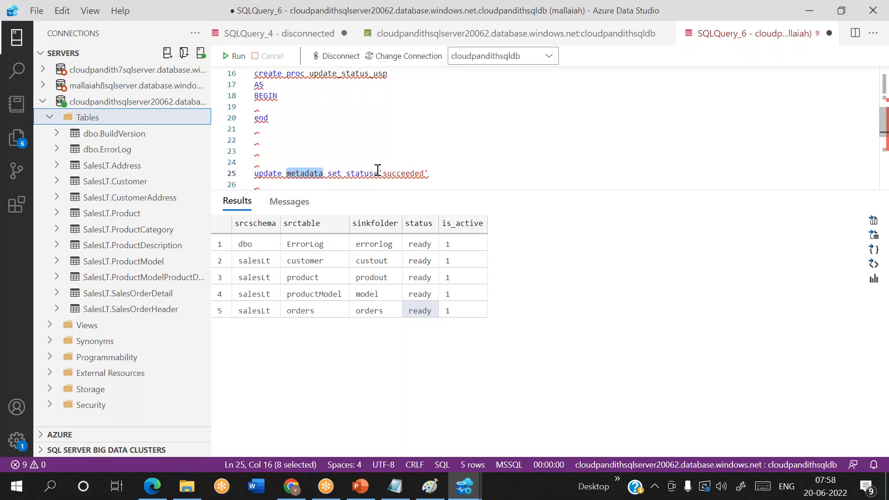
left_click(421, 245)
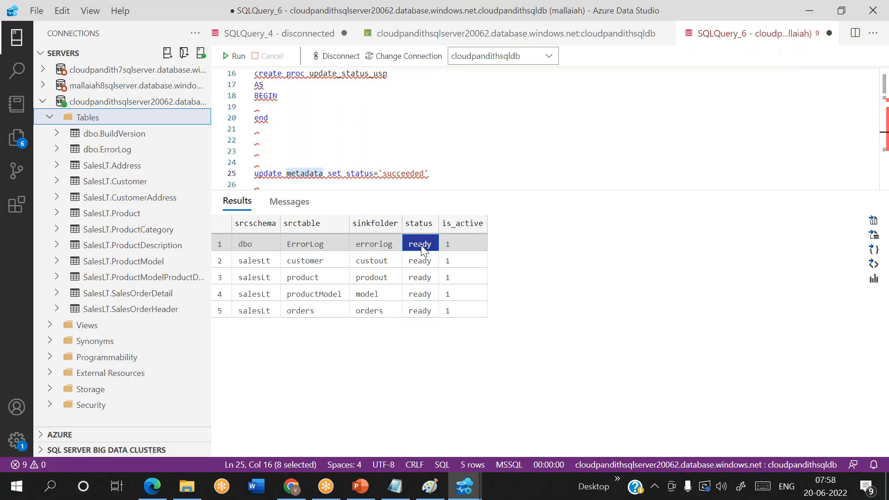
Step: Append the filter where srctable='product' to the update statement
left_click(435, 175)
type("where ")
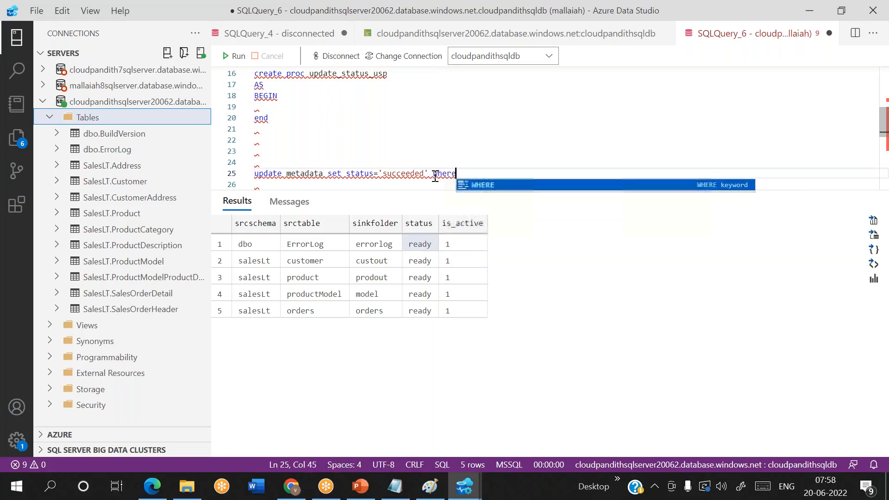
type("src")
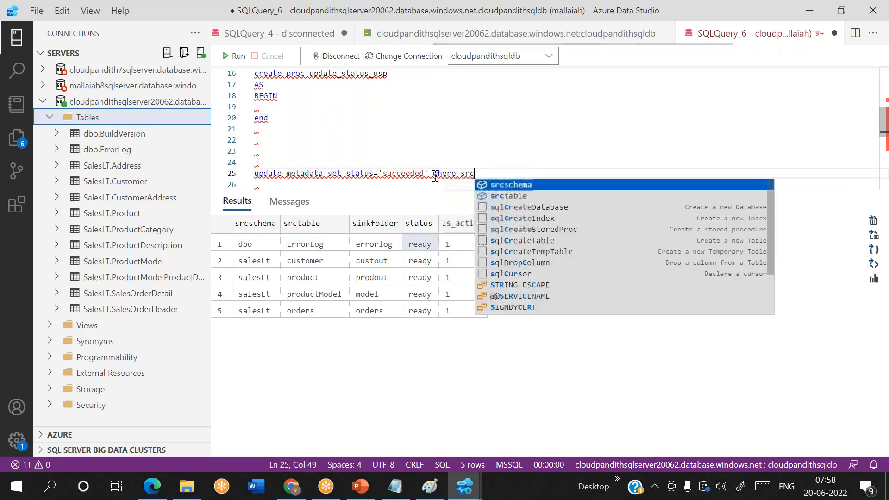
type("table=''")
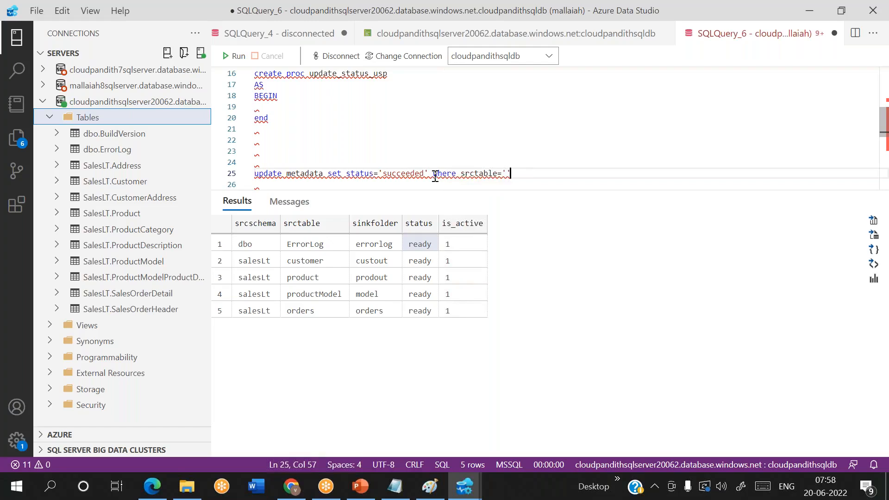
key("Left")
type("produc")
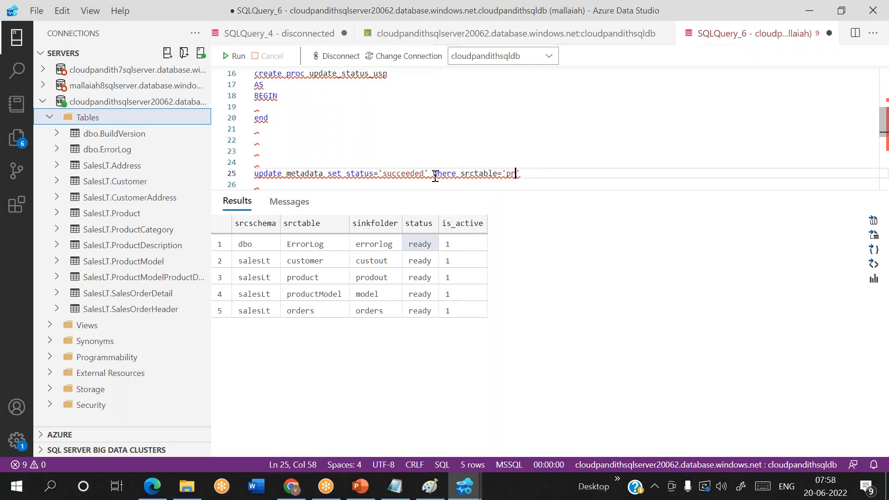
type("t")
key("Right")
Step: Select the complete update line and execute it with F5
left_click(435, 175)
key("shift+Right")
key("shift+Right")
key("shift+Right")
key("shift+Right")
key("shift+Right")
key("shift+Right")
key("shift+Right")
key("shift+Right")
key("shift+Right")
key("shift+Right")
key("shift+Right")
key("shift+Right")
key("shift+Right")
key("shift+Right")
key("shift+Right")
key("shift+Right")
key("shift+Right")
key("shift+Right")
key("shift+Right")
key("shift+Right")
key("shift+Down")
left_click(435, 176)
left_click(426, 161)
left_click_drag(426, 161, 353, 162)
left_click(550, 168)
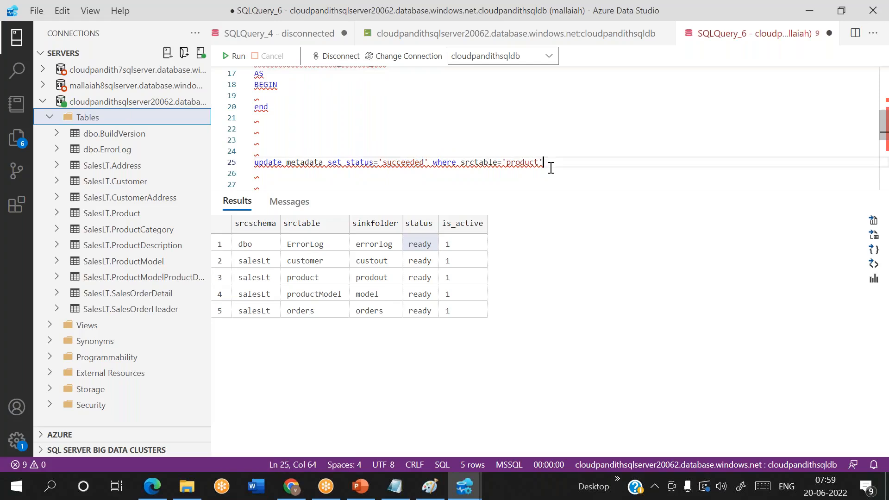
key("shift+Home")
key("F5")
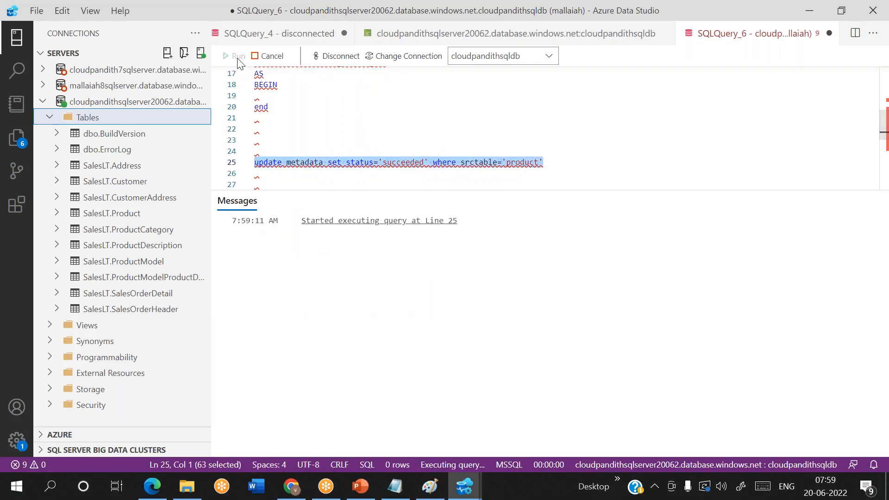
Step: Run 'select * from metadata' on a new line and confirm product shows succeeded
left_click(573, 169)
key("Down")
key("Down")
type("select *")
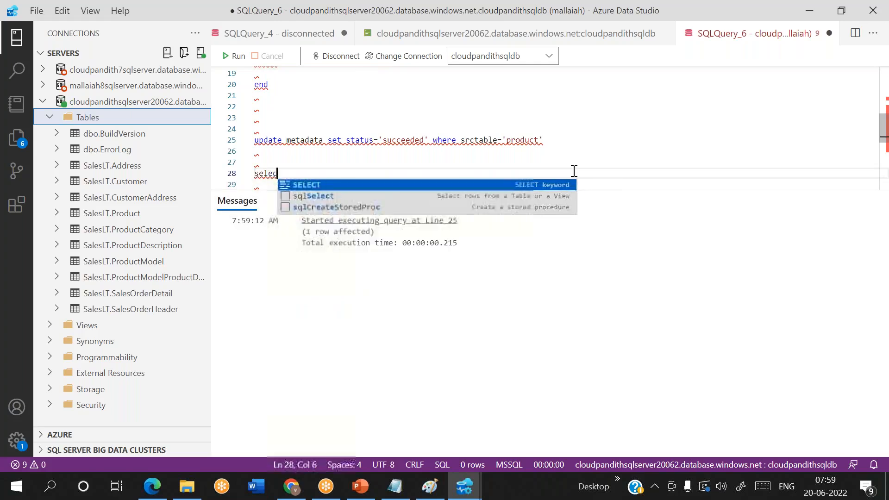
type("metadata")
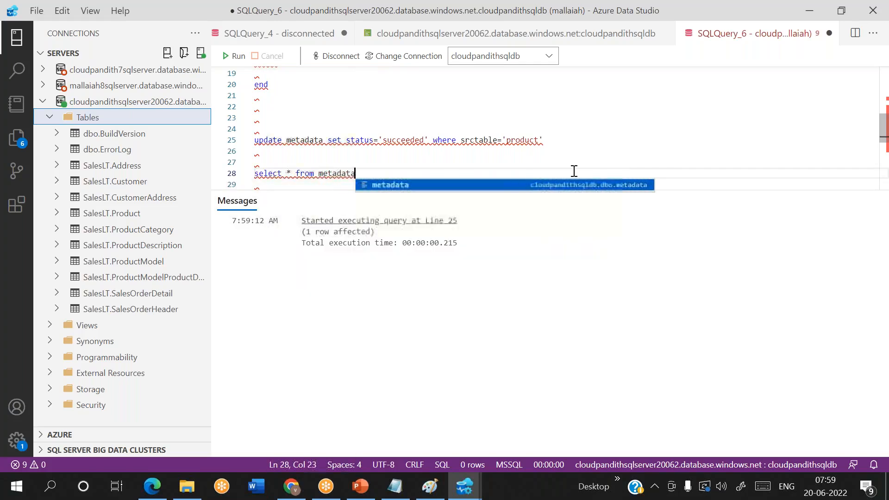
key("shift+Home")
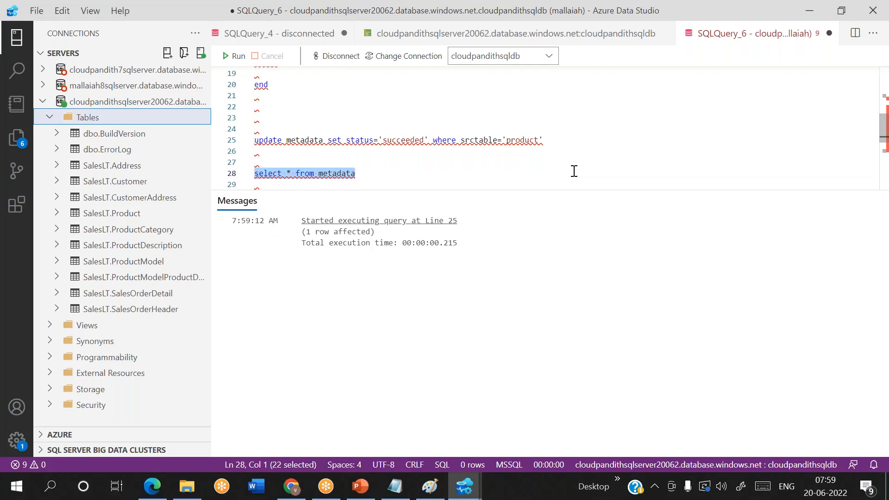
left_click(236, 55)
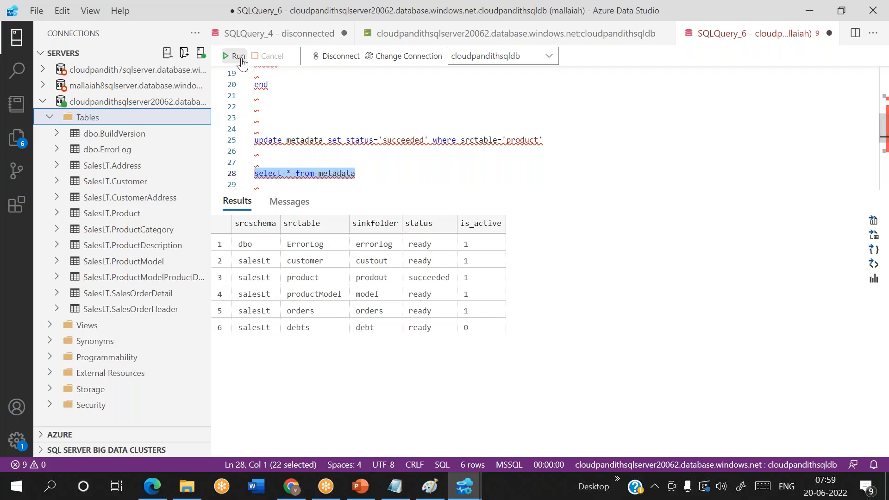
left_click(427, 273)
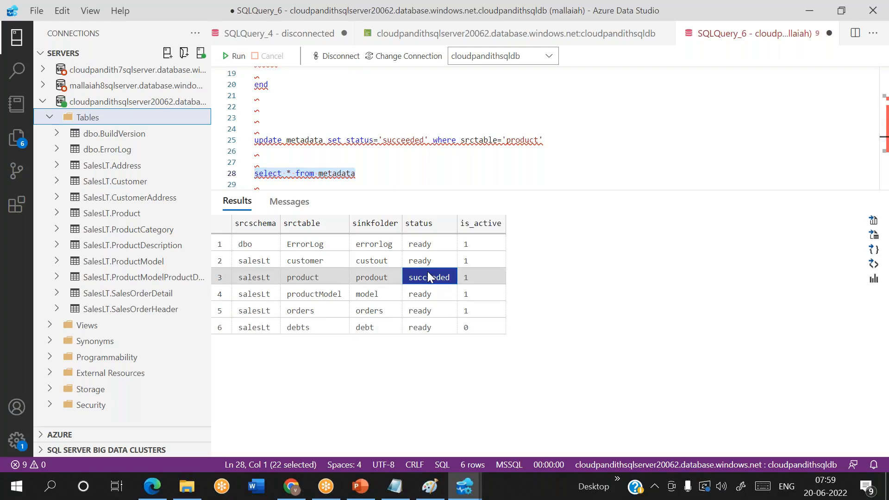
Step: Change the update's status value to 'ready' and run it for product
double_click(413, 139)
key("BackSpace")
type("ready")
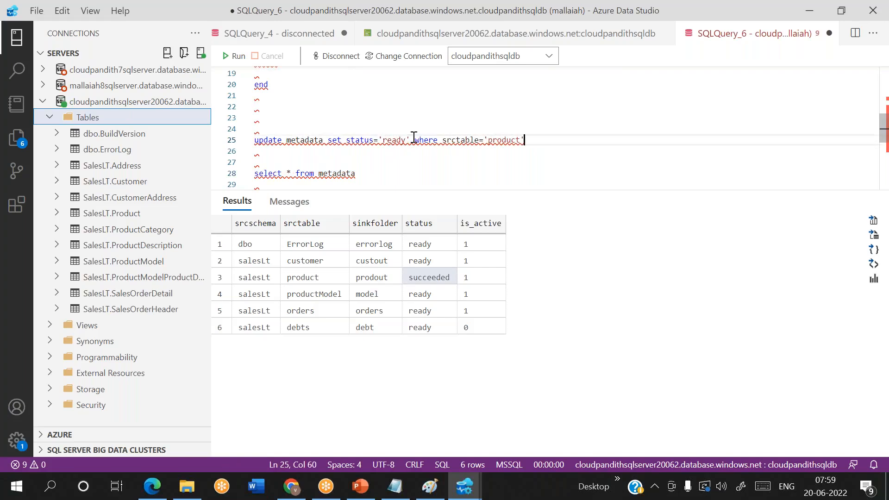
key("End")
key("shift+Home")
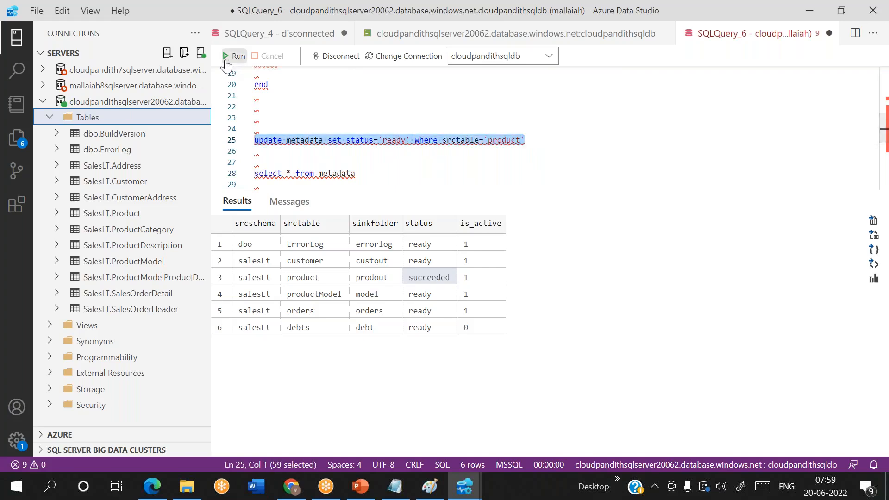
left_click(235, 56)
Step: Rerun the select query to verify every metadata row reads ready
left_click(366, 171)
key("shift+Home")
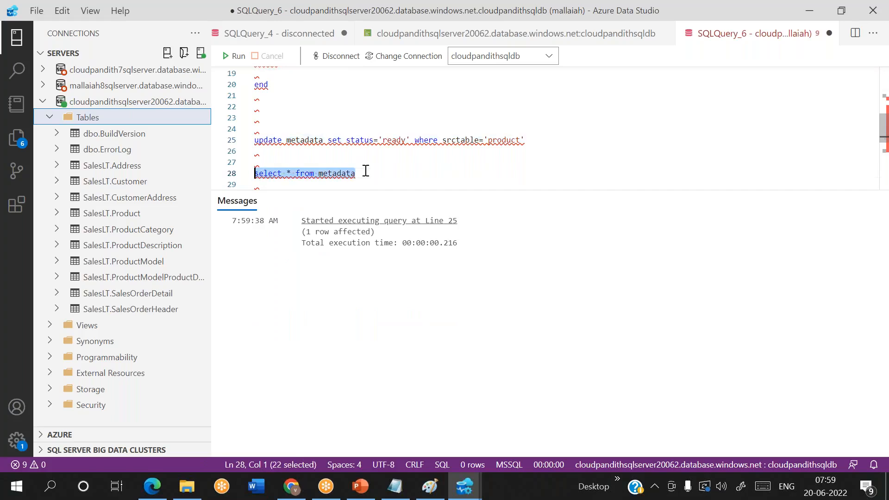
left_click(237, 56)
left_click(372, 175)
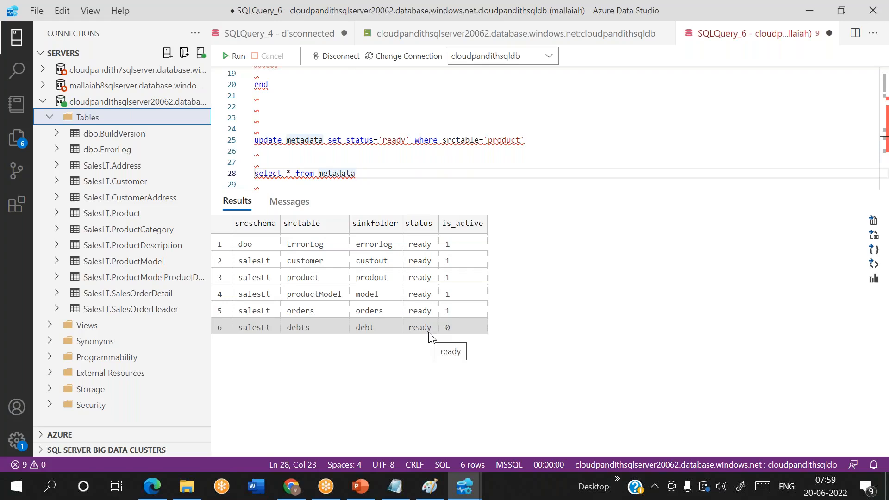
Step: Run the update with status='failed' for product and confirm the result
double_click(403, 137)
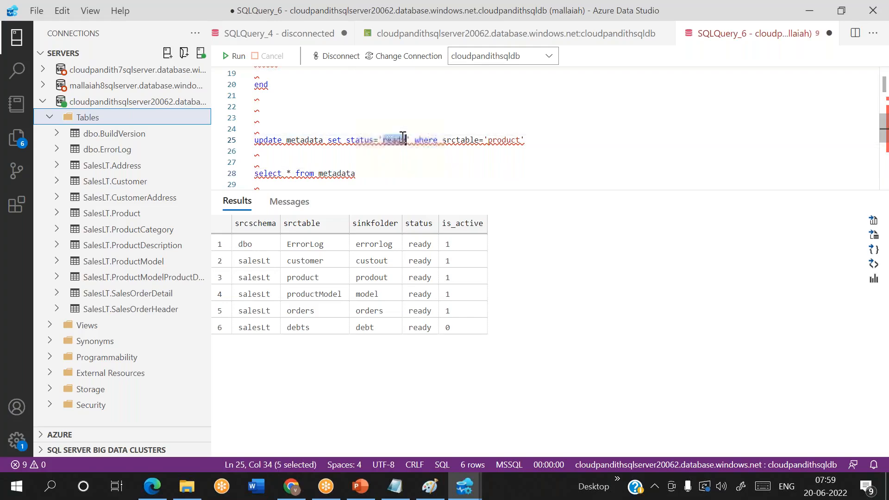
type("failed")
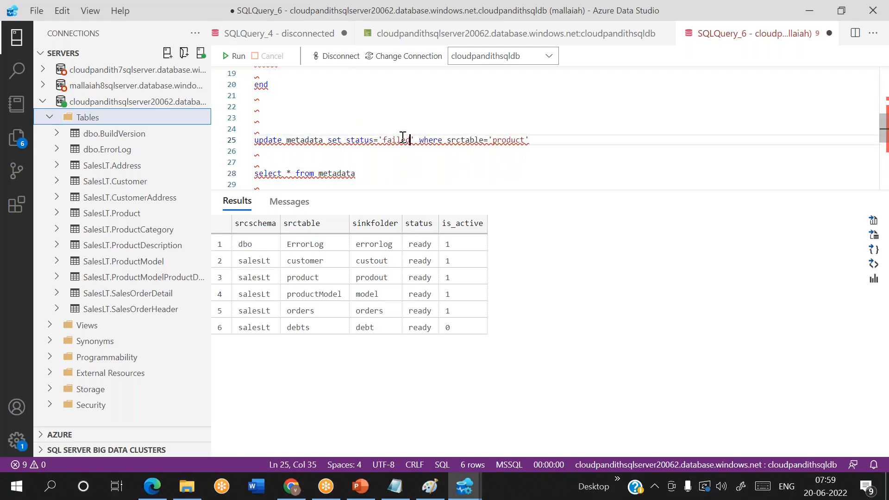
key("End")
key("shift+Home")
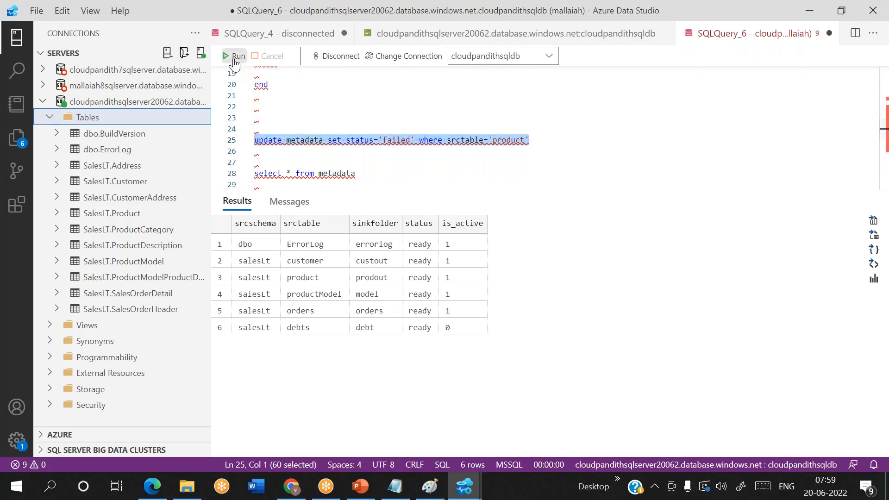
left_click(235, 57)
left_click(367, 173)
left_click_drag(367, 173, 250, 178)
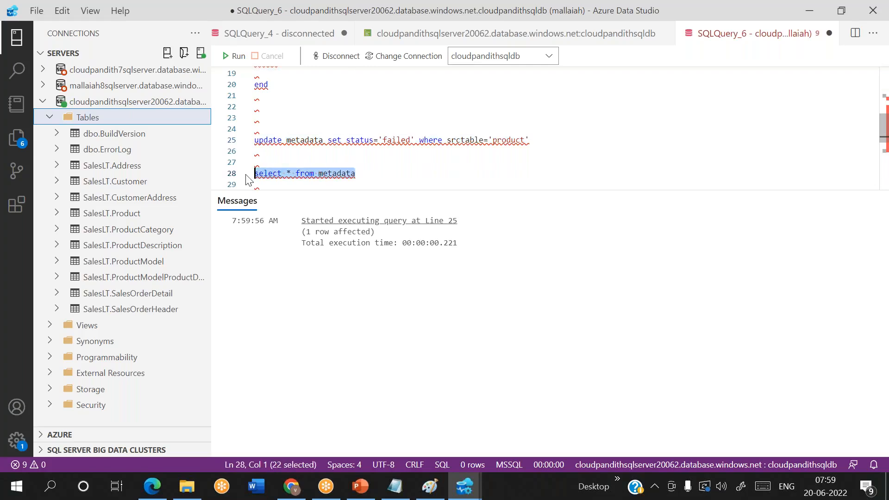
left_click(240, 58)
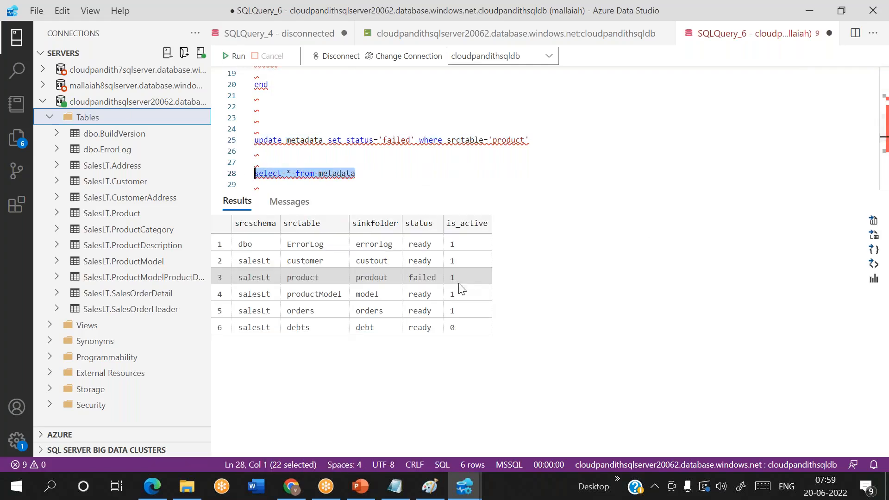
left_click(416, 279)
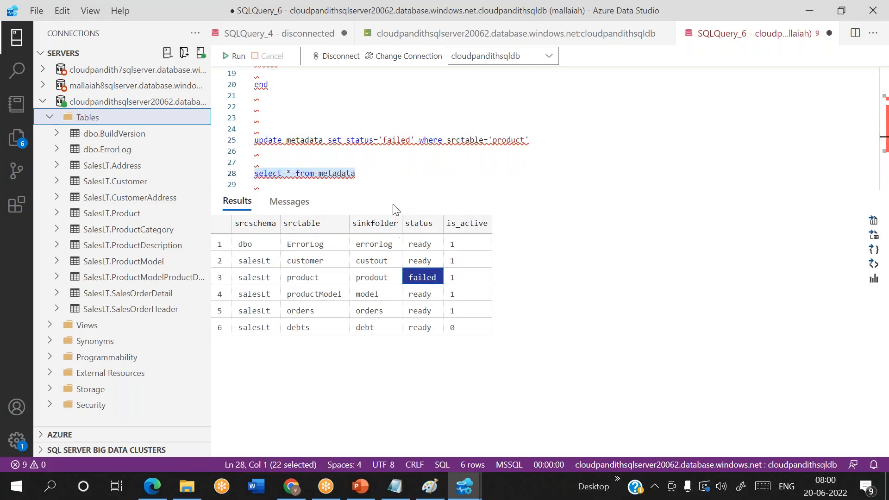
Step: Change the where value to 'debts' and run the update to mark debts failed
left_click(393, 148)
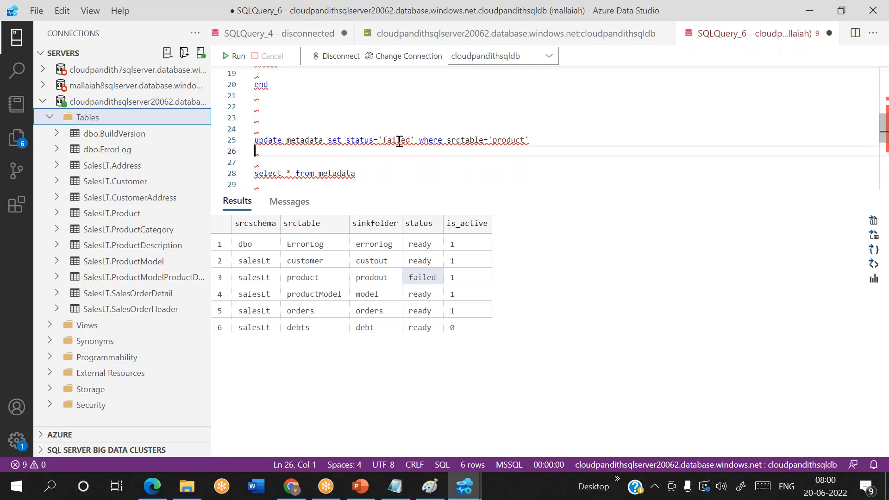
double_click(512, 139)
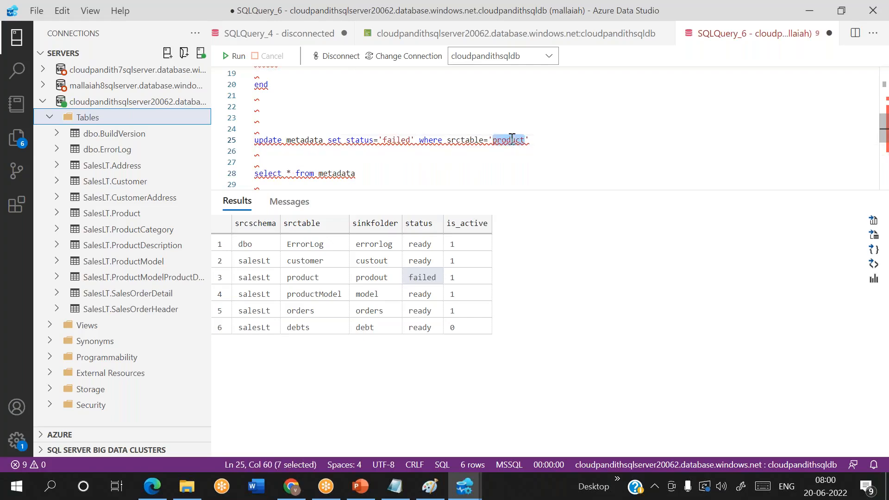
key("BackSpace")
type("debts")
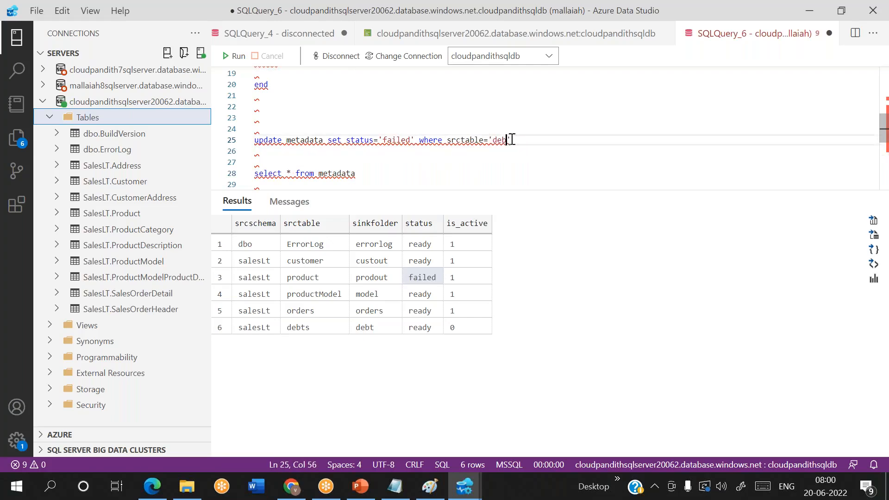
key("End")
key("shift+Home")
left_click(235, 56)
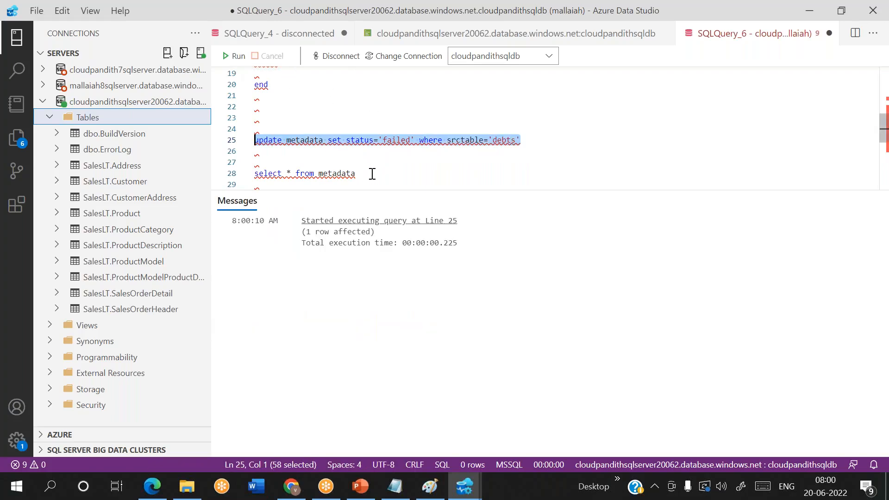
Step: Confirm product and debts both read failed, then delete the update's where clause
left_click_drag(371, 173, 248, 174)
left_click(236, 60)
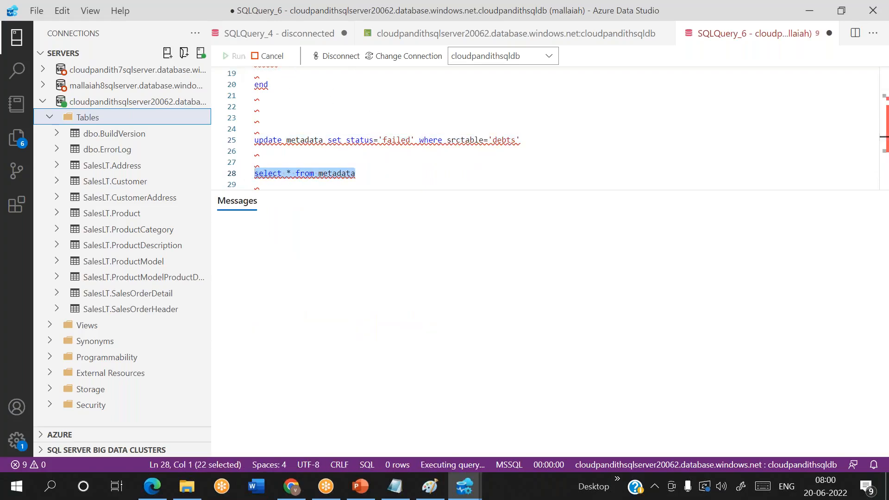
left_click(420, 324)
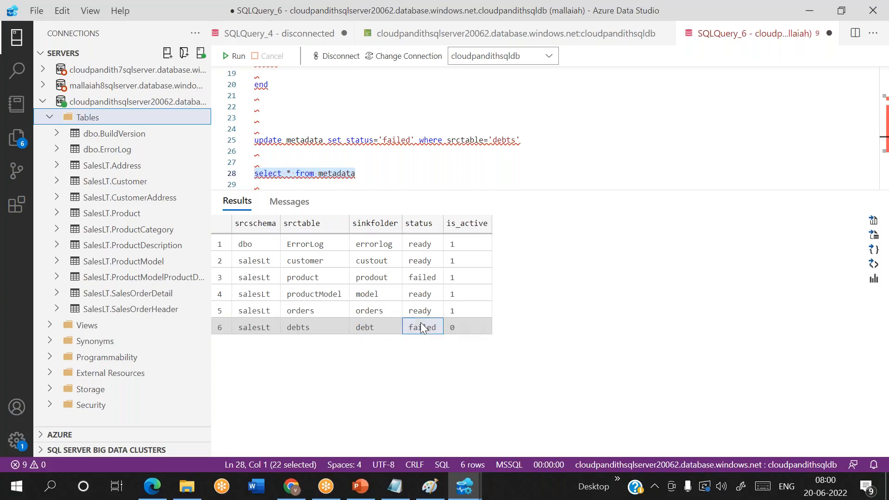
left_click(421, 279)
left_click_drag(415, 140, 593, 140)
key("BackSpace")
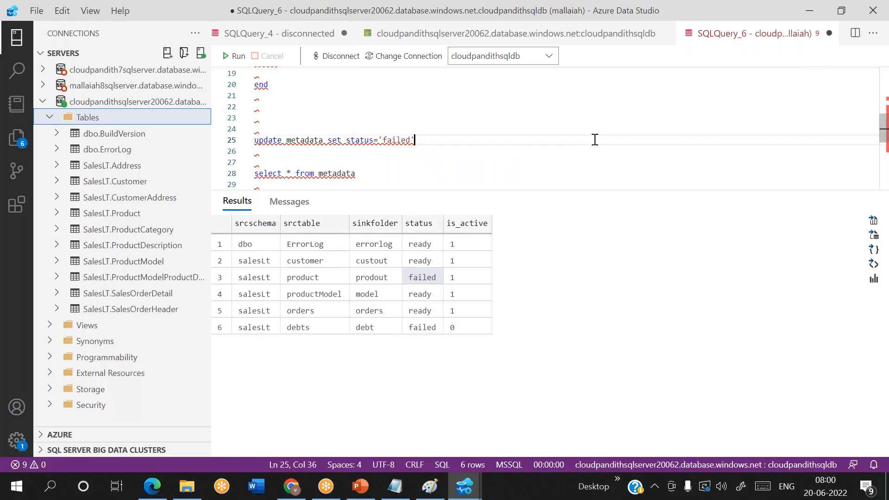
Step: Run the unfiltered update marking every metadata row failed, then query the metadata table
key("shift+Home")
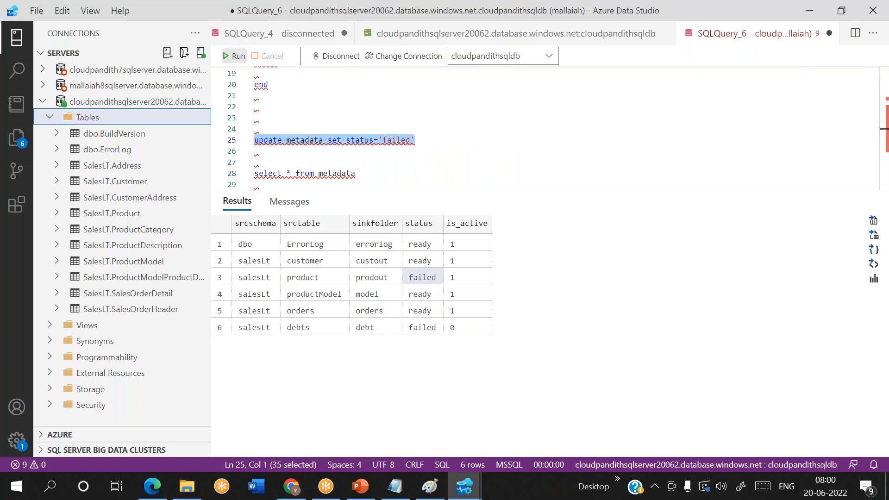
left_click(234, 55)
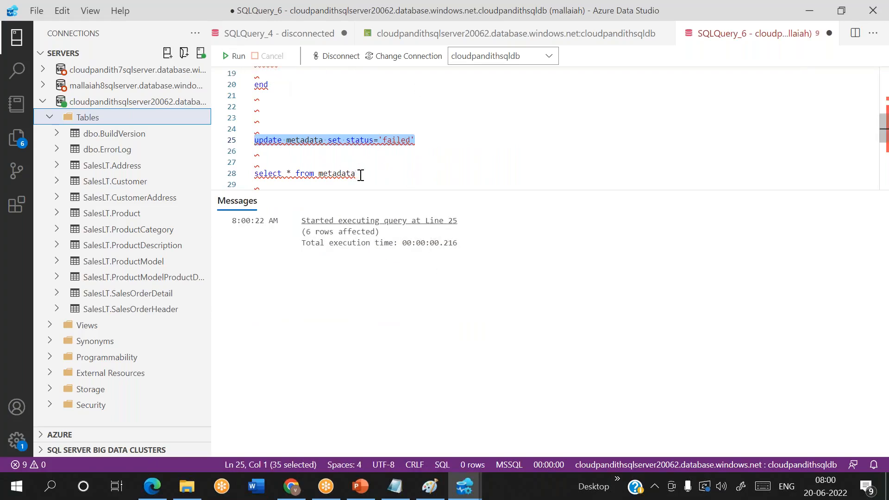
left_click_drag(358, 175, 250, 163)
left_click(236, 56)
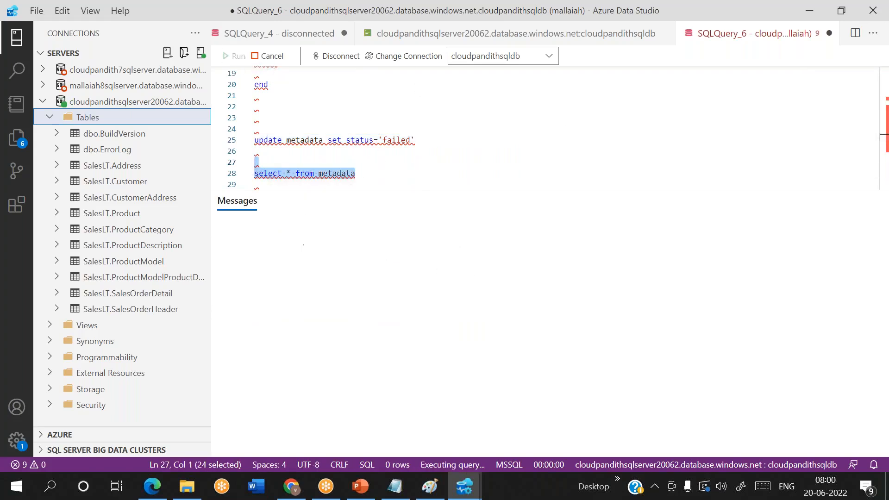
Step: Change 'failed' to 'ready', rerun the update, and confirm every row's status reads ready
left_click(401, 139)
double_click(400, 139)
type("ready")
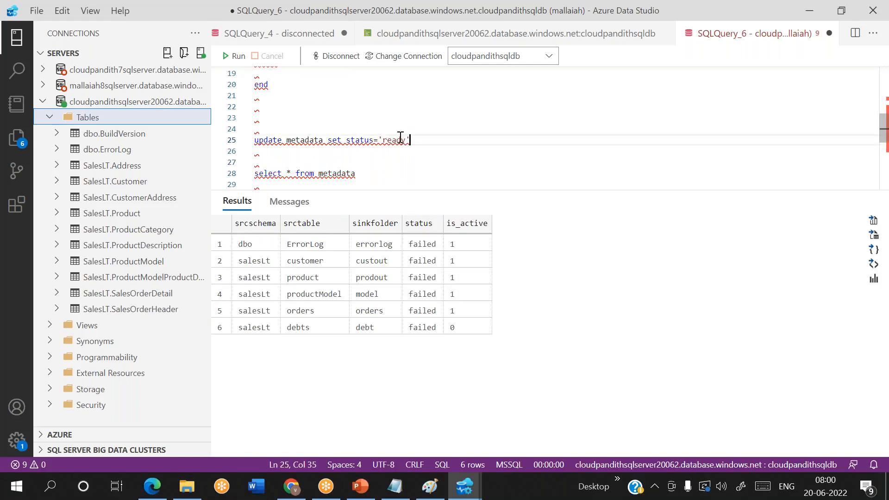
key("shift+Home")
left_click(236, 56)
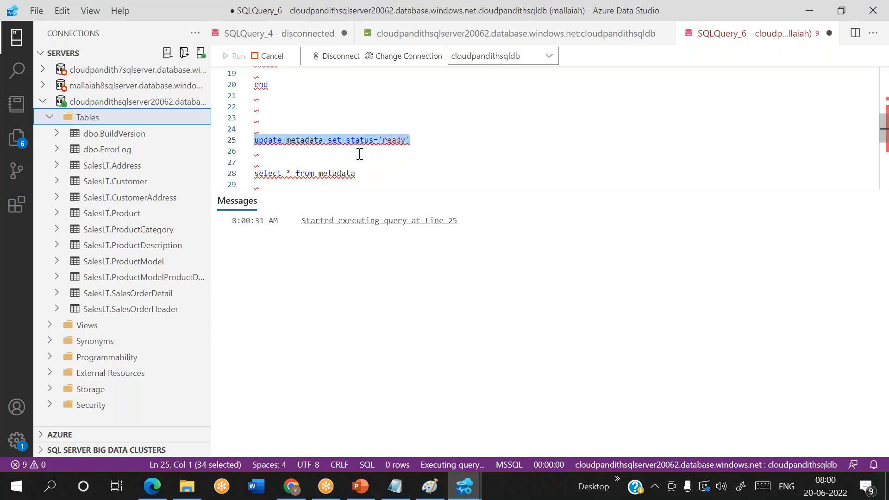
left_click_drag(361, 175, 255, 175)
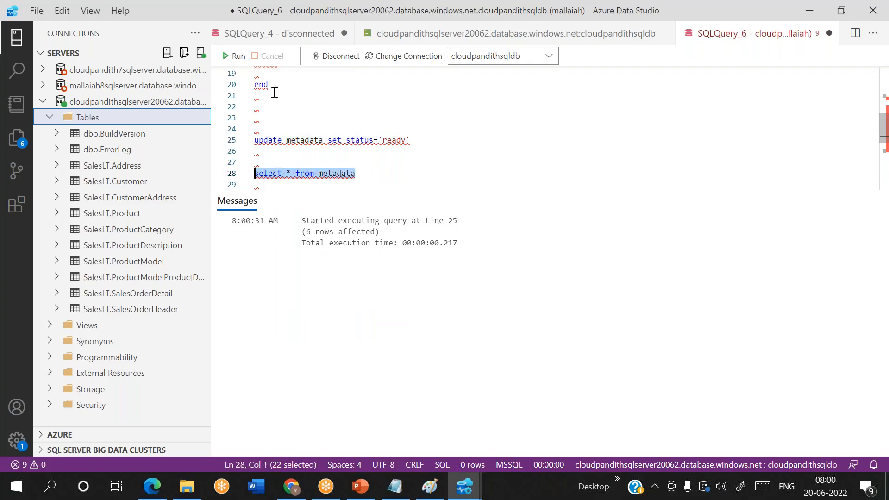
left_click(237, 58)
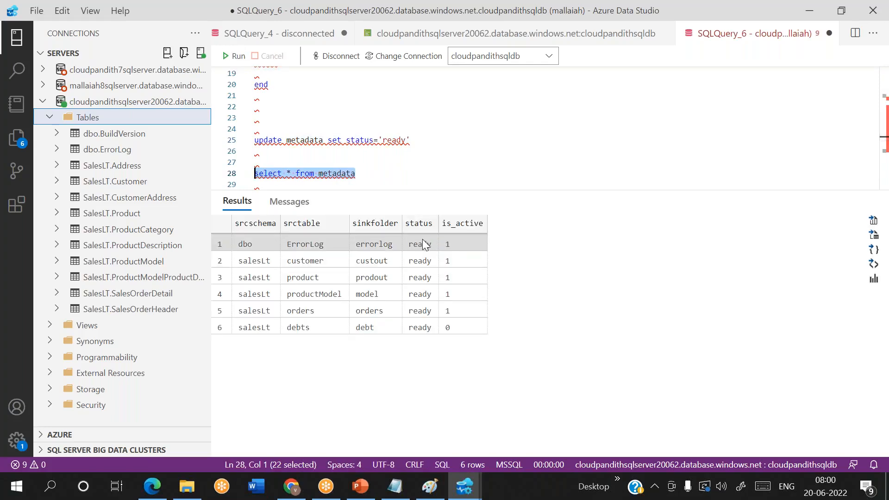
left_click(422, 242)
key("Down")
key("Down")
key("Down")
key("Down")
key("Down")
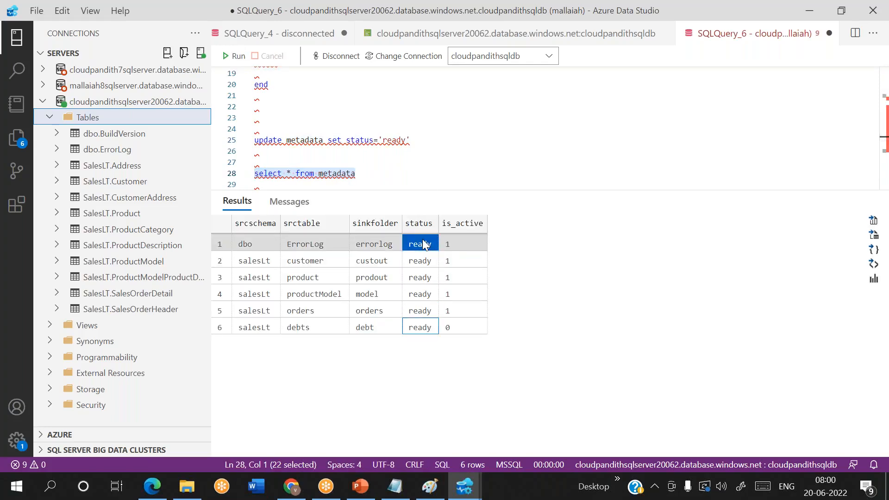
Step: Start typing 'up' inside the update_status_usp procedure body
left_click(425, 131)
scroll(425, 133, "up", 1)
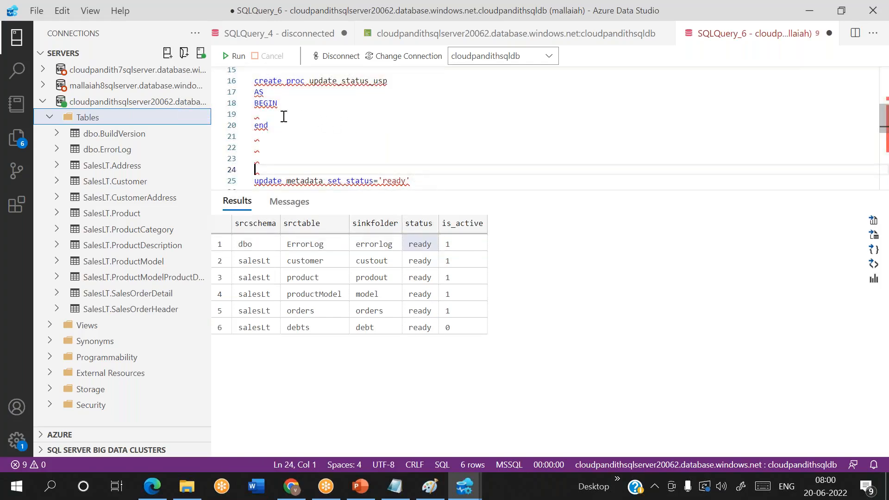
mouse_move(319, 83)
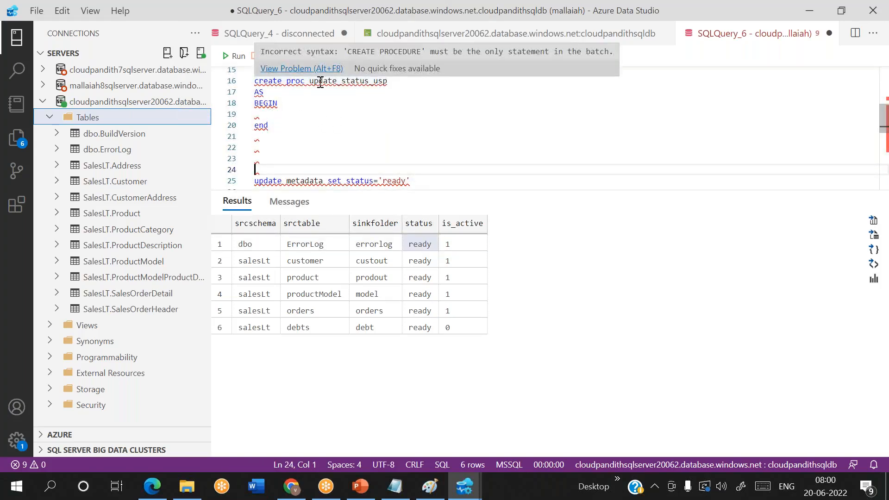
left_click(262, 114)
type("up")
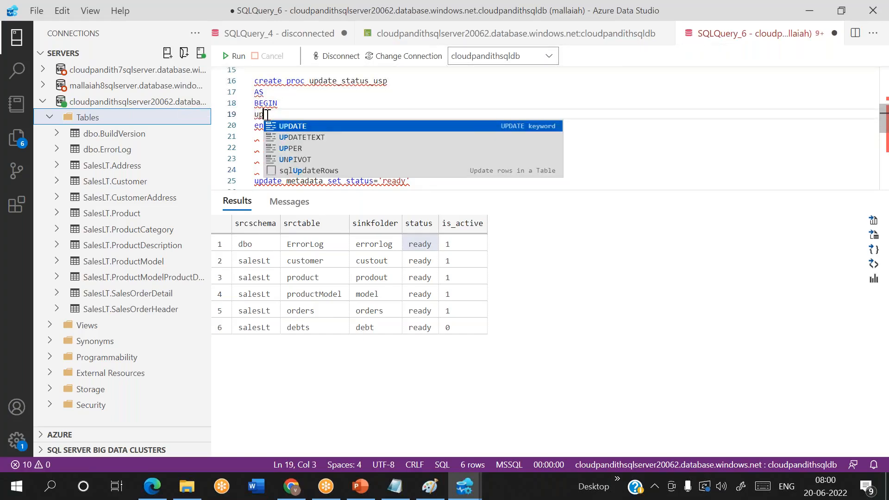
key("BackSpace")
key("BackSpace")
type("upda")
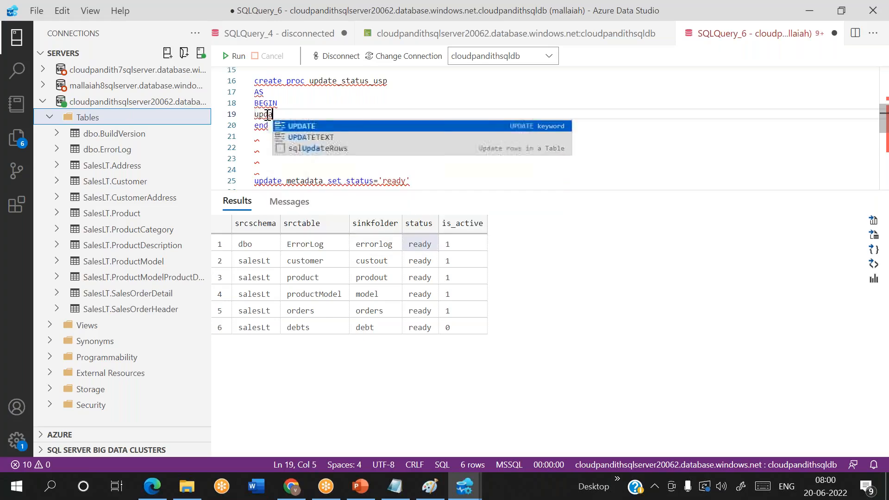
type("te metada")
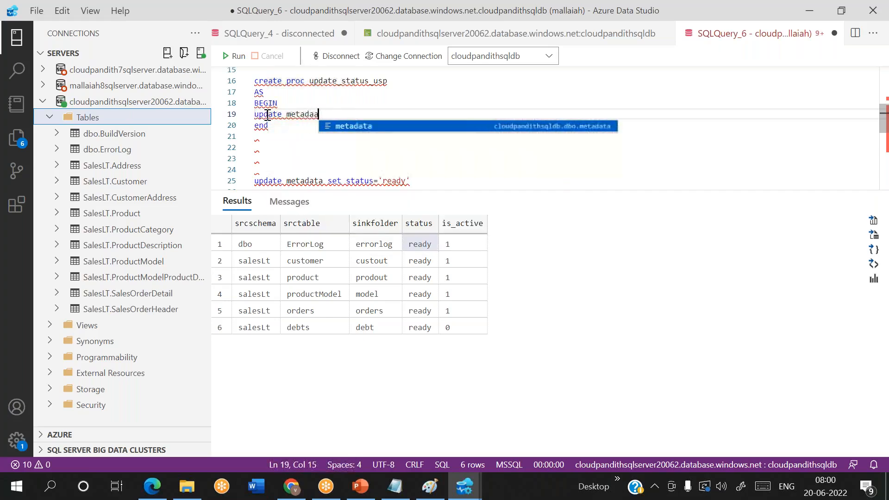
type("ta set ")
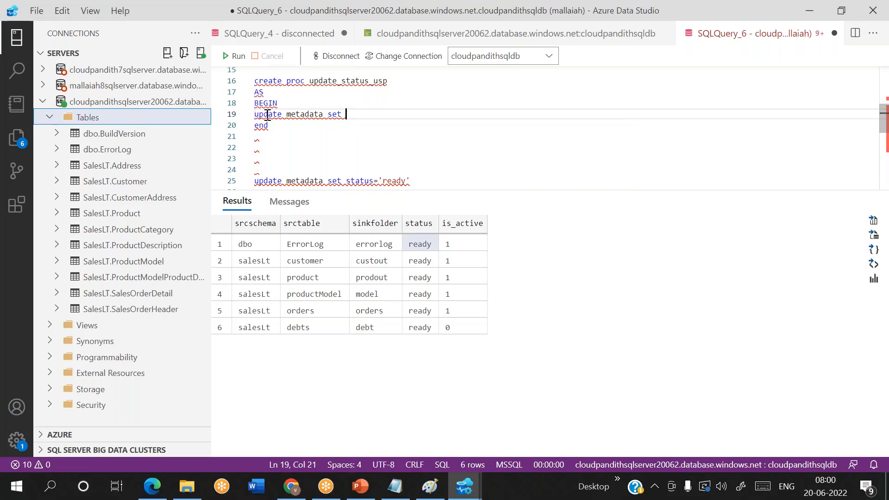
type("stat")
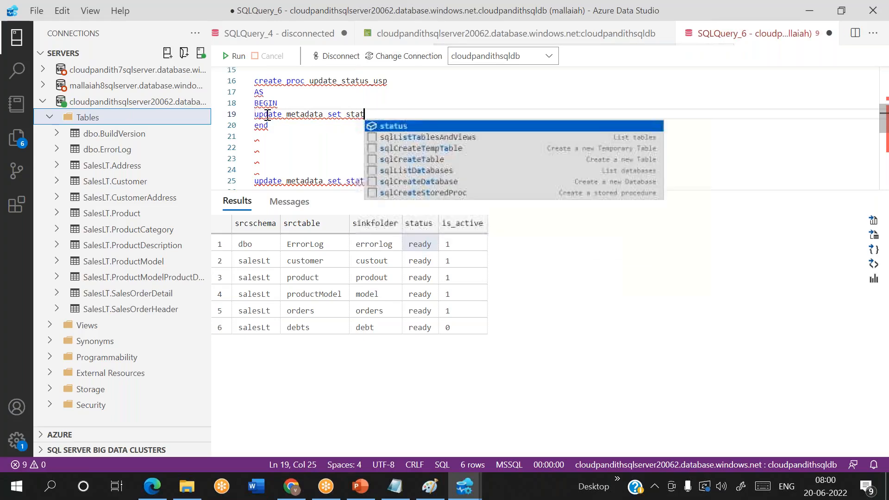
type("us=")
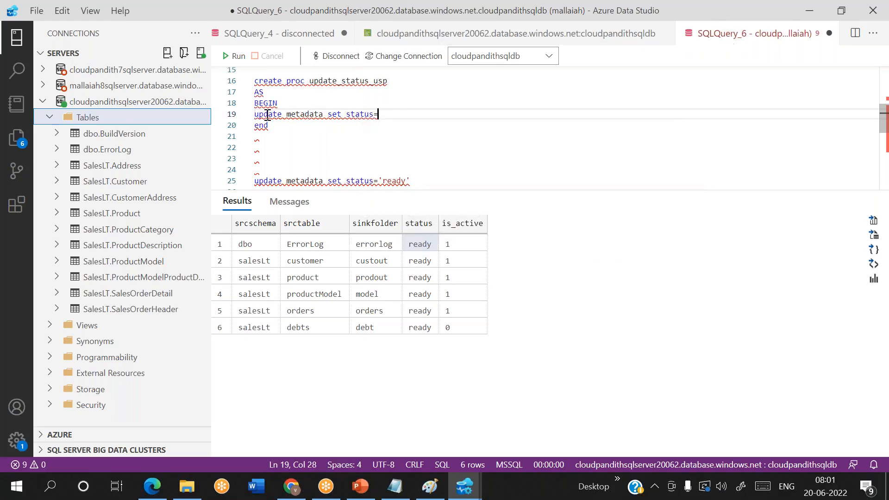
type("@")
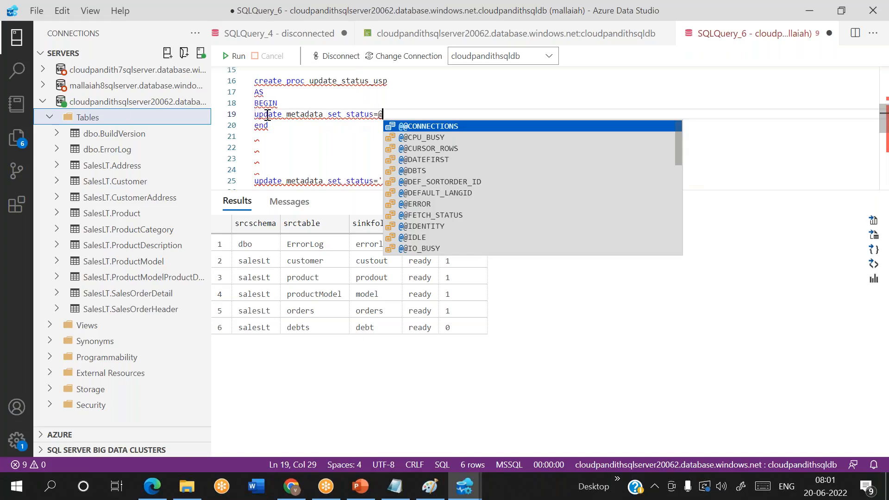
type("status ")
type("param where ")
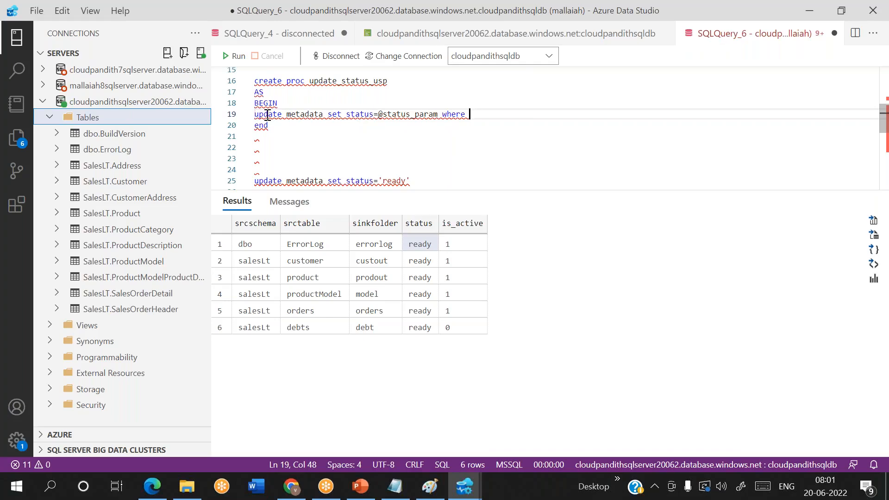
type("srctable")
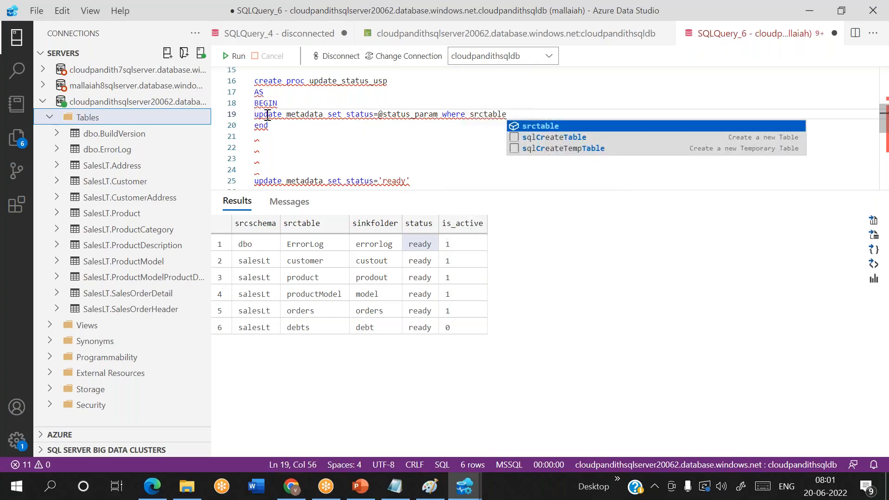
type("=@s")
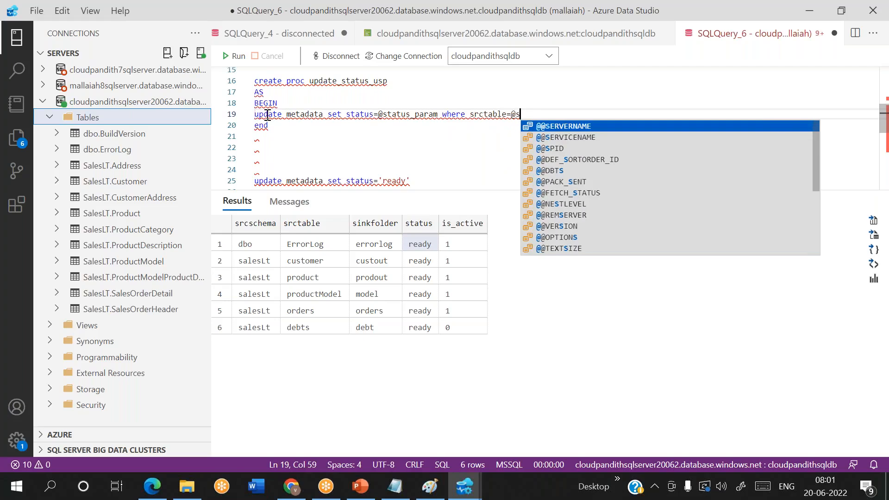
type("rctable_param")
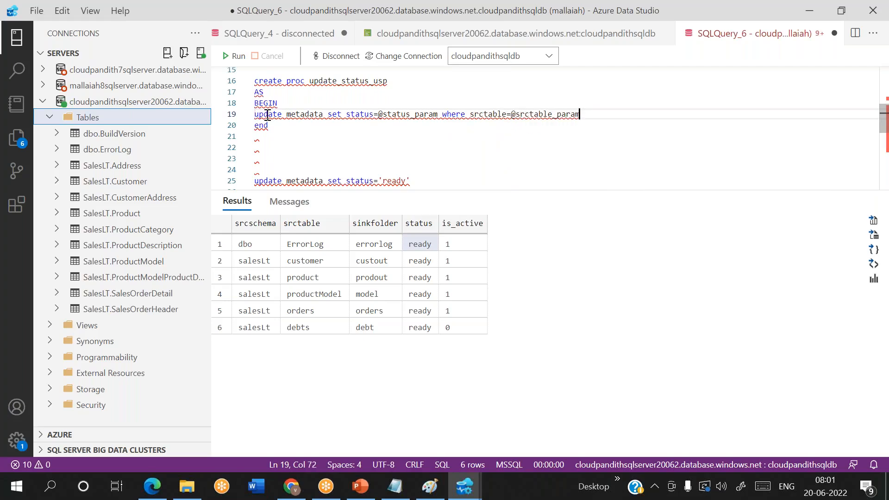
left_click_drag(378, 114, 440, 115)
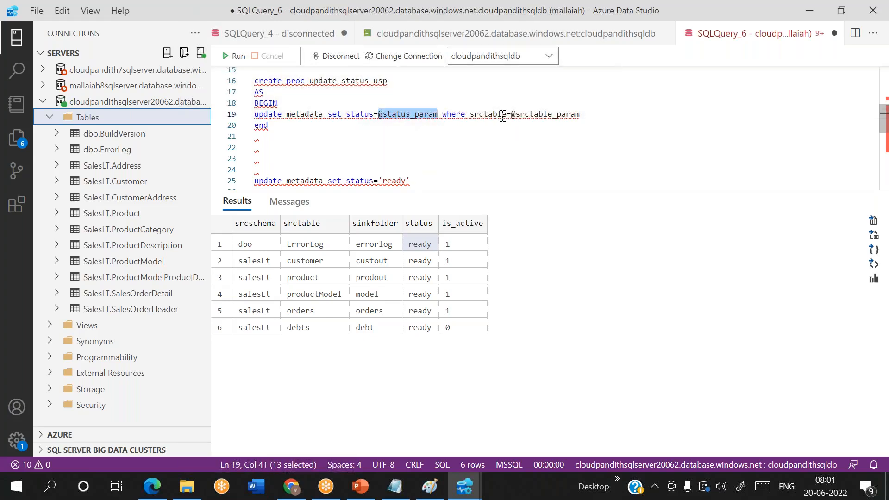
left_click_drag(508, 115, 594, 111)
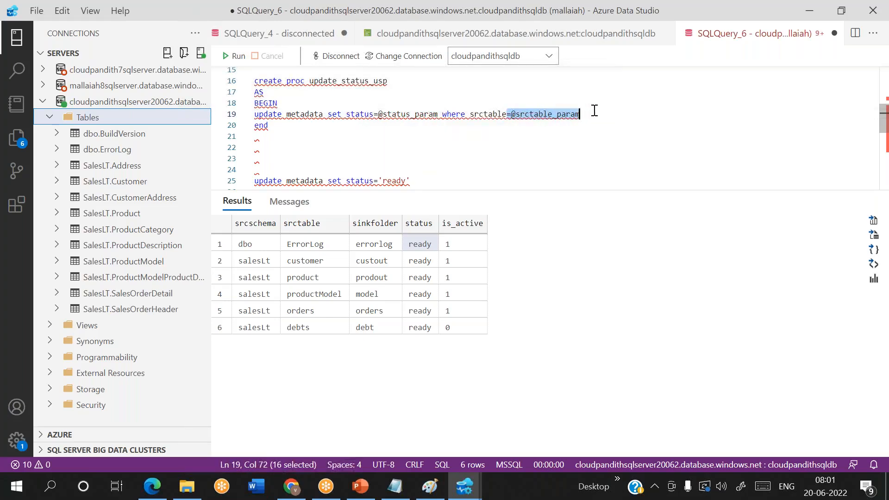
left_click(594, 110)
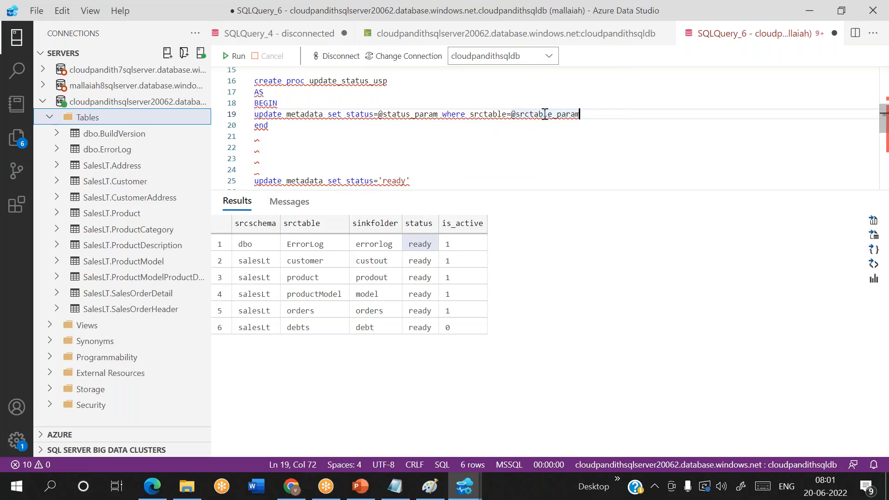
double_click(394, 113)
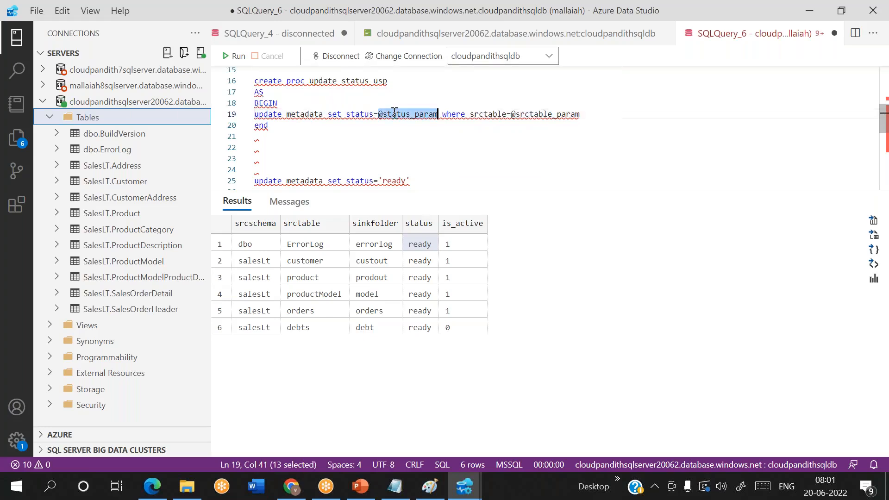
double_click(544, 114)
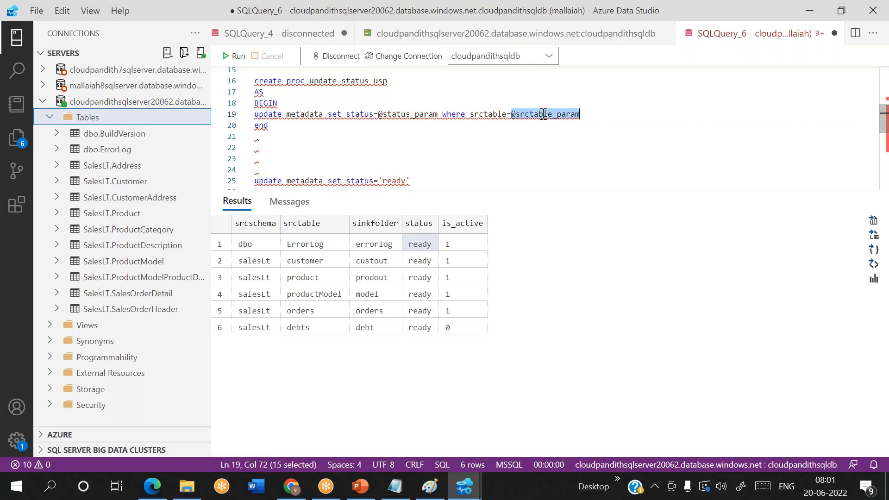
double_click(407, 114)
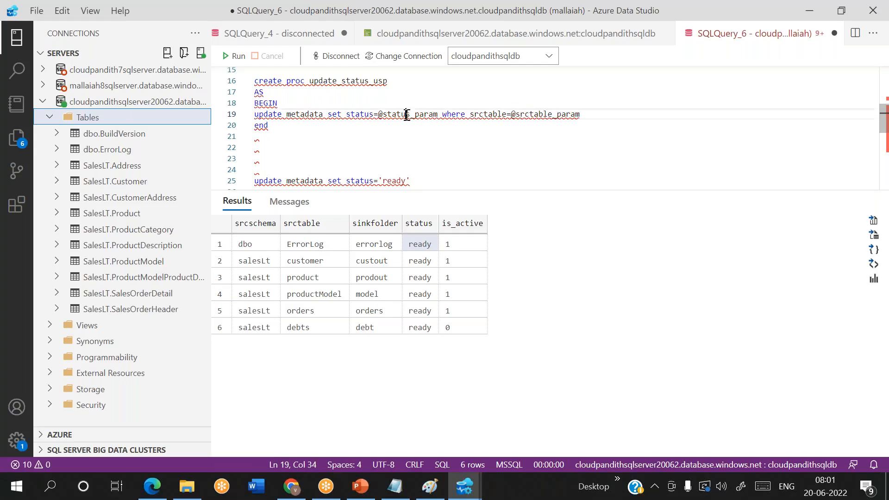
double_click(546, 114)
double_click(408, 113)
double_click(532, 114)
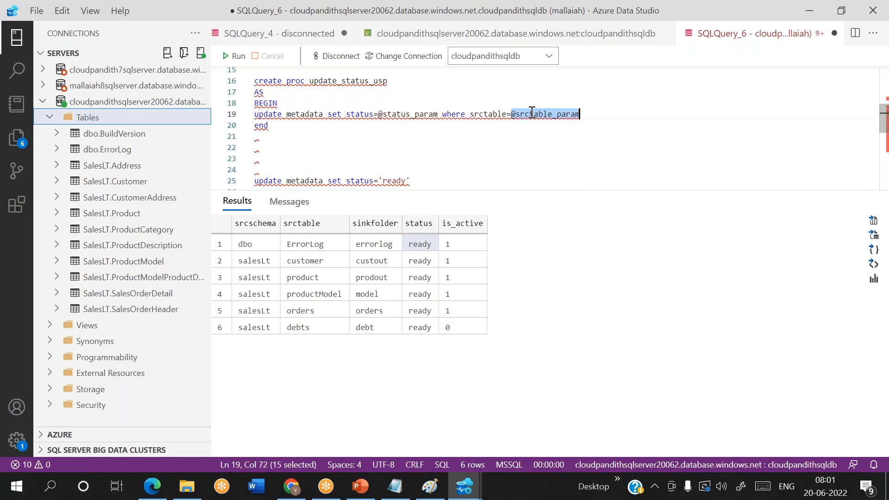
double_click(408, 115)
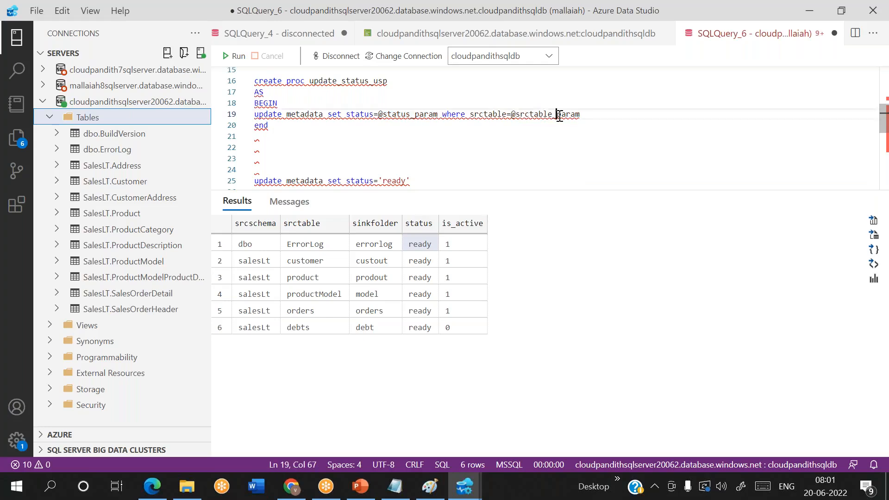
double_click(557, 115)
double_click(401, 111)
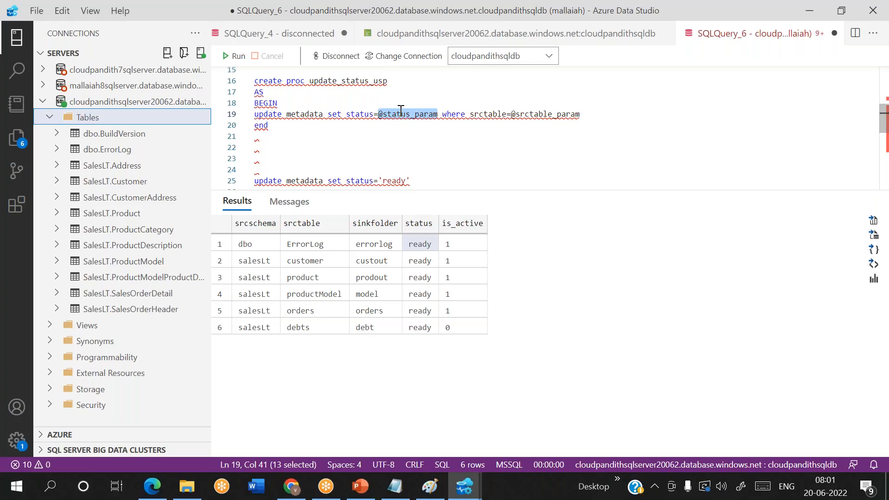
left_click_drag(287, 125, 251, 84)
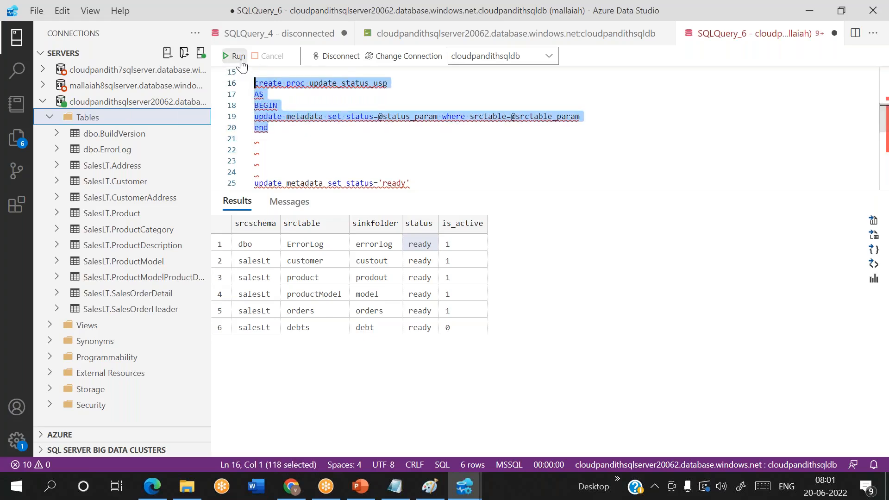
left_click(237, 56)
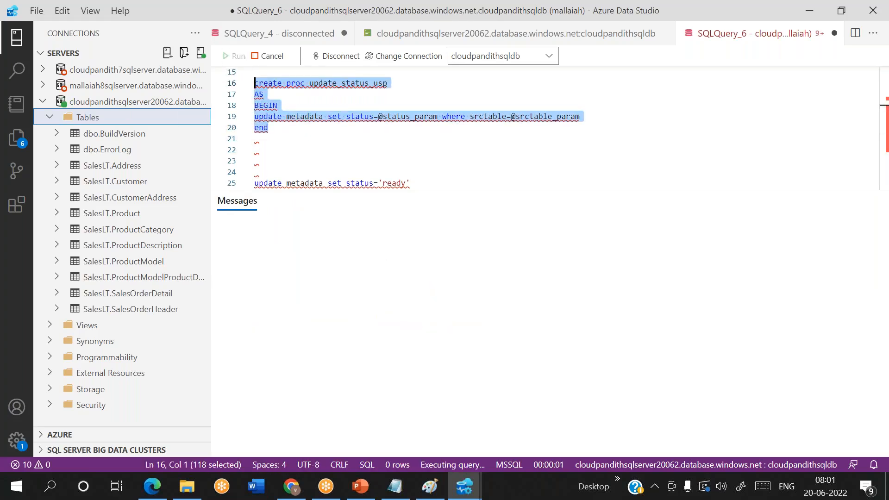
left_click(345, 150)
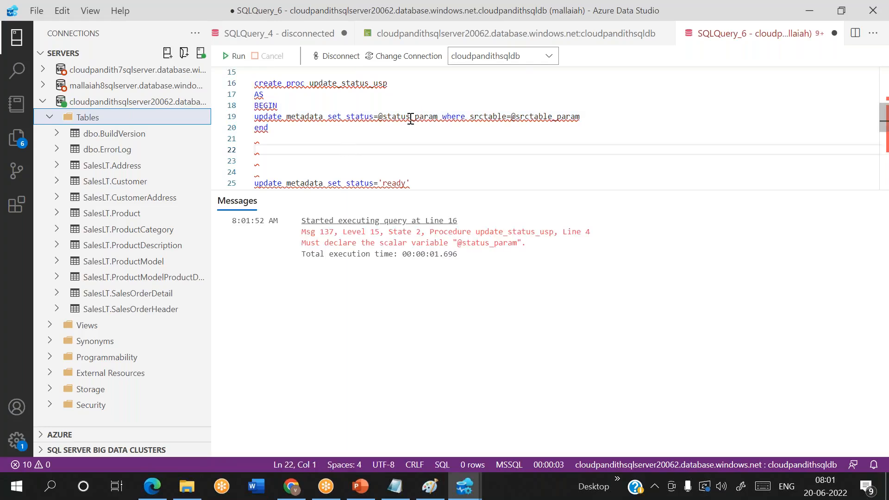
left_click_drag(377, 116, 438, 115)
key("ctrl+c")
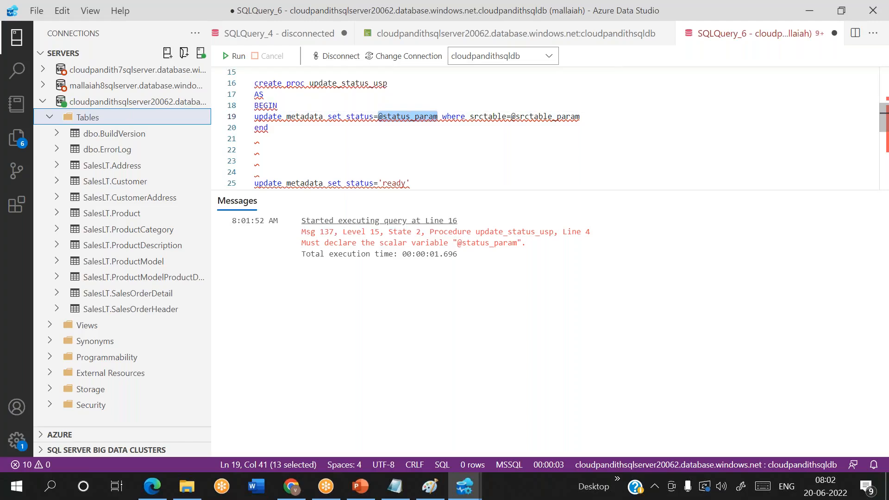
left_click(398, 82)
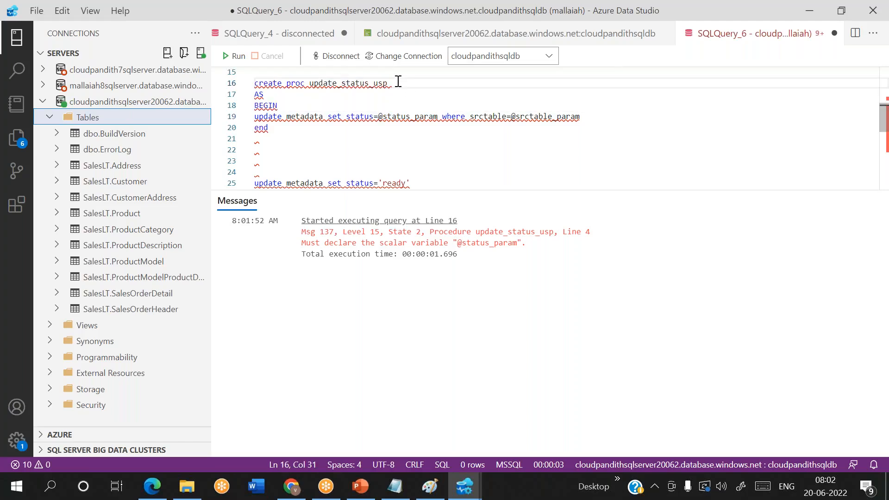
key("ctrl+v")
type("varcahr")
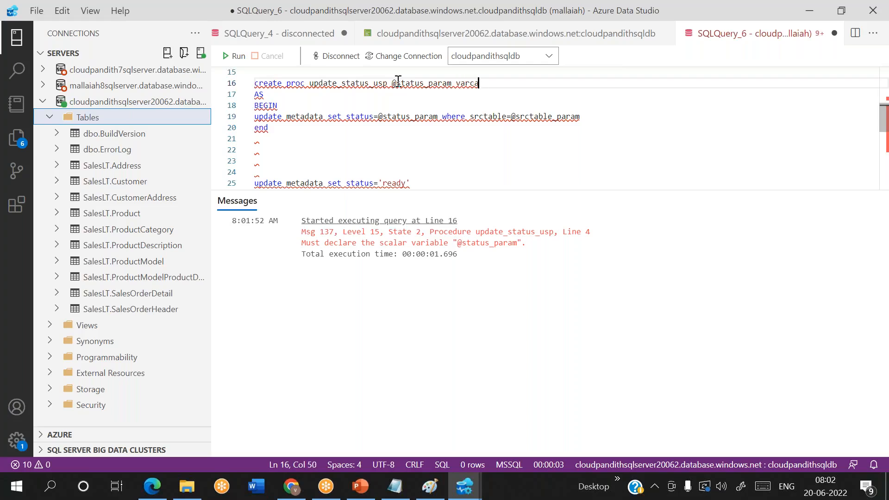
key("BackSpace")
key("BackSpace")
type("har(50),")
left_click_drag(511, 116, 586, 117)
key("ctrl+c")
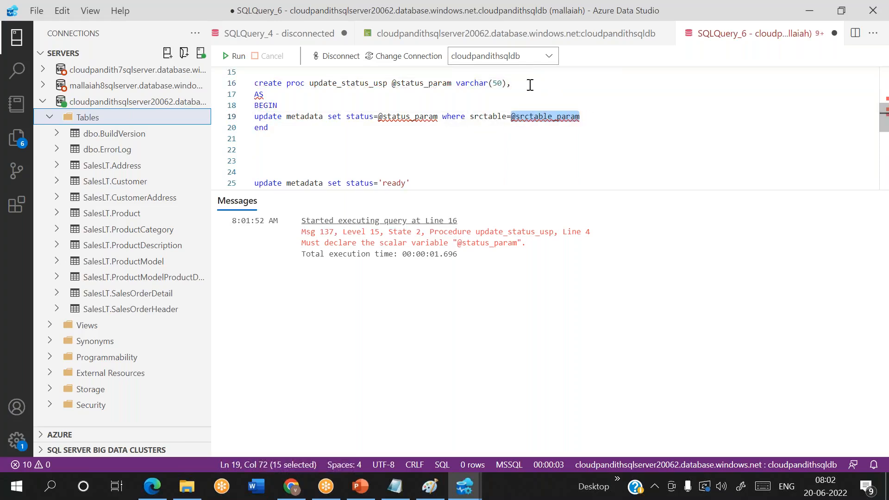
left_click(533, 83)
key("ctrl+v")
type("varchar(50)")
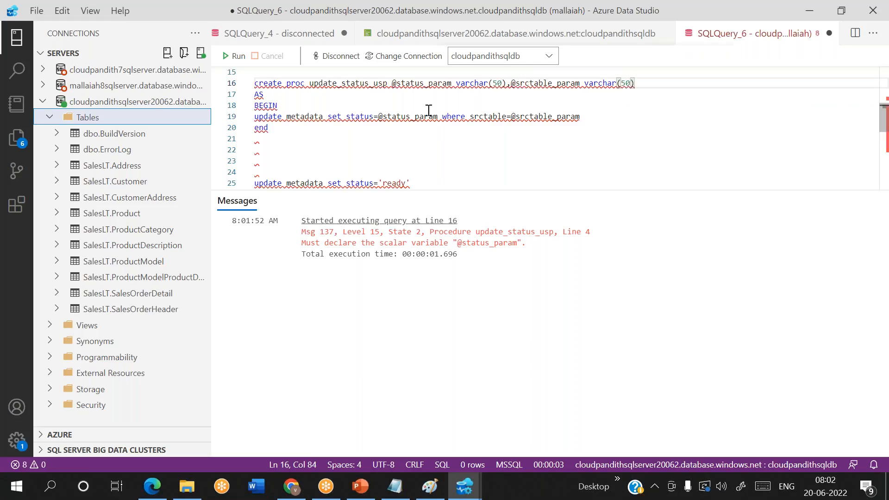
Step: Rerun the create statement so update_status_usp is created successfully
left_click_drag(269, 127, 257, 82)
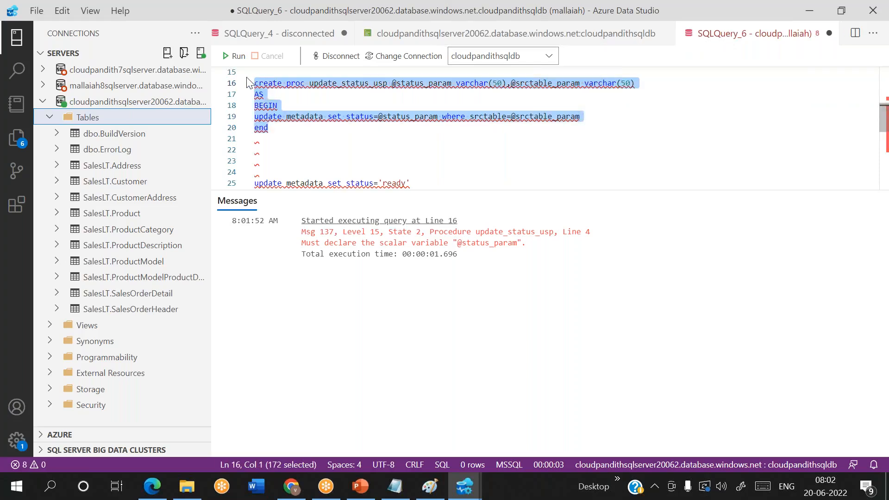
key("F5")
left_click(308, 139)
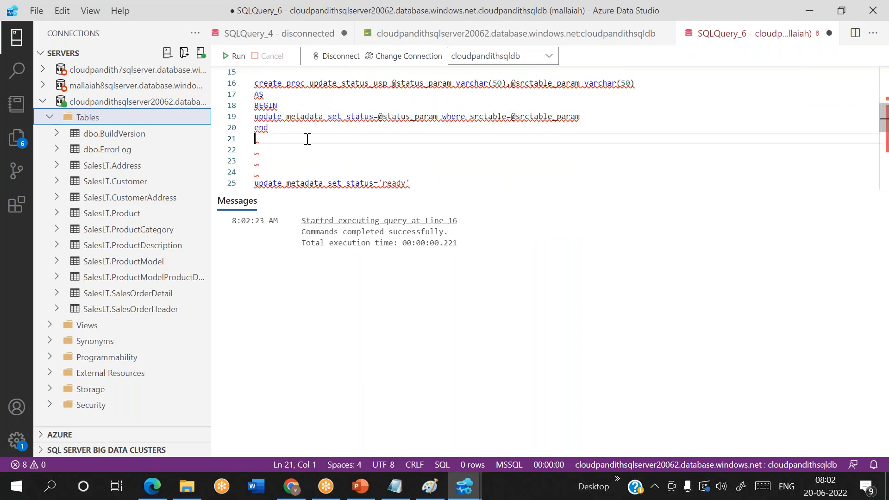
left_click_drag(294, 133, 250, 86)
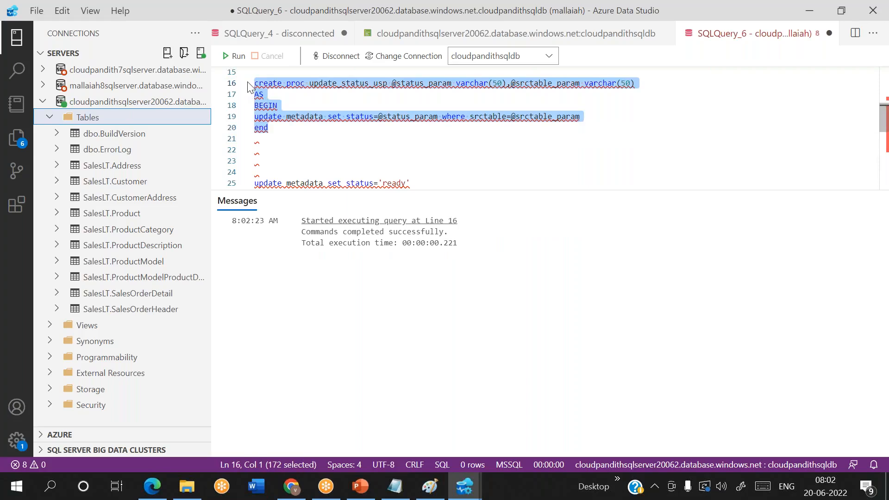
left_click(609, 23)
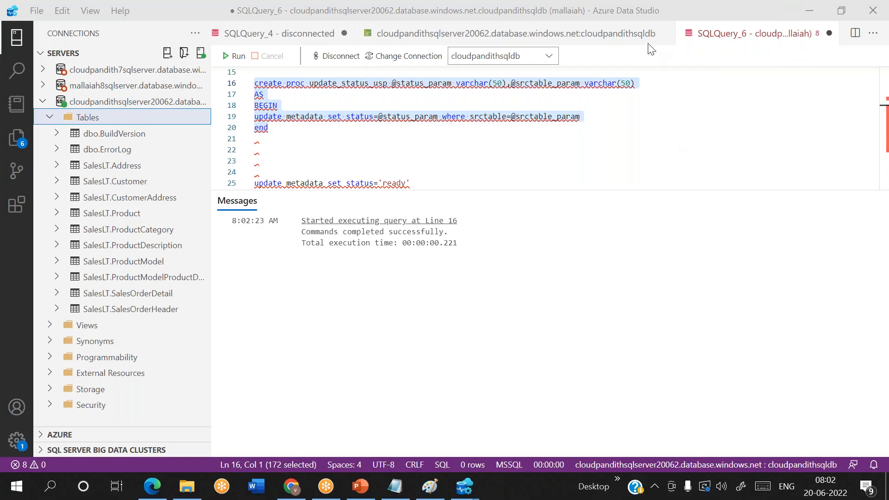
left_click(257, 139)
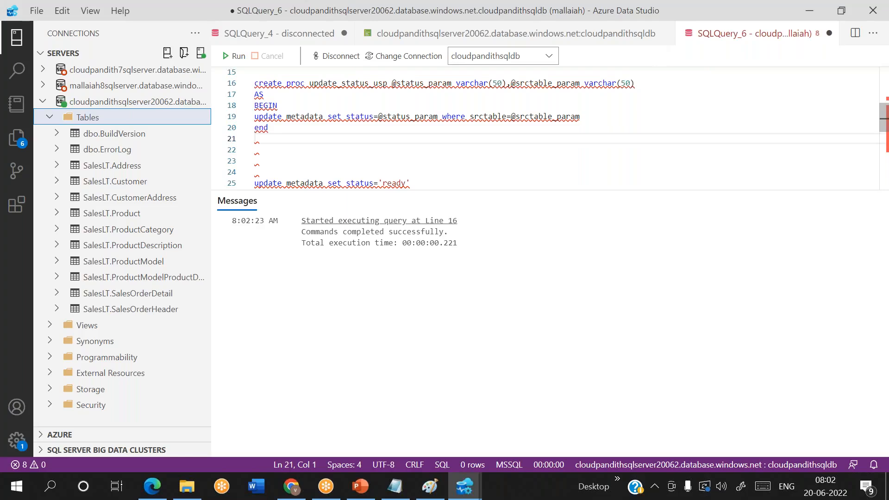
key("Return")
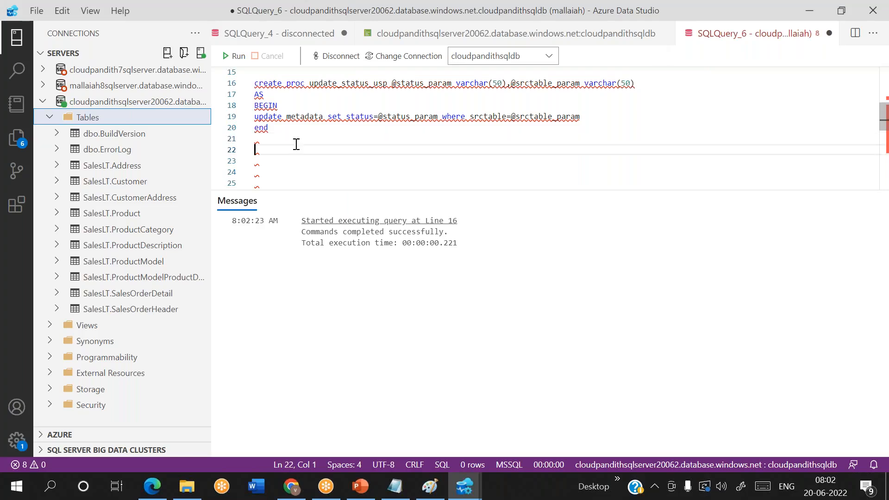
Step: Check the activities inside ForEach1 in Data Factory, then bring up the Paint sketch
left_click(291, 486)
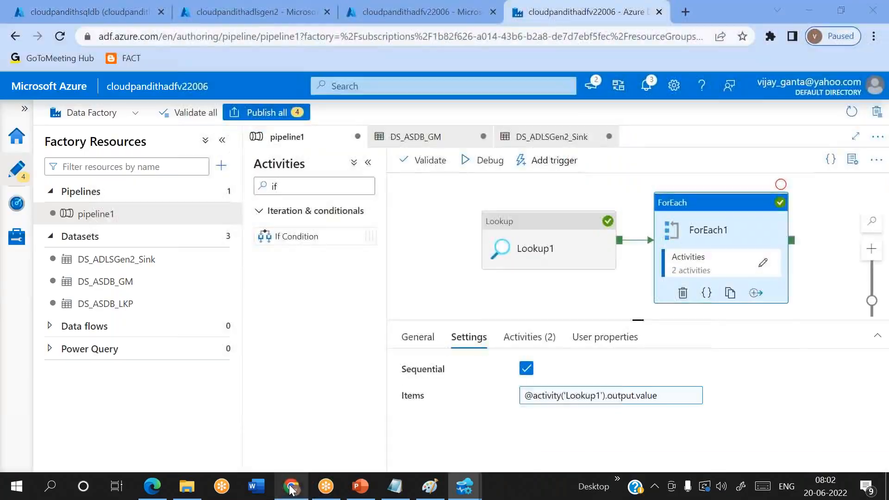
left_click(762, 262)
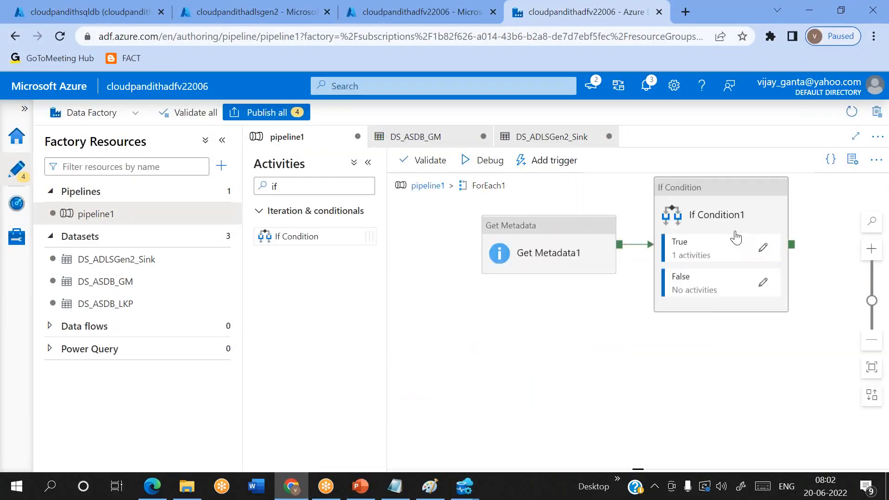
left_click(424, 489)
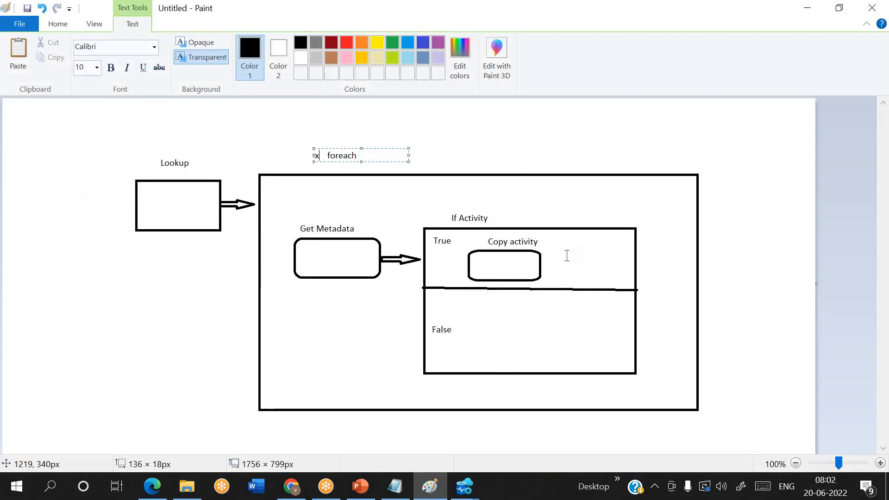
Step: Draw two small rounded rectangles right of the Copy activity box, one below the other
left_click(66, 29)
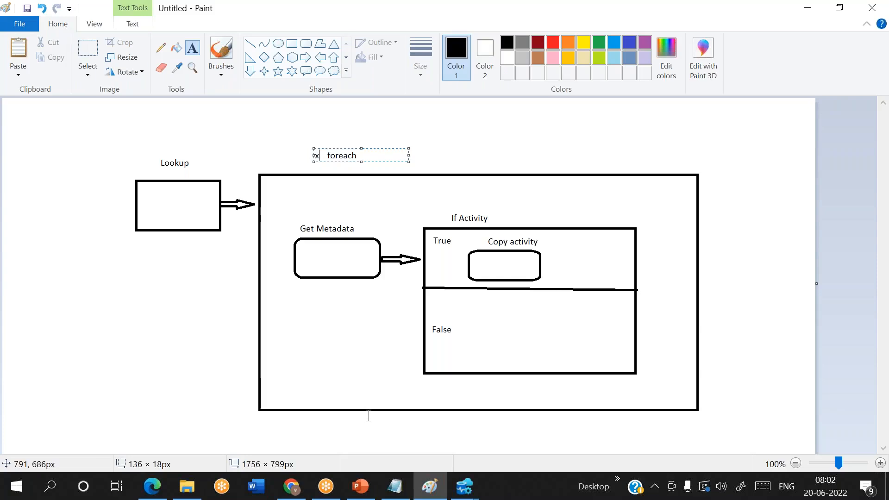
left_click(308, 48)
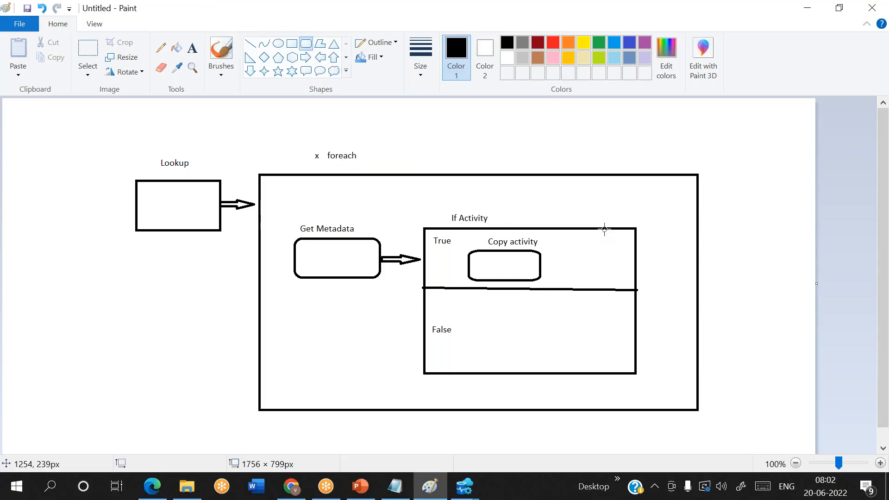
mouse_move(571, 245)
left_mouse_down()
mouse_move(599, 254)
mouse_move(597, 278)
mouse_move(586, 252)
left_mouse_up()
left_click(631, 260)
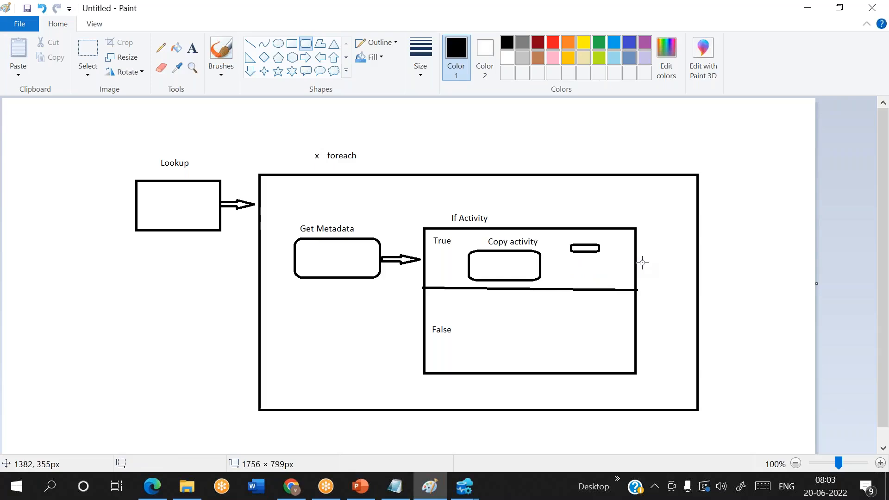
mouse_move(573, 266)
left_mouse_down()
mouse_move(581, 276)
mouse_move(604, 272)
mouse_move(599, 278)
left_mouse_up()
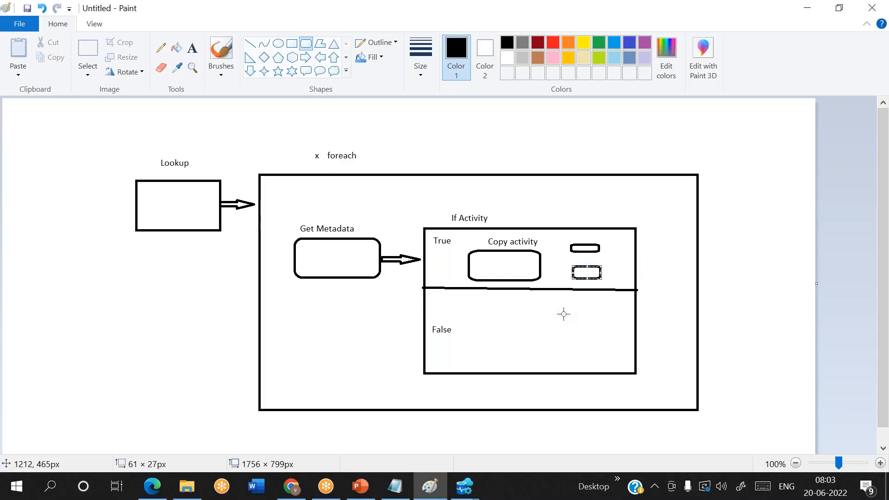
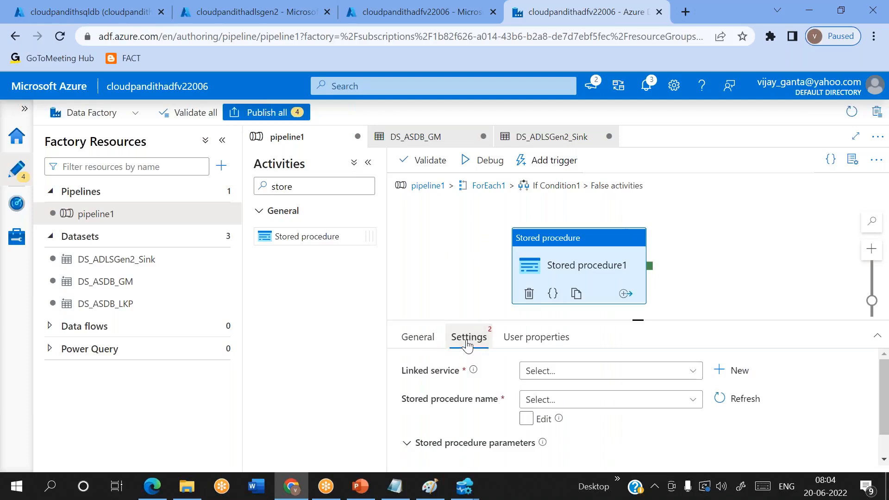
Step: Point Stored procedure1 at [dbo].[update_status_usp] on LS_ASDB and import its parameters
left_click(594, 379)
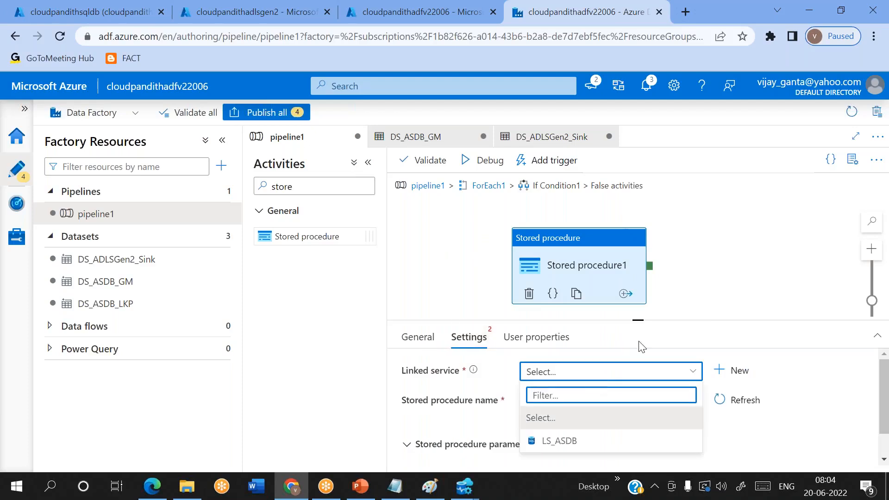
left_click_drag(635, 311, 637, 246)
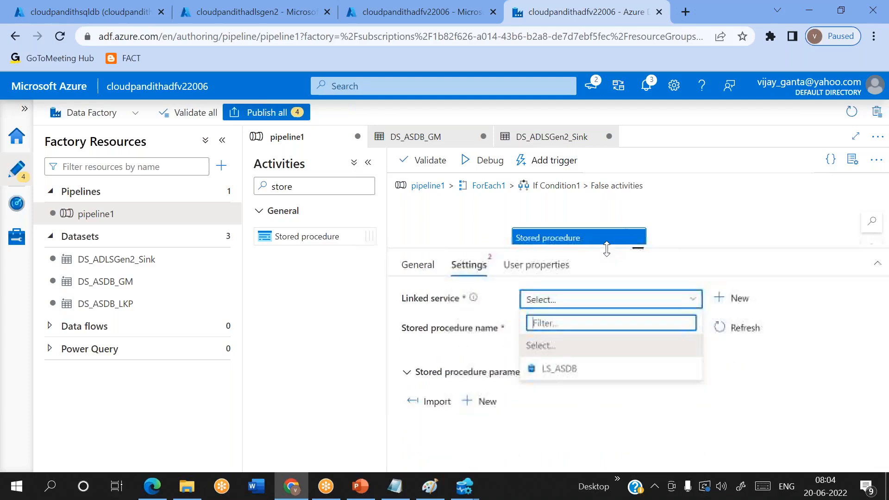
left_click(558, 367)
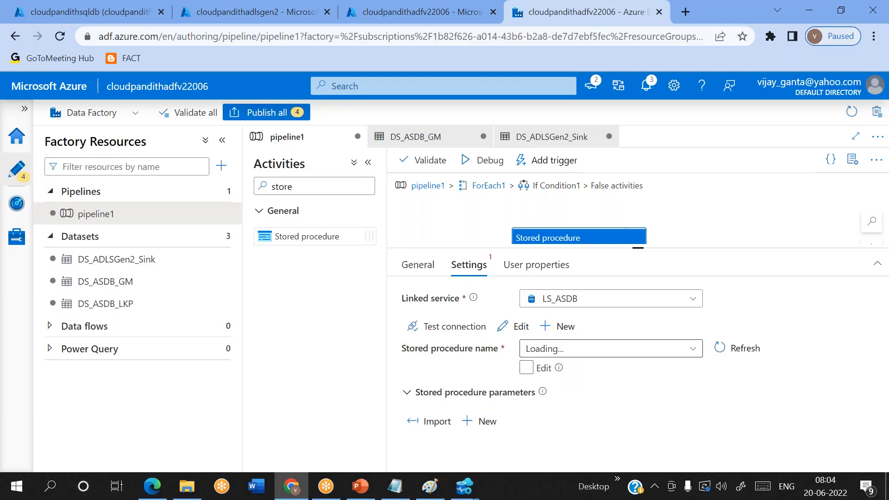
left_click(603, 356)
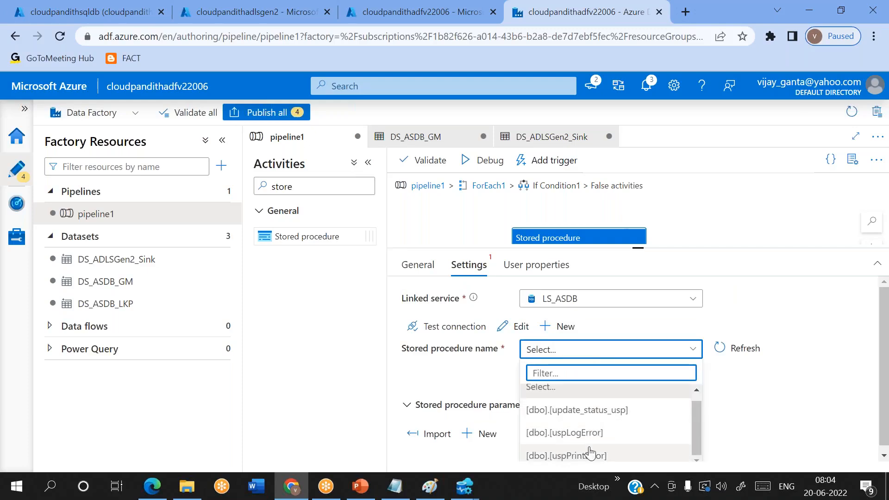
left_click(609, 412)
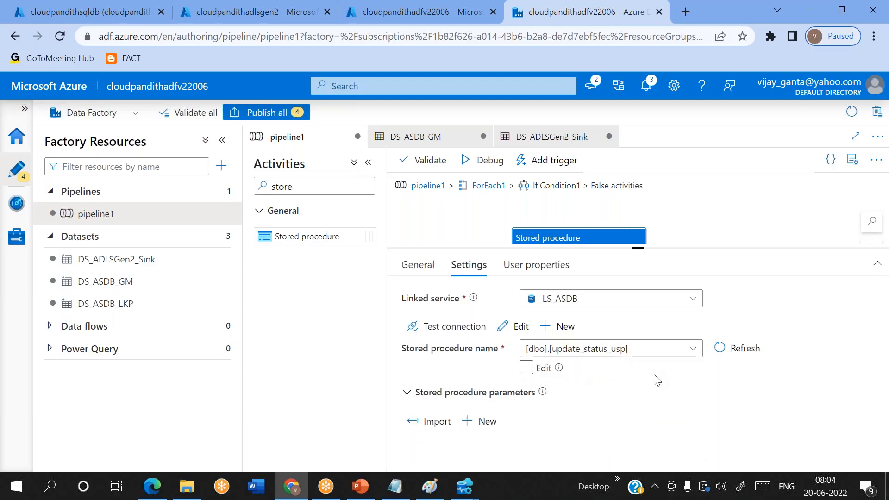
left_click(442, 422)
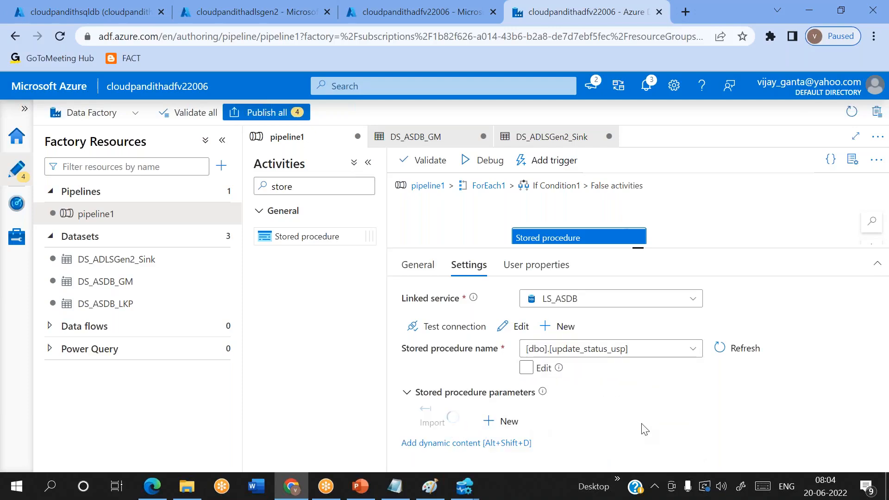
Step: Set the status_param value to 'Failed'
scroll(645, 429, "down", 2)
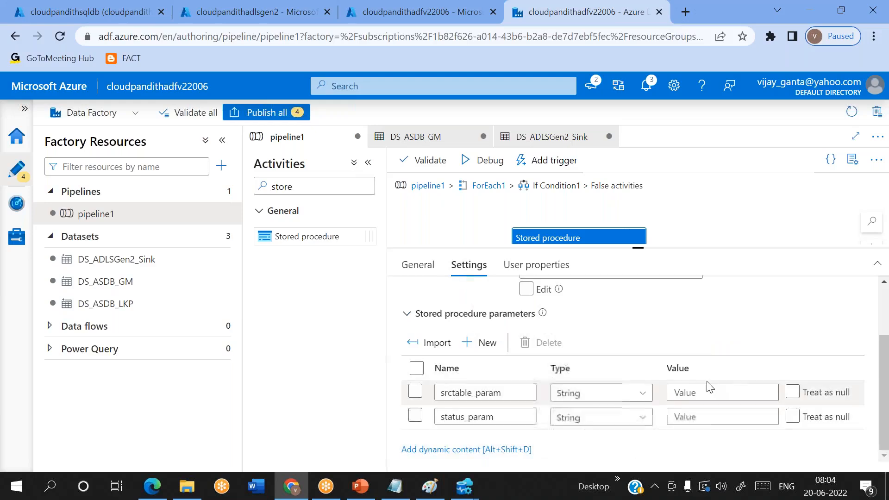
left_click(685, 392)
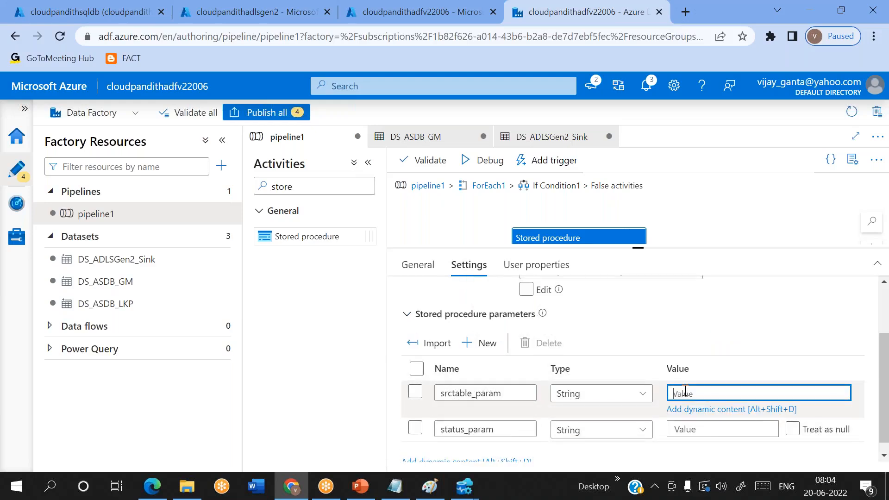
left_click(705, 426)
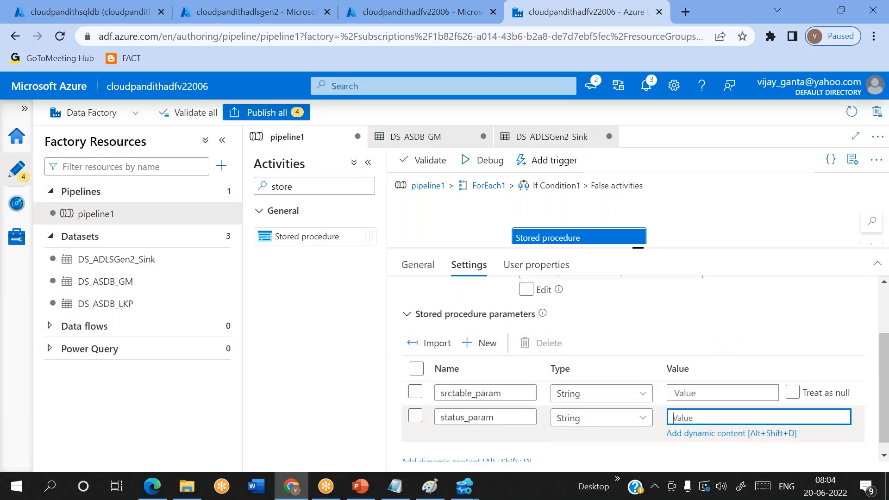
type("''")
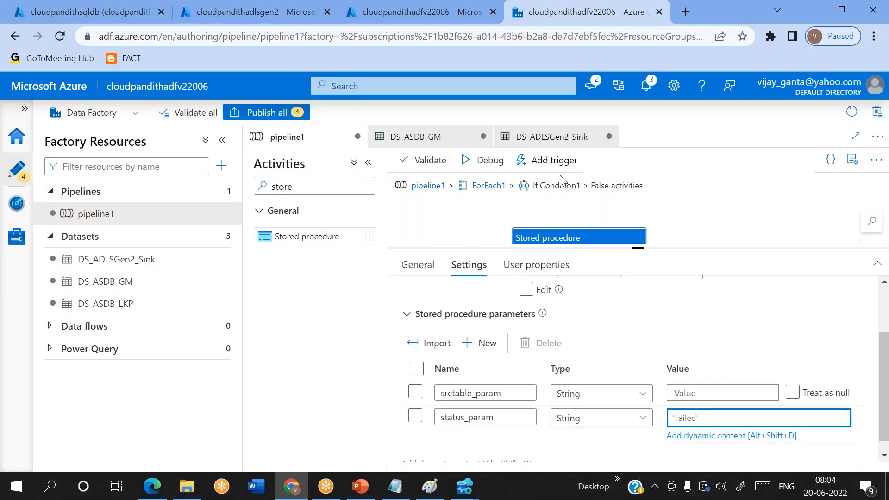
left_click(429, 486)
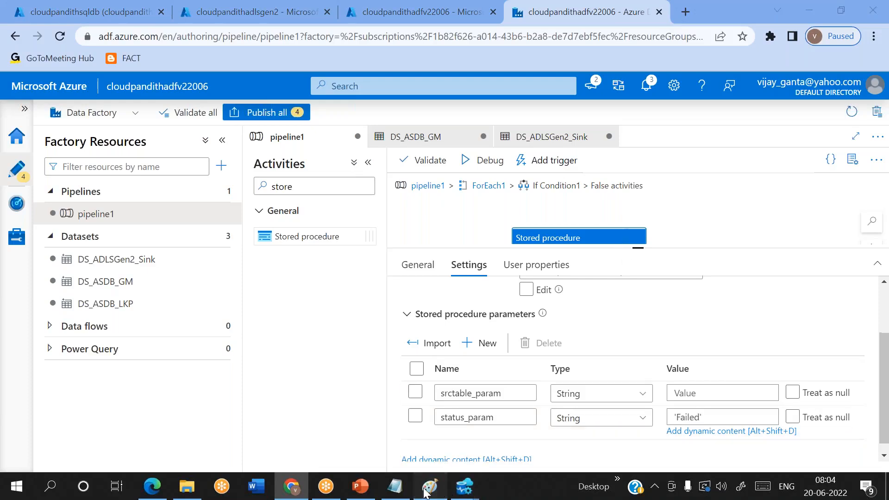
Step: Place the False label text in the lower branch of the Paint diagram
left_click_drag(430, 320, 470, 343)
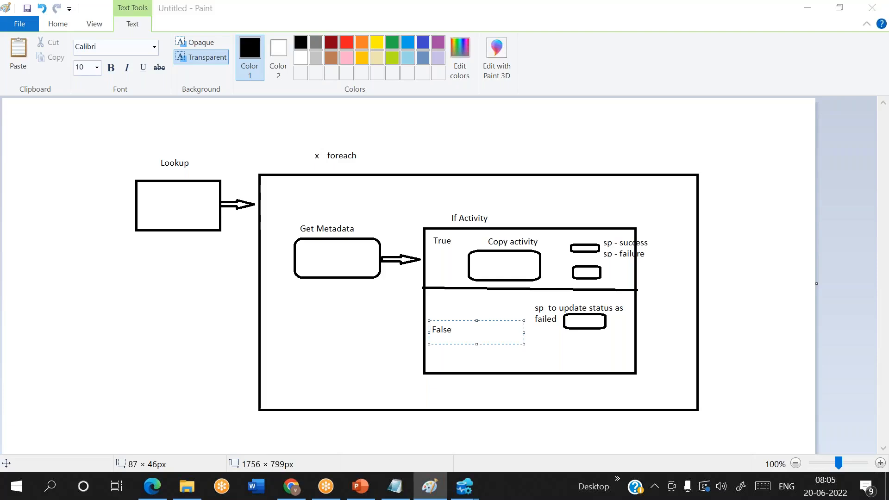
key("alt+Tab")
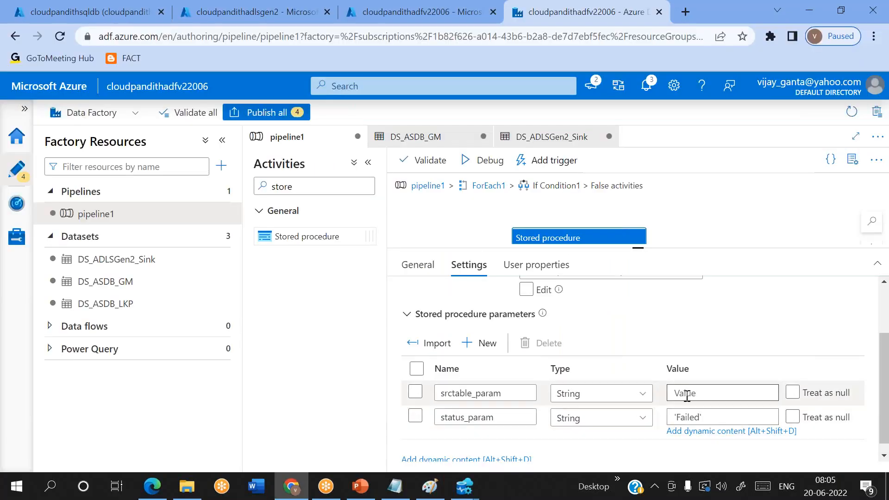
left_click(686, 393)
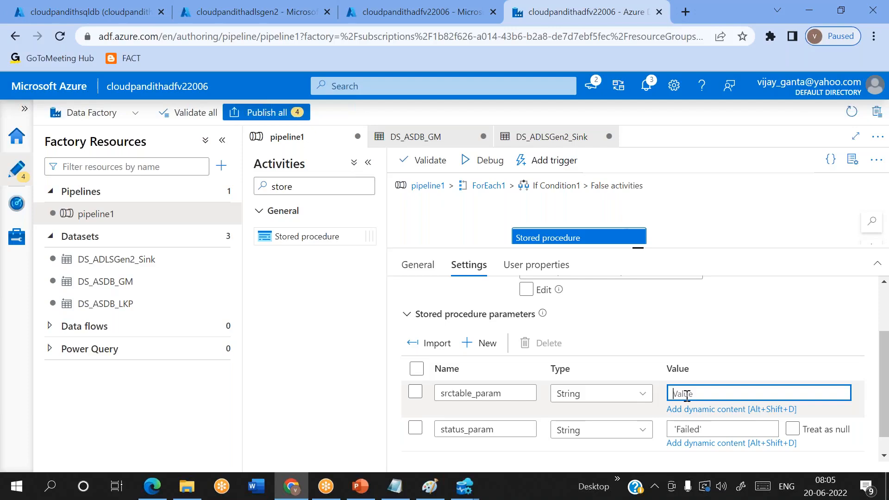
key("alt+Tab")
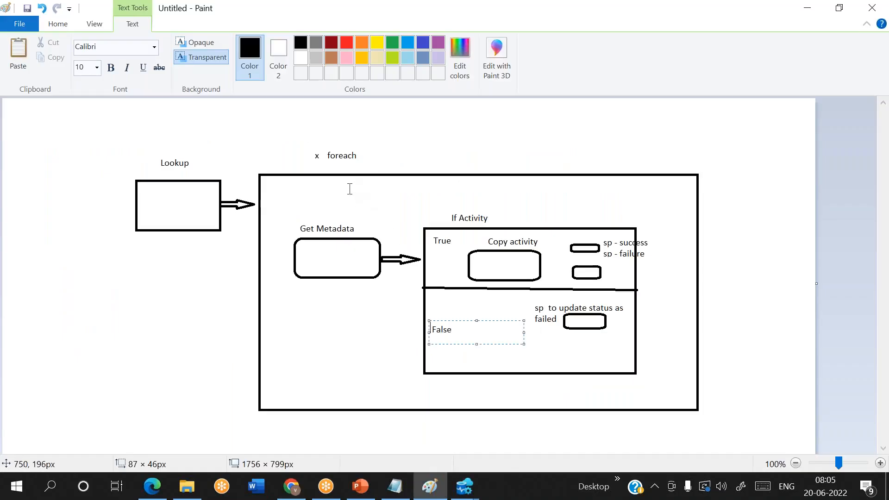
Step: Draw pencil lines from foreach to the True branch and the False-branch status box
left_click(62, 26)
left_click(162, 48)
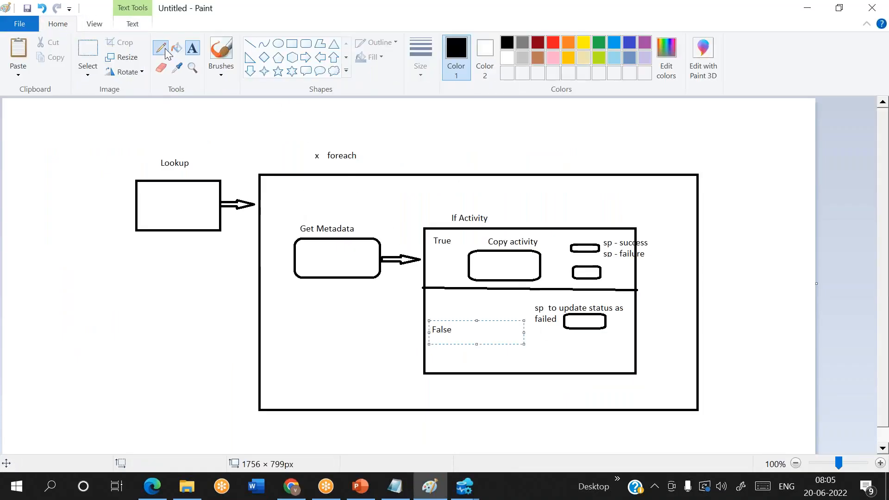
mouse_move(322, 195)
left_mouse_down()
mouse_move(325, 233)
mouse_move(501, 243)
left_mouse_up()
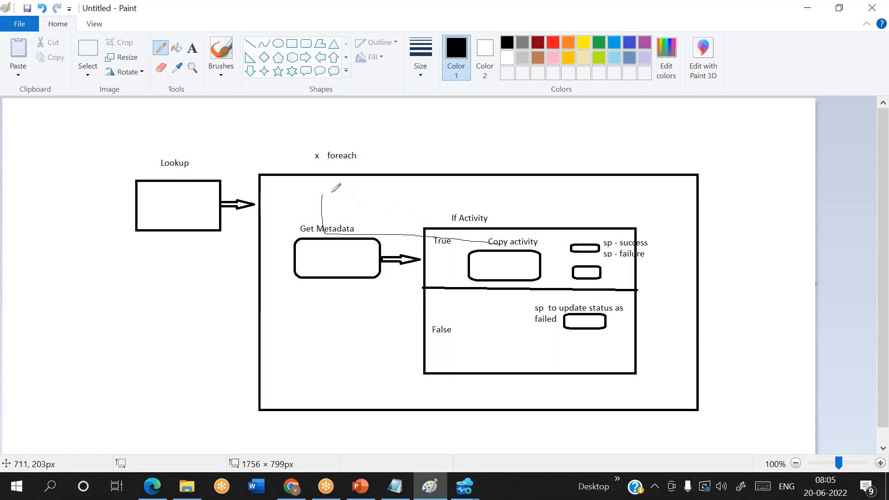
mouse_move(332, 193)
left_mouse_down()
mouse_move(337, 234)
mouse_move(391, 251)
mouse_move(471, 326)
mouse_move(566, 314)
mouse_move(547, 336)
left_mouse_up()
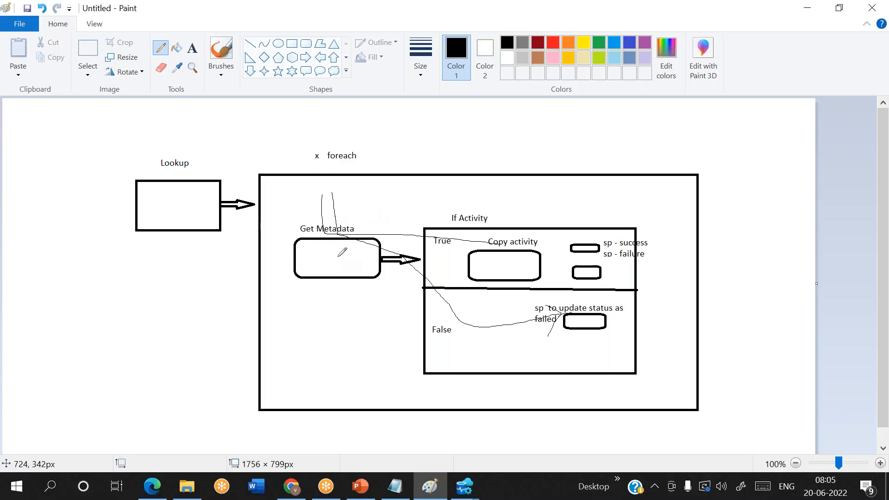
key("alt+Tab")
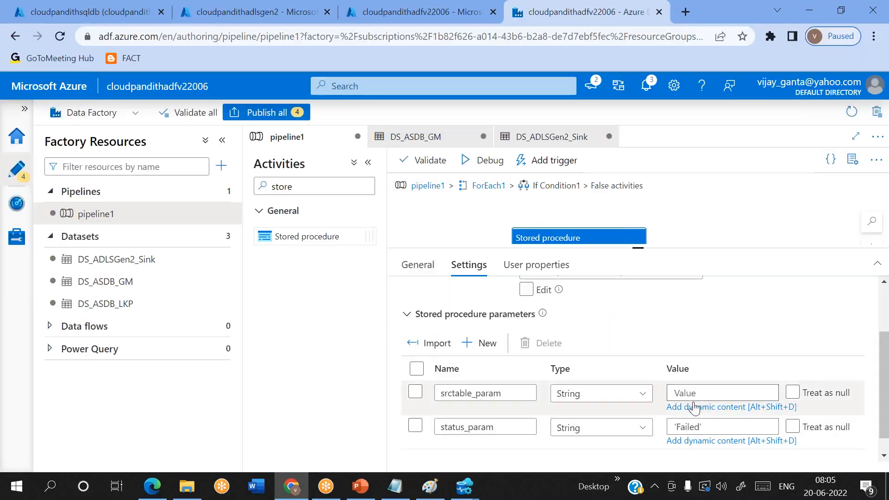
left_click(693, 406)
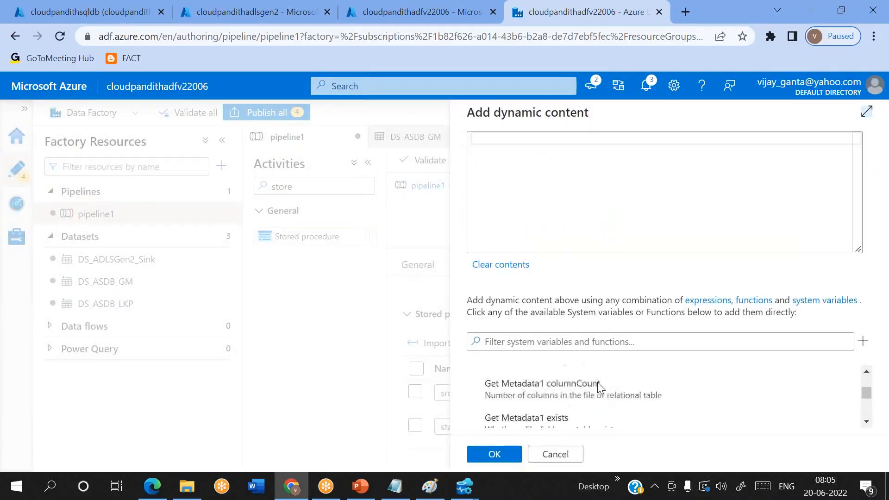
left_click(507, 149)
type("@")
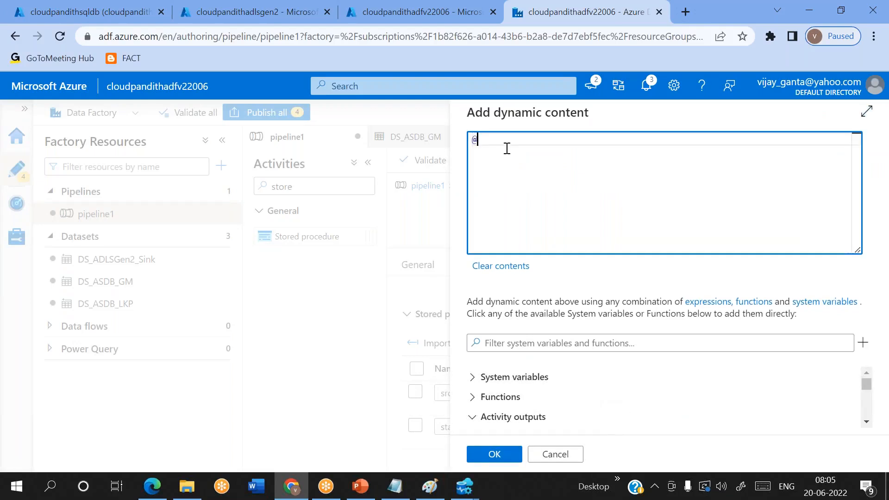
type("item().")
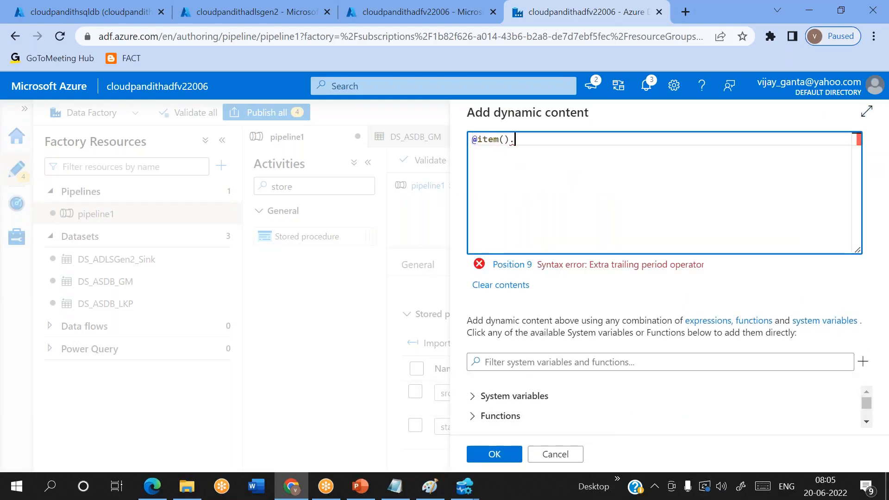
key("alt+Tab")
key("alt+Tab")
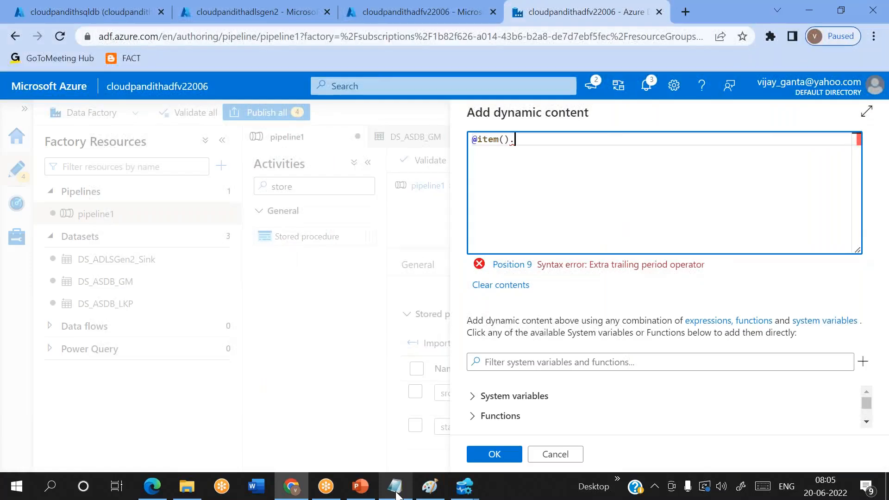
left_click(396, 491)
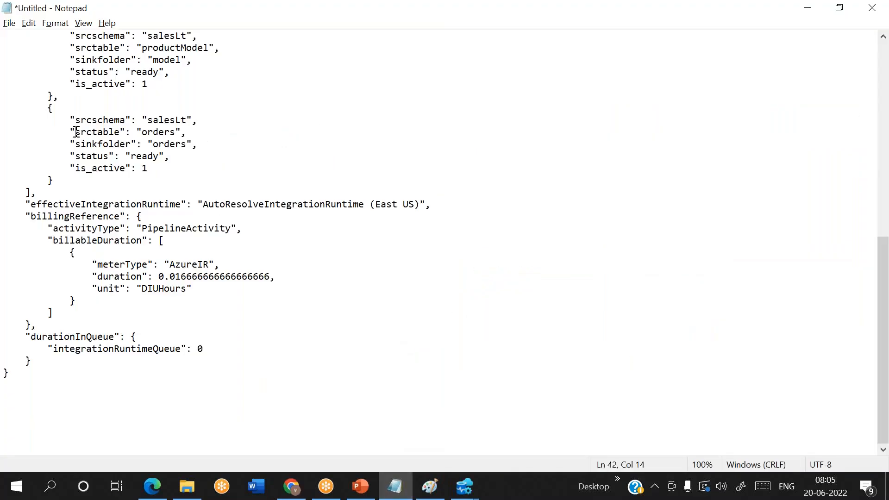
left_click_drag(76, 132, 117, 131)
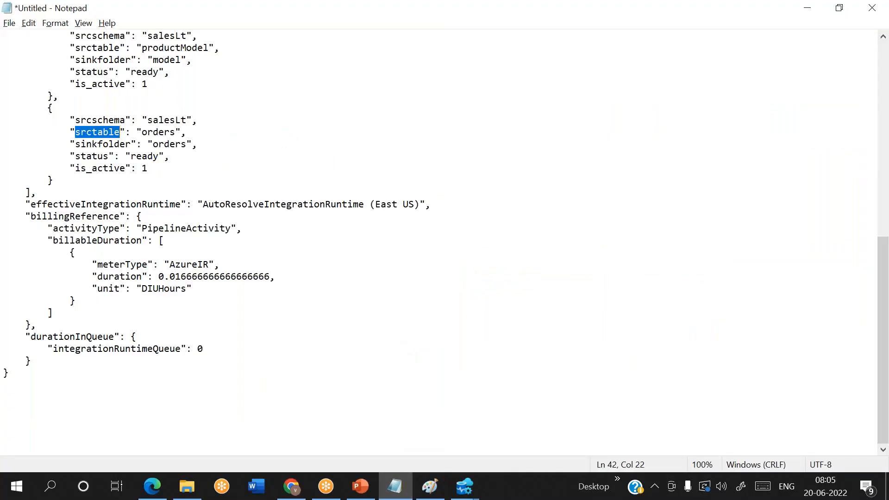
key("ctrl+c")
key("alt+Tab")
key("ctrl+v")
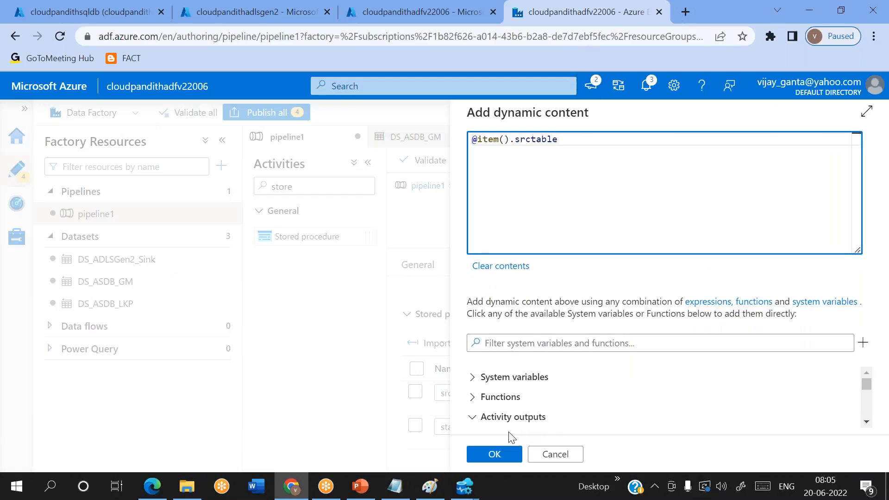
left_click(494, 454)
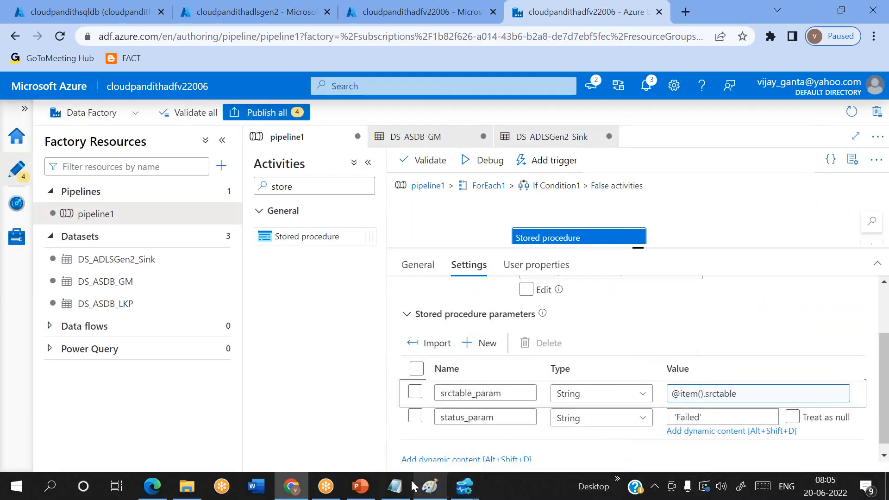
Step: Trace pencil lines from foreach to the sp - success box and the False-branch sp box
left_click(426, 428)
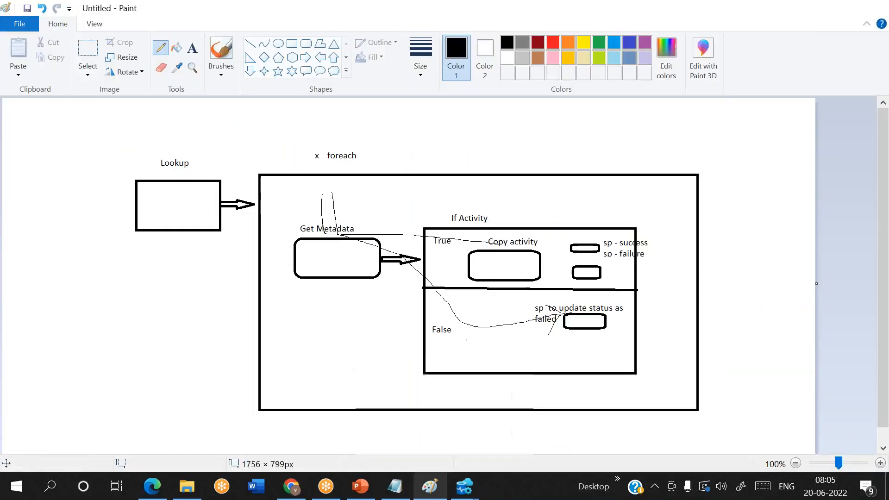
mouse_move(309, 179)
left_mouse_down()
mouse_move(397, 229)
mouse_move(591, 253)
left_mouse_up()
left_click_drag(323, 190, 572, 272)
mouse_move(338, 186)
left_mouse_down()
mouse_move(403, 248)
mouse_move(567, 251)
left_mouse_up()
left_click_drag(305, 185, 502, 234)
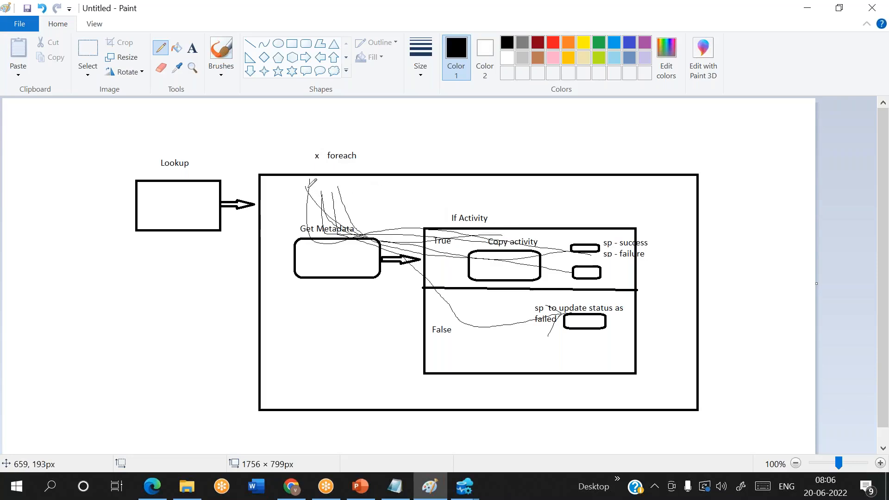
mouse_move(302, 187)
left_mouse_down()
mouse_move(314, 236)
mouse_move(382, 267)
mouse_move(410, 312)
mouse_move(463, 334)
mouse_move(526, 337)
left_mouse_up()
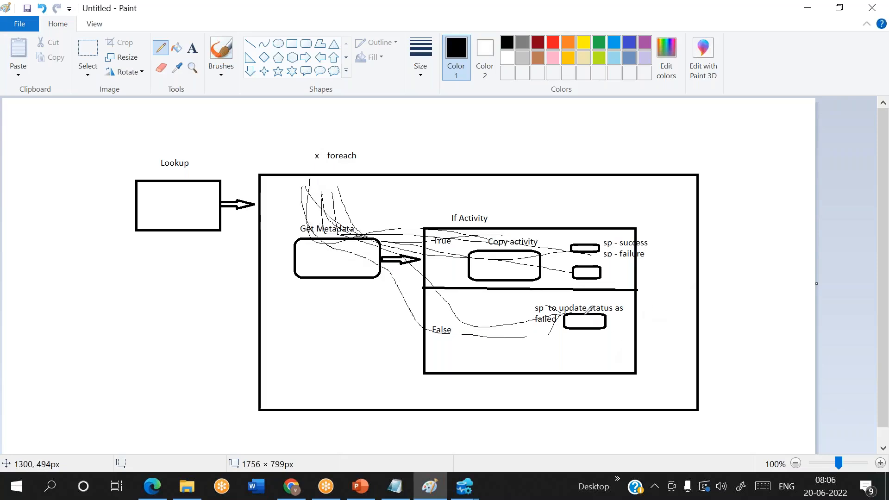
key("alt+Tab")
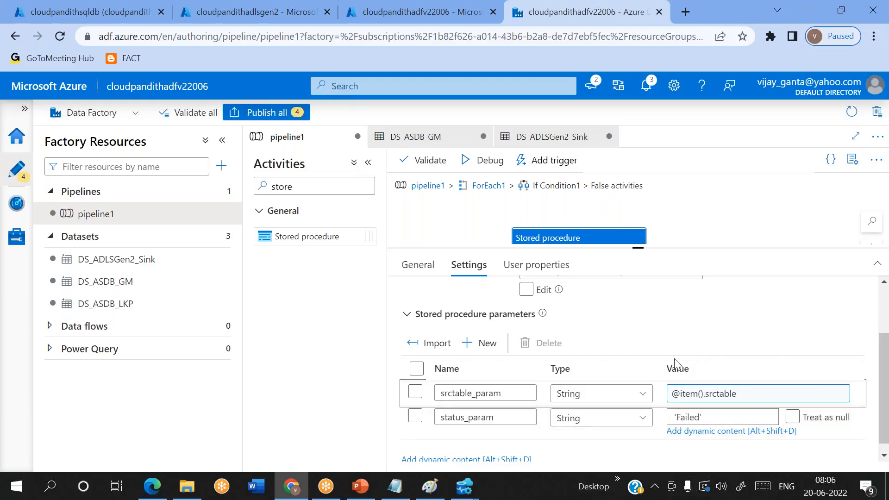
Step: Rename the False-branch stored procedure activity to False_SP
left_click_drag(638, 252, 648, 294)
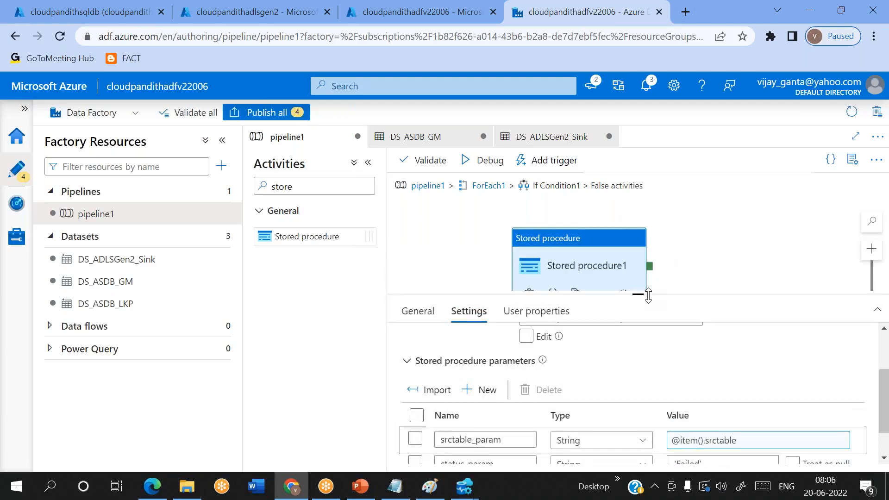
left_click(418, 311)
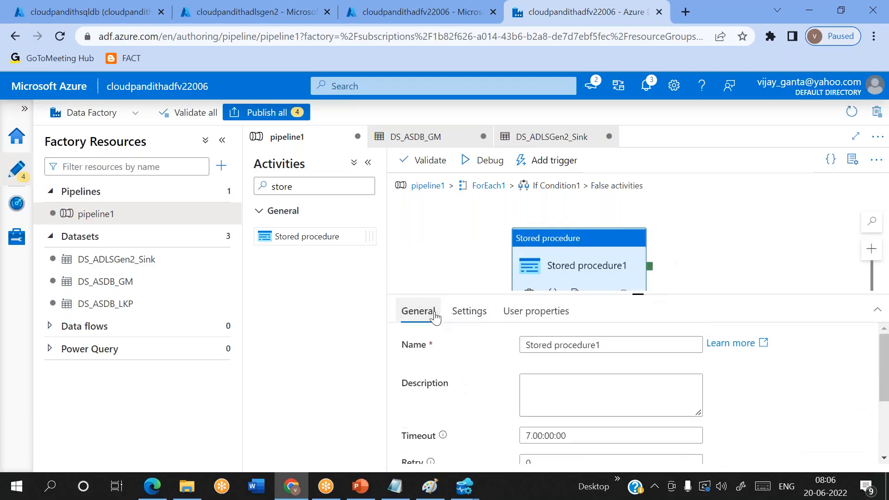
left_click_drag(623, 345, 537, 342)
key("BackSpace")
key("BackSpace")
key("BackSpace")
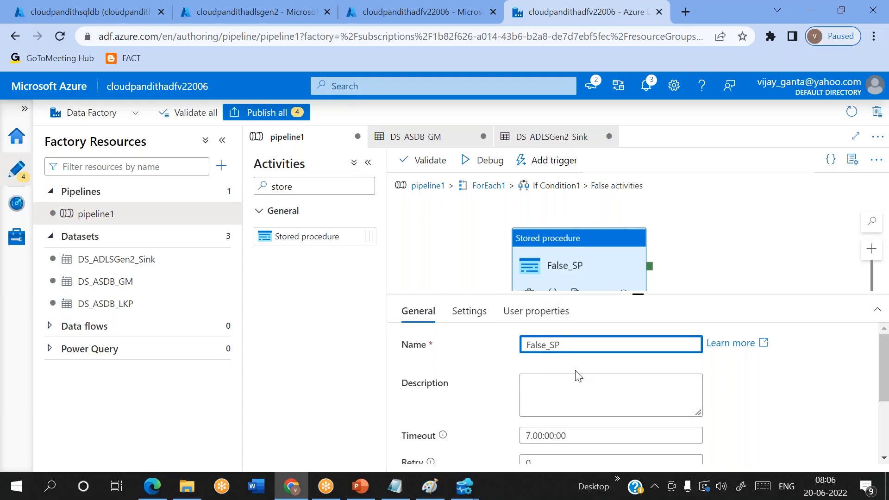
Step: Add two stored procedure activities beside Copy data1 in If Condition1's True branch
left_click(493, 186)
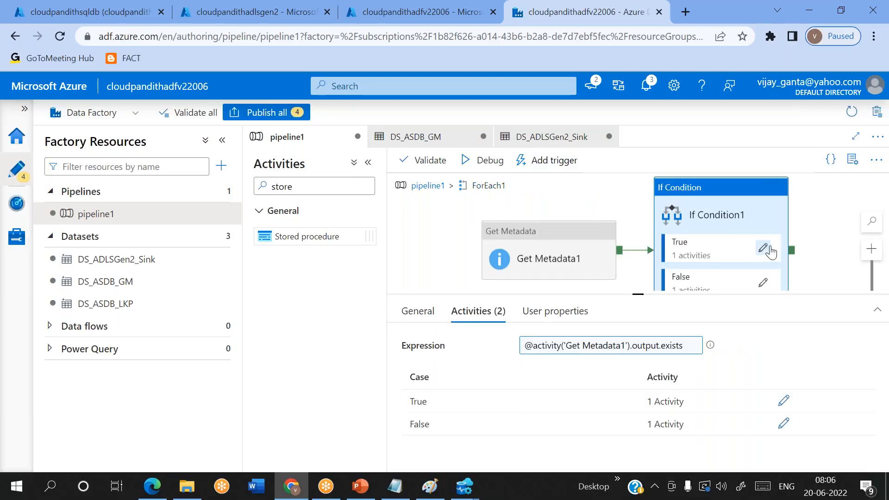
left_click(762, 250)
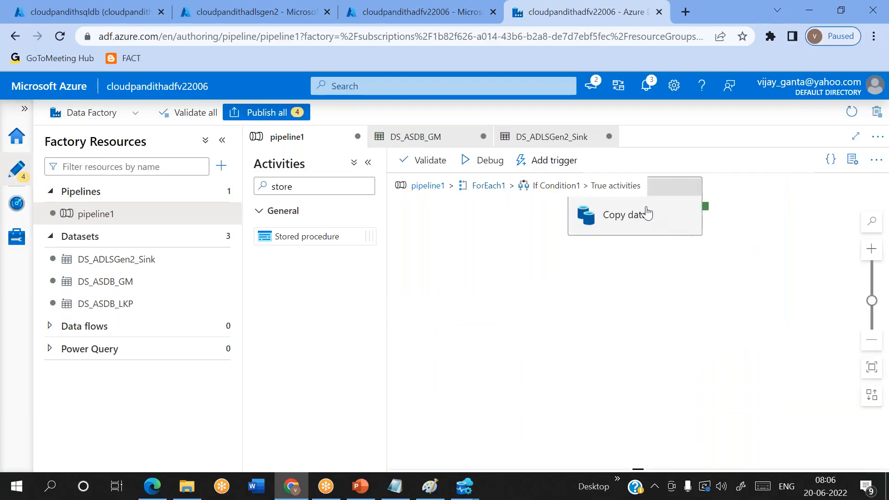
left_click_drag(611, 214, 543, 250)
left_click_drag(312, 236, 737, 217)
left_click_drag(307, 244, 727, 277)
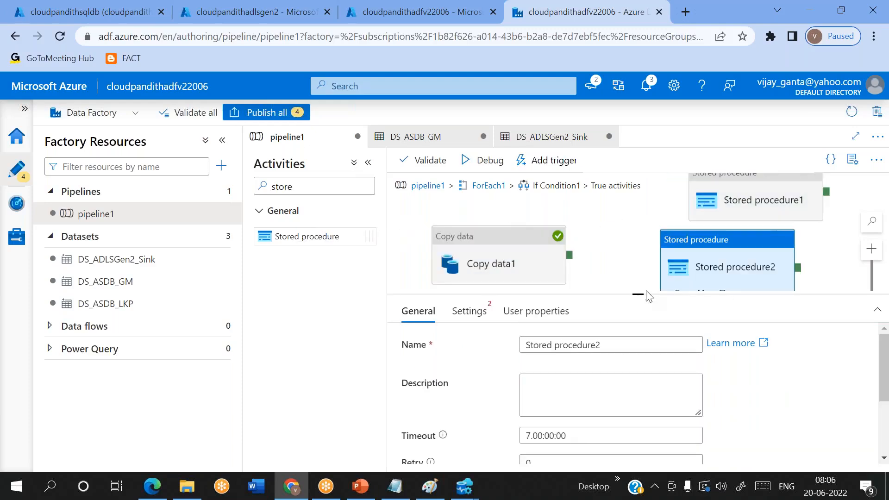
left_click_drag(642, 291, 641, 255)
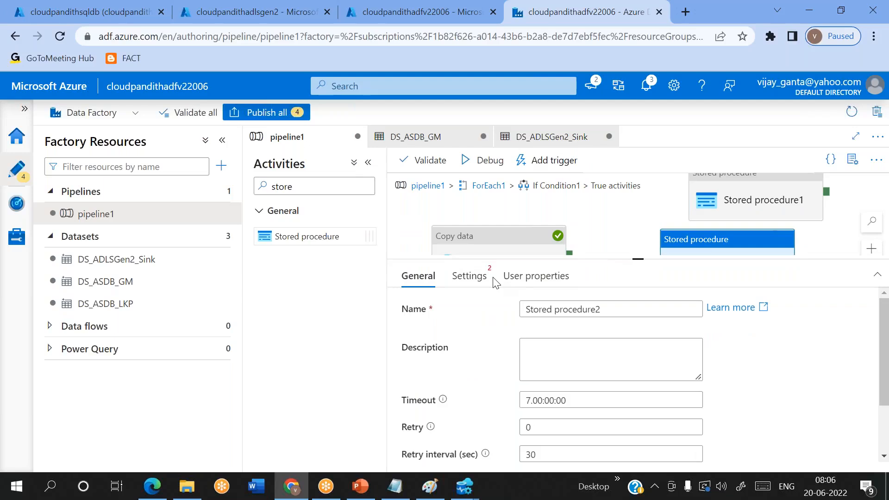
Step: Rename the new stored procedures success_sp and Failed_SP
left_click(774, 205)
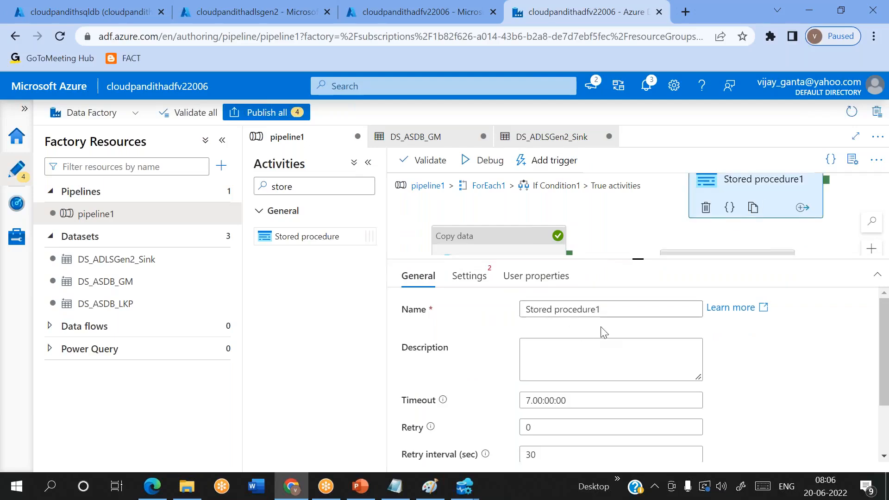
left_click_drag(569, 309, 443, 316)
key("End")
key("shift+Home")
key("BackSpace")
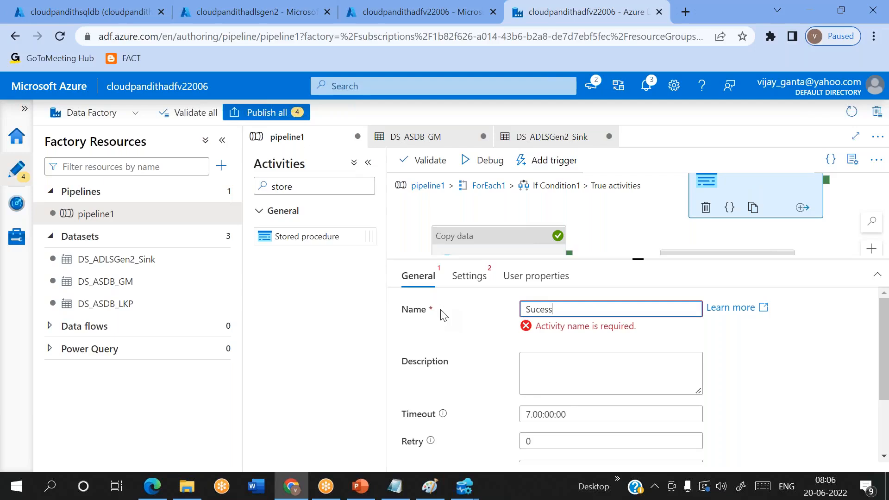
key("BackSpace")
key("BackSpace")
key("BackSpace")
key("BackSpace")
key("BackSpace")
key("BackSpace")
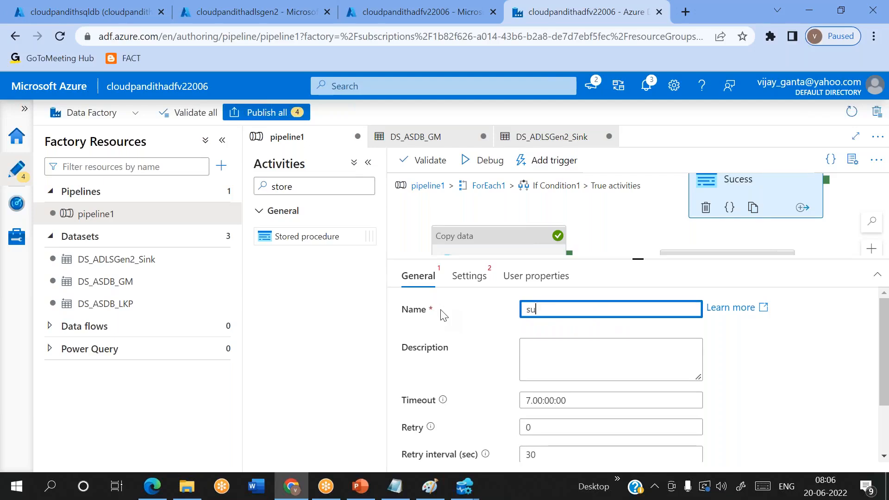
type("success_sp")
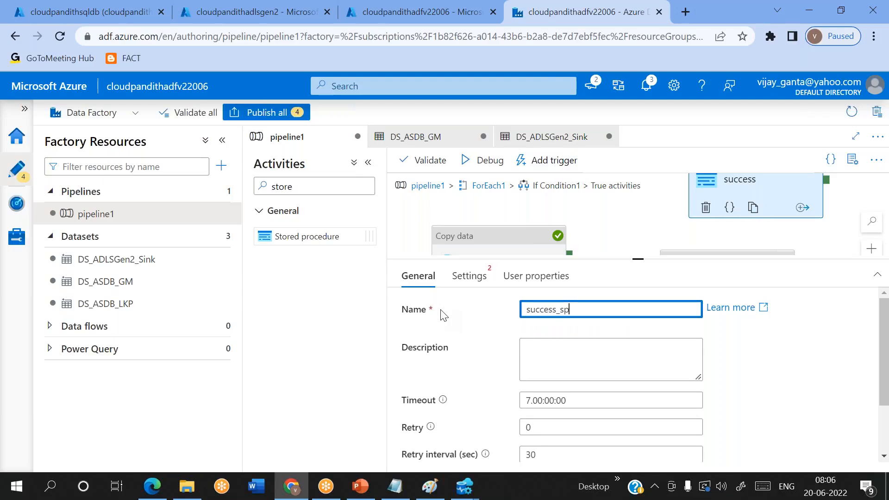
left_click_drag(640, 259, 638, 350)
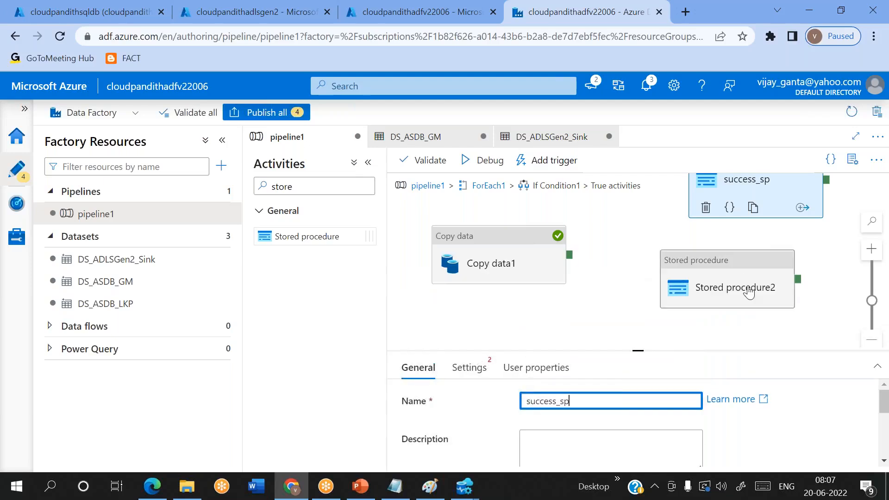
left_click(736, 292)
left_click_drag(615, 402, 468, 407)
key("BackSpace")
key("BackSpace")
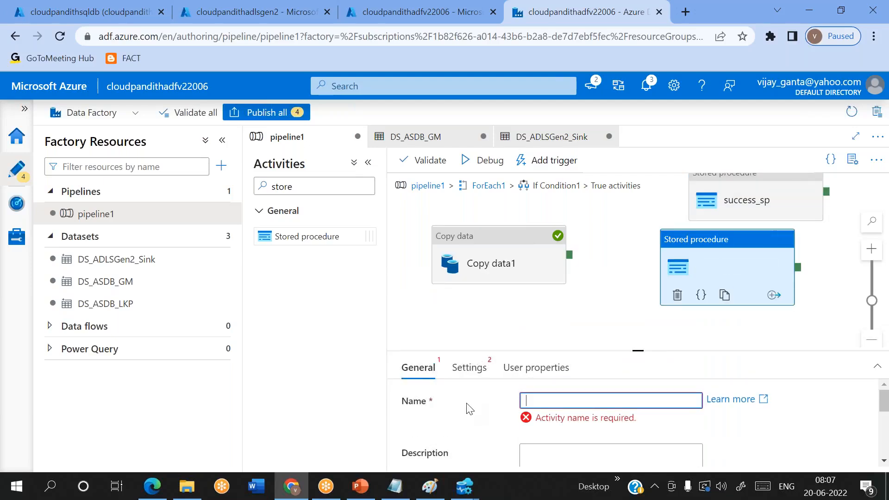
type("Failed_SP")
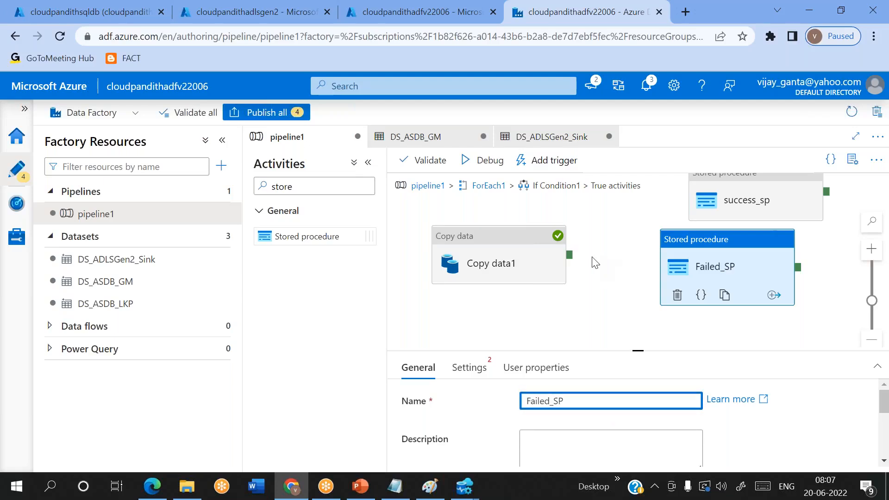
Step: Connect Copy data1 to both success_sp and Failed_SP
left_click_drag(569, 255, 709, 194)
left_click_drag(569, 255, 704, 289)
right_click(616, 277)
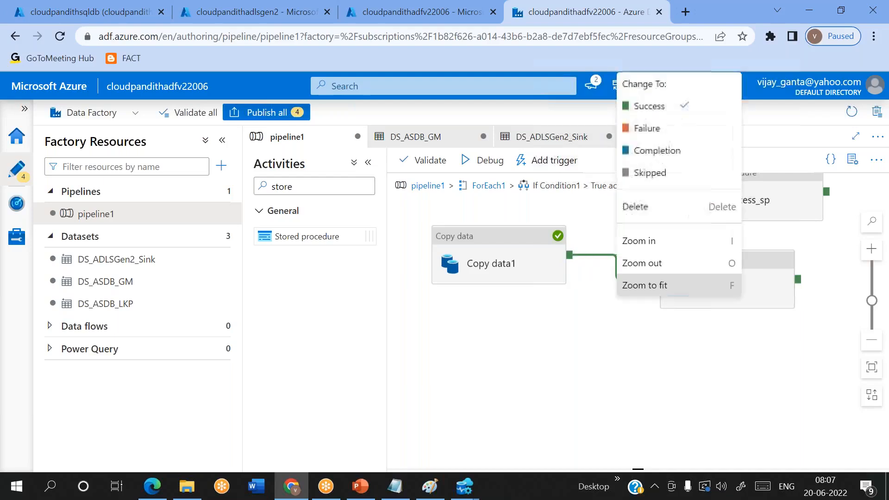
Step: Change the Copy data1→Failed_SP connector to Failure and auto-align the True-branch activities
left_click(646, 128)
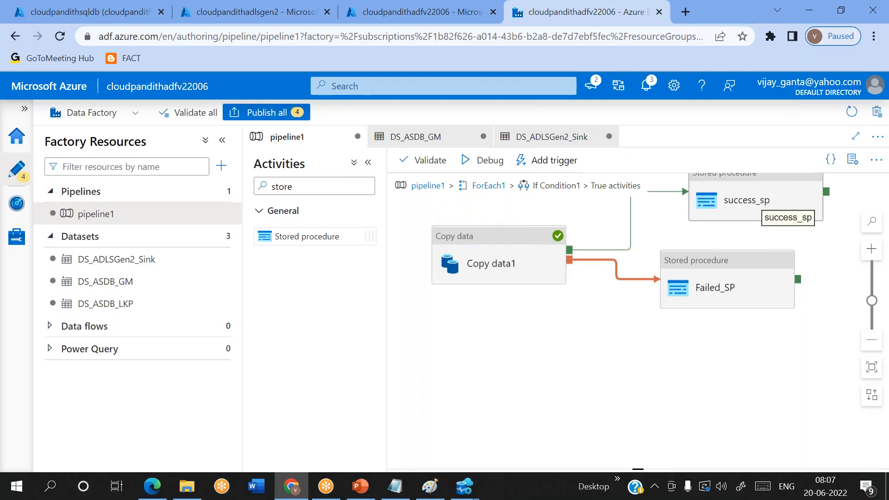
left_click(477, 263)
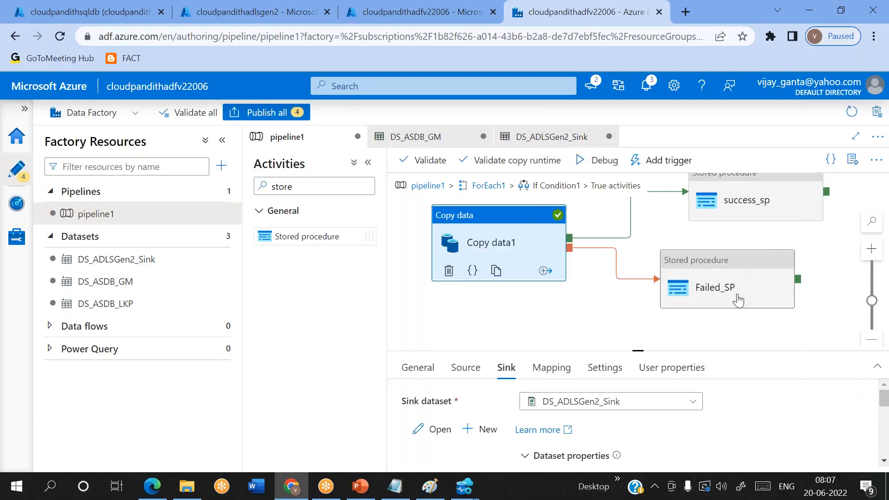
left_click(738, 300)
left_click_drag(715, 284, 741, 307)
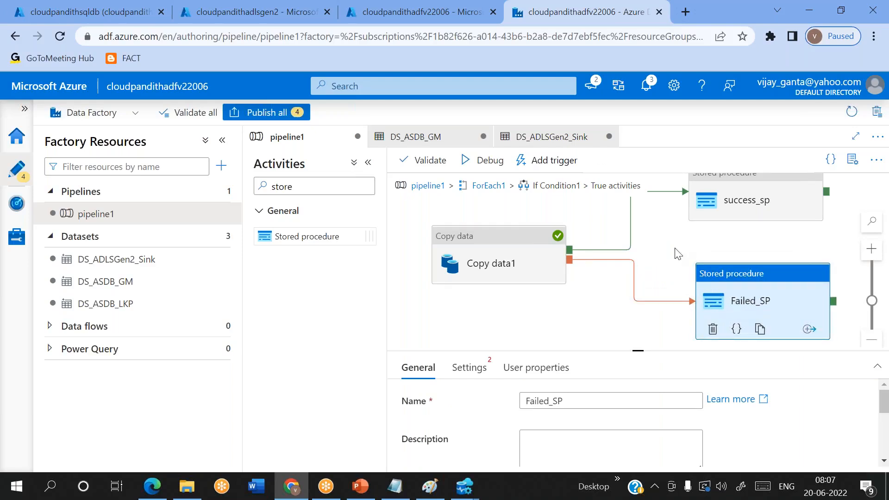
right_click(650, 241)
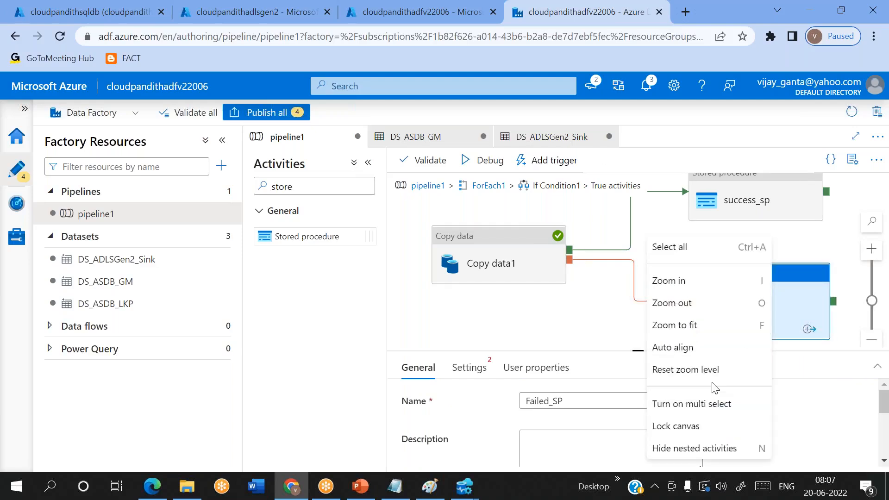
left_click(669, 348)
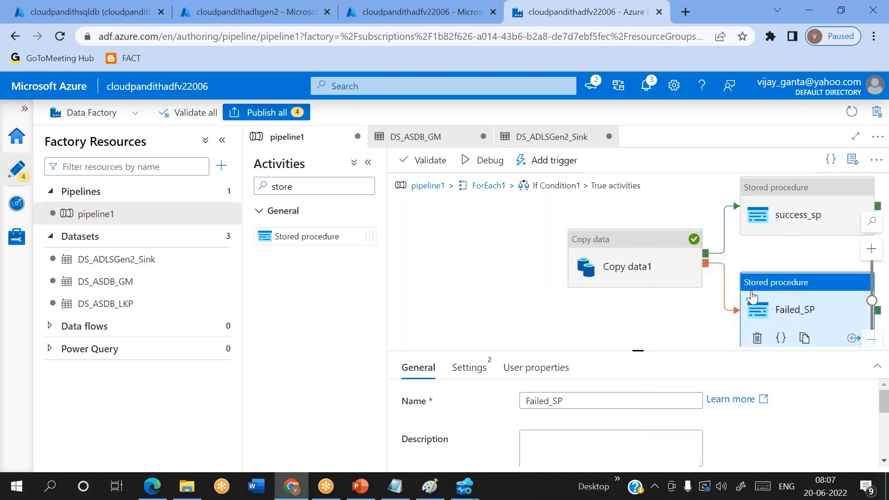
left_click(807, 211)
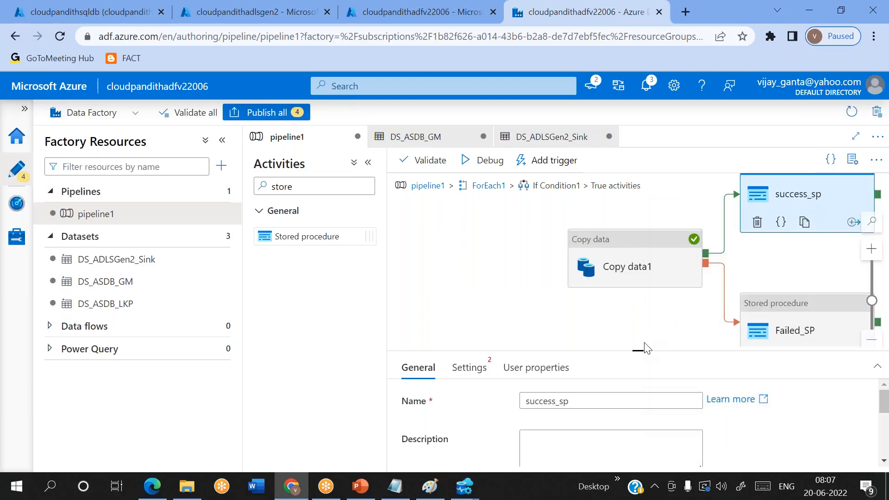
Step: Point success_sp at [dbo].[update_status_usp] on LS_ASDB and import its parameters
left_click_drag(638, 353, 638, 304)
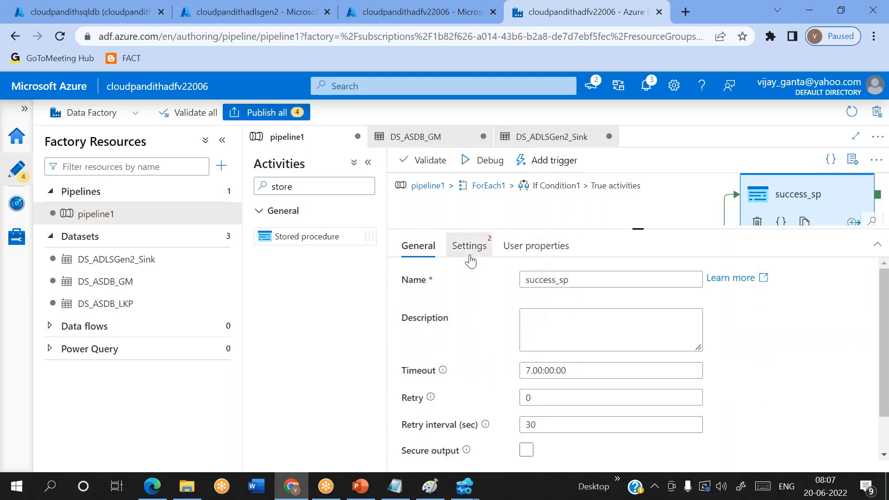
left_click(470, 246)
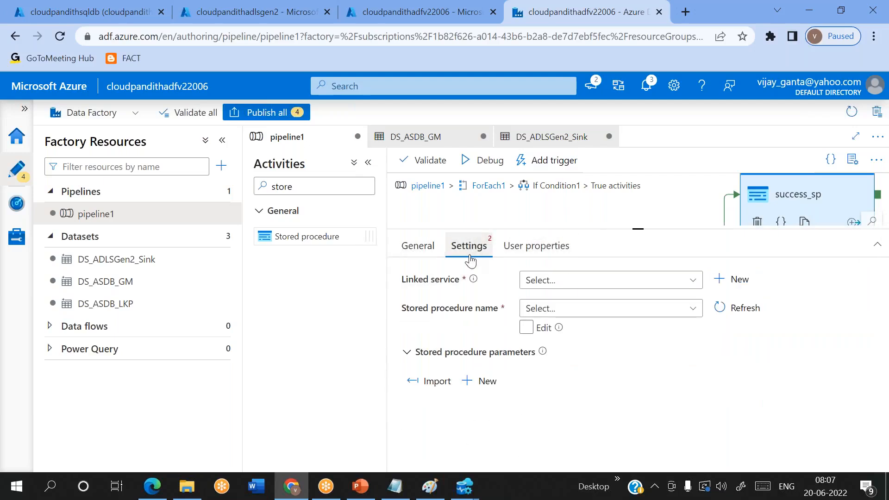
left_click(574, 286)
left_click(560, 349)
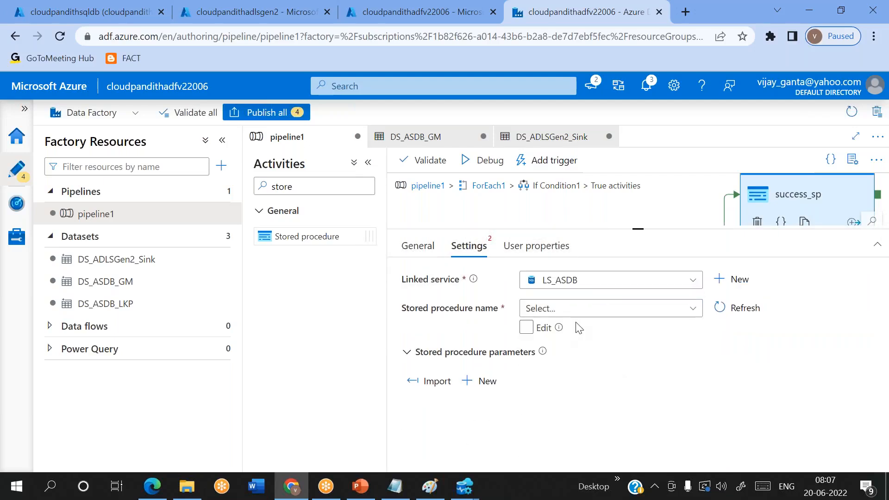
left_click(614, 333)
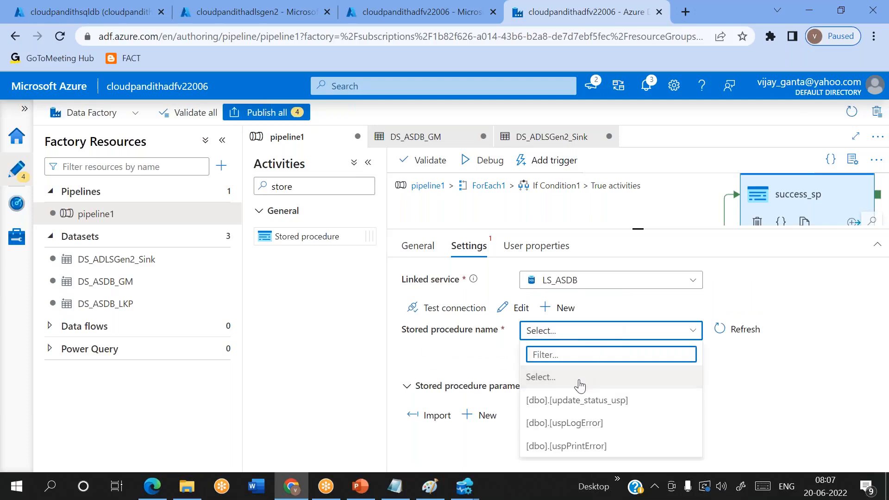
left_click(570, 401)
left_click(432, 402)
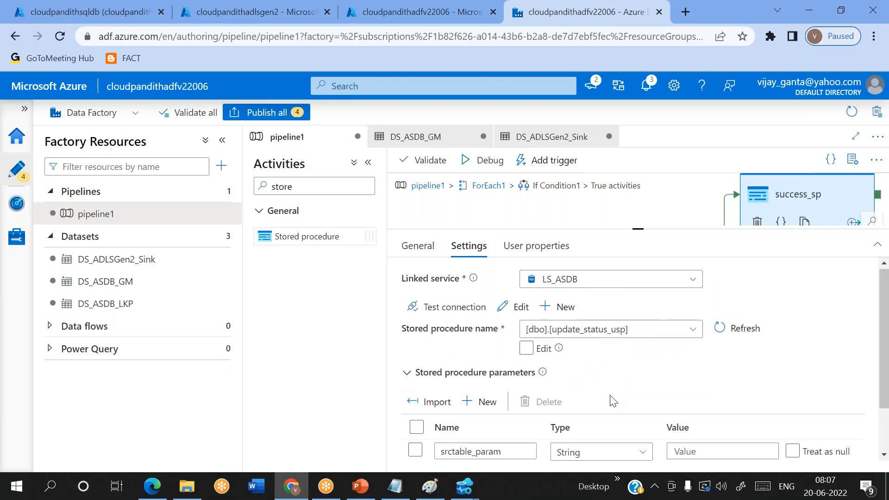
scroll(641, 391, "down", 2)
left_click(701, 392)
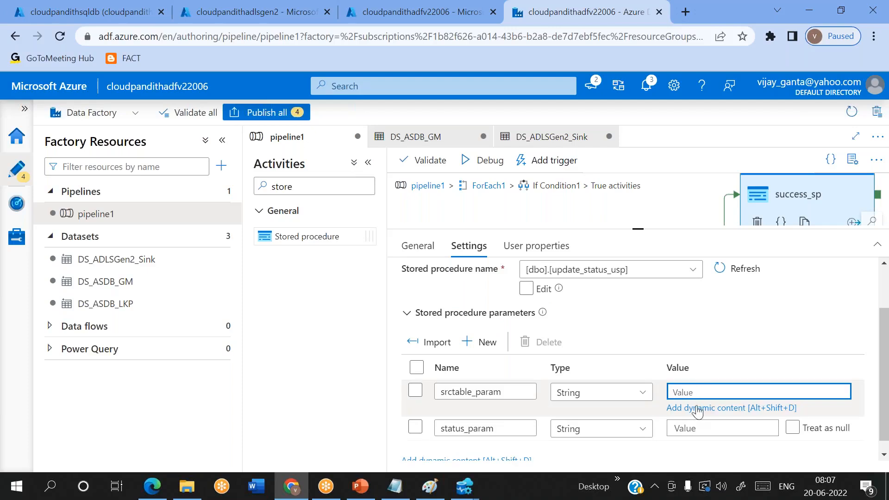
left_click(698, 408)
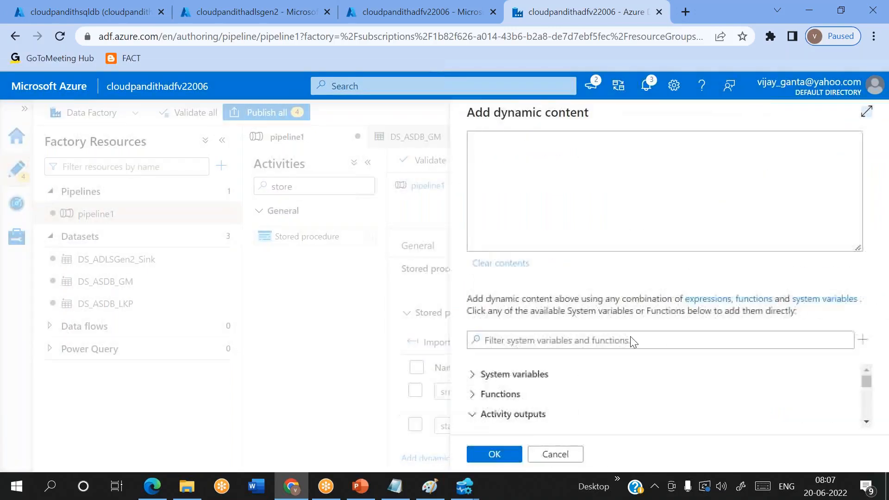
type("@item().")
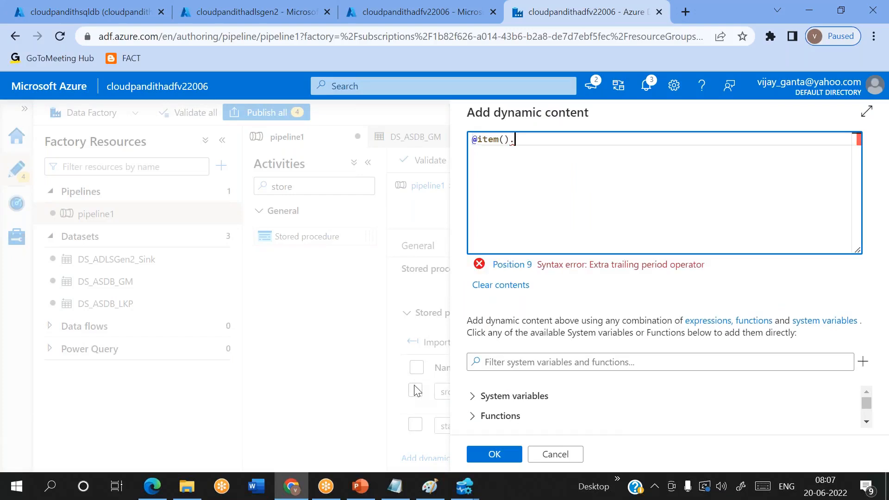
left_click(395, 486)
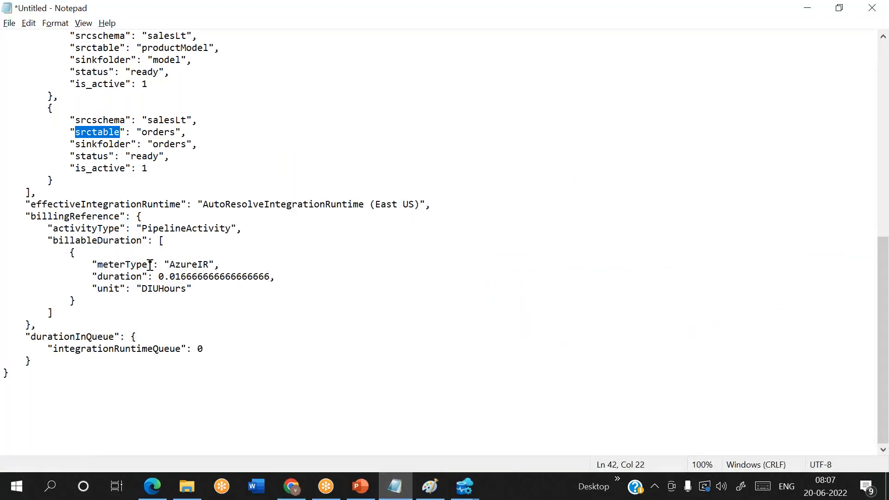
key("ctrl+c")
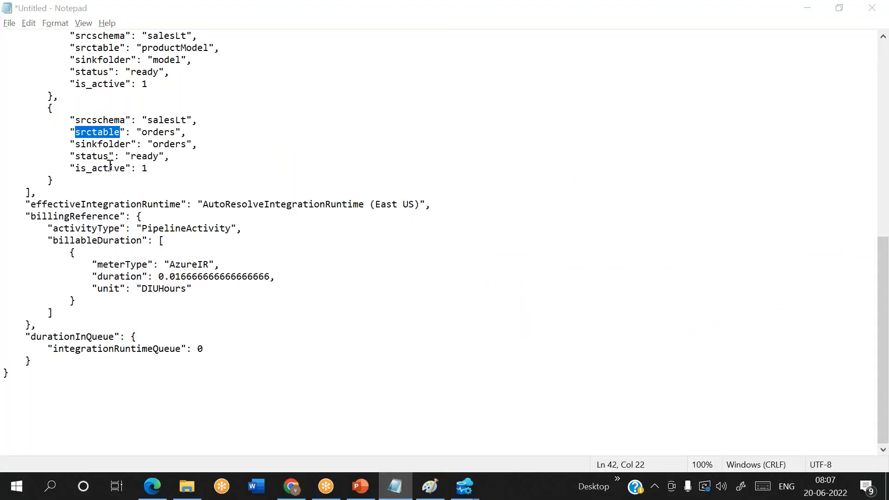
key("alt+Tab")
key("ctrl+v")
left_click(510, 456)
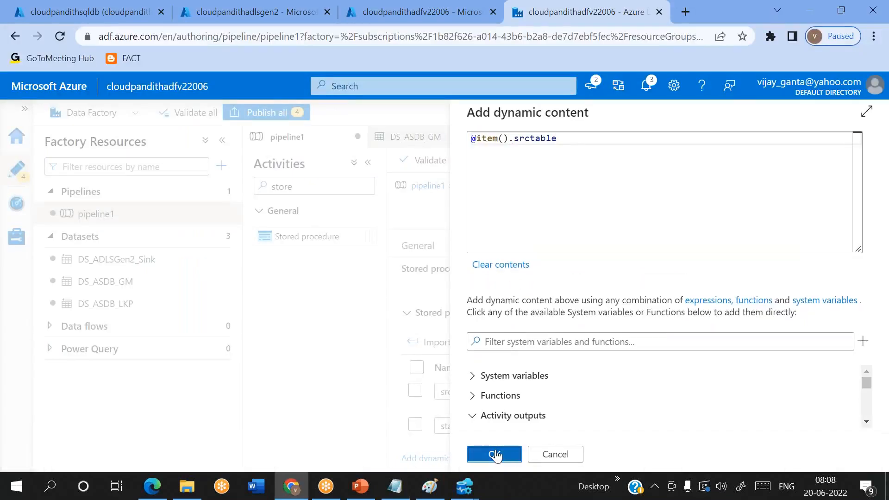
left_click(694, 412)
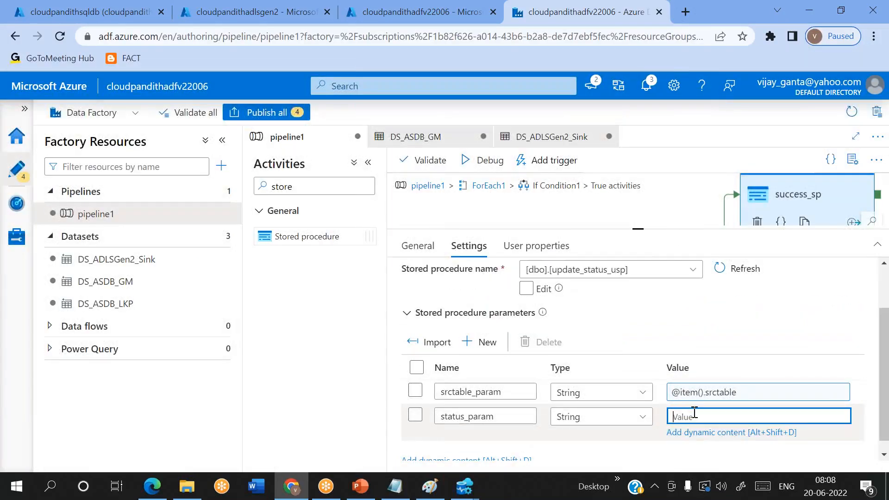
left_click(699, 433)
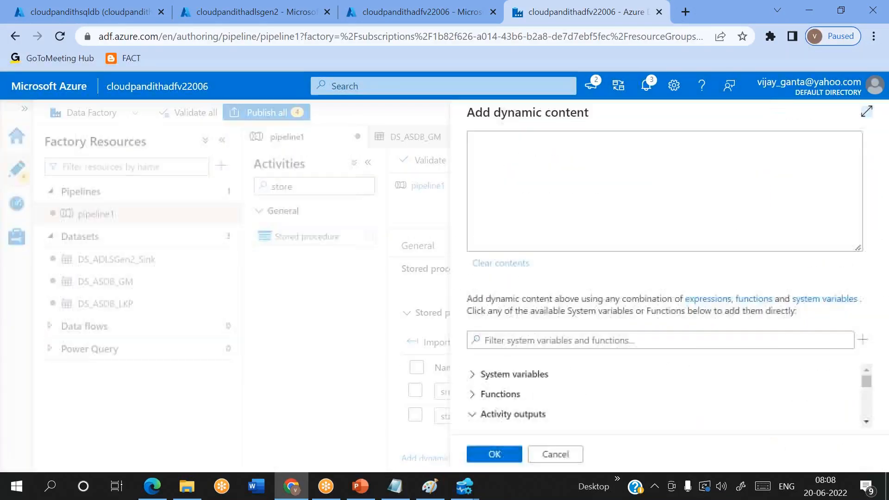
scroll(667, 406, "up", 3)
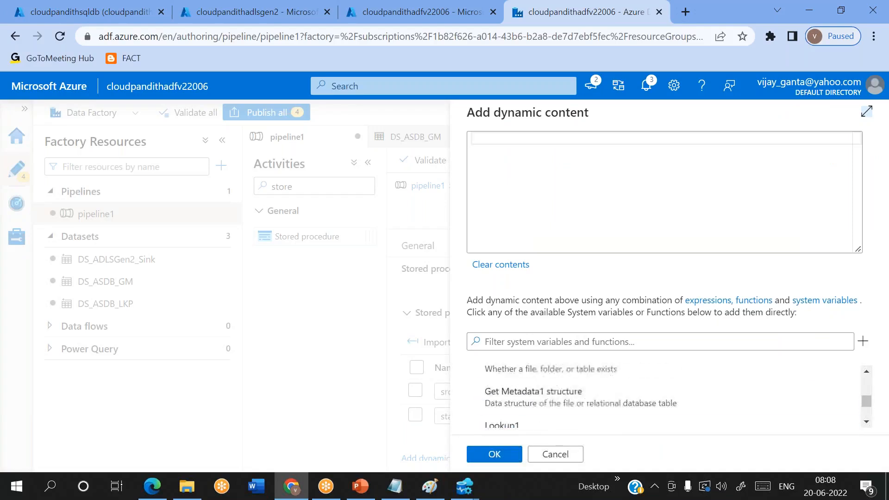
scroll(667, 398, "down", 1)
scroll(666, 398, "up", 3)
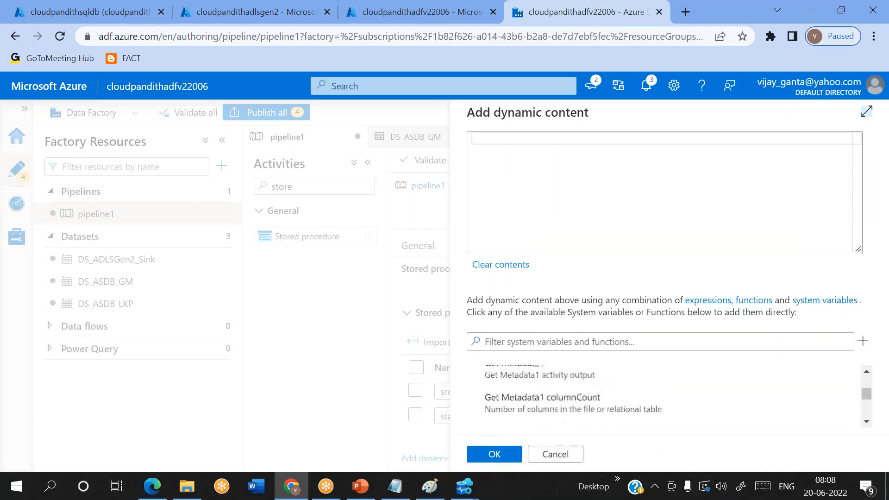
scroll(557, 395, "up", 2)
scroll(558, 396, "down", 1)
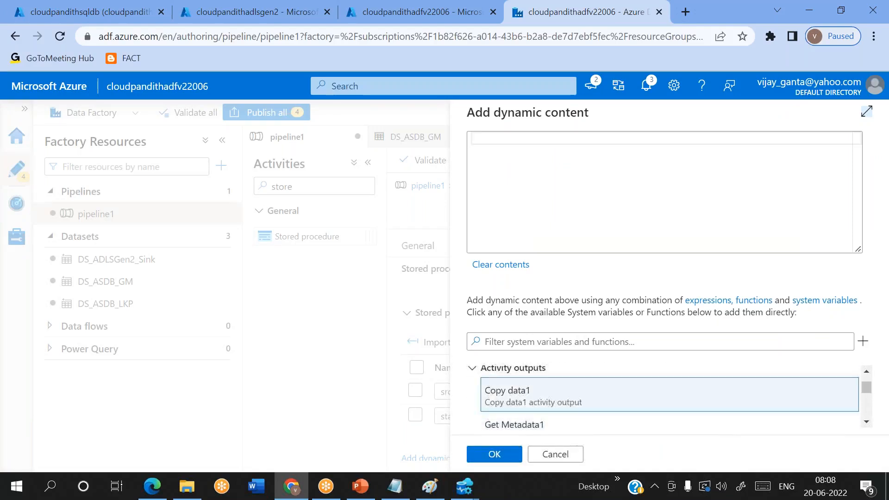
left_click(558, 396)
left_click(621, 138)
key("BackSpace")
key("BackSpace")
key("BackSpace")
key("BackSpace")
key("BackSpace")
key("BackSpace")
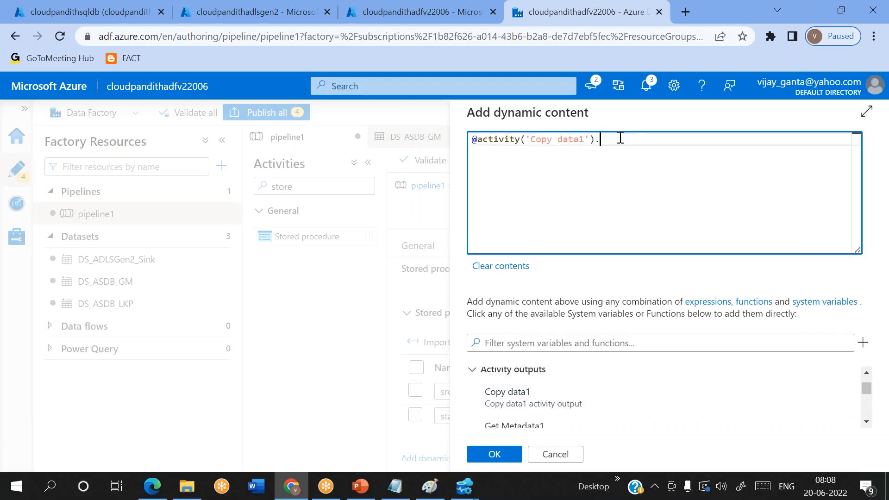
type("status")
left_click(495, 454)
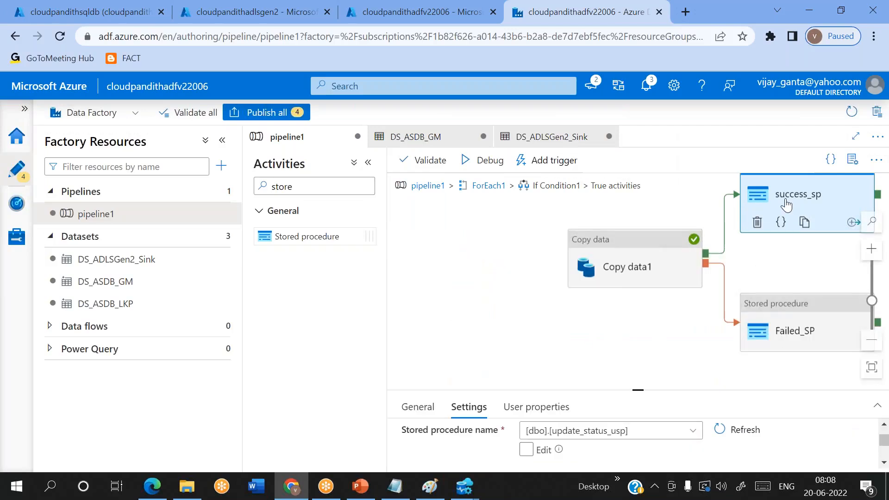
Step: Point Failed_SP at [dbo].[update_status_usp] on LS_ASDB and import its parameters
left_click(810, 340)
left_click_drag(647, 390, 662, 363)
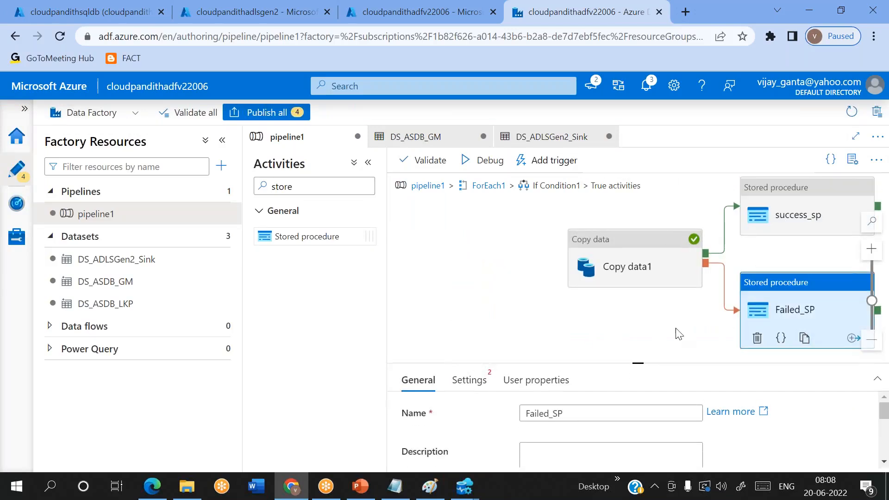
left_click_drag(673, 315, 579, 308)
left_click_drag(643, 365, 639, 323)
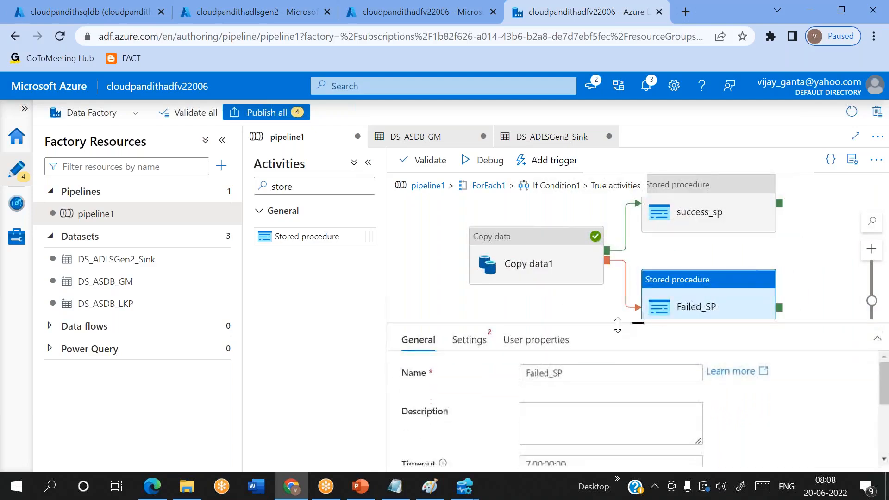
left_click(466, 342)
scroll(505, 393, "down", 1)
scroll(582, 394, "up", 1)
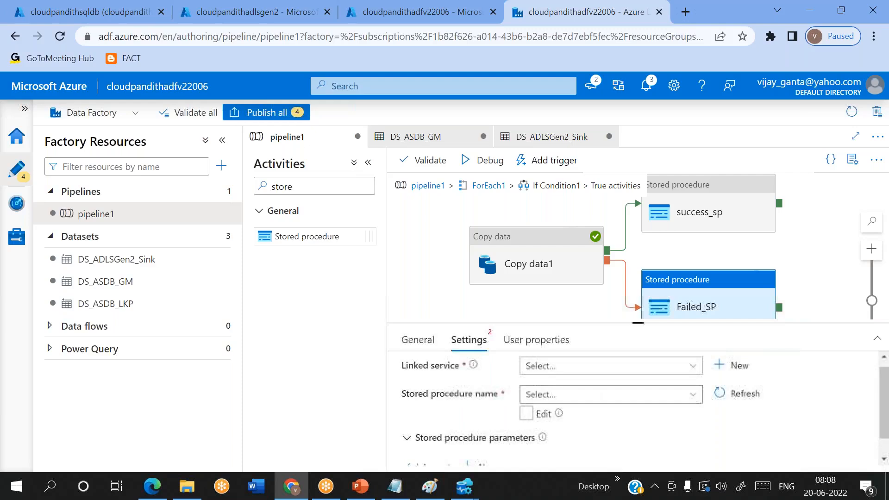
left_click(607, 367)
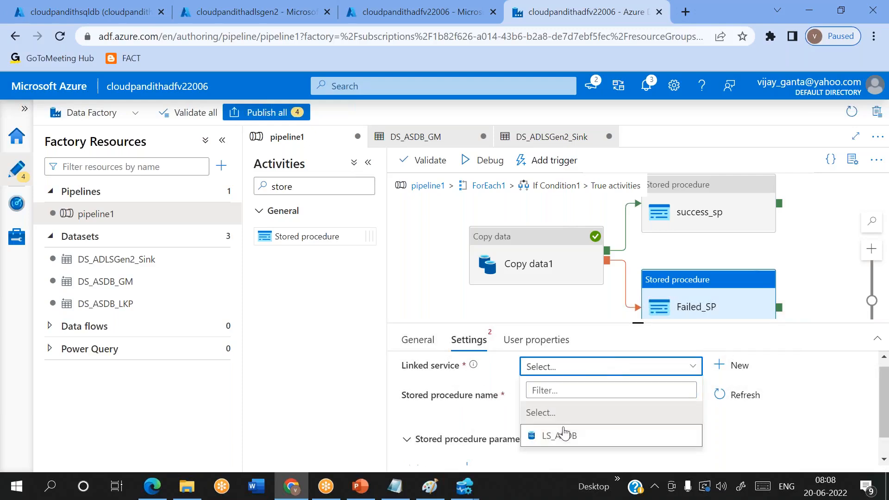
left_click(563, 435)
left_click(617, 417)
scroll(619, 420, "down", 1)
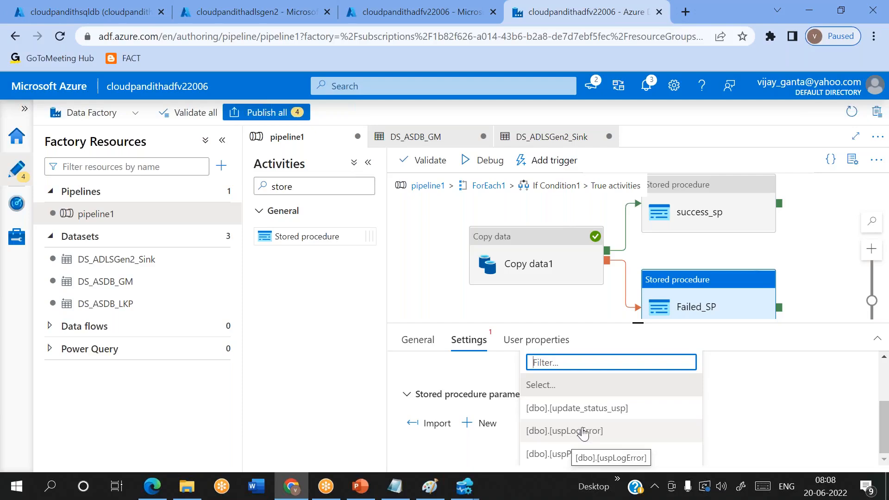
left_click(578, 408)
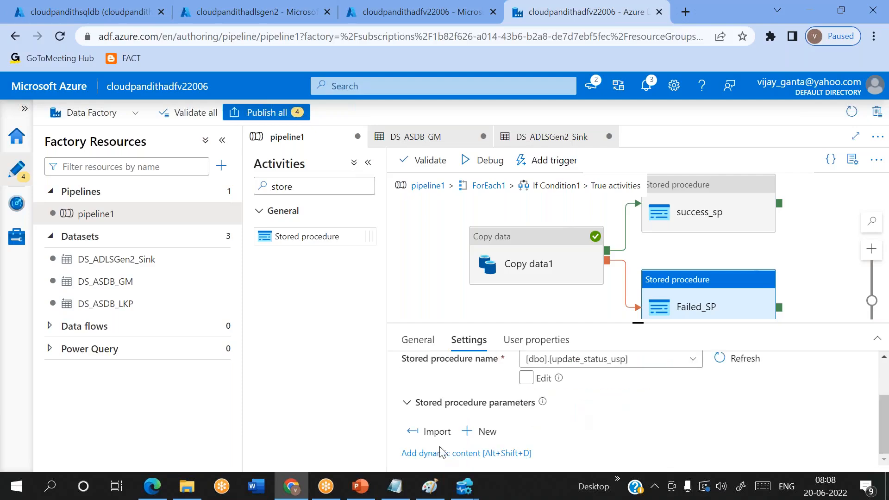
left_click(428, 428)
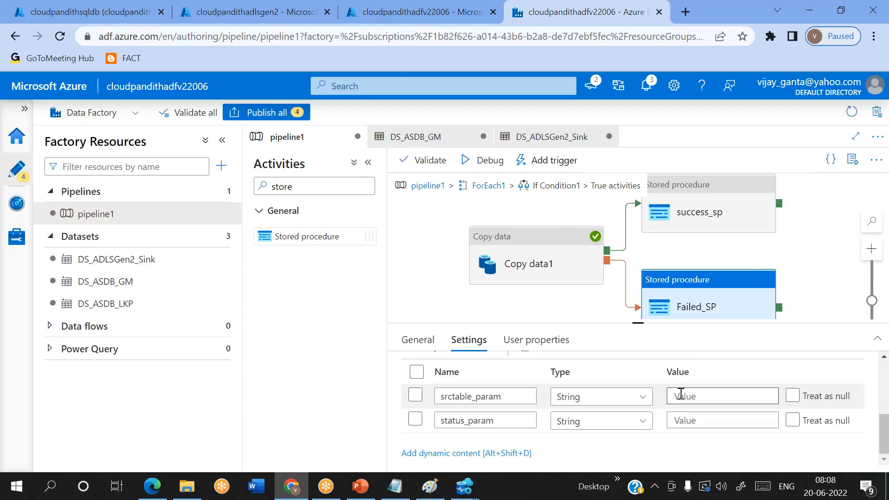
left_click(681, 393)
left_click(704, 416)
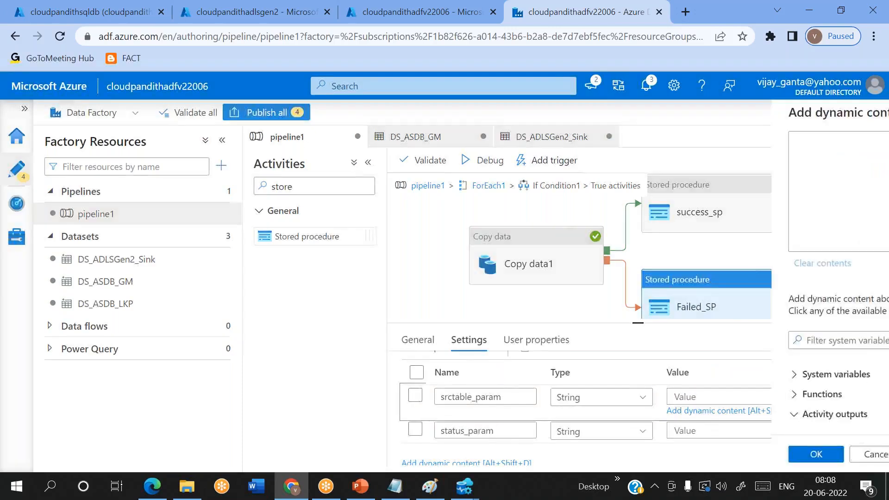
left_click(495, 139)
type("@item().")
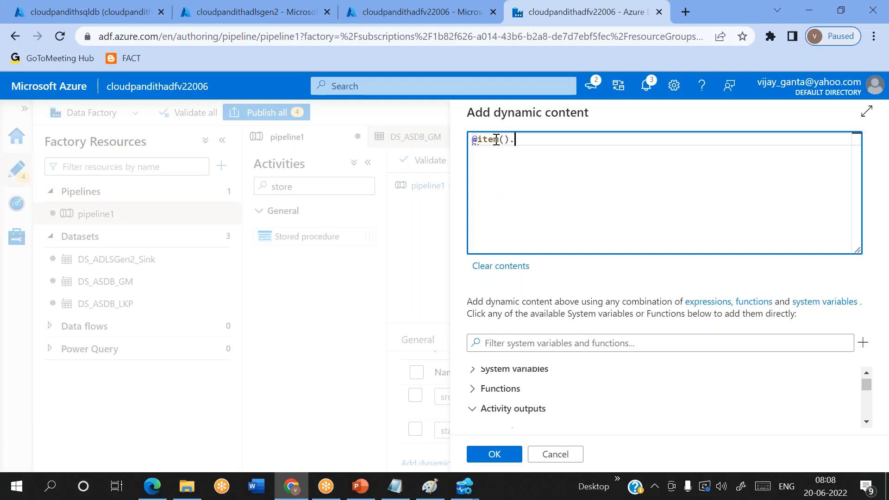
key("alt+Tab")
key("ctrl+c")
key("alt+Tab")
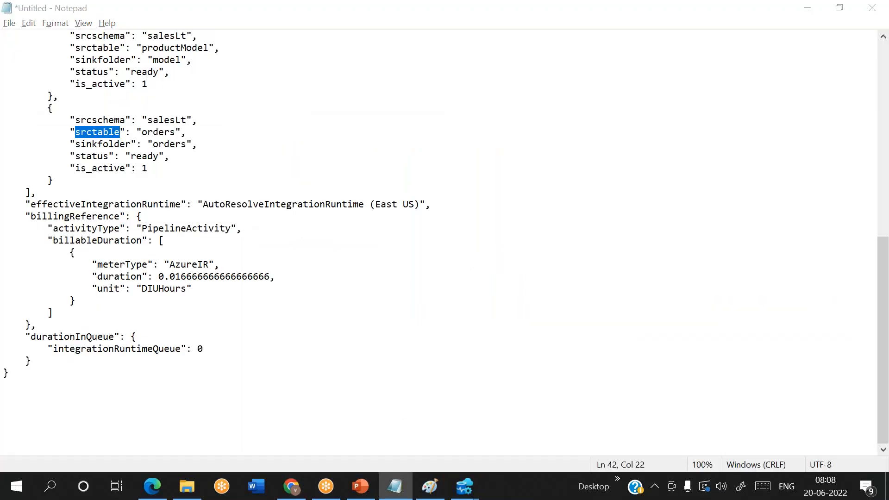
key("ctrl+v")
left_click(494, 454)
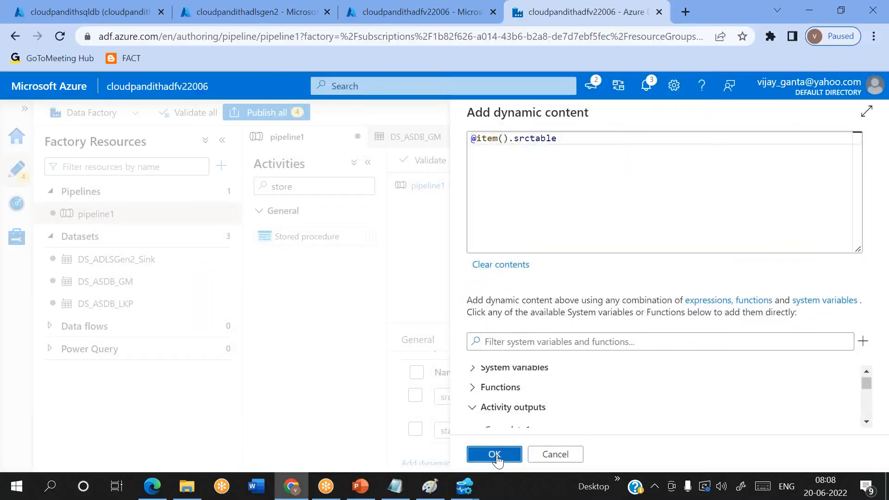
left_click(690, 420)
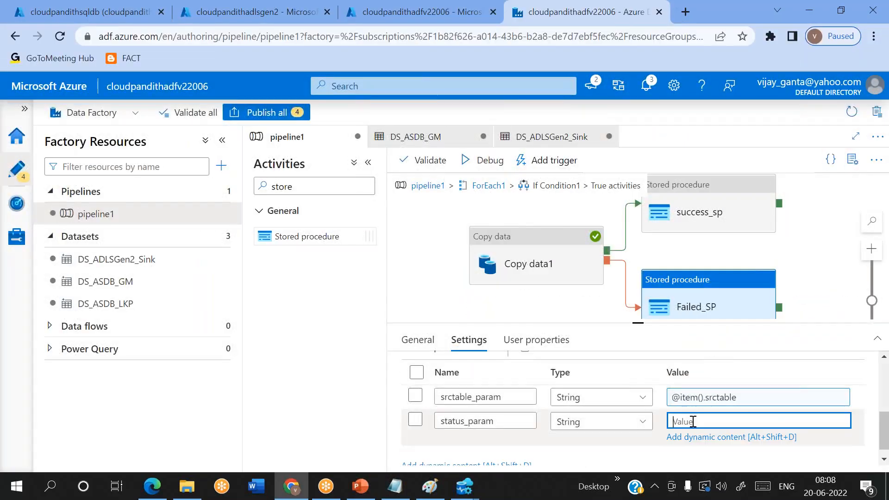
left_click(706, 436)
scroll(602, 409, "down", 5)
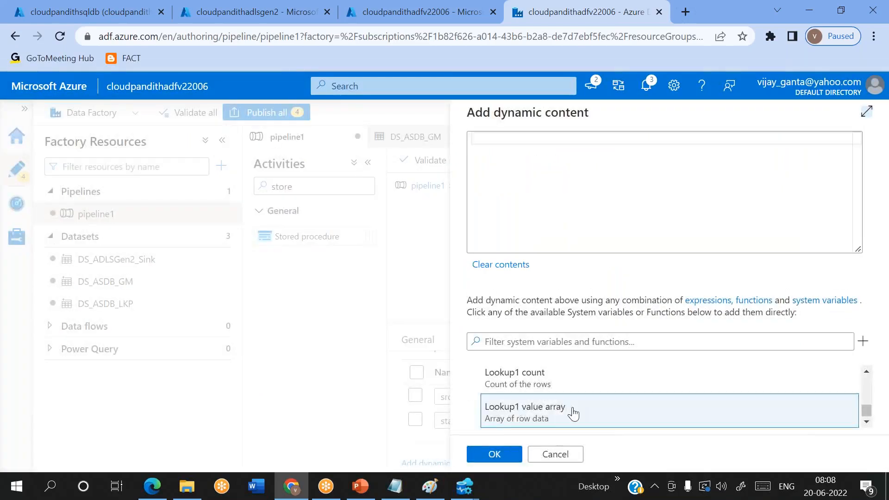
scroll(539, 403, "up", 3)
scroll(539, 406, "up", 5)
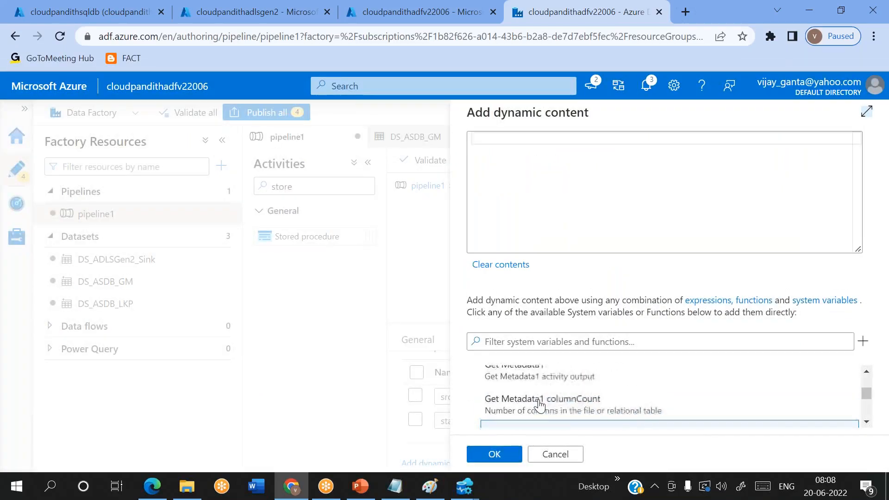
left_click(540, 407)
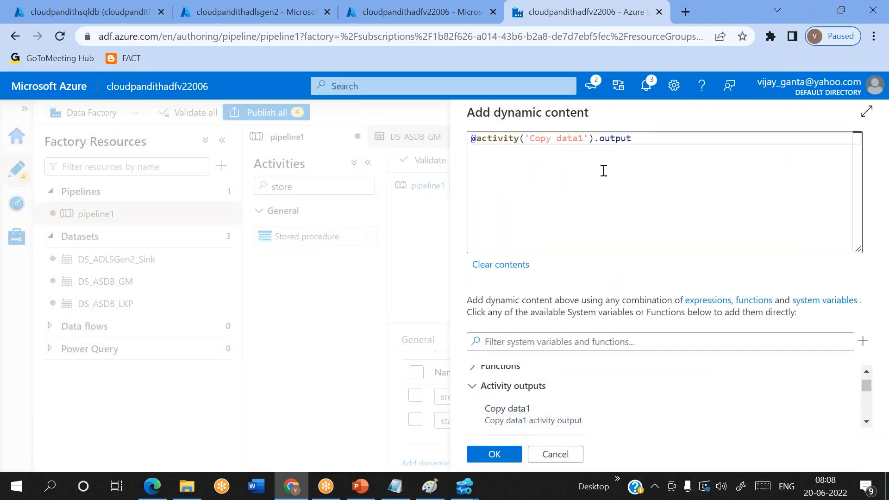
double_click(614, 138)
type("status")
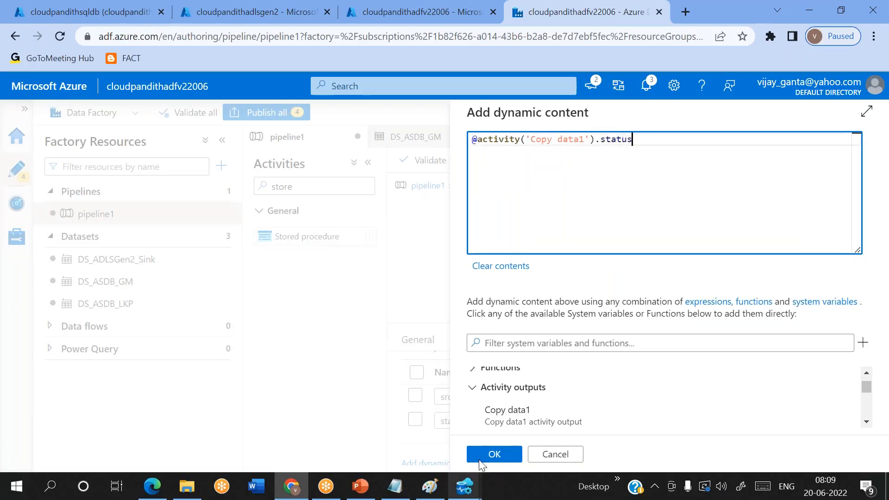
left_click(495, 455)
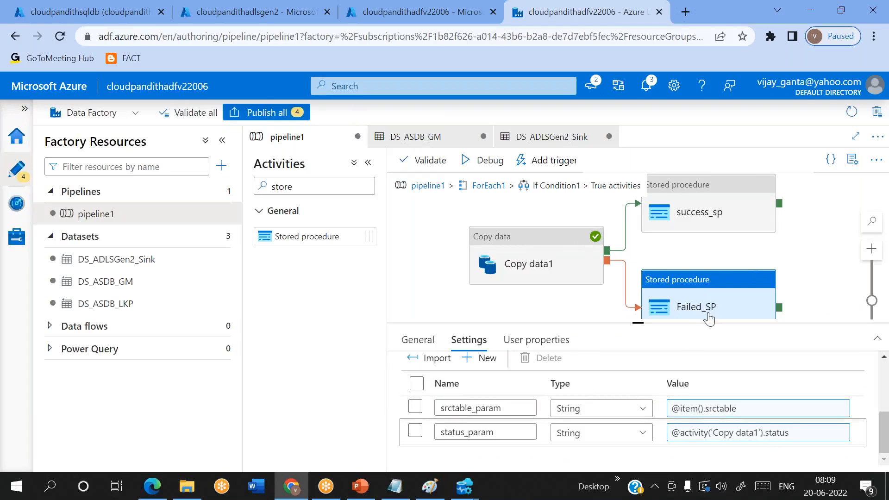
left_click(465, 494)
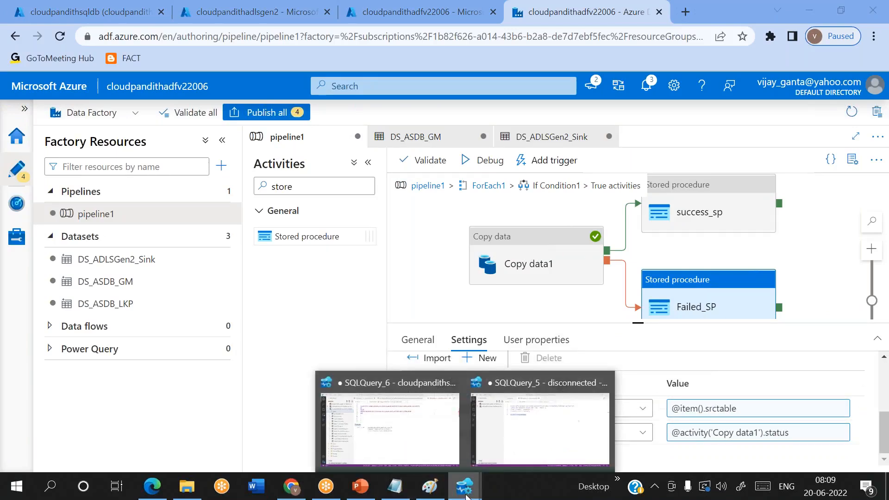
left_click(389, 429)
Step: Run 'select * from metadata' on line 24 of SQLQuery_6
left_click(368, 175)
type("select 8 from")
key("BackSpace")
key("BackSpace")
key("BackSpace")
key("BackSpace")
key("BackSpace")
key("BackSpace")
type("* from metadata")
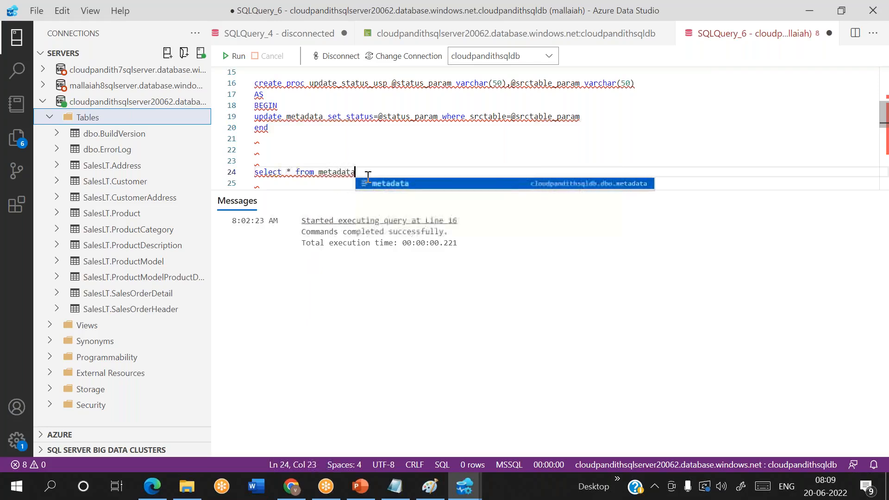
key("shift+Home")
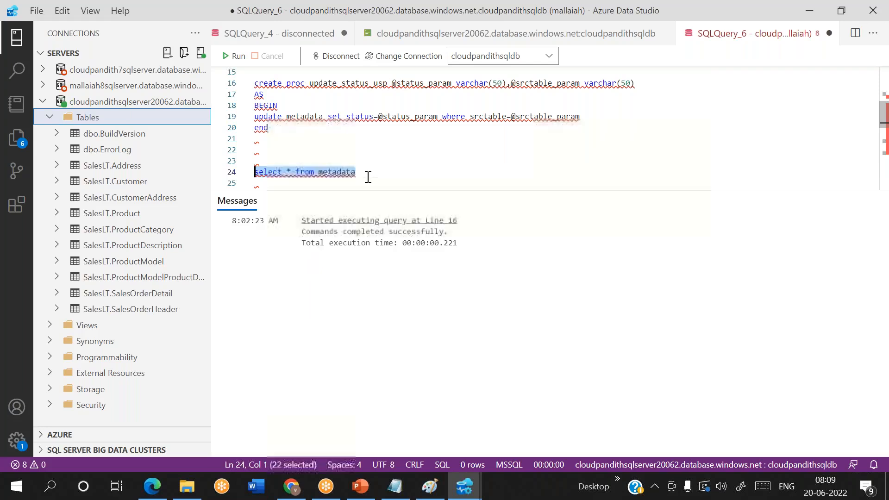
key("F5")
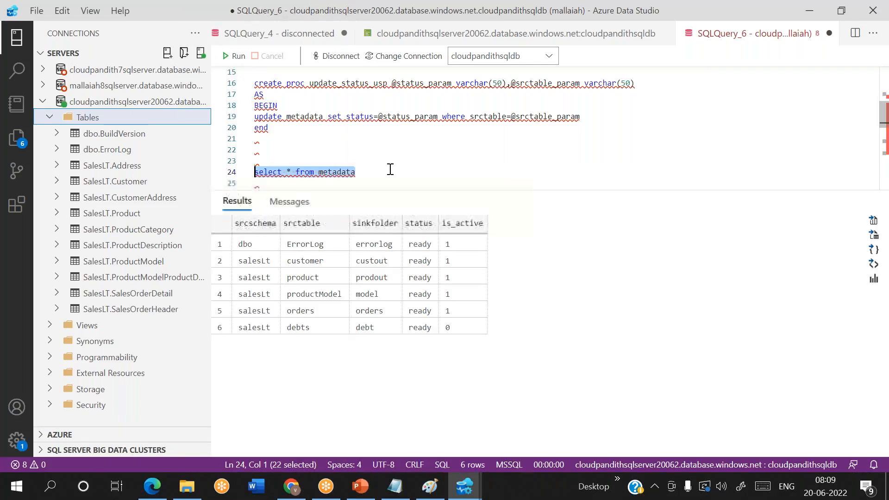
Step: Review the six metadata rows, all ready, debts inactive (0), product sinking to prodout
left_click(390, 169)
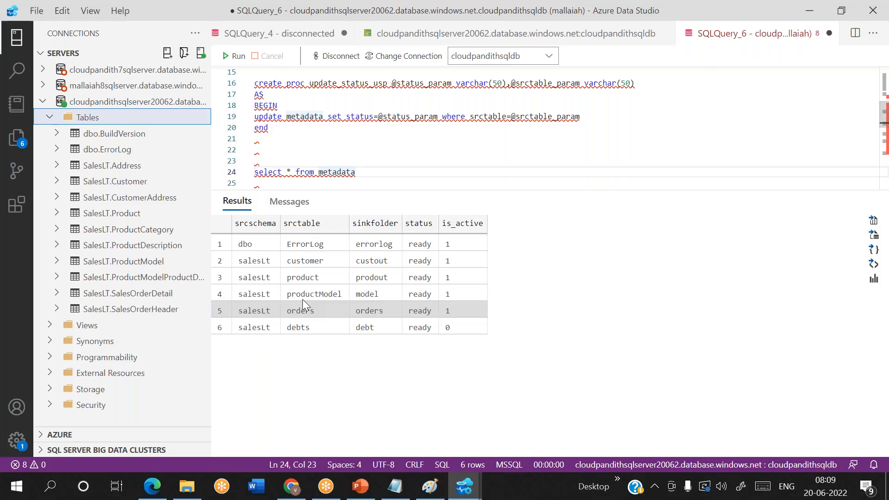
left_click(304, 257)
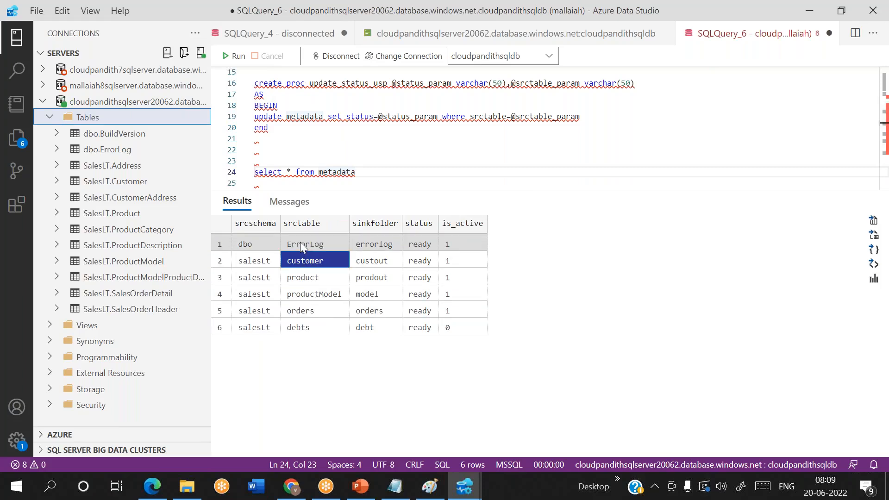
left_click(302, 245)
left_click(303, 260)
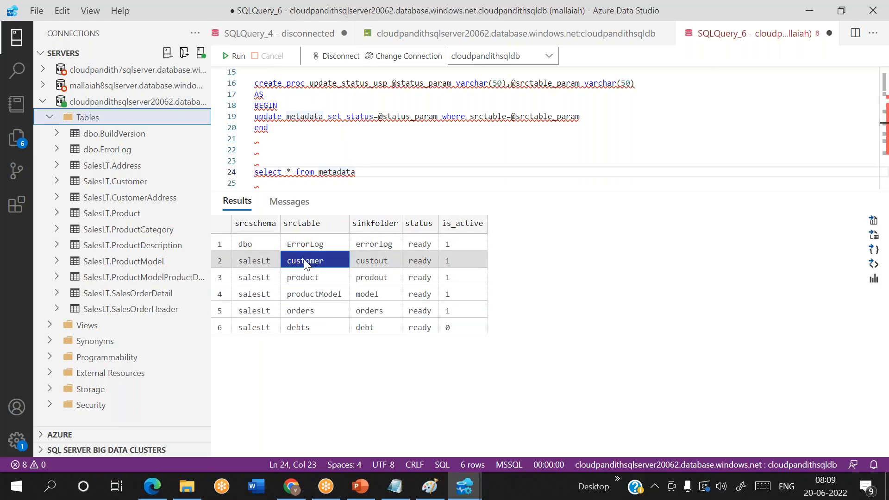
left_click(303, 278)
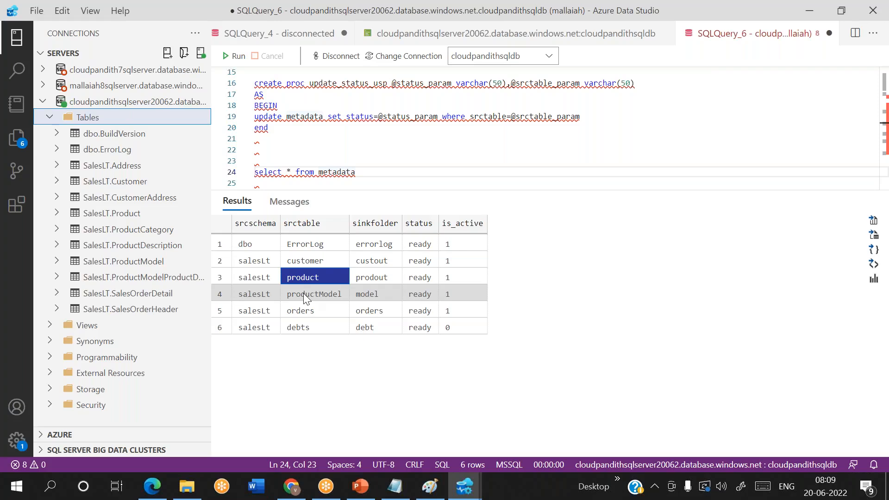
left_click(303, 293)
left_click(296, 315)
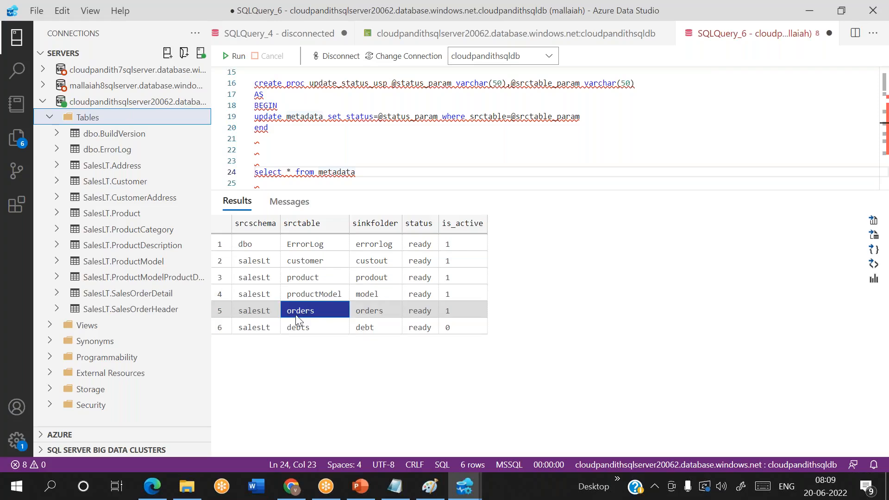
left_click(452, 327)
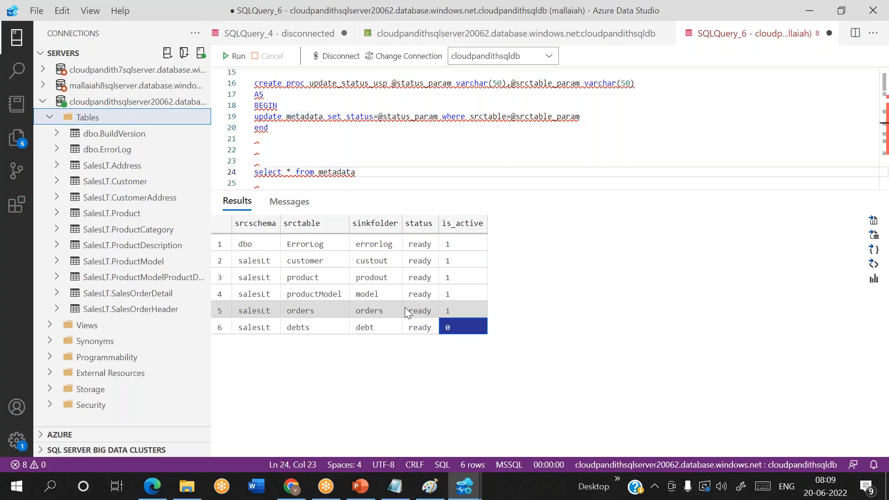
left_click(365, 279)
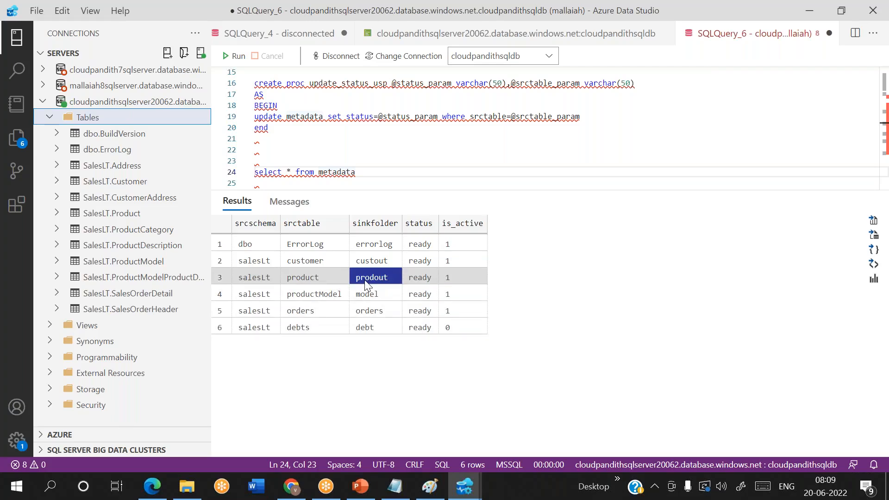
left_click(305, 278)
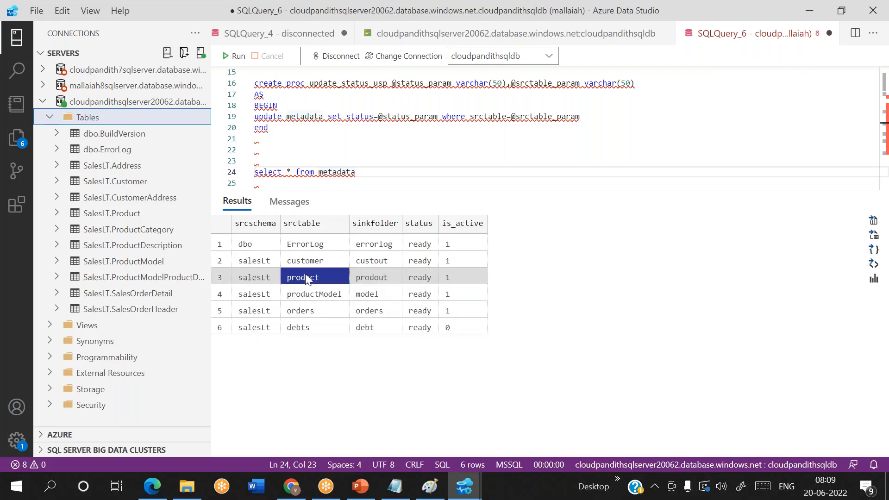
left_click(370, 275)
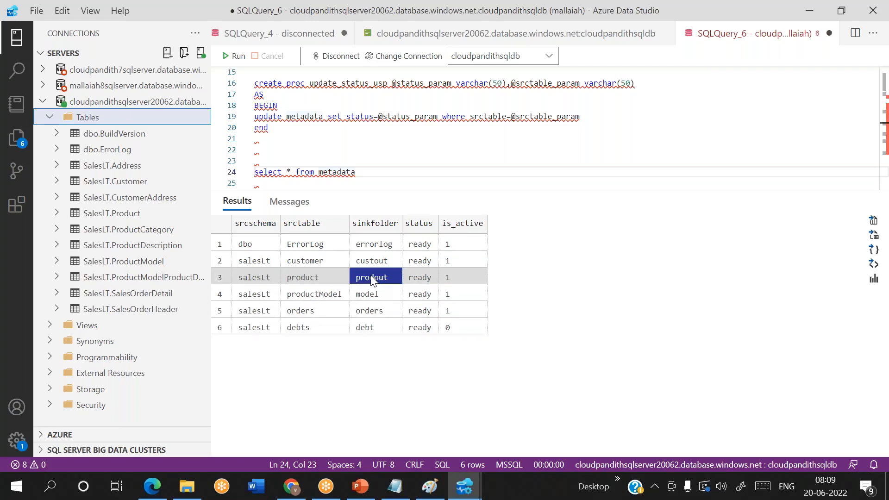
left_click(370, 174)
key("Return")
key("Return")
key("Return")
Step: Run update metadata set sinkfolder='MYFOLDER@123' where srctable='product'
type("update ")
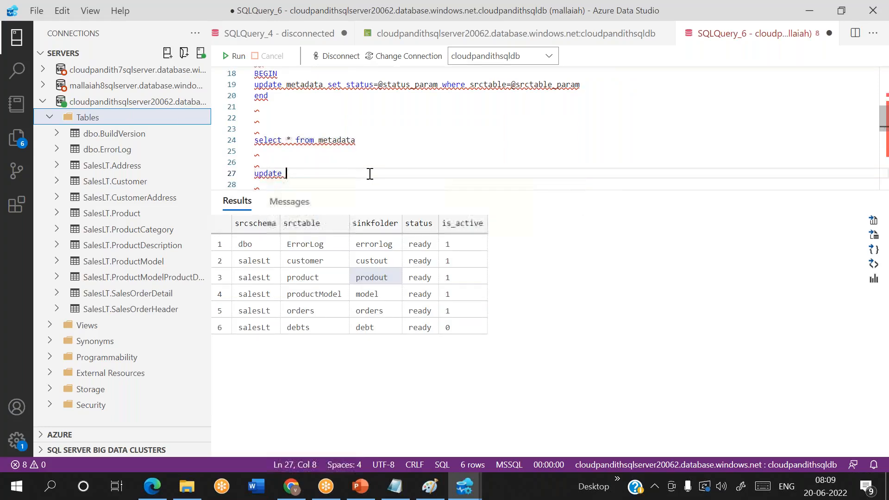
type("metadata set sinkfolder=''")
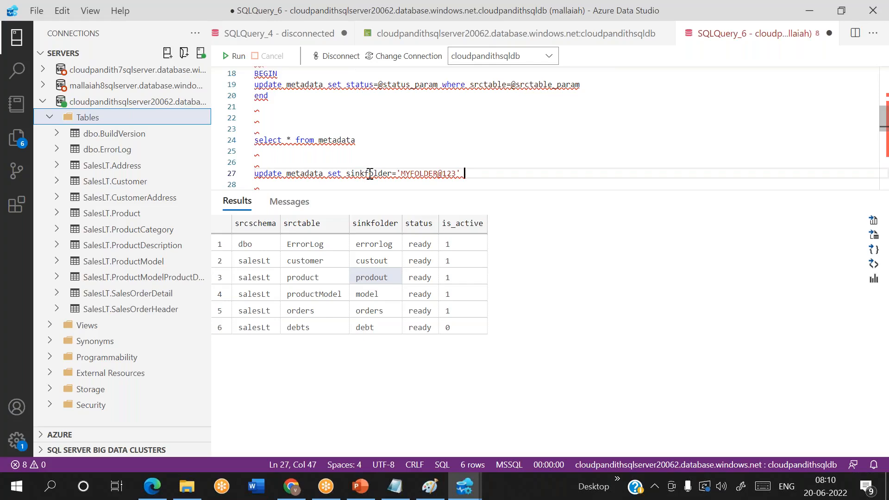
type("where srcta")
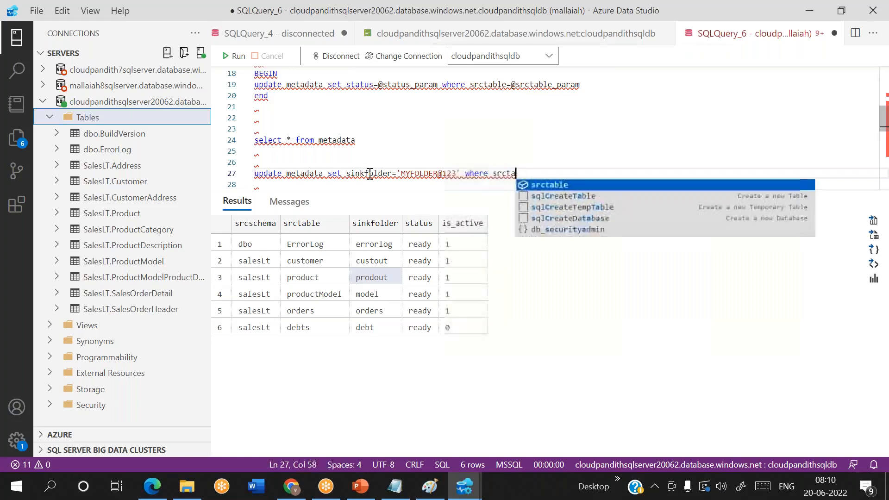
type("ble='")
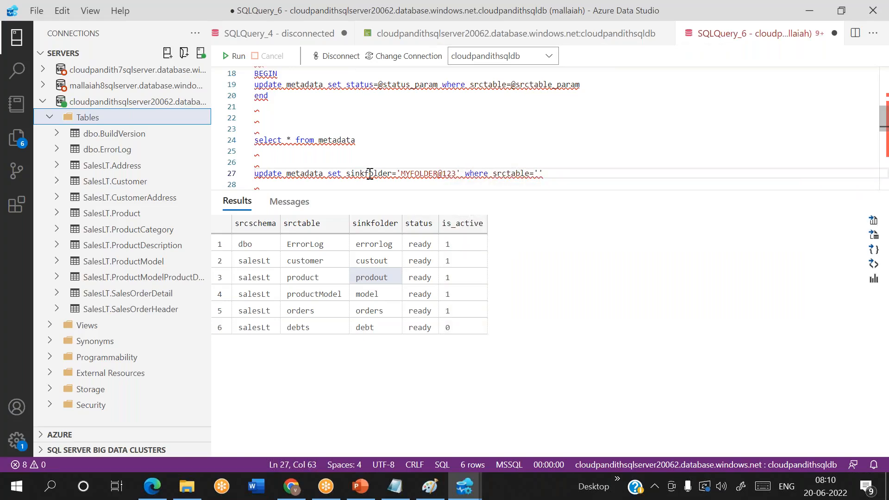
type("prodtc")
key("shift+Home")
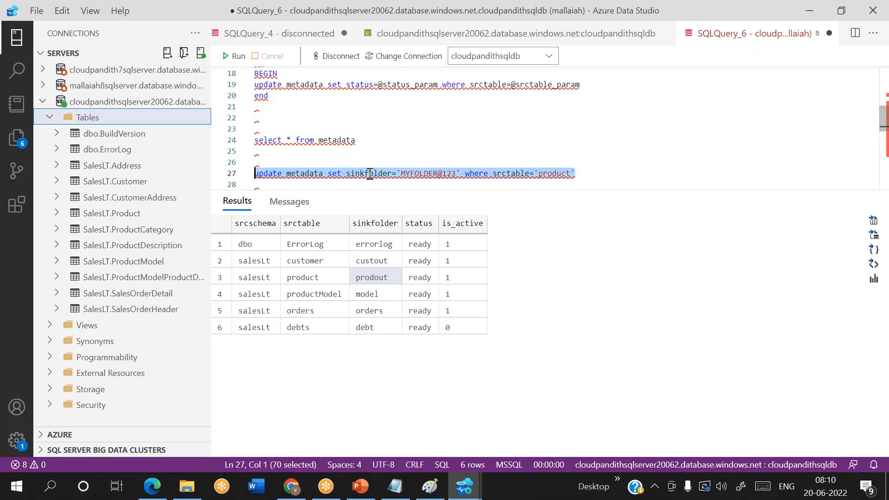
left_click(235, 56)
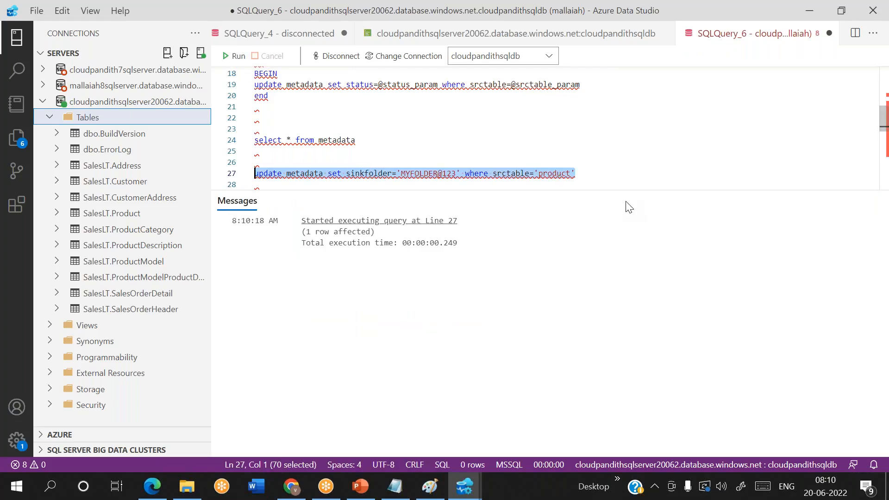
left_click(584, 178)
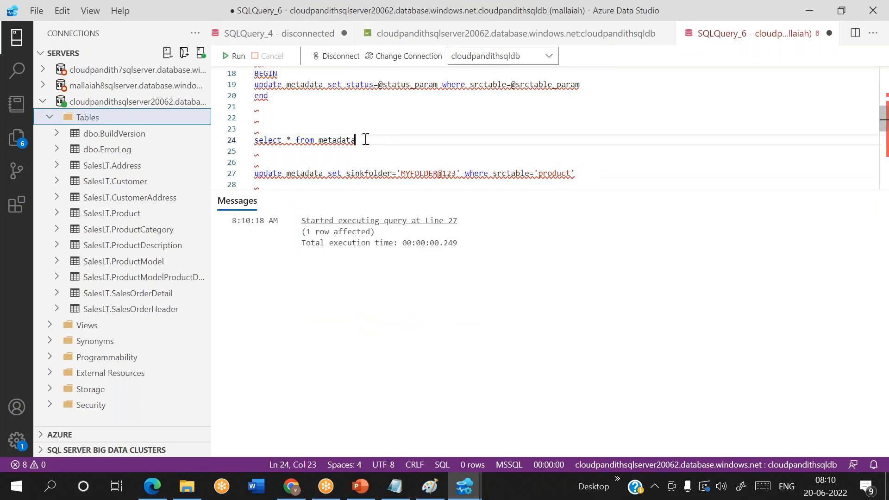
Step: Rerun the metadata select to confirm product's sink folder MYFOLDER@123 with status ready
left_click_drag(366, 140, 241, 142)
left_click(234, 55)
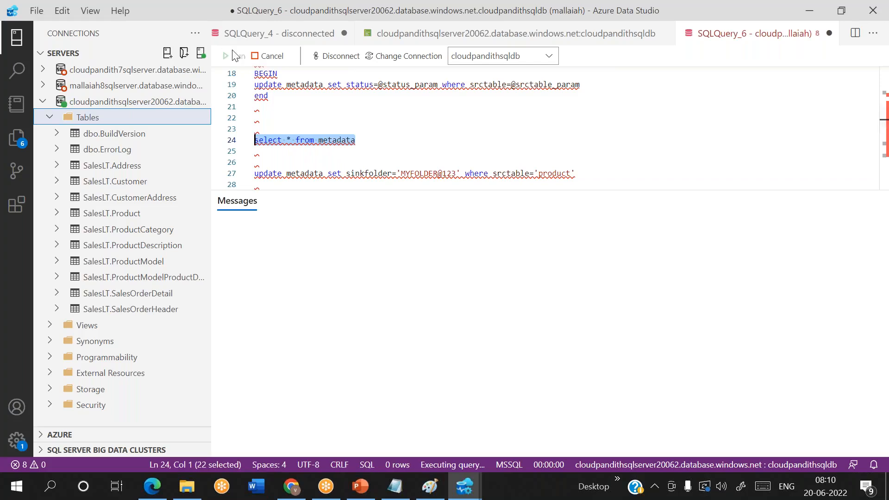
left_click(395, 154)
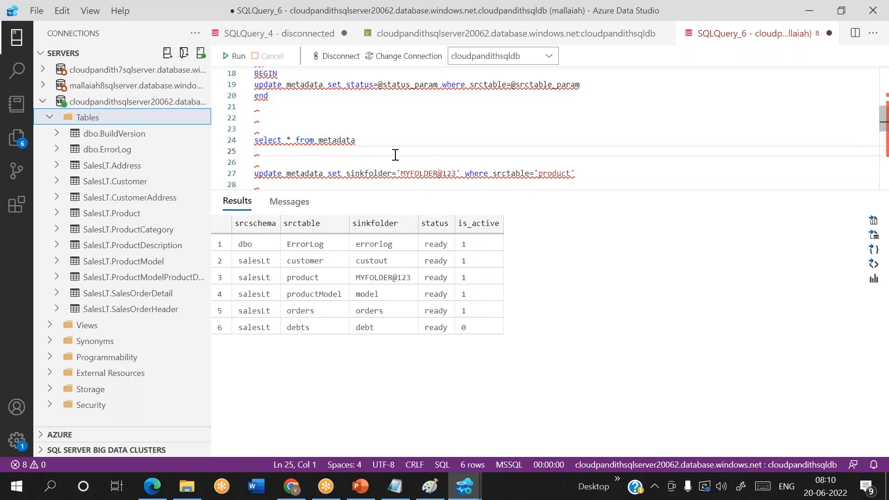
left_click(358, 280)
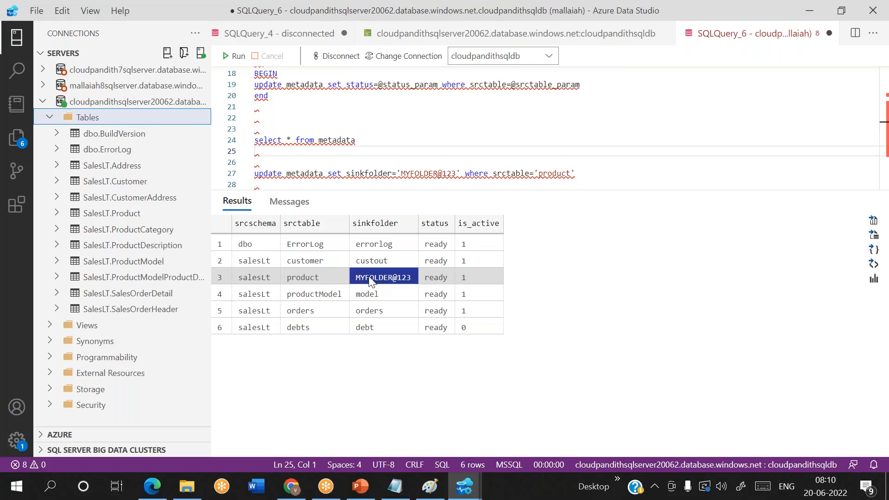
left_click(323, 273)
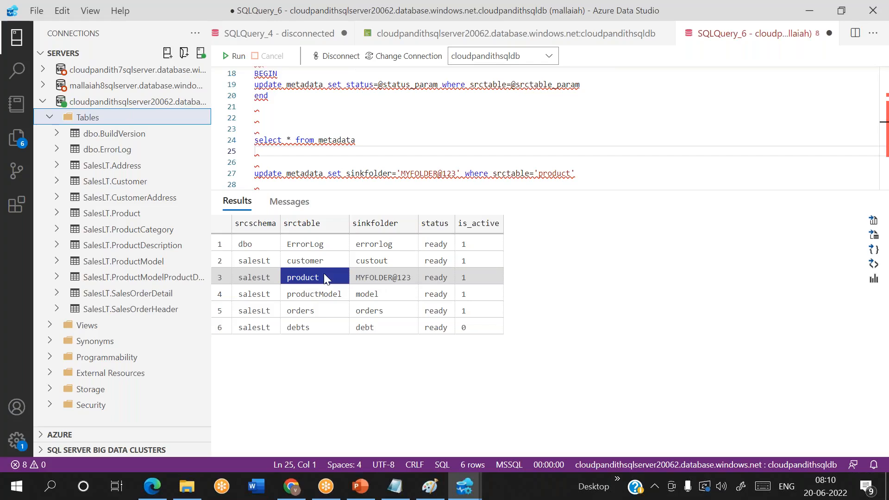
left_click(364, 278)
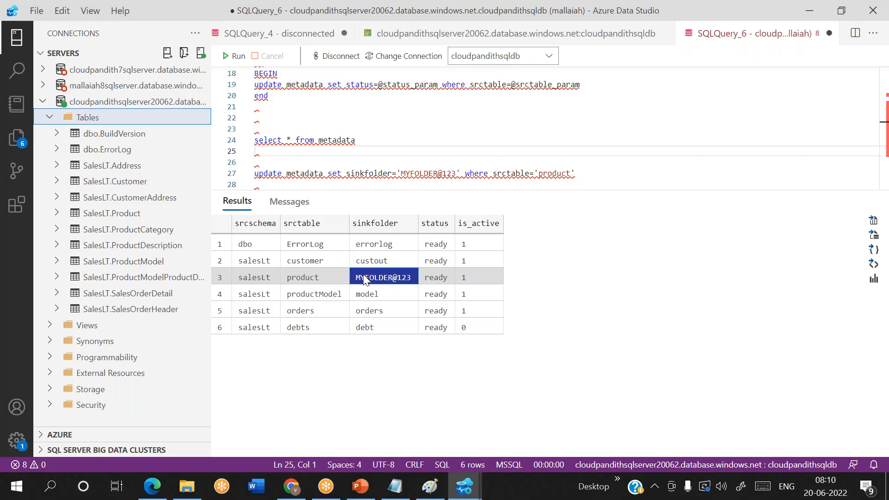
left_click(427, 279)
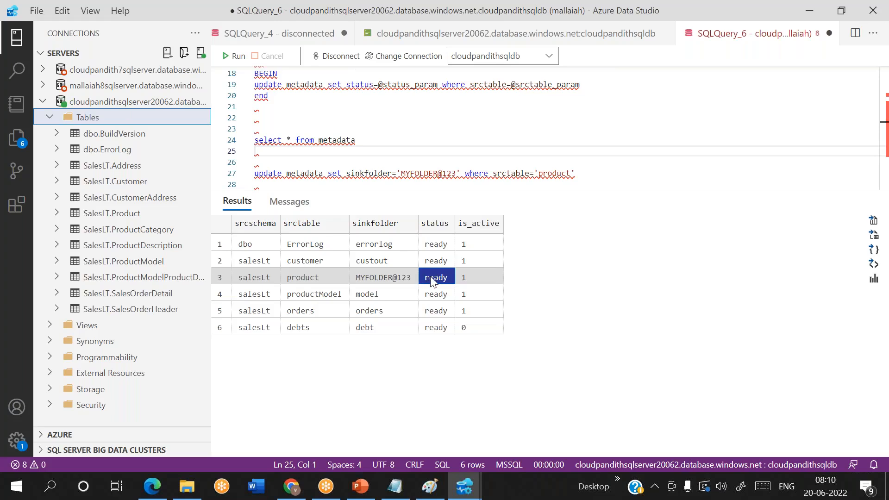
left_click(292, 486)
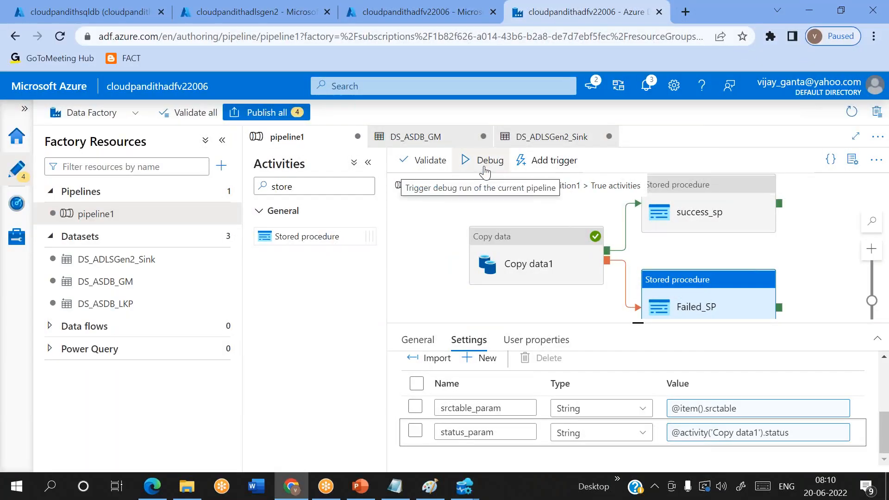
Step: Debug pipeline1 and refresh the output, checking Get Metadata1's input table as activities succeed
left_click(487, 161)
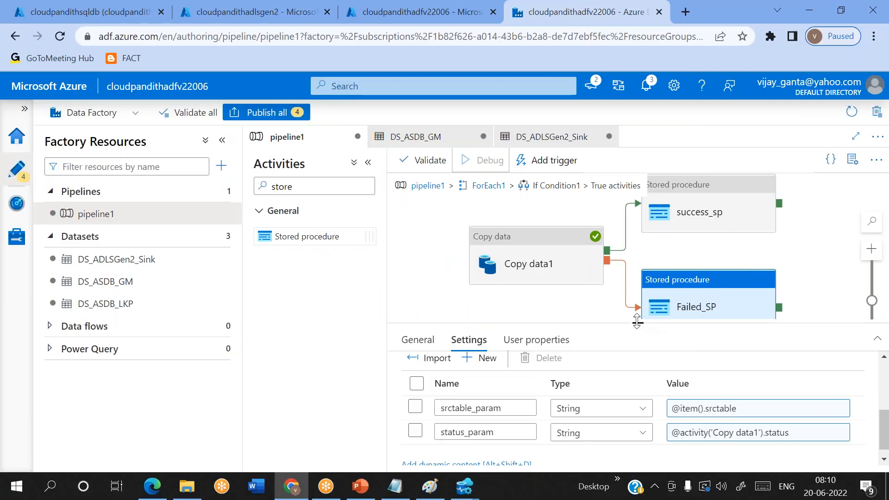
left_click(222, 139)
left_click_drag(541, 319, 542, 228)
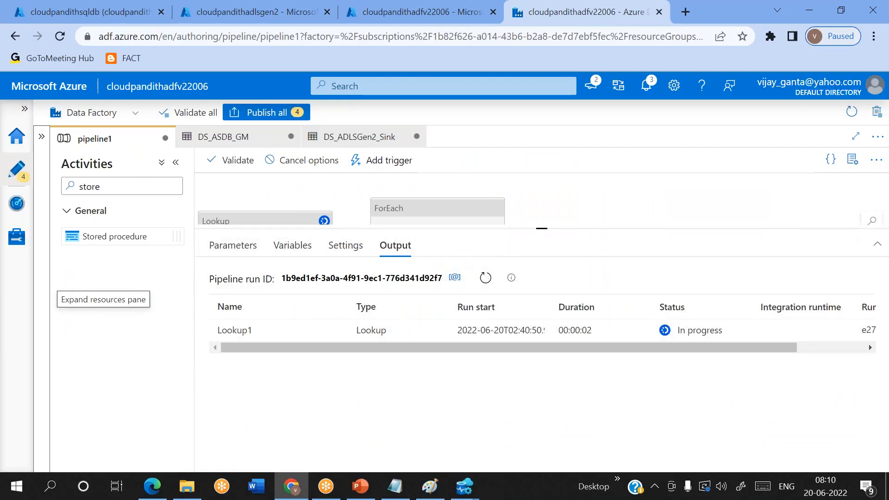
left_click(485, 278)
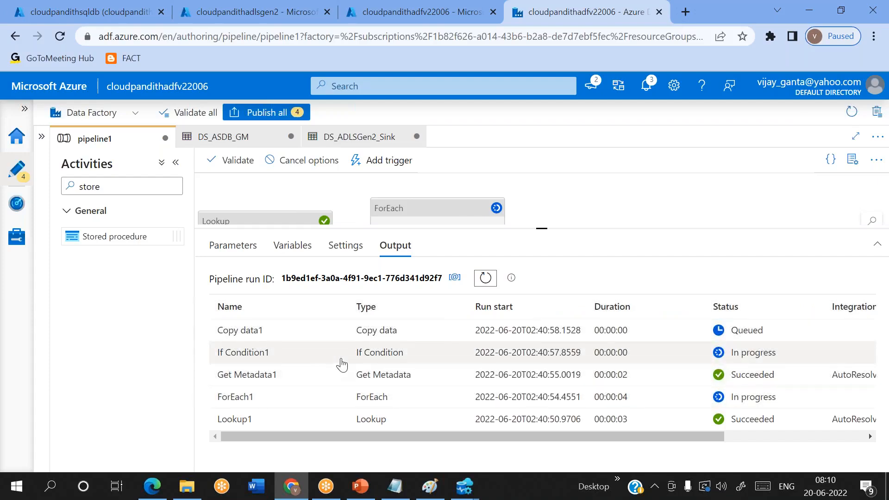
left_click(315, 374)
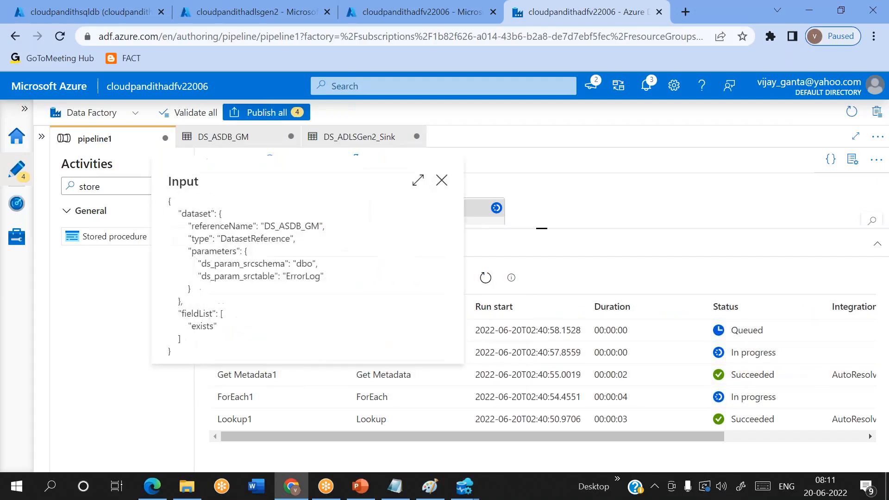
left_click(337, 374)
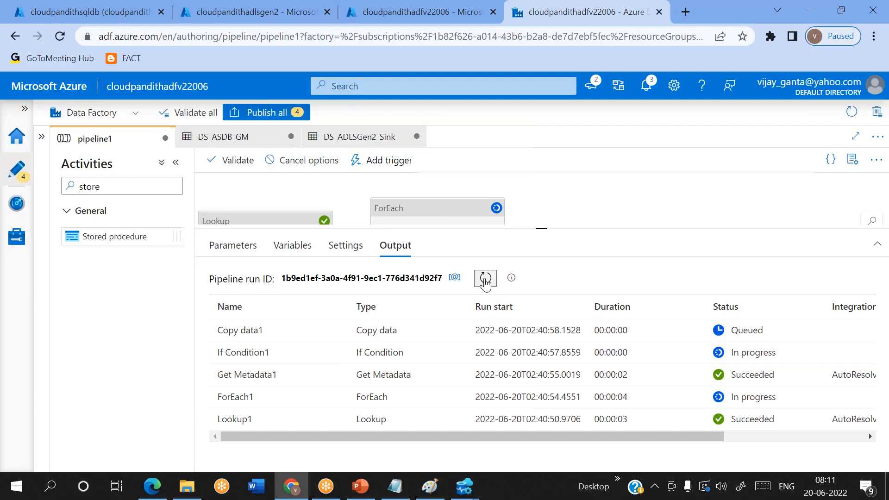
left_click(485, 278)
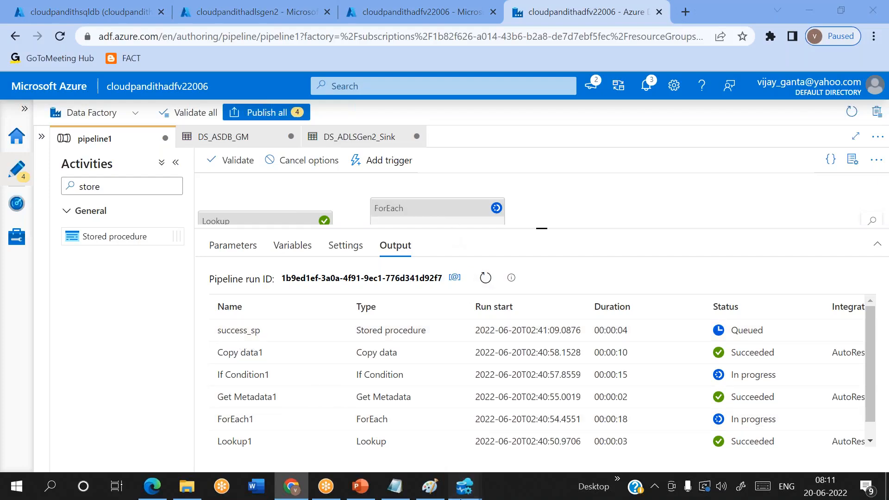
left_click(464, 486)
Step: Rerun 'select * from metadata' and confirm the ErrorLog row's status reads Succeeded
left_click(412, 432)
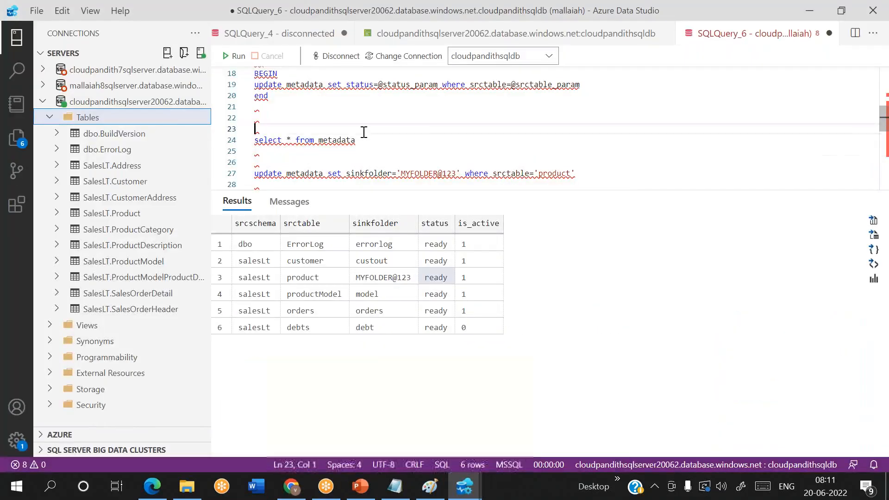
left_click_drag(368, 141, 255, 140)
left_click(235, 56)
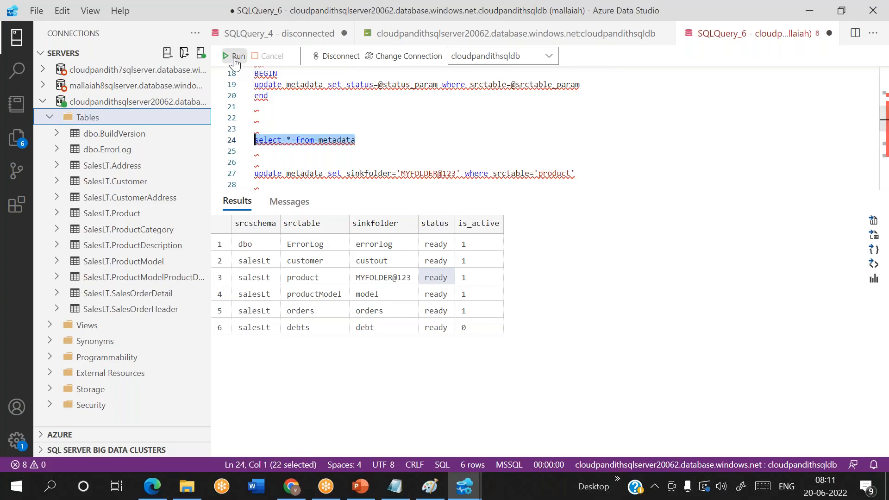
left_click(445, 245)
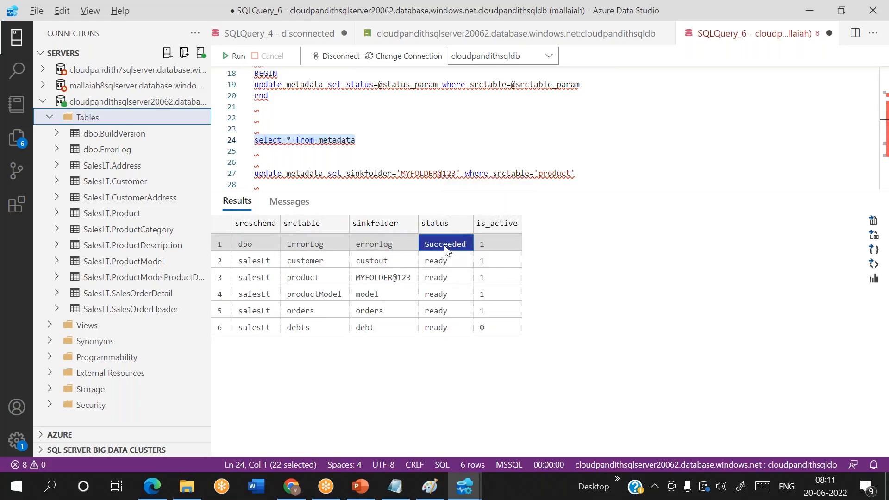
key("alt+Tab")
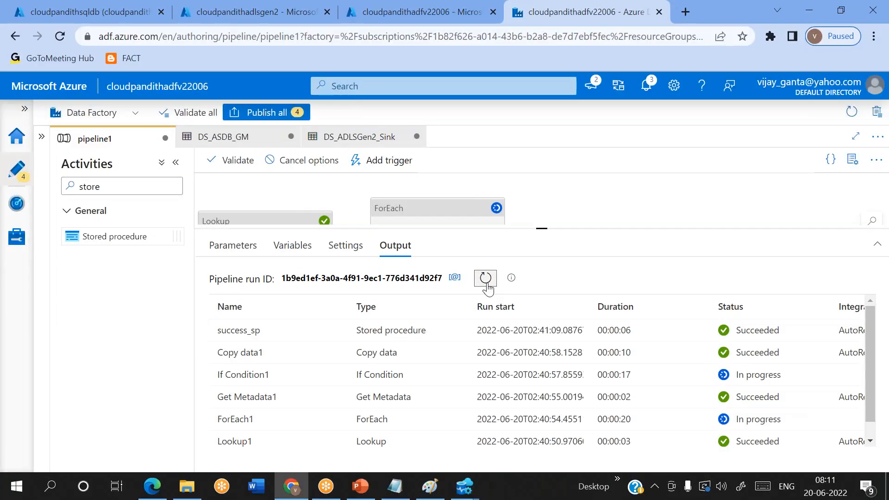
Step: Refresh the run output, checking Get Metadata1's input as the loop reaches customer, then product
left_click(485, 278)
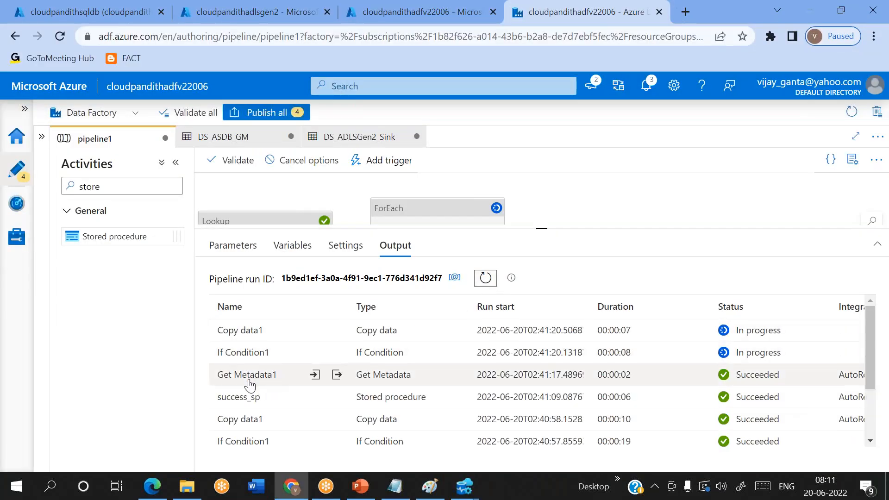
left_click(313, 375)
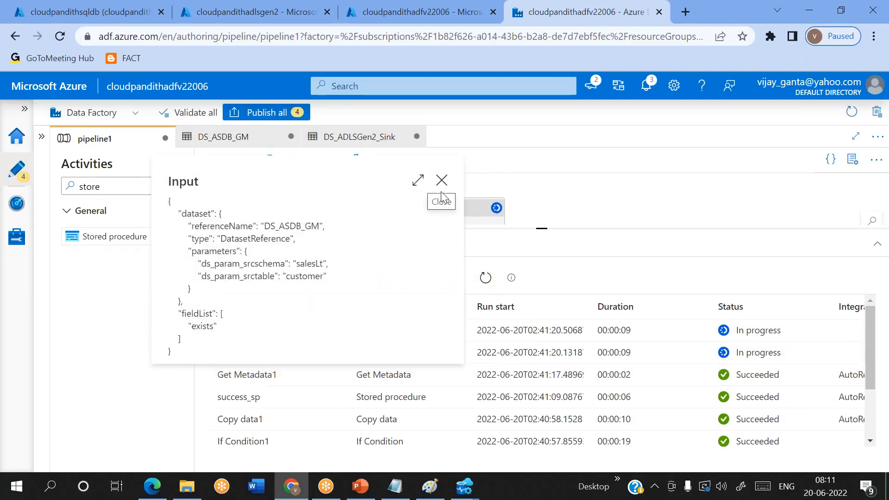
left_click(442, 182)
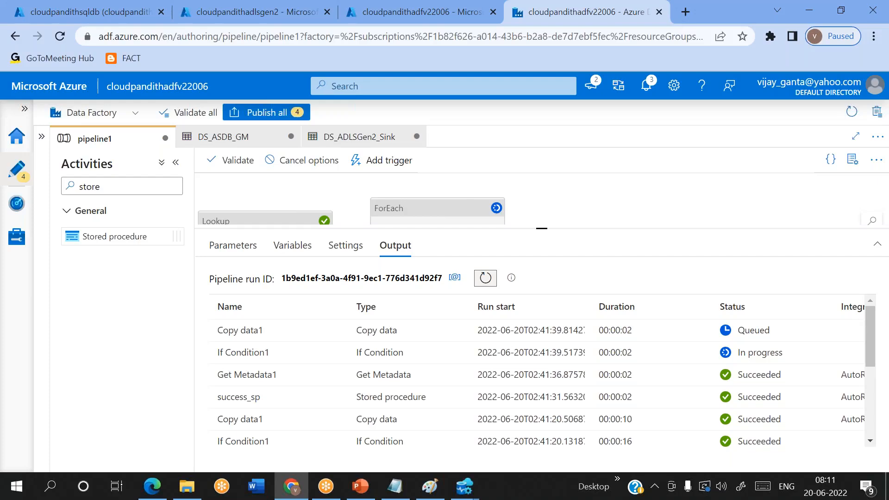
left_click(316, 377)
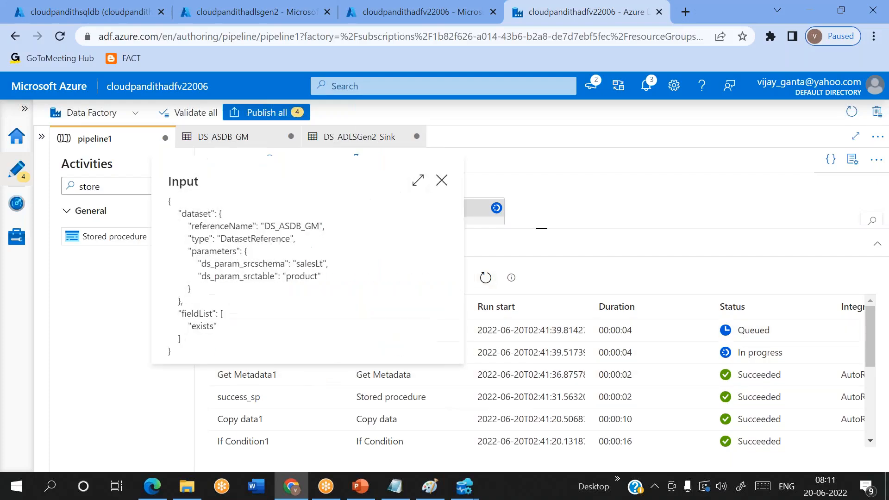
left_click(333, 372)
left_click(486, 279)
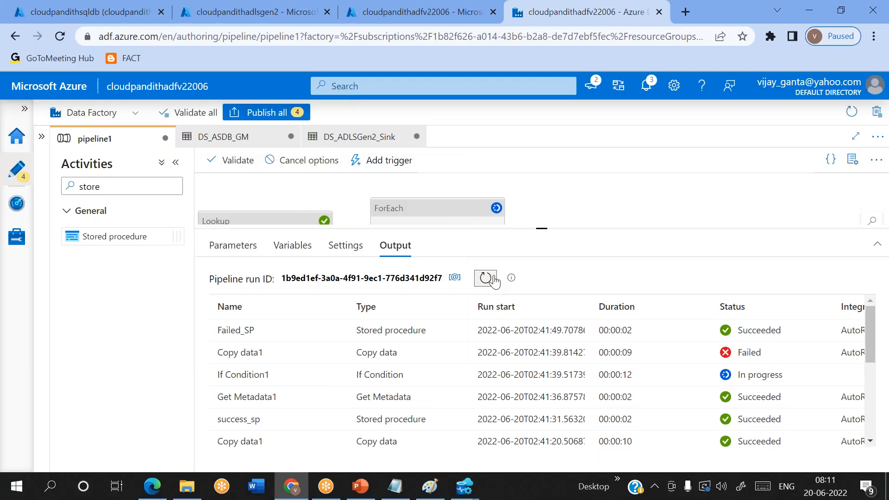
Step: Rerun the metadata query and confirm customer shows Succeeded and product shows Failed
left_click(217, 14)
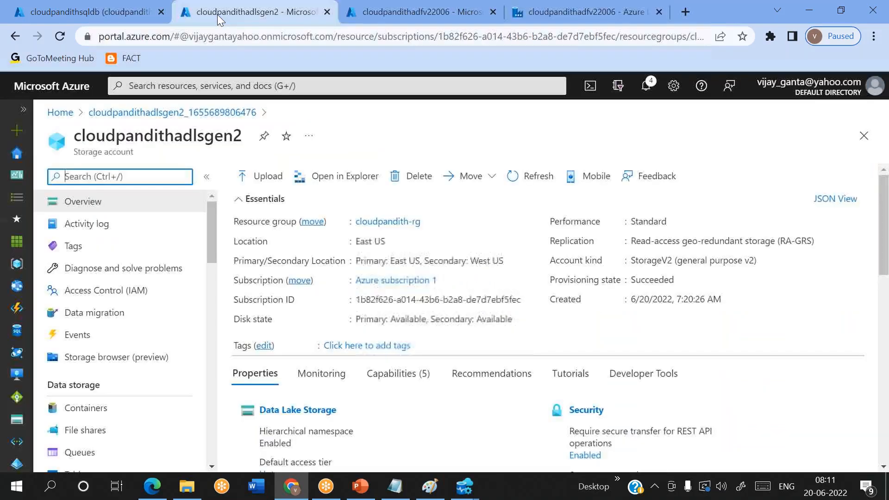
mouse_move(465, 486)
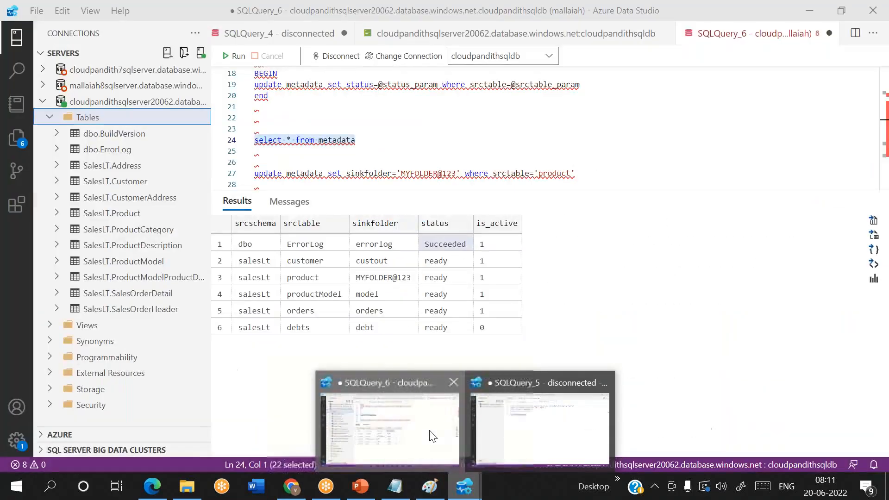
left_click(393, 424)
left_click(235, 56)
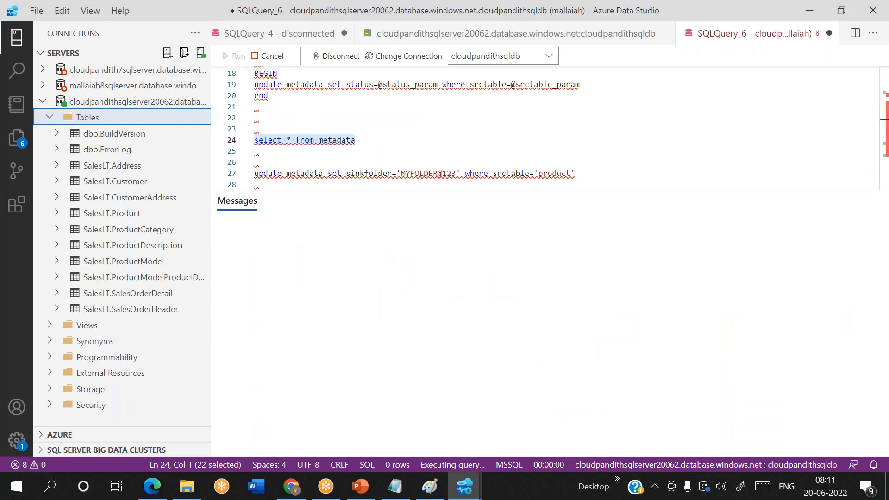
left_click(435, 276)
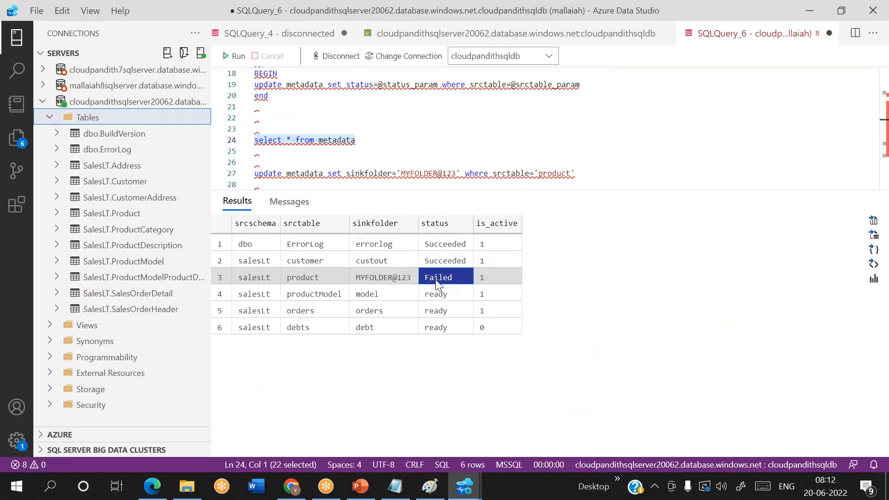
key("alt+Tab")
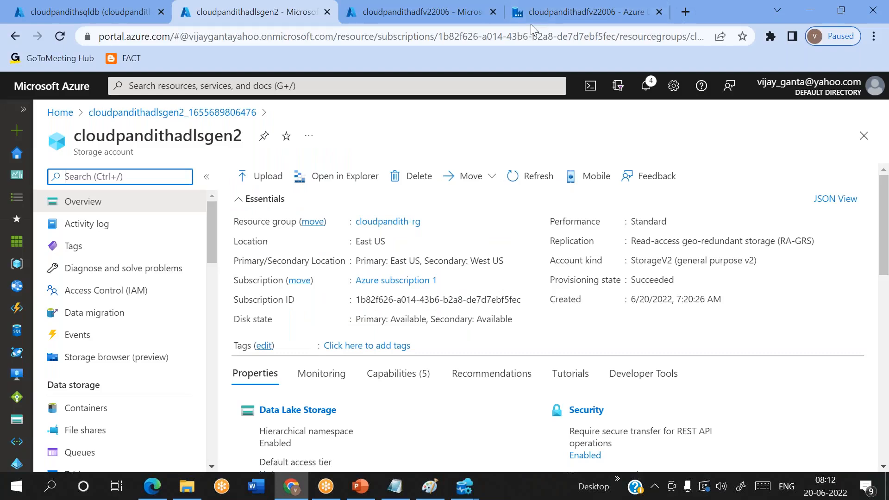
Step: Refresh the debug output, checking Get Metadata1 inputs for productModel and orders until ForEach1 fails
left_click(532, 19)
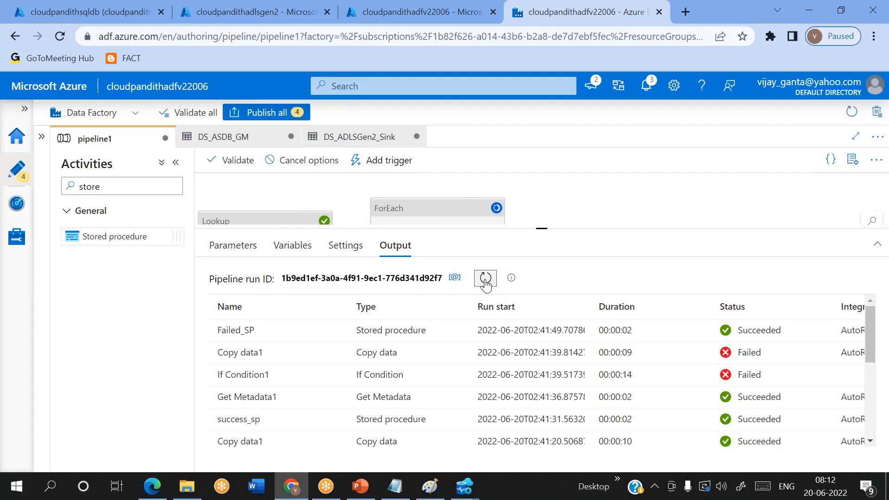
left_click(485, 279)
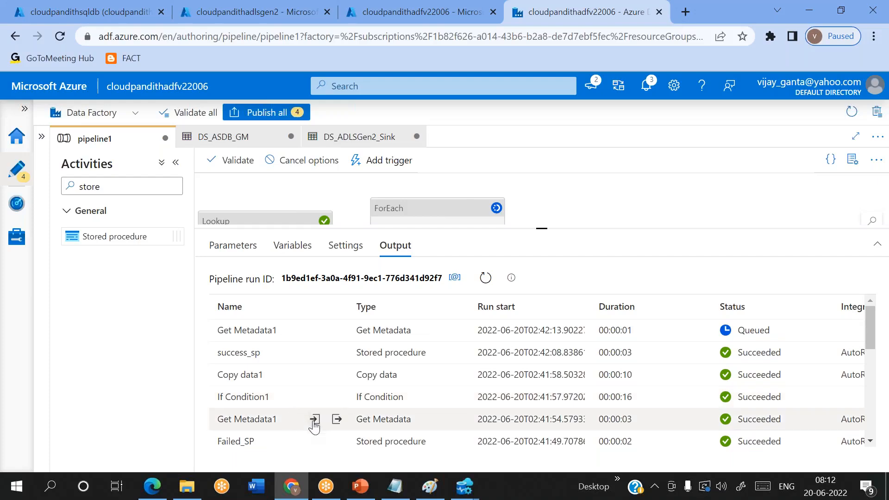
left_click(314, 420)
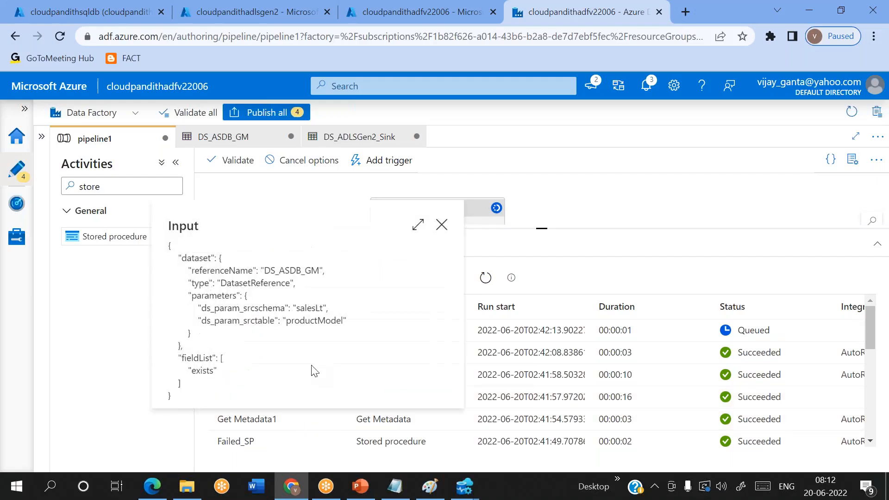
left_click(442, 225)
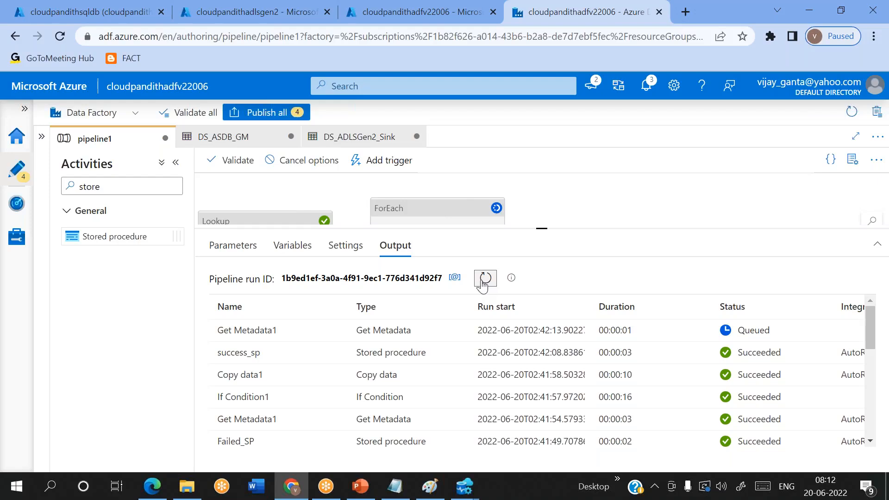
mouse_move(324, 338)
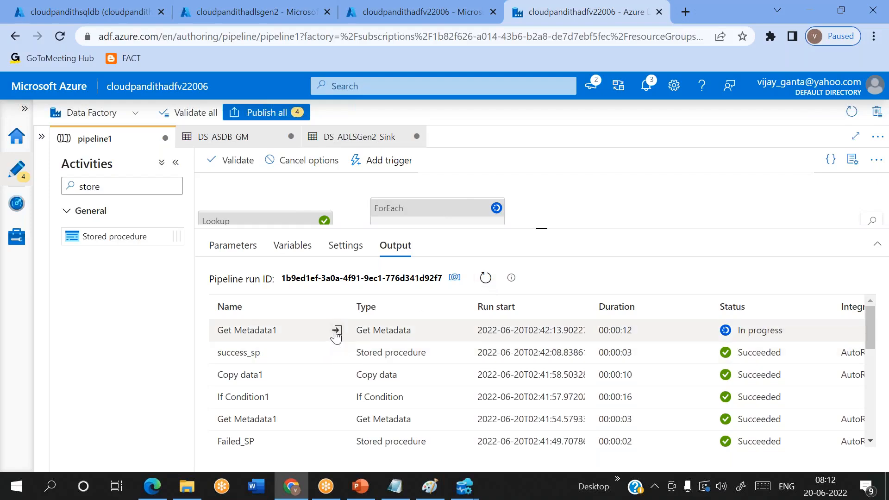
left_click(315, 331)
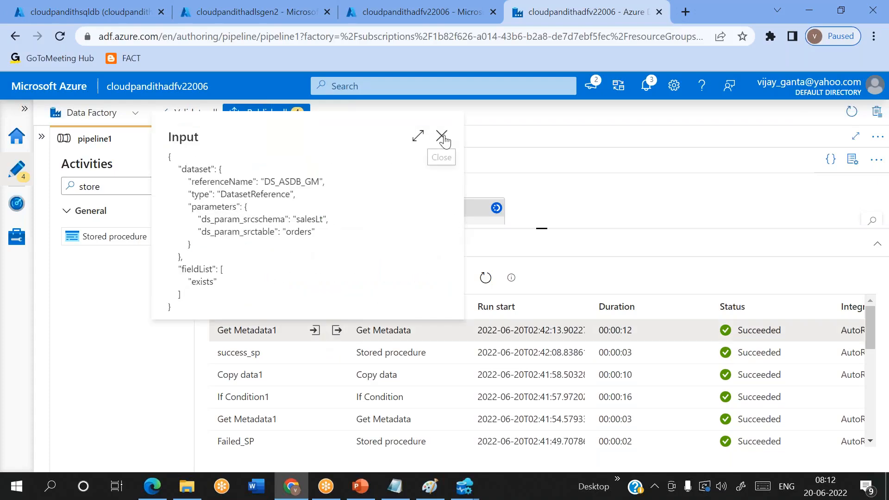
left_click(442, 136)
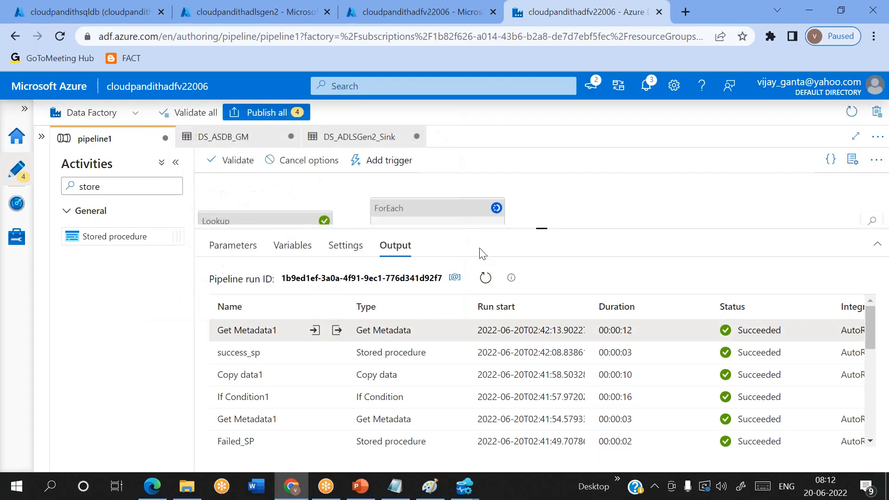
left_click(486, 278)
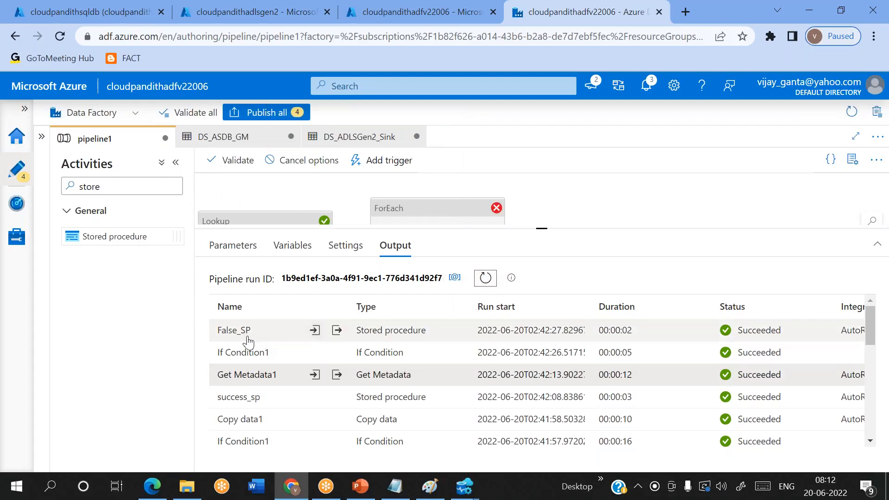
left_click(220, 10)
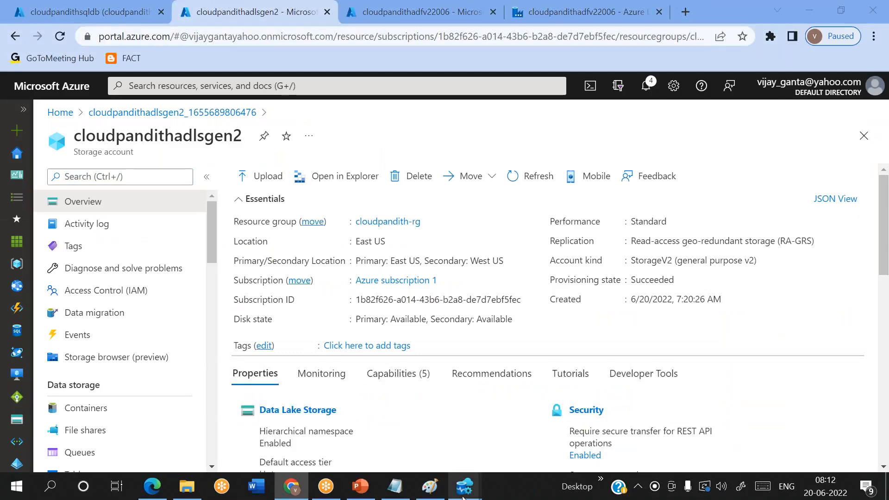
Step: Rerun the metadata query showing productModel Succeeded and orders 'Failed', then return to Data Factory
mouse_move(464, 486)
left_click(387, 421)
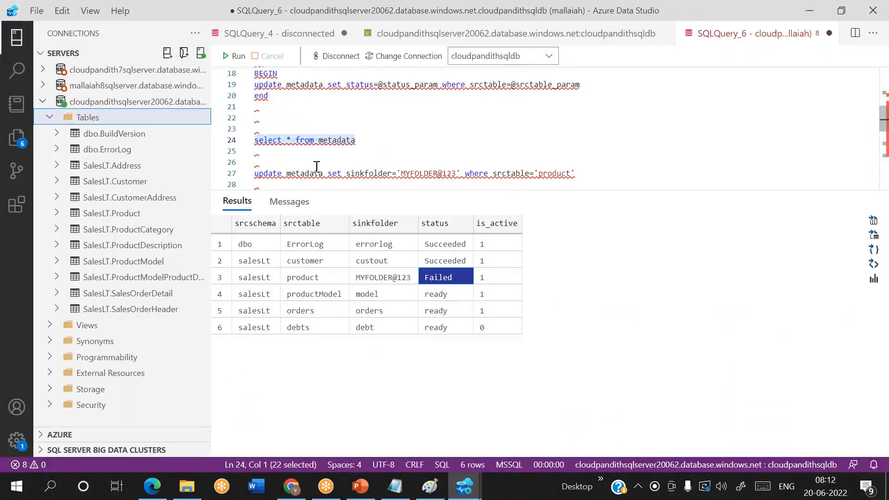
left_click(236, 55)
left_click(373, 139)
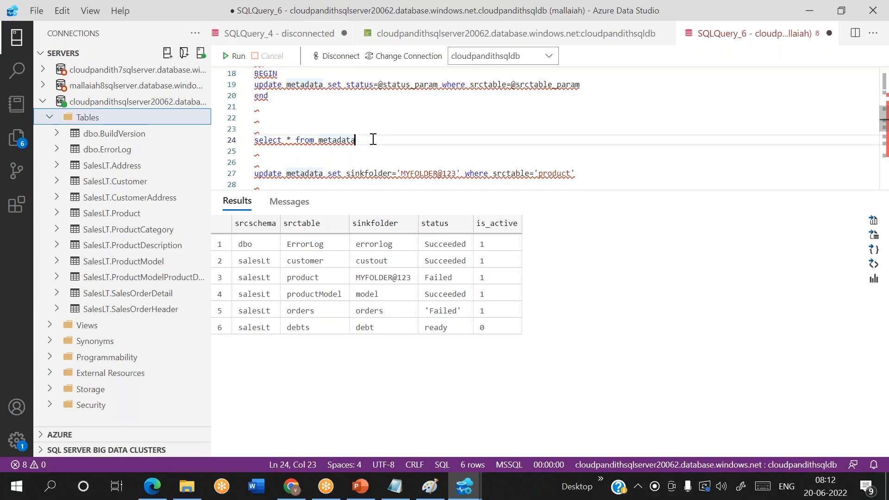
key("alt+Tab")
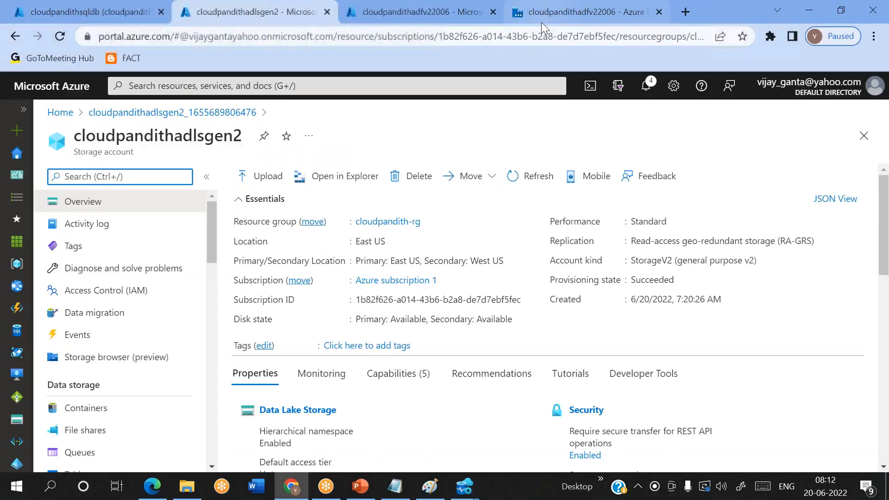
left_click(543, 20)
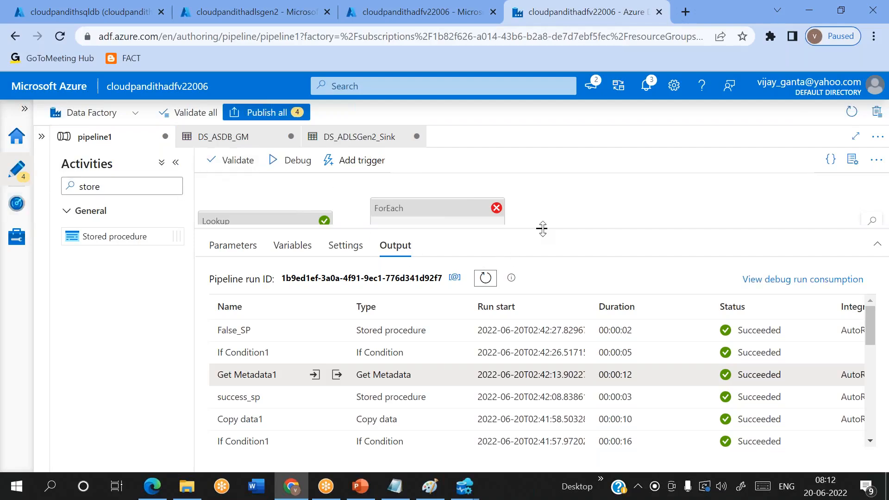
Step: In If Condition1's false branch, set False_SP's status_param to Failed without quotes
left_click(227, 138)
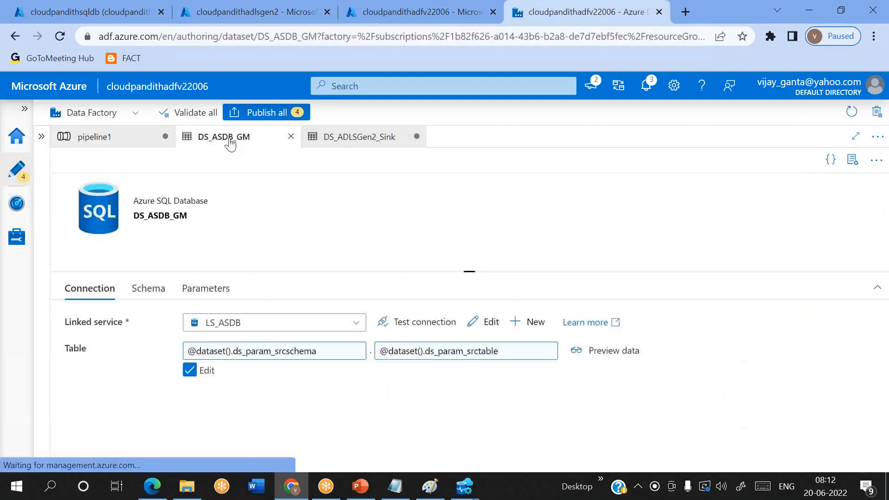
left_click(356, 143)
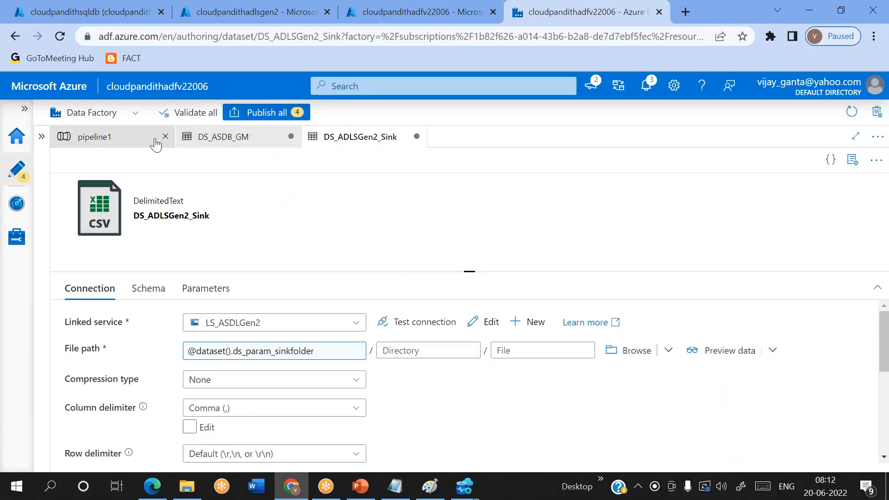
left_click(131, 138)
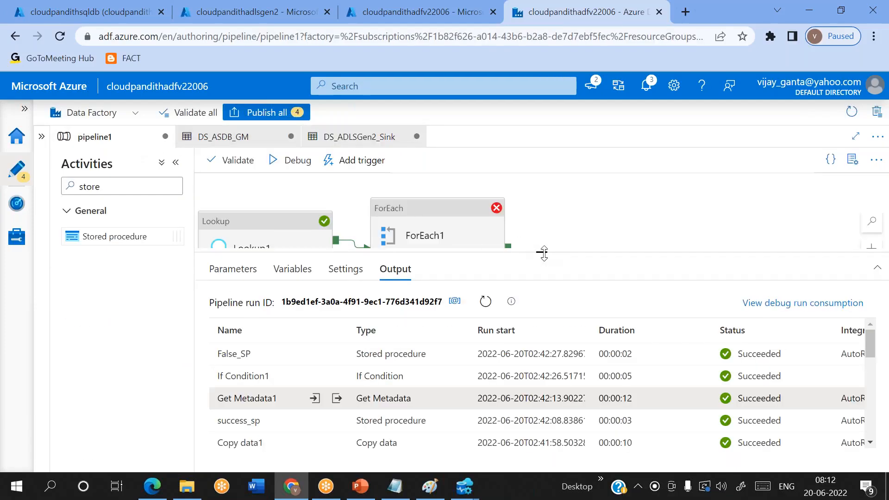
left_click_drag(544, 252, 543, 299)
left_click(479, 273)
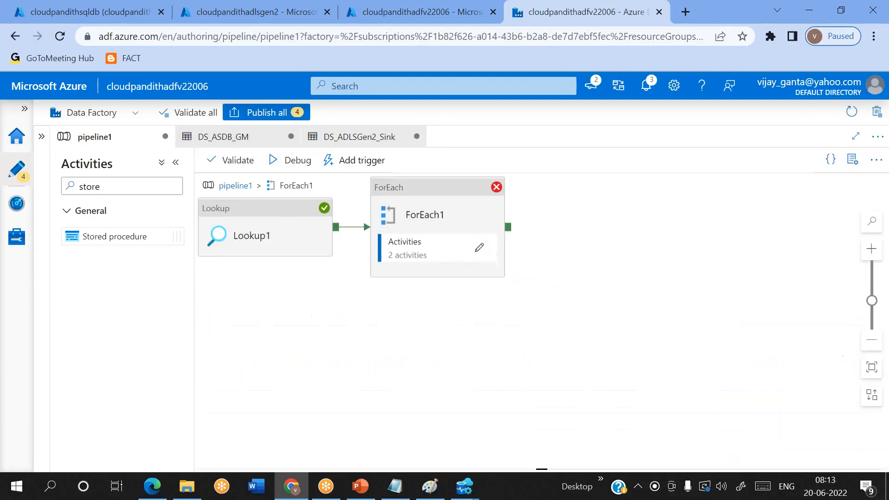
left_click(666, 281)
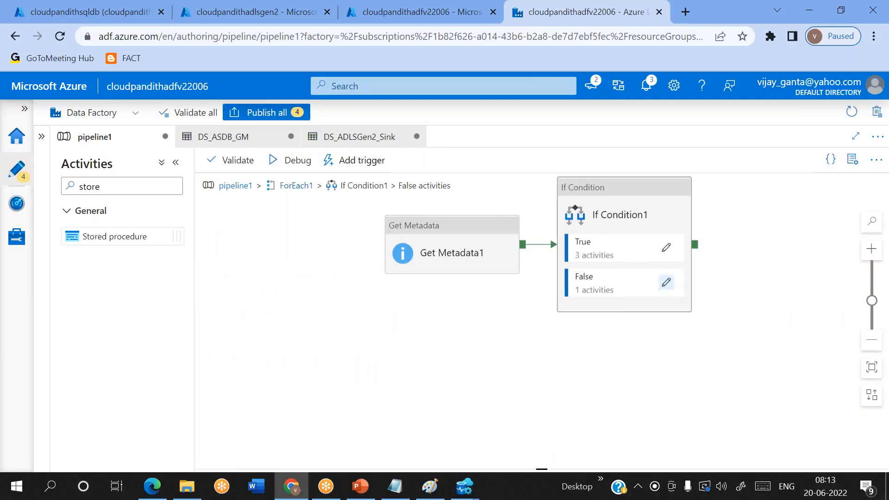
left_click(565, 212)
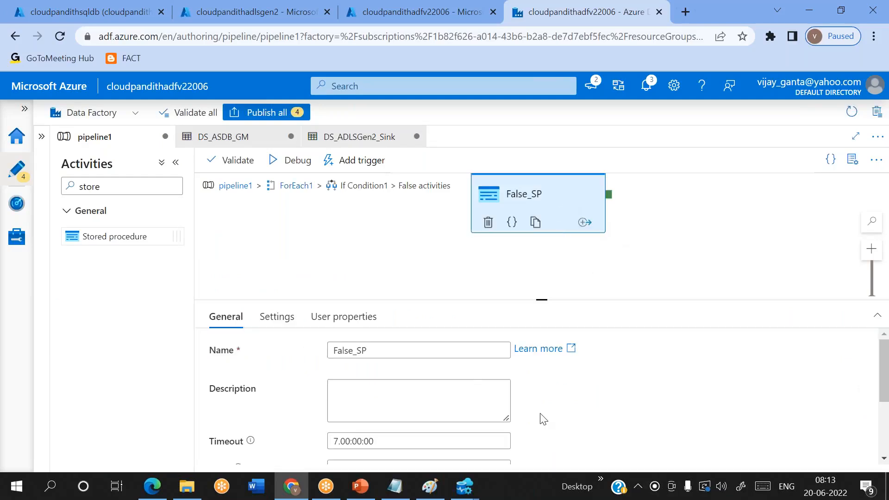
left_click(264, 324)
scroll(560, 411, "down", 2)
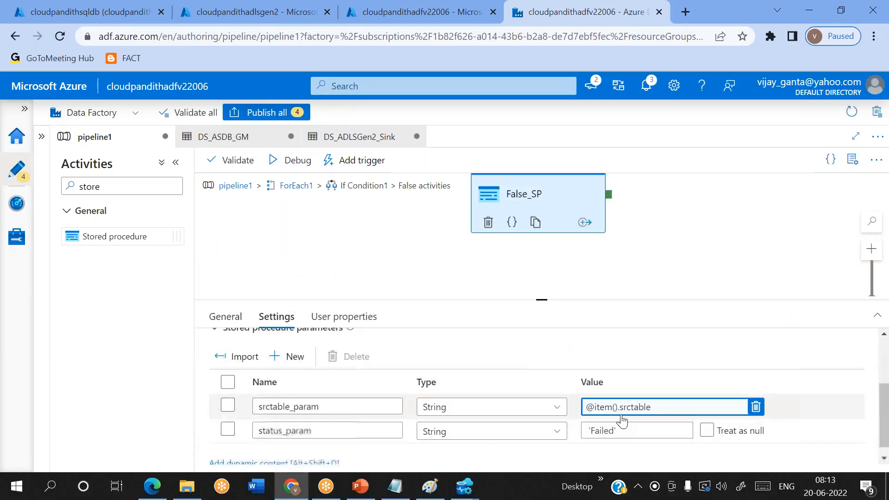
left_click(635, 434)
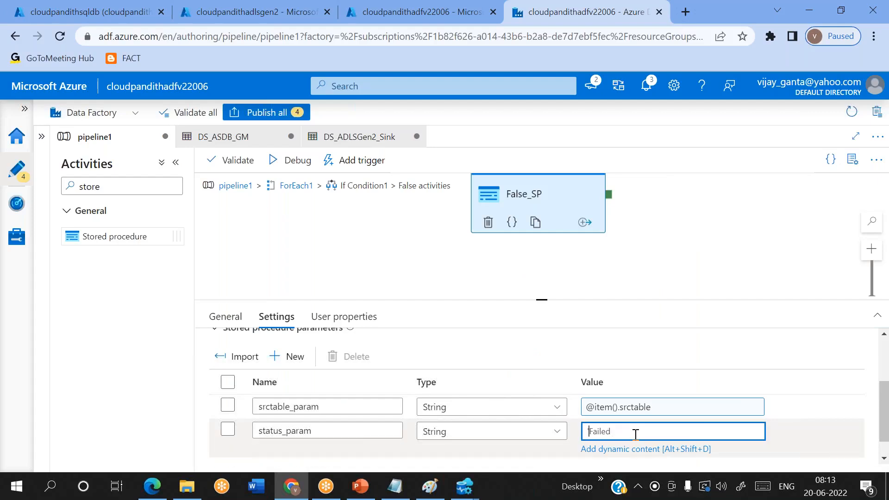
Step: Rerun 'select * from metadata' in the SQLQuery_6 window
left_click(465, 486)
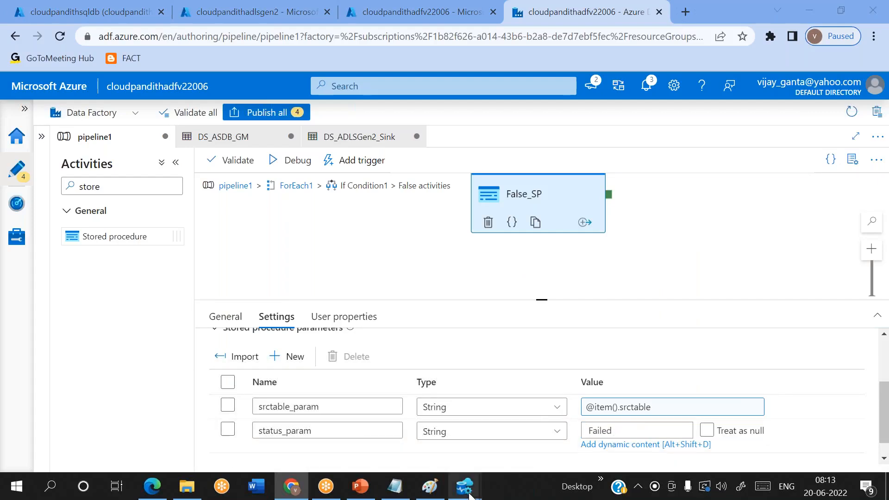
left_click(408, 442)
left_click_drag(390, 143, 244, 139)
left_click(235, 56)
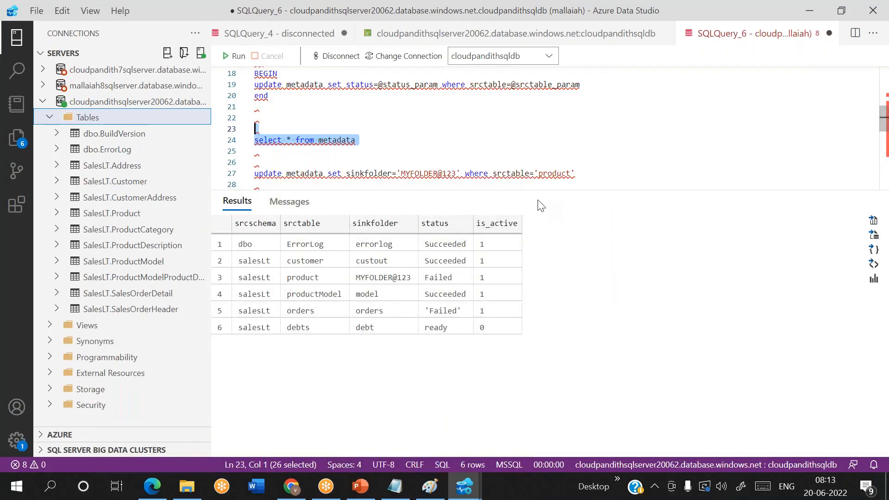
Step: Run update metadata set status='Failed' where srctable='orders'
left_click(393, 142)
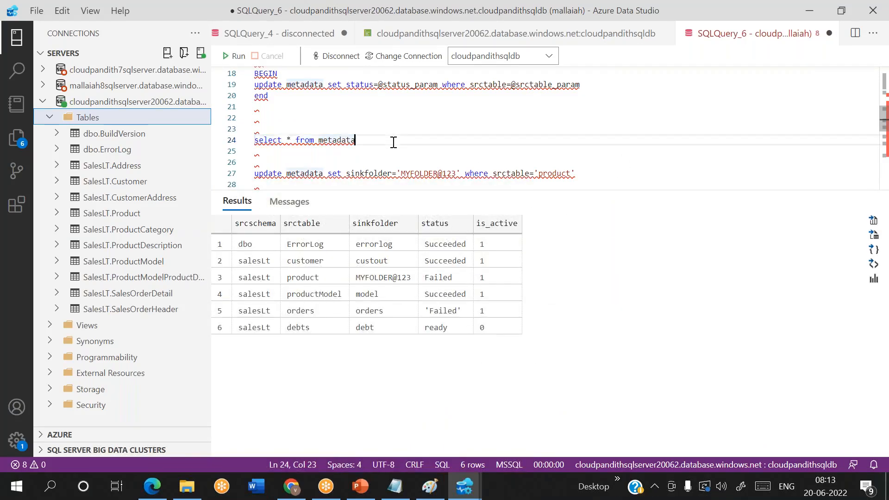
key("Return")
key("Return")
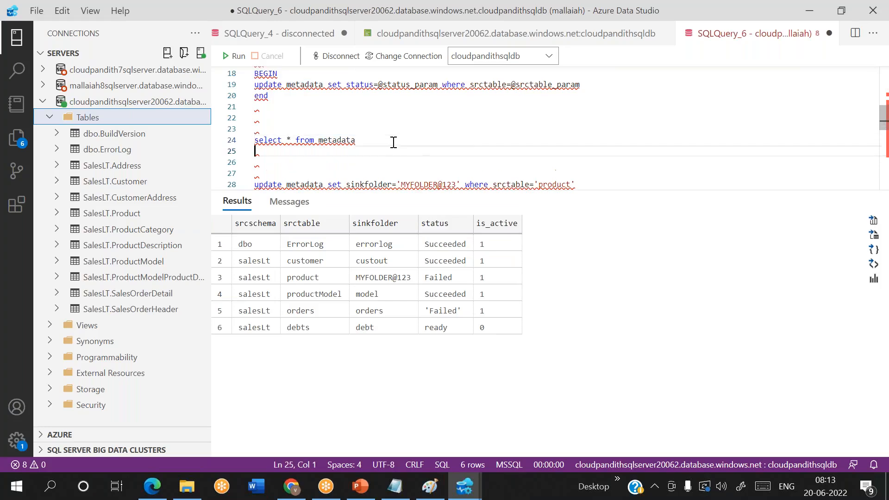
type("update ")
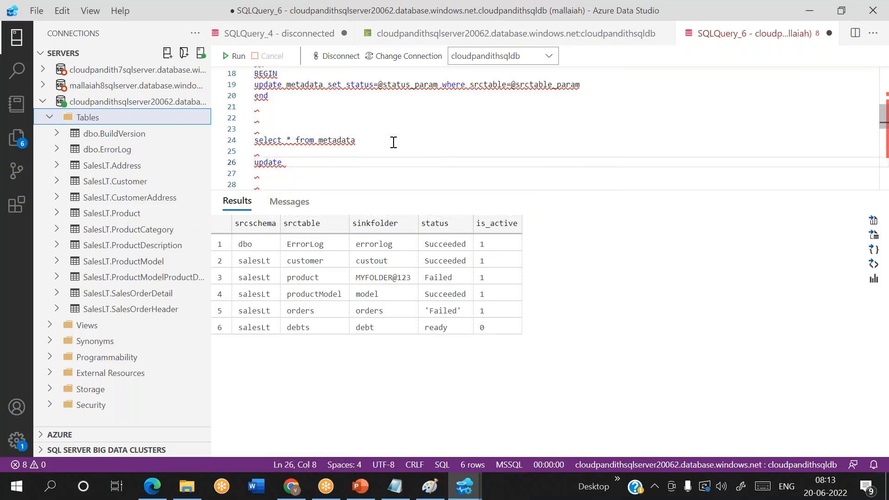
type(",")
type("metadata")
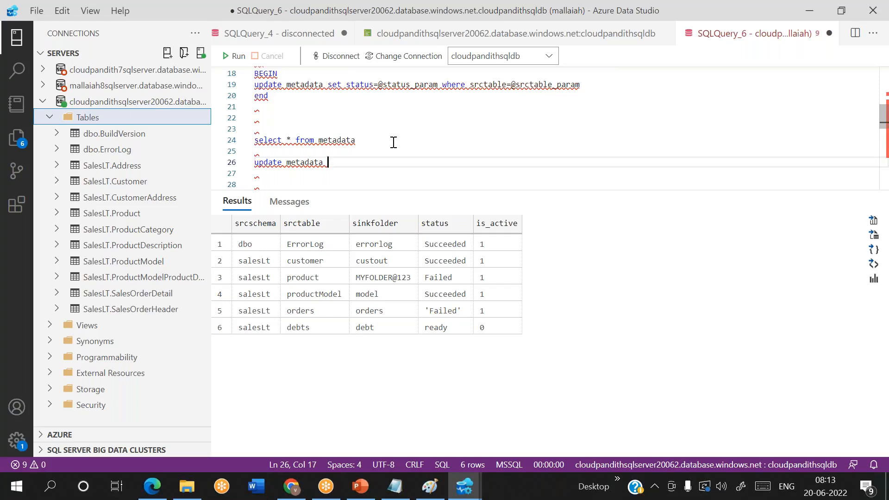
type("set status=")
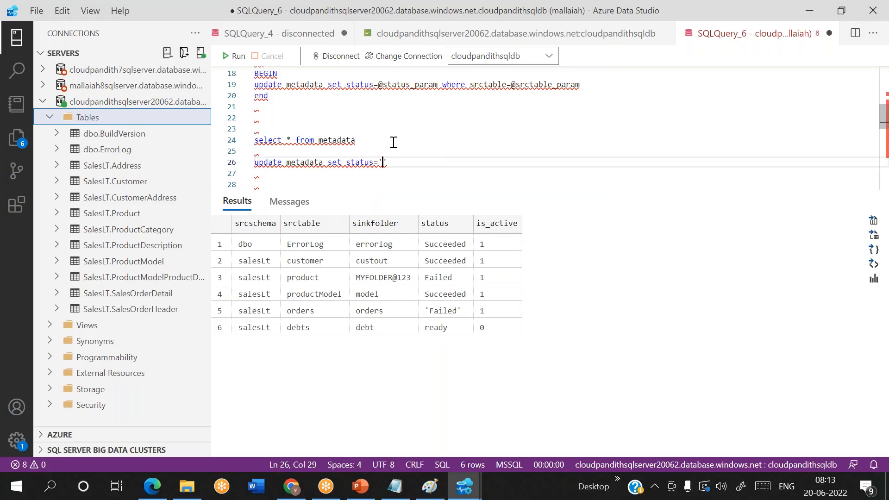
type("'Failed' where srctable")
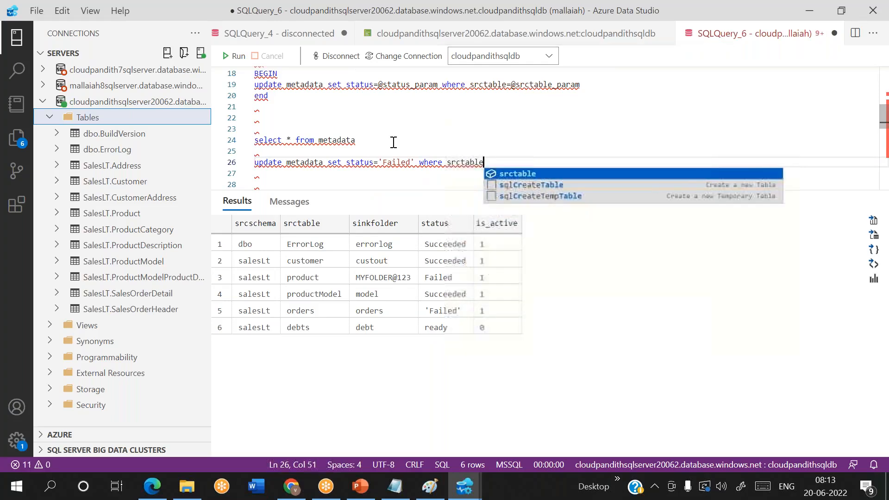
type("='orders'")
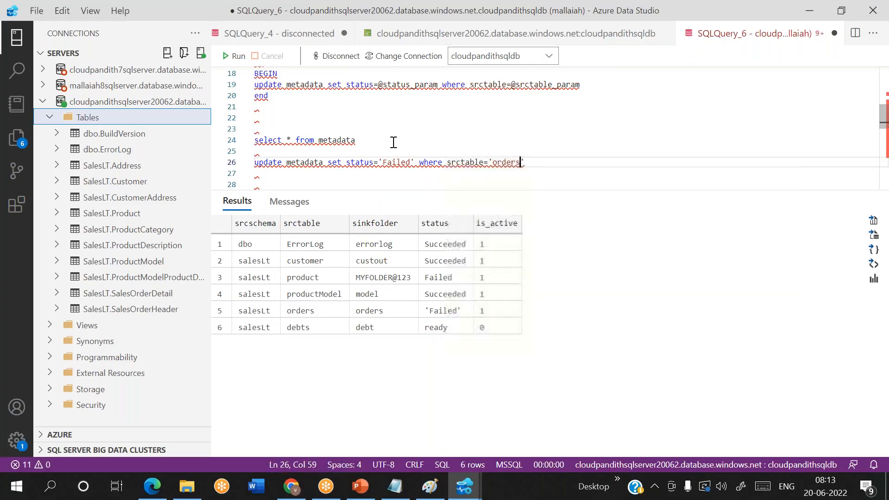
key("shift+Home")
left_click(235, 56)
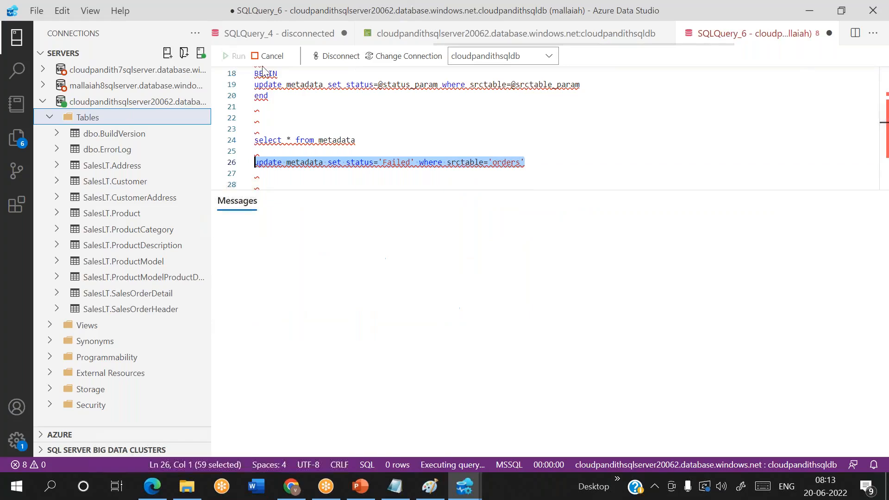
Step: Rerun the metadata select and check every row's status, with orders now reading Failed
left_click(372, 138)
left_click_drag(372, 138, 243, 147)
left_click(236, 55)
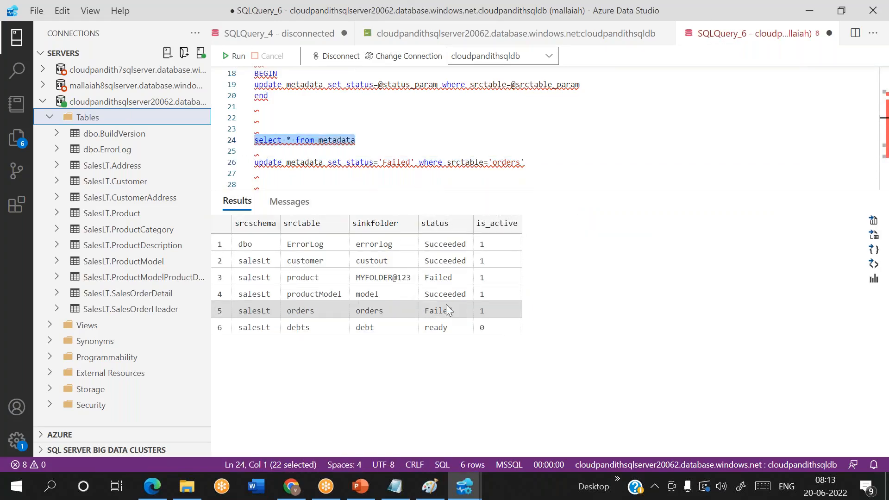
left_click(443, 313)
left_click(439, 278)
left_click(439, 293)
left_click(444, 260)
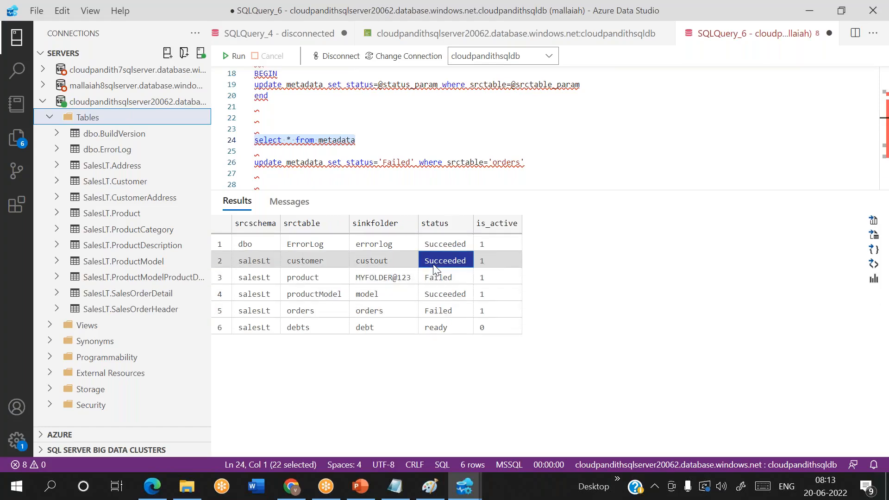
left_click(451, 247)
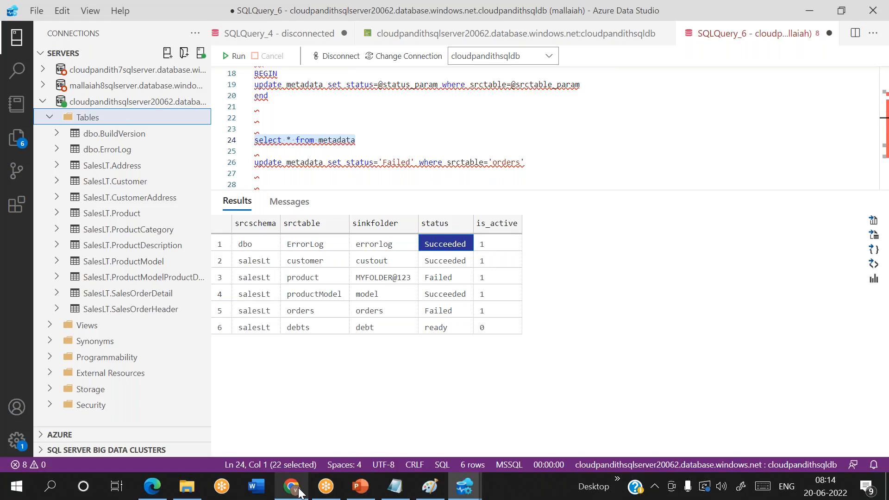
left_click(299, 492)
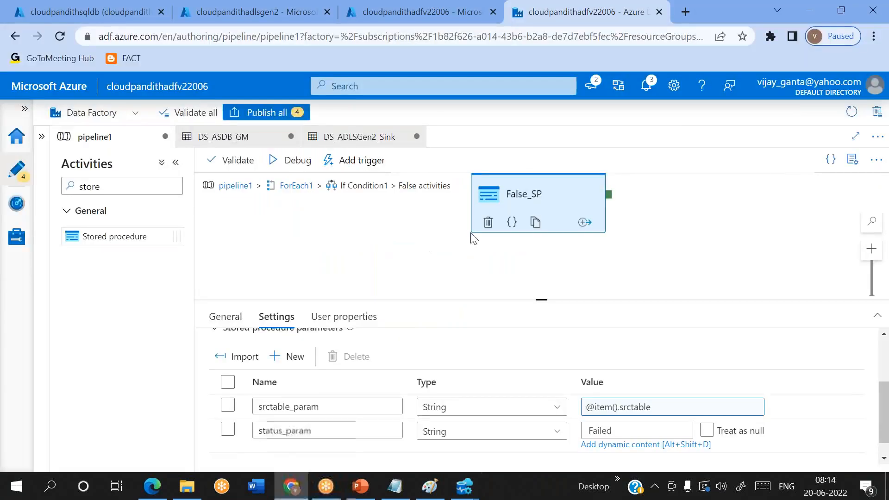
Step: Return to pipeline1's top-level canvas with Factory Resources showing, and select Lookup1
left_click(236, 186)
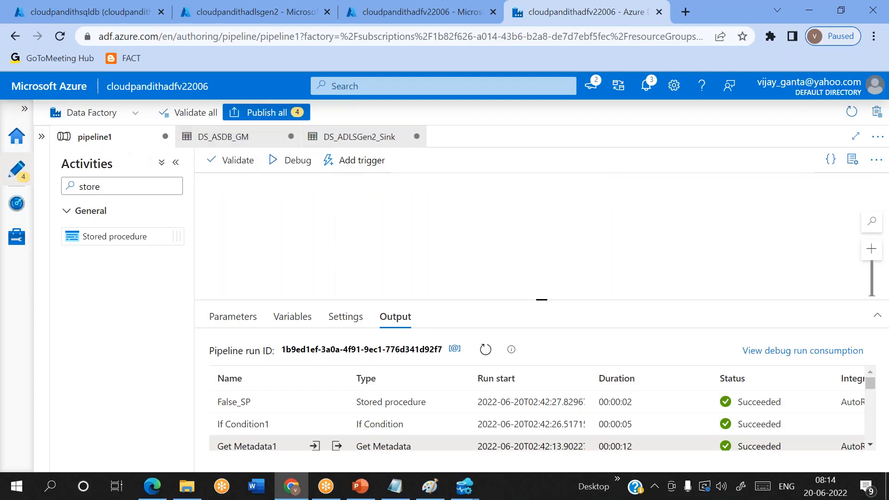
left_click(43, 138)
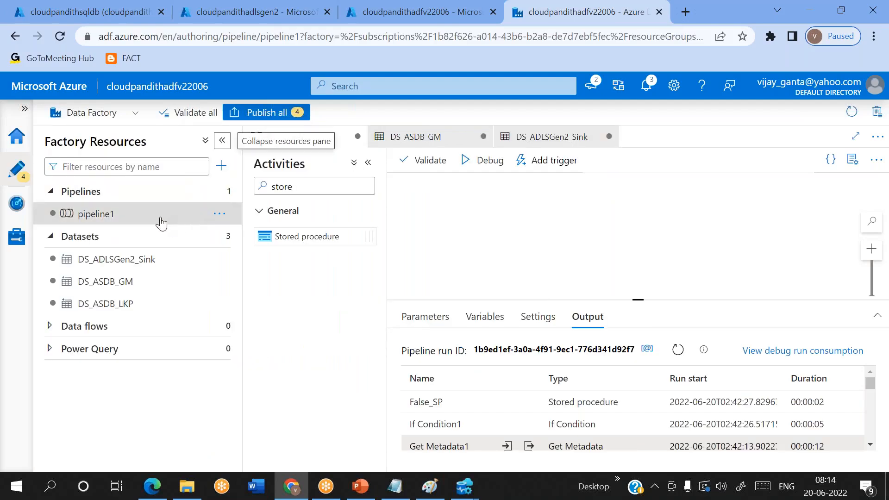
right_click(572, 228)
left_click(561, 244)
left_click(458, 244)
Step: Append and status<>'succeeded' to Lookup1's query, correcting the misspelled 'succceeded'
left_click_drag(642, 300, 639, 260)
left_click(477, 277)
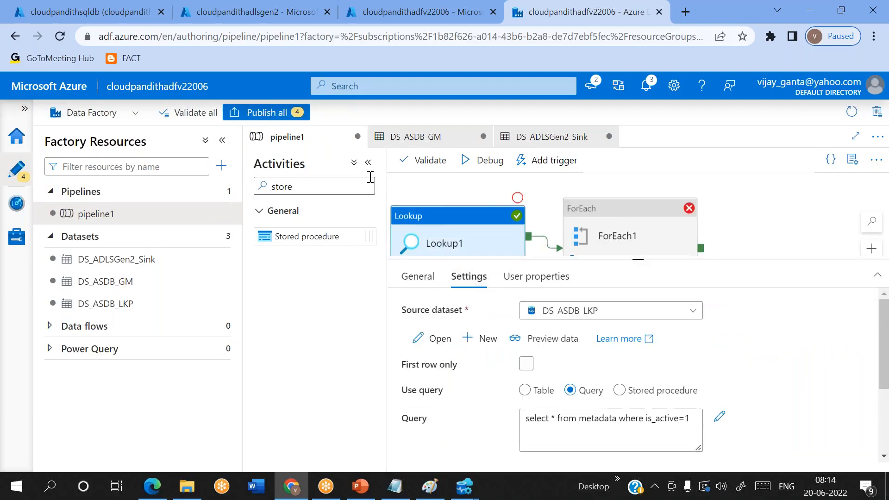
left_click(368, 162)
scroll(486, 343, "down", 1)
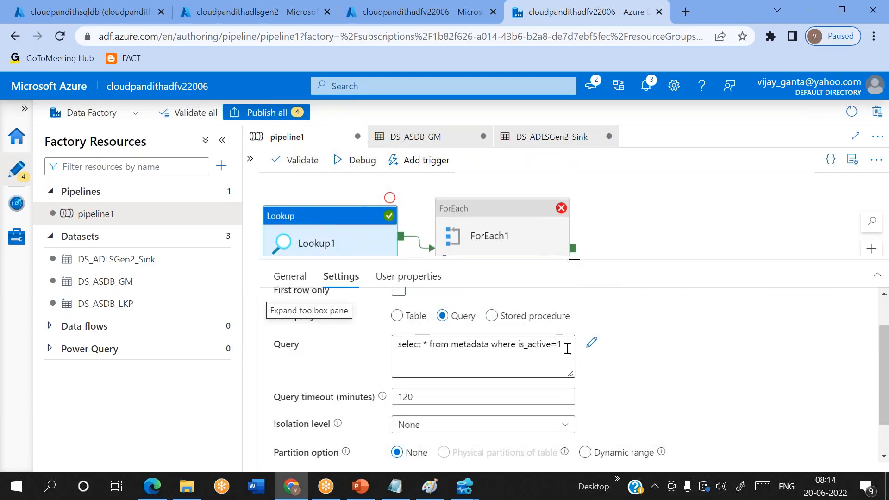
left_click(567, 348)
type("1")
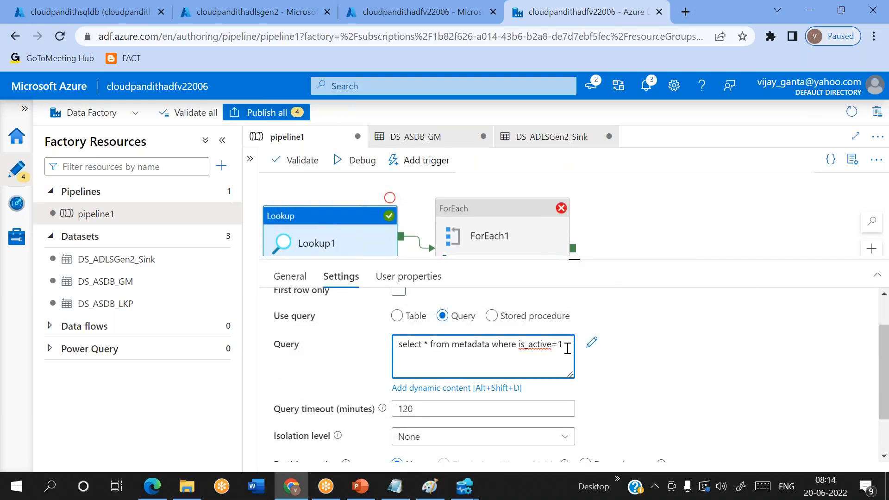
type(" and status<>'succceeded")
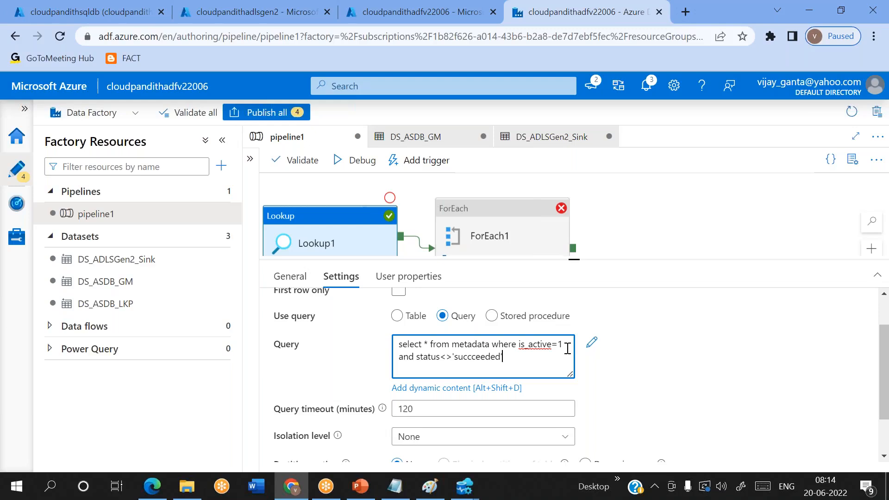
left_click(476, 355)
key("BackSpace")
key("alt+Tab")
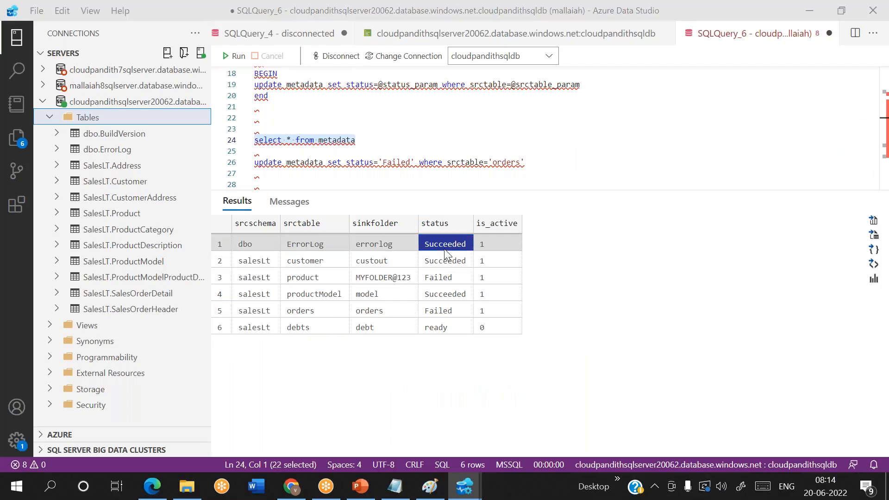
Step: Select the whole filtered Lookup1 query in Data Factory for copying
key("alt+Tab")
double_click(474, 357)
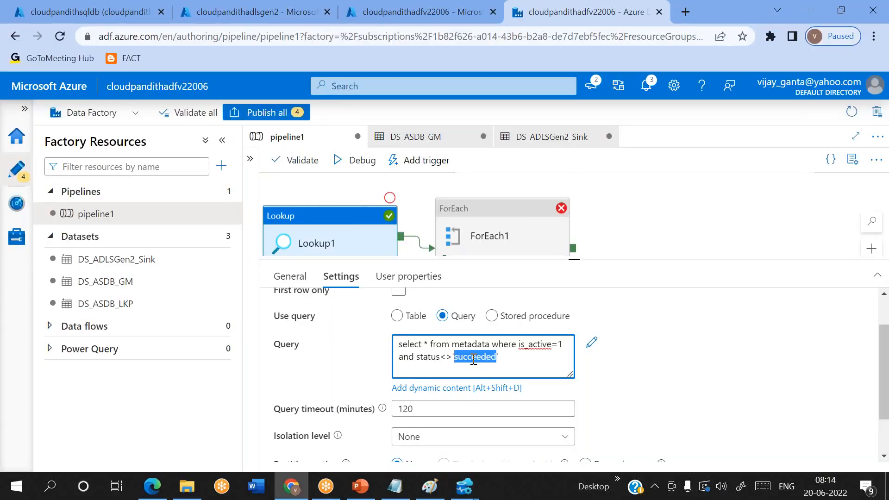
left_click_drag(517, 357, 389, 347)
key("ctrl+c")
Step: Paste the filtered query on line 29 and run it, returning only Failed product and orders
key("alt+Tab")
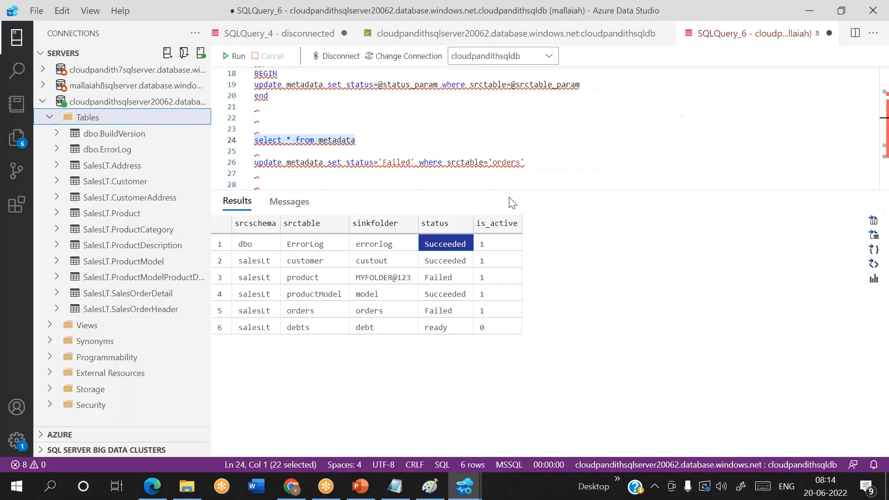
left_click(547, 160)
key("Return")
key("Return")
key("Return")
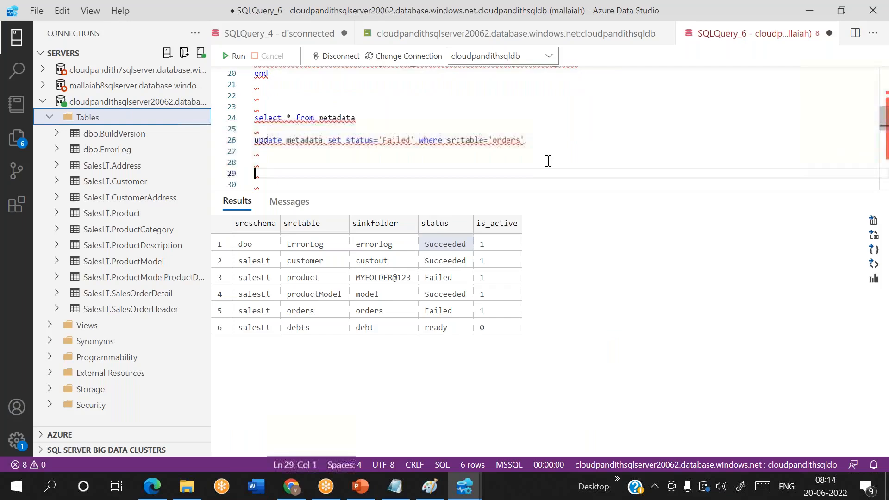
key("ctrl+v")
key("shift+Home")
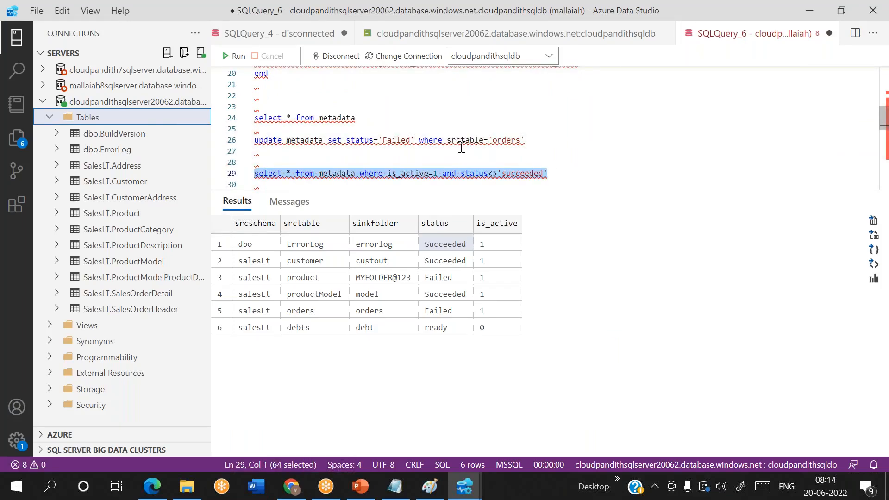
left_click(236, 56)
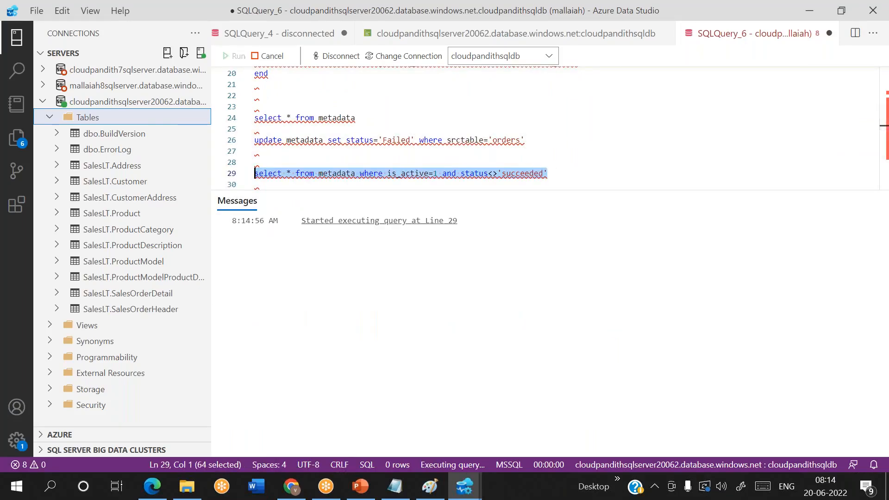
left_click(586, 185)
left_click(428, 246)
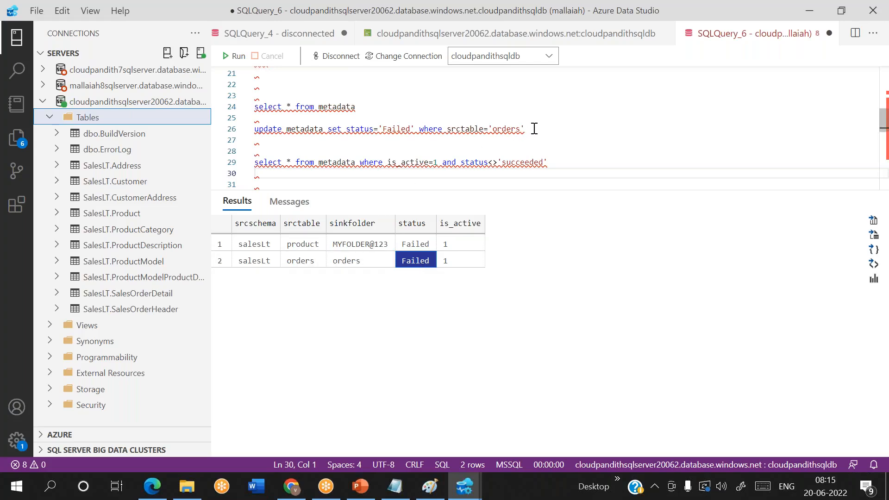
left_click_drag(356, 107, 254, 107)
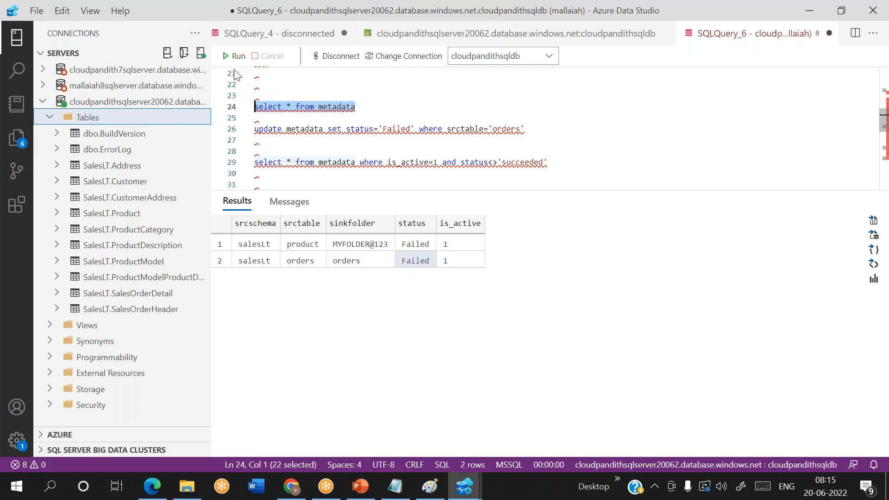
Step: Write update metadata set status='ready' where srctable='product' below line 24
left_click(227, 58)
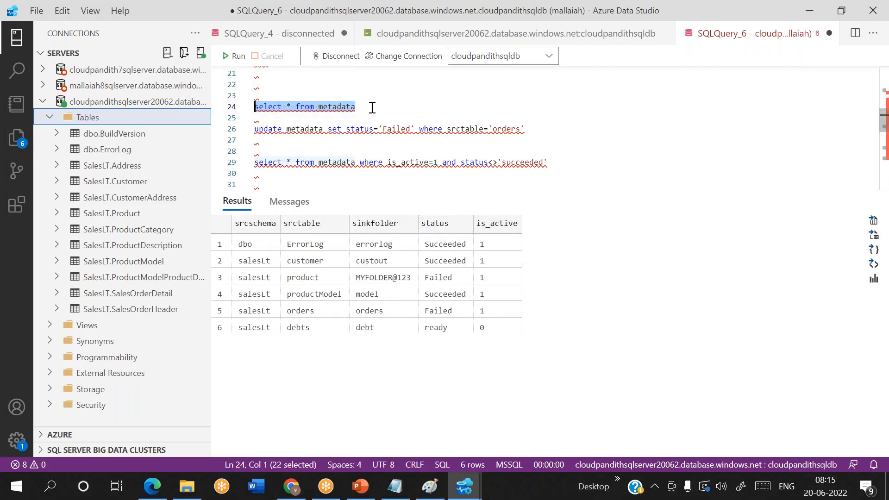
left_click(372, 107)
key("Return")
key("Return")
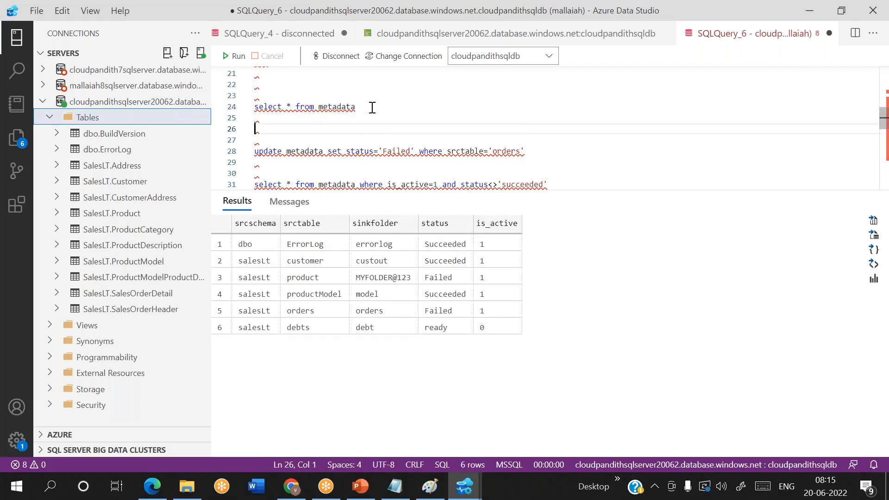
type("update met")
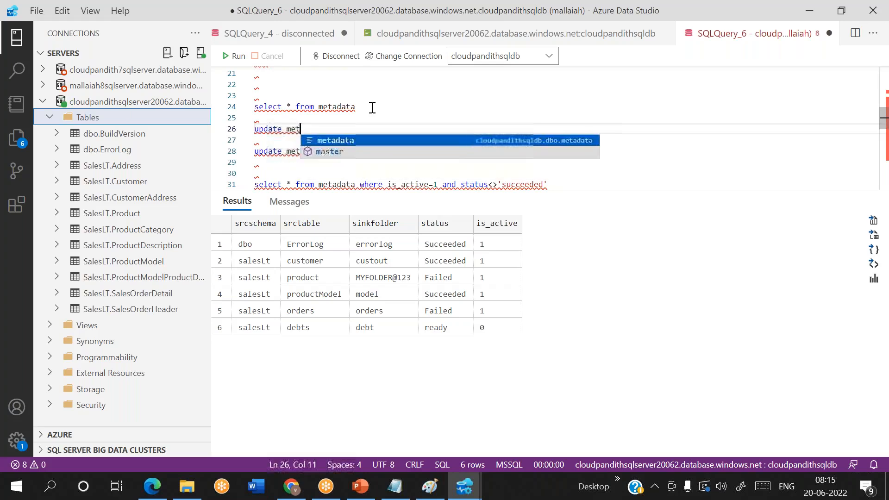
type("adata se")
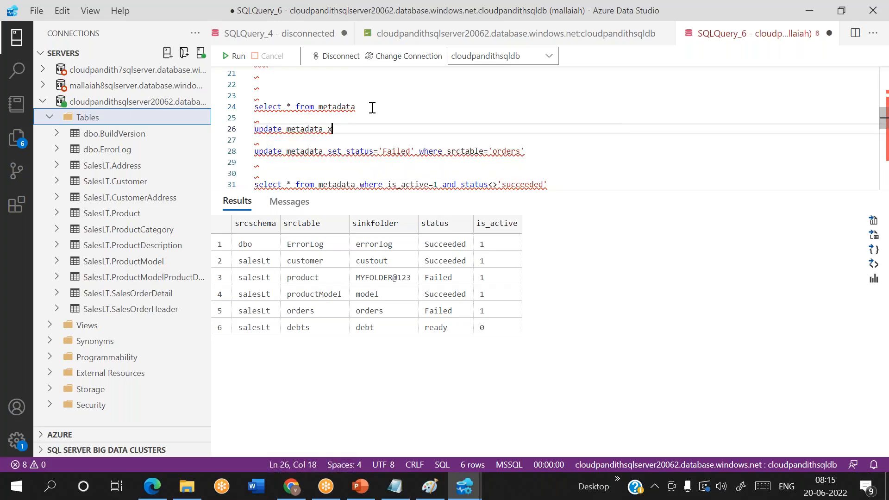
type("t")
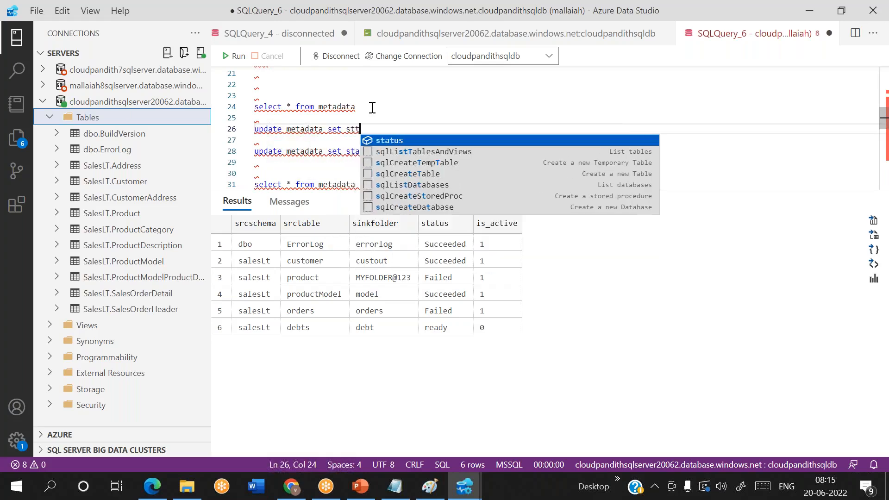
type(" status")
key("BackSpace")
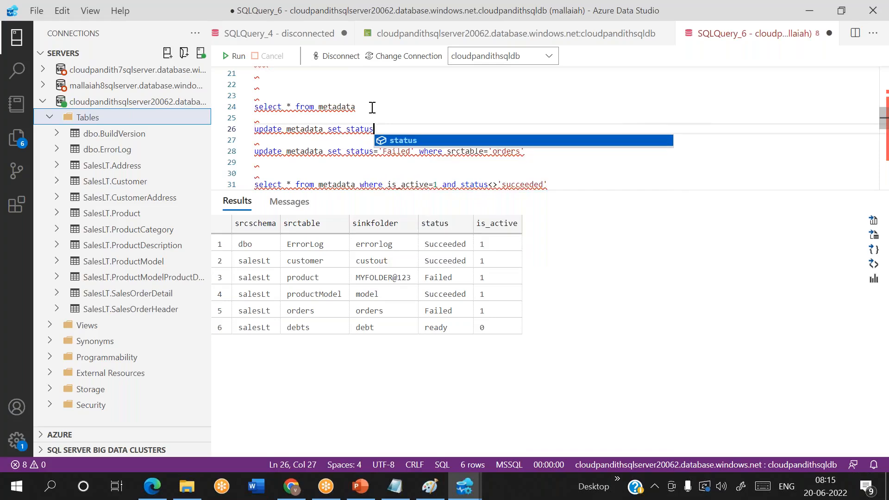
type("'ready")
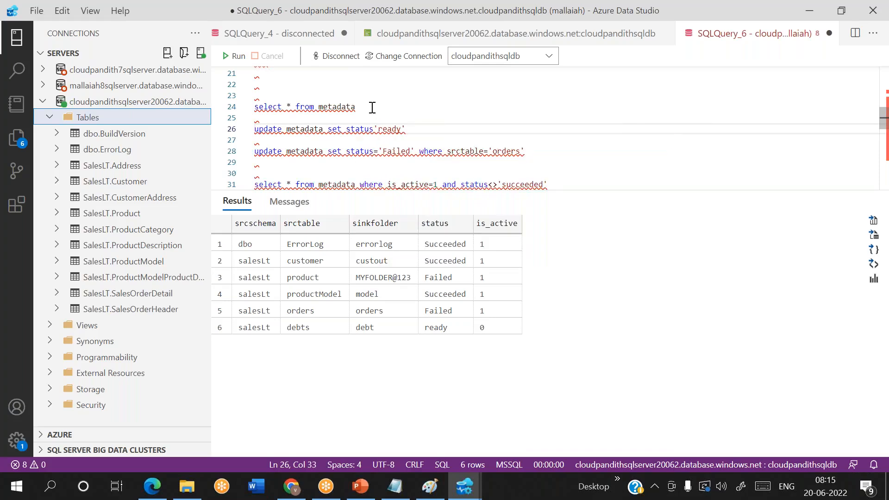
key("Left")
key("Left")
key("Left")
key("Left")
key("Left")
key("Left")
type("=")
key("End")
type("where srct")
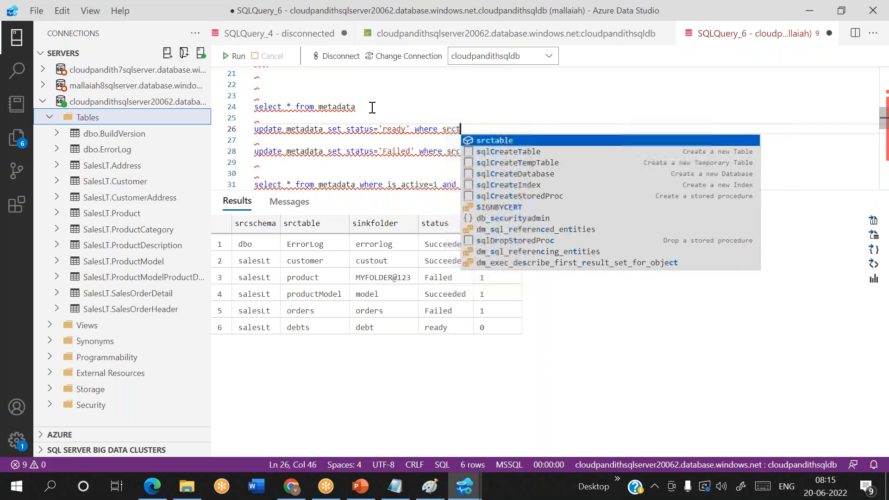
type("able=@")
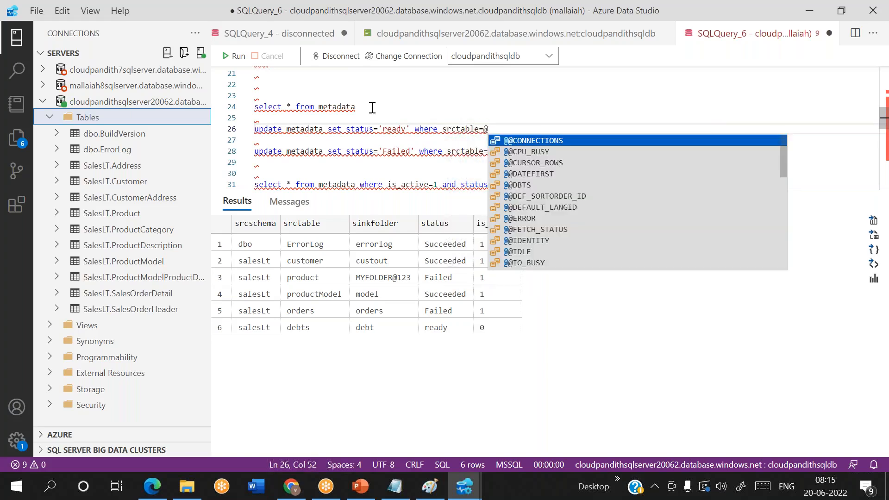
key("BackSpace")
type("product'")
key("Left")
key("Left")
key("Left")
key("Left")
key("Left")
key("Left")
key("Left")
key("Left")
type("'")
key("End")
Step: Run the update, then rerun select * from metadata to confirm product shows ready
key("shift+Home")
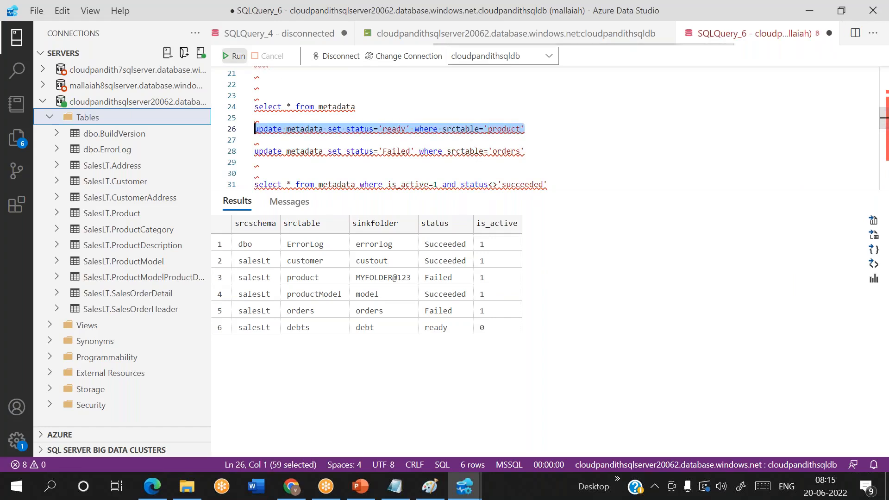
key("F5")
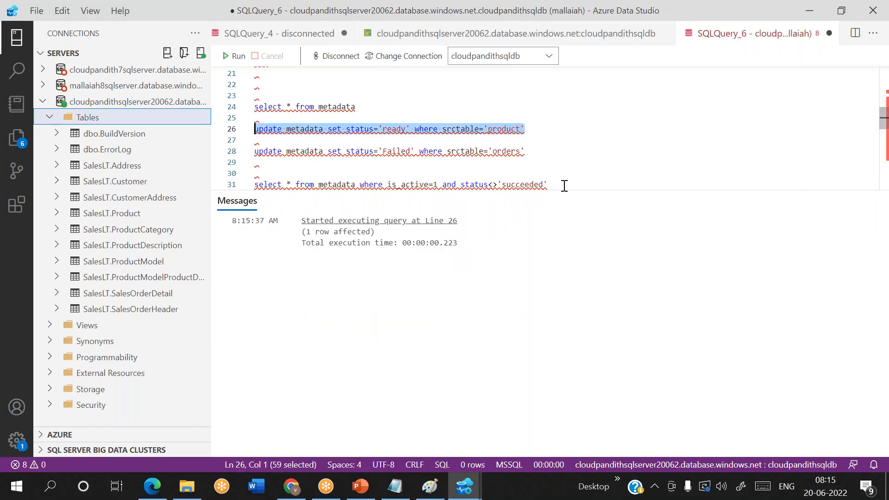
left_click(565, 185)
left_click(373, 94)
key("shift+Home")
left_click(235, 56)
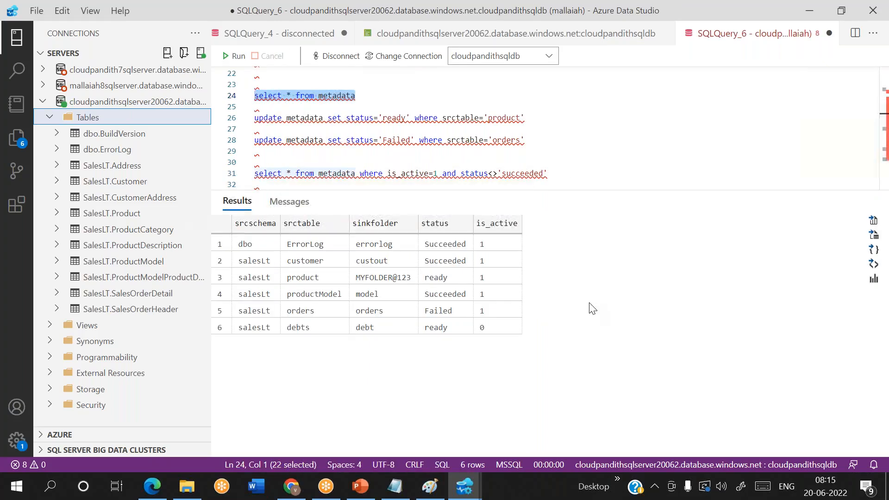
left_click(447, 277)
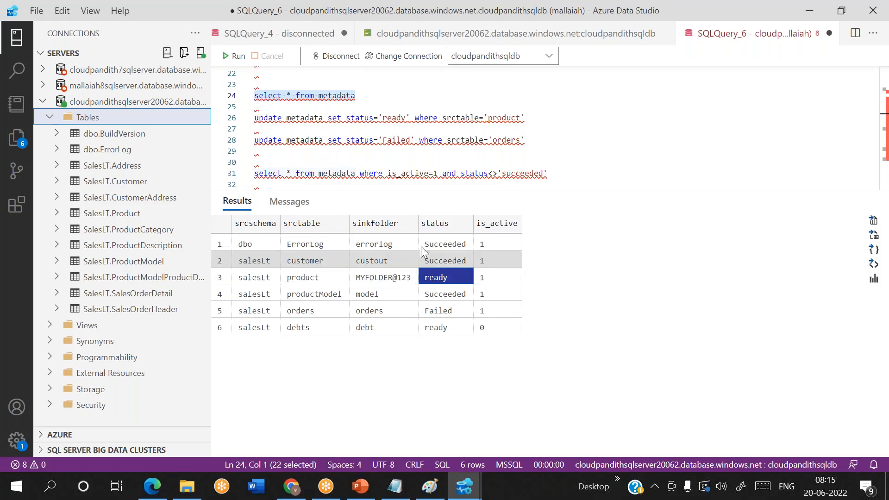
Step: Change the update's table name to customer and run it, setting customer to ready
double_click(506, 117)
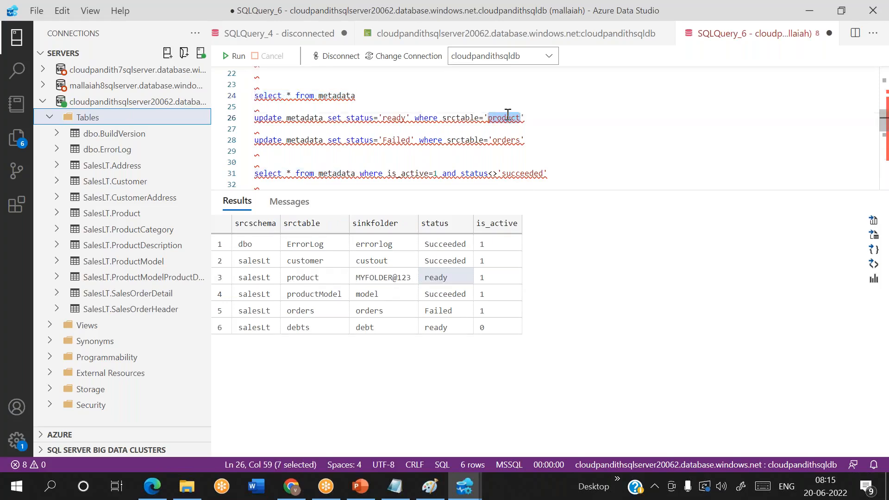
type("customer")
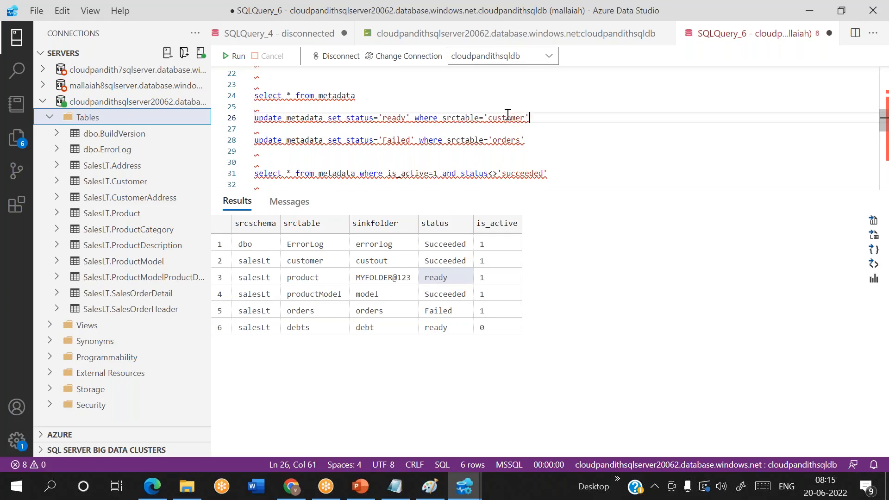
key("shift+Home")
key("F5")
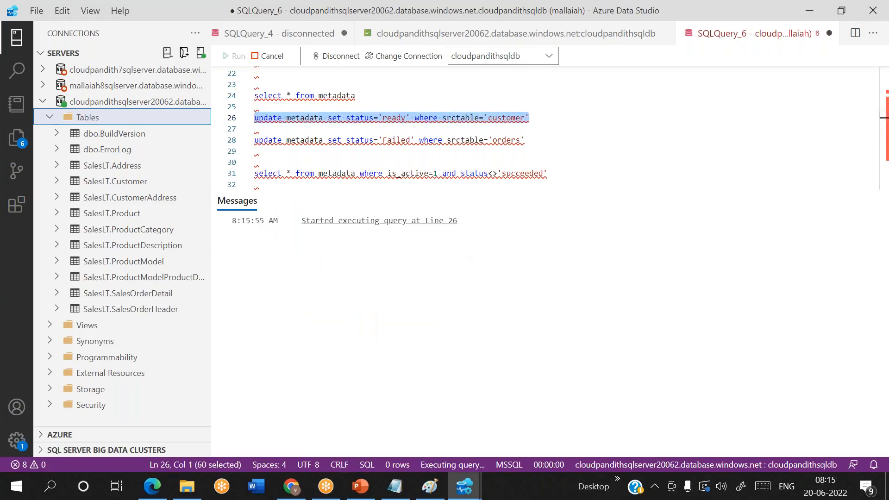
Step: Edit the update to set status 'failed' for product and run it
double_click(398, 118)
key("BackSpace")
type("failed")
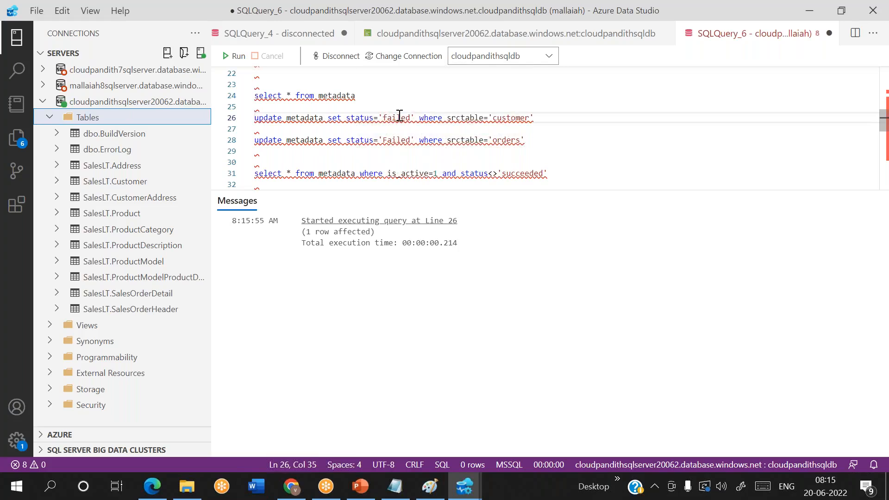
double_click(512, 119)
type("product")
key("End")
key("shift+Home")
left_click(234, 56)
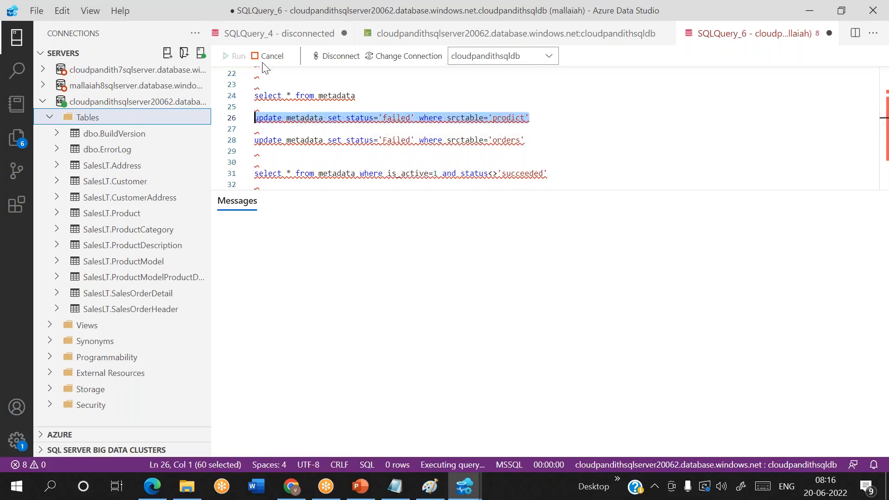
Step: Capitalise the value to 'Failed' and rerun the update
left_click(391, 118)
key("BackSpace")
type("F")
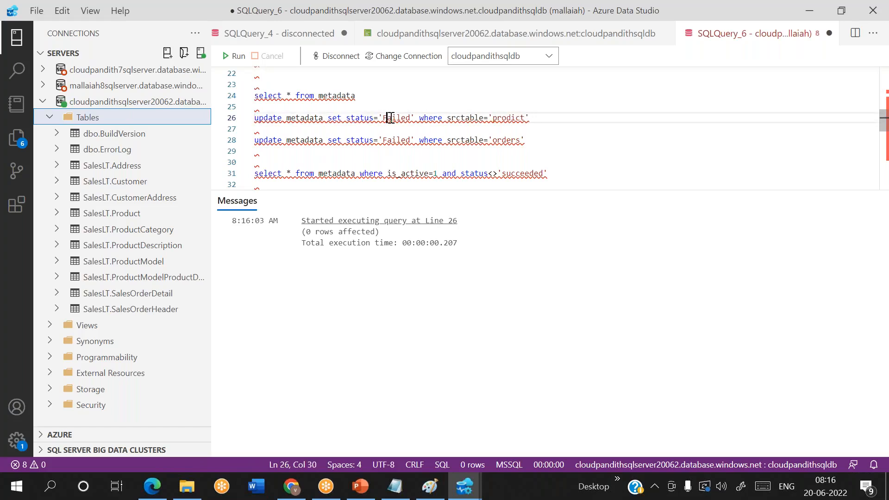
key("End")
key("shift+Home")
left_click(238, 56)
Step: Rerun select * from metadata and check the customer and product status values
left_click_drag(362, 95, 252, 95)
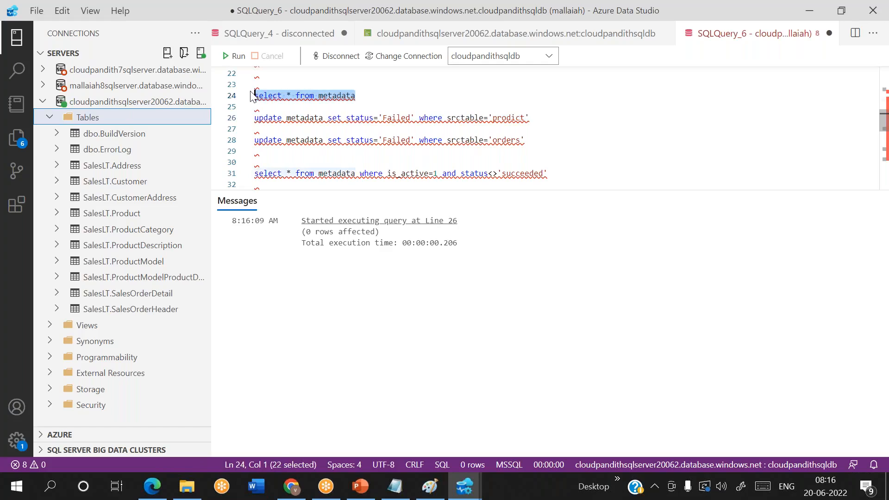
left_click(235, 56)
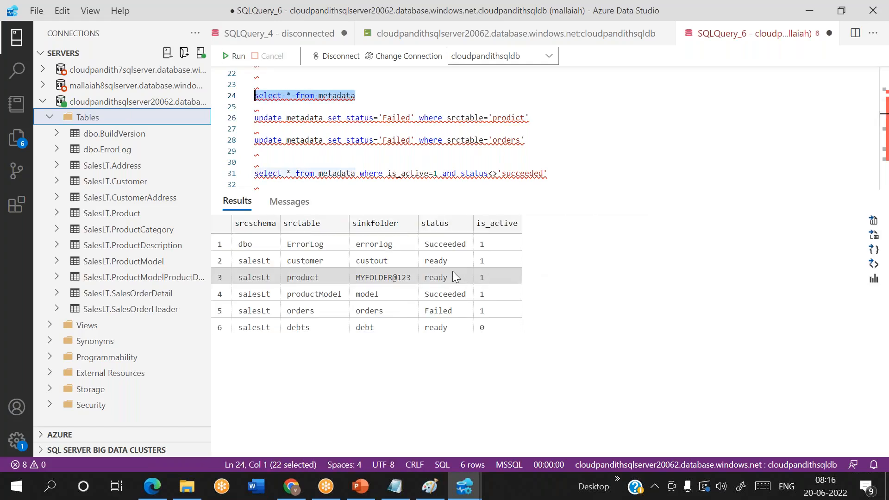
left_click(448, 262)
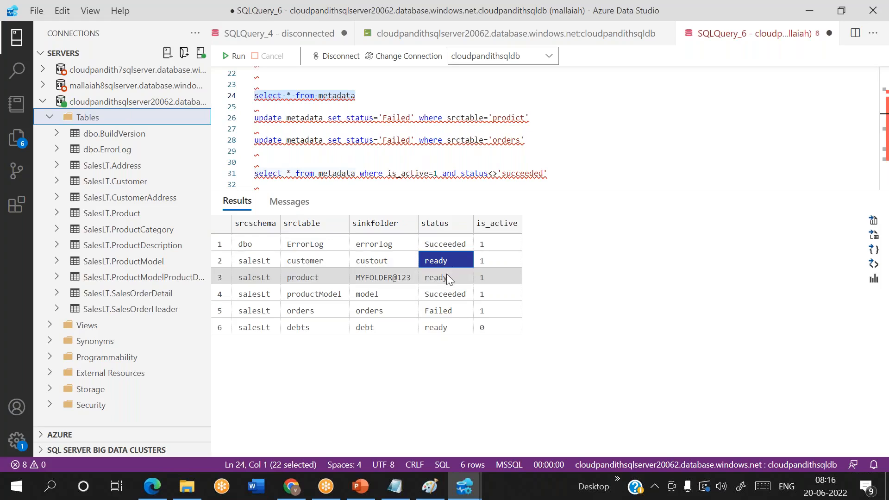
left_click(446, 275)
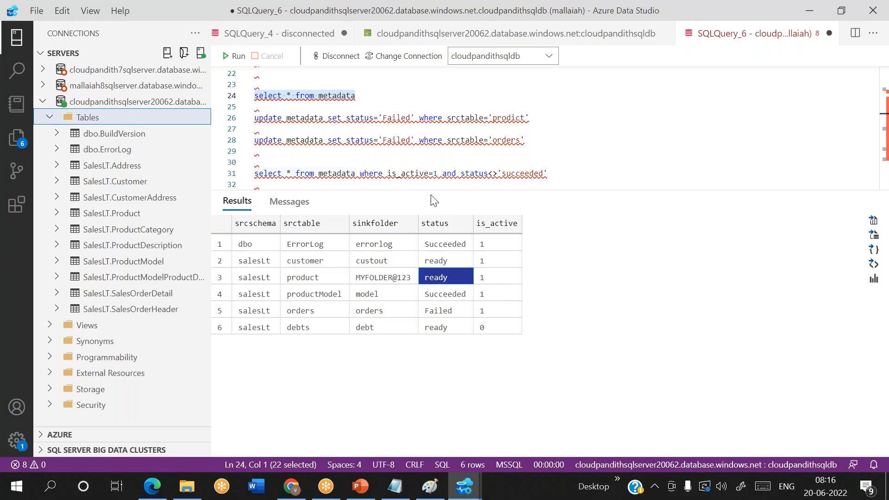
Step: Fix 'prodict' to 'product' and rerun the update marking product Failed
left_click(514, 119)
key("BackSpace")
type("u")
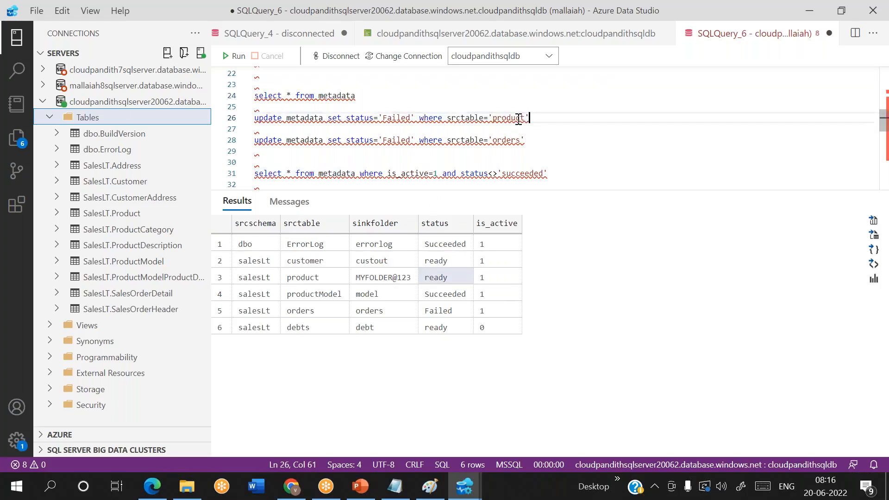
key("End")
key("shift+Home")
left_click(227, 57)
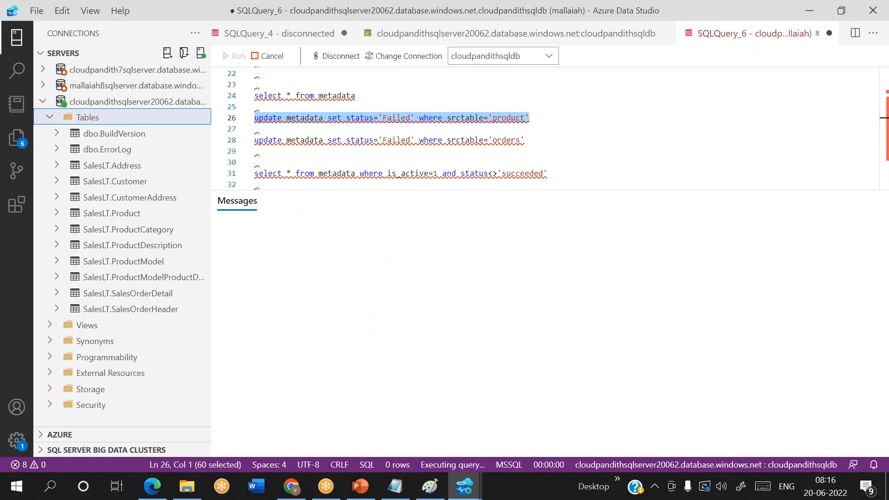
Step: Rerun the full-table query: customer ready, product and orders Failed
left_click_drag(366, 95, 248, 94)
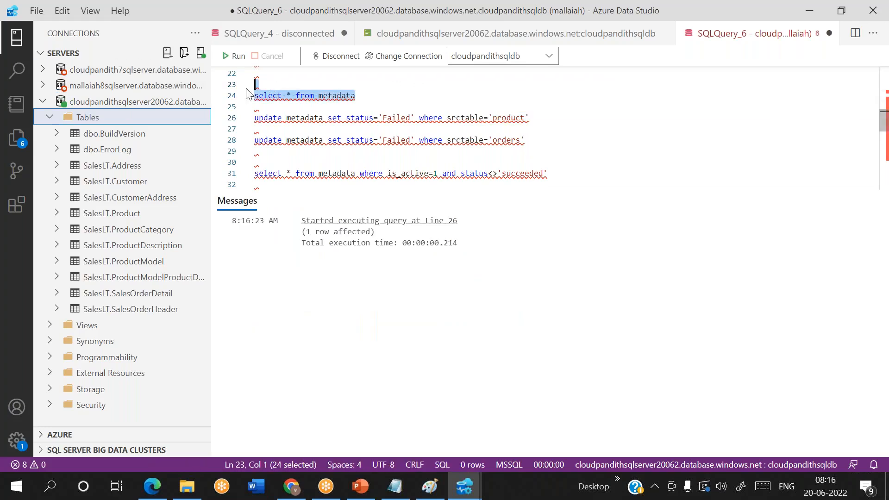
left_click(234, 57)
left_click(441, 259)
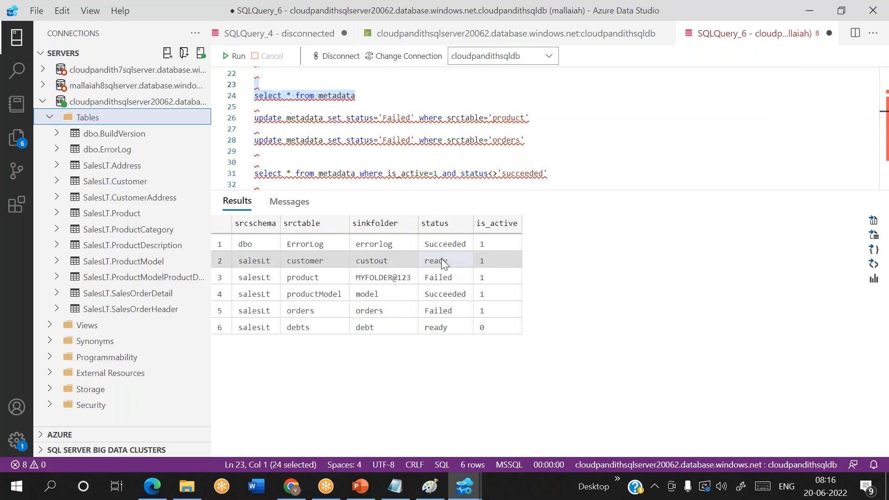
left_click(442, 274)
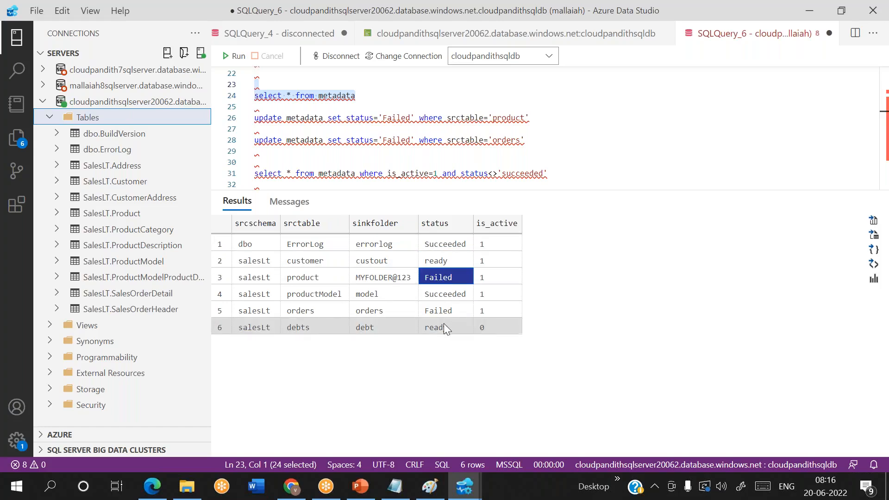
left_click(444, 311)
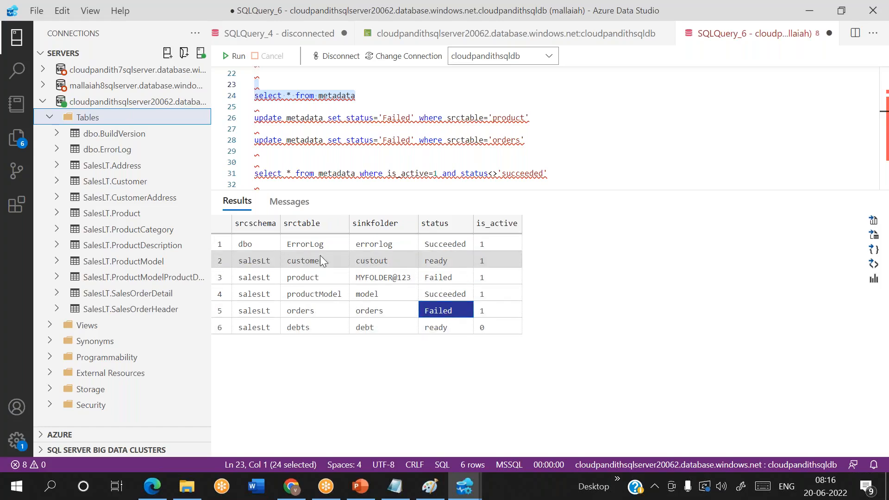
left_click(322, 241)
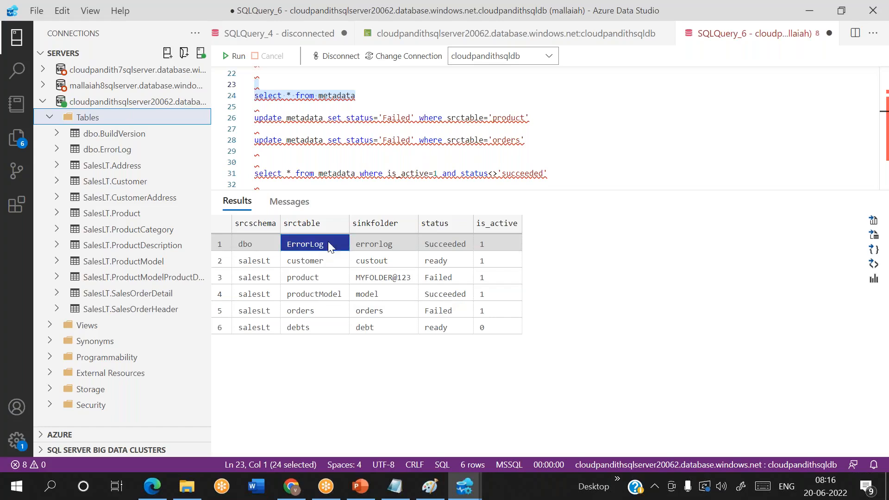
left_click(317, 298)
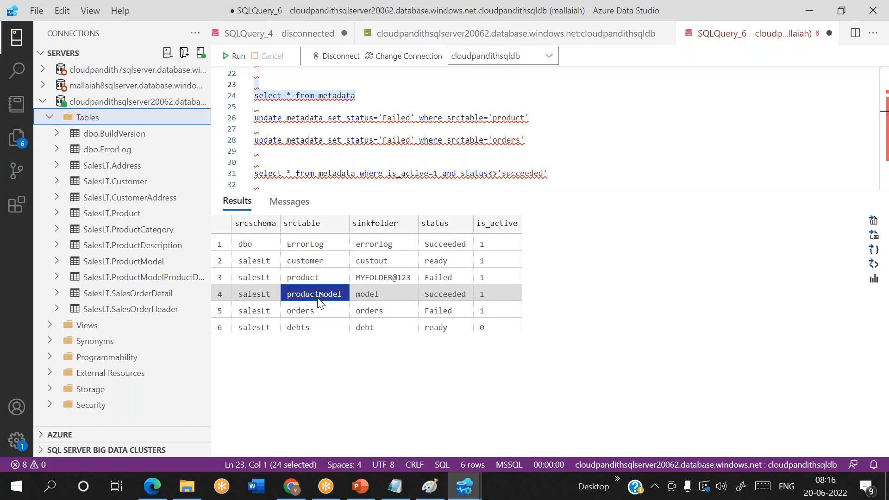
left_click(434, 261)
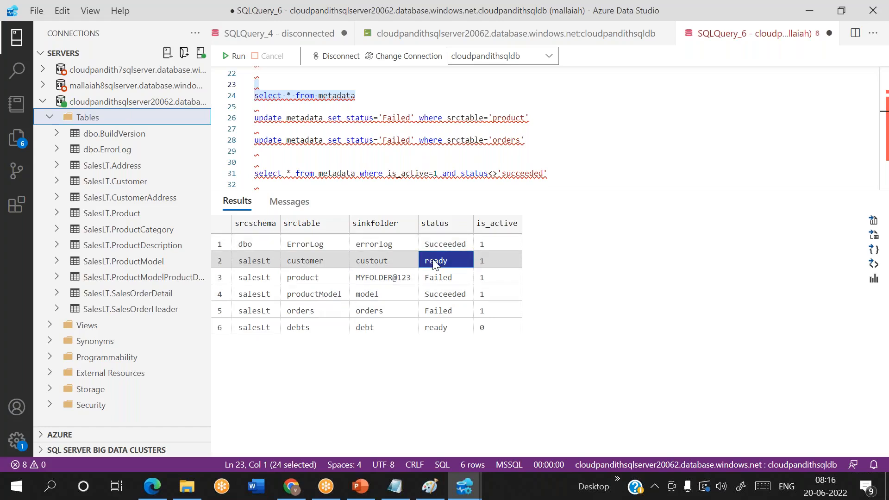
Step: Run line 31: select * from metadata where is_active=1 and status<>'succeeded'
left_click(437, 275)
left_click_drag(560, 175, 260, 162)
scroll(266, 162, "up", 3)
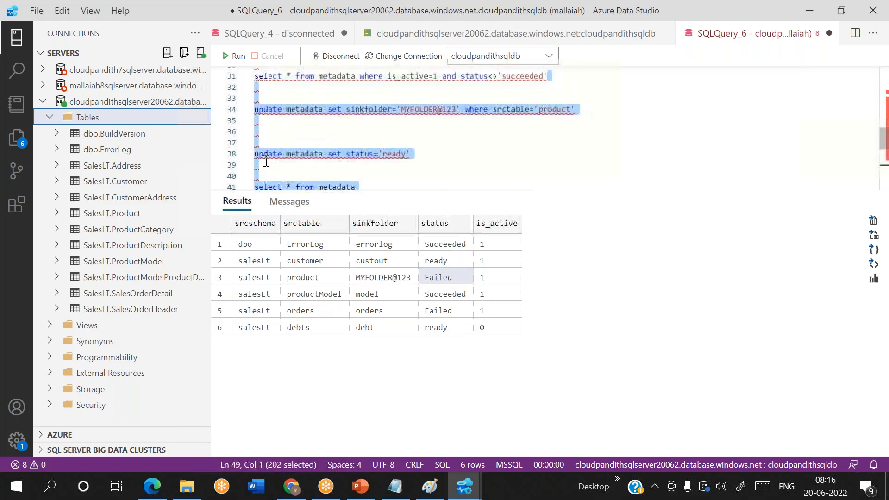
left_click(566, 95)
left_click_drag(555, 95, 254, 95)
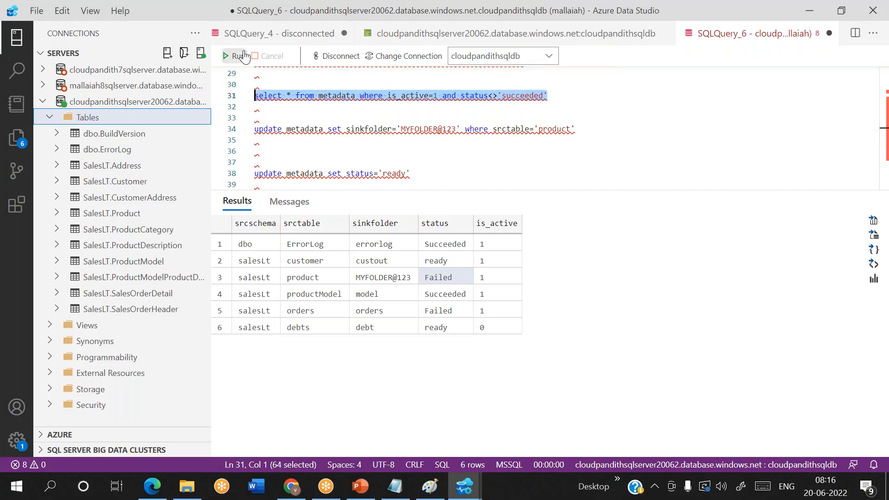
left_click(238, 56)
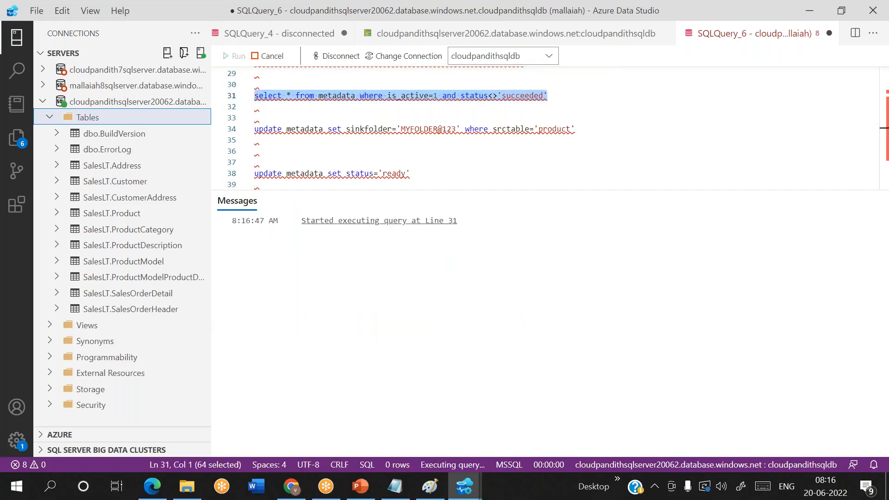
Step: Review the is_active=1 and status conditions against the customer and product rows, then rerun the query
left_click(418, 96)
left_click_drag(387, 96, 549, 95)
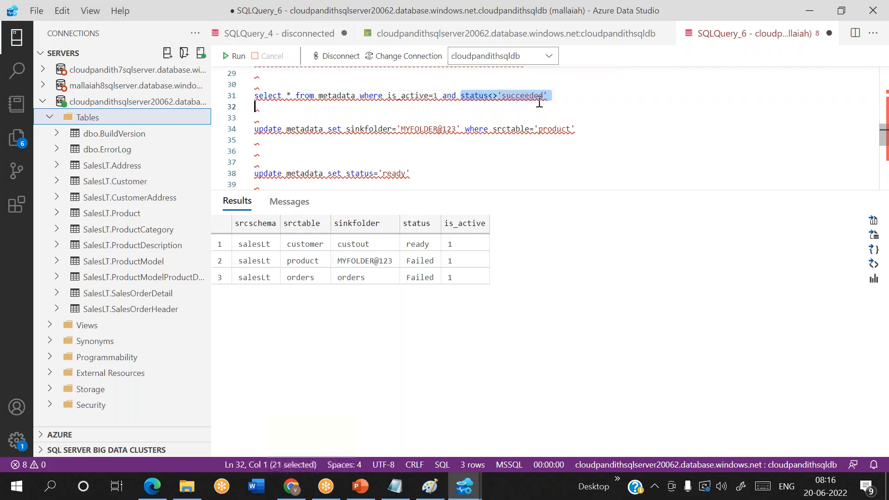
left_click(551, 96)
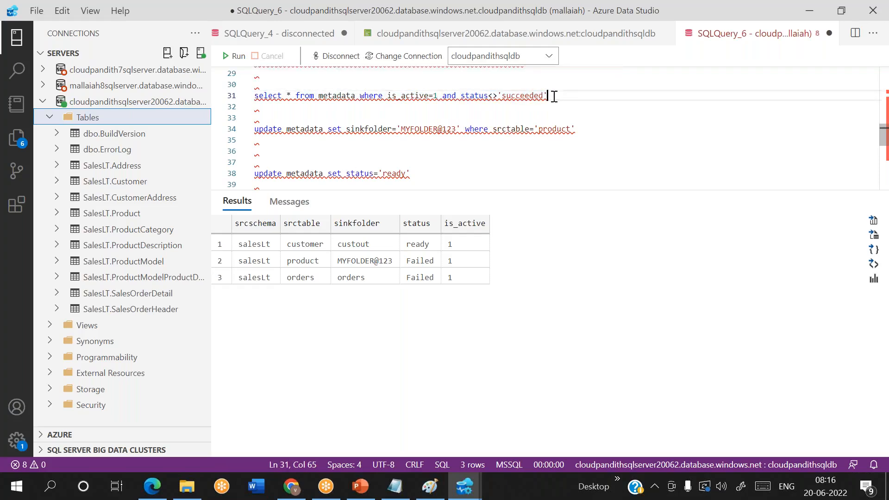
left_click(413, 245)
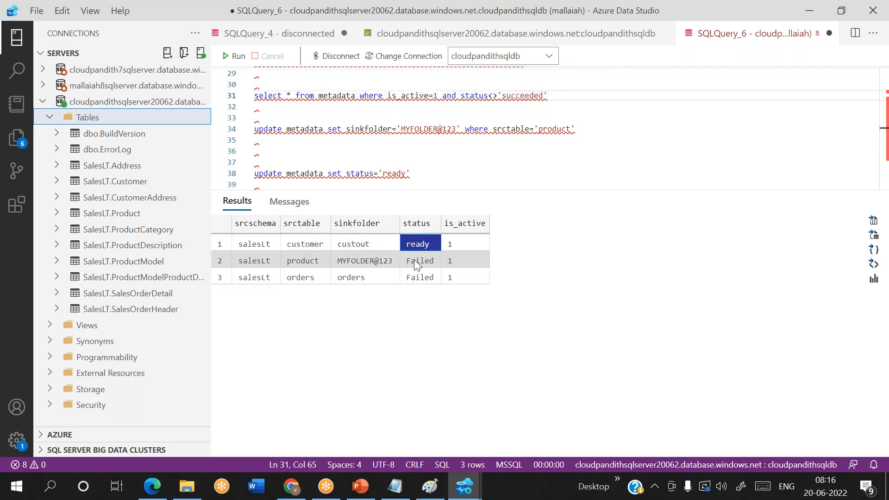
left_click(414, 260)
left_click_drag(549, 96, 248, 103)
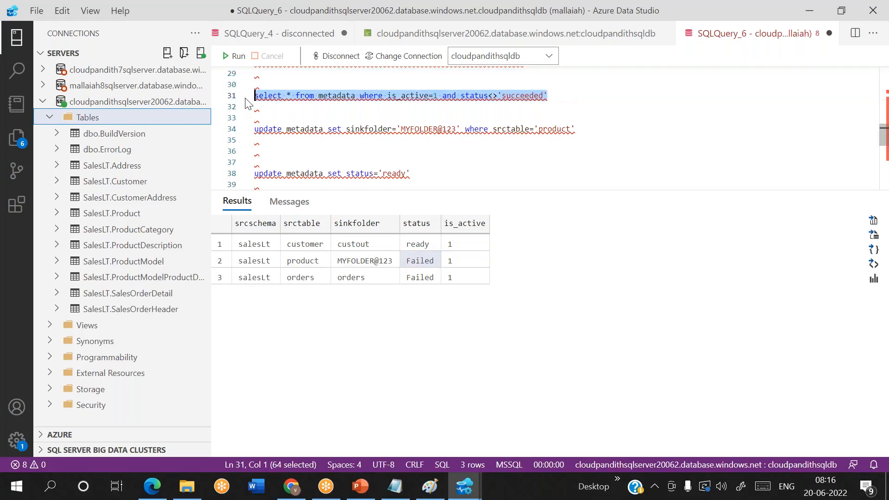
left_click(234, 56)
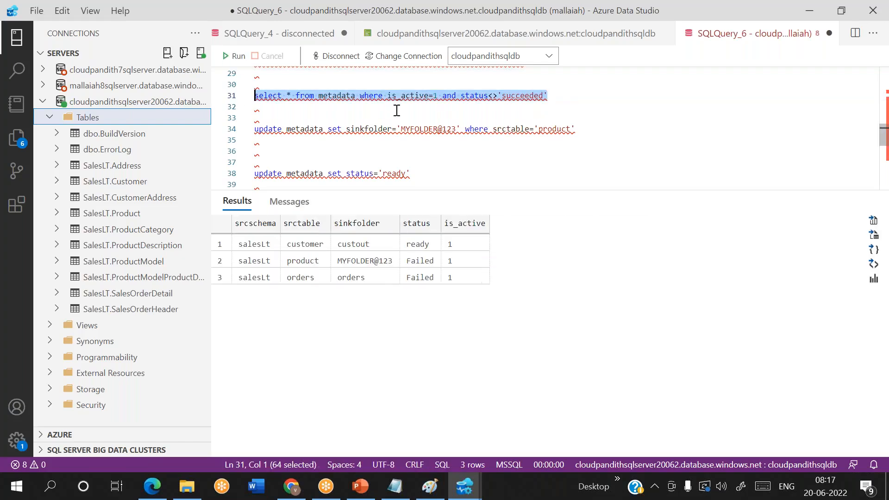
key("alt+Tab")
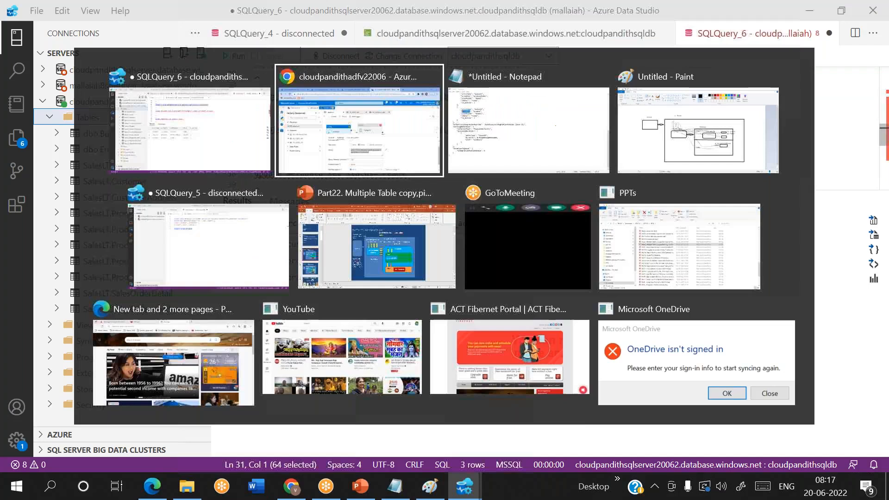
Step: Scroll to Lookup1's query reading is_active=1 and status<>'succeeded' in Settings
scroll(648, 333, "down", 1)
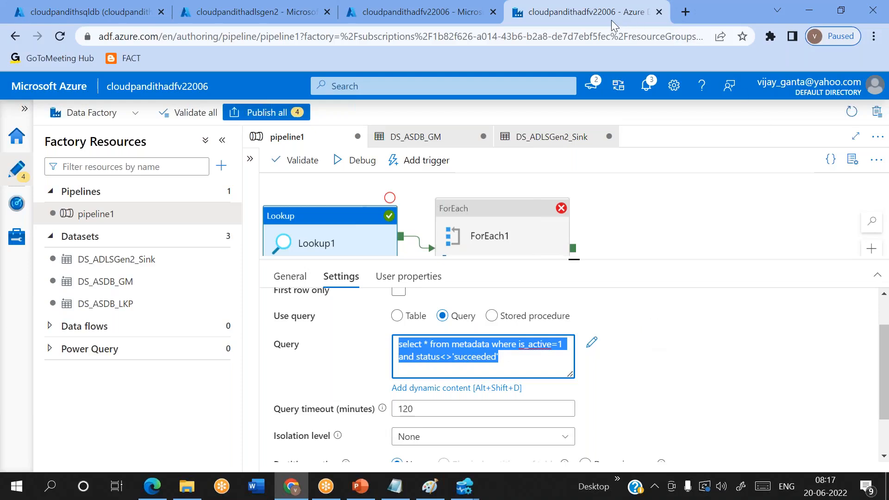
key("alt+Tab")
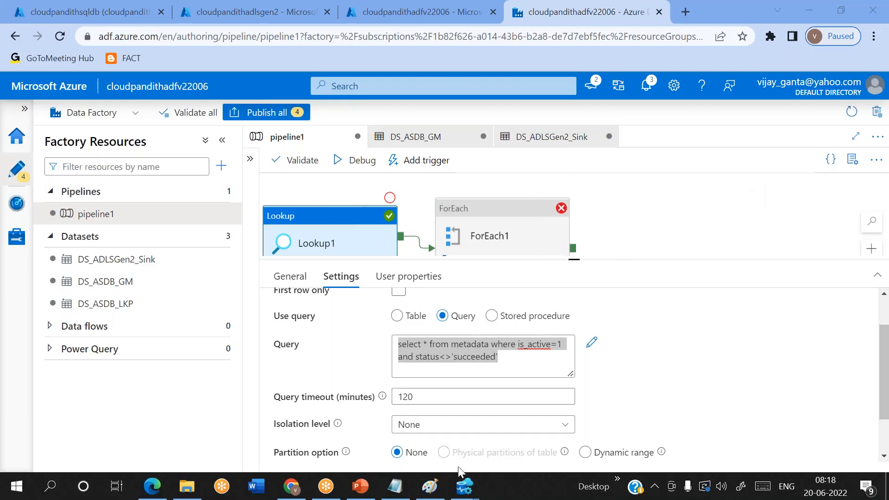
Step: Check product's sink folder MYFOLDER@123 in the results, then select ForEach1 in pipeline1
mouse_move(463, 481)
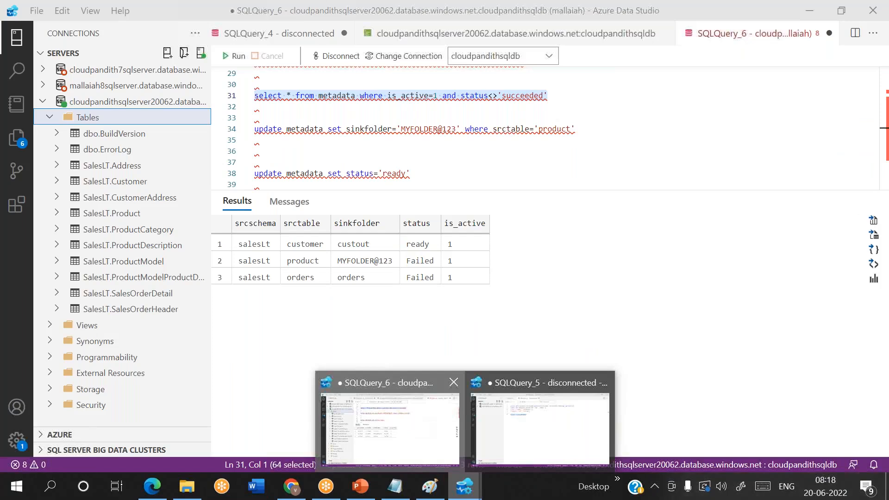
left_click(417, 420)
left_click(359, 262)
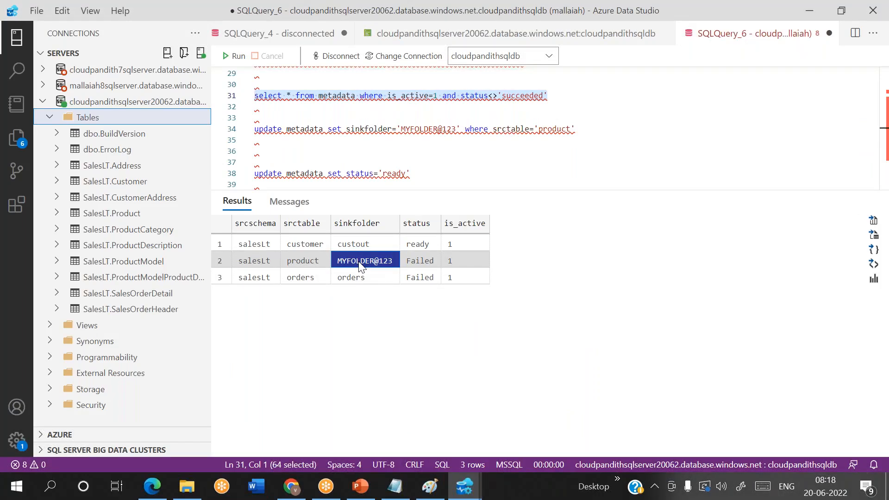
key("alt+Tab")
left_click(537, 228)
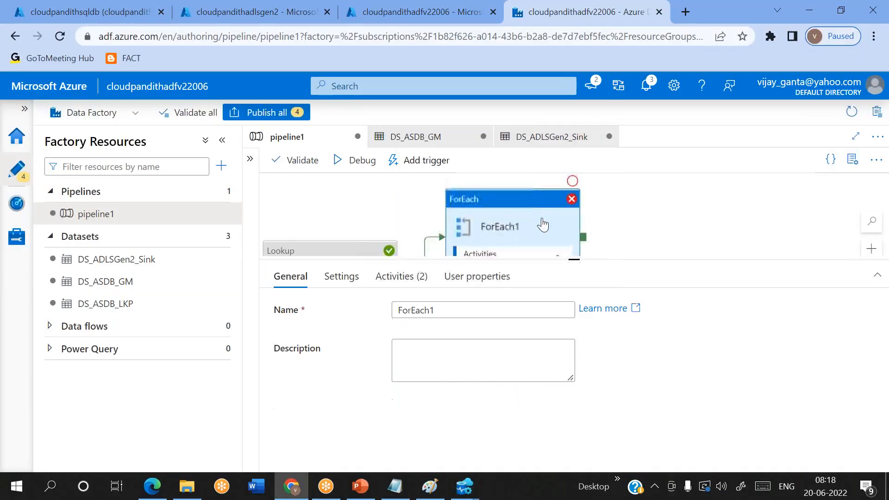
Step: Drill into ForEach1 and If Condition1's True branch to select Copy data1
left_click(554, 258)
left_click_drag(554, 321, 418, 295)
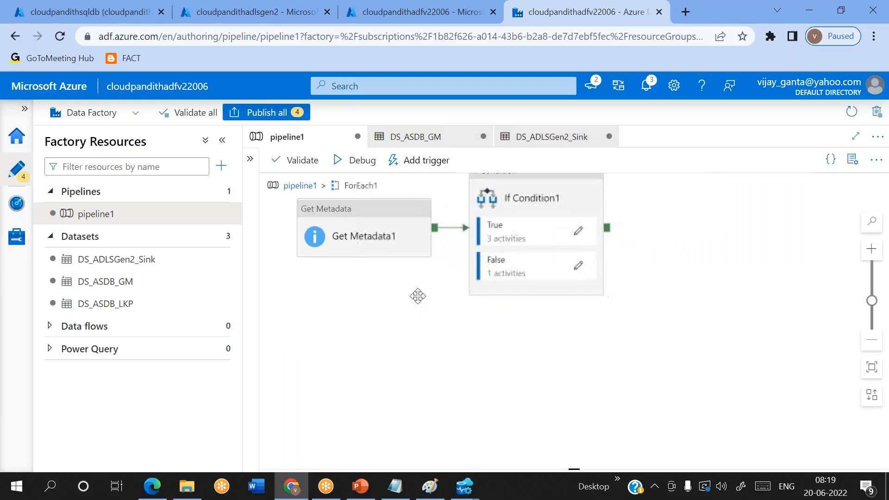
left_click(578, 231)
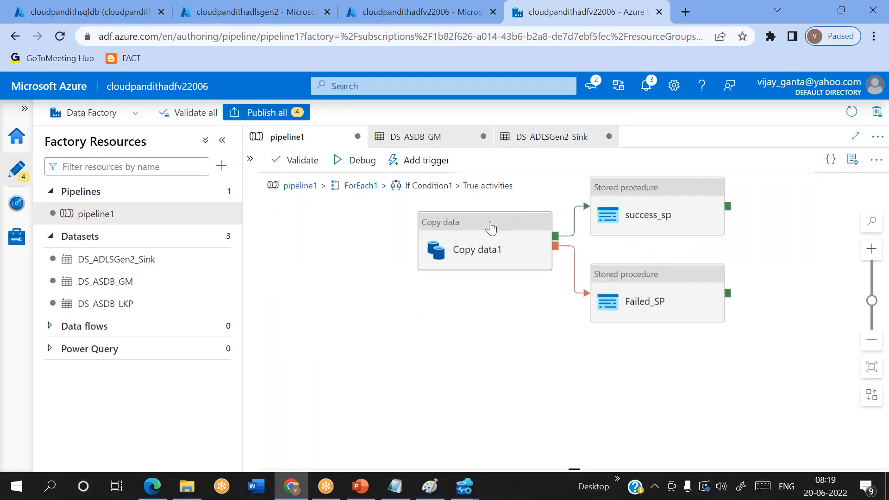
left_click(491, 228)
Step: Set Copy data1's Retry to 1, keeping the 30-second retry interval
left_click(290, 276)
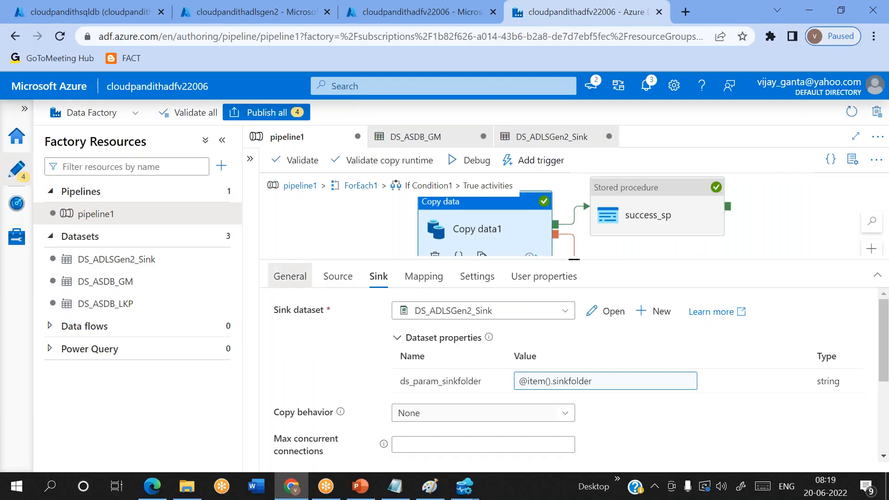
scroll(366, 384, "down", 1)
left_click(424, 354)
key("BackSpace")
type("1")
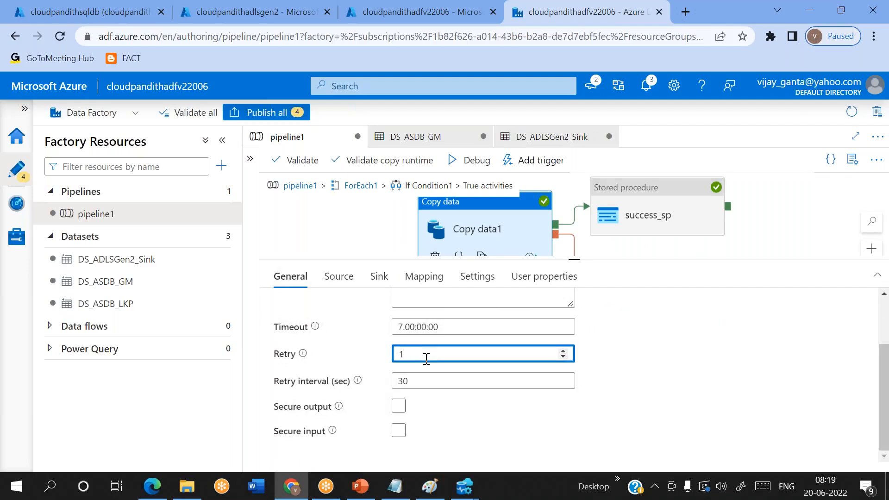
left_click(403, 380)
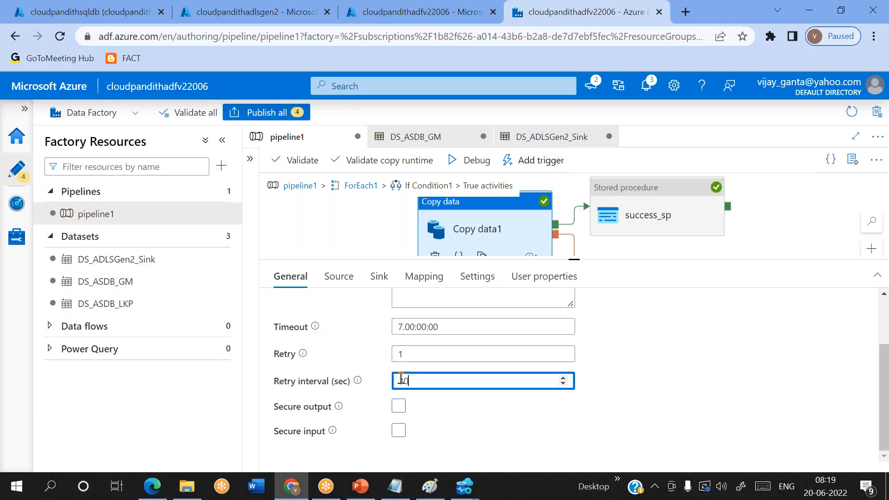
left_click(398, 354)
double_click(398, 355)
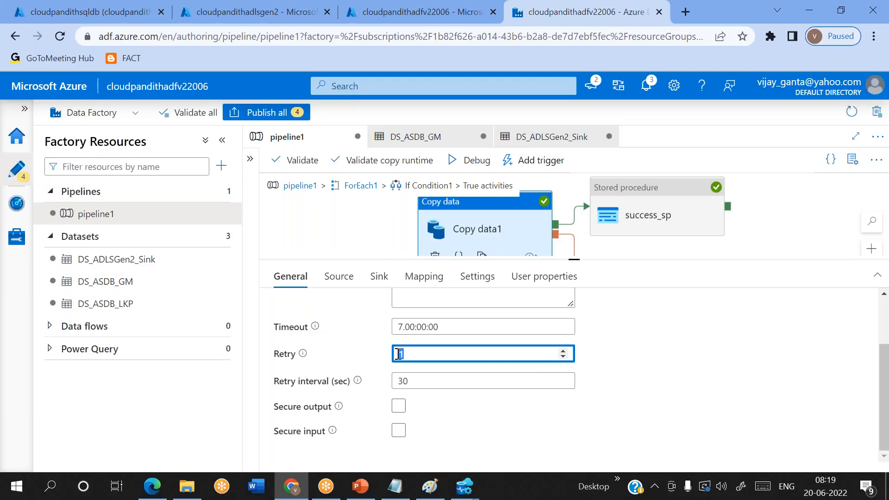
left_click(423, 353)
left_click(359, 188)
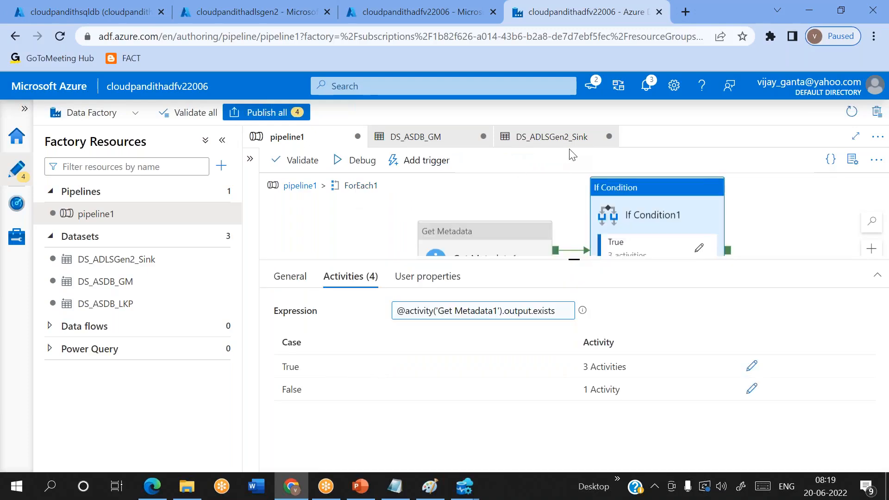
Step: Start a debug run of pipeline1 and refresh its enlarged output panel
left_click(363, 161)
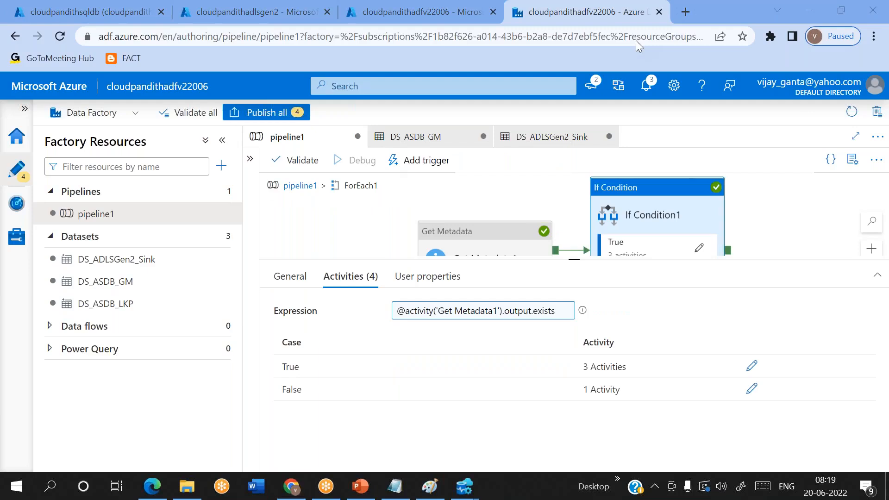
left_click_drag(573, 258, 557, 175)
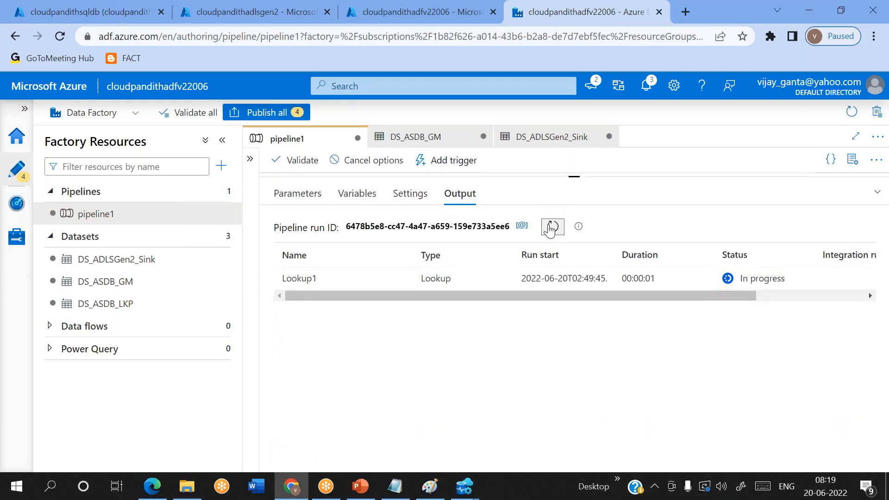
left_click(552, 227)
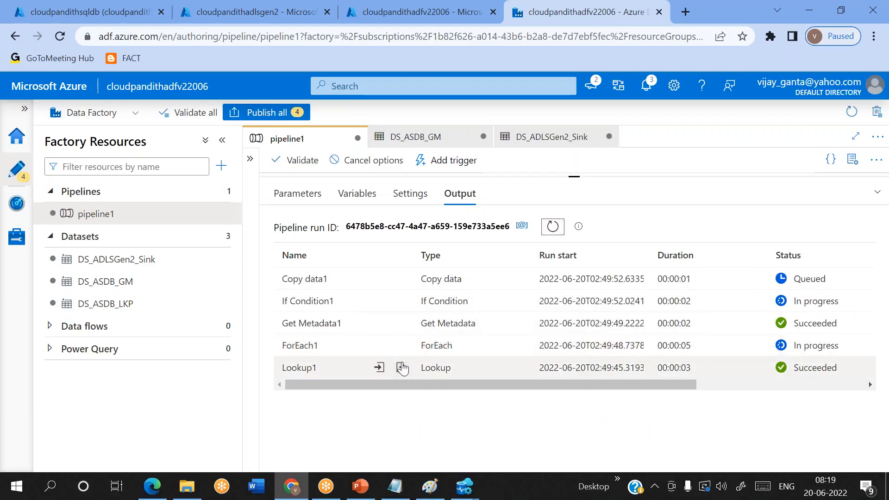
Step: Inspect Lookup1's output of 3 rows and Get Metadata1's input
left_click(401, 367)
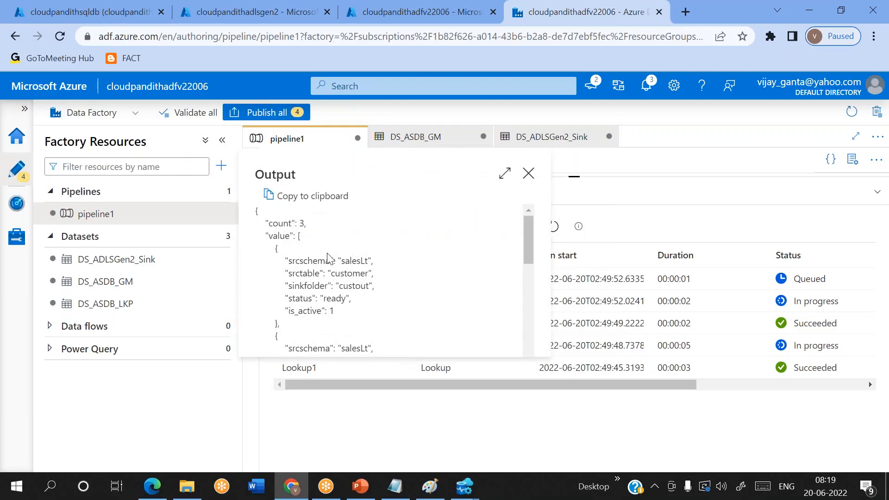
scroll(327, 257, "down", 3)
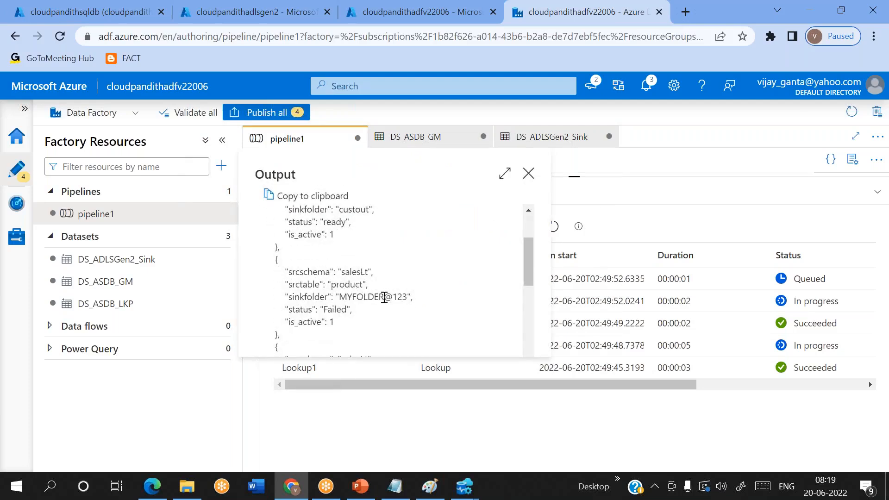
scroll(377, 296, "down", 2)
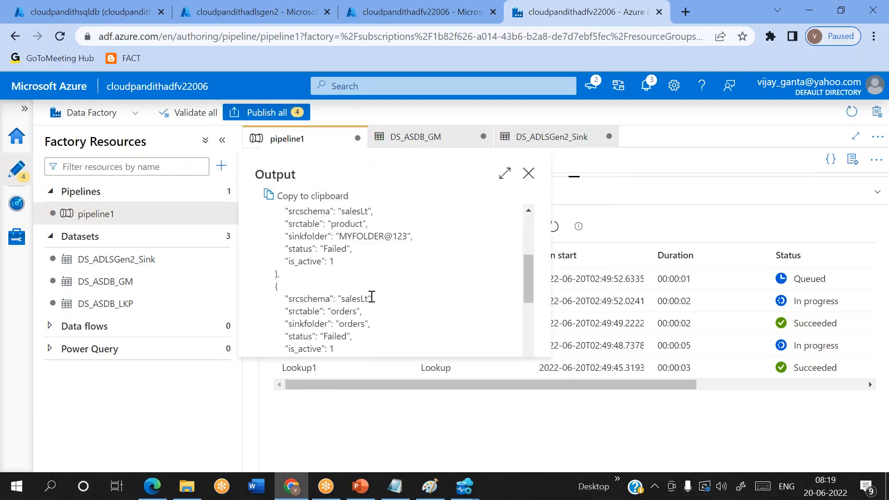
left_click(528, 174)
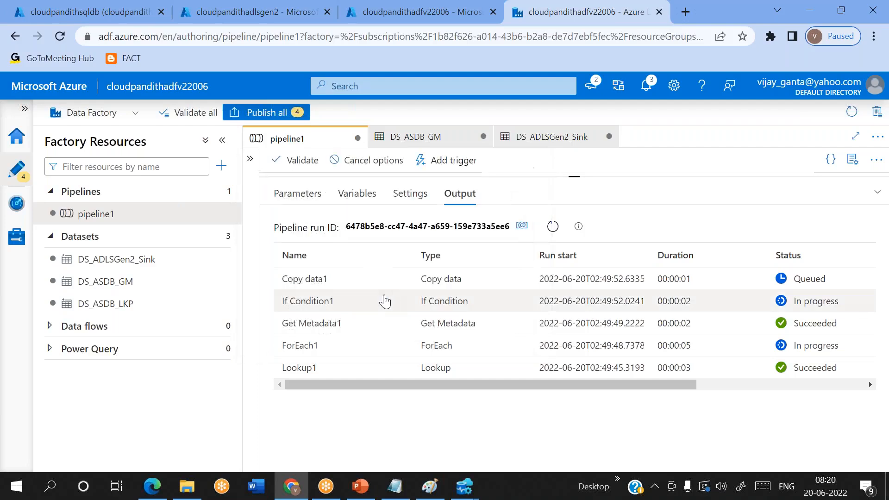
left_click(375, 323)
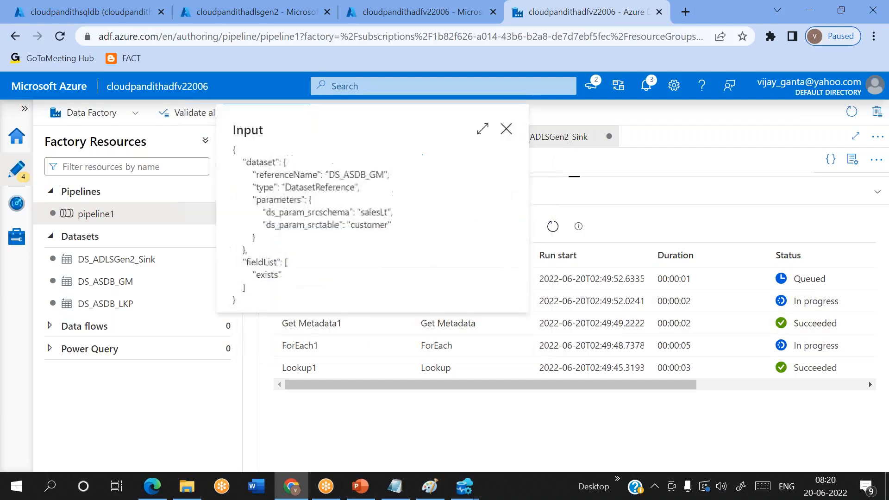
left_click(506, 129)
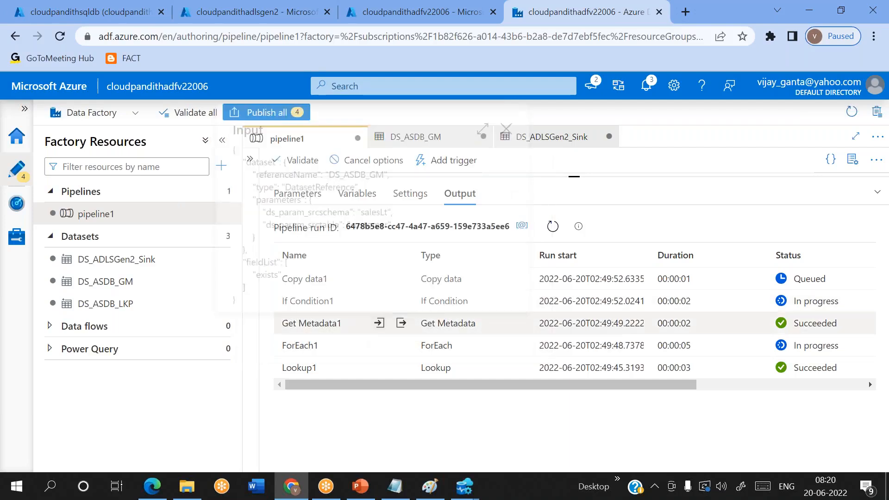
Step: Refresh the debug output, checking the newest Get Metadata1 input, until the next Copy data1 shows Failed
left_click(544, 235)
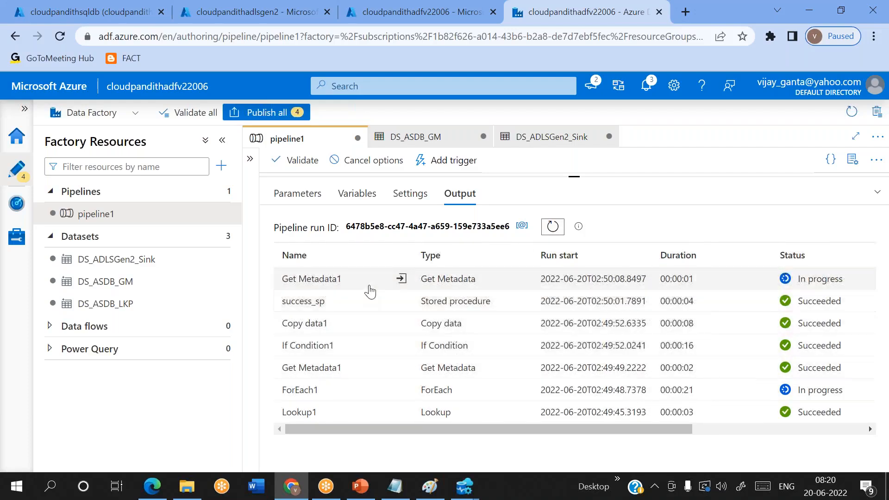
left_click(401, 278)
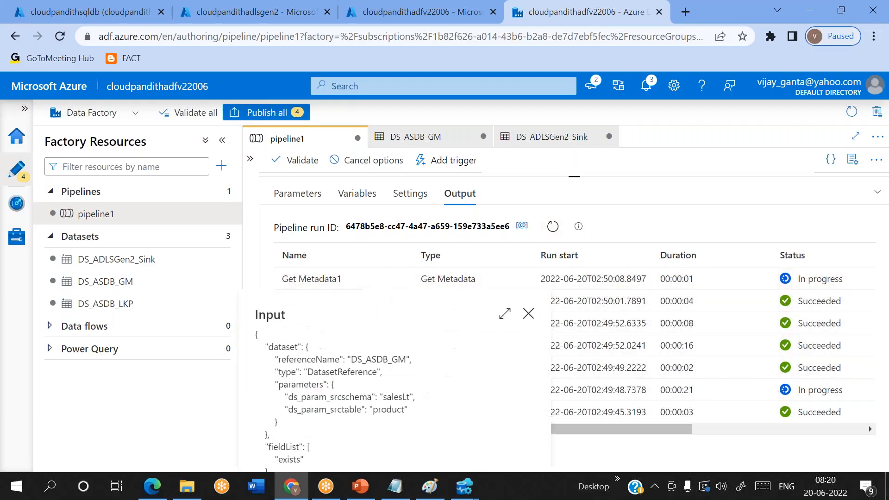
left_click(528, 314)
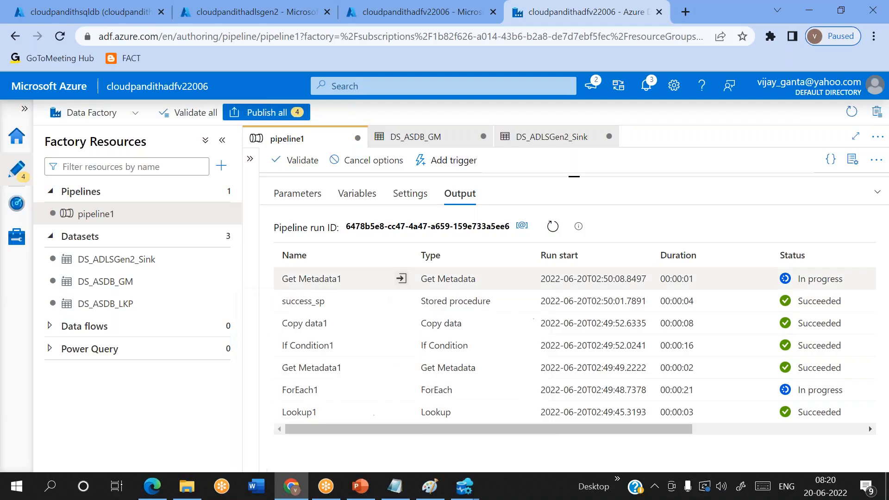
left_click(552, 233)
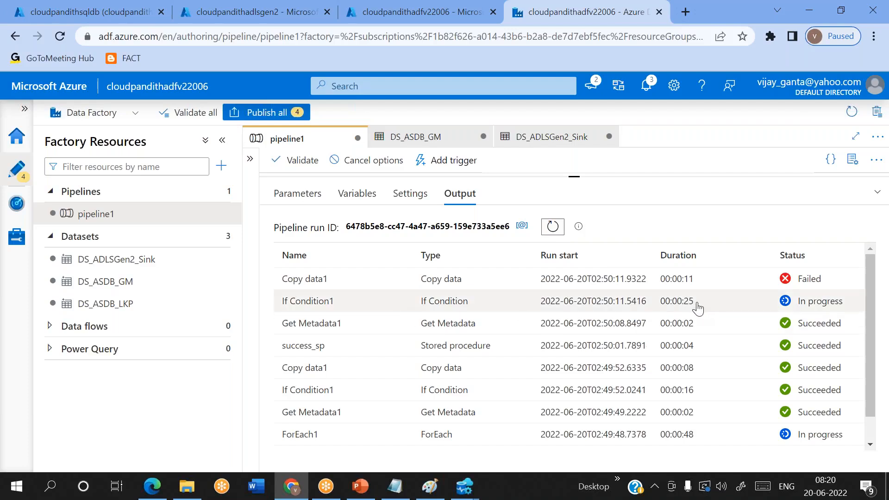
Step: Refresh the run statuses and scroll the list to find the new queued Copy data1 retry
left_click(553, 227)
left_click(553, 226)
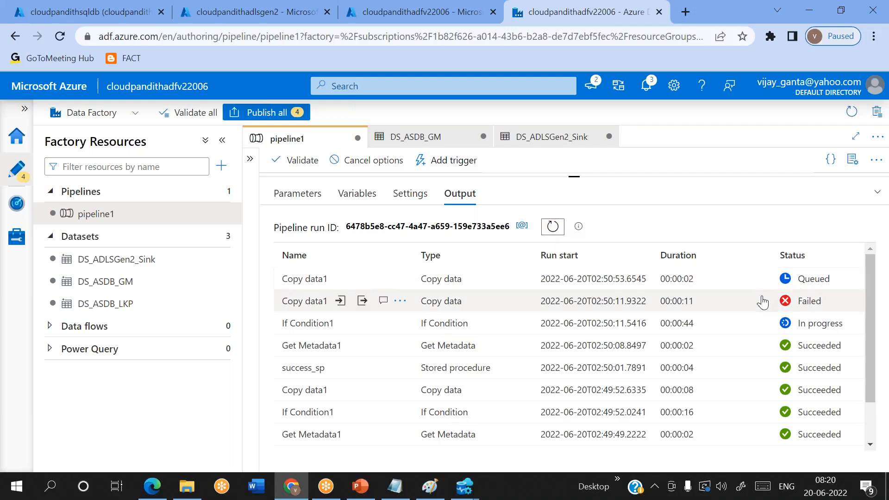
scroll(763, 302, "right", 5)
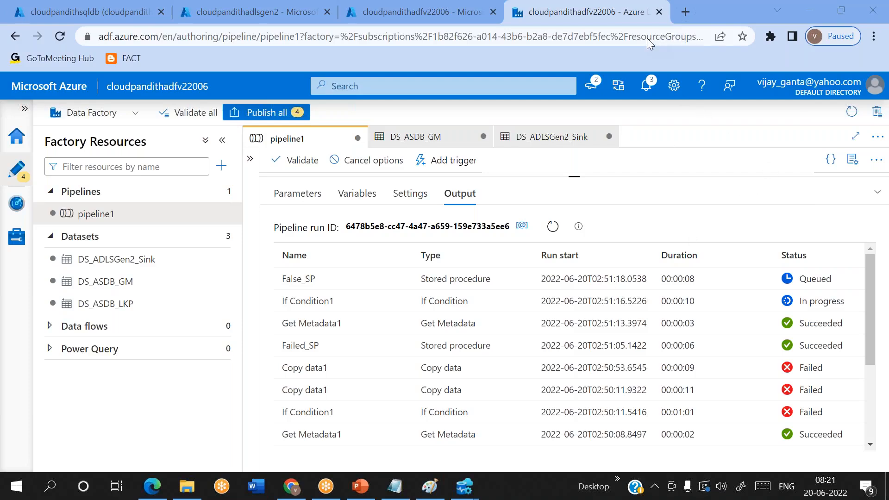
Step: Refresh until the run completes and review the Failed_SP, If Condition1 and False_SP statuses
left_click(552, 226)
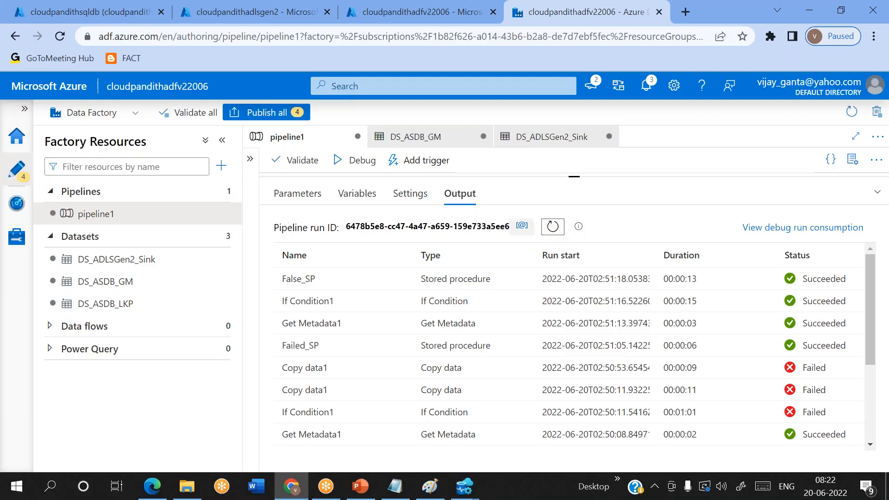
scroll(475, 356, "right", 3)
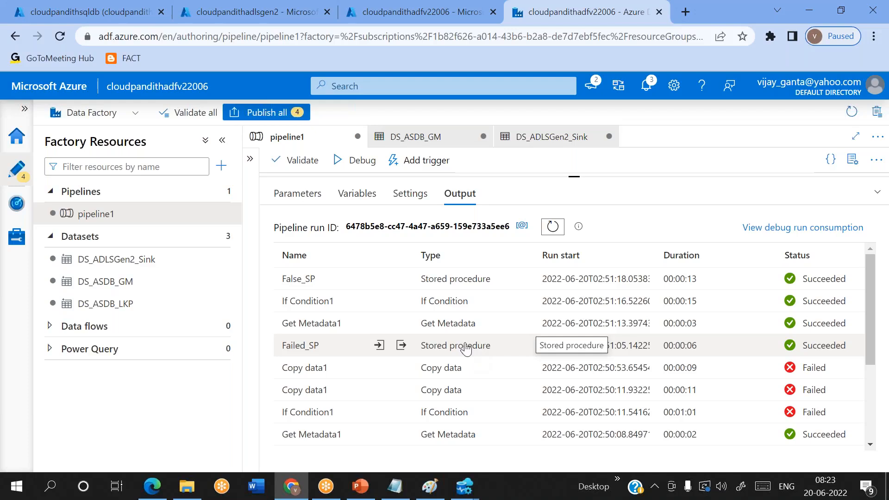
left_click(613, 21)
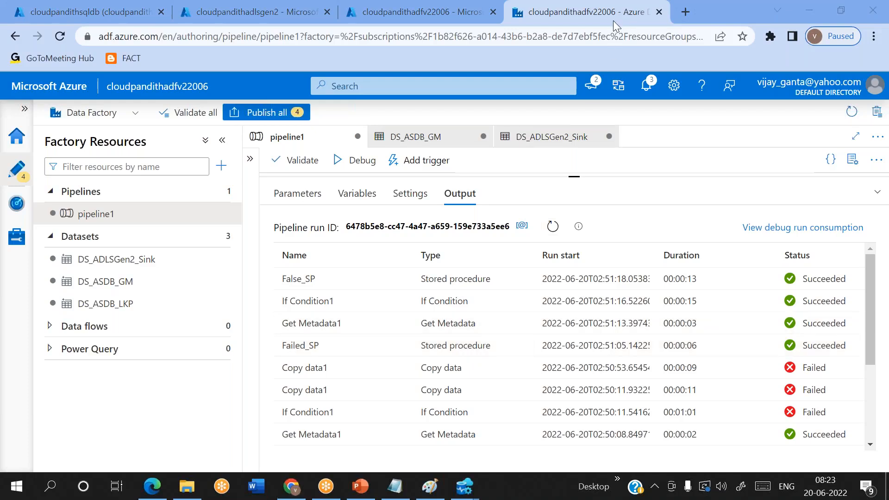